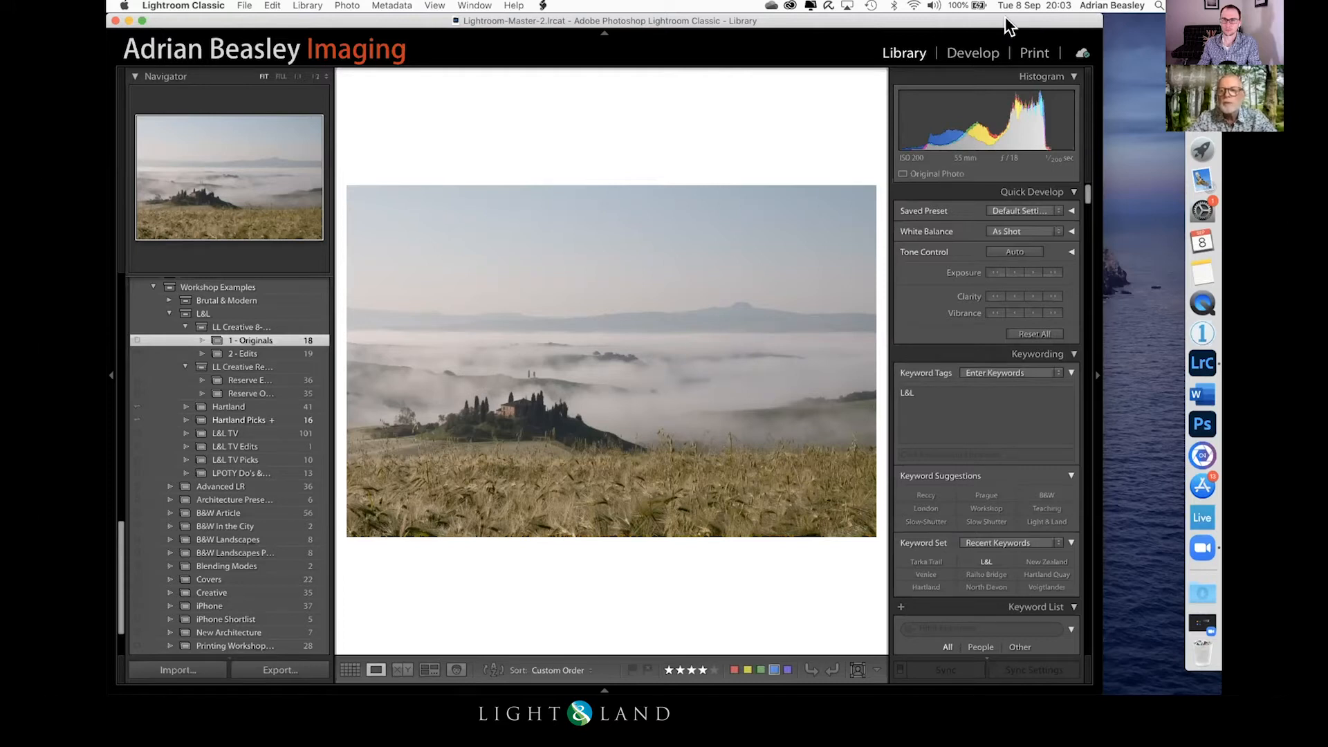
Step: Open the misty farmhouse photo for developing, hide the navigator and history panels, and inspect the wheat foreground up close
click(974, 51)
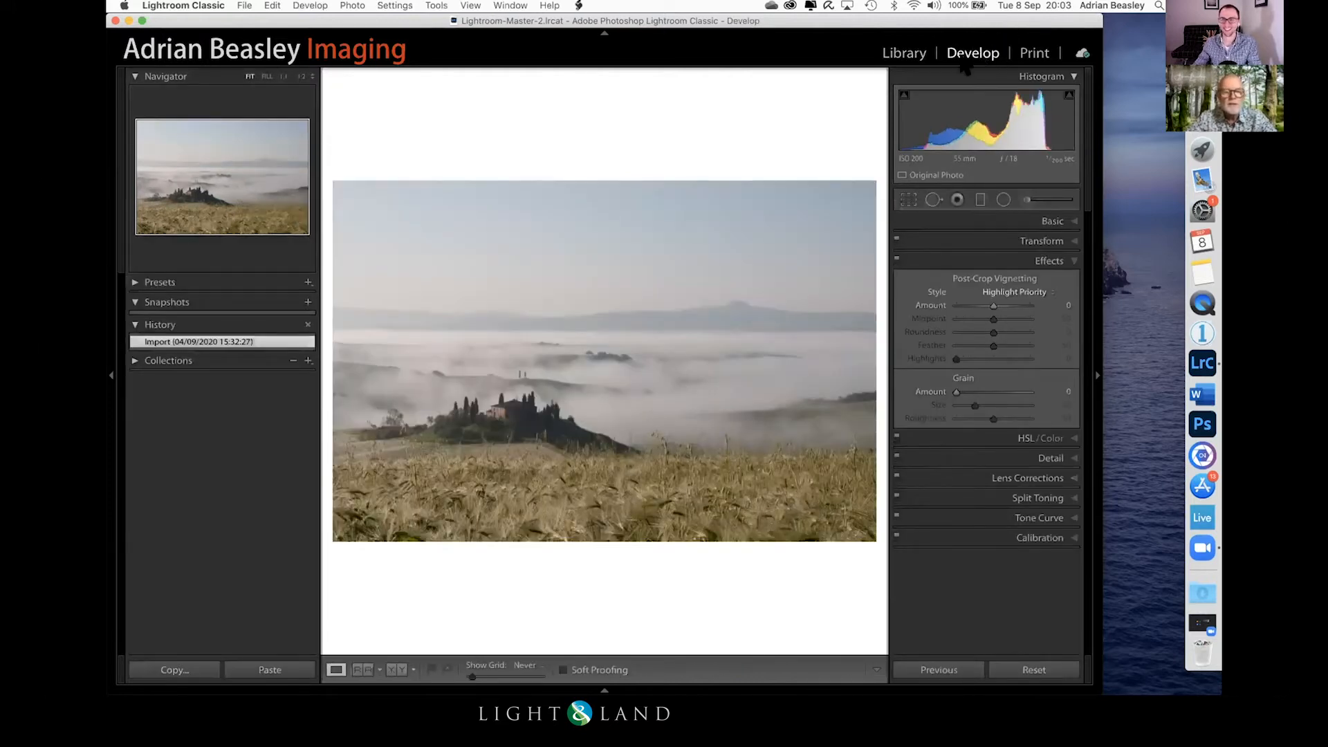
click(112, 375)
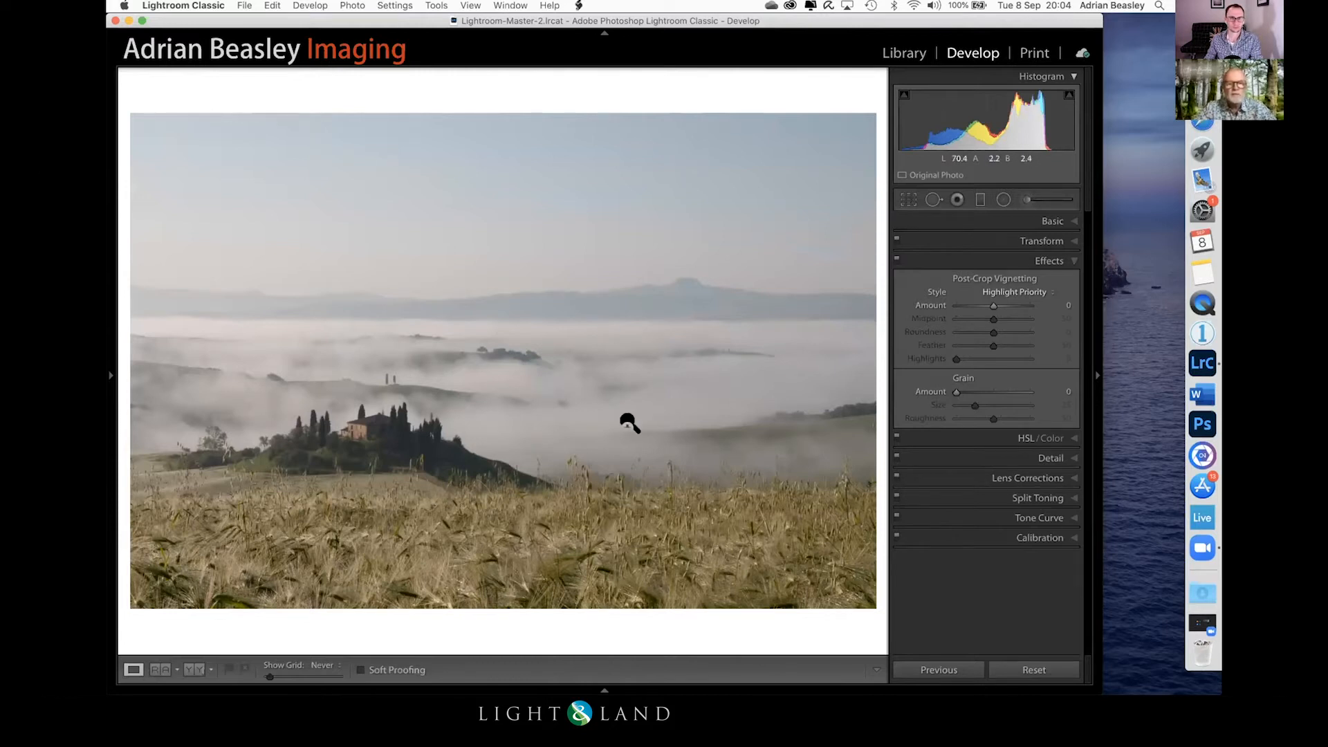
click(537, 554)
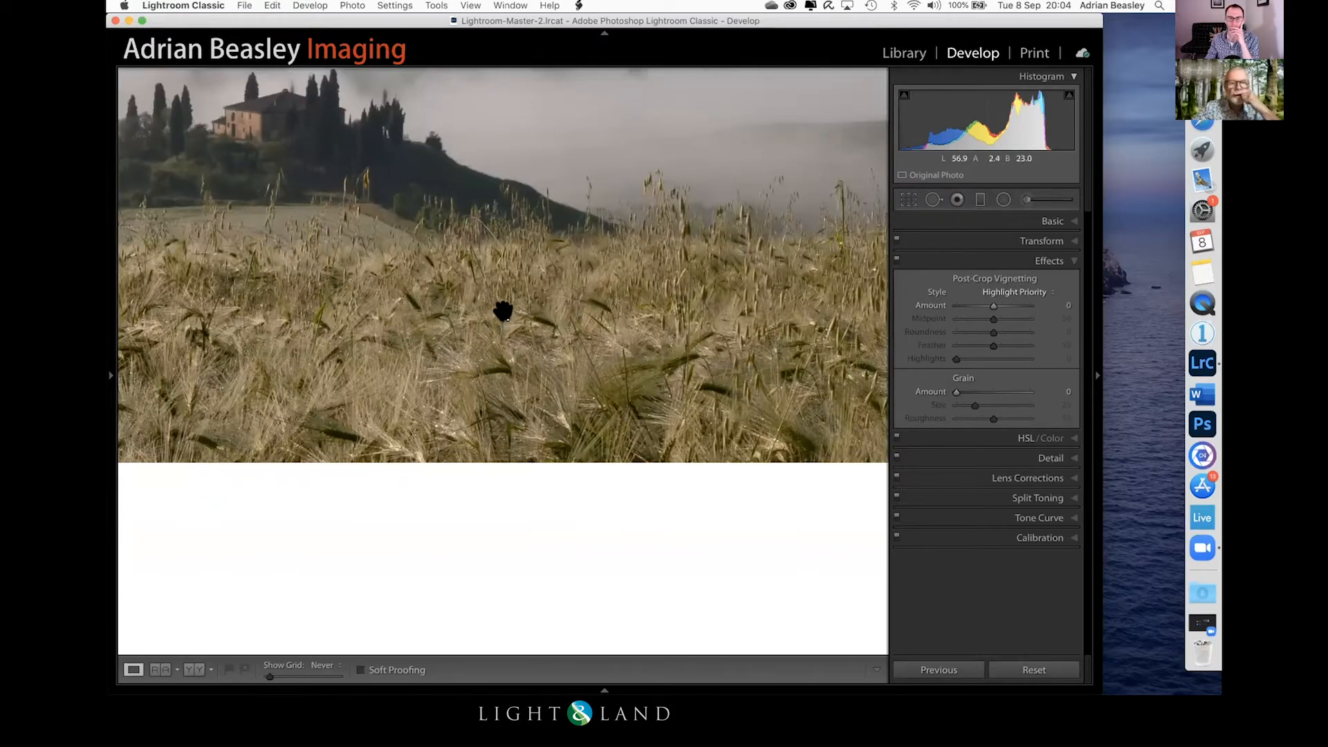
click(507, 315)
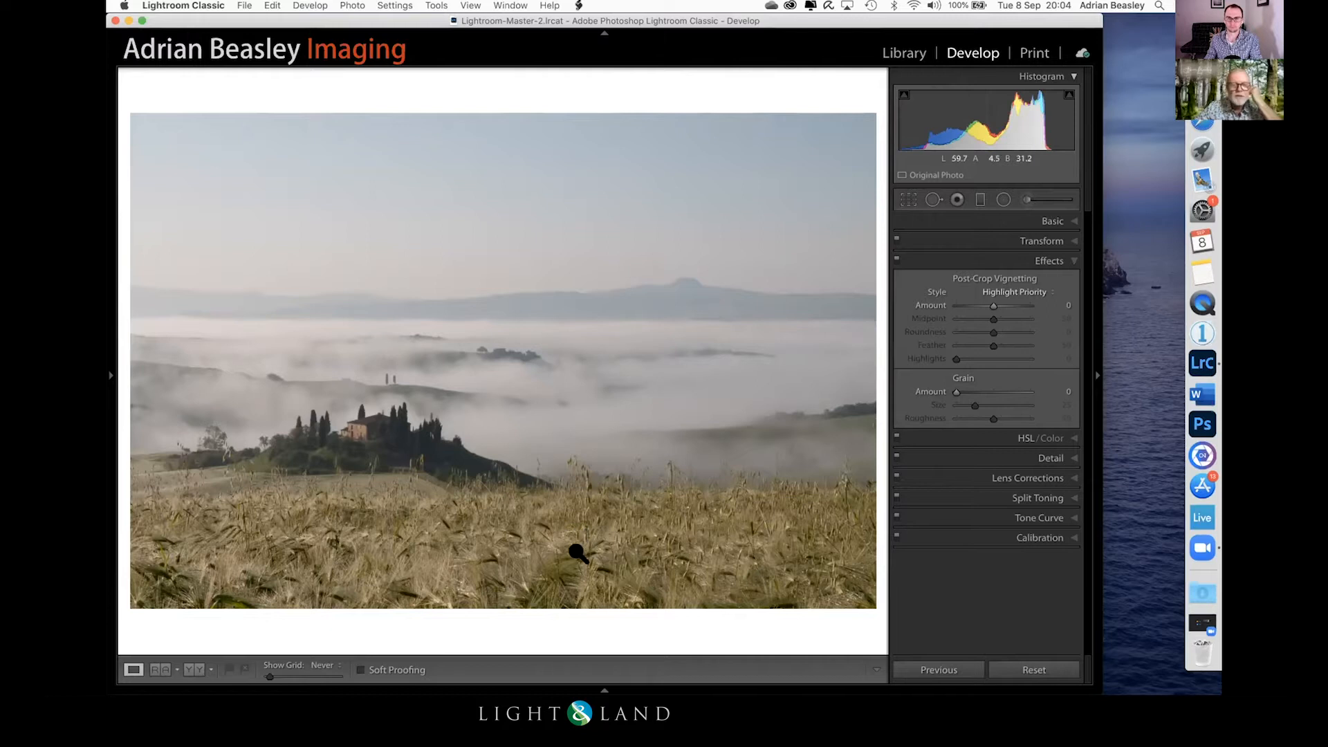
Step: Draw a slightly tilted radial filter around the farmhouse hill, with feather 69 and inversion off so it affects the surroundings
click(1001, 198)
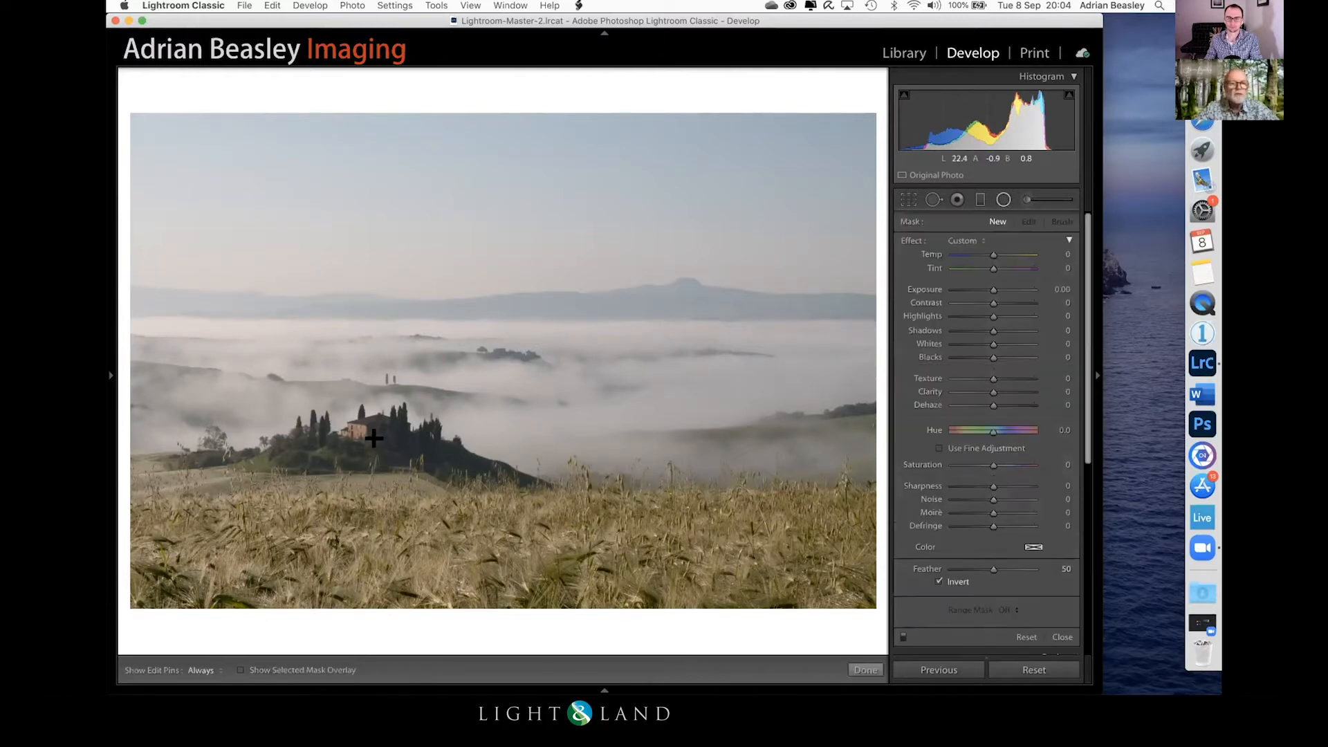
drag(369, 439, 594, 520)
drag(522, 376, 528, 371)
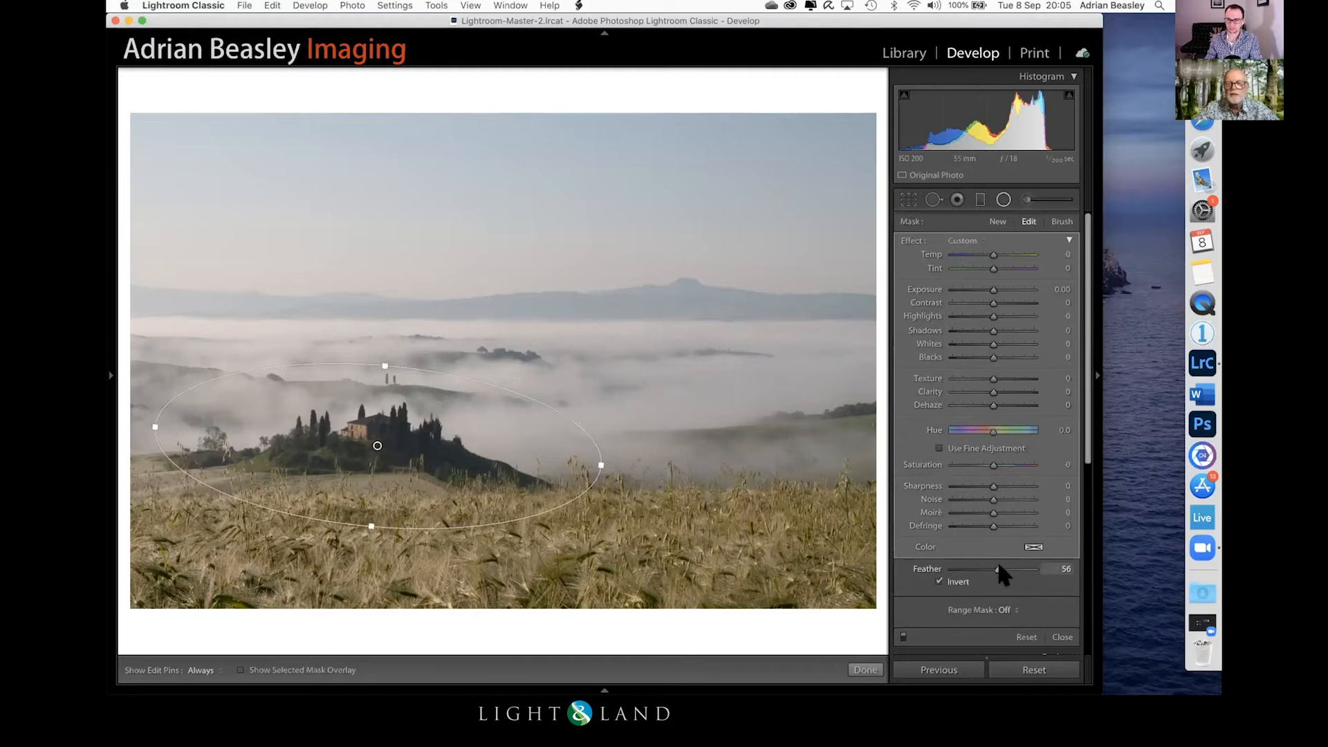
drag(998, 569, 1010, 568)
click(944, 578)
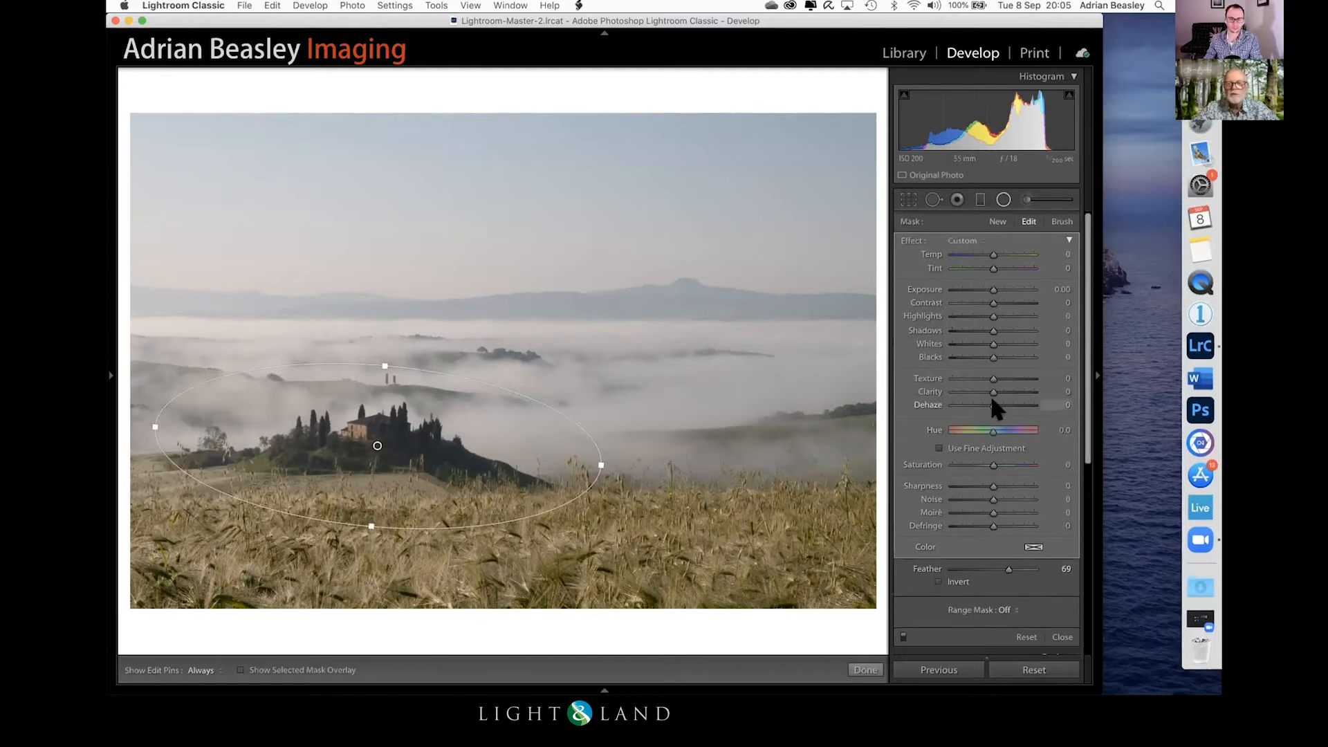
Step: Set the radial filter's Dehaze to -50, widen its ellipse around the farmhouse hill, and finish the filter
drag(987, 404, 968, 407)
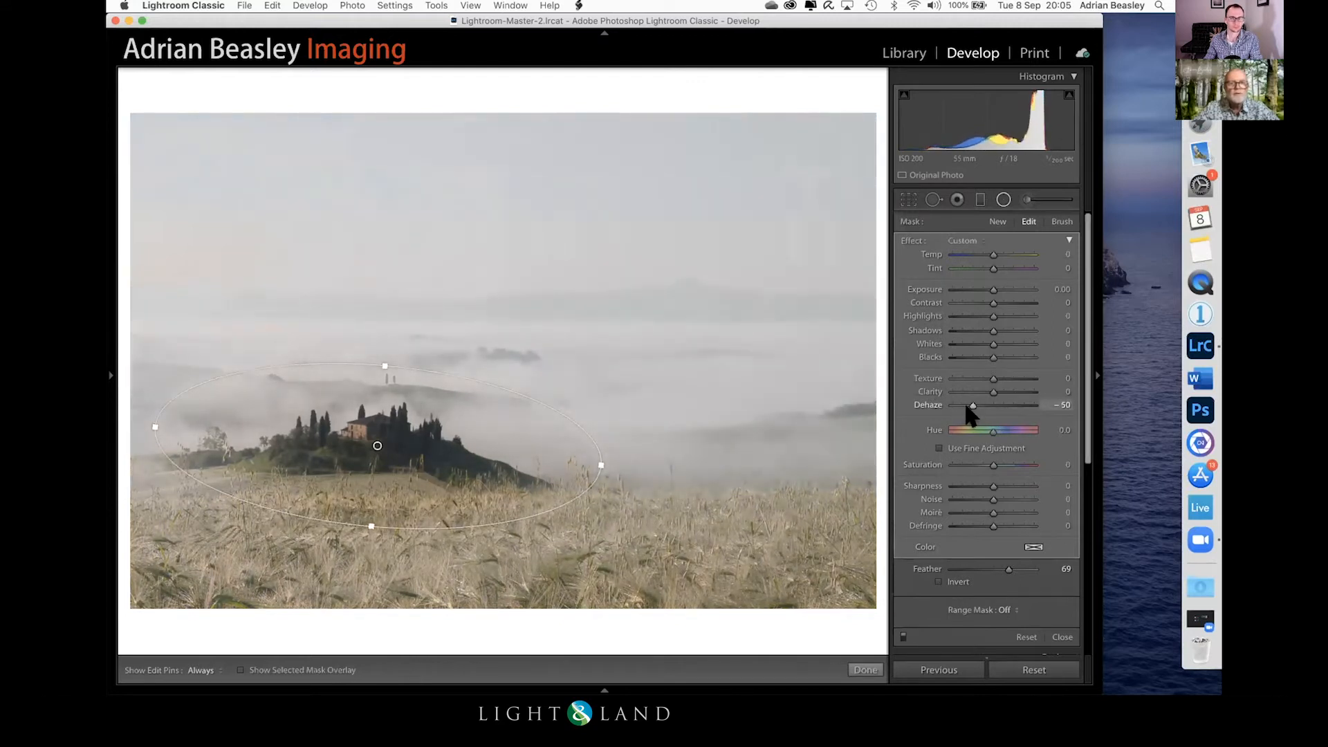
drag(148, 420, 125, 421)
drag(361, 433, 360, 433)
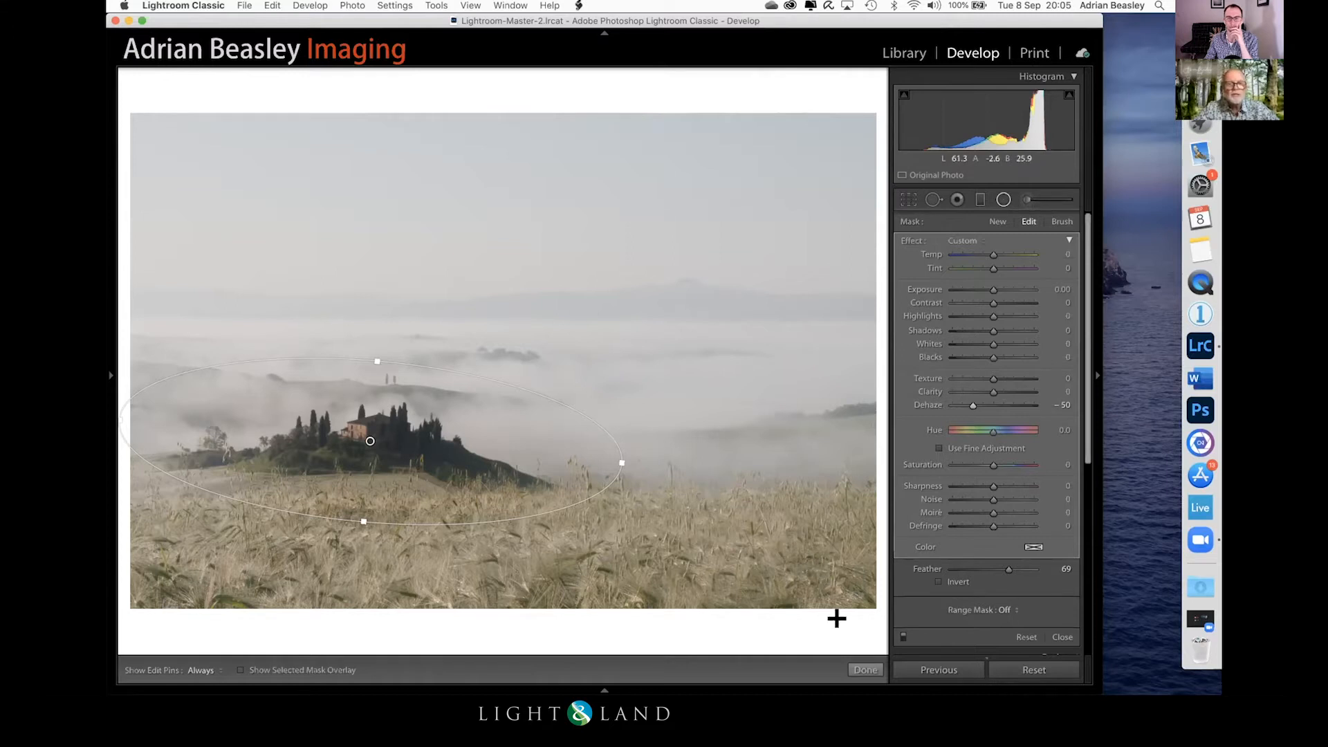
click(865, 670)
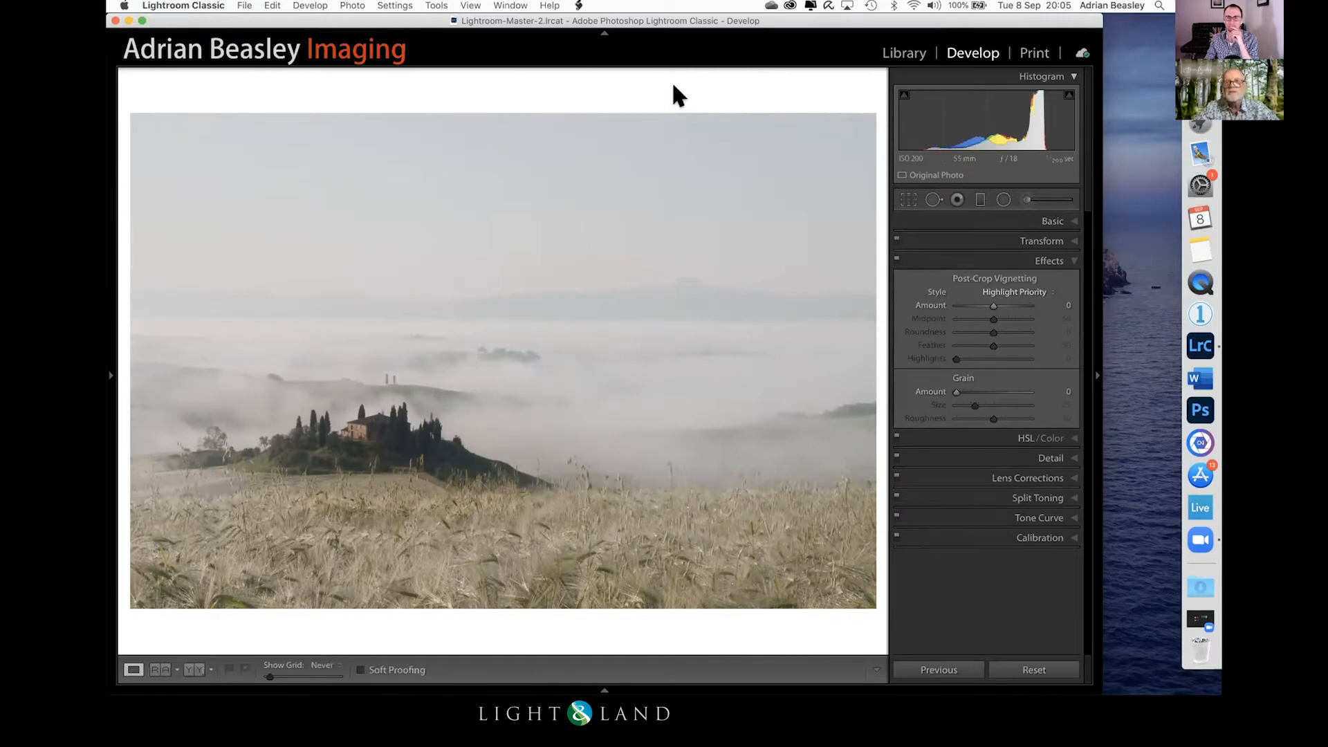
Step: Add a graduated filter from the sky down to the farmhouse hill with Exposure 1.03
click(978, 200)
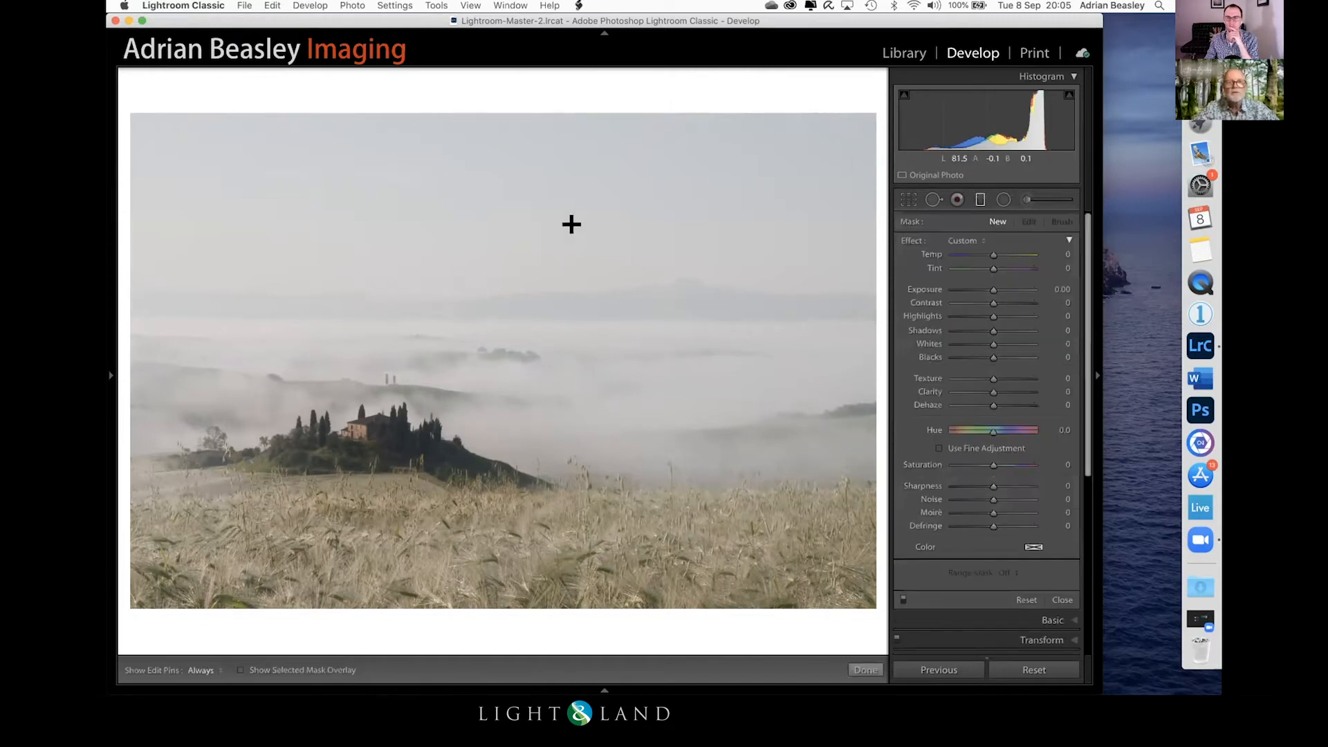
drag(561, 216, 550, 444)
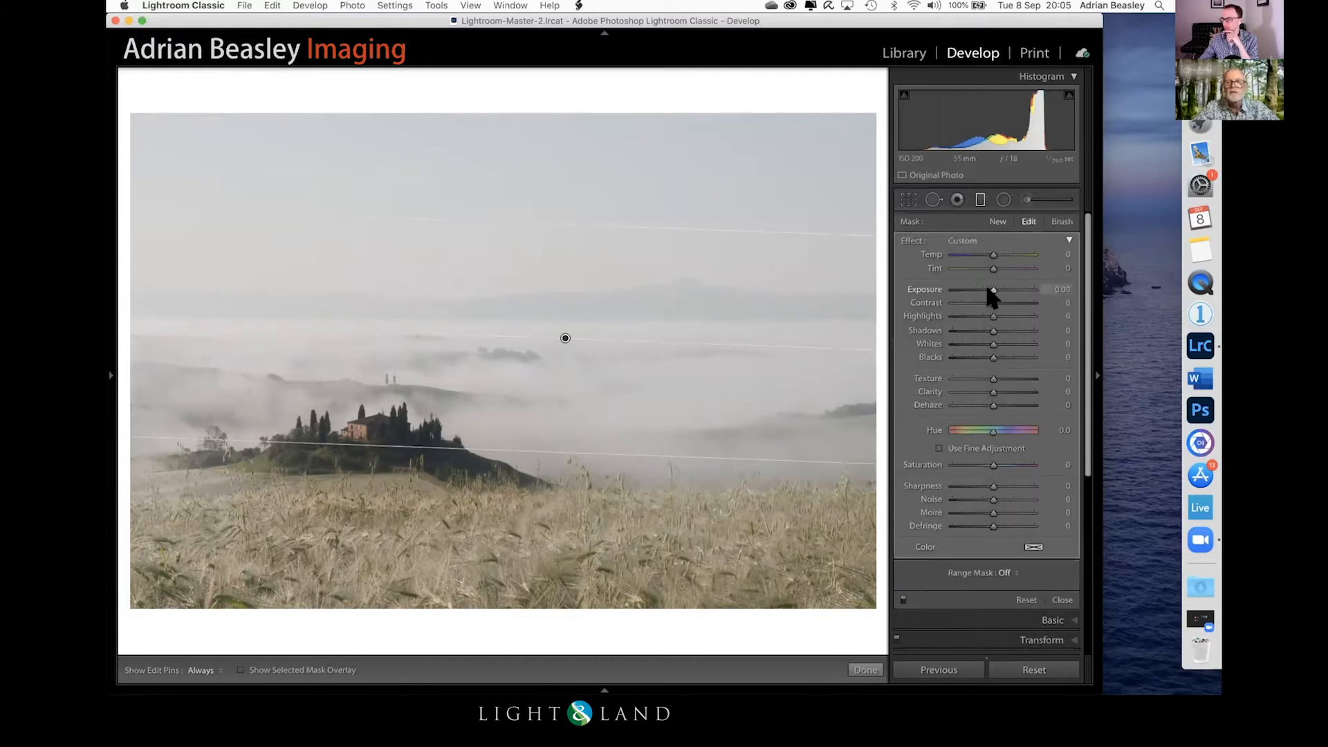
drag(988, 289, 1005, 289)
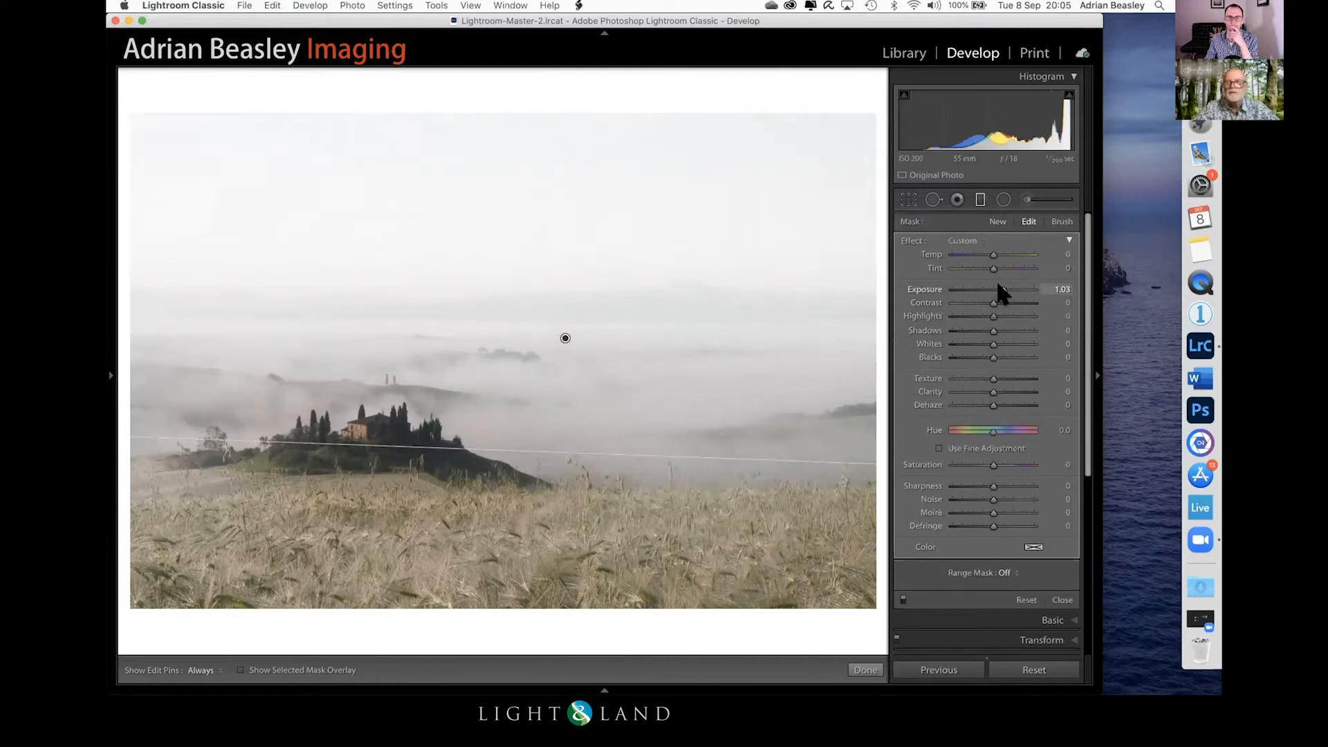
click(865, 670)
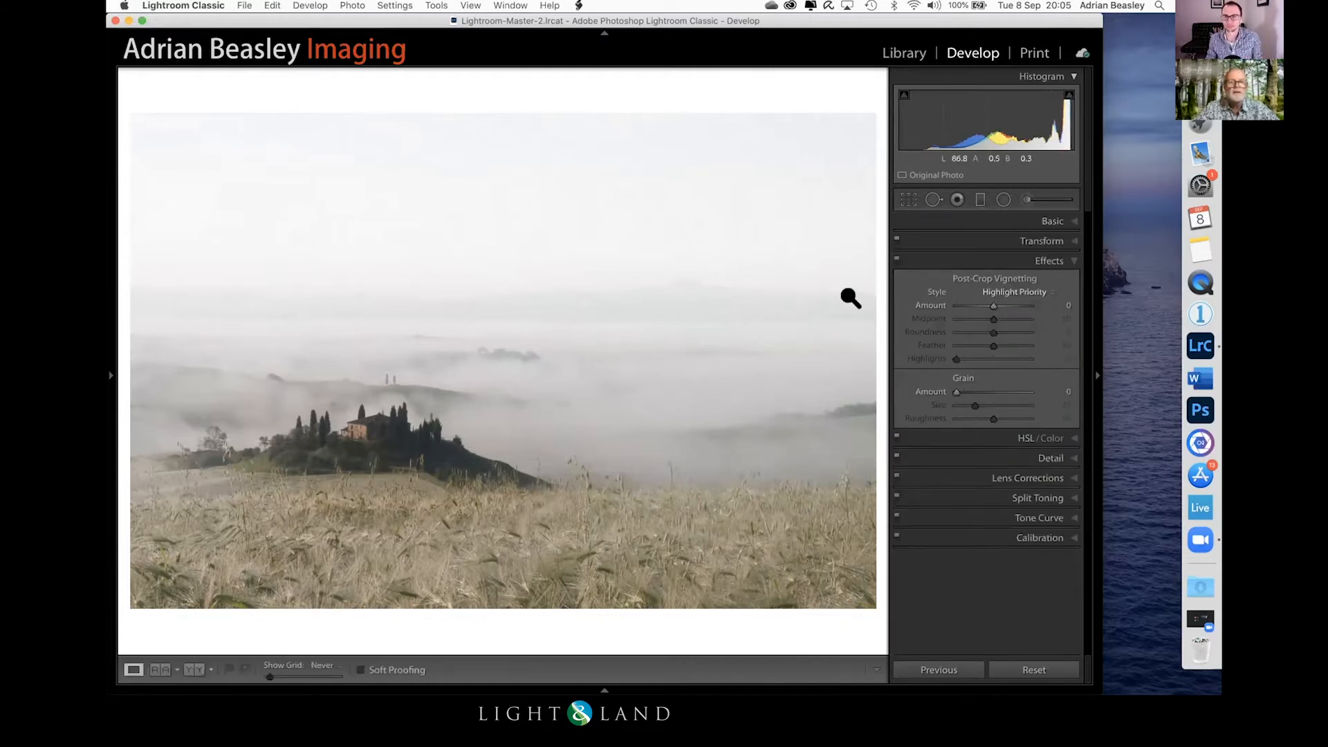
Step: Crop the photo to a panoramic format using the golden-ratio grid overlay, trimming the empty sky and a strip of the wheat foreground
click(904, 196)
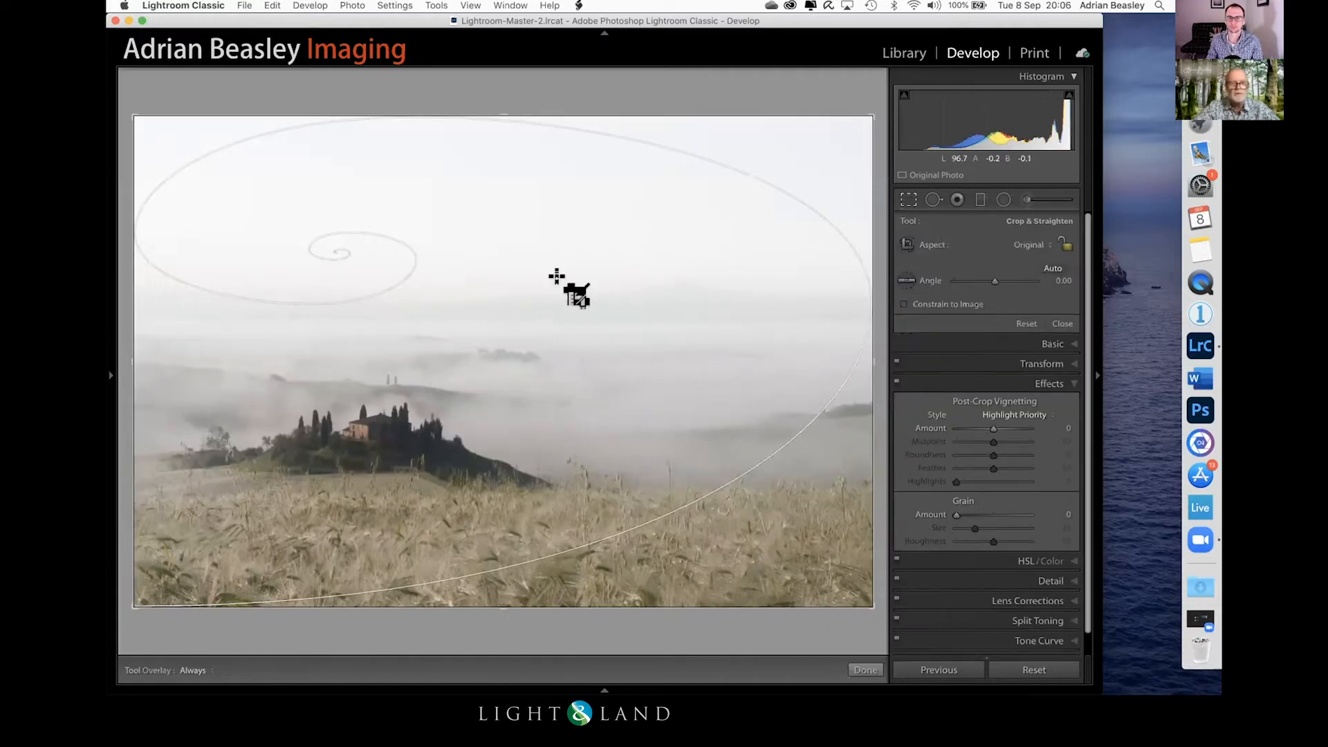
key(o)
key(o)
key(o)
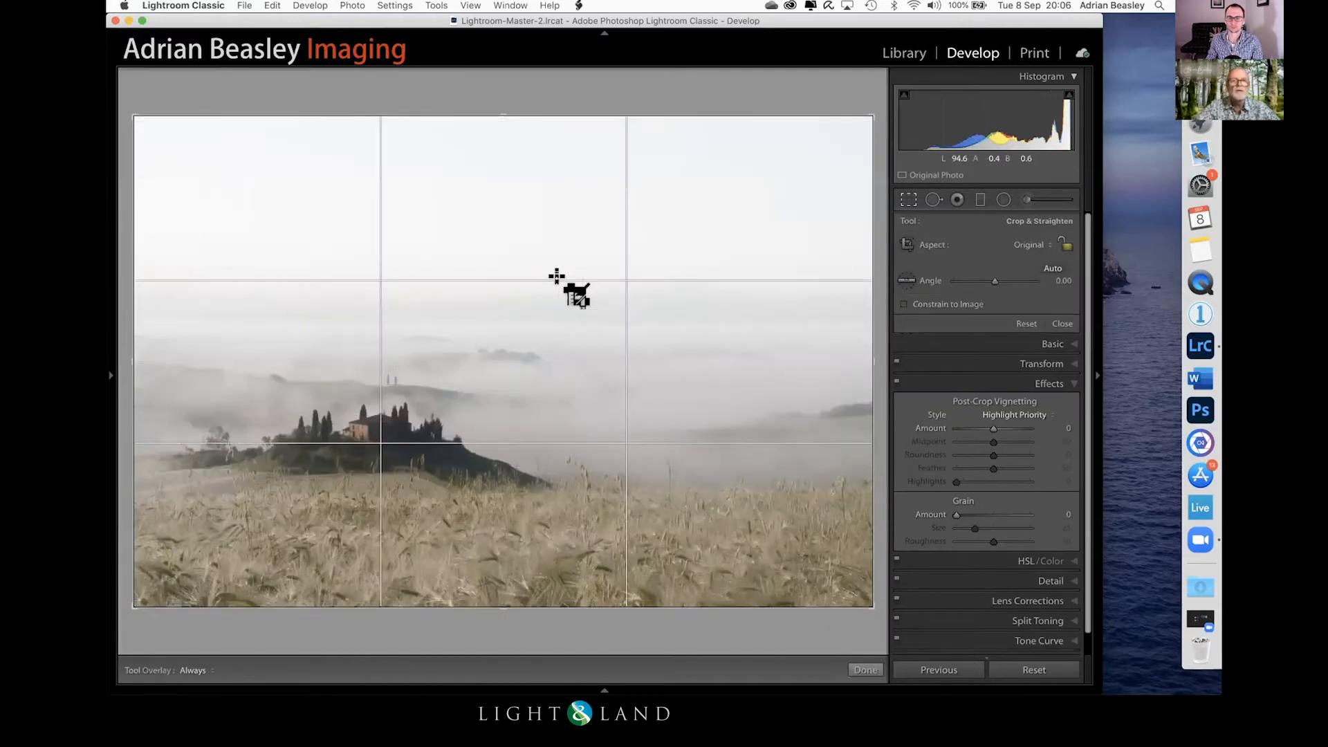
key(o)
key(o)
key(o)
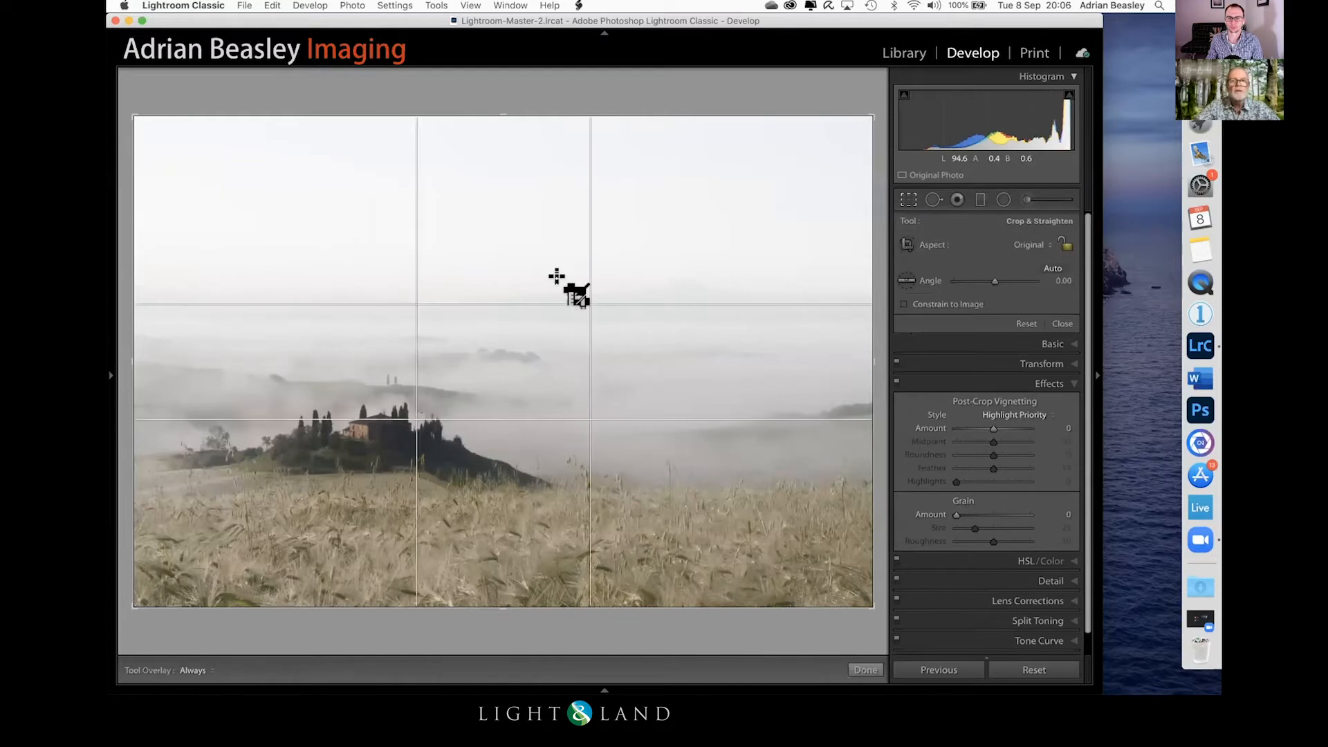
drag(504, 114, 504, 148)
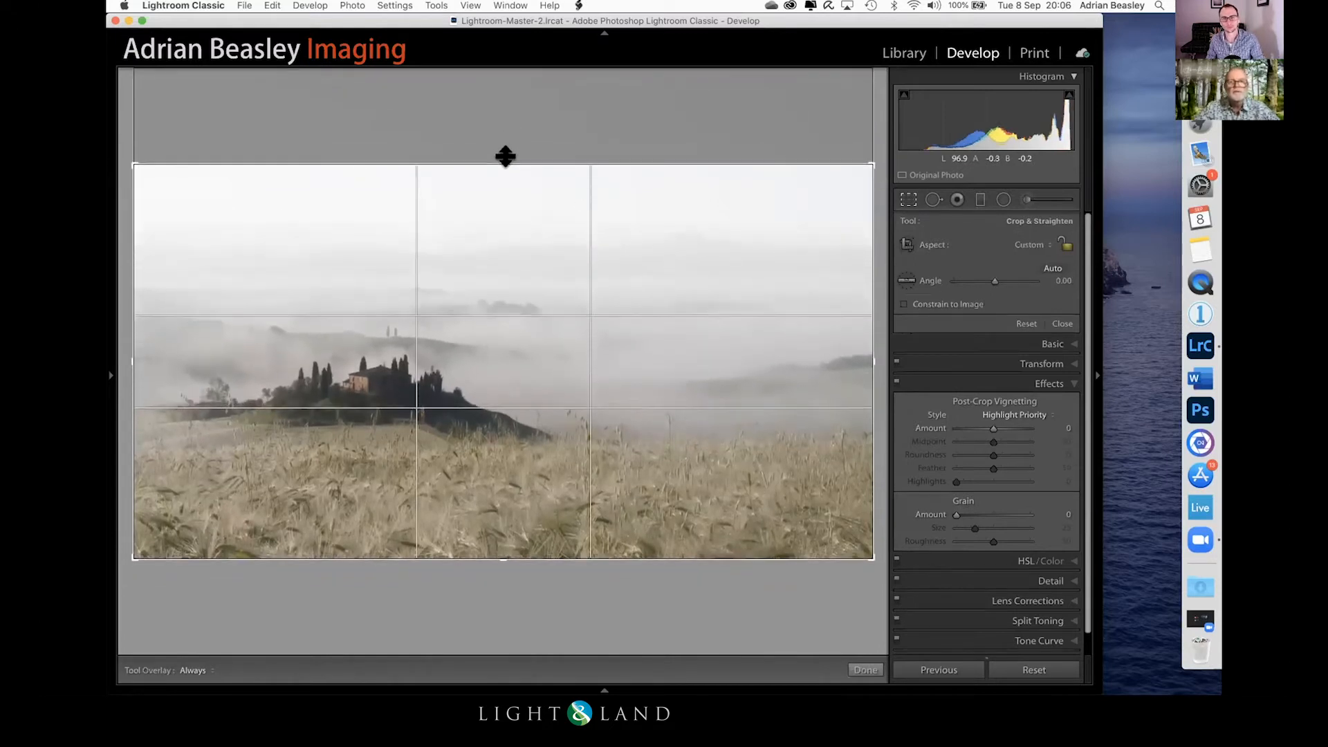
drag(494, 557, 492, 536)
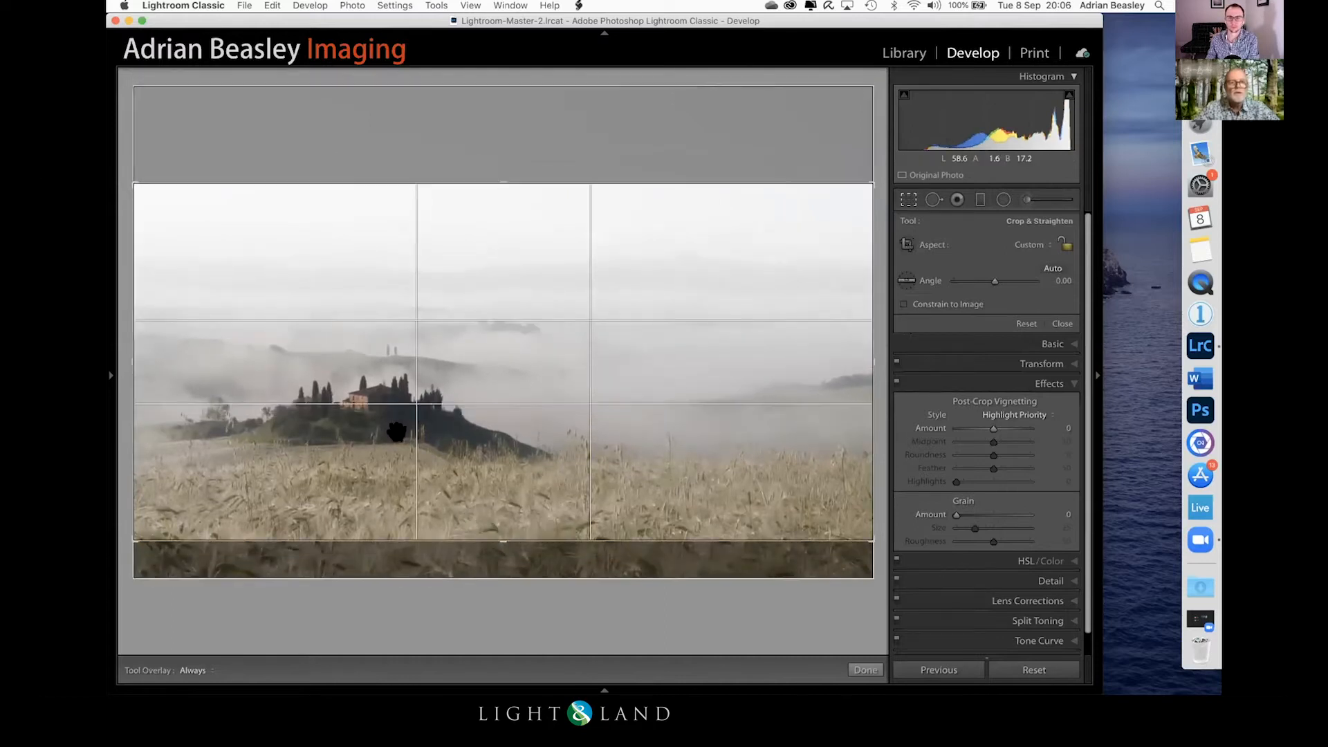
key(Return)
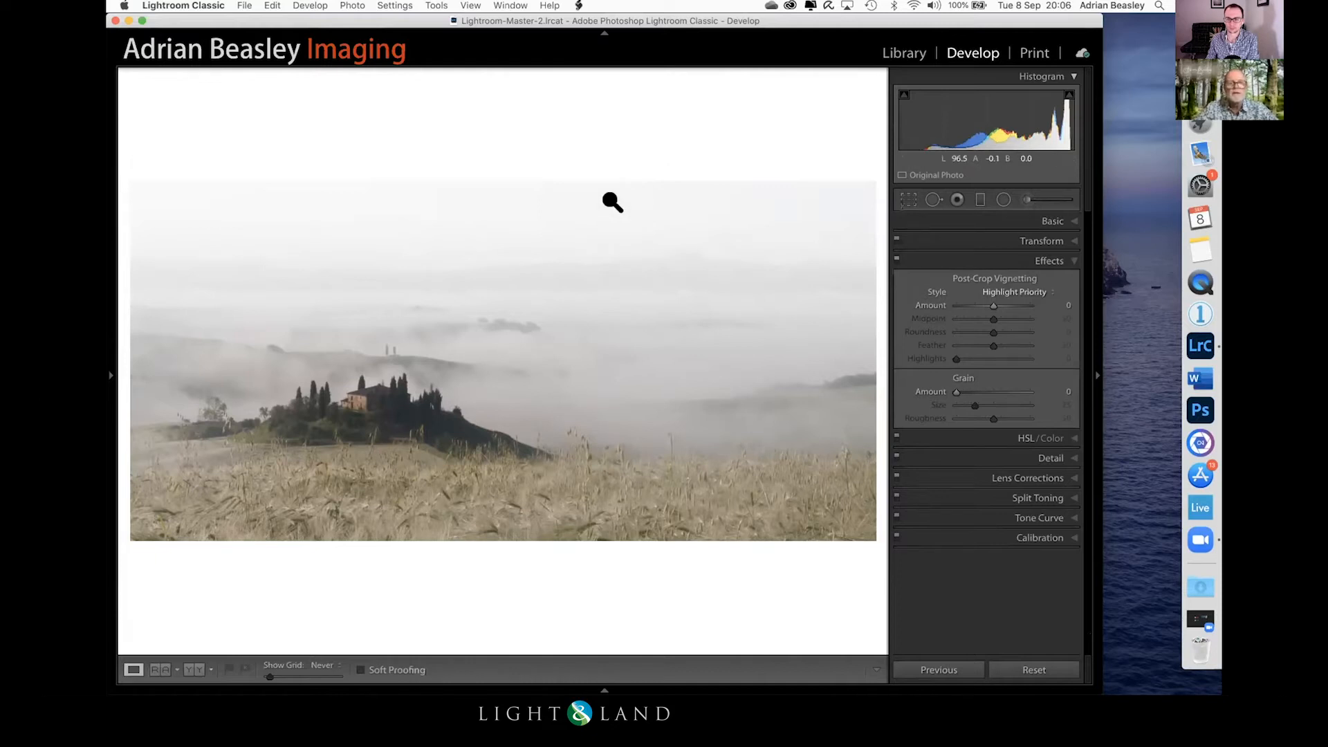
Step: Draw a second radial filter centred on the farmhouse and tilt it to follow the slope of the hill
click(996, 194)
drag(354, 402, 527, 461)
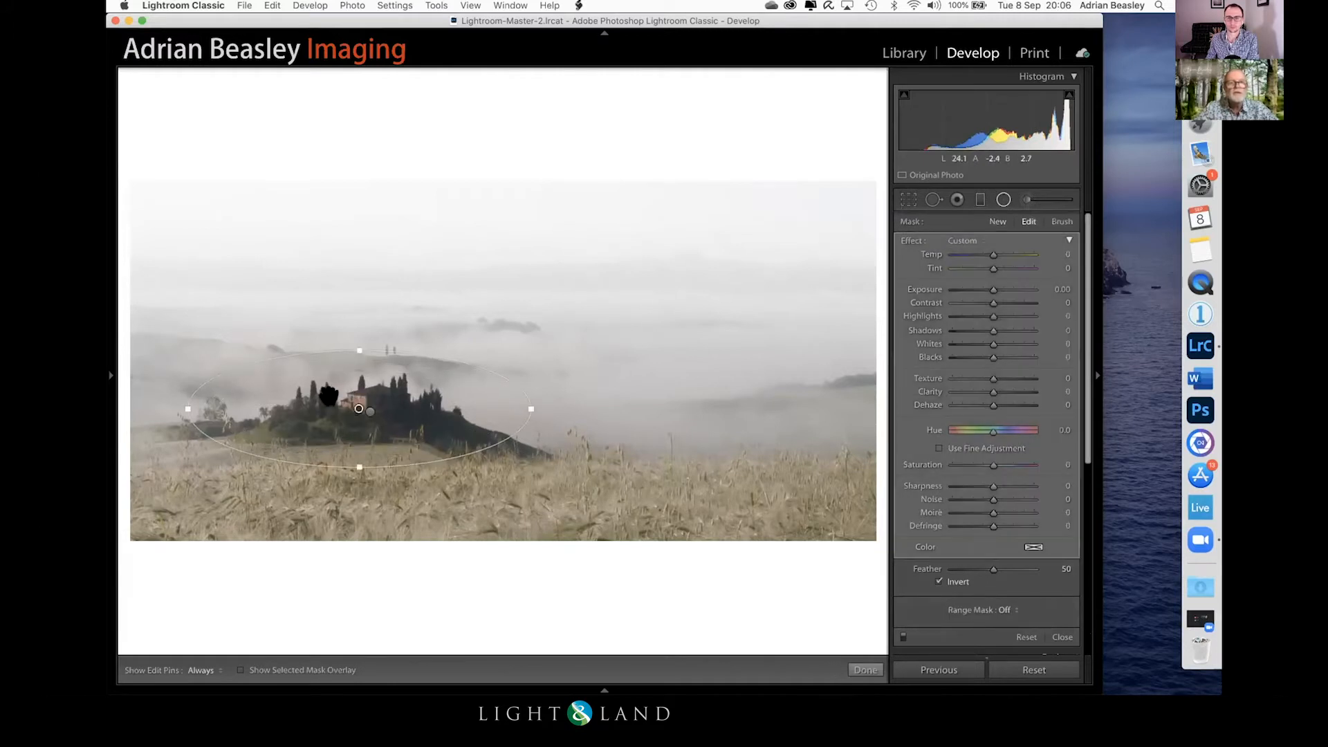
drag(349, 403, 348, 408)
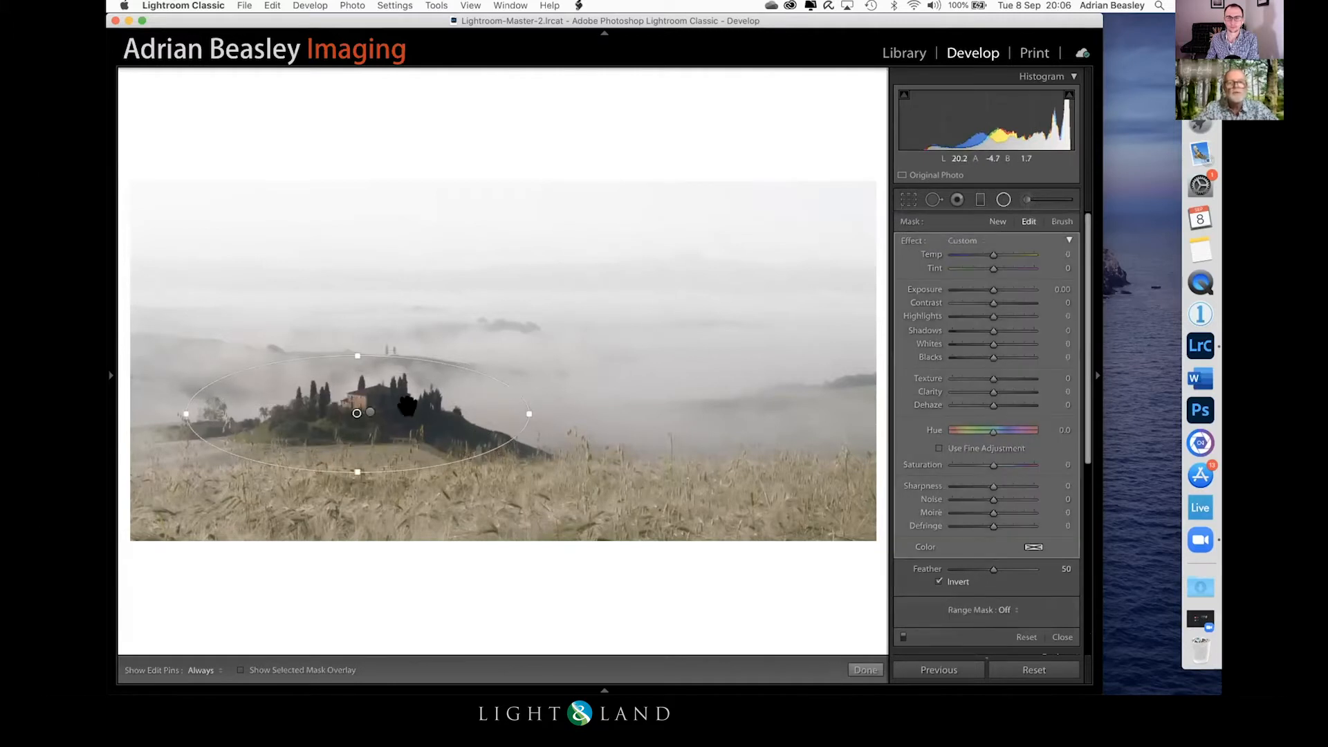
drag(531, 406, 534, 429)
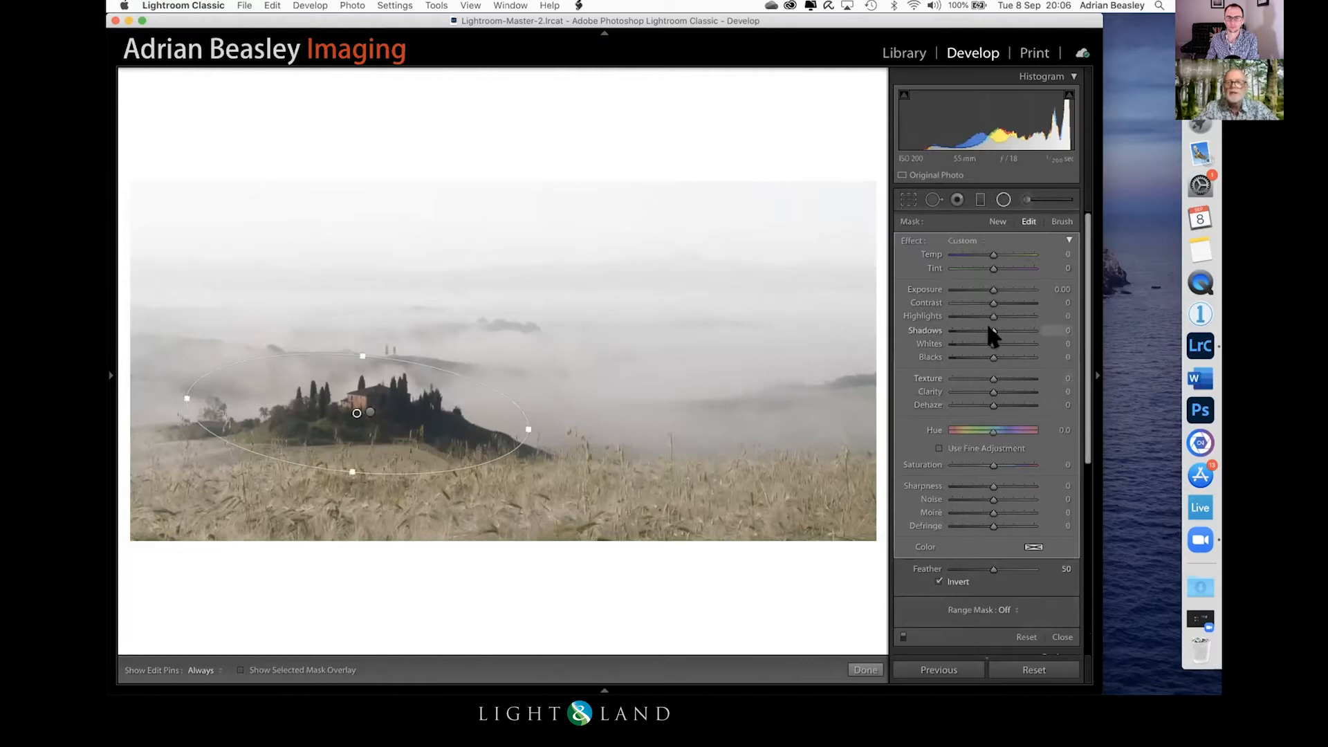
Step: Set the farmhouse radial filter to Shadows 41, Clarity 25 and Saturation 30
drag(987, 331, 998, 330)
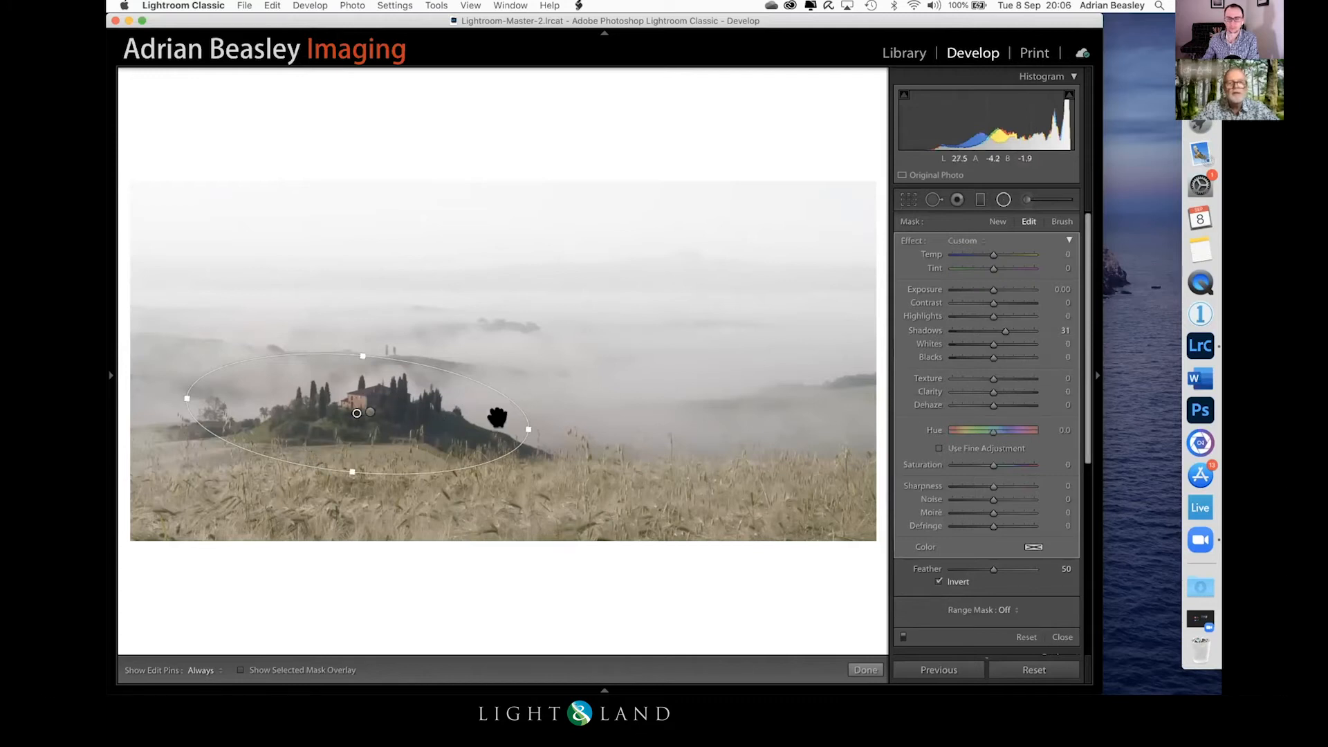
drag(1006, 325, 1006, 328)
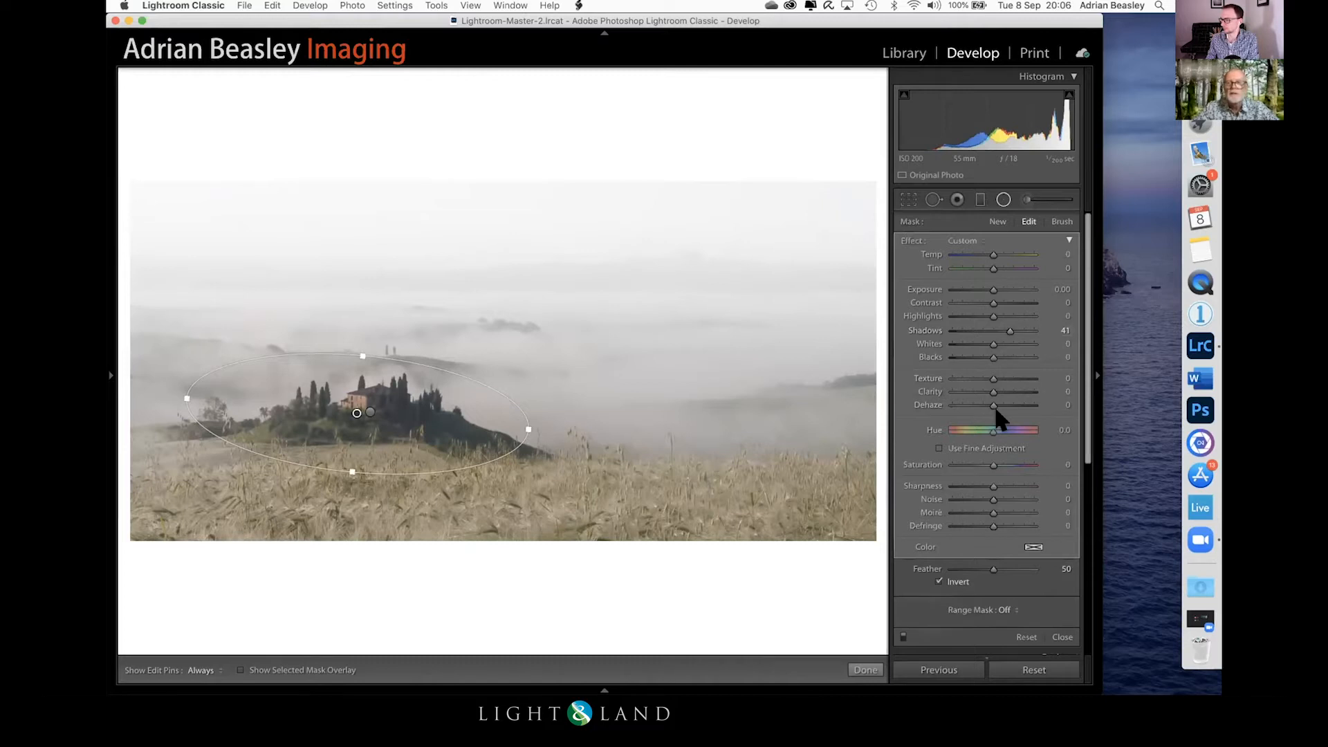
drag(989, 387, 993, 386)
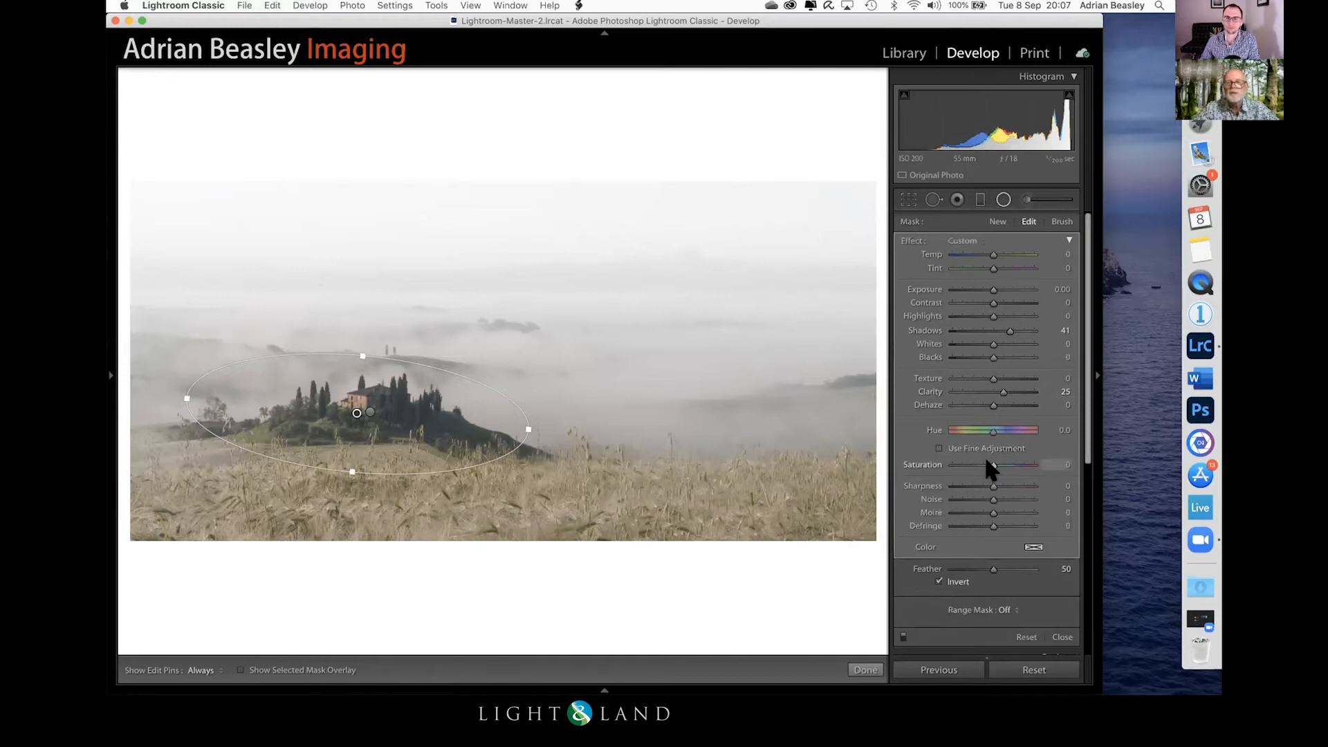
mouse_move(994, 462)
mouse_down()
mouse_move(1012, 461)
mouse_move(999, 460)
mouse_up()
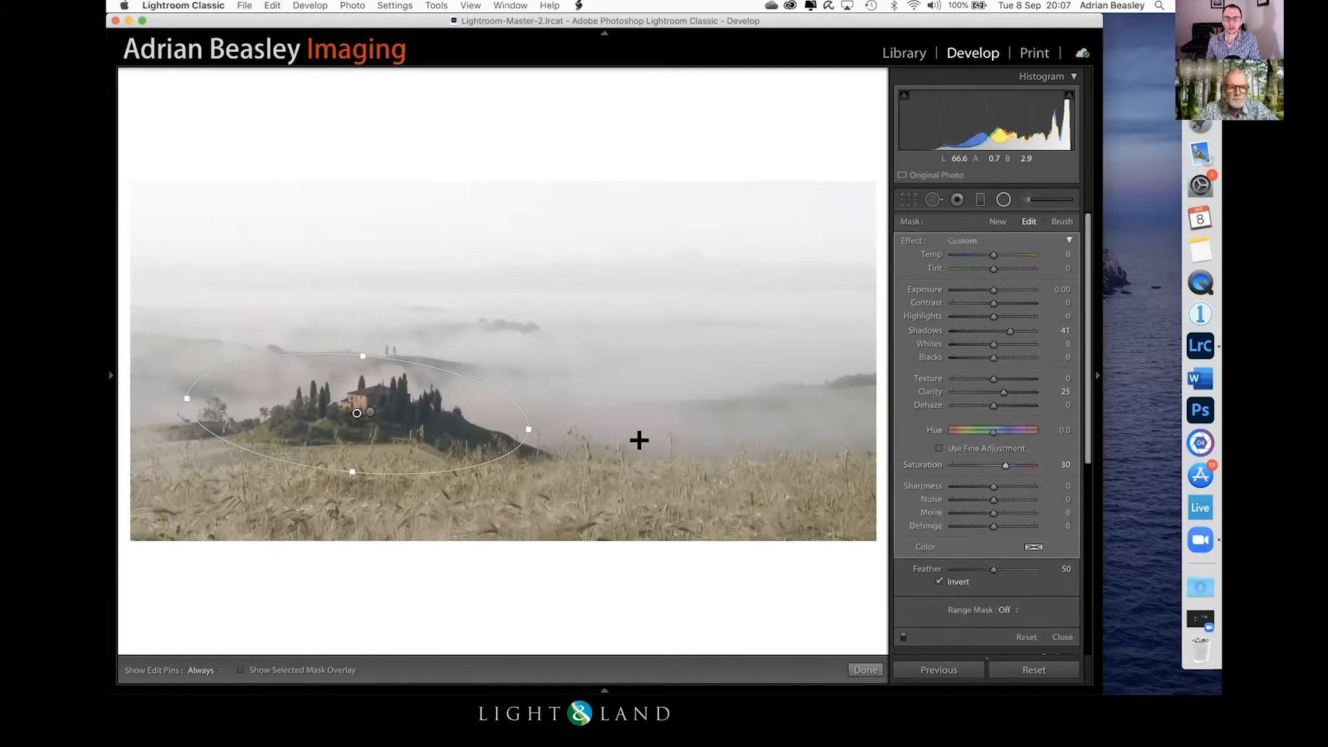
Step: Shrink the farmhouse radial filter's ellipse in height and width and reposition it to fit closely around the hill
drag(350, 468, 354, 454)
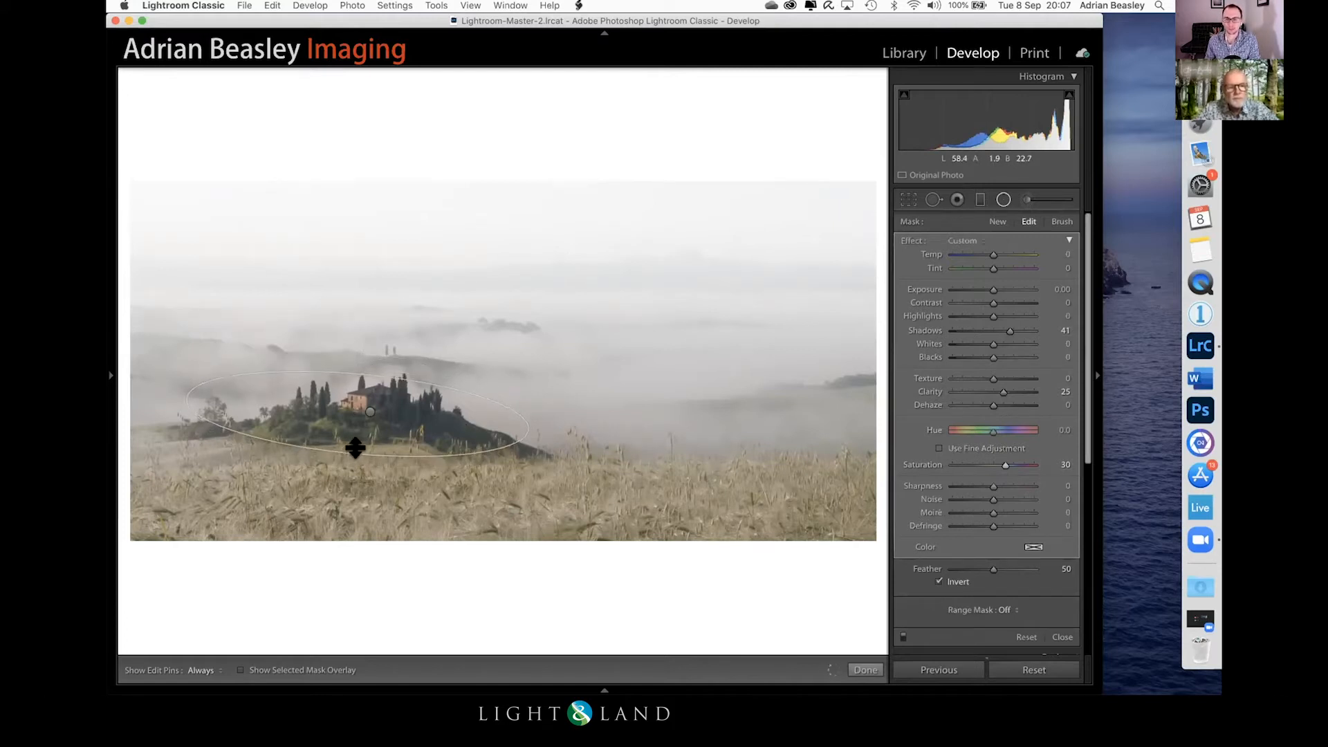
drag(350, 396, 352, 387)
drag(525, 415, 512, 416)
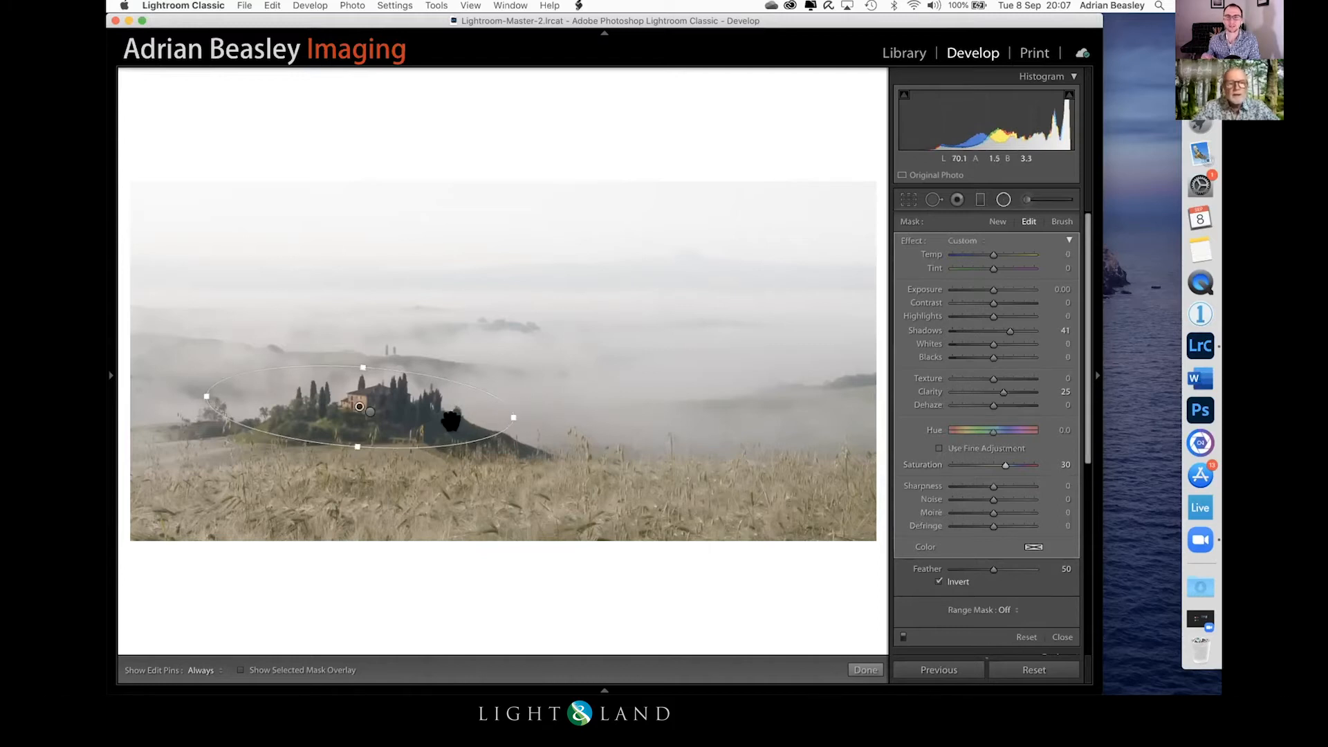
drag(346, 394, 356, 400)
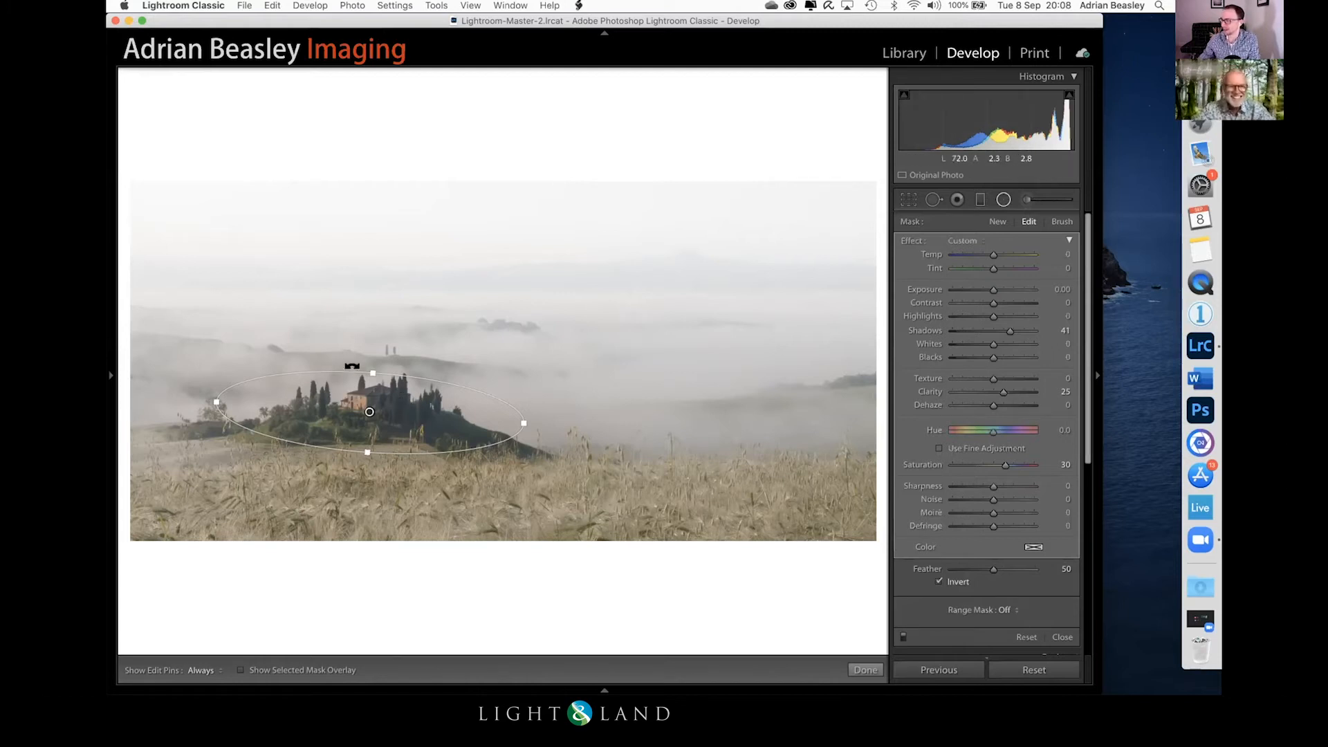
drag(367, 360, 367, 352)
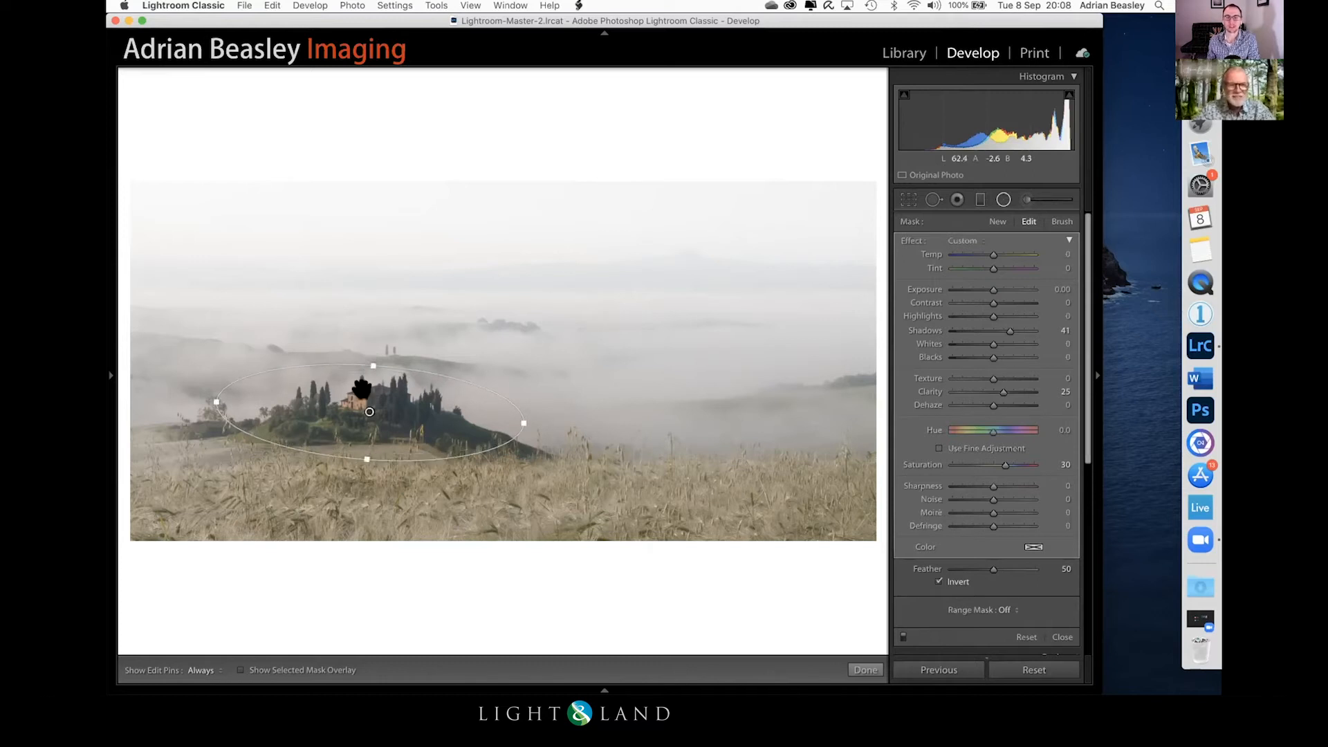
drag(360, 401, 359, 388)
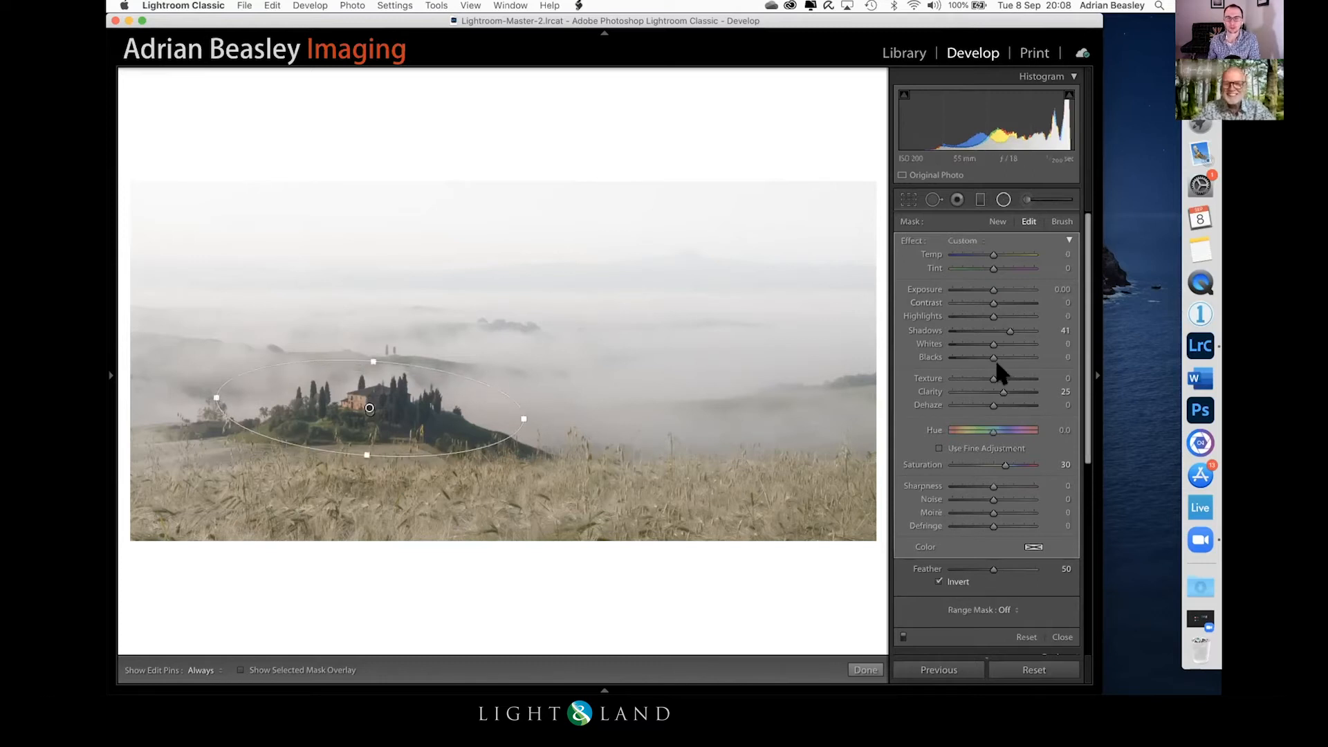
Step: Raise the farmhouse radial filter's Saturation to 45 and finish the filter
drag(1006, 459, 995, 451)
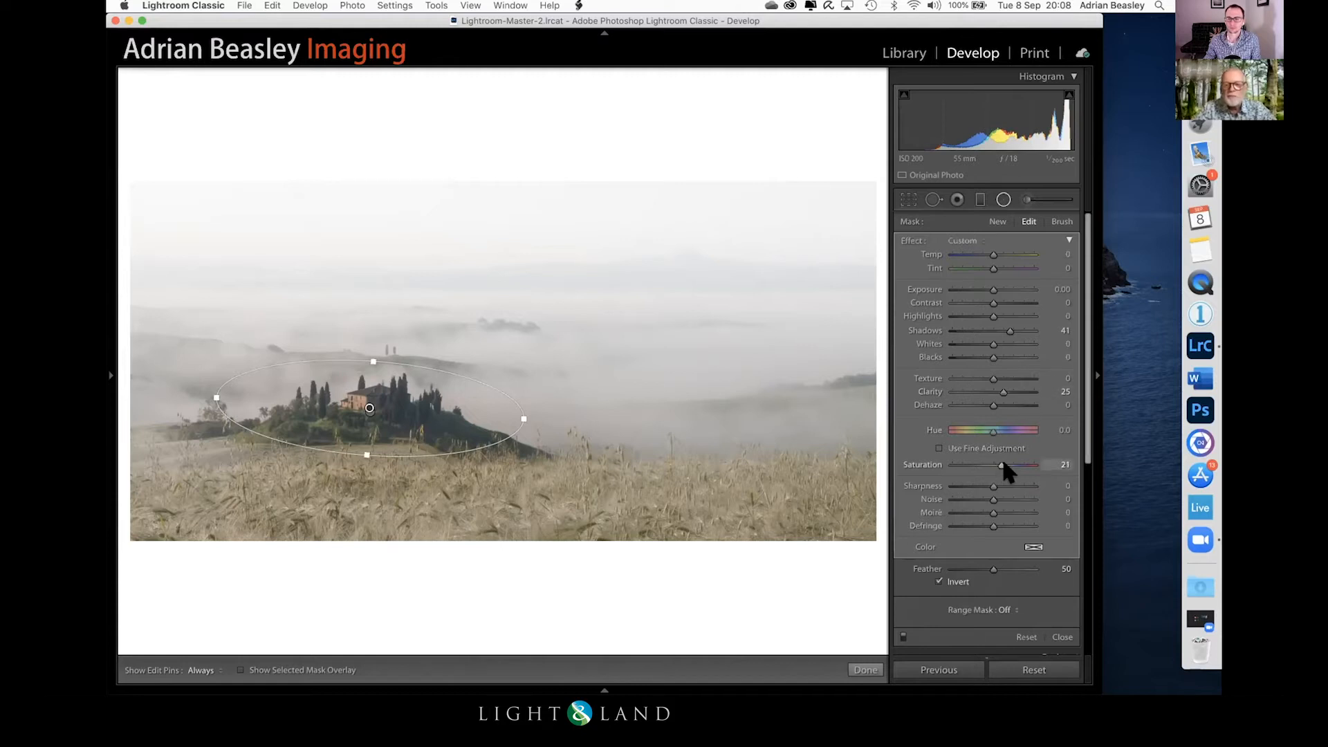
drag(1007, 464, 1008, 462)
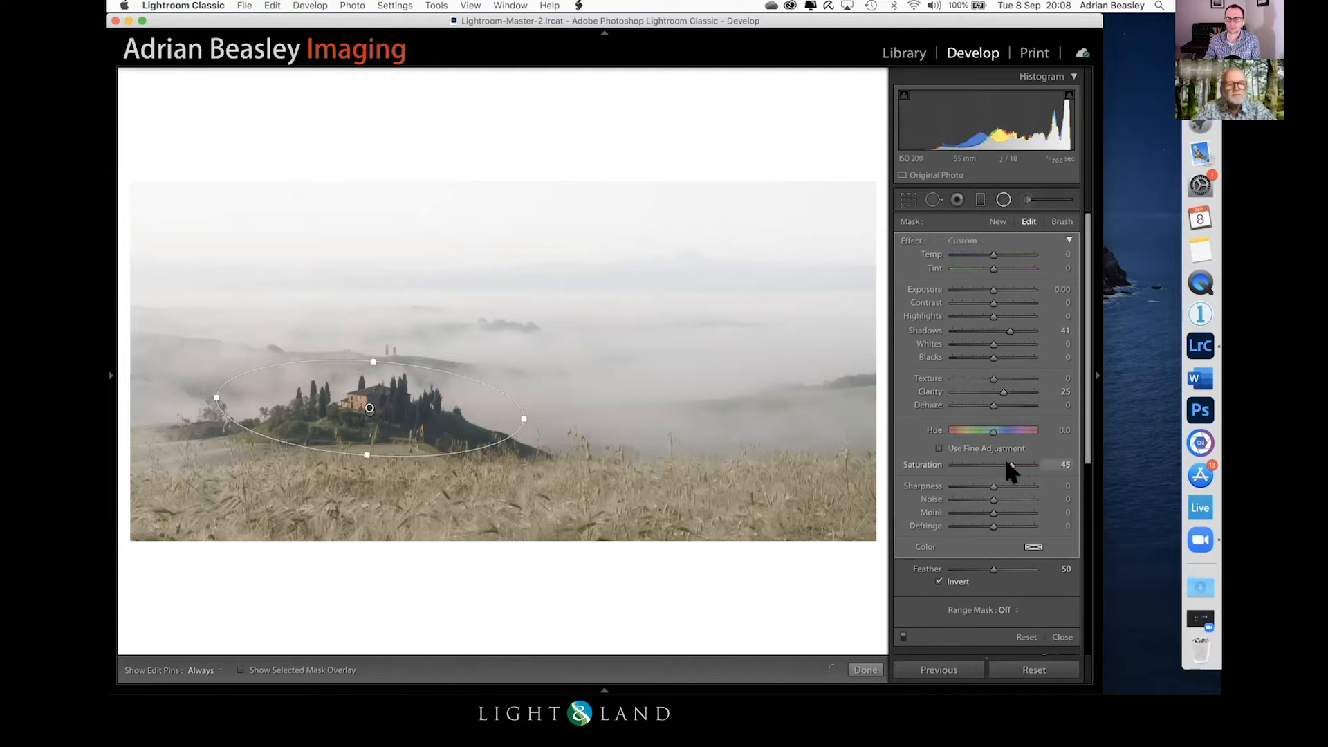
click(866, 669)
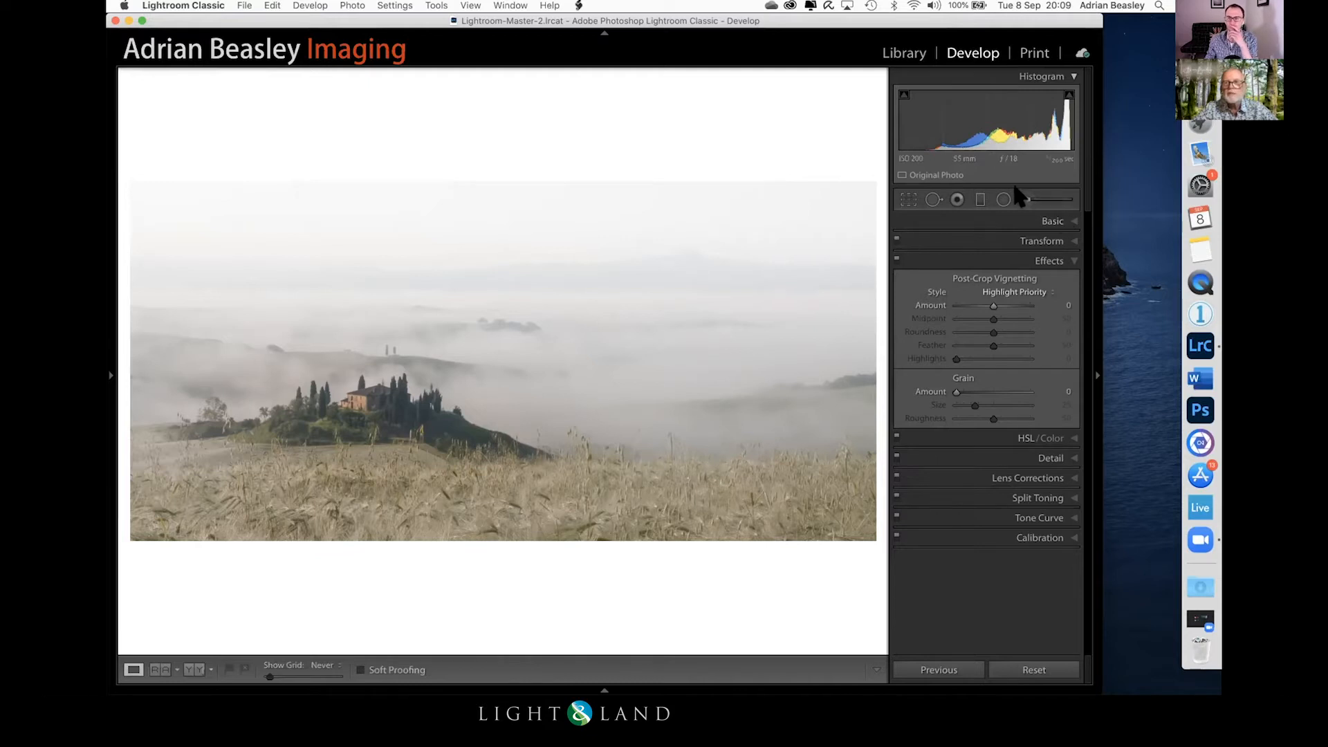
Step: Add a graduated filter over the wheat foreground with Clarity -52, shift it slightly upwards and finish it
click(980, 199)
drag(479, 482, 478, 410)
drag(985, 386, 971, 389)
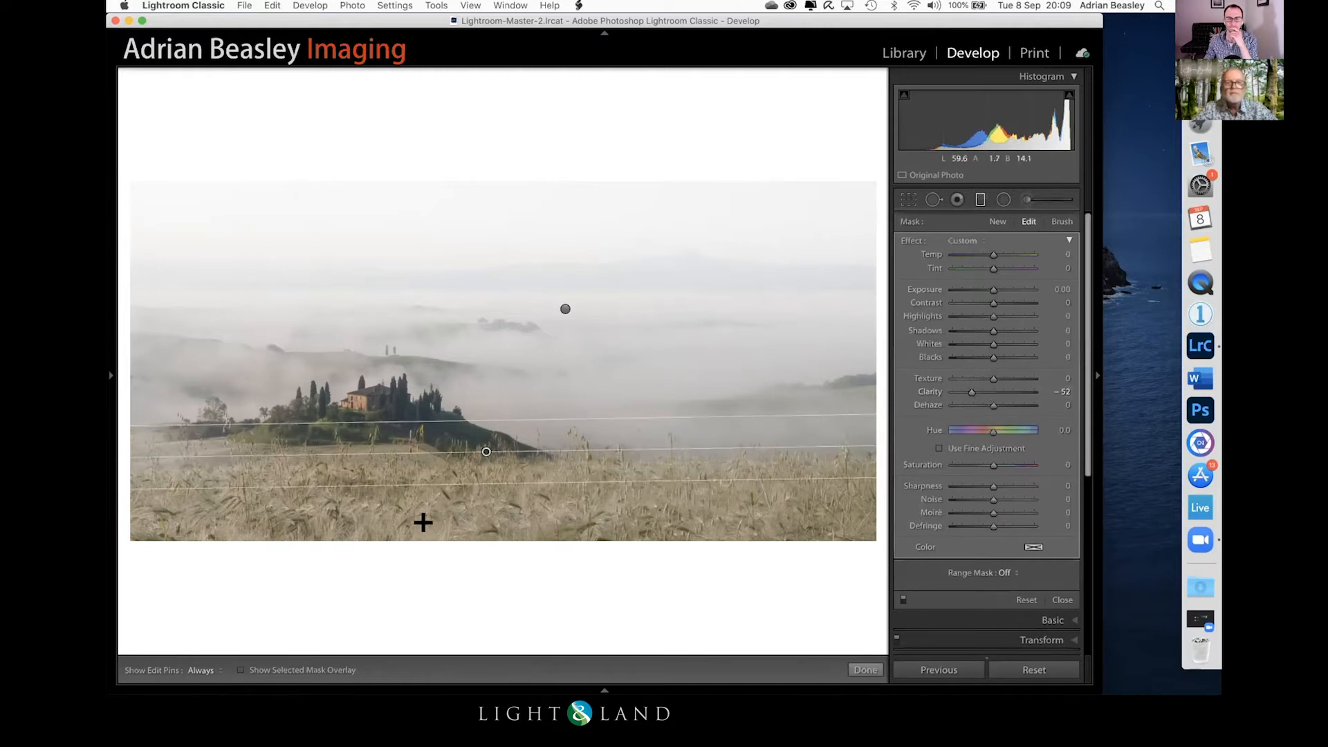
drag(488, 451, 479, 407)
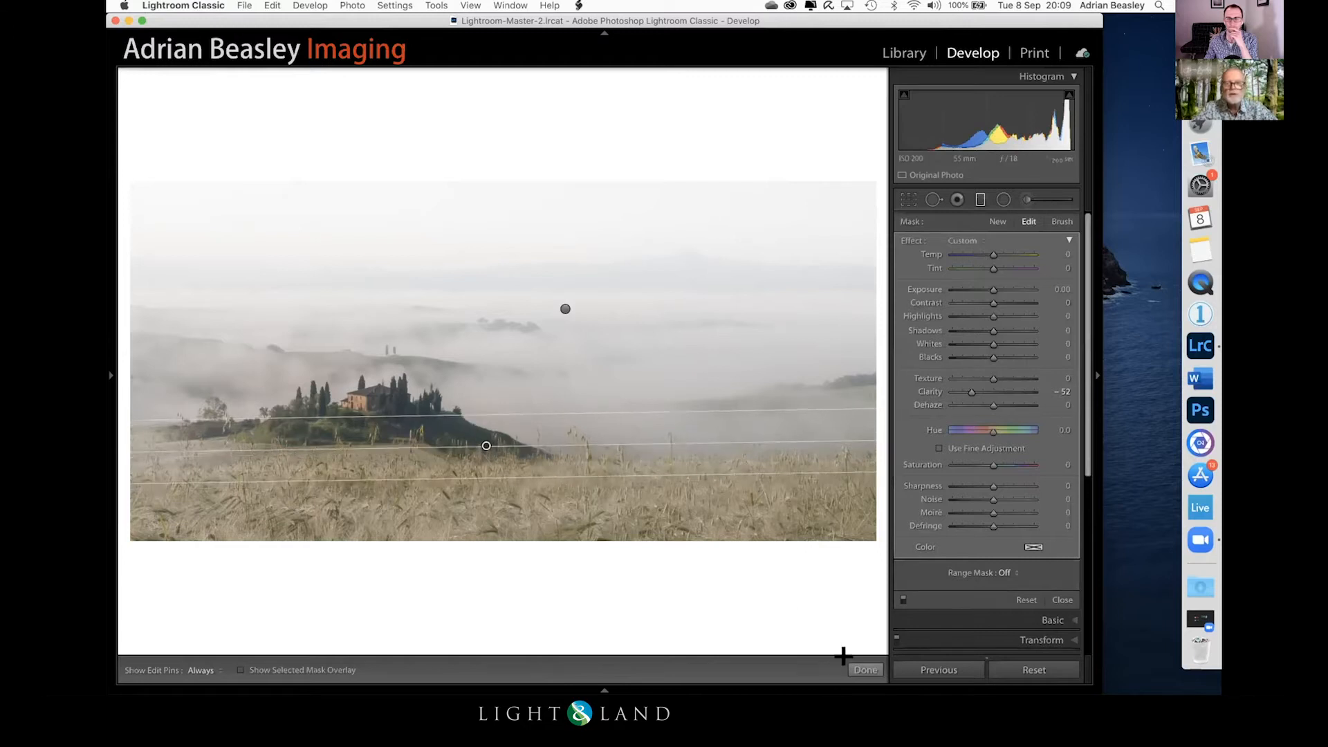
click(866, 670)
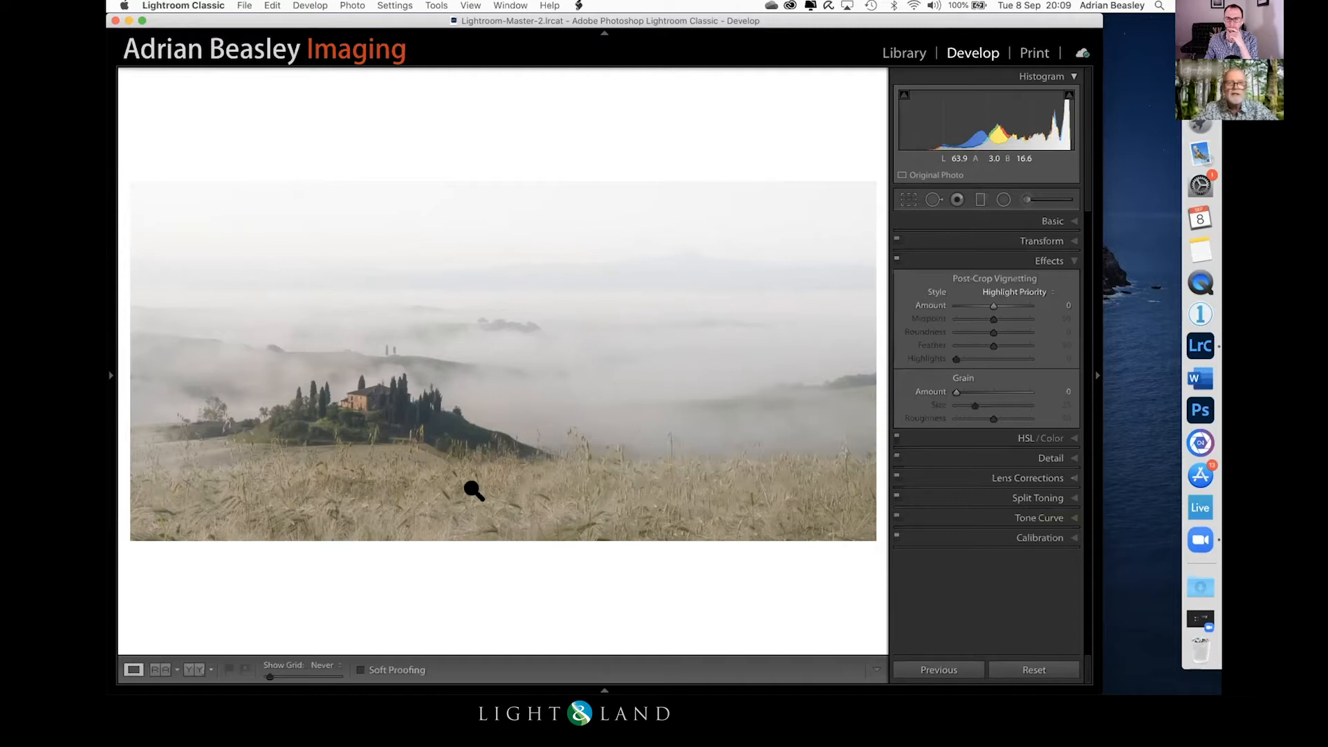
Step: Convert the farmhouse photo to black and white and raise its Blacks to +100
key(v)
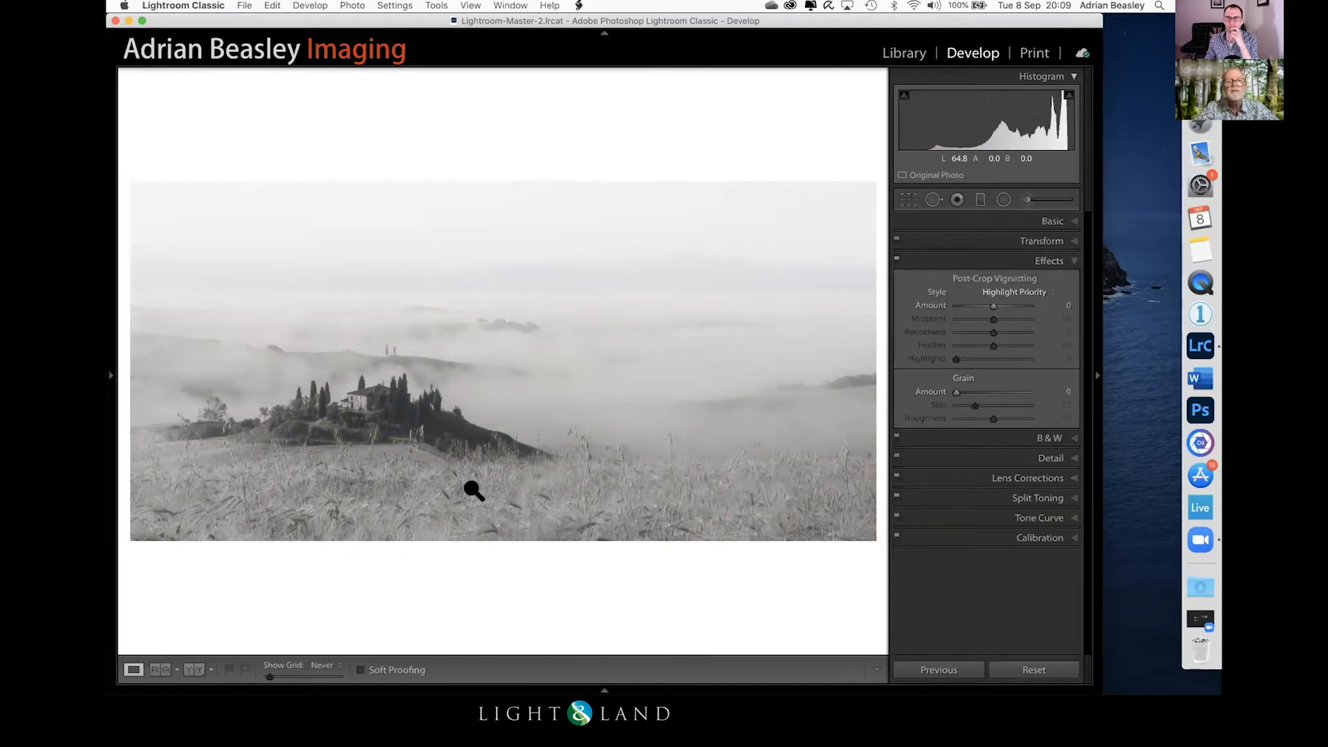
click(1044, 222)
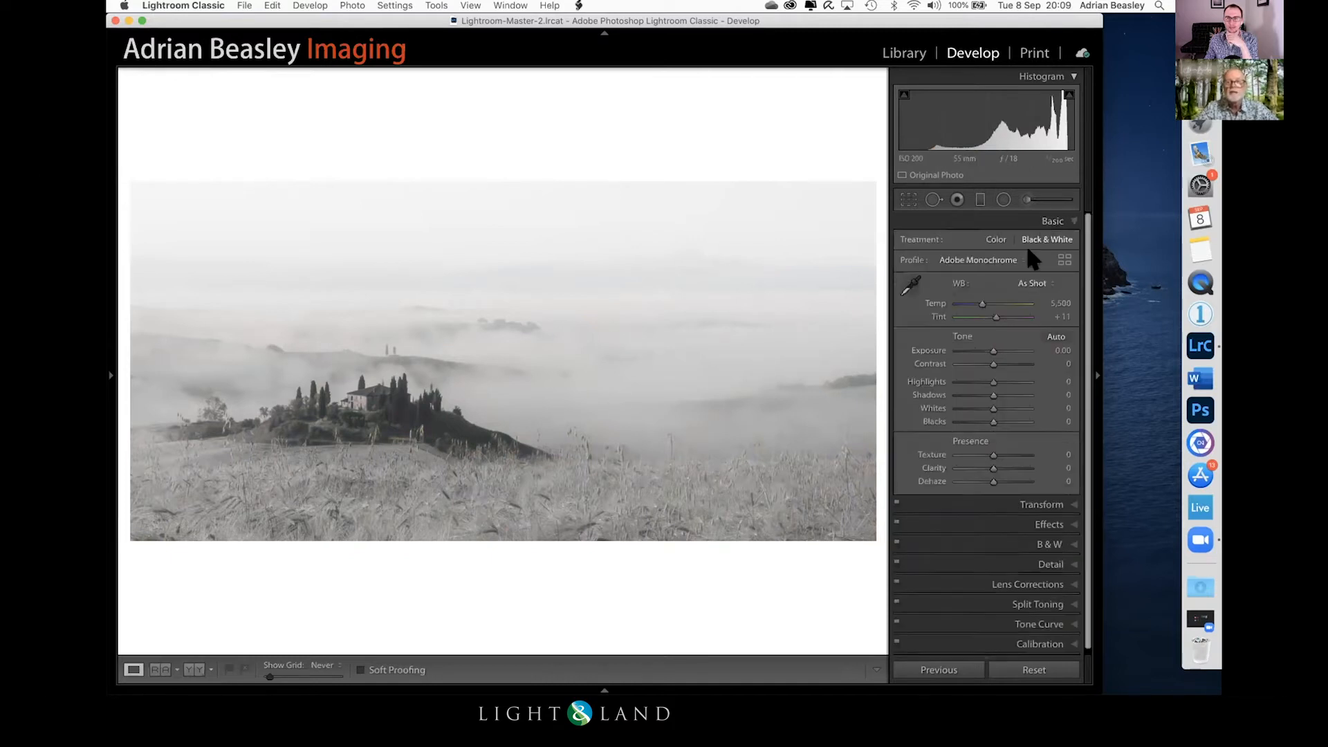
drag(990, 420, 1031, 419)
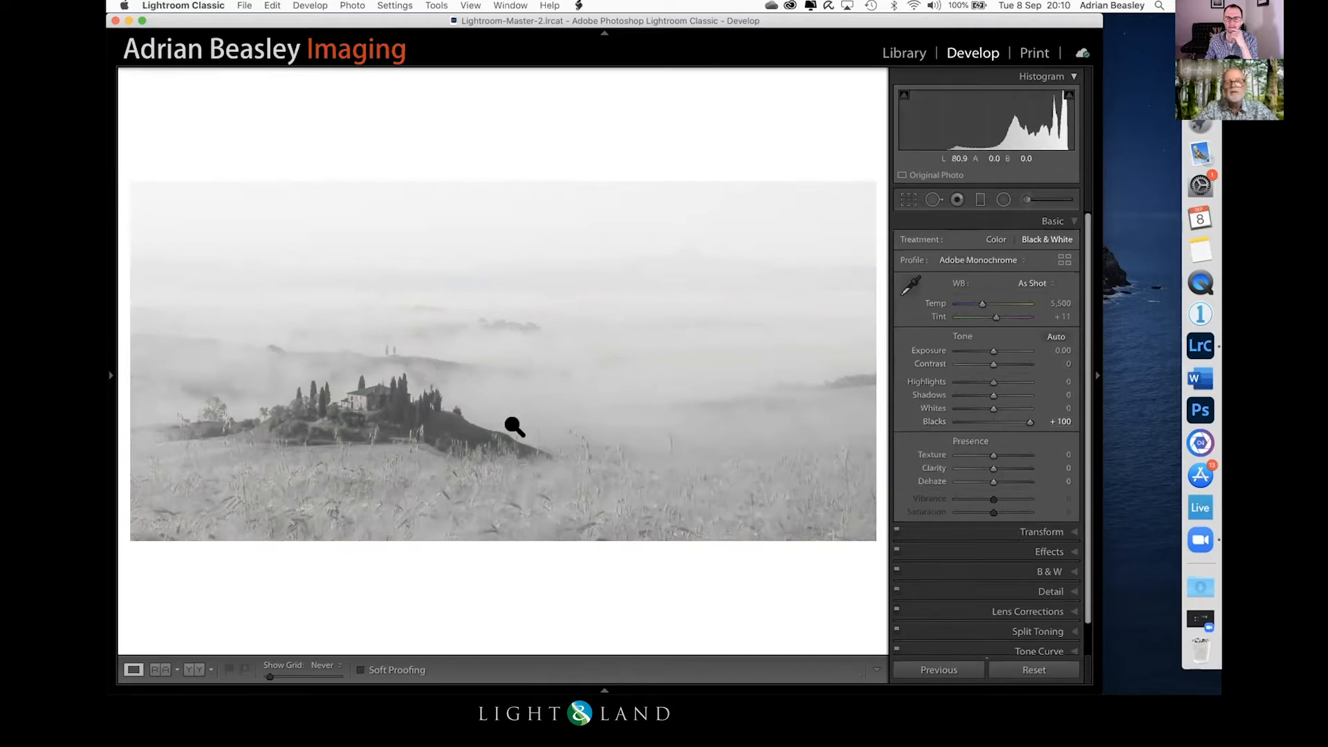
Step: Increase the existing farmhouse radial filter's Clarity to 63 and finish the filter
click(1003, 199)
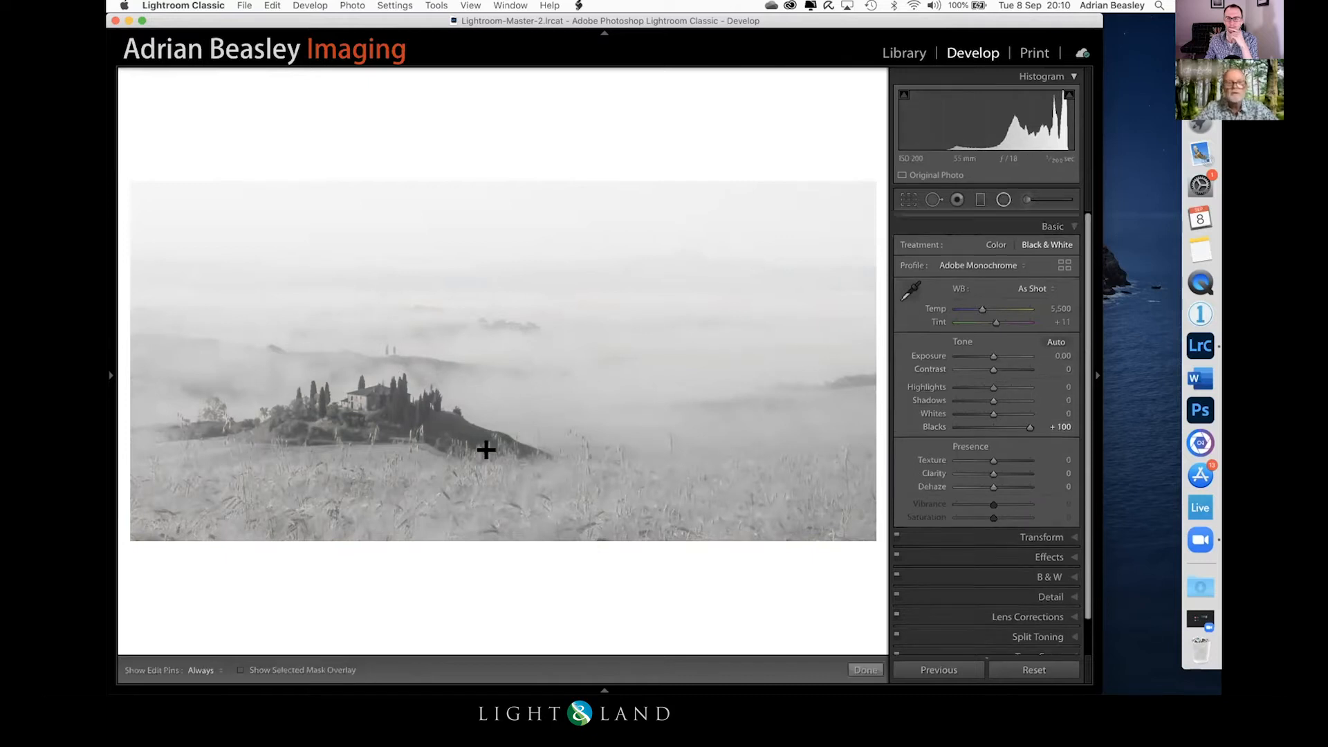
click(370, 408)
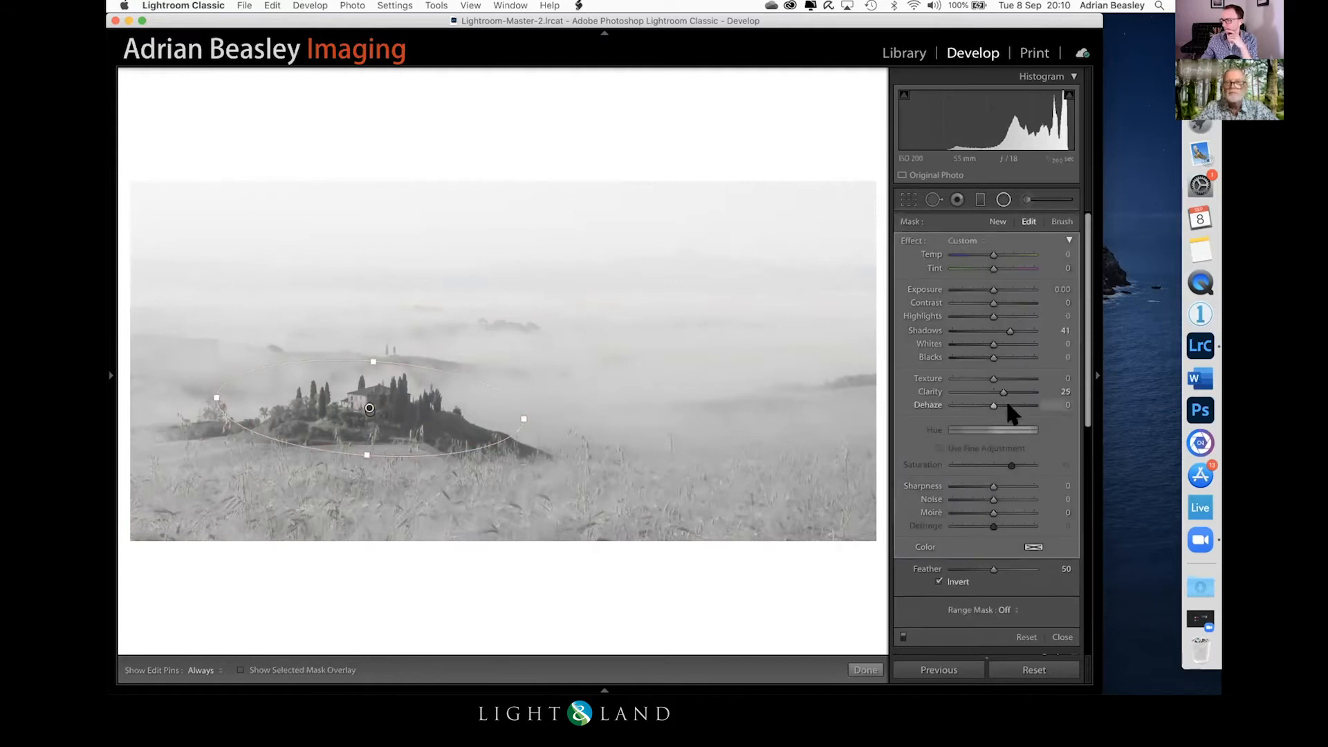
drag(1007, 387, 1020, 388)
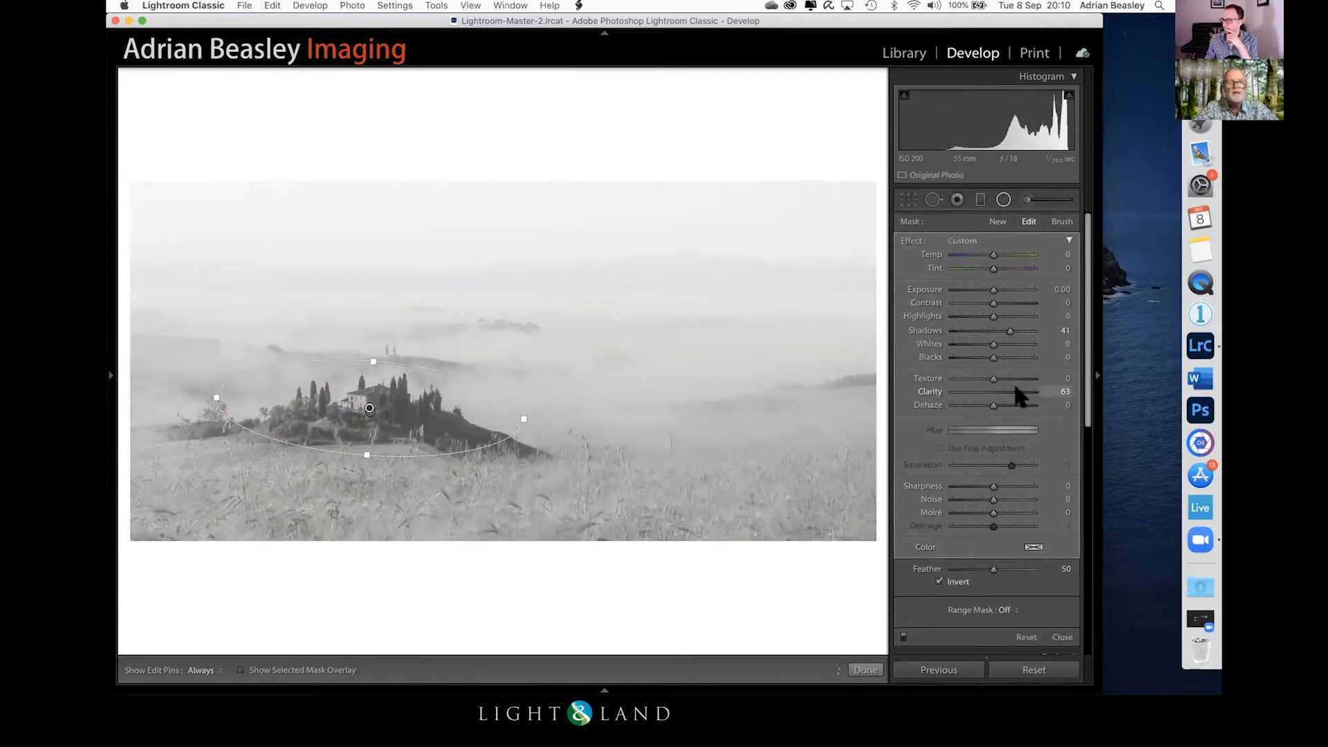
click(865, 670)
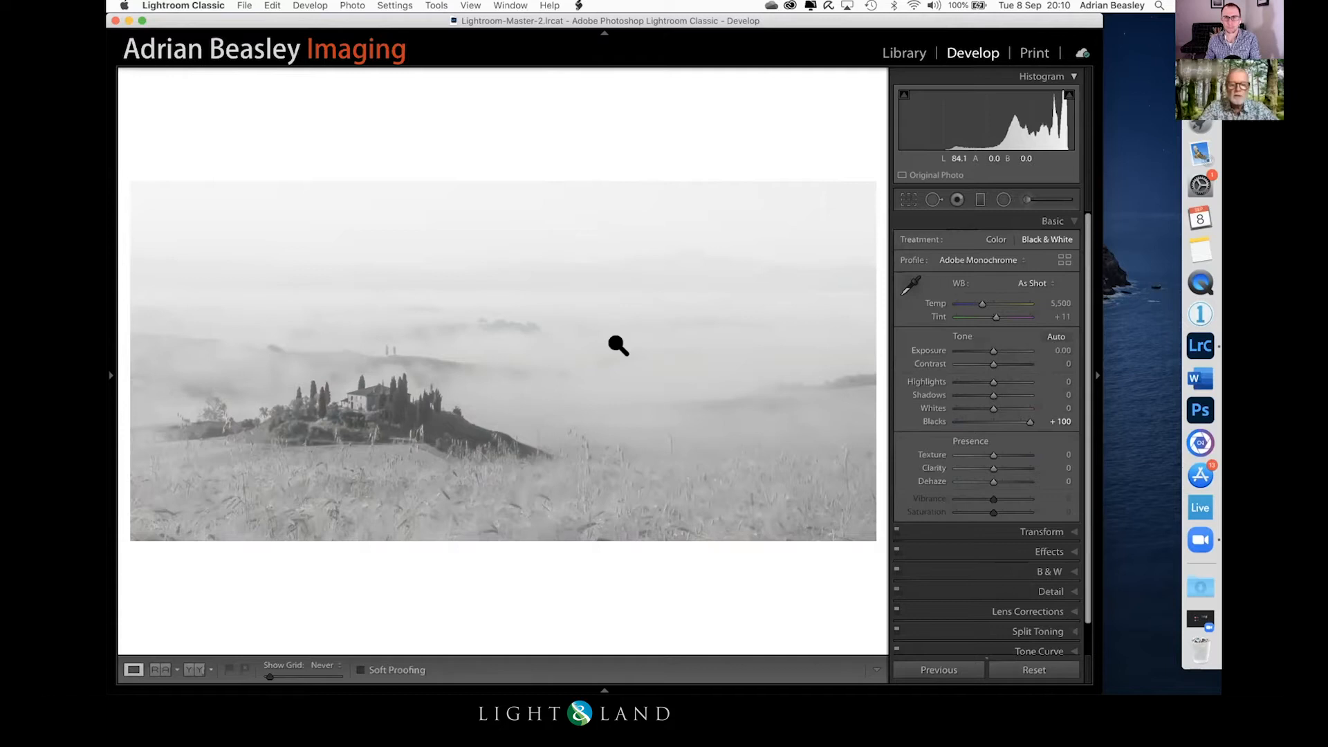
Step: Compare the black-and-white edit with the original photo, side by side and by switching between before and after
key(y)
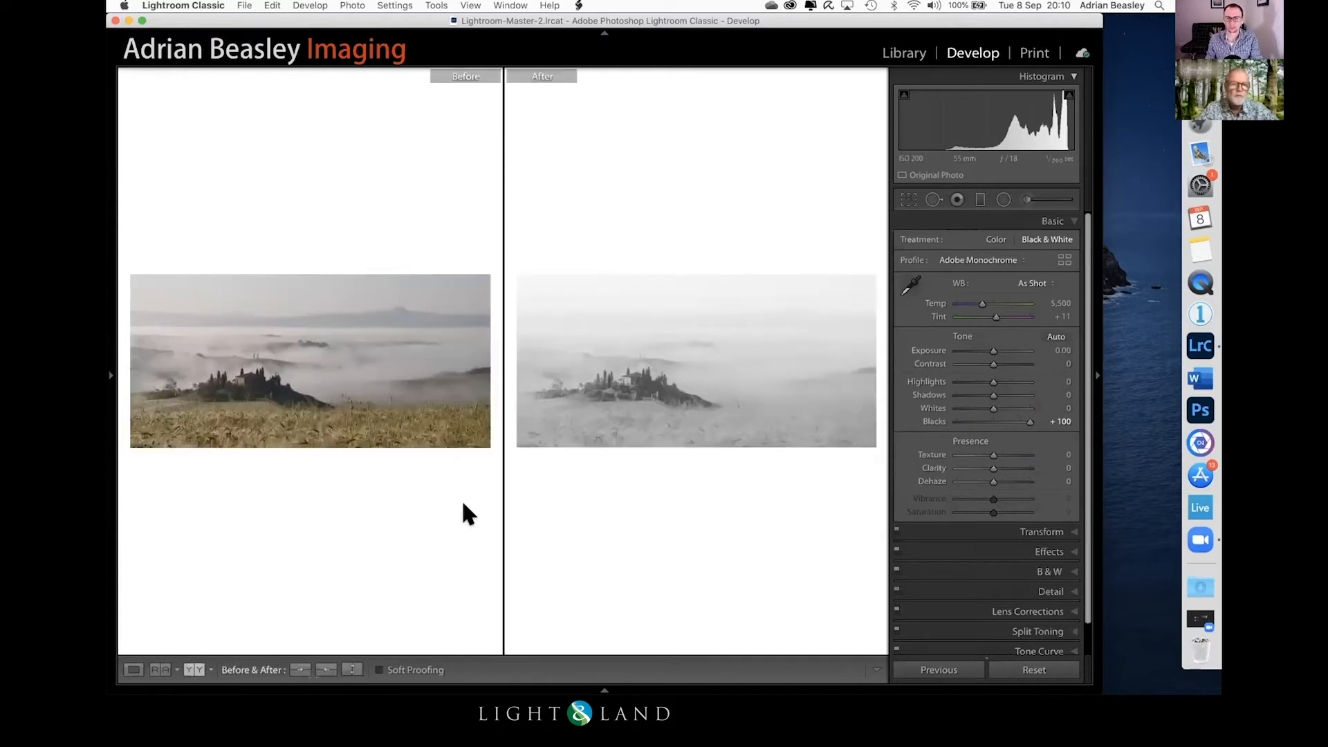
key(y)
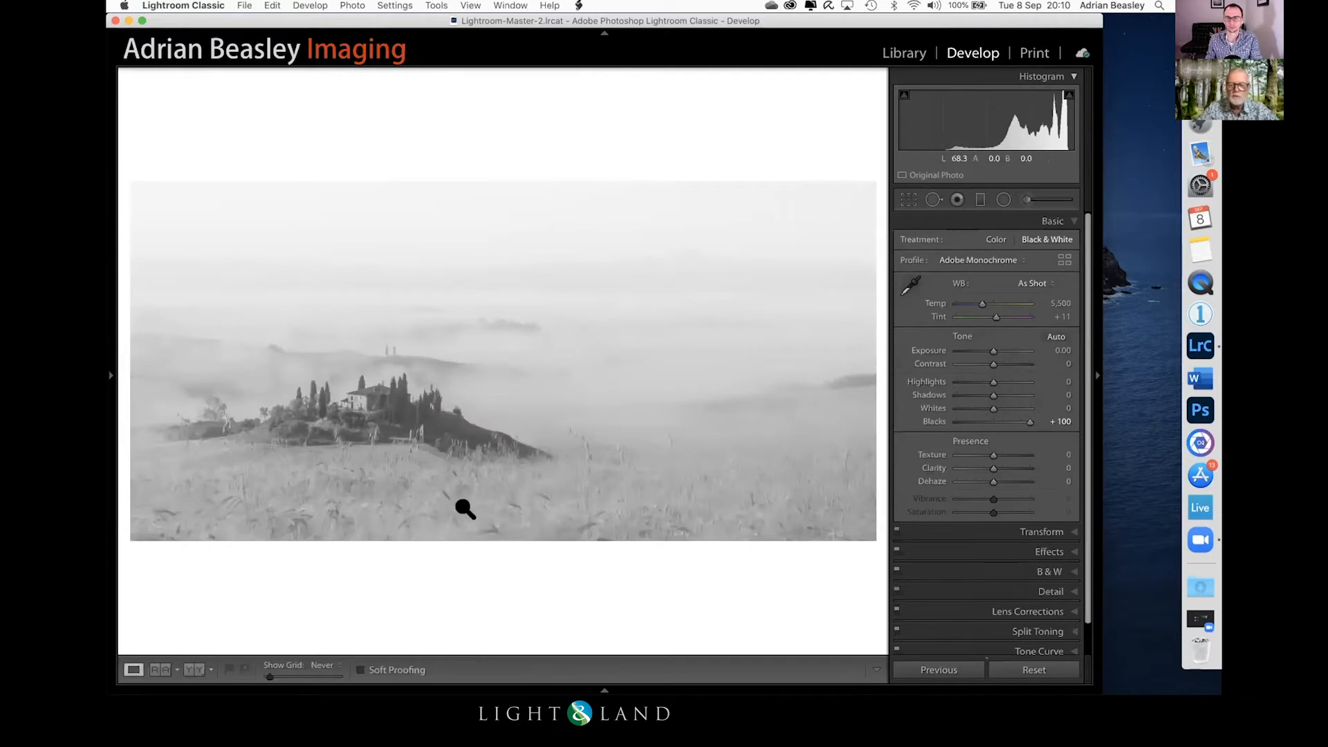
key(backslash)
key(backslash)
key(backslash)
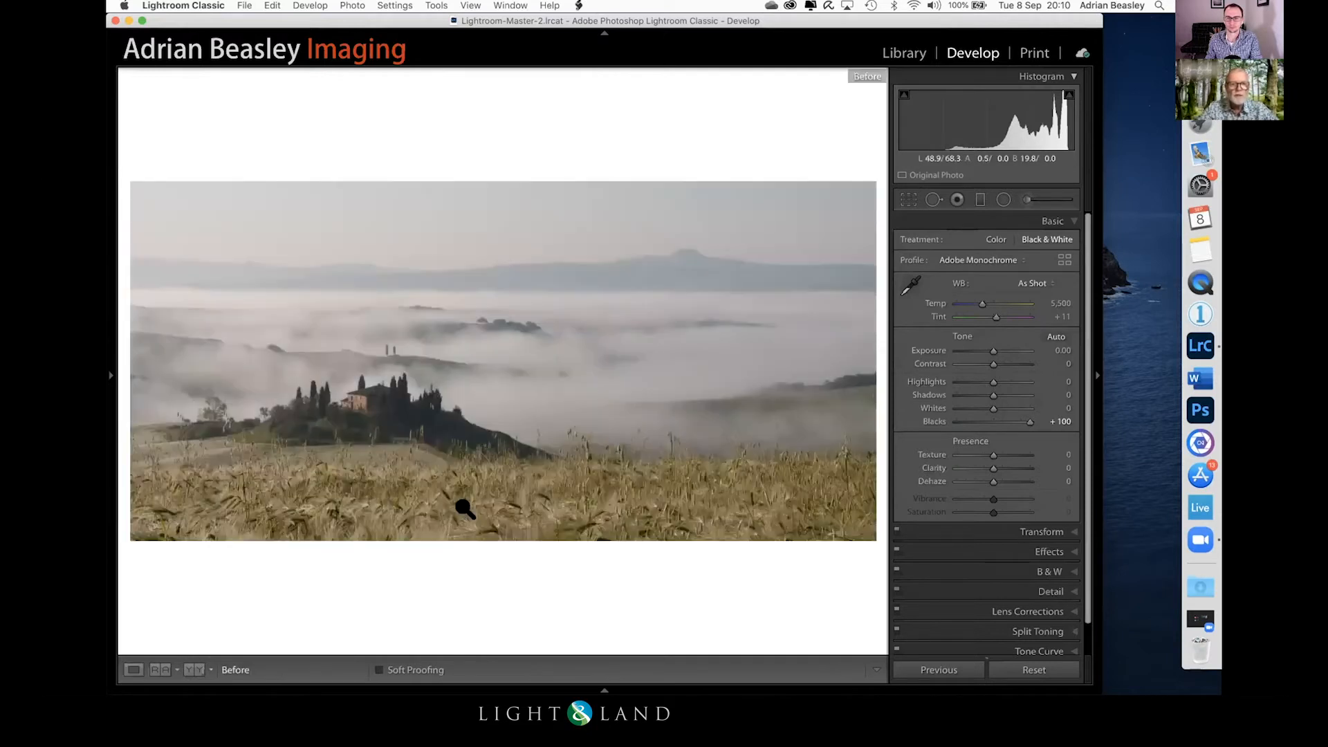
key(backslash)
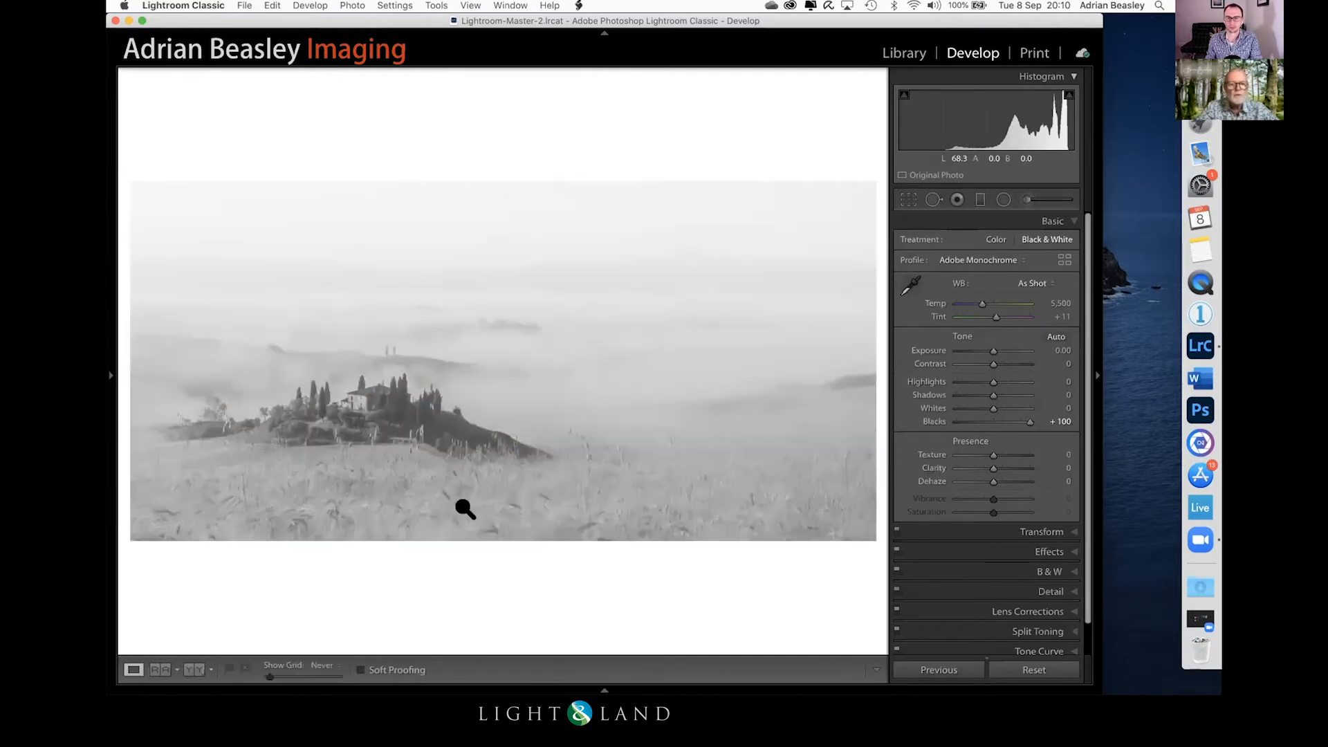
key(backslash)
key(backslash)
key(backslash)
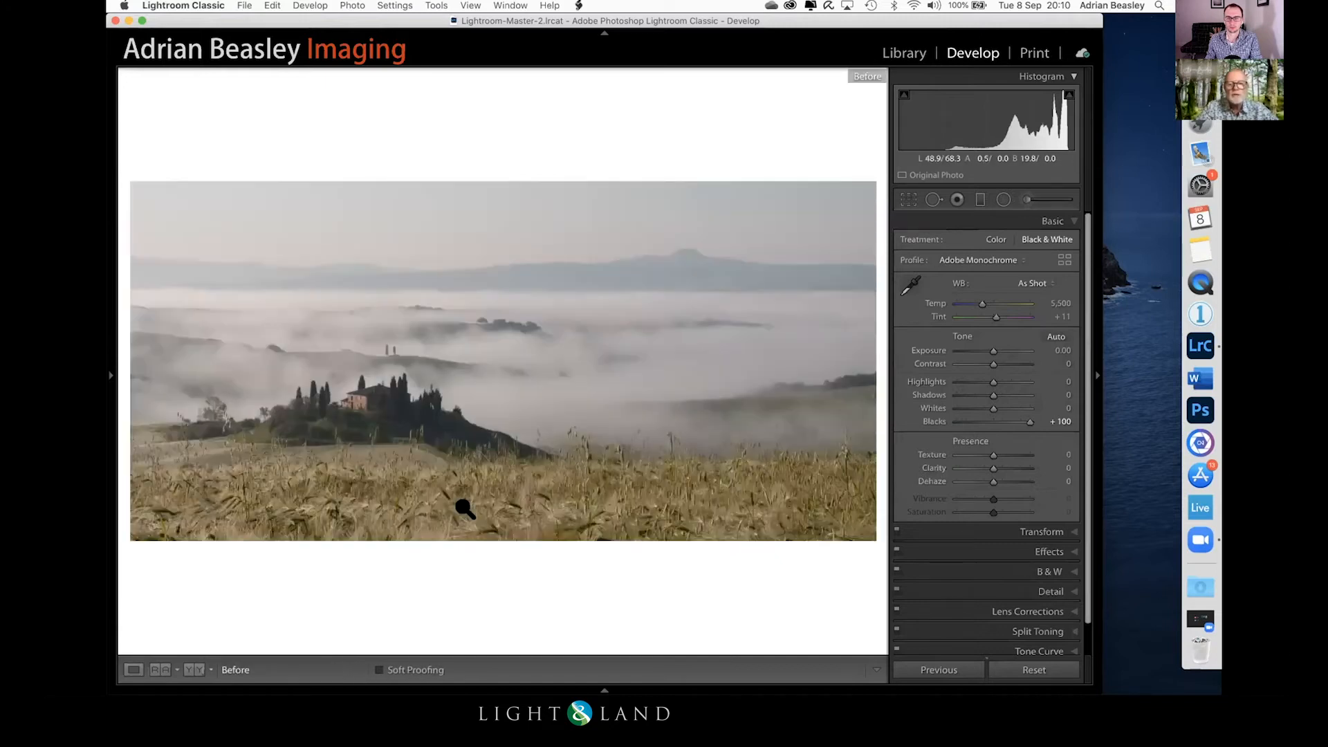
key(backslash)
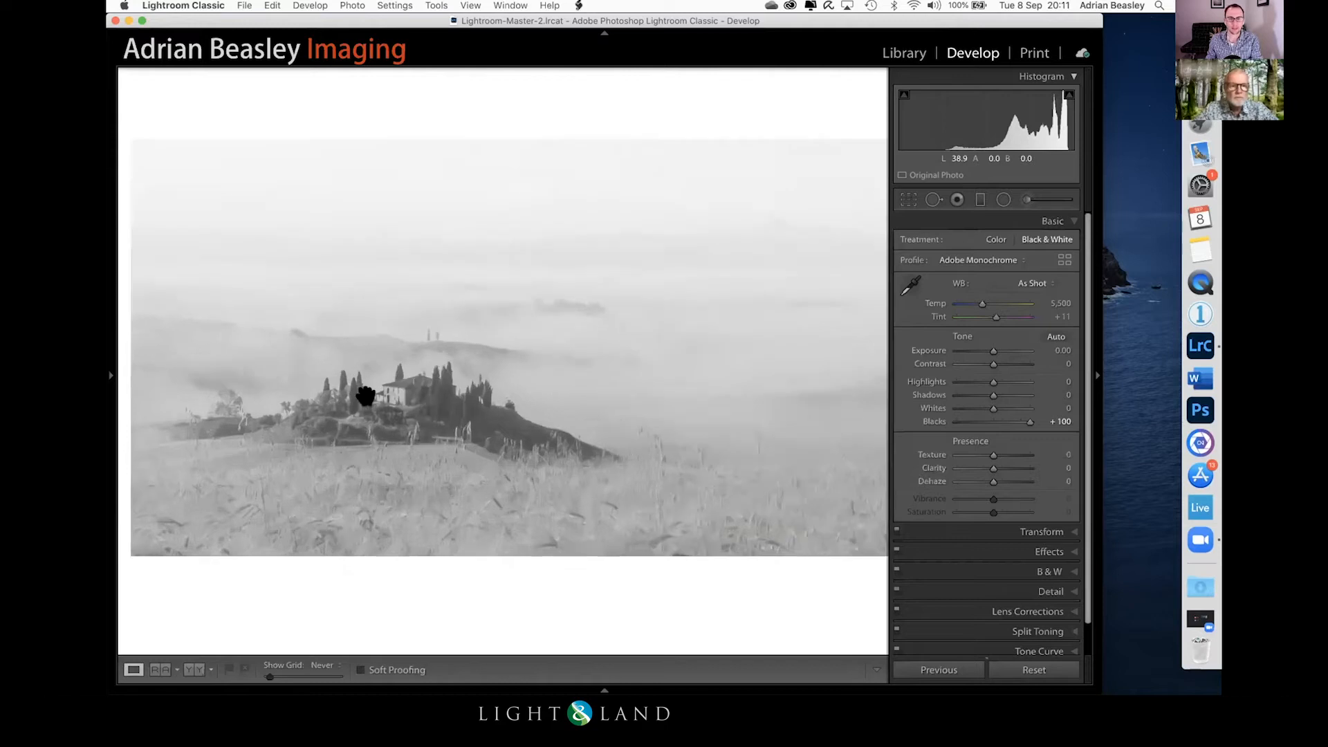
Step: Examine the farmhouse and hill up close in both colour and black and white
click(377, 389)
drag(647, 365, 576, 368)
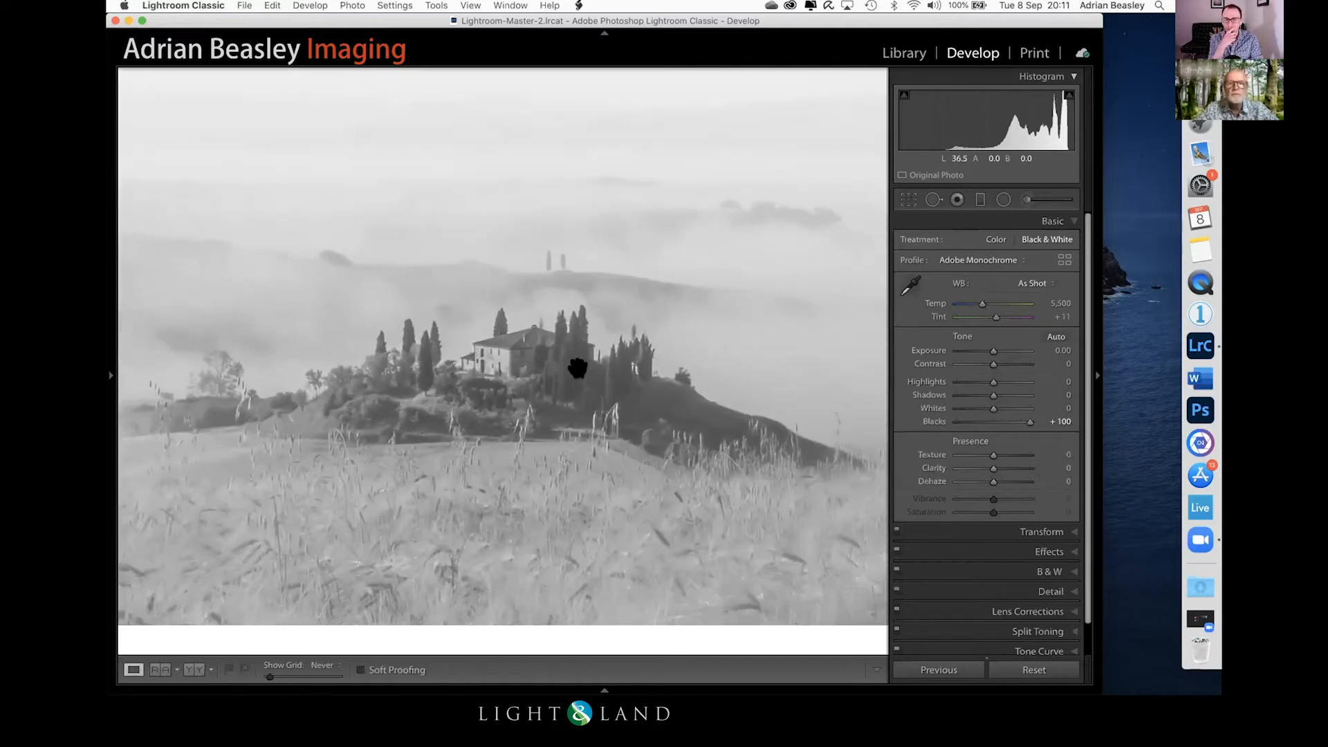
key(v)
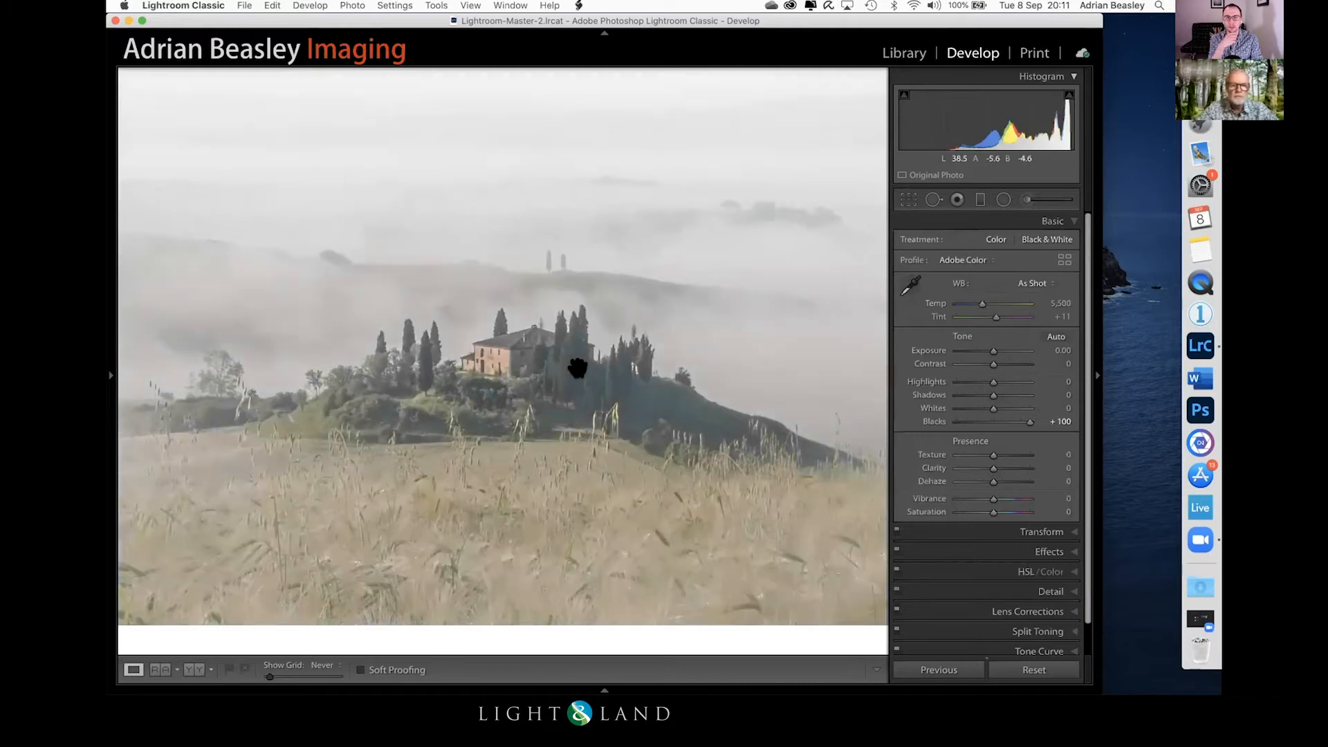
key(v)
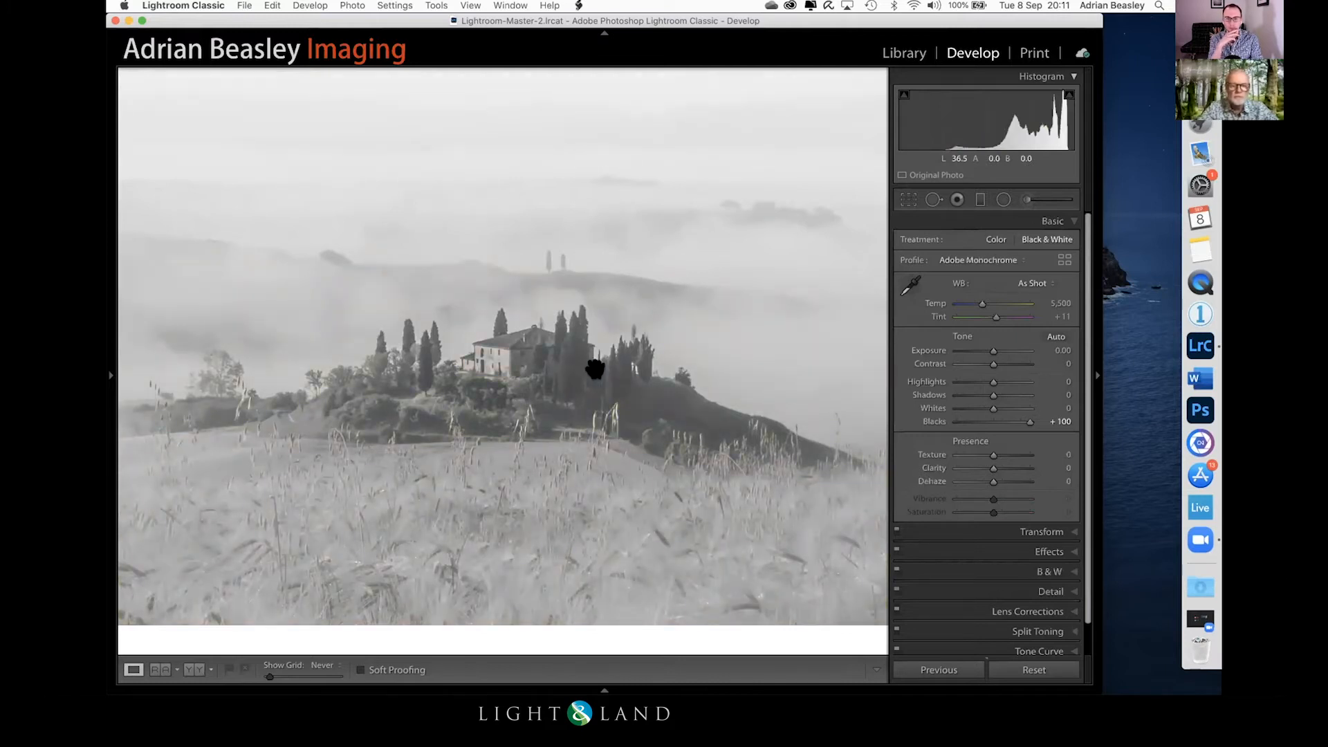
click(618, 374)
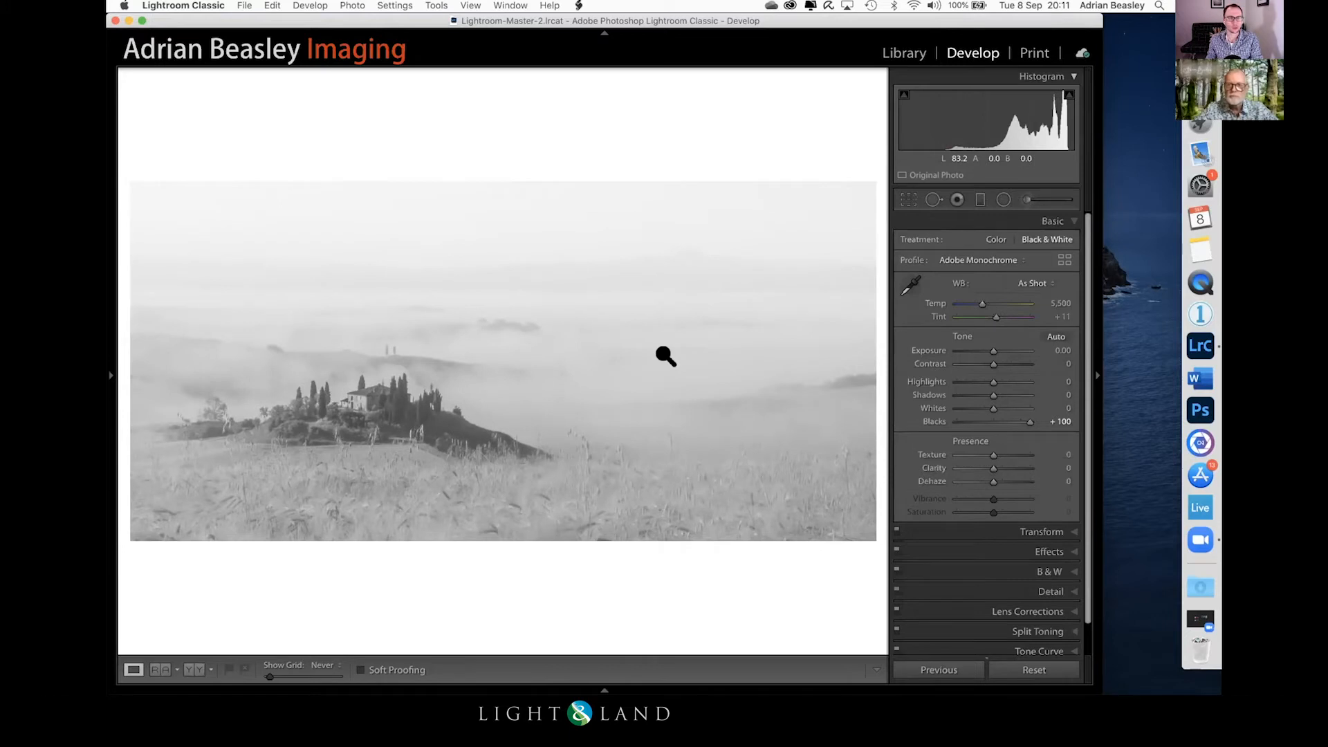
Step: Recrop the photo to an upright format around the farmhouse using the full image height, and preview it against a blacked-out screen
key(r)
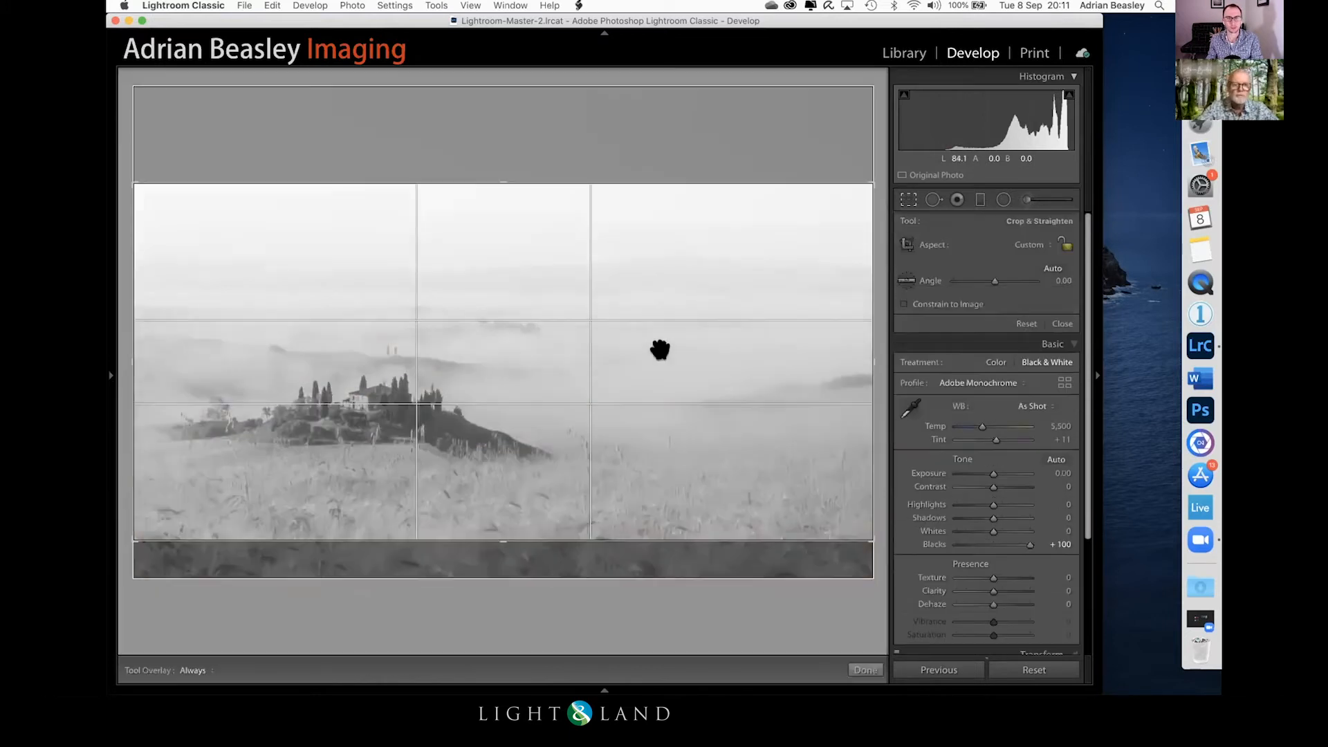
drag(866, 354, 709, 354)
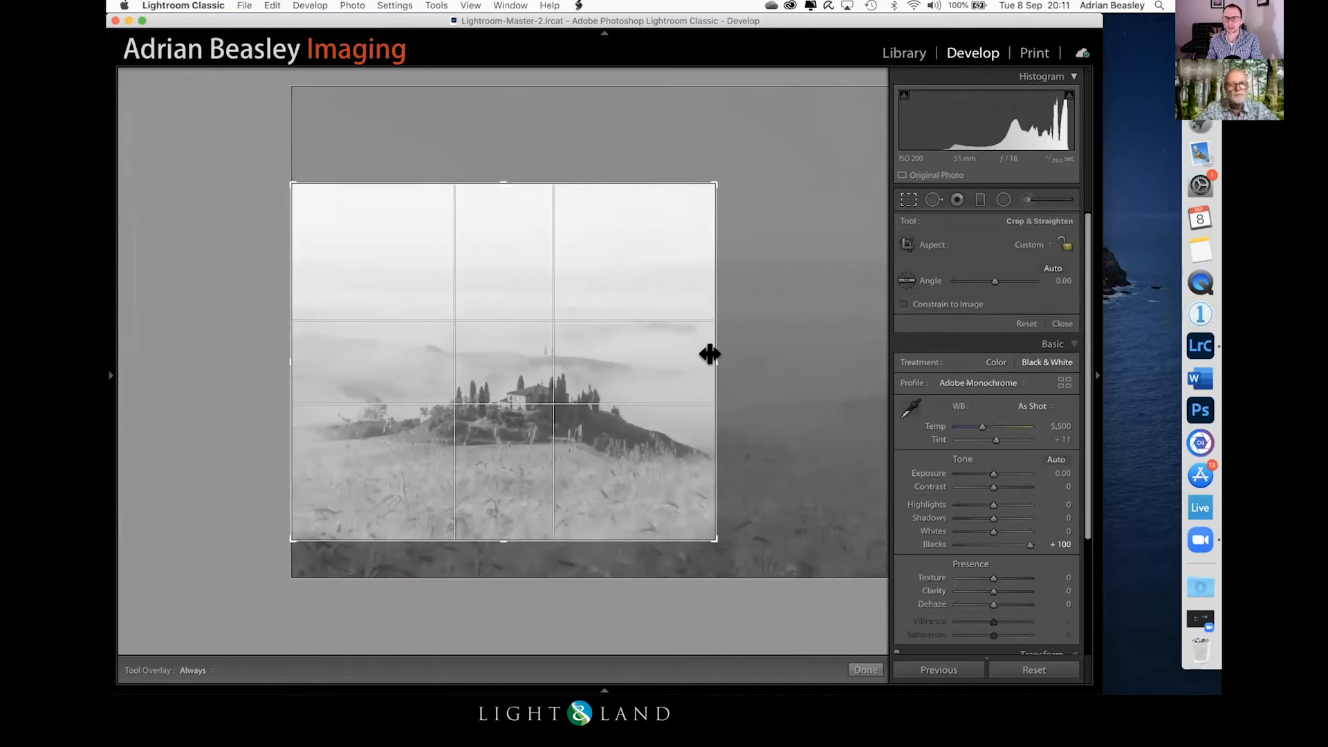
drag(507, 525, 494, 560)
drag(498, 154, 498, 115)
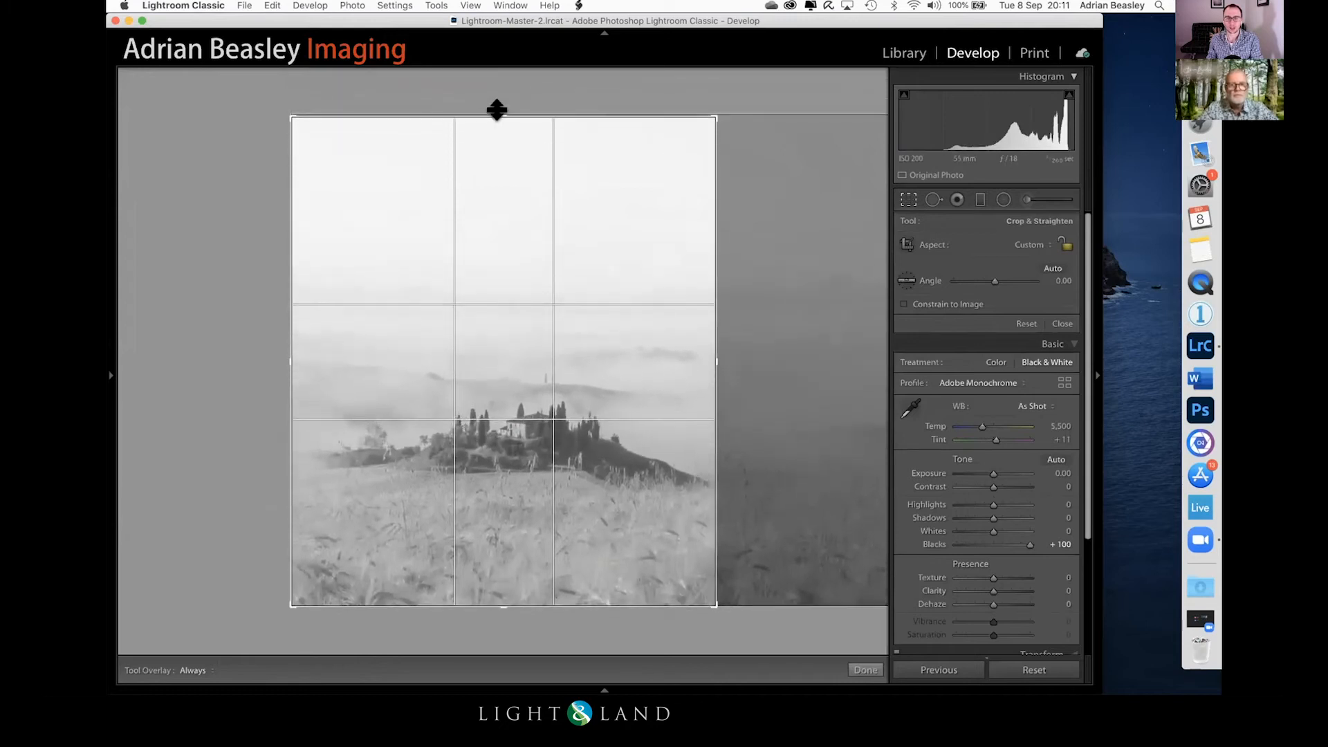
key(Return)
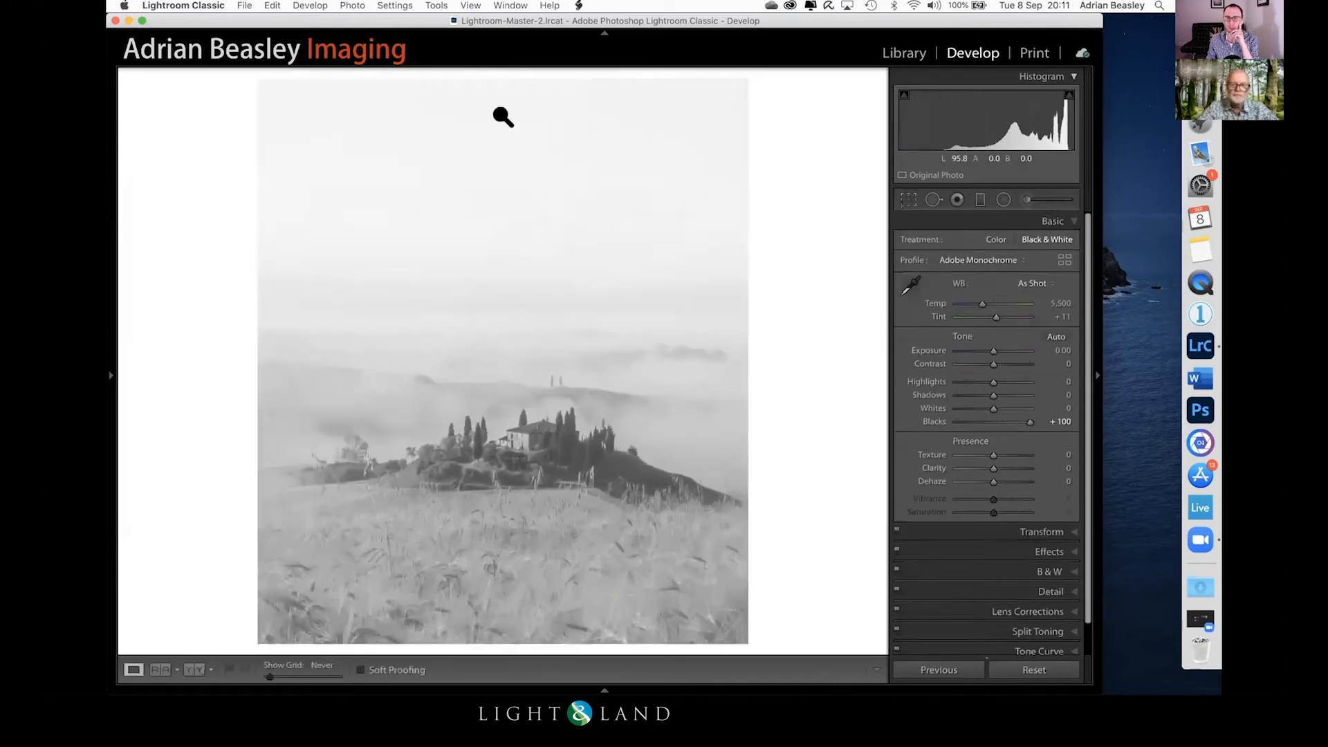
key(l)
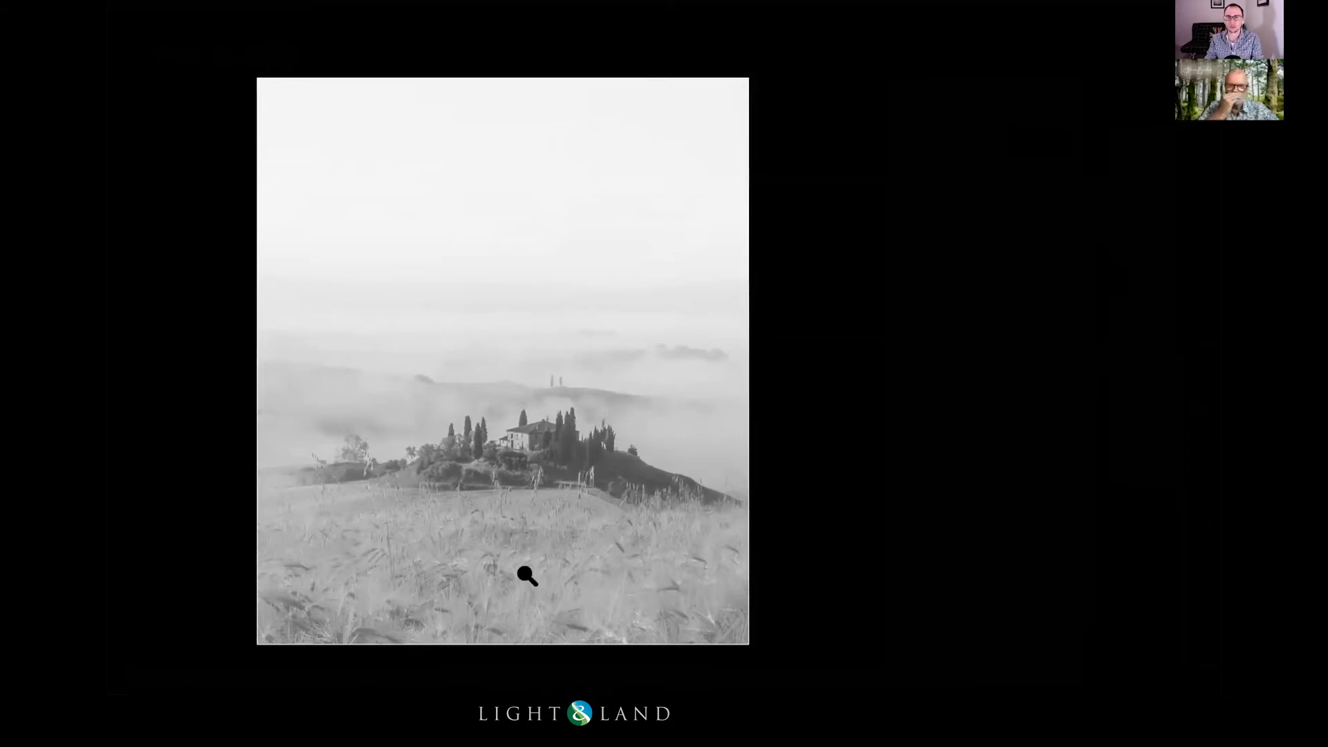
key(l)
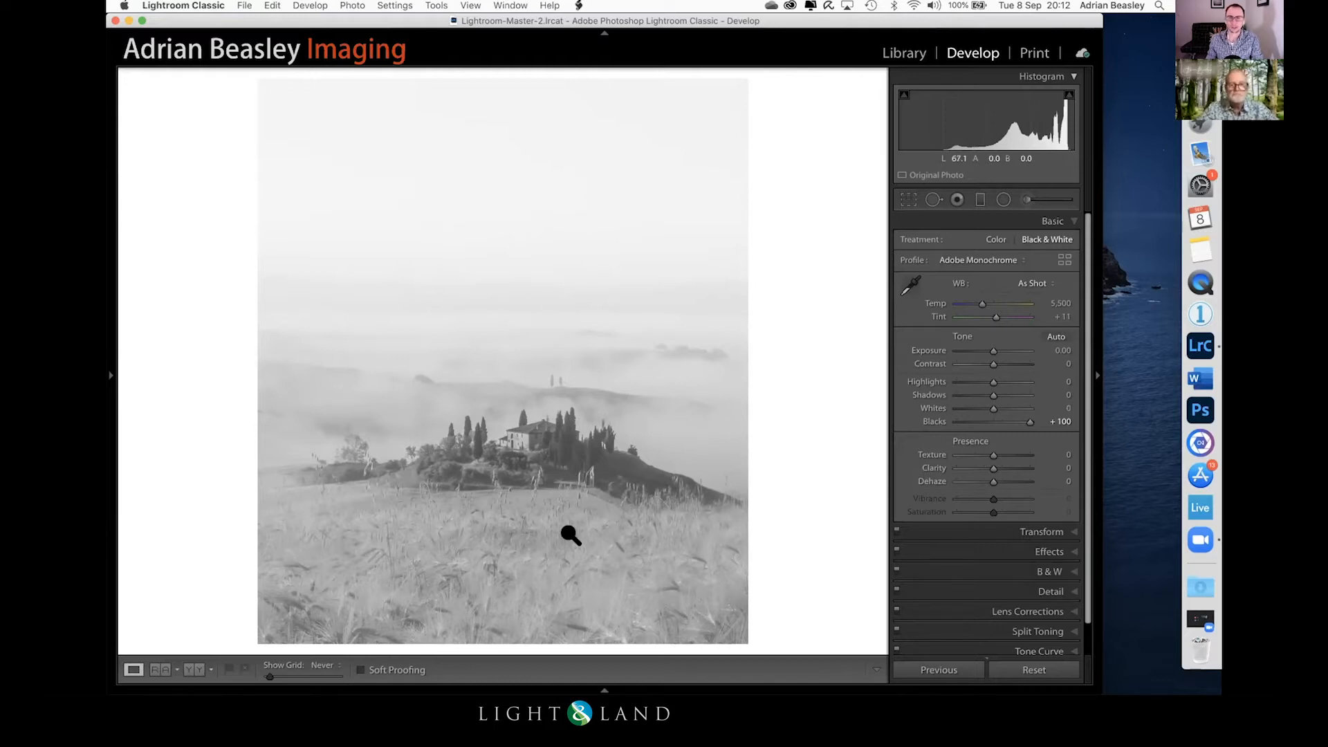
Step: Open the misty woodland photo, second in the Originals folder, for developing and convert it to black and white
key(g)
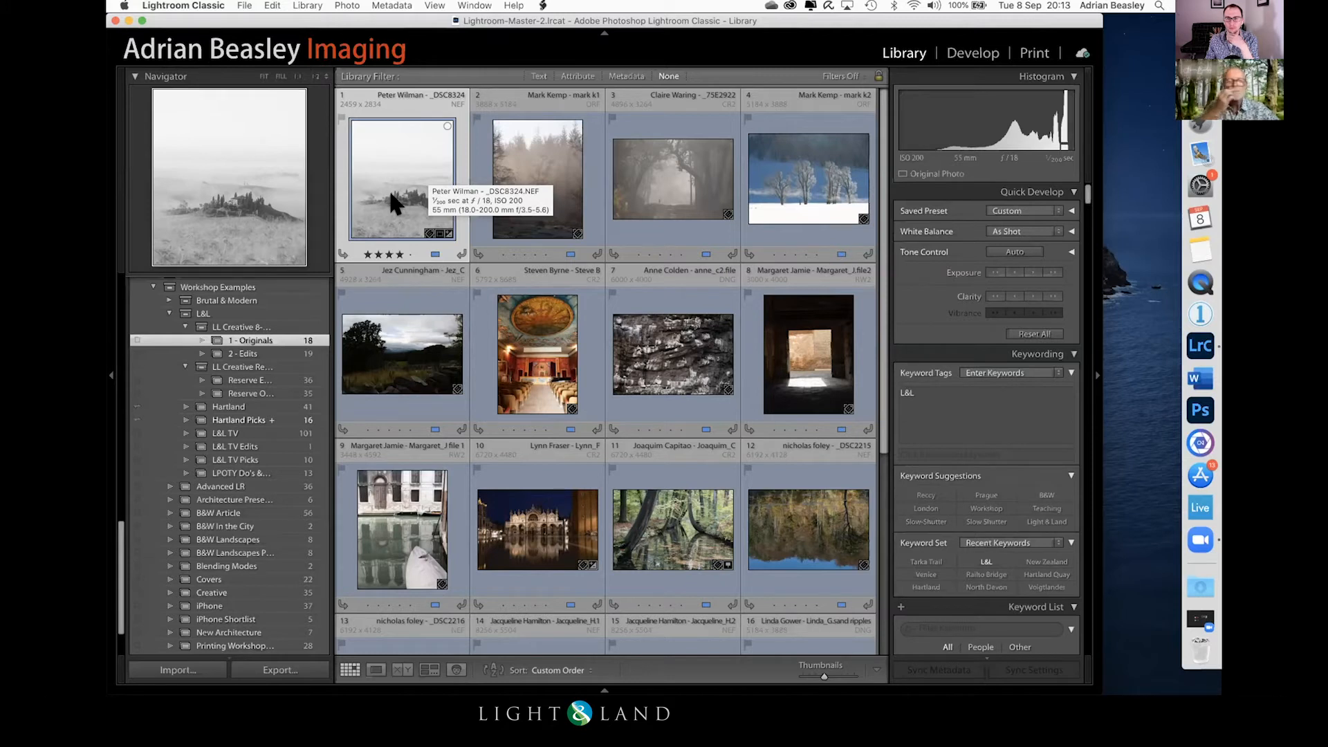
click(537, 166)
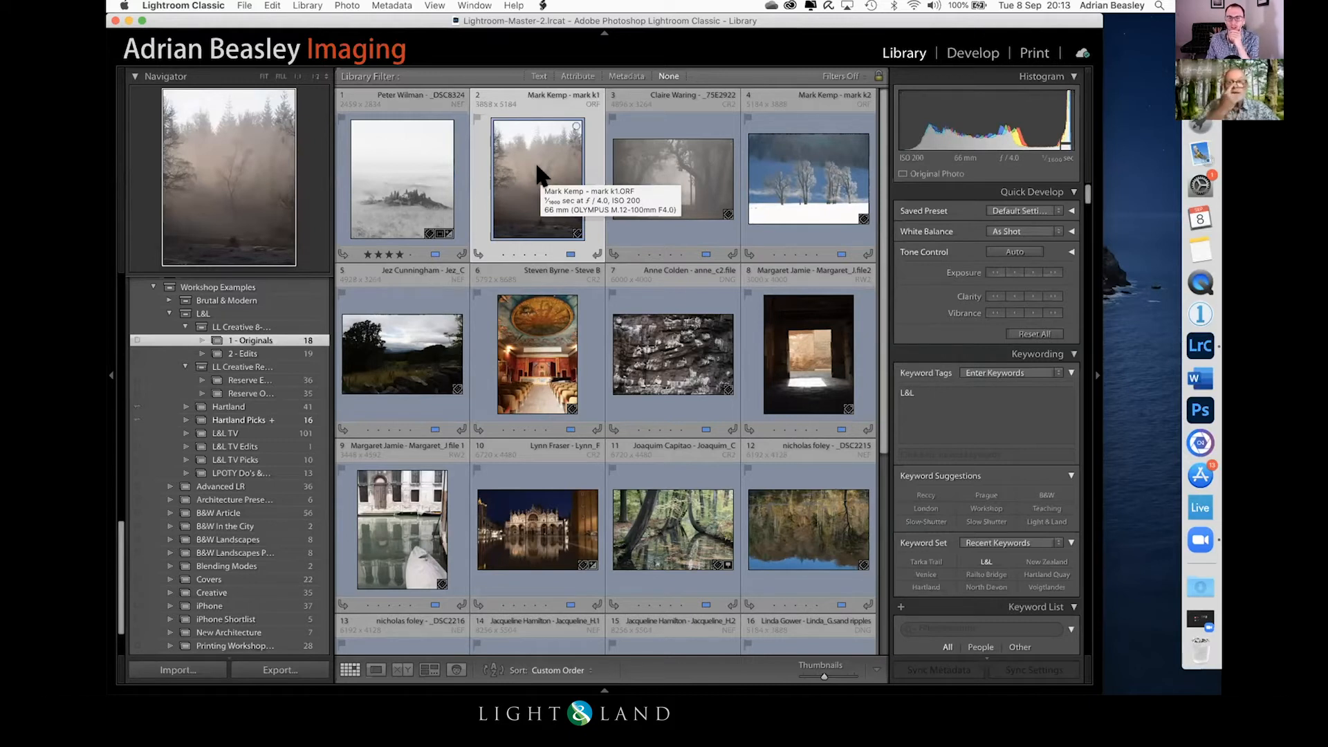
double_click(529, 151)
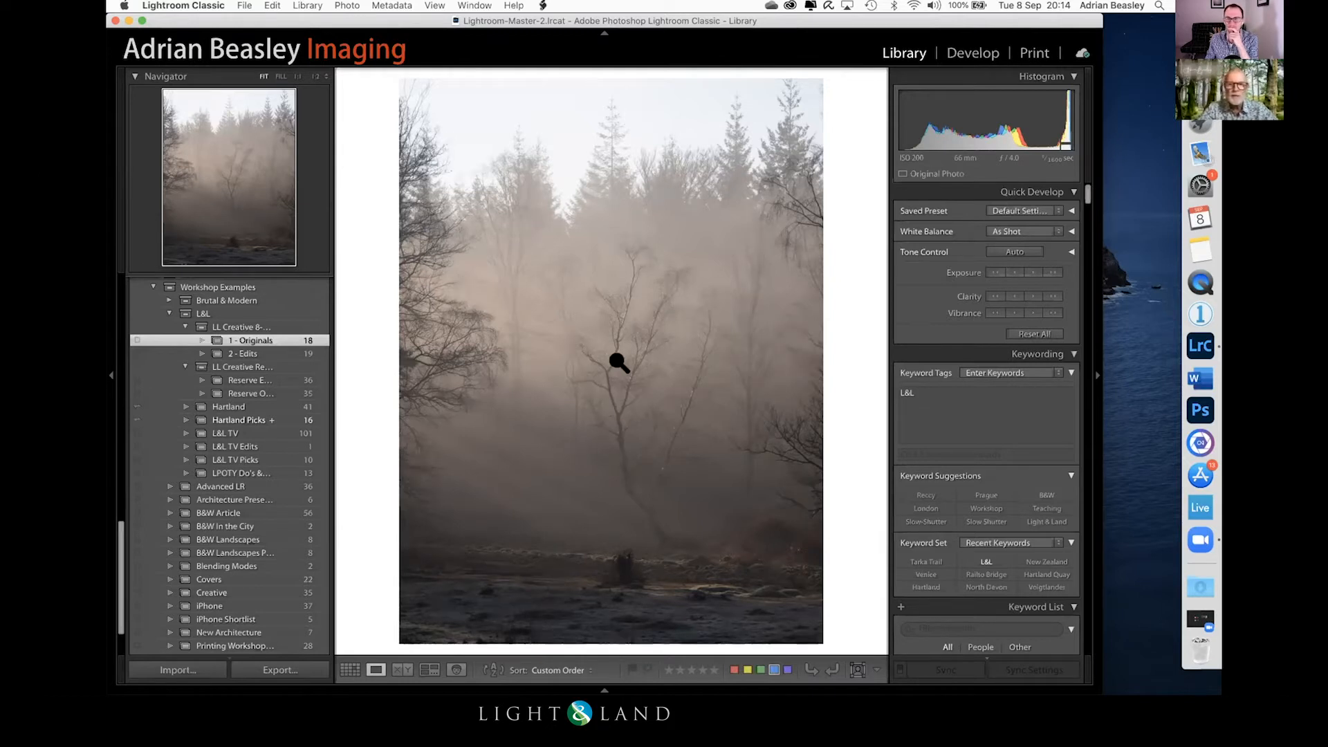
key(d)
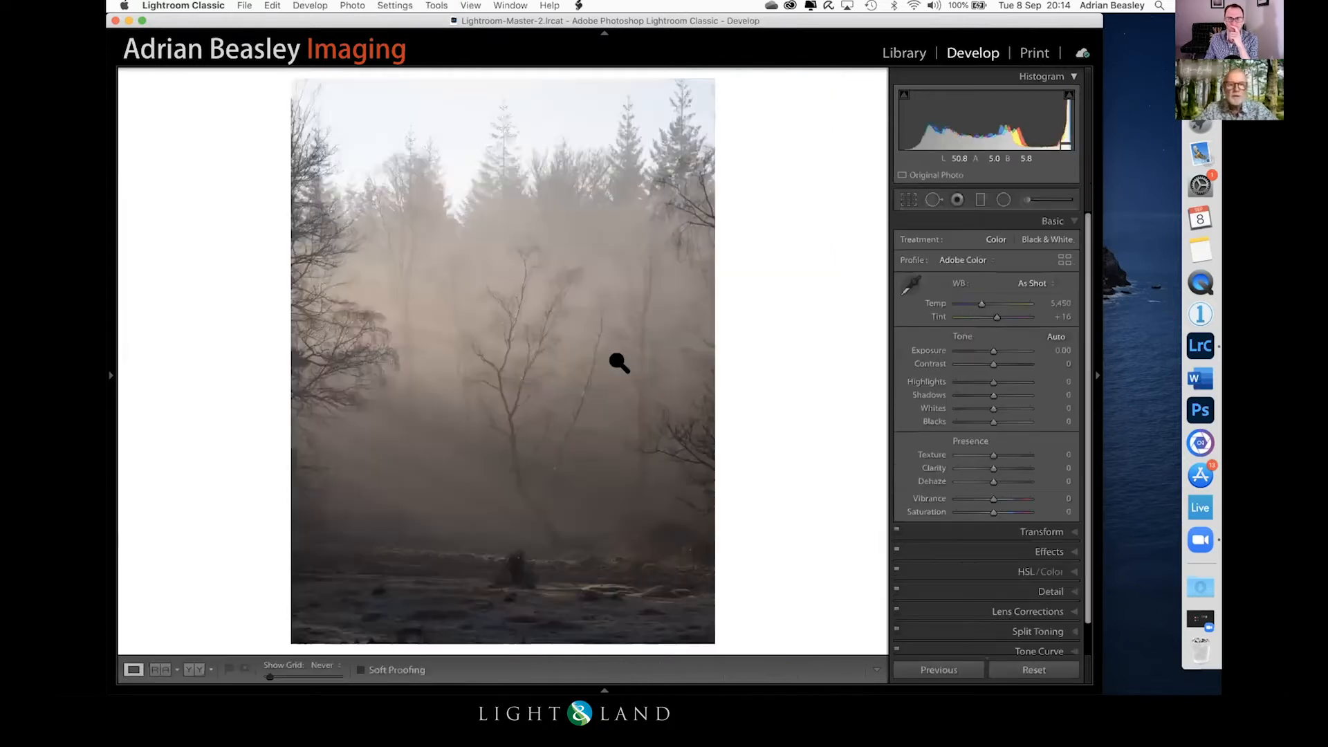
key(v)
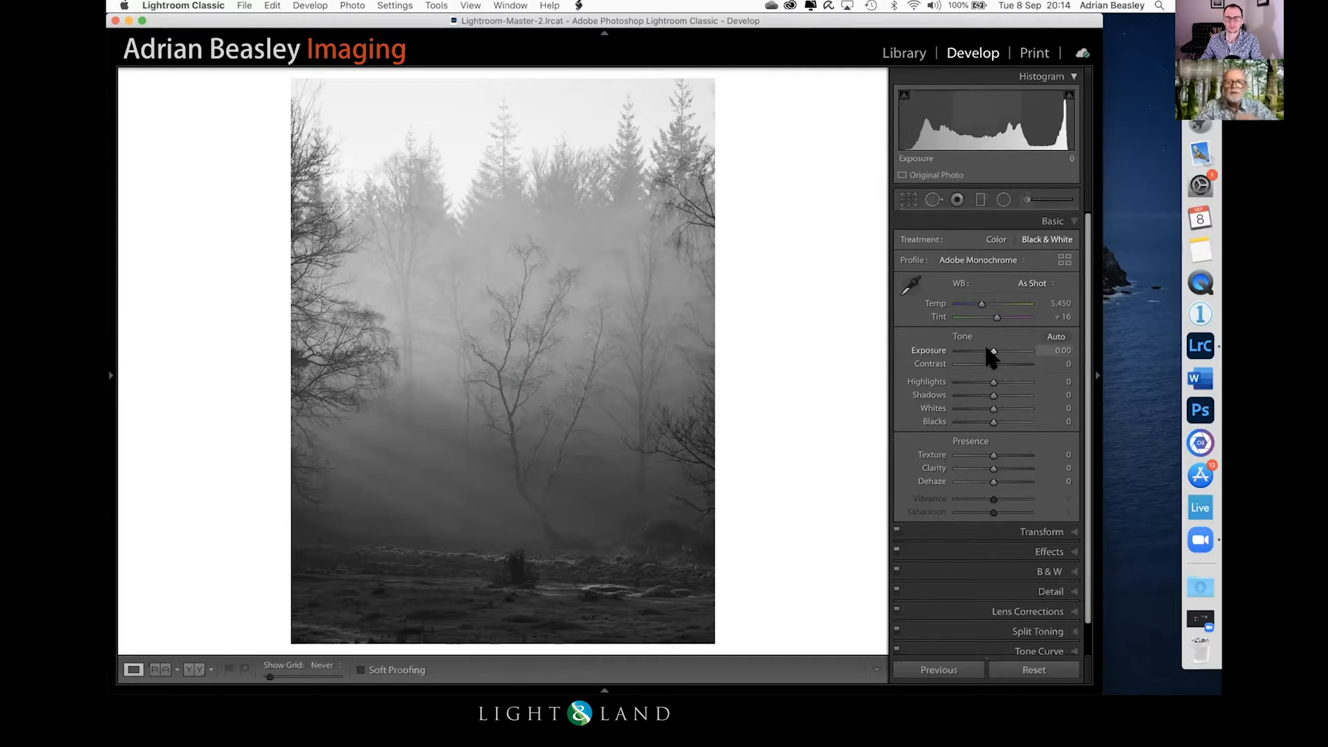
Step: Brighten the black-and-white woodland photo by trying several Exposure values and settling on +0.90
drag(992, 352, 1001, 352)
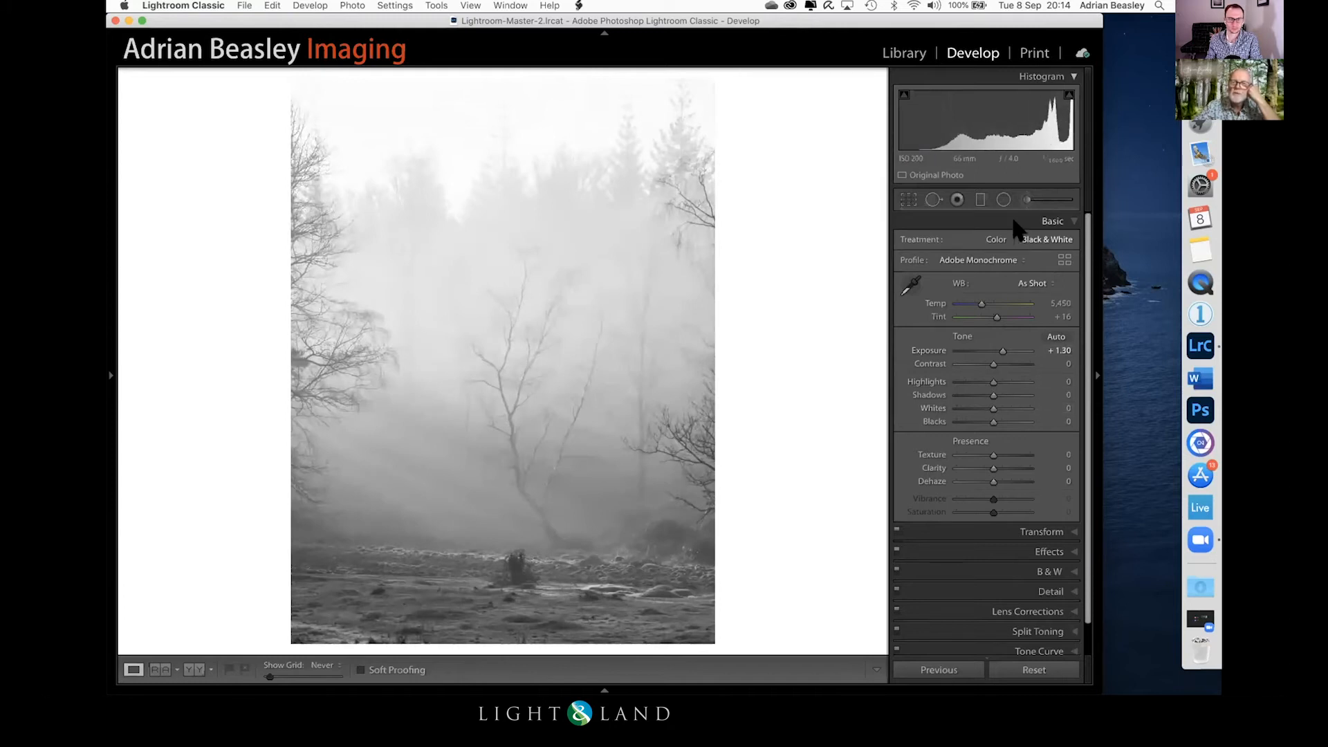
drag(997, 346, 994, 345)
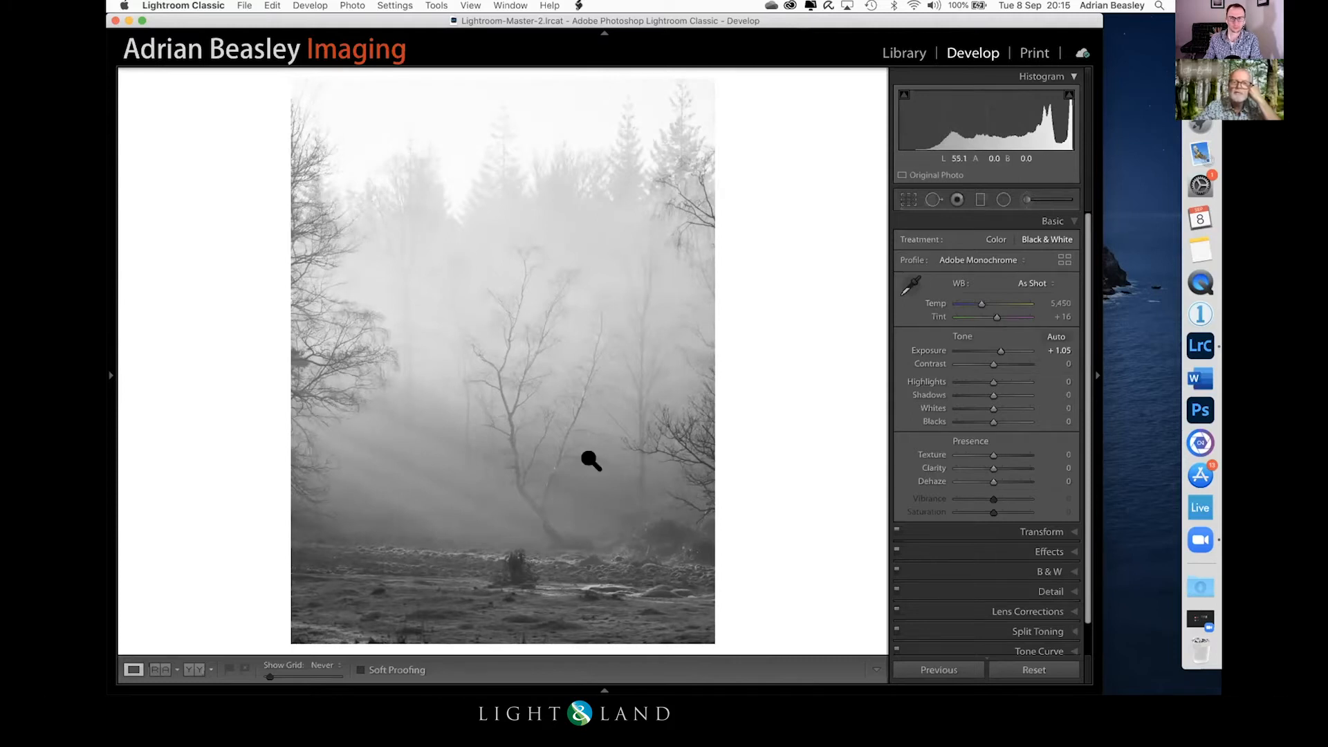
double_click(995, 344)
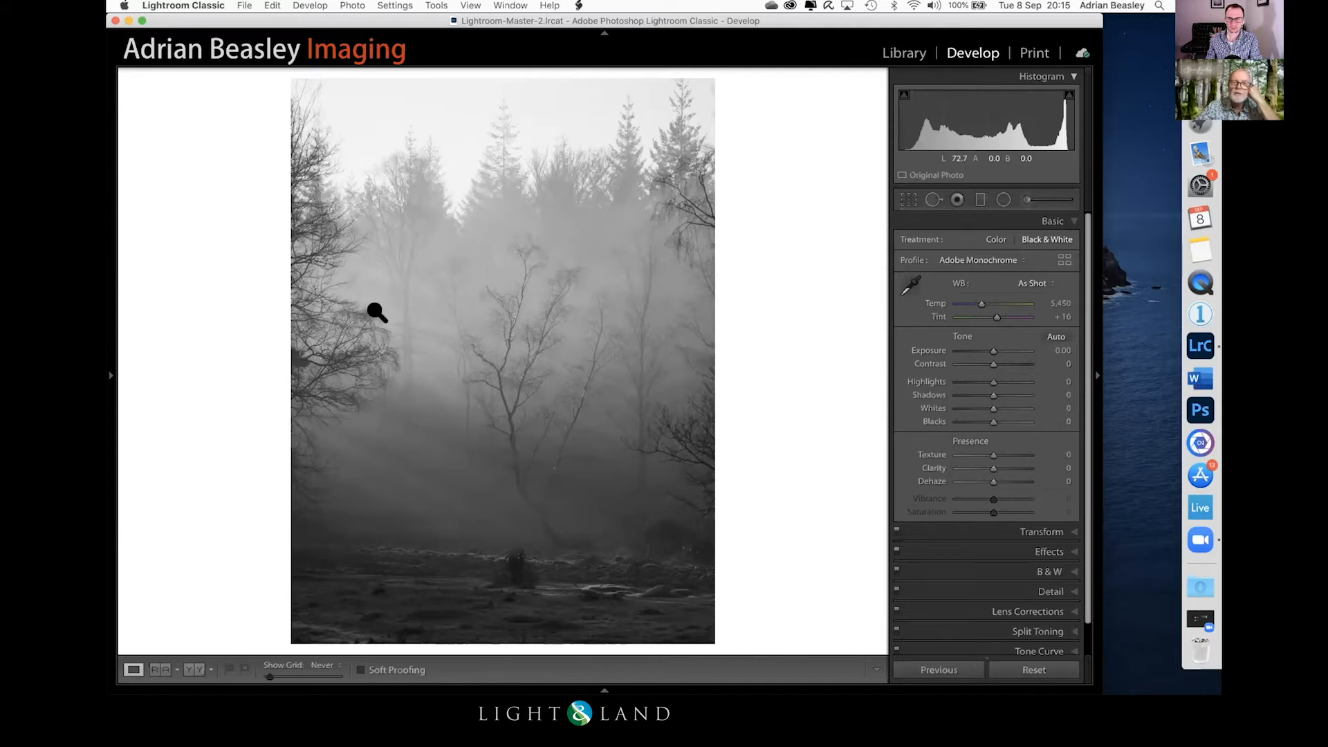
drag(988, 345, 996, 344)
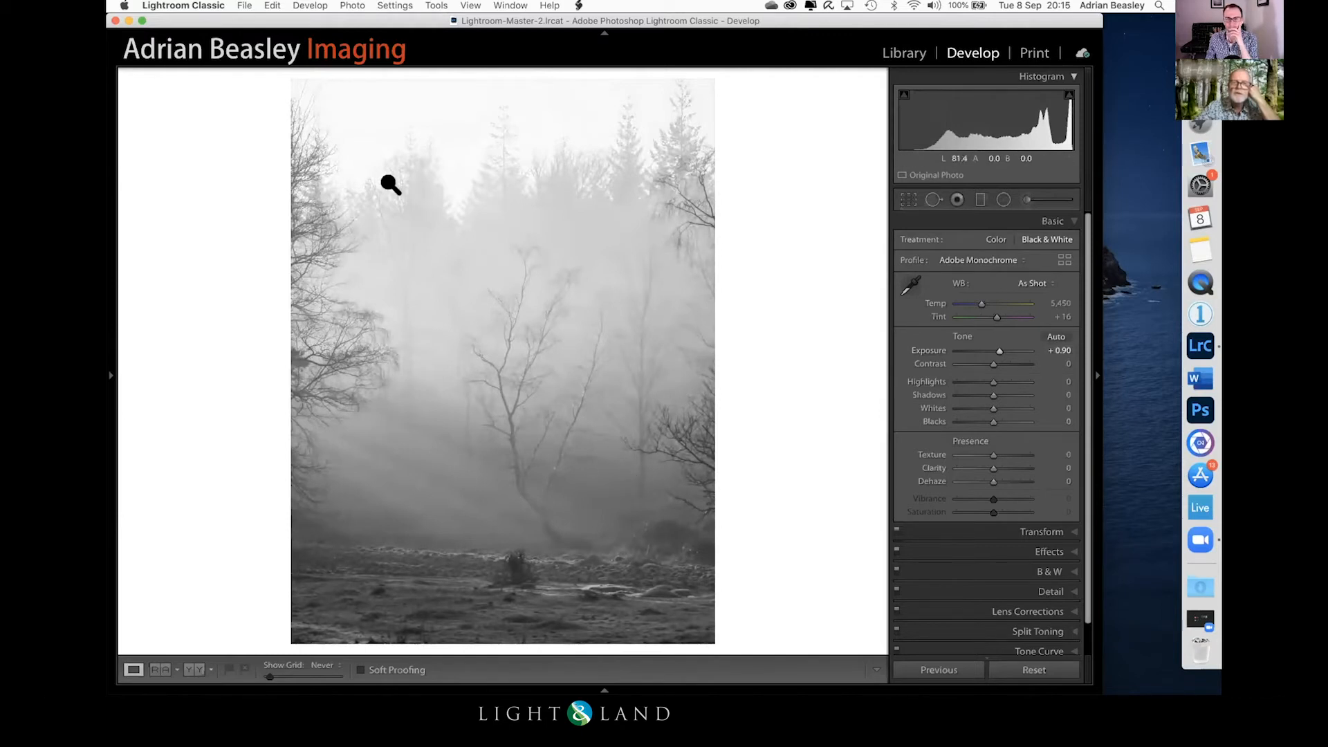
Step: Add a tall radial filter around the central birch that affects the area outside it, with Dehaze at -30, centred vertically on the photo
click(1003, 201)
drag(510, 391, 635, 121)
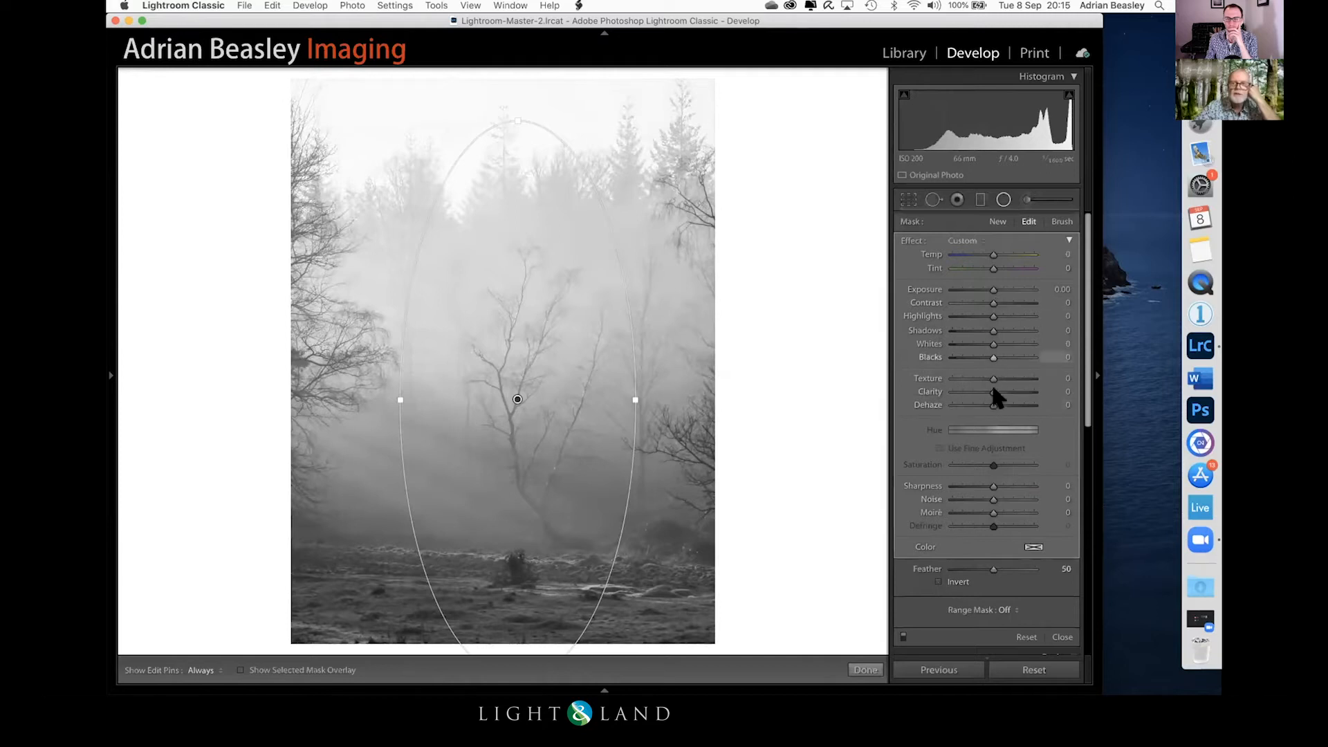
drag(988, 400, 975, 400)
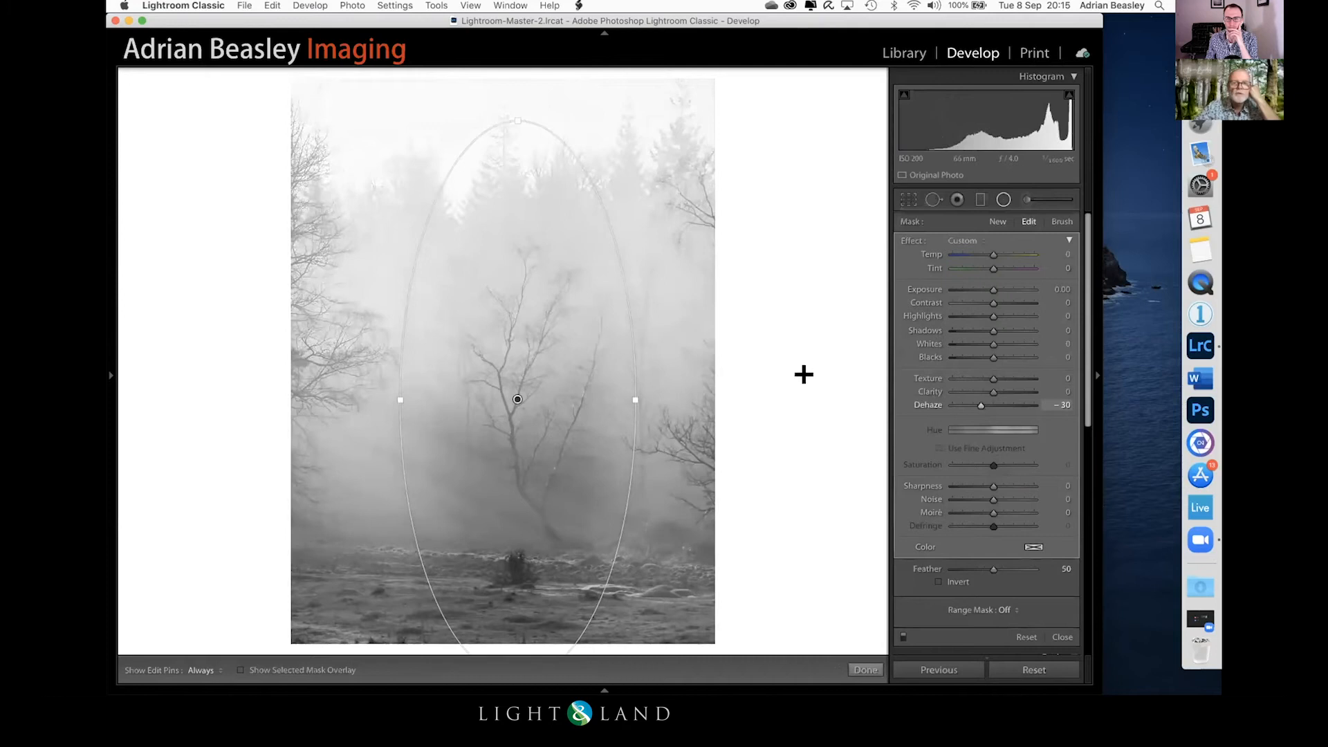
drag(509, 370, 508, 333)
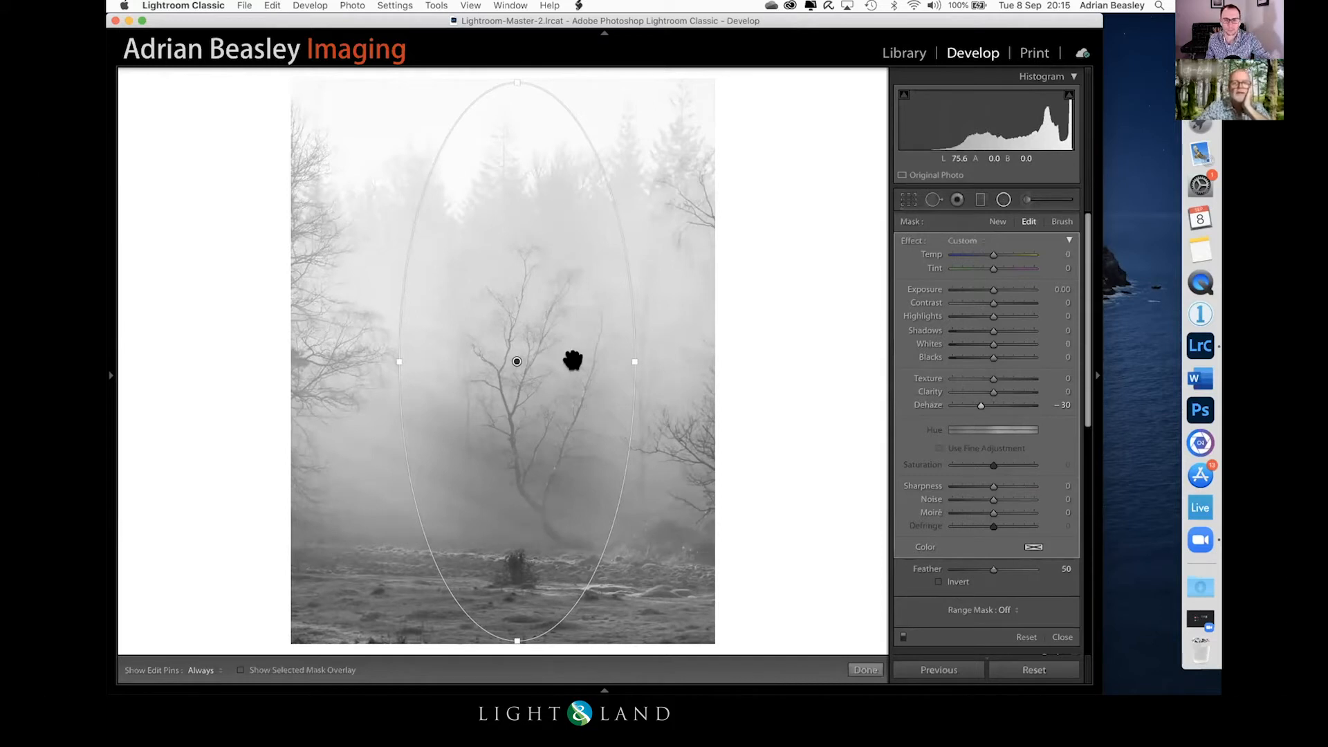
mouse_move(509, 355)
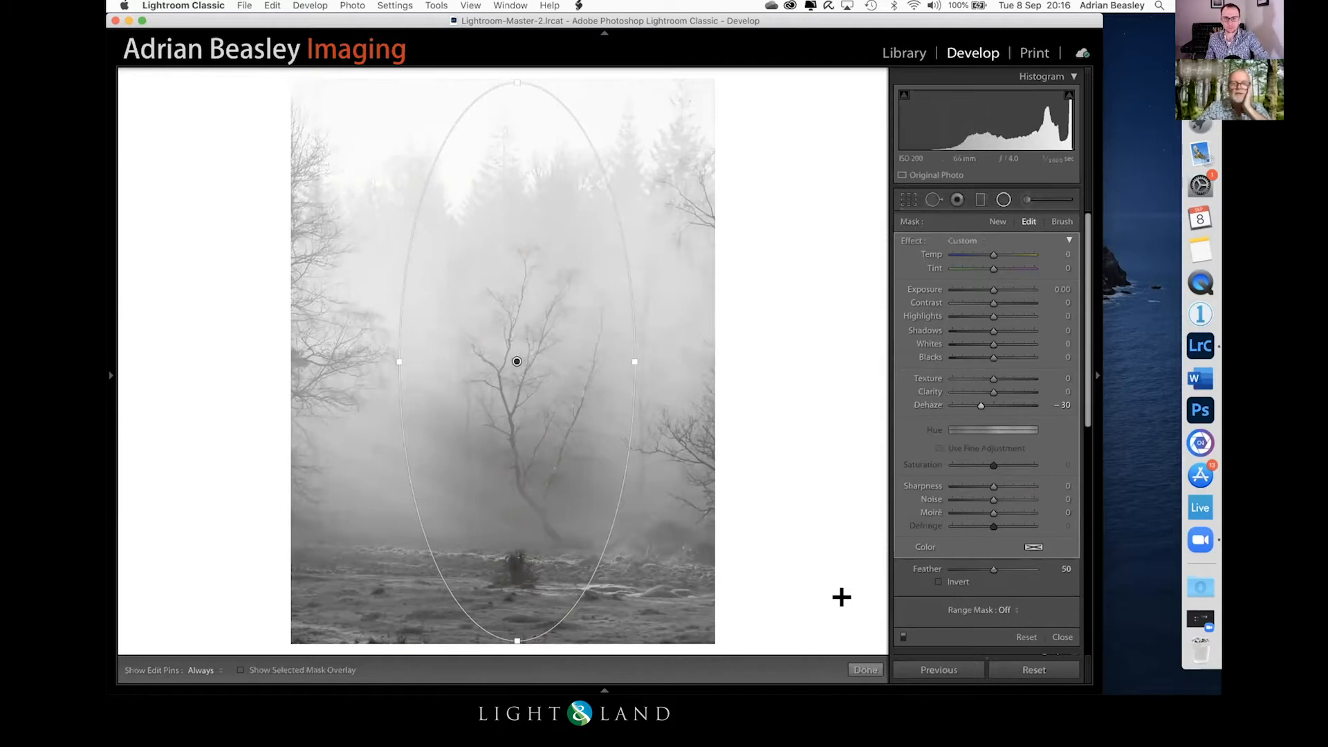
click(865, 669)
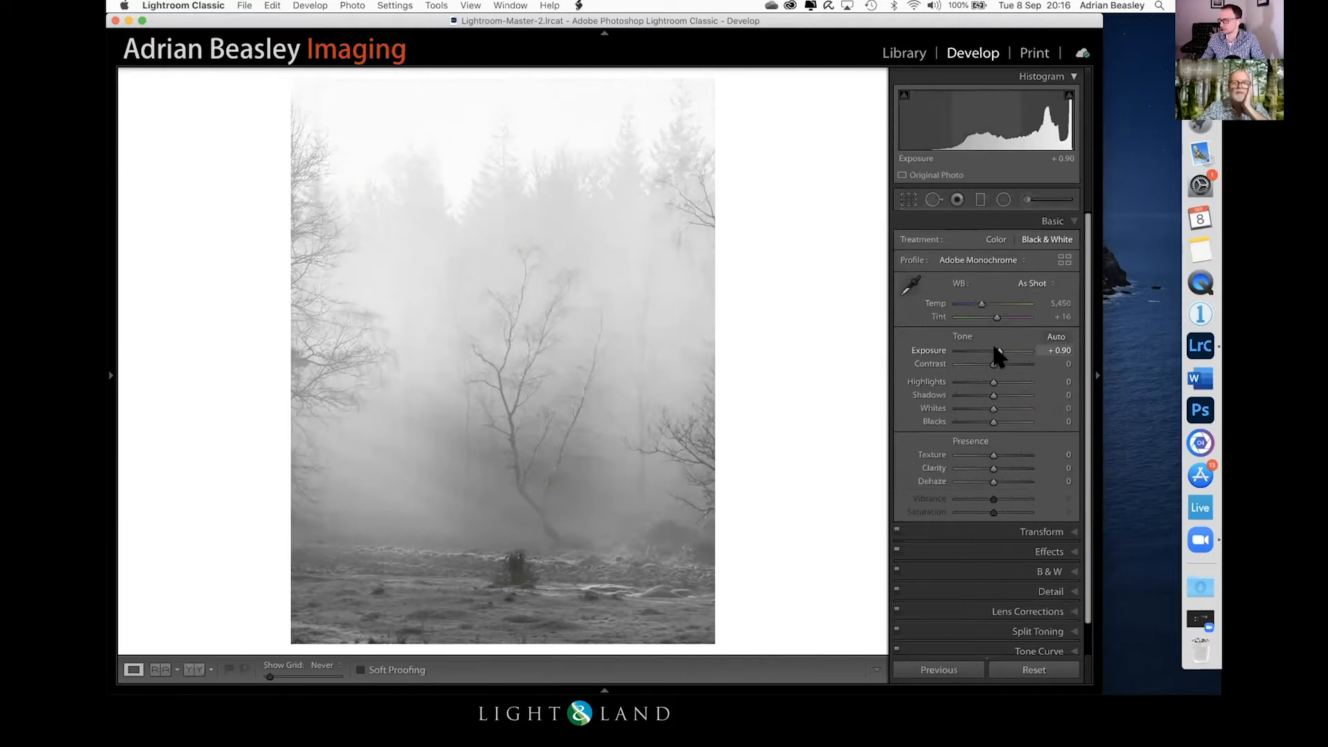
Step: Add an inverted radial filter over the birch with Clarity at 20, placing it to cover the whole tree
click(1004, 199)
drag(516, 361, 622, 581)
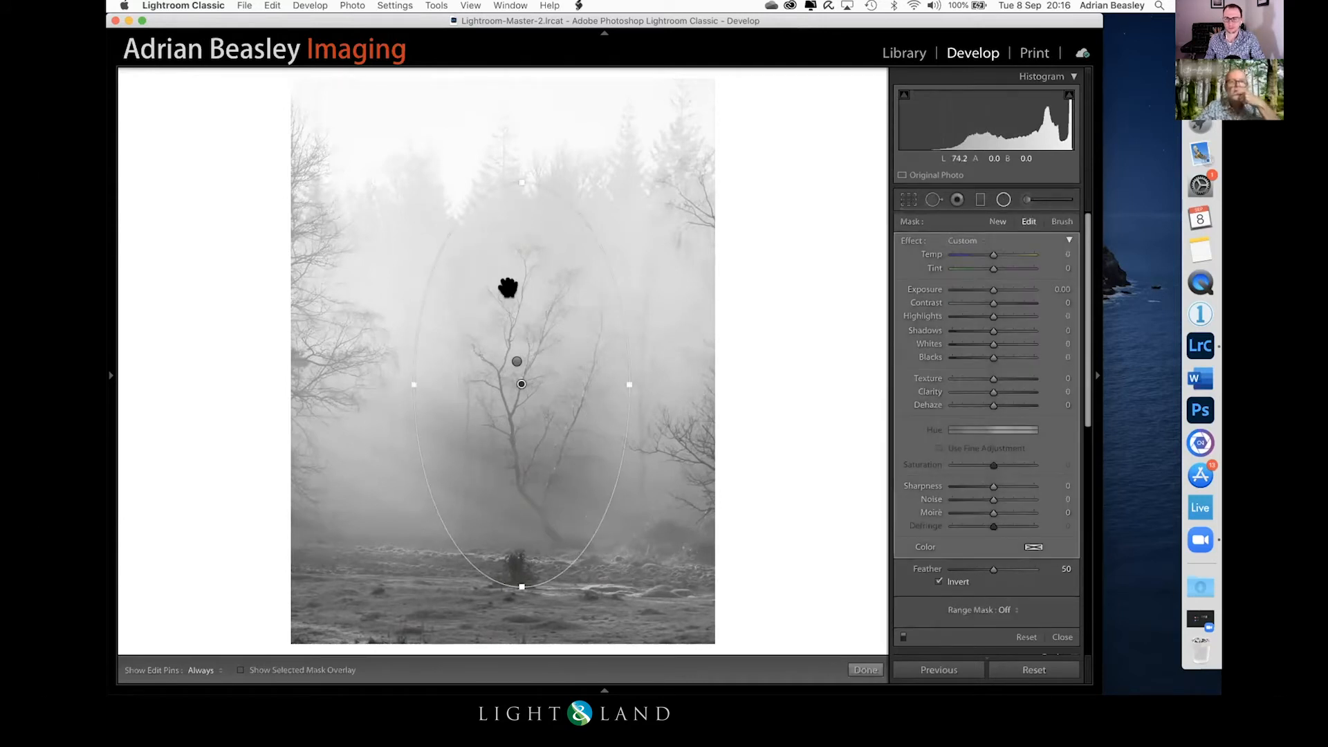
key(z)
drag(738, 260, 780, 249)
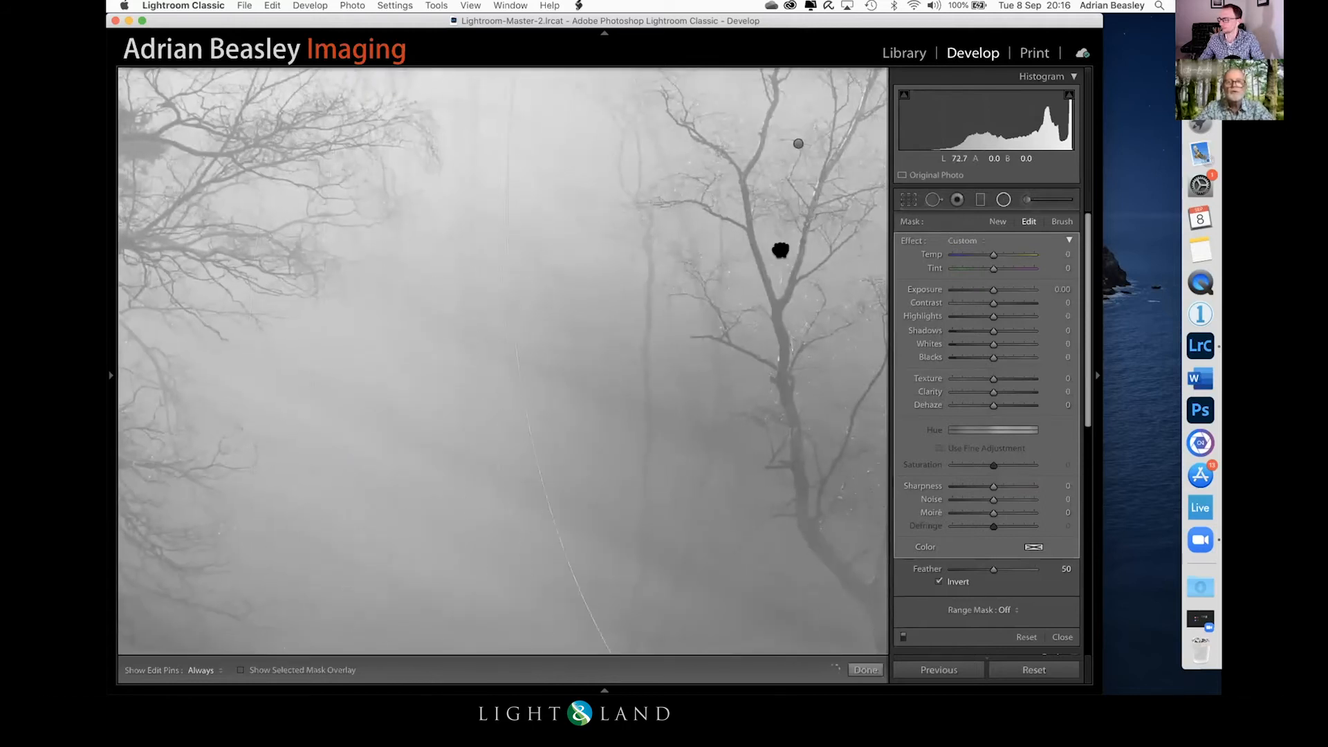
key(z)
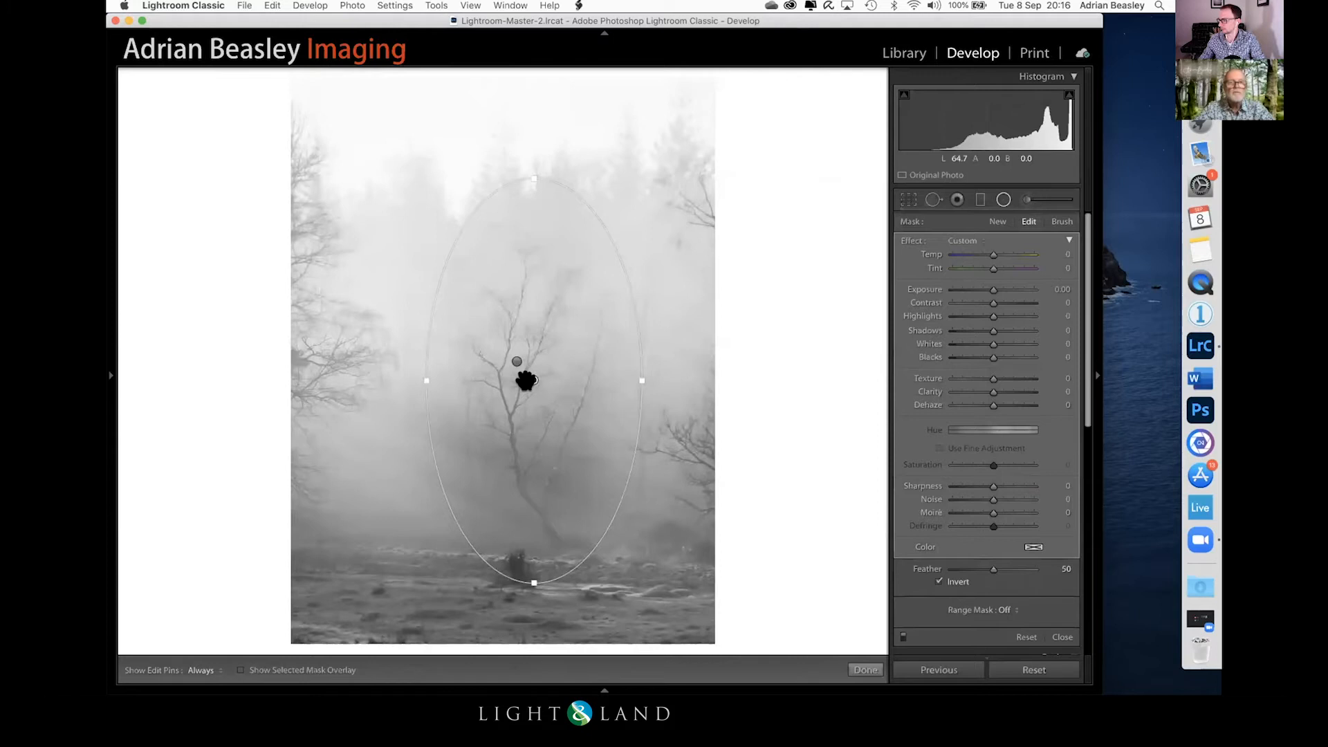
drag(522, 372, 520, 382)
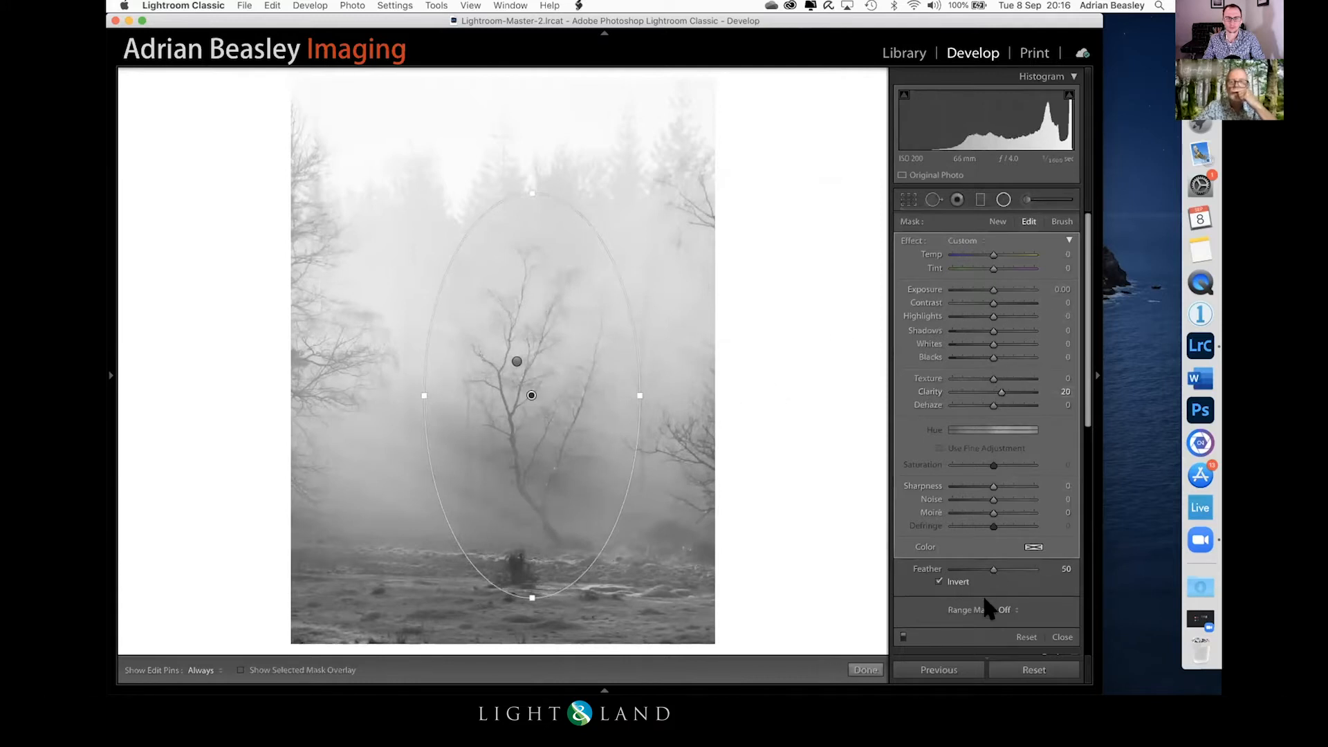
click(1062, 638)
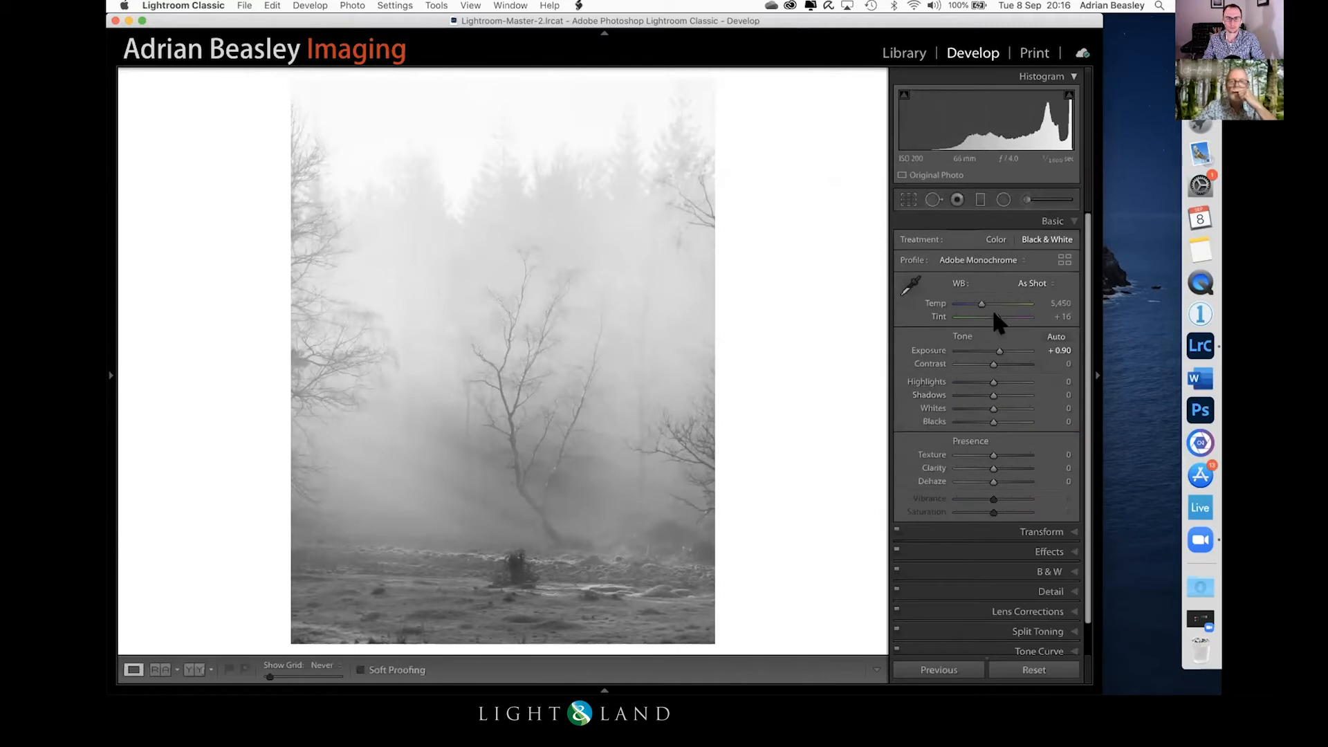
Step: Raise the photo's overall Exposure to +1.45 and check the mask overlay of the tall outer radial filter
drag(997, 351, 997, 346)
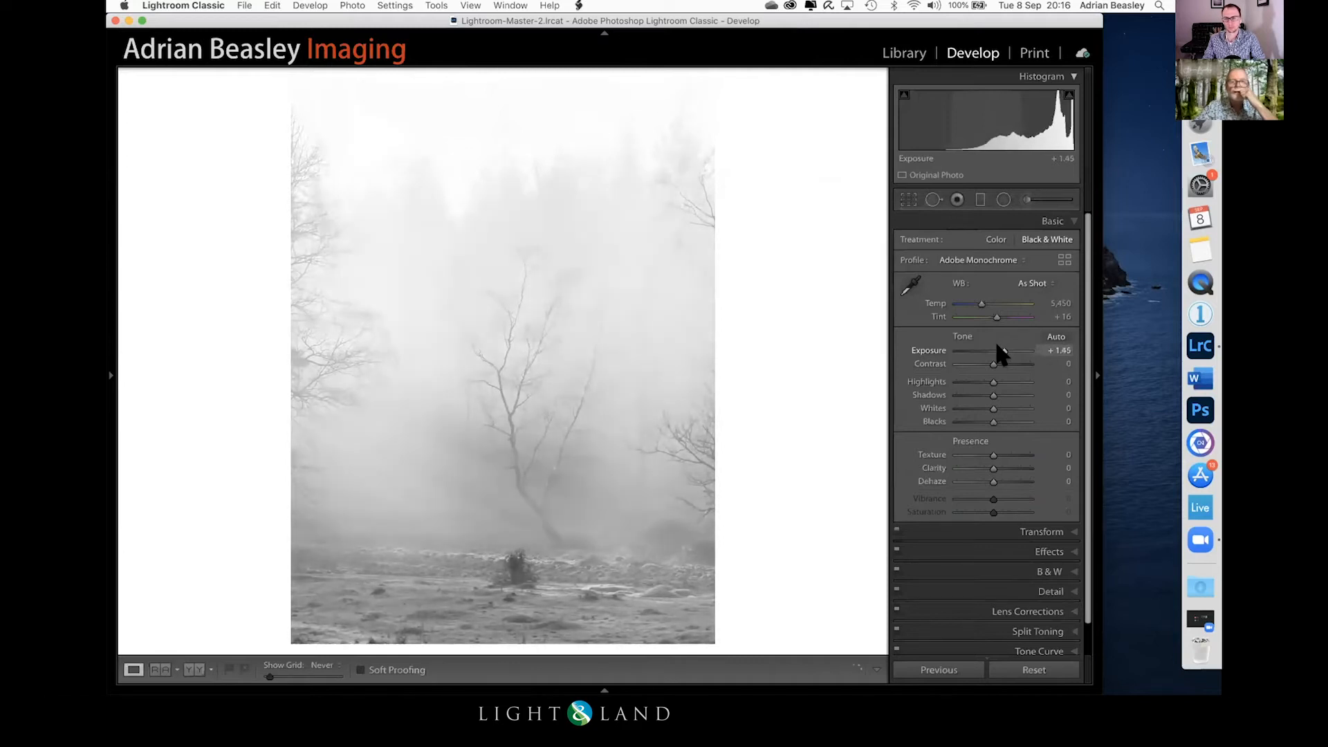
click(1003, 200)
click(516, 361)
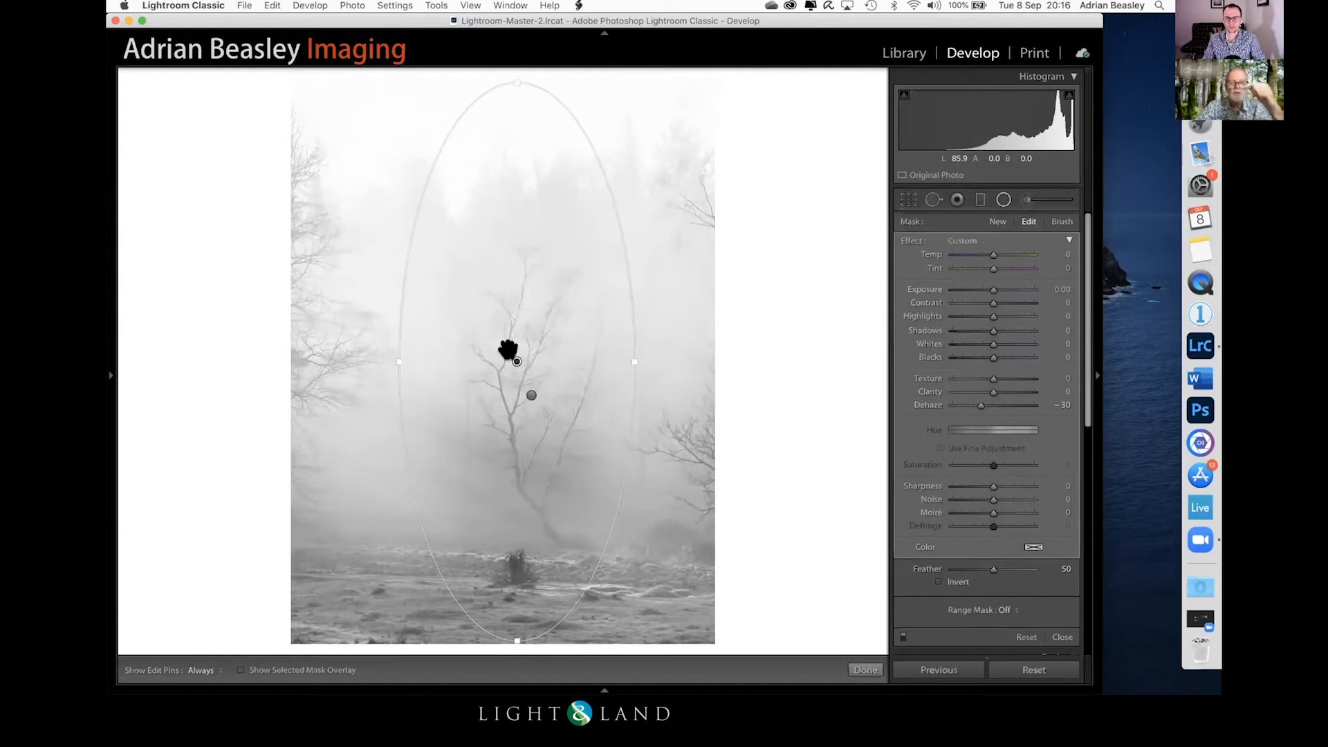
key(o)
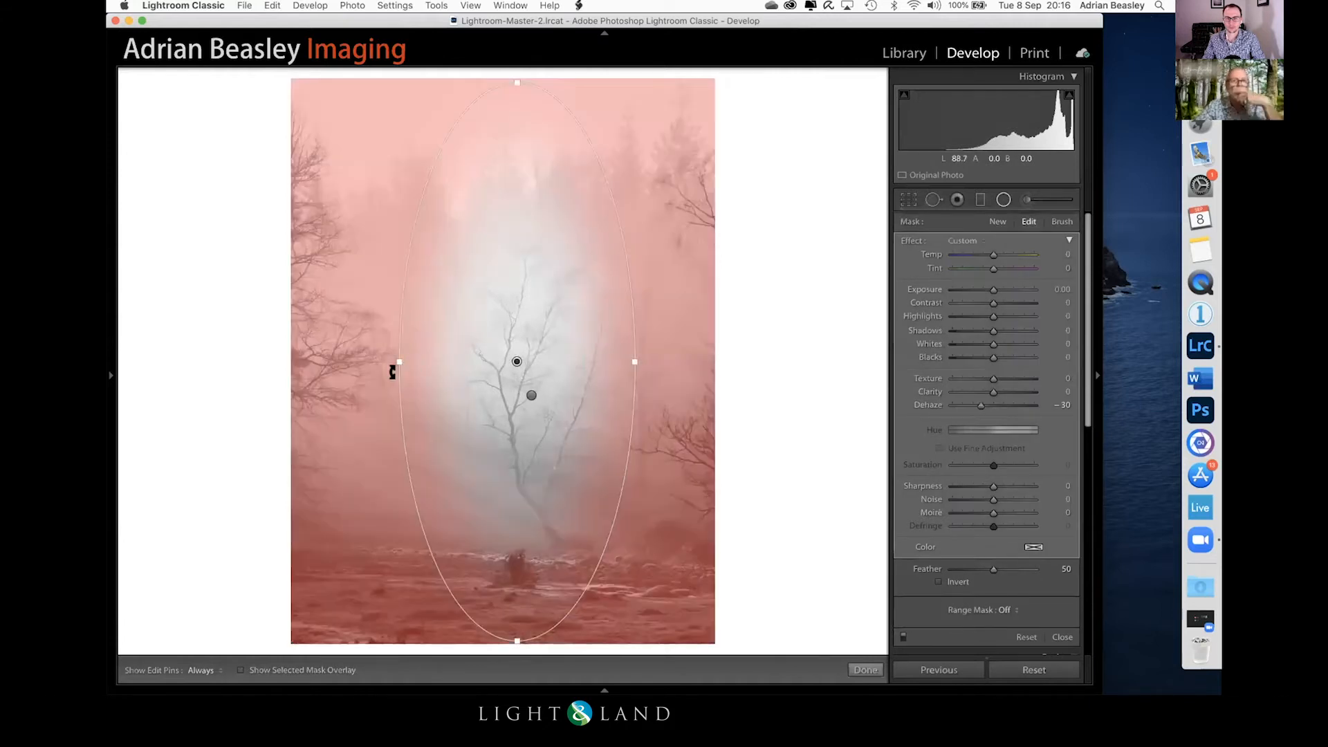
key(o)
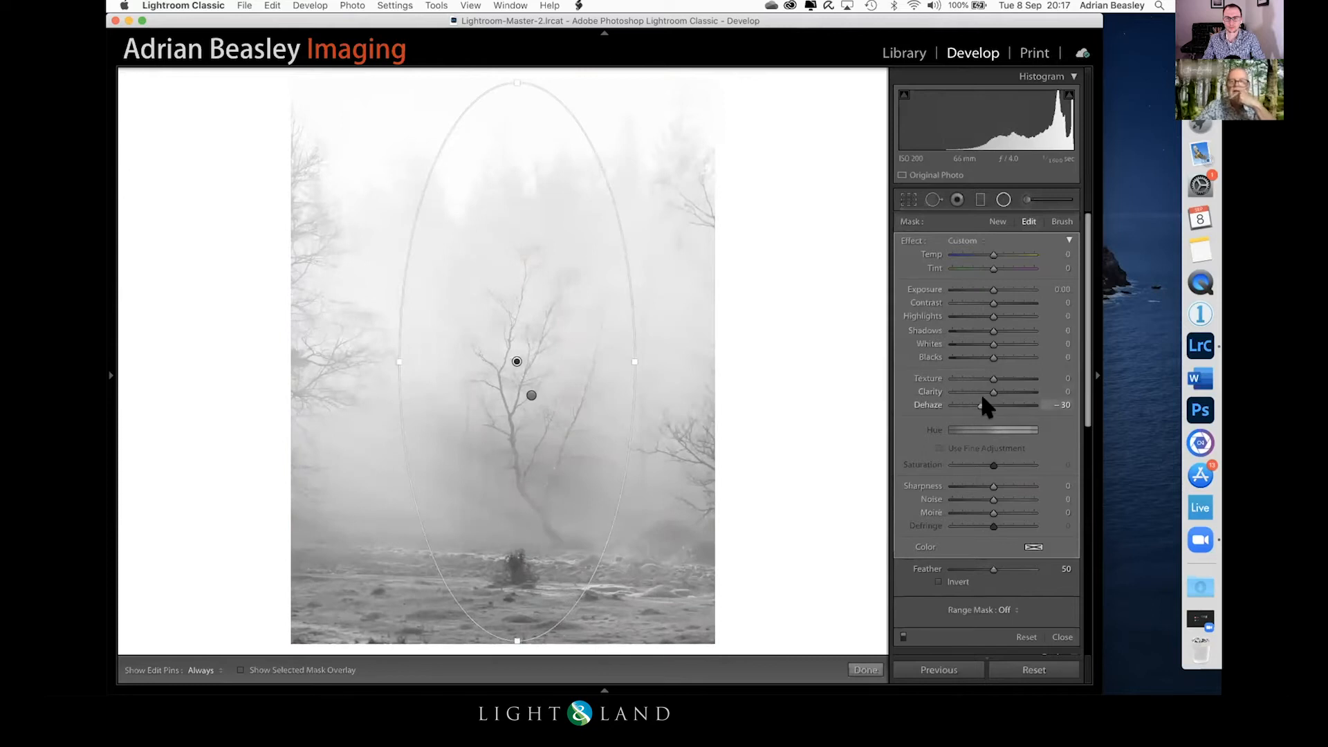
Step: Soften the area outside the tall radial filter with Dehaze at -42 and Texture at -35
scroll(982, 401, up, 3)
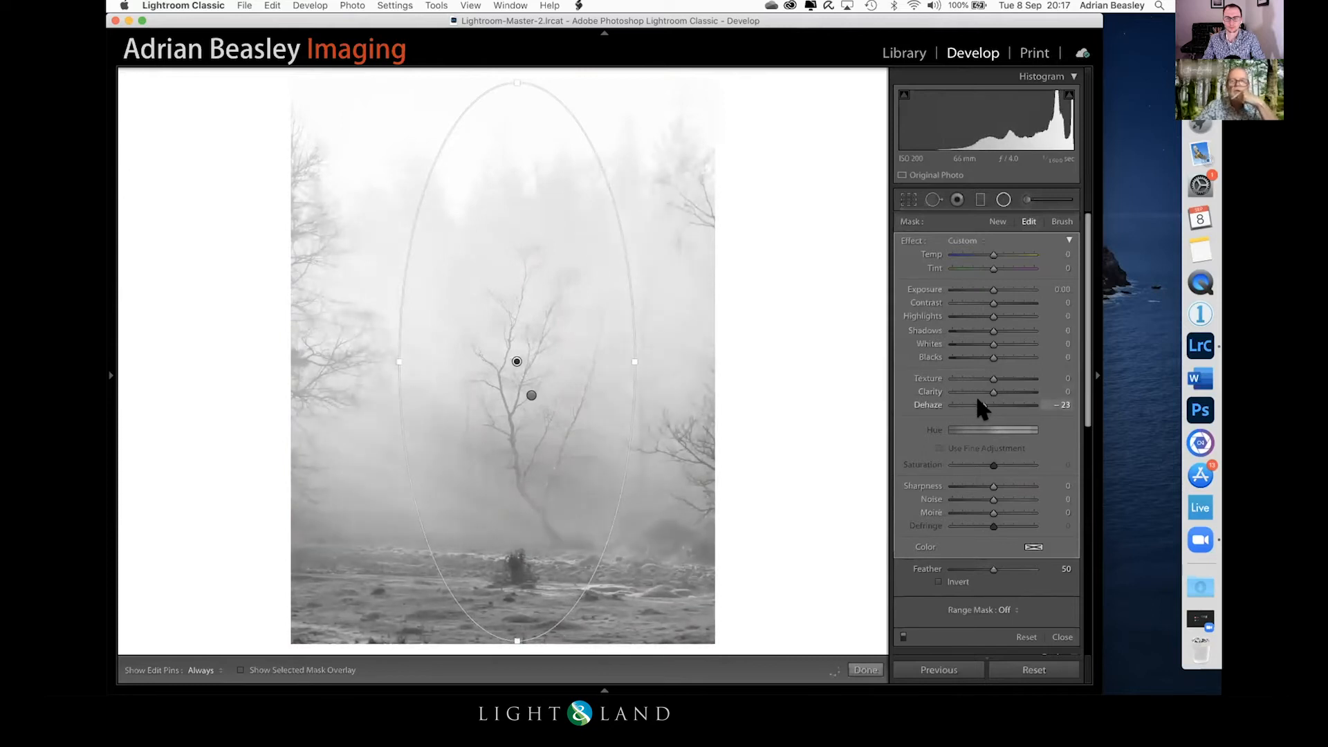
drag(975, 397, 970, 396)
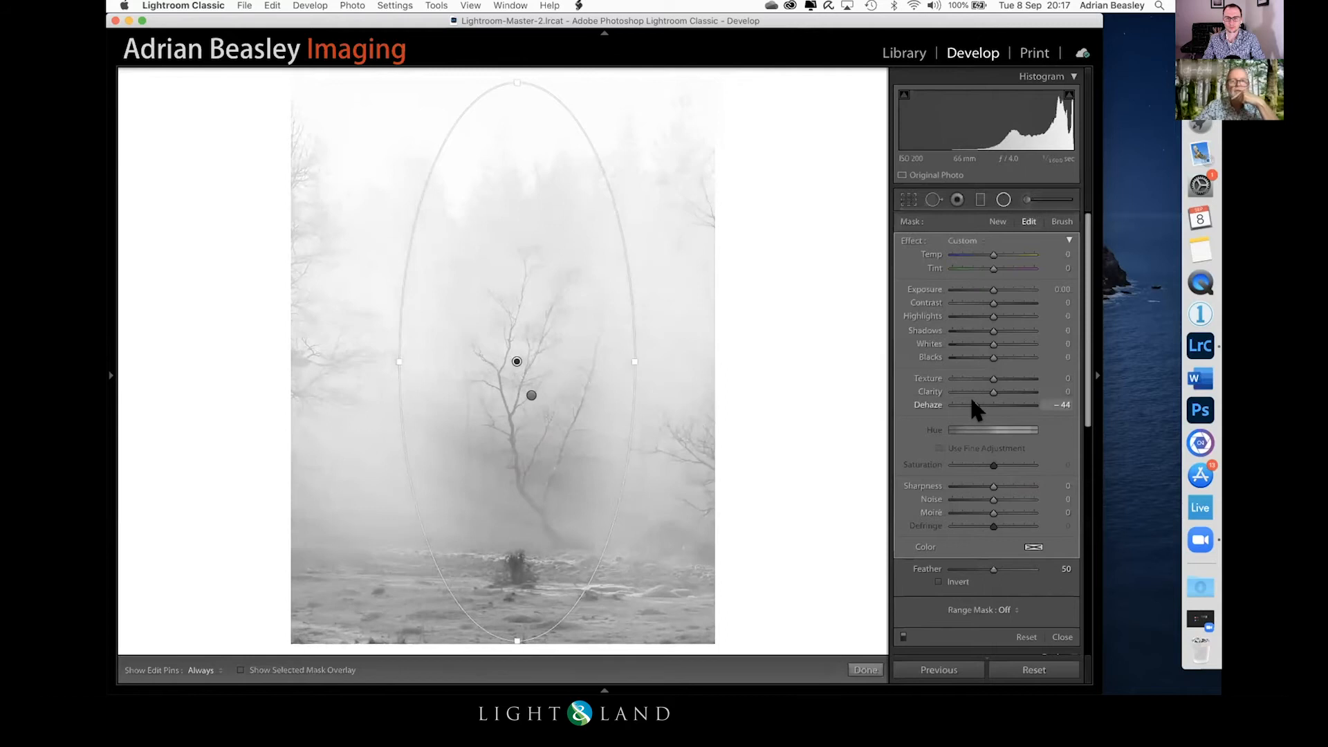
drag(987, 374, 966, 373)
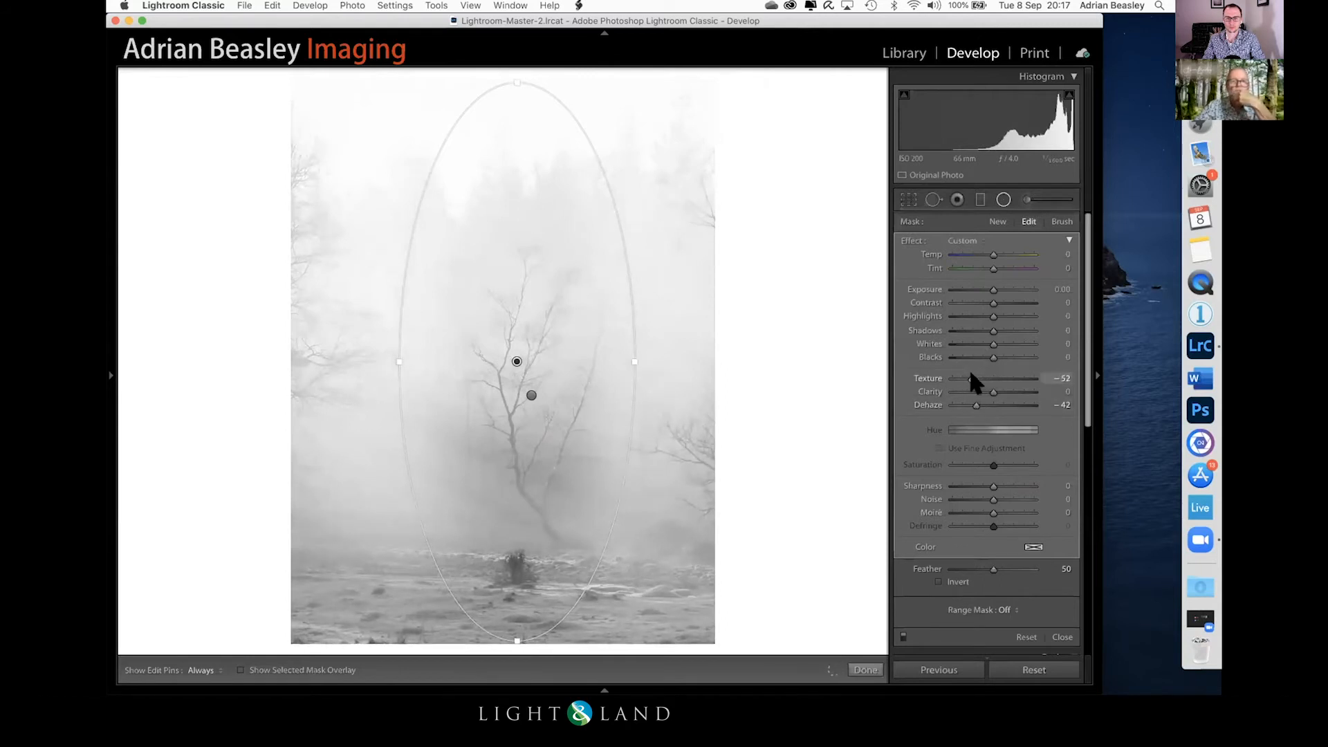
drag(973, 372, 974, 373)
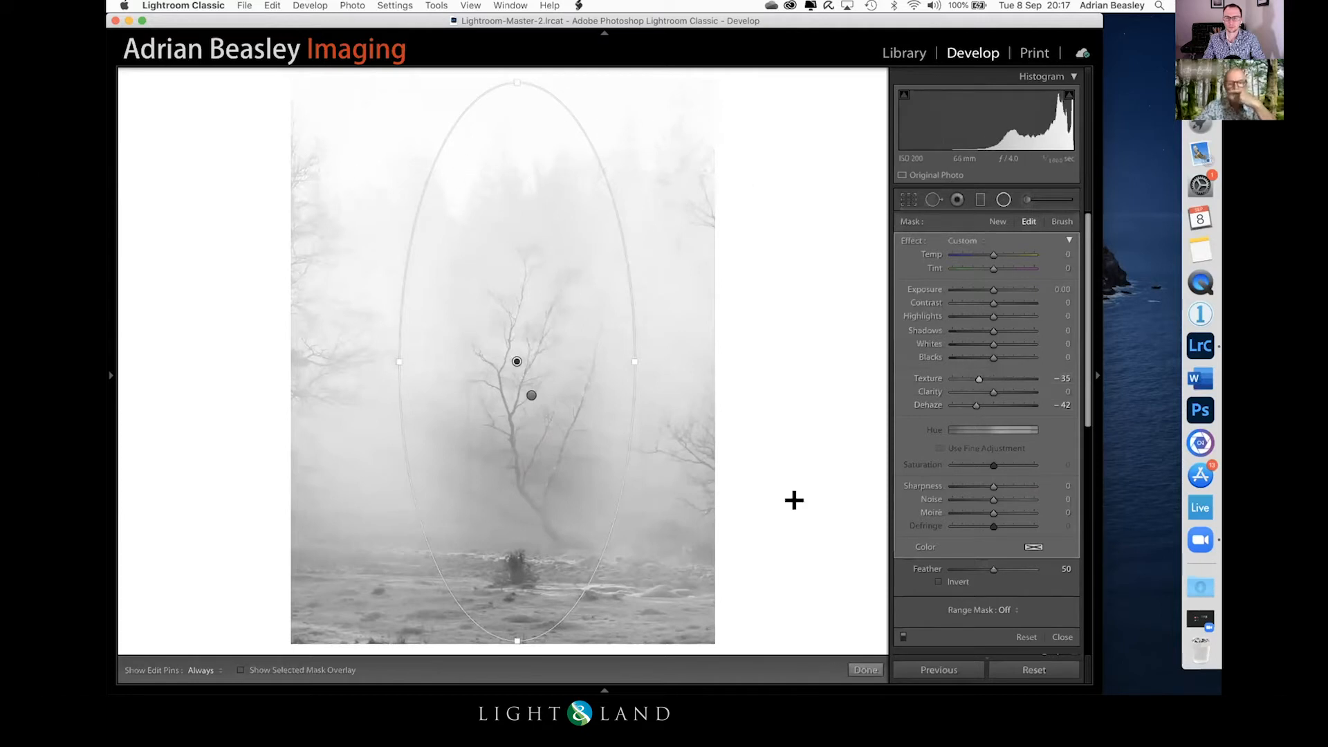
click(865, 669)
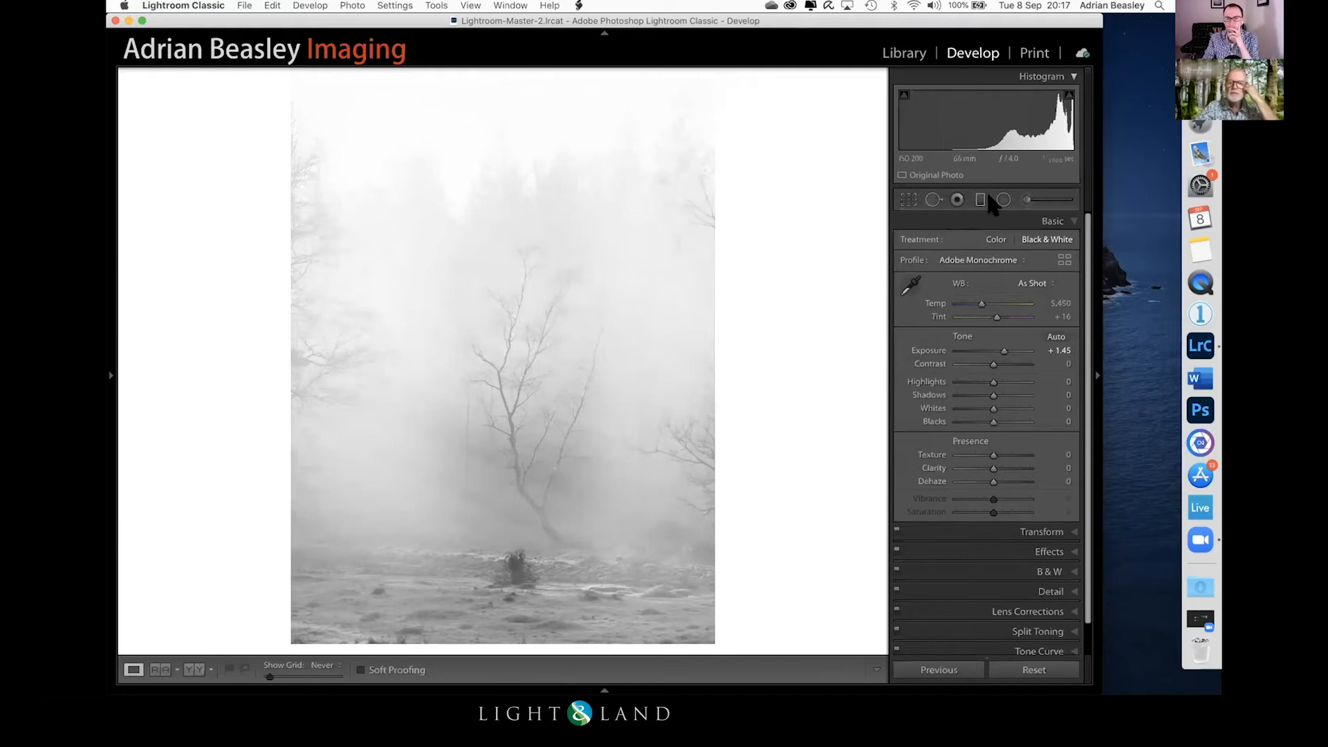
Step: Add an inverted radial filter around the birch's lower trunk, widen it and set its Dehaze to -14
click(1003, 200)
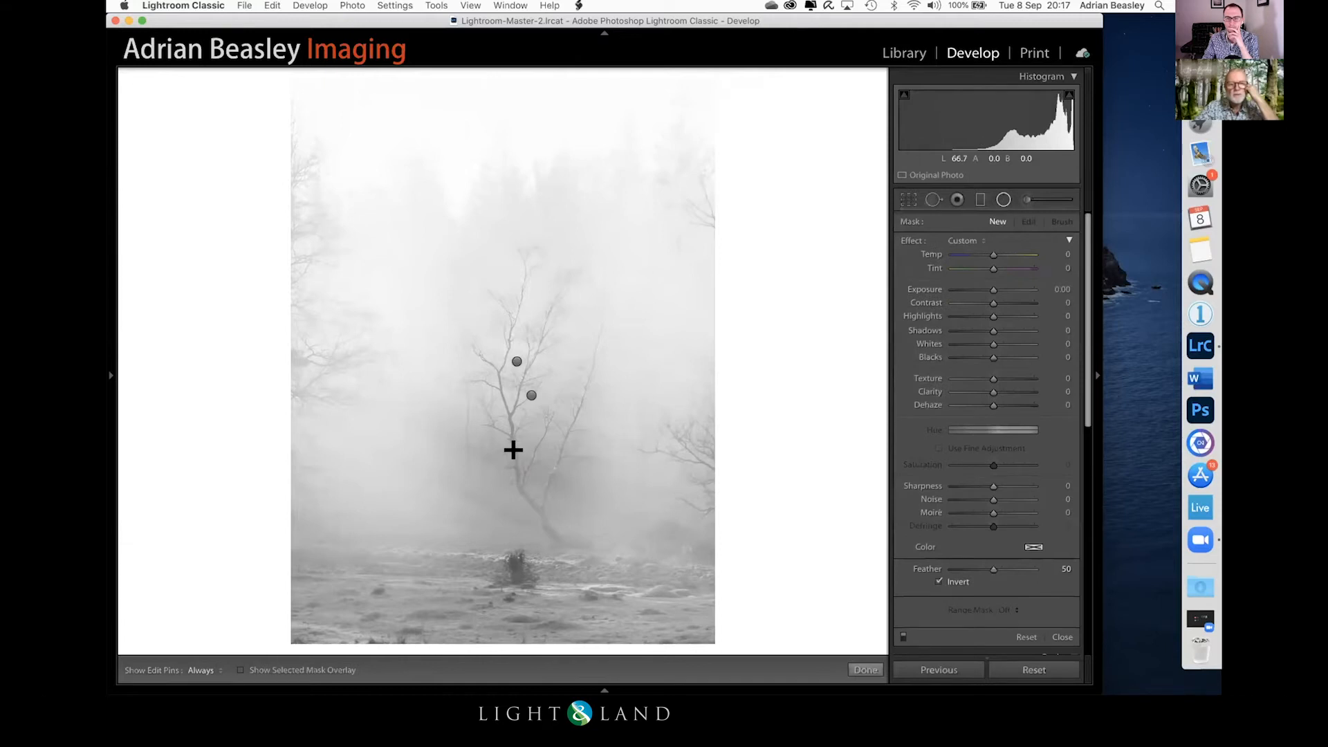
drag(601, 548, 602, 548)
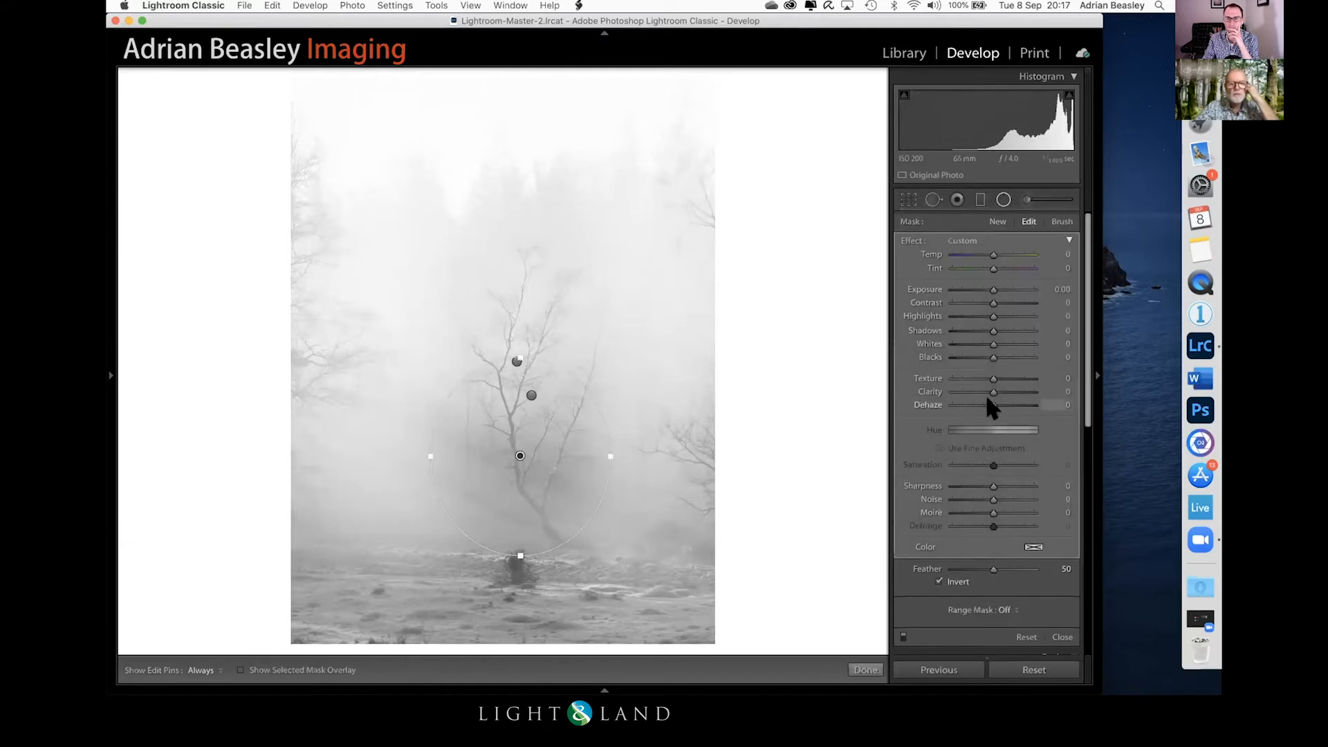
drag(984, 399, 984, 399)
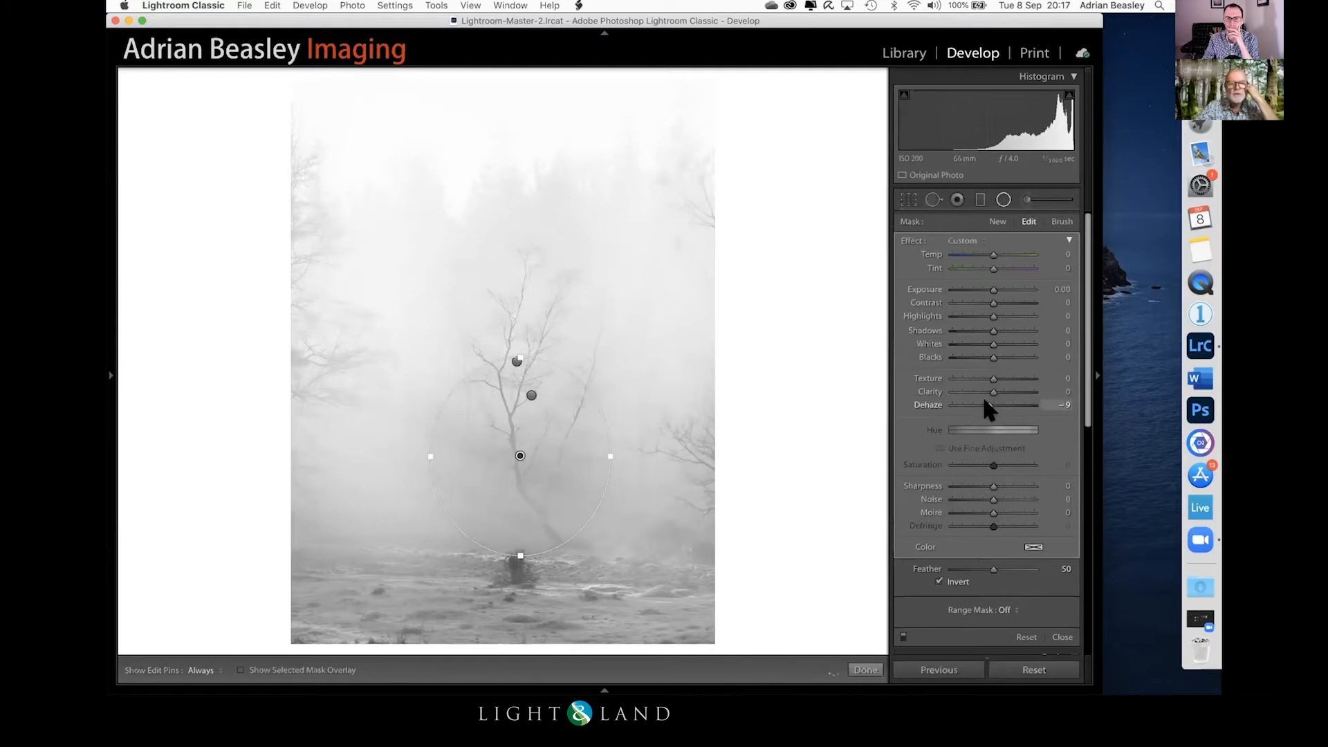
drag(423, 450, 397, 450)
drag(985, 400, 982, 401)
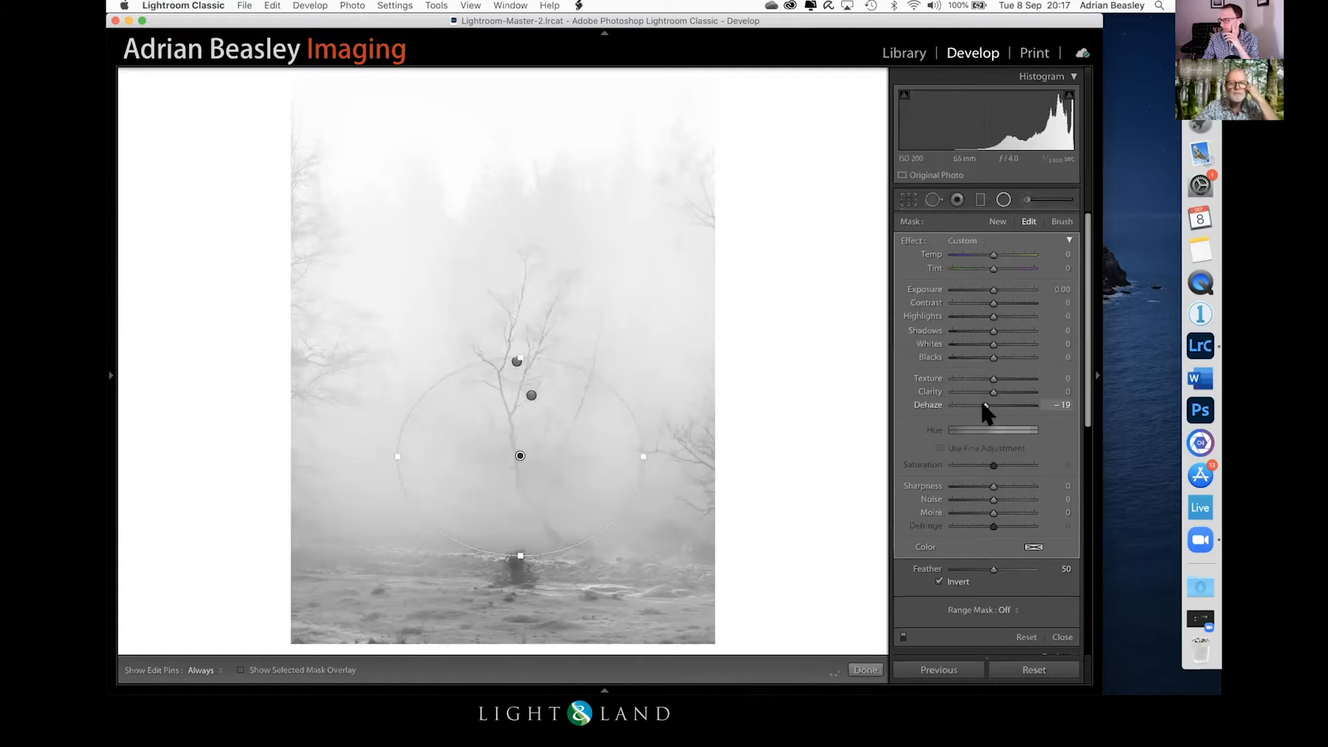
drag(985, 404, 987, 405)
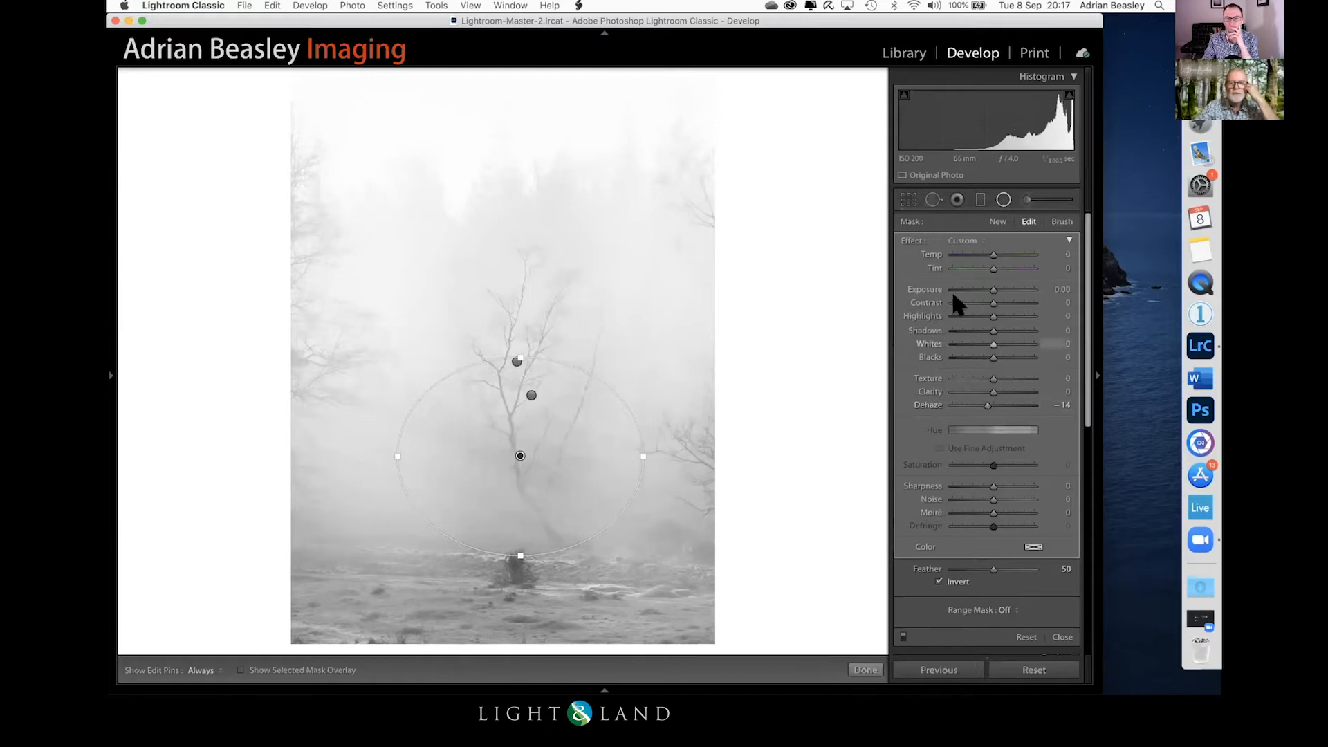
click(866, 669)
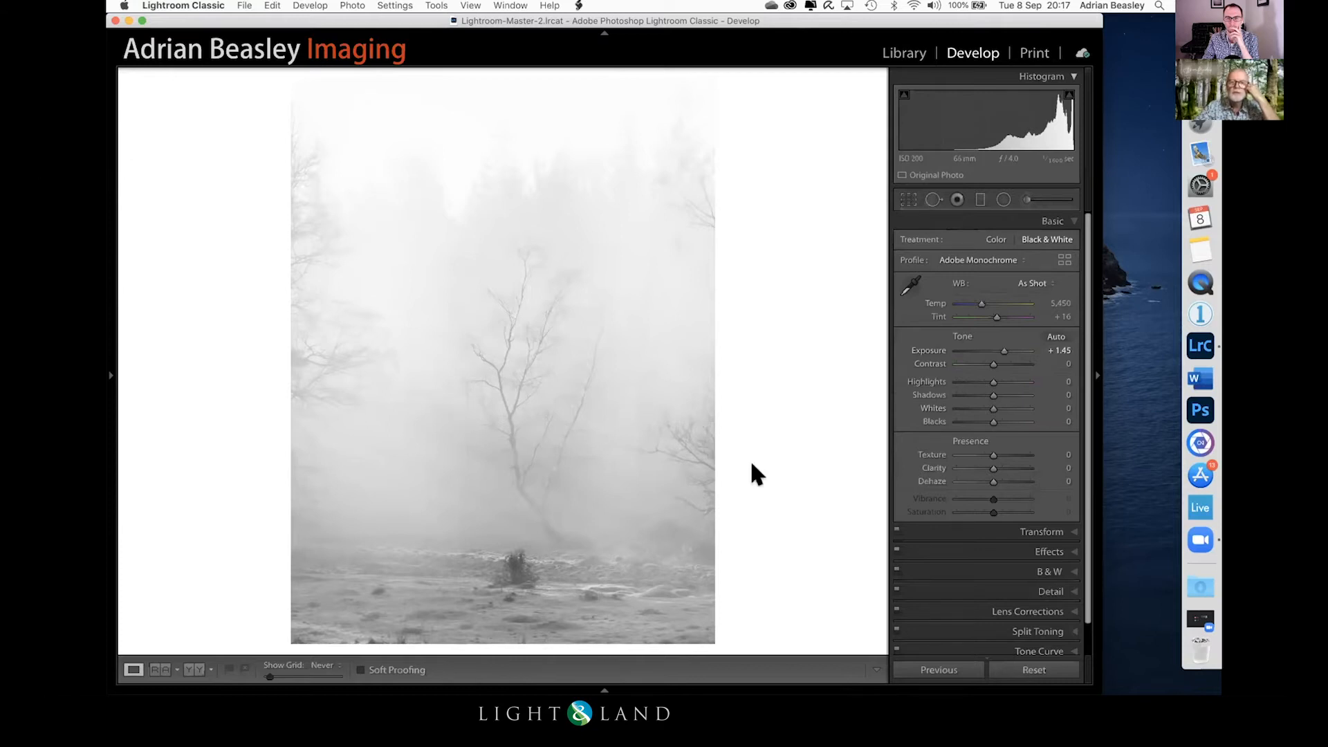
Step: Add an inverted radial filter over the mist beside the birch's trunk, then widen it and shift it towards the tree
click(1002, 200)
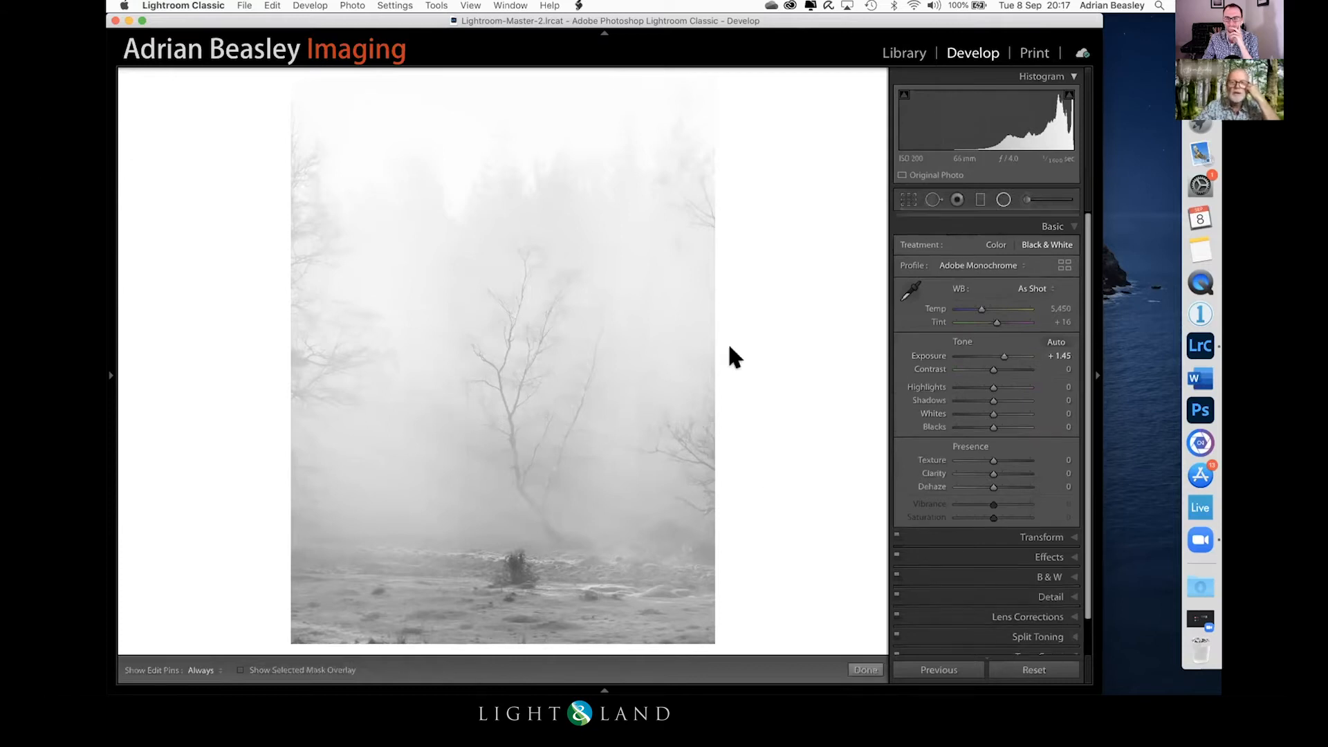
mouse_move(420, 420)
mouse_down()
mouse_move(469, 549)
mouse_move(496, 571)
mouse_up()
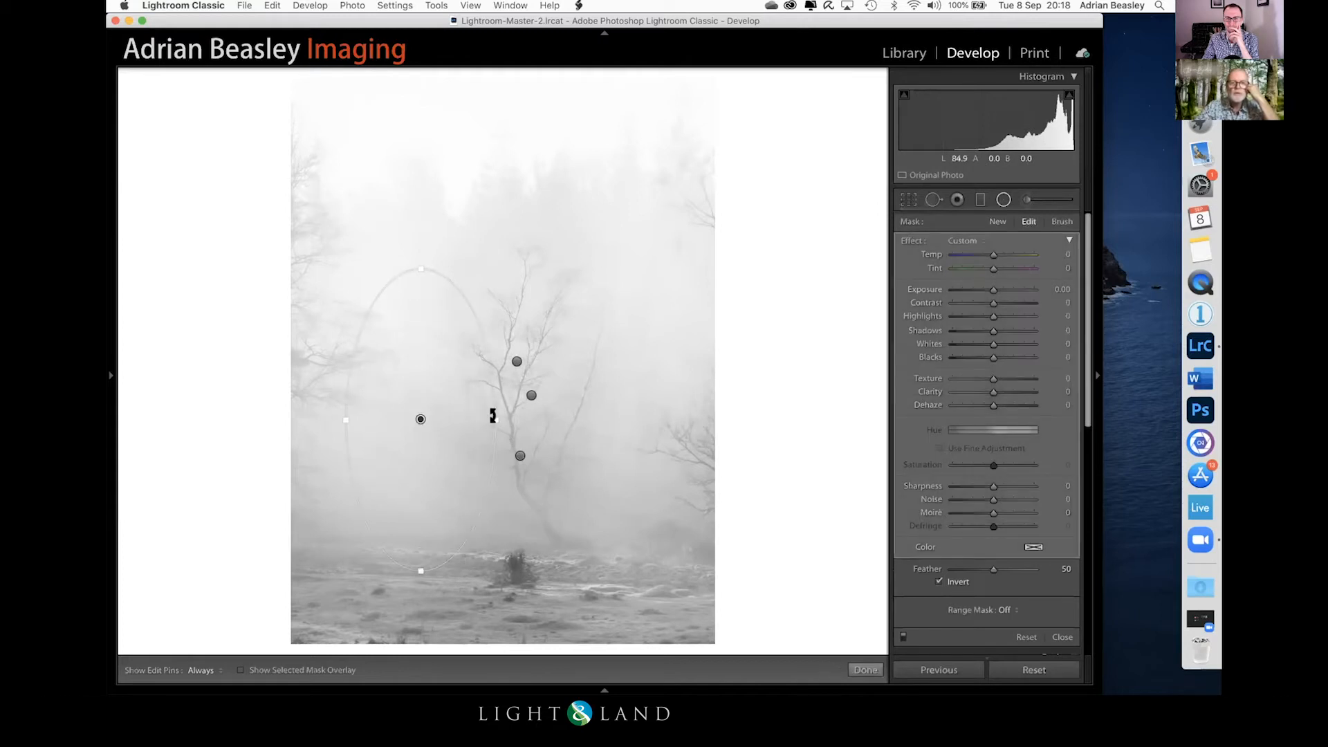
drag(488, 412, 537, 415)
drag(418, 414, 460, 423)
Step: Try Clarity on the new radial filter, reset it, and set Dehaze to 20 instead, nudging the filter closer to the birch
drag(987, 391, 996, 387)
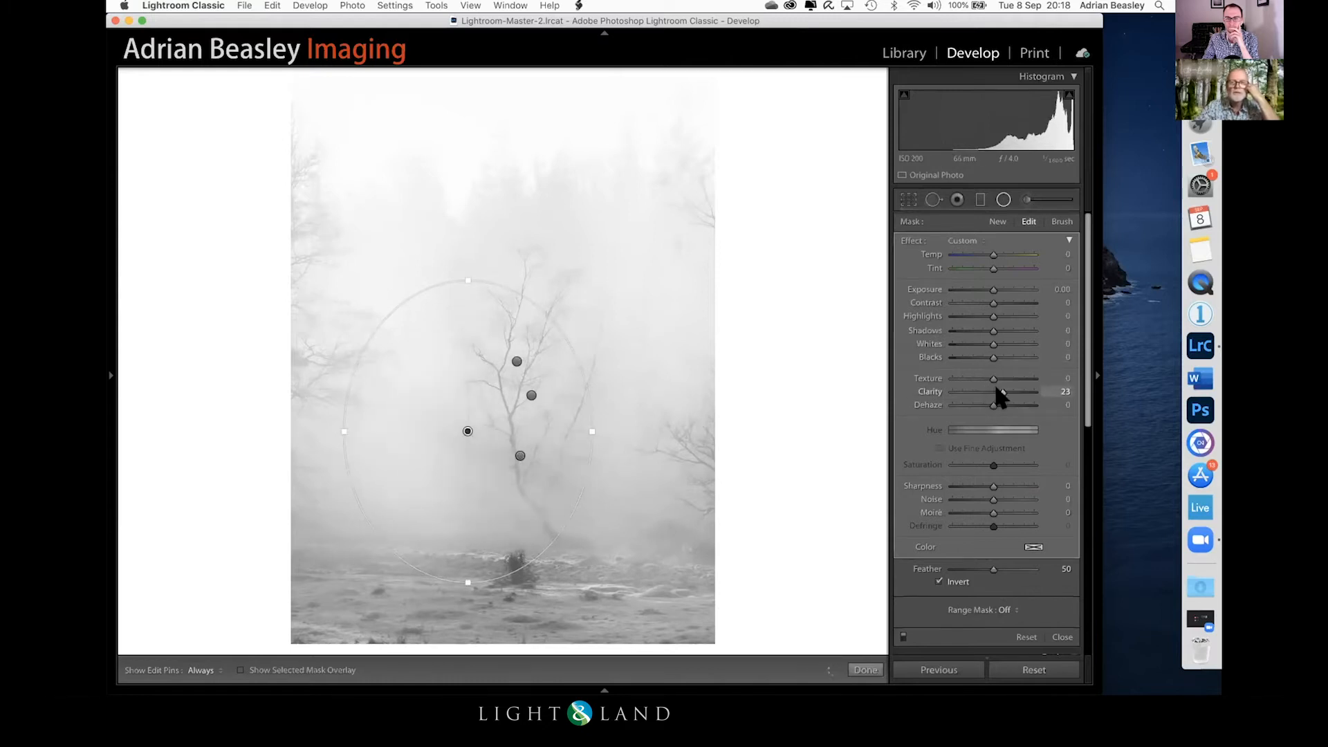
double_click(996, 385)
drag(987, 400, 997, 401)
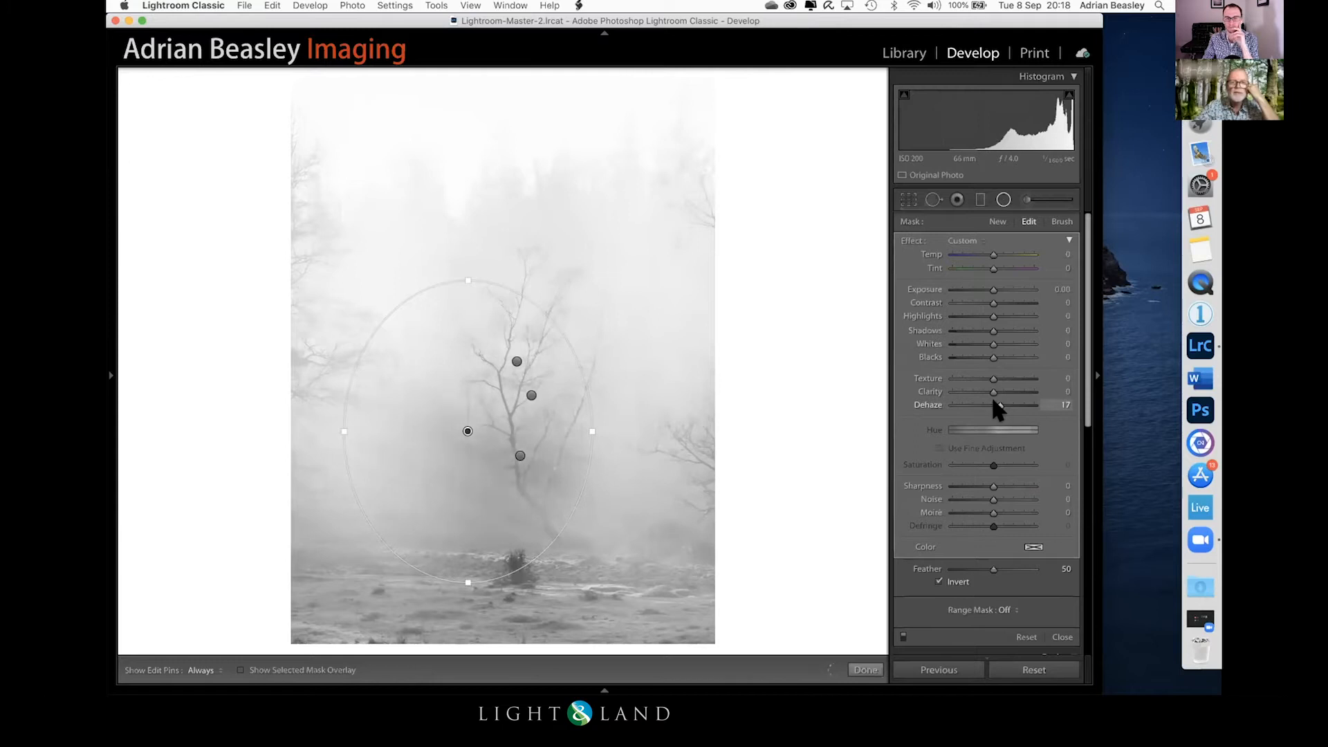
drag(498, 422, 462, 425)
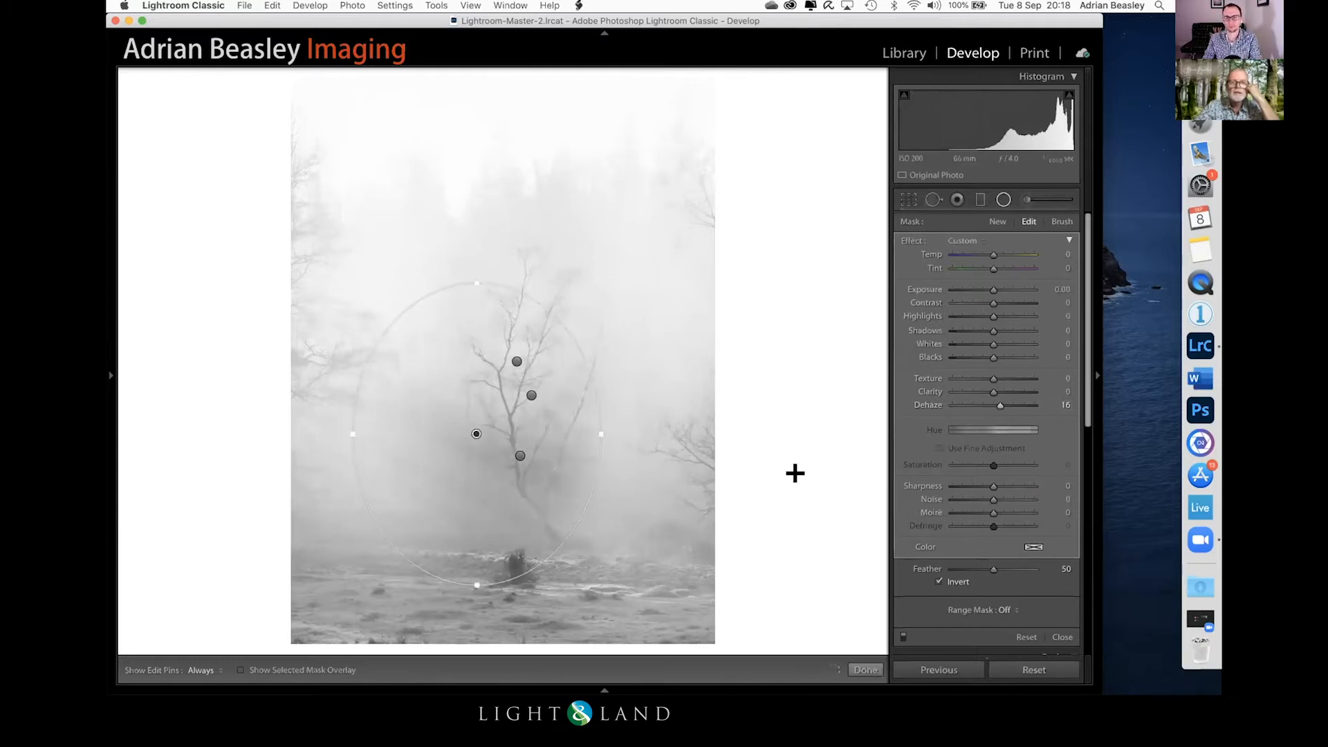
drag(1001, 405, 1003, 405)
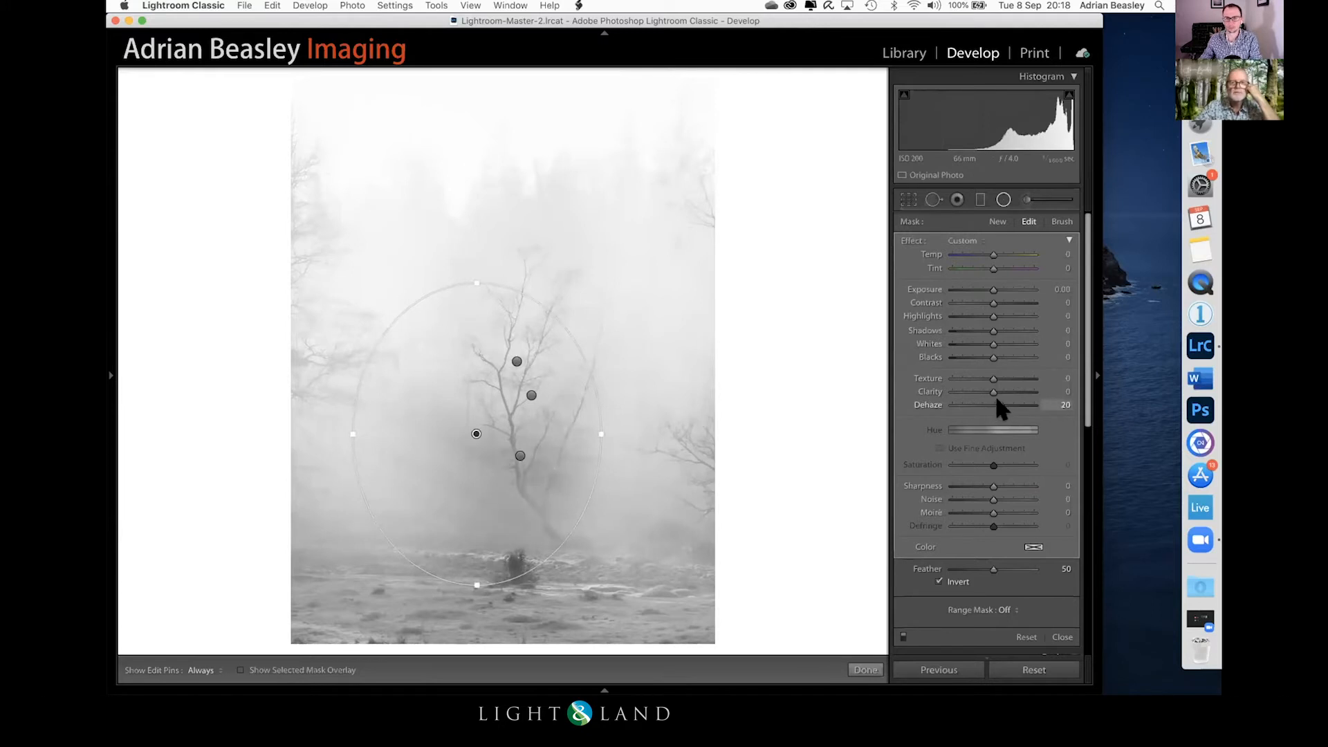
Step: Rework the lower trunk's radial filter with Dehaze at -21, a taller shape reaching the bush, Blacks at 31 and Shadows at 20
click(520, 456)
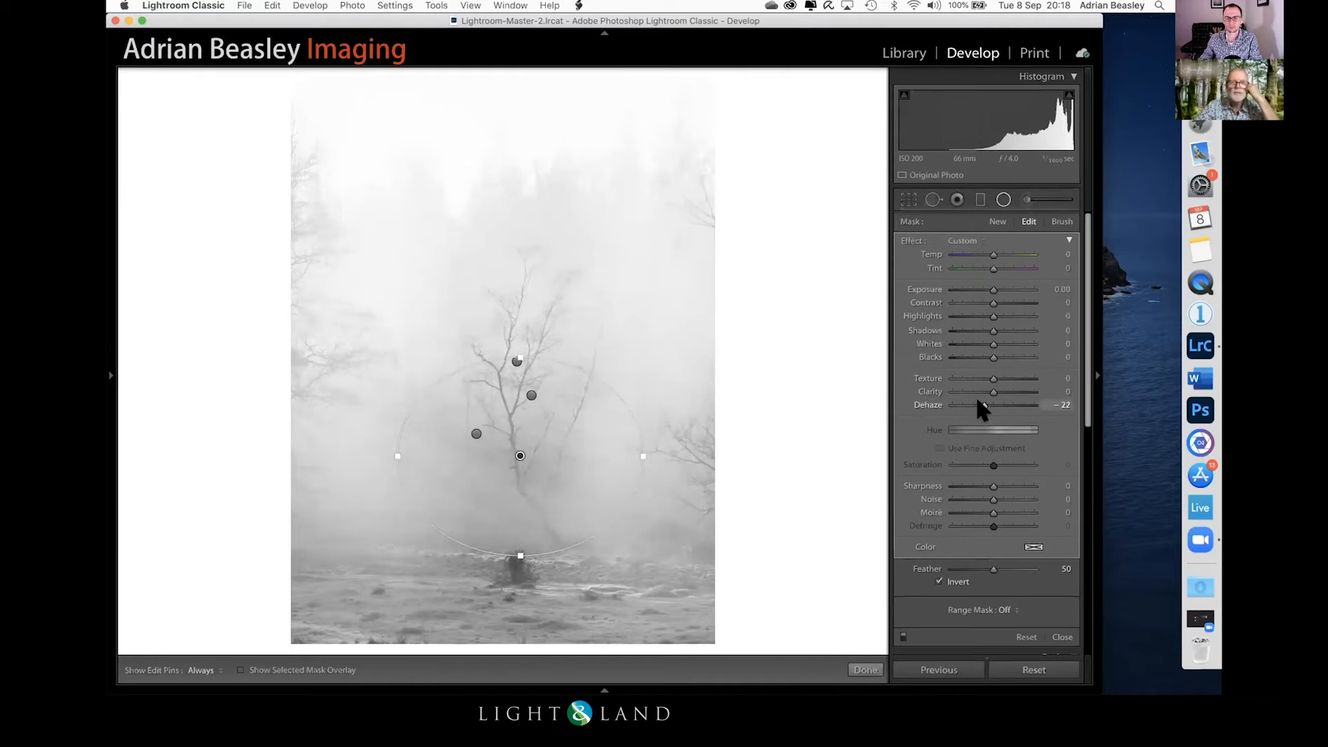
drag(978, 400, 977, 399)
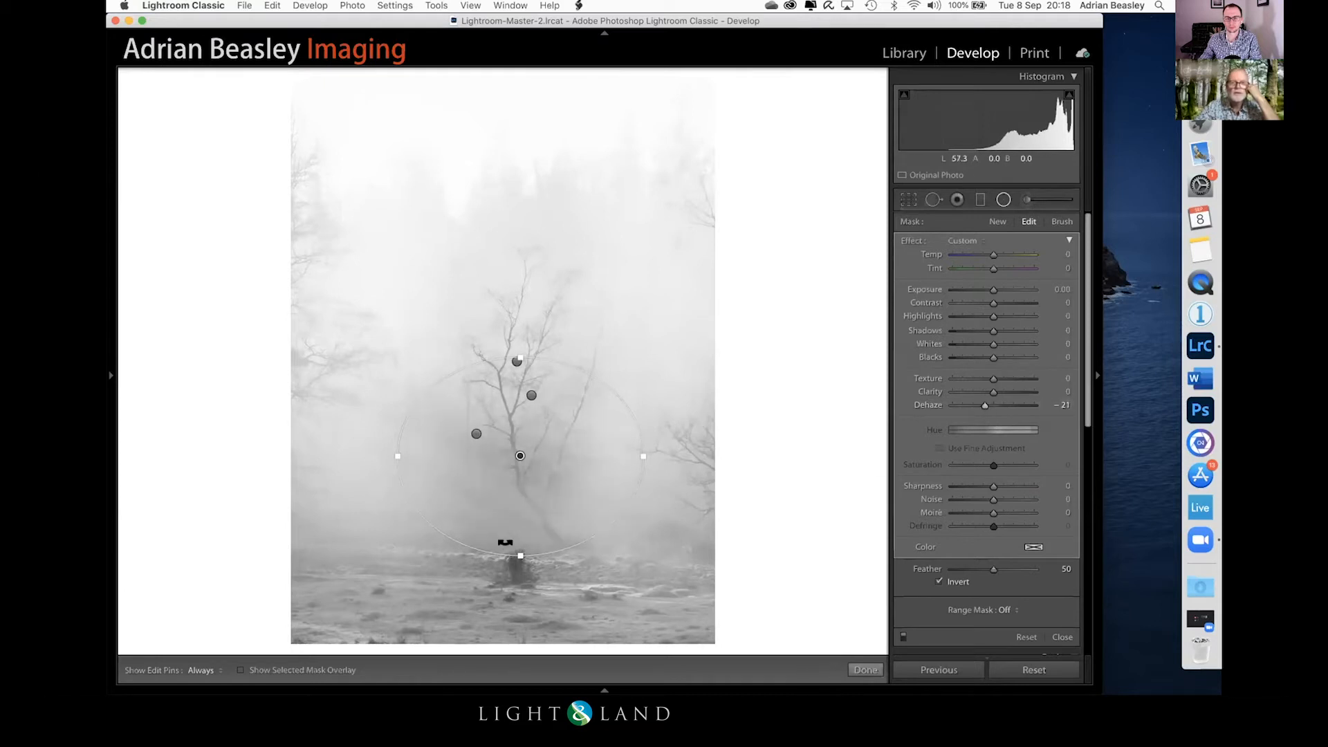
drag(509, 542, 498, 567)
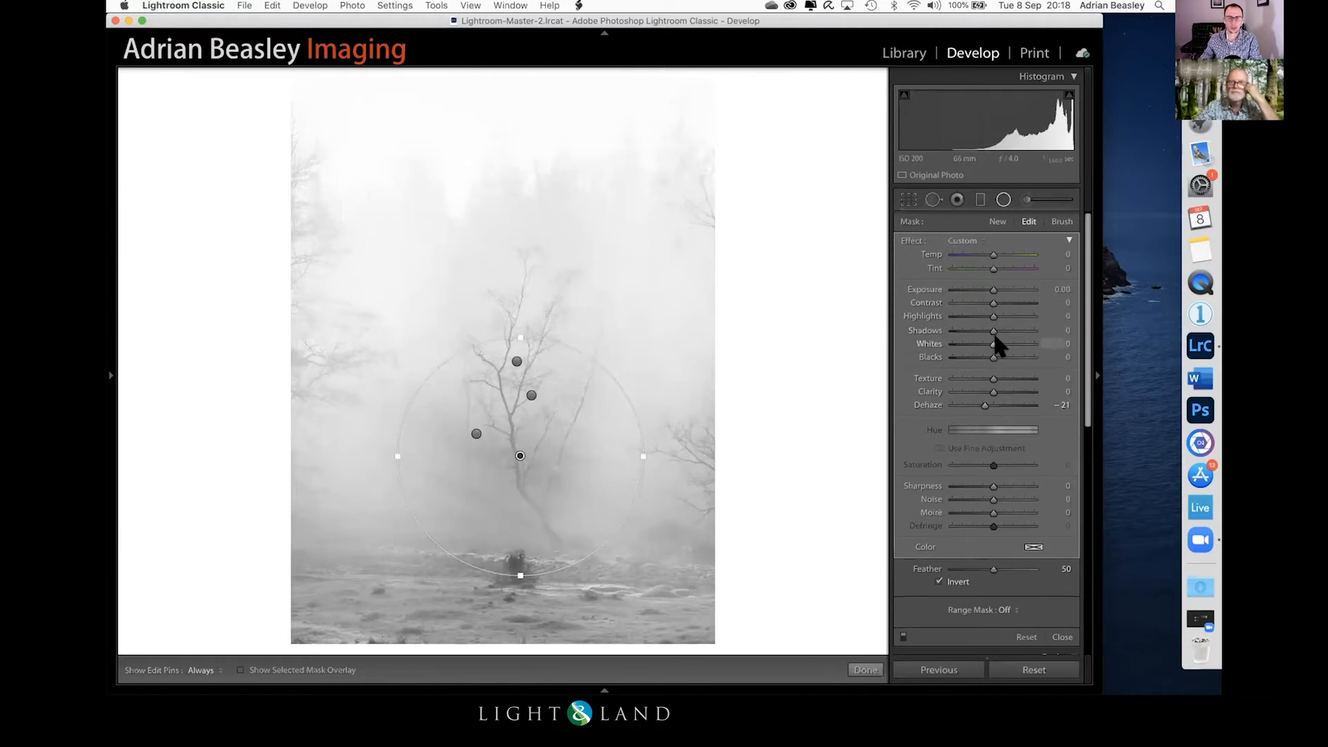
drag(988, 326, 998, 352)
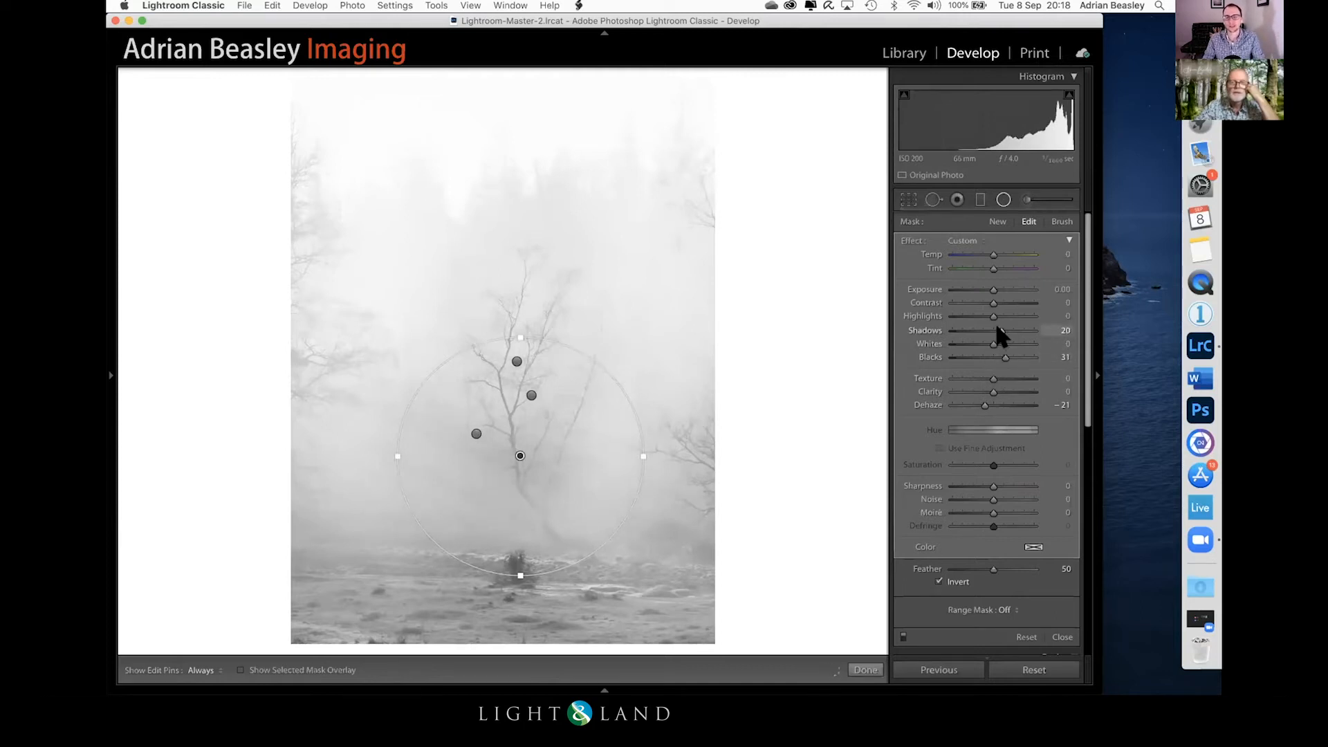
Step: Reduce the Shadows slightly on the lower trunk's radial filter and finish editing it
drag(997, 328, 995, 327)
click(865, 669)
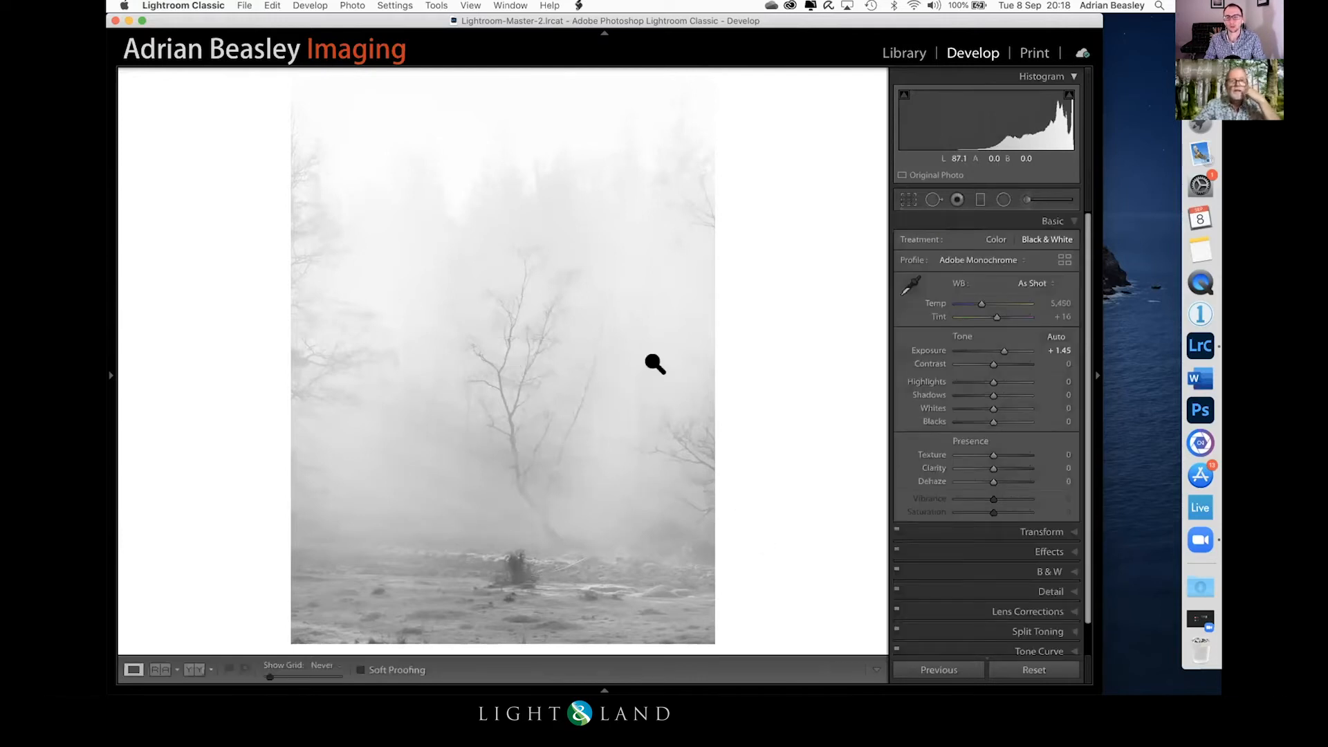
Step: Set the tall radial filter around the whole birch to Texture 54, Dehaze -3 and Blacks -14, and finish editing it
click(1004, 201)
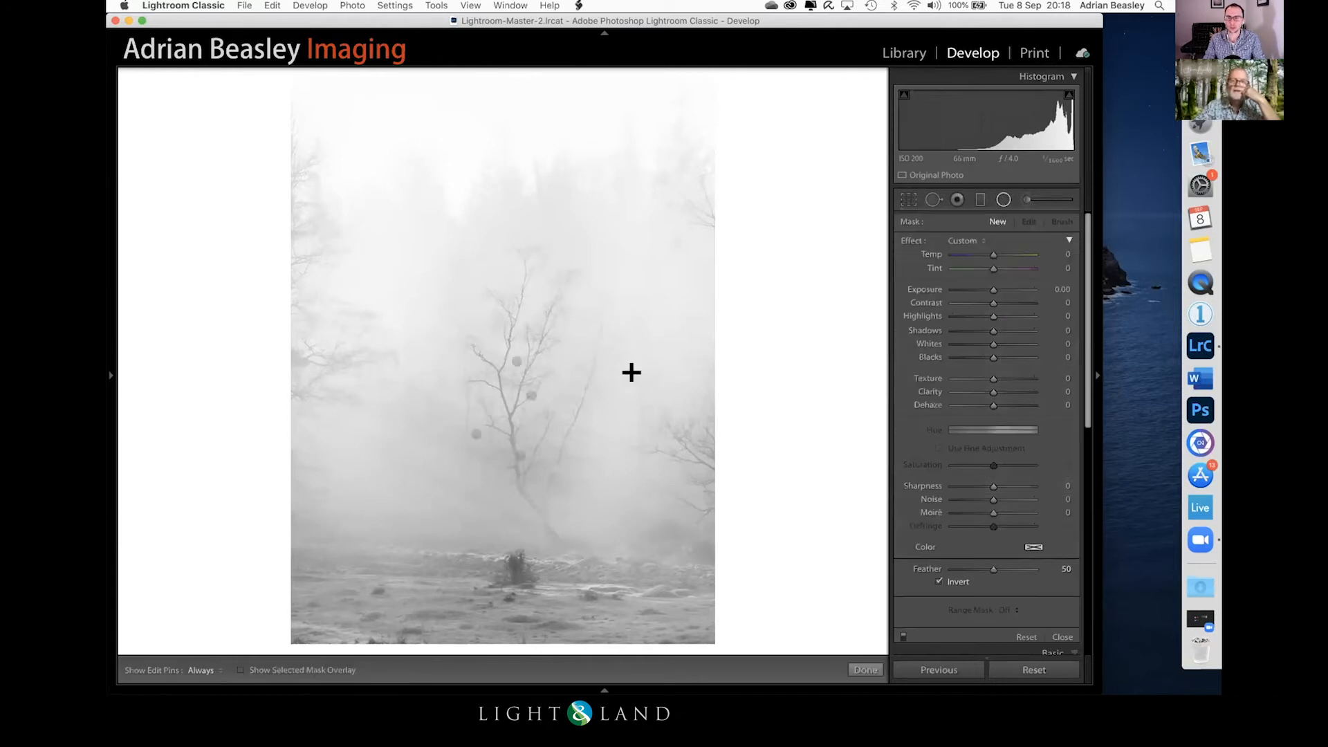
click(529, 392)
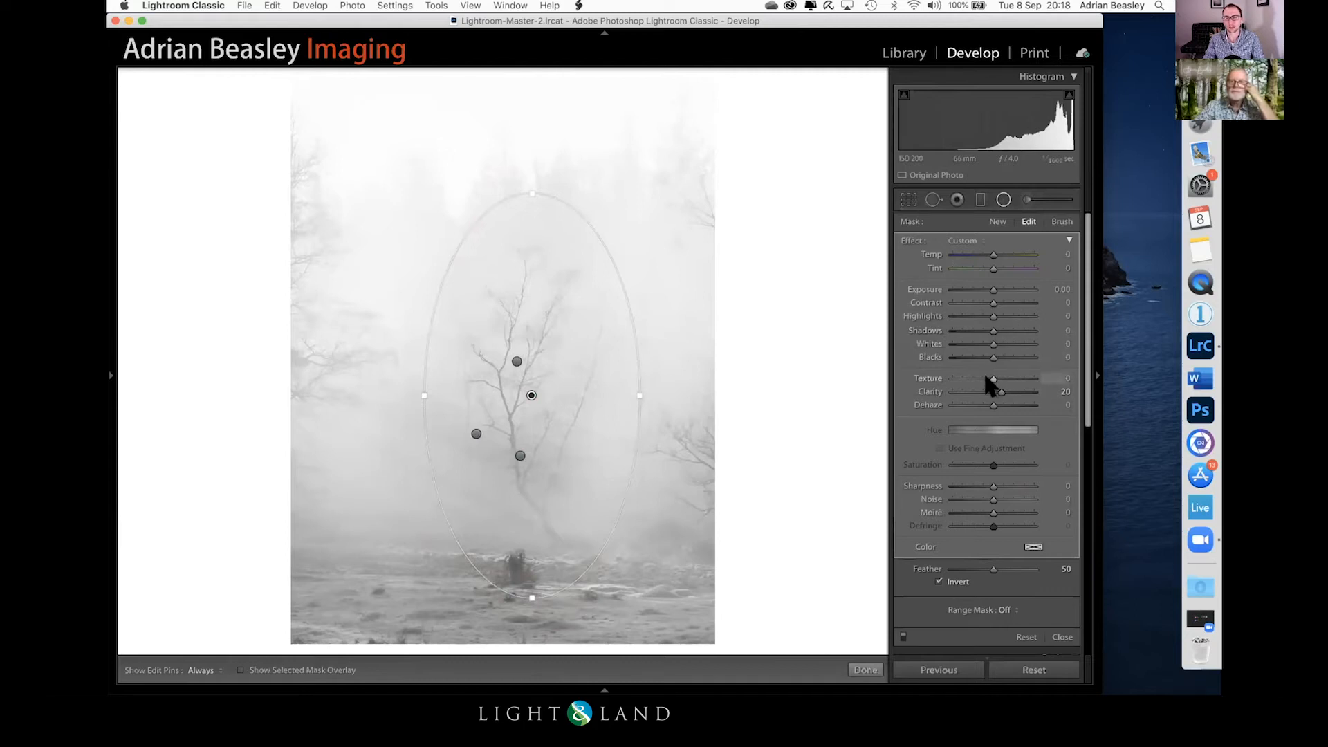
drag(1008, 372, 1013, 372)
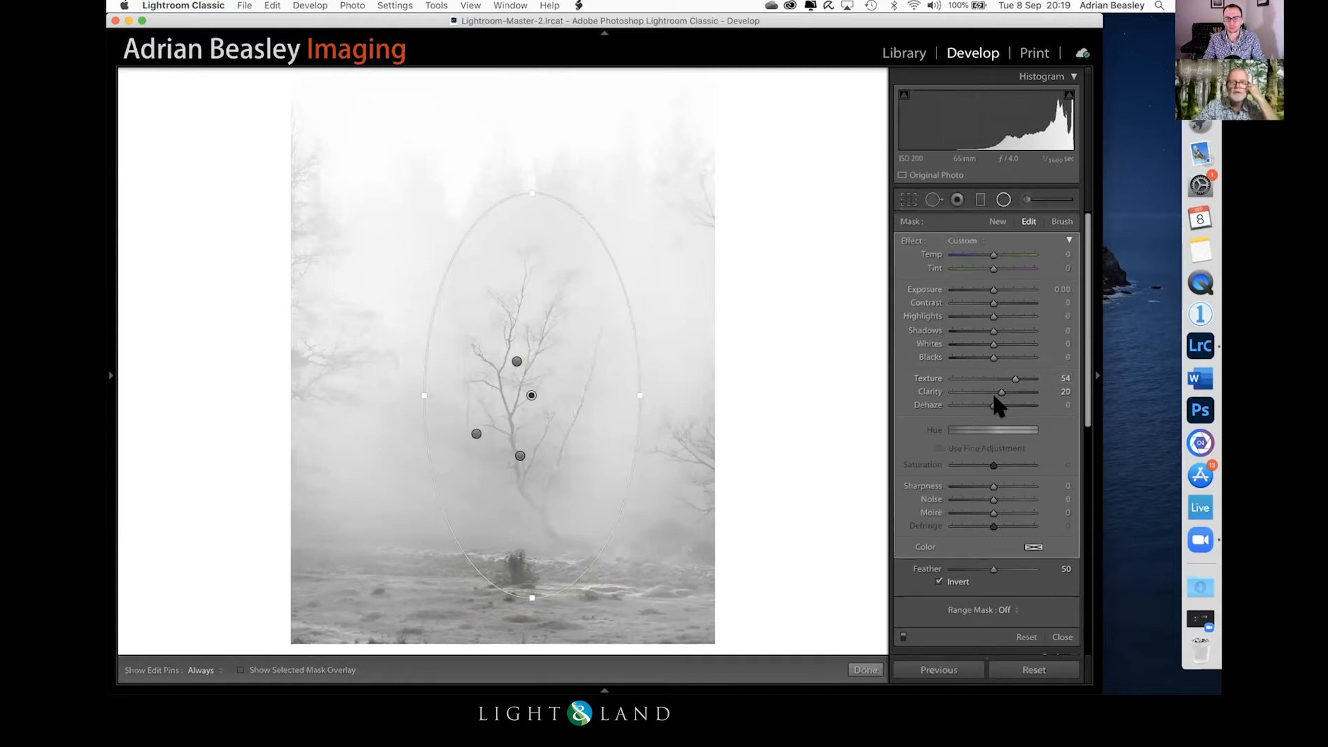
drag(985, 401, 988, 400)
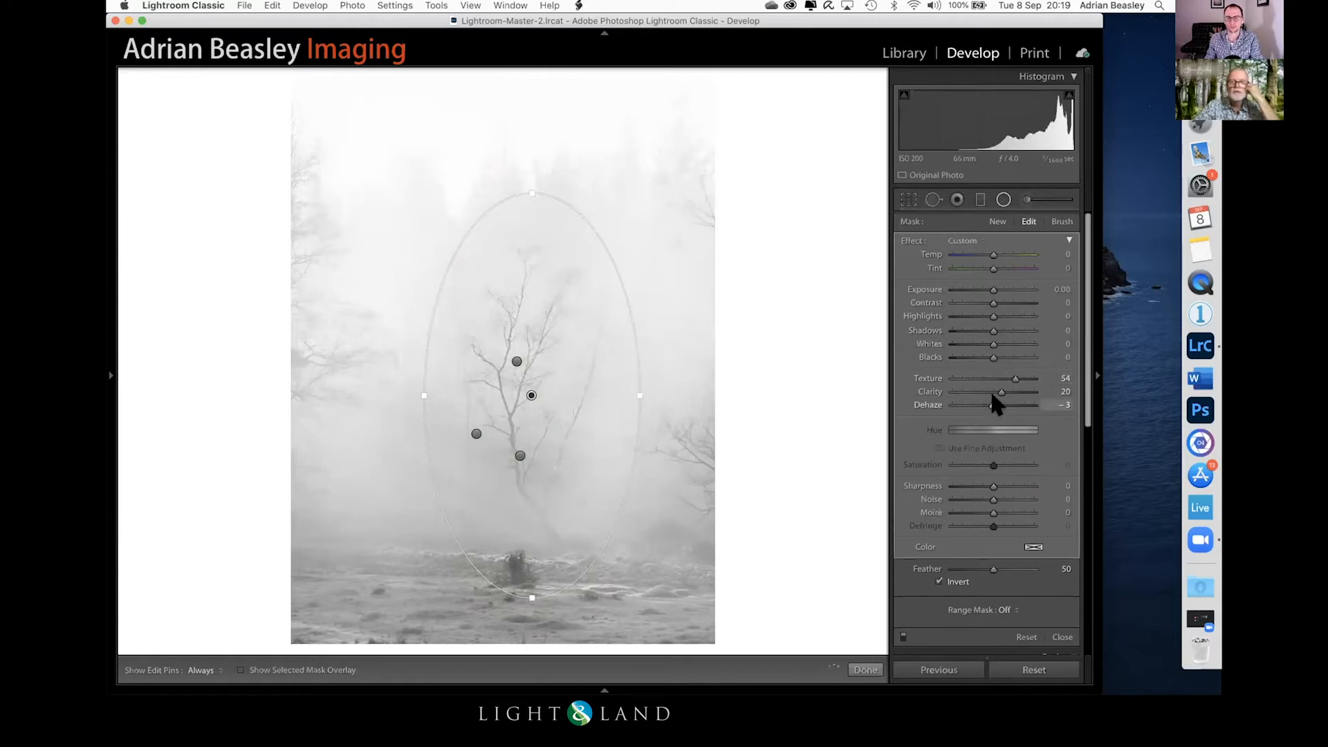
drag(987, 352, 982, 352)
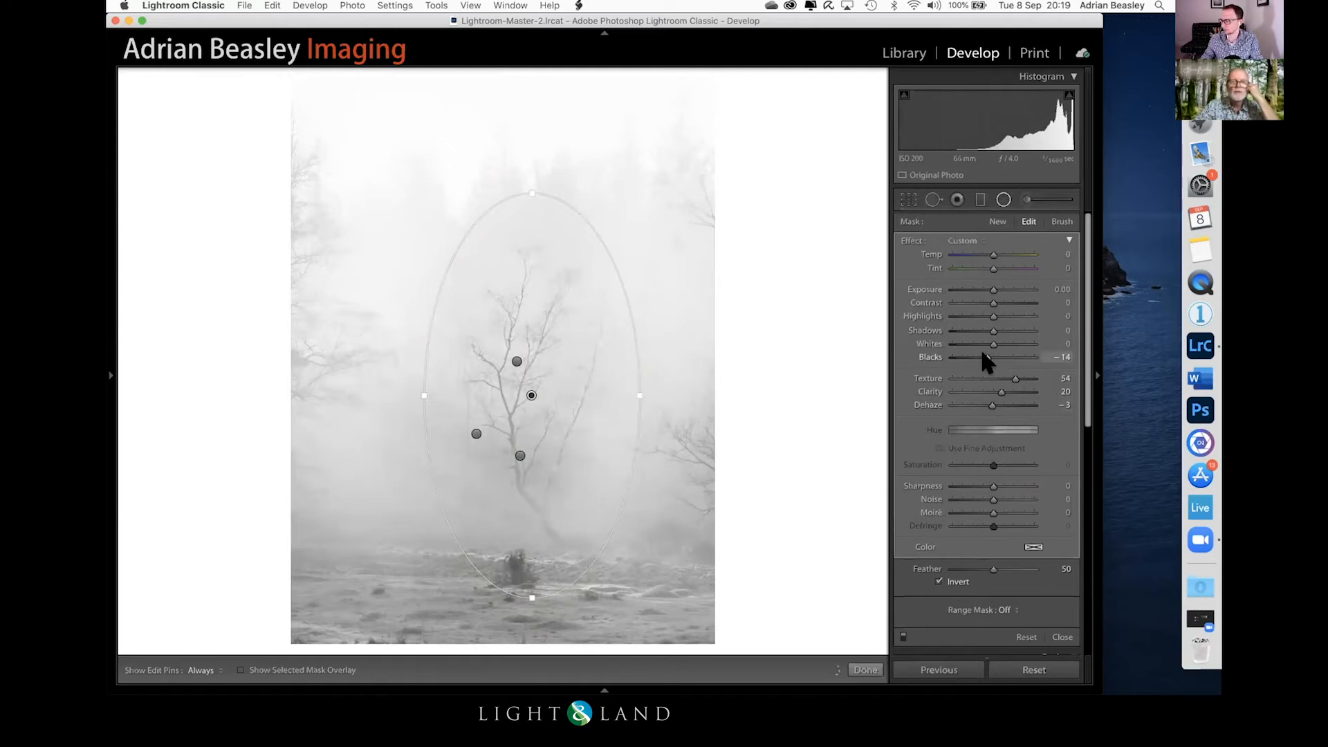
click(861, 670)
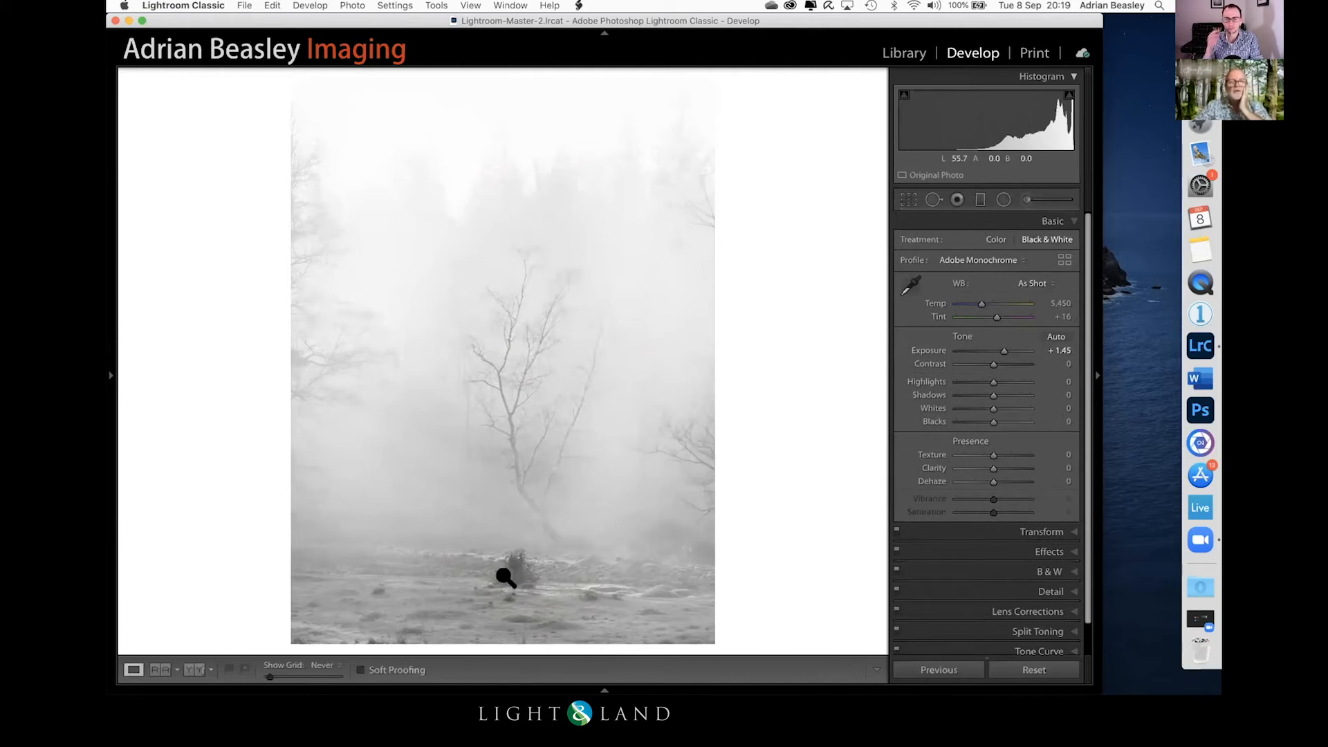
Step: Add a graduated filter rising over the foreground ground up to the bush, with Dehaze at -29
click(980, 198)
drag(471, 596, 471, 544)
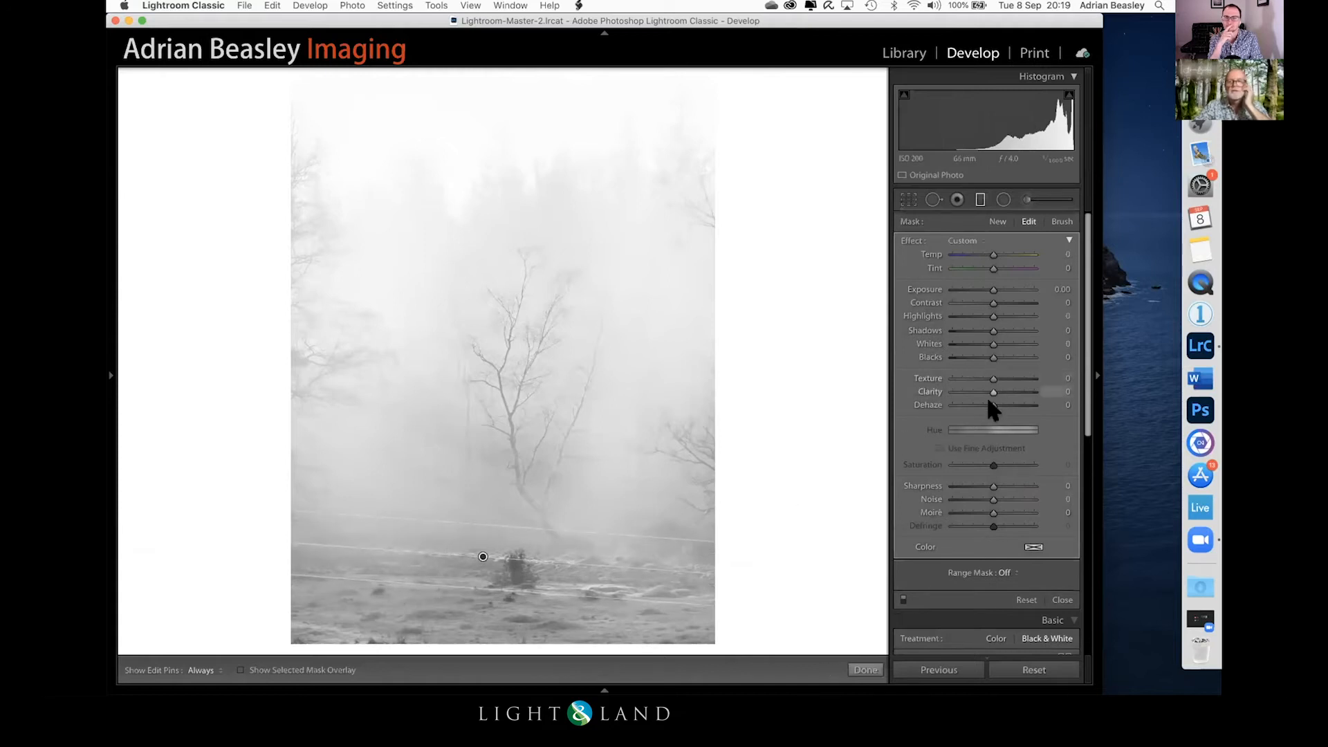
drag(988, 406, 981, 413)
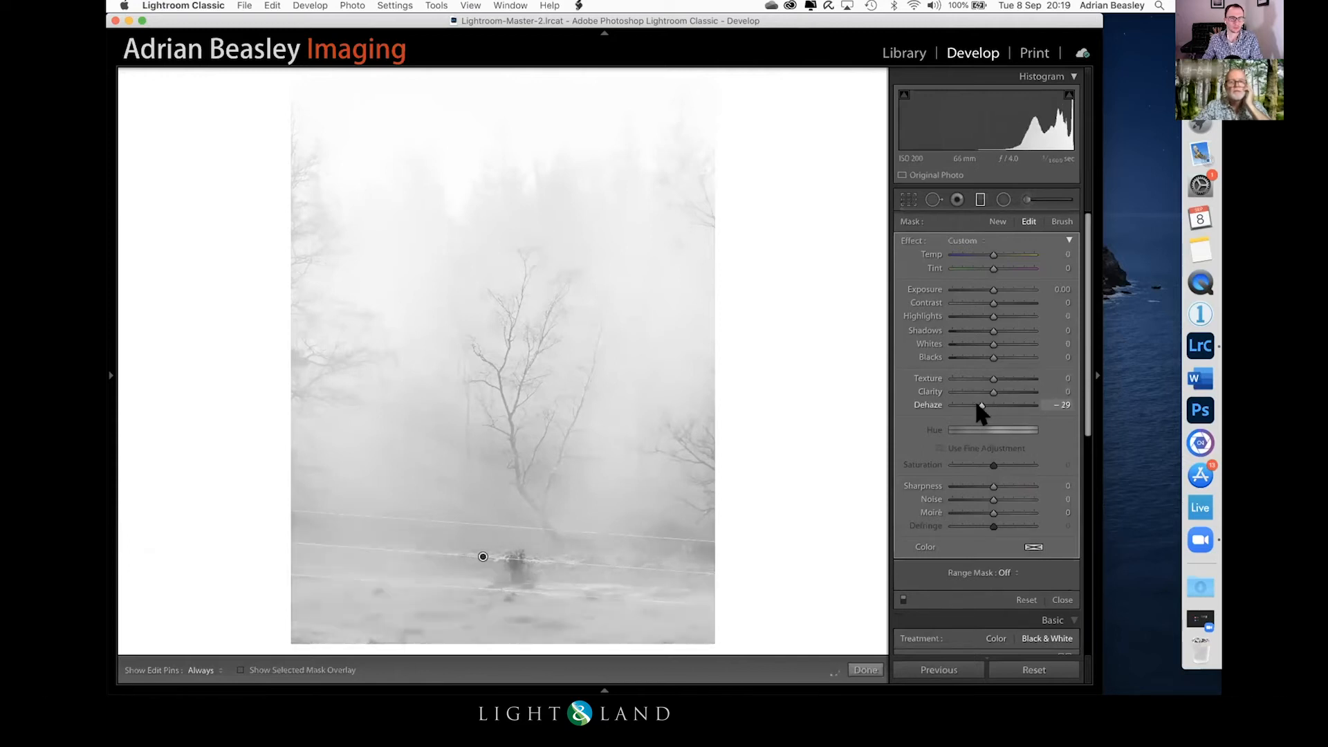
click(865, 670)
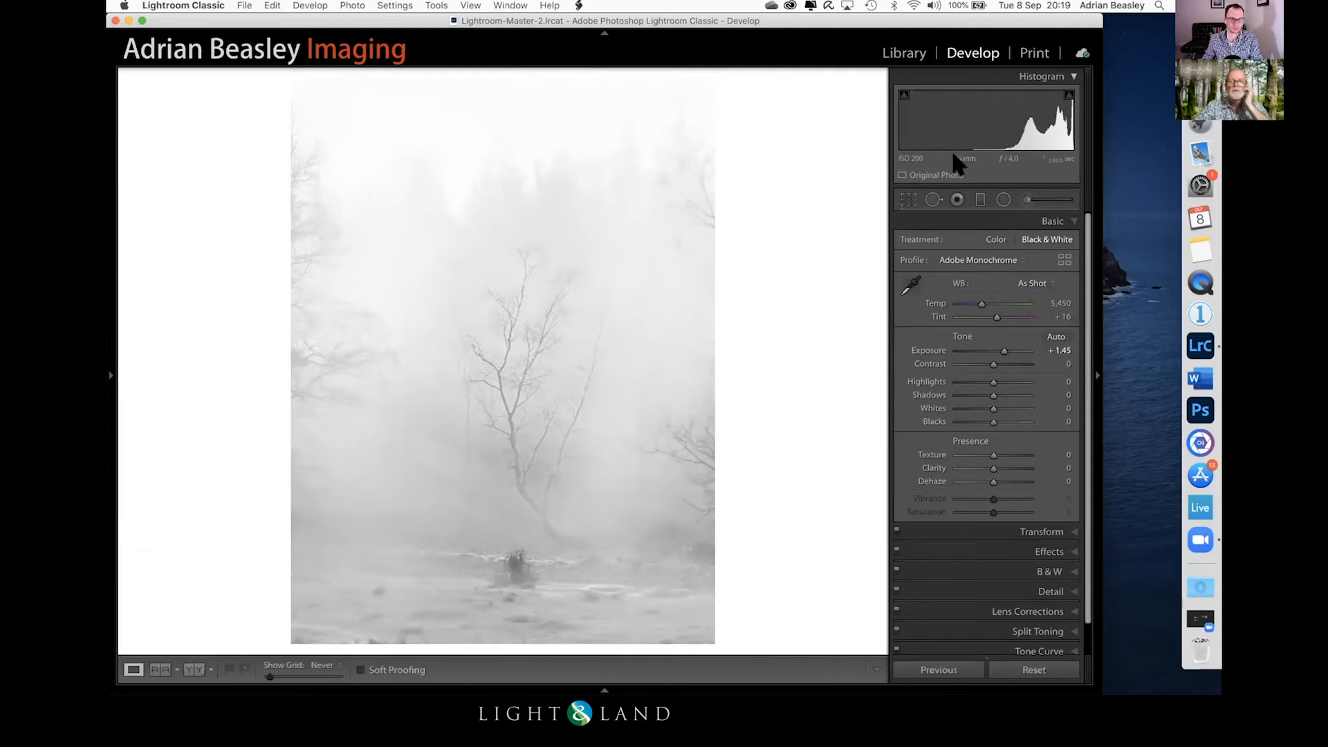
Step: Add an inverted radial filter over the bare branches at the photo's lower right edge and set its Dehaze to -14
click(1004, 199)
drag(708, 468, 789, 323)
drag(703, 468, 691, 462)
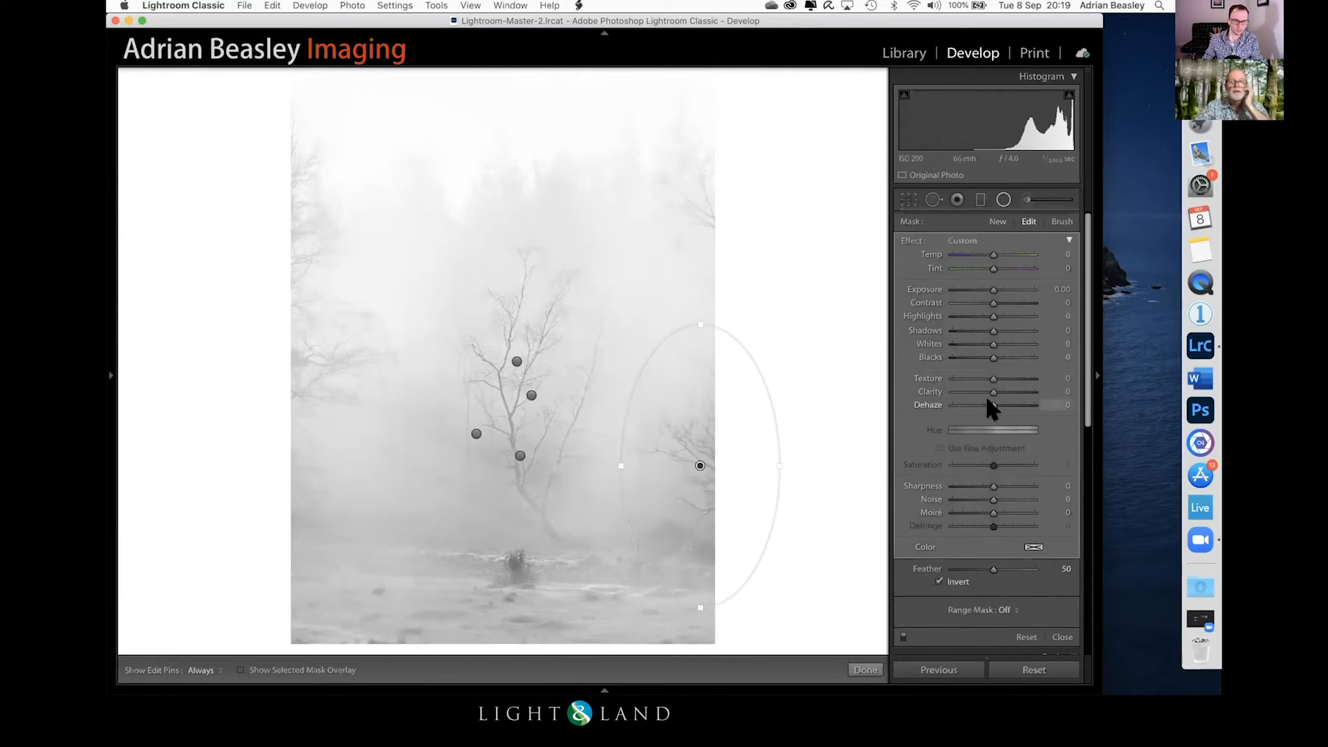
drag(993, 405, 982, 400)
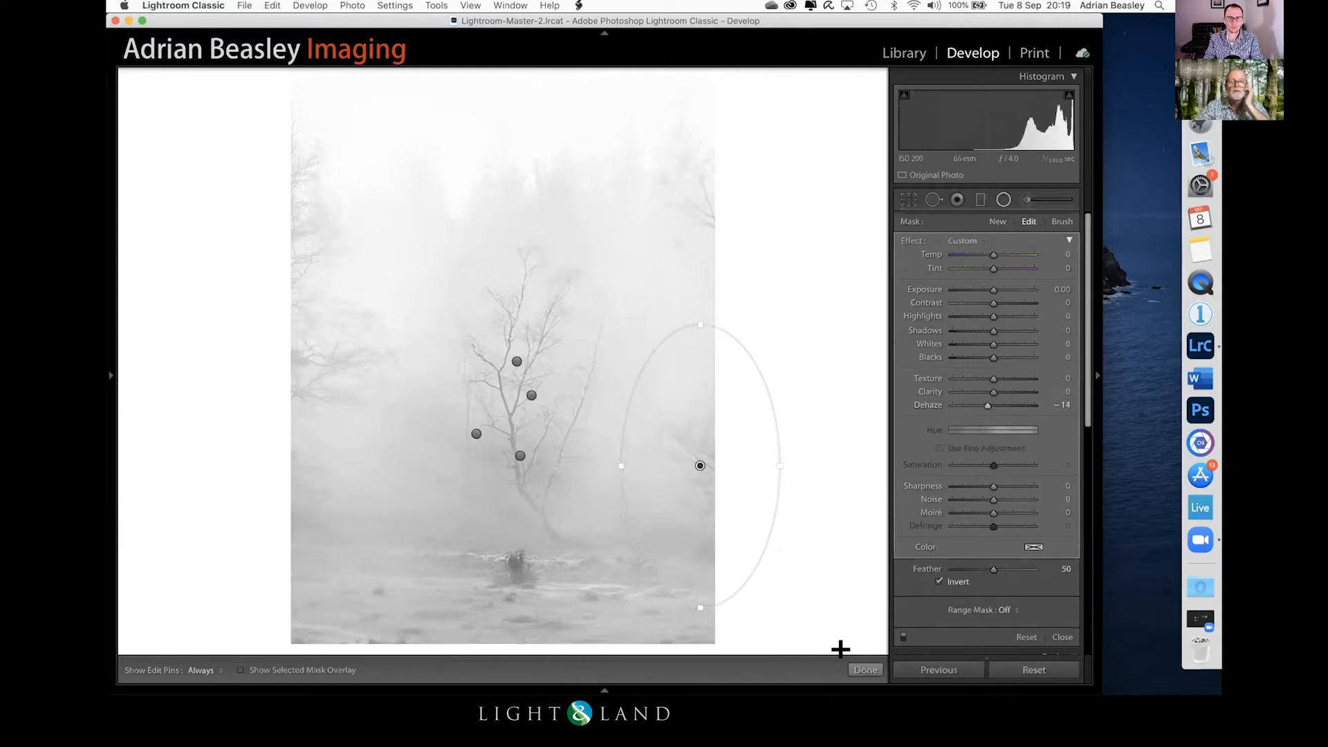
click(865, 670)
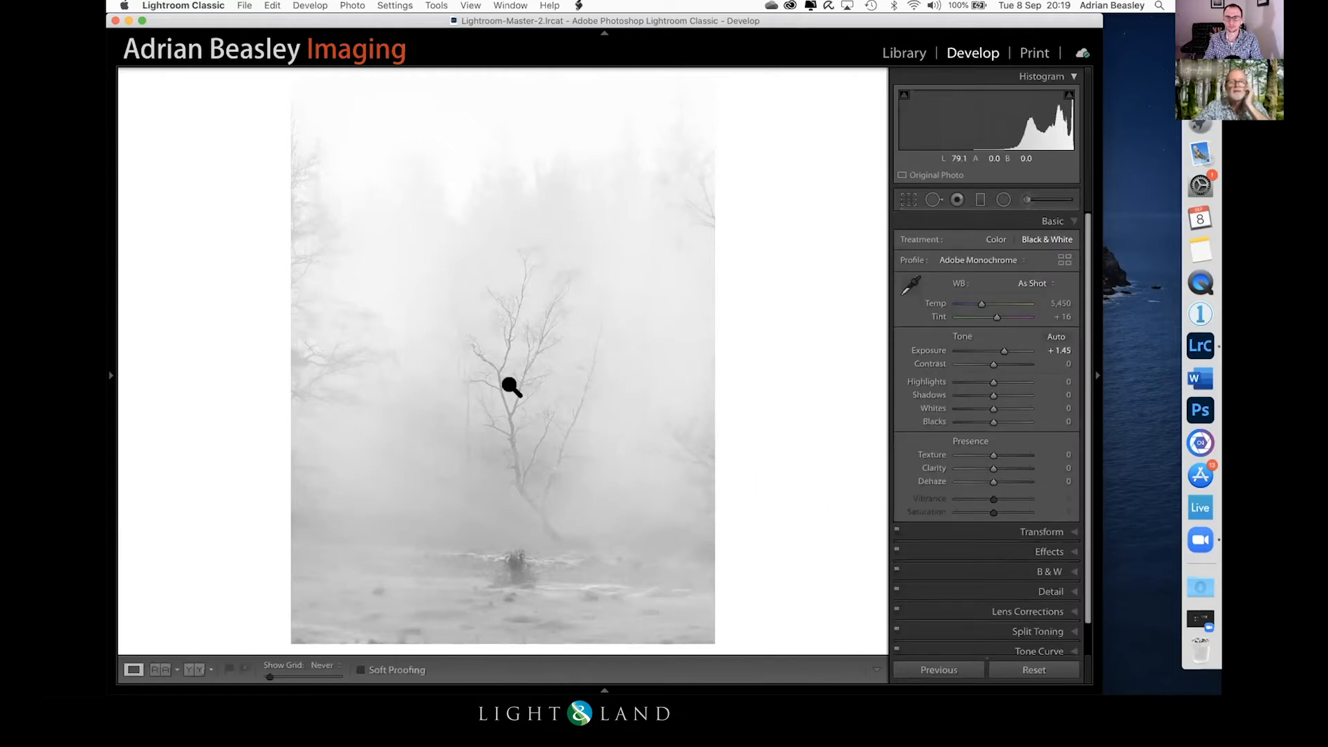
Step: Add a tall inverted radial filter over the trees along the photo's left edge with Dehaze at 2
click(1003, 200)
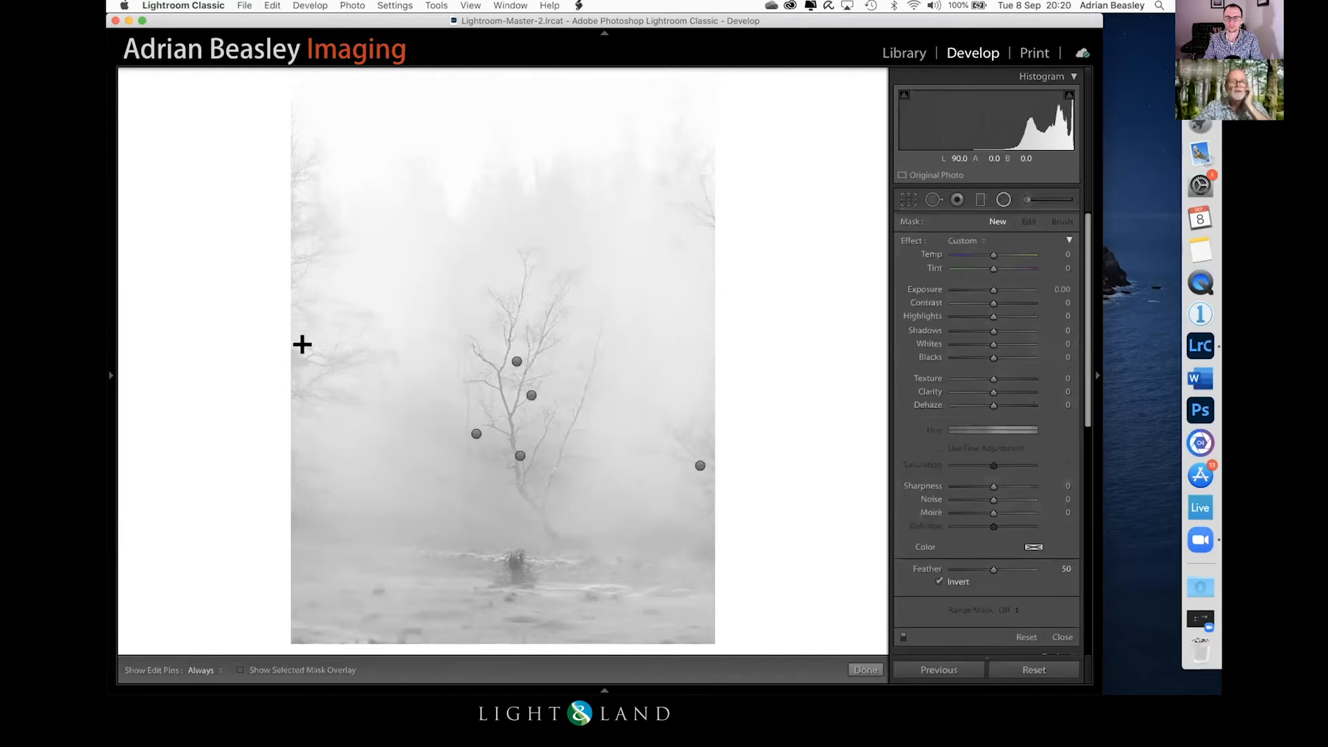
drag(299, 375, 385, 65)
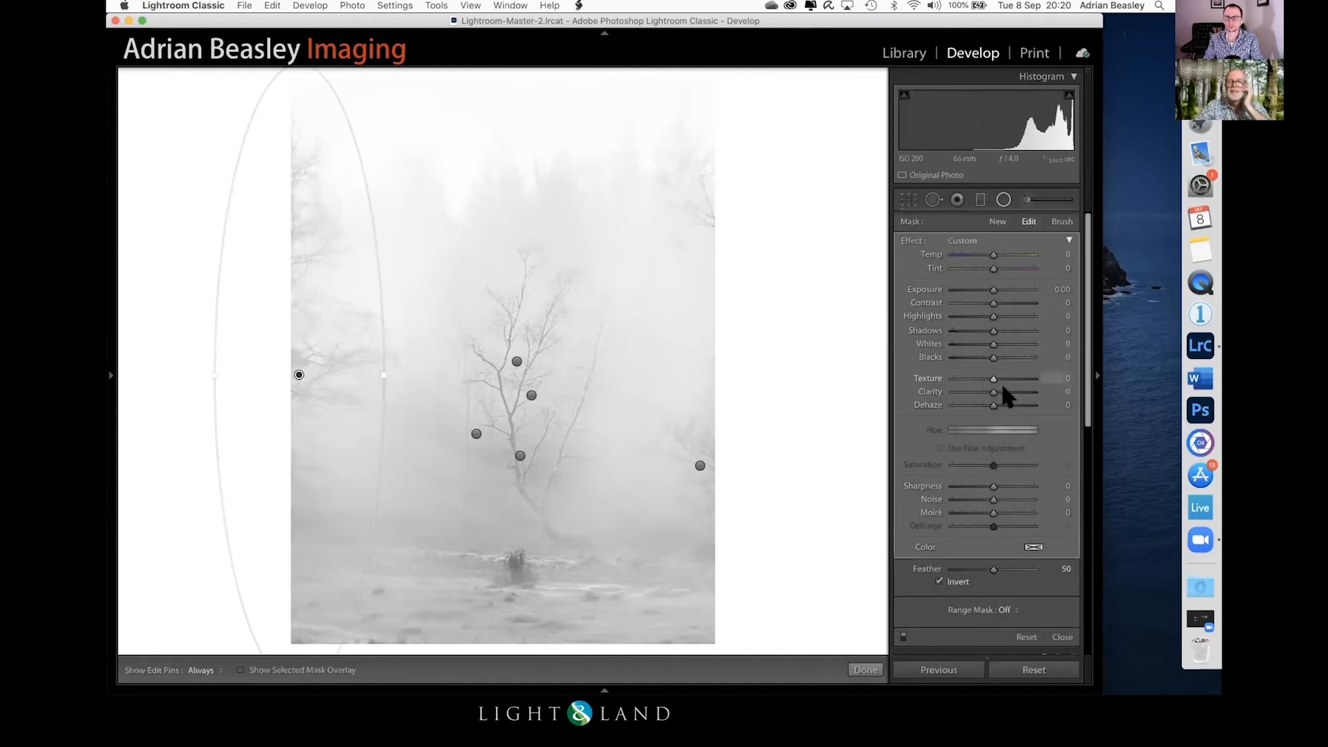
click(987, 401)
drag(985, 399, 988, 400)
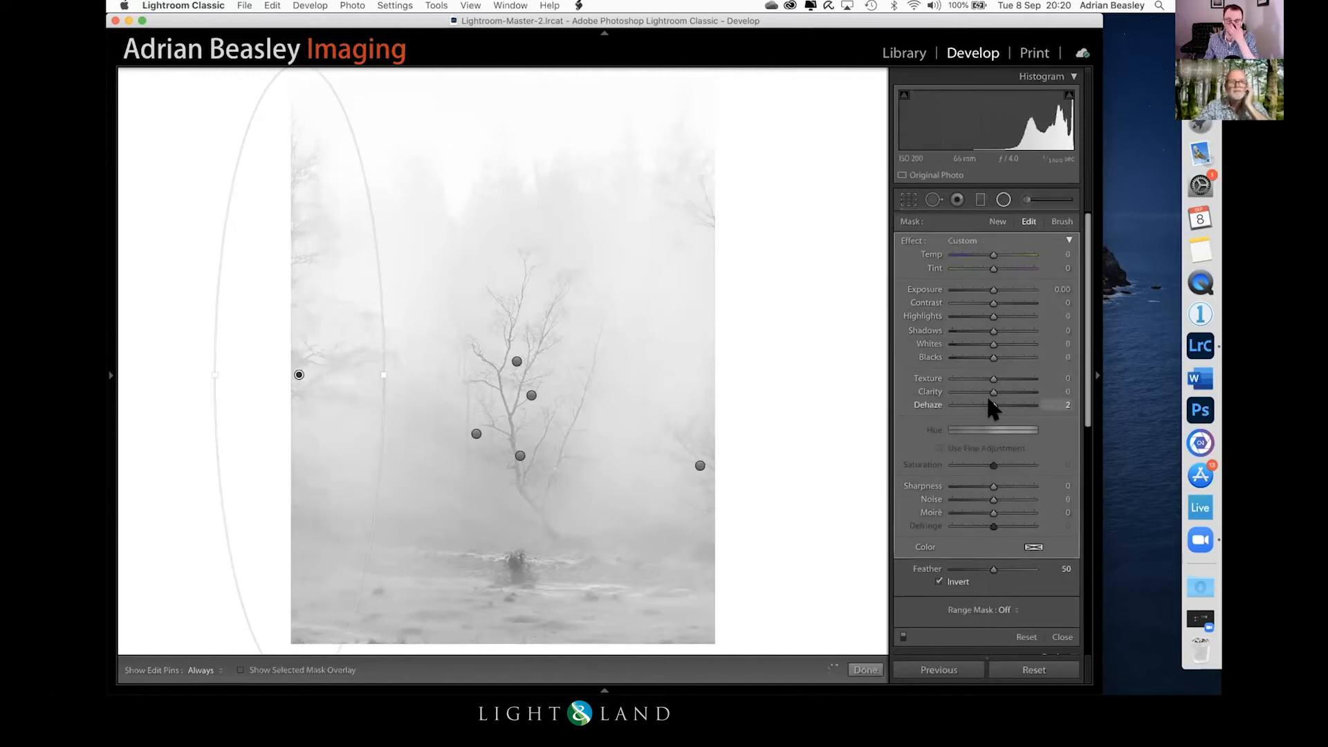
click(865, 669)
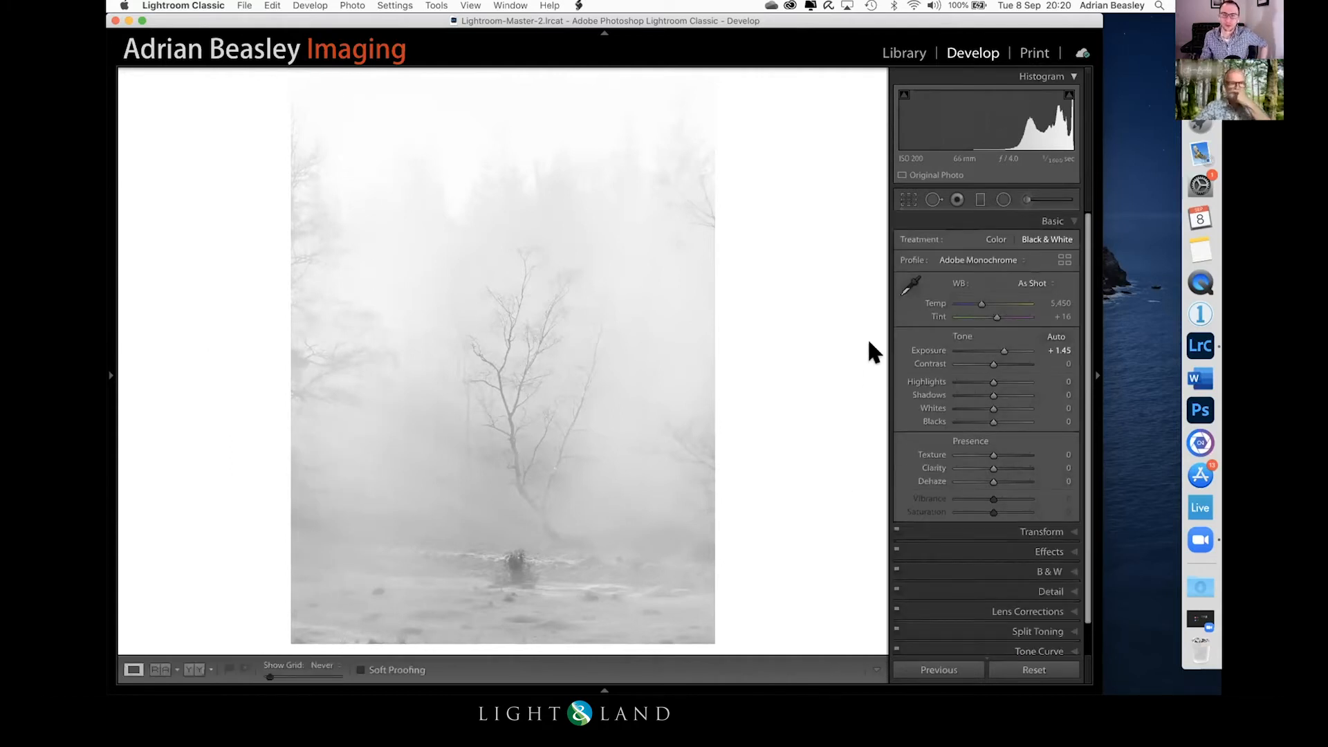
Step: Compare the black-and-white woodland edit with the original colour photo by switching between before and after
key(backslash)
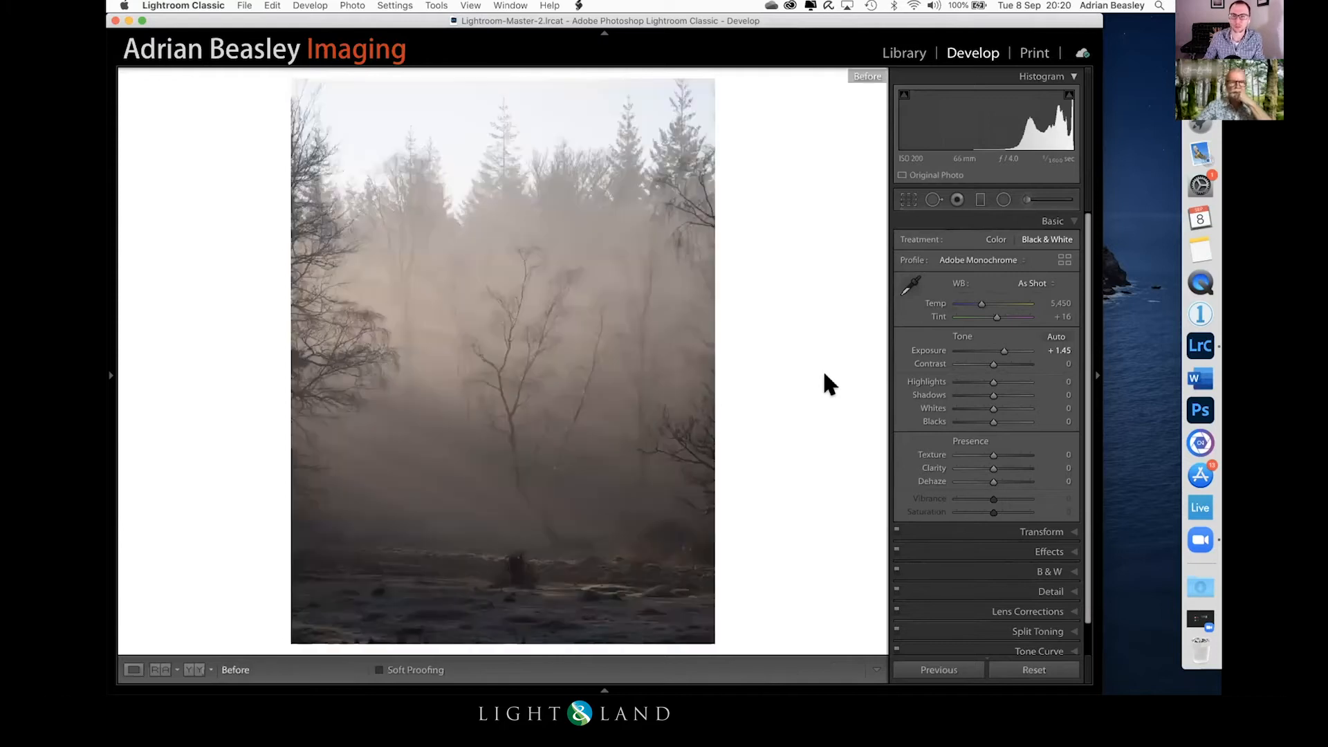
key(backslash)
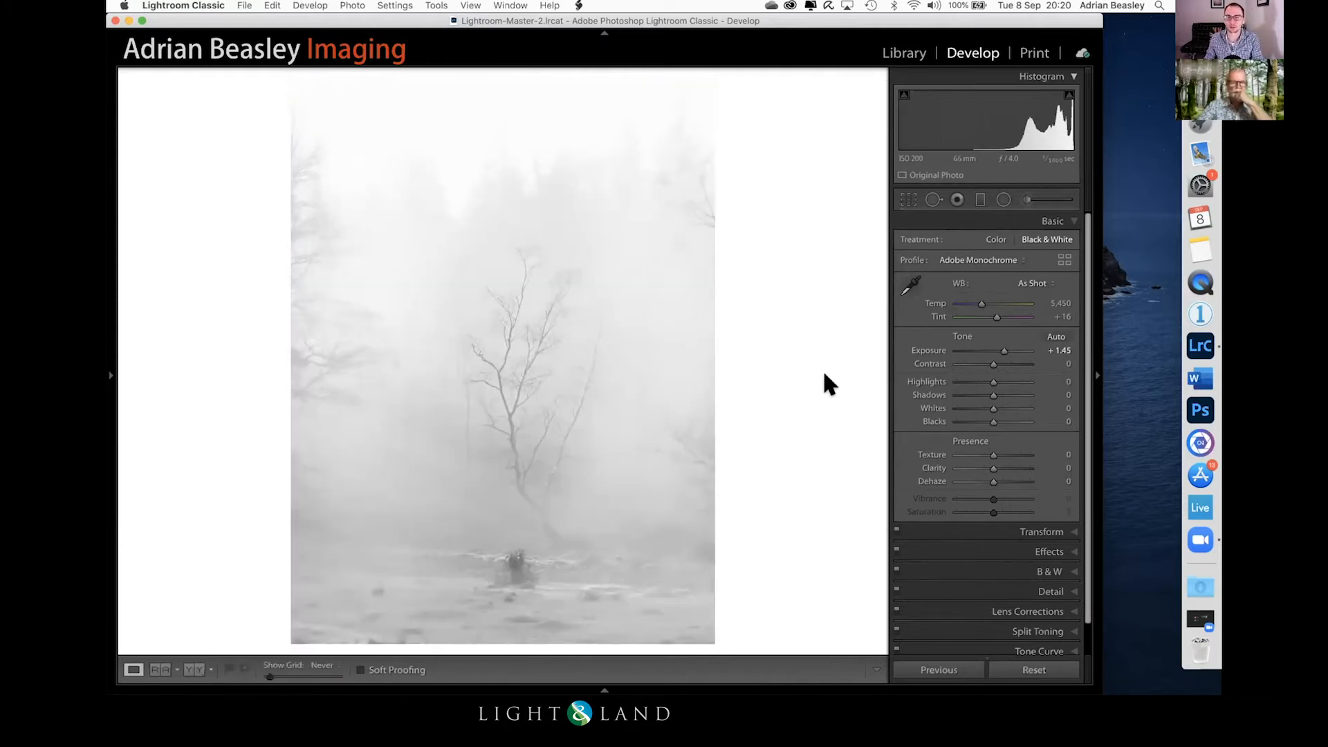
key(backslash)
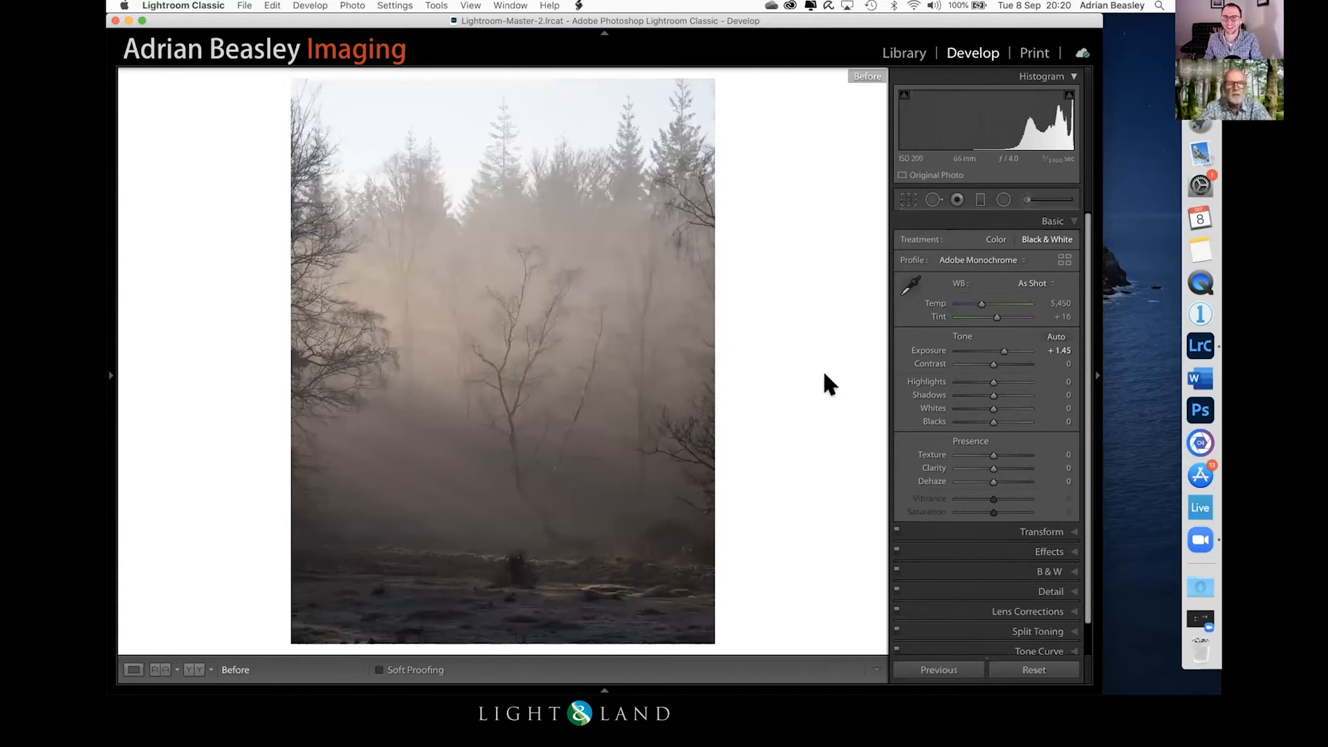
key(backslash)
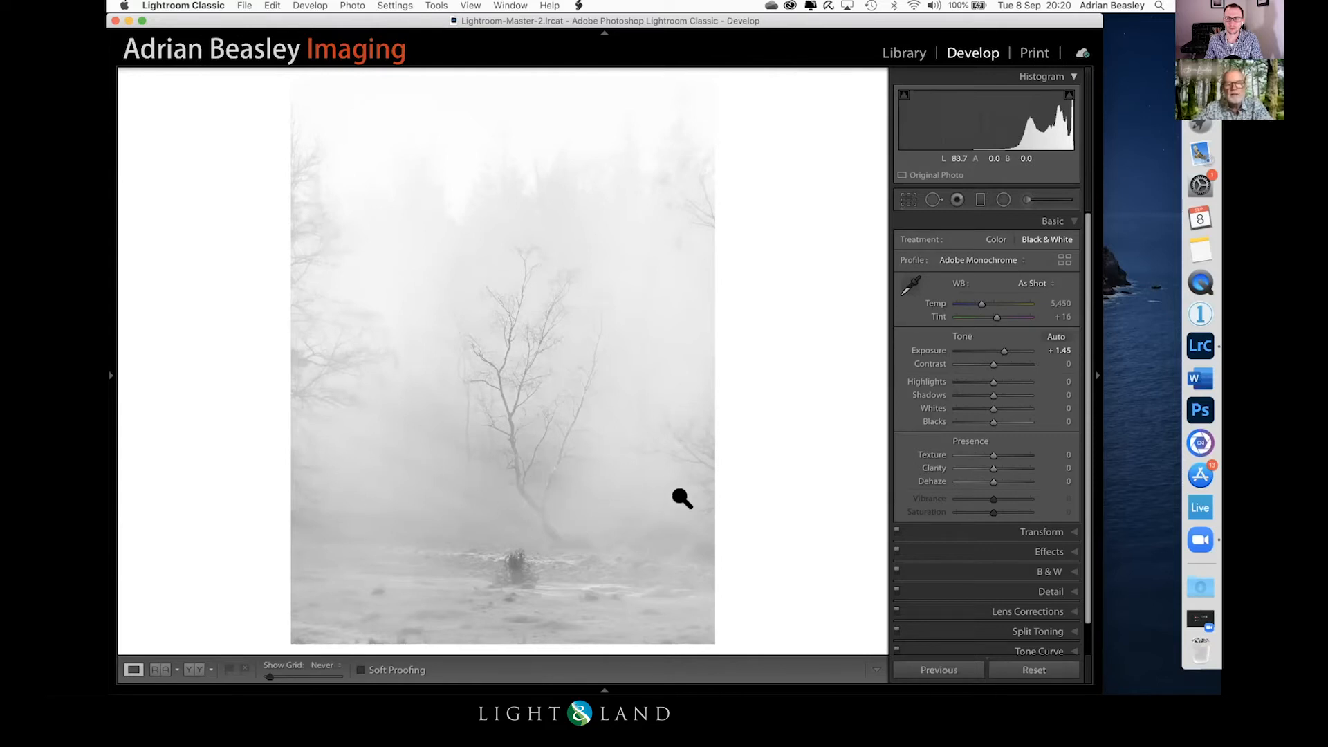
Step: Crop a thin strip off the bottom of the woodland photo and apply the crop
click(909, 201)
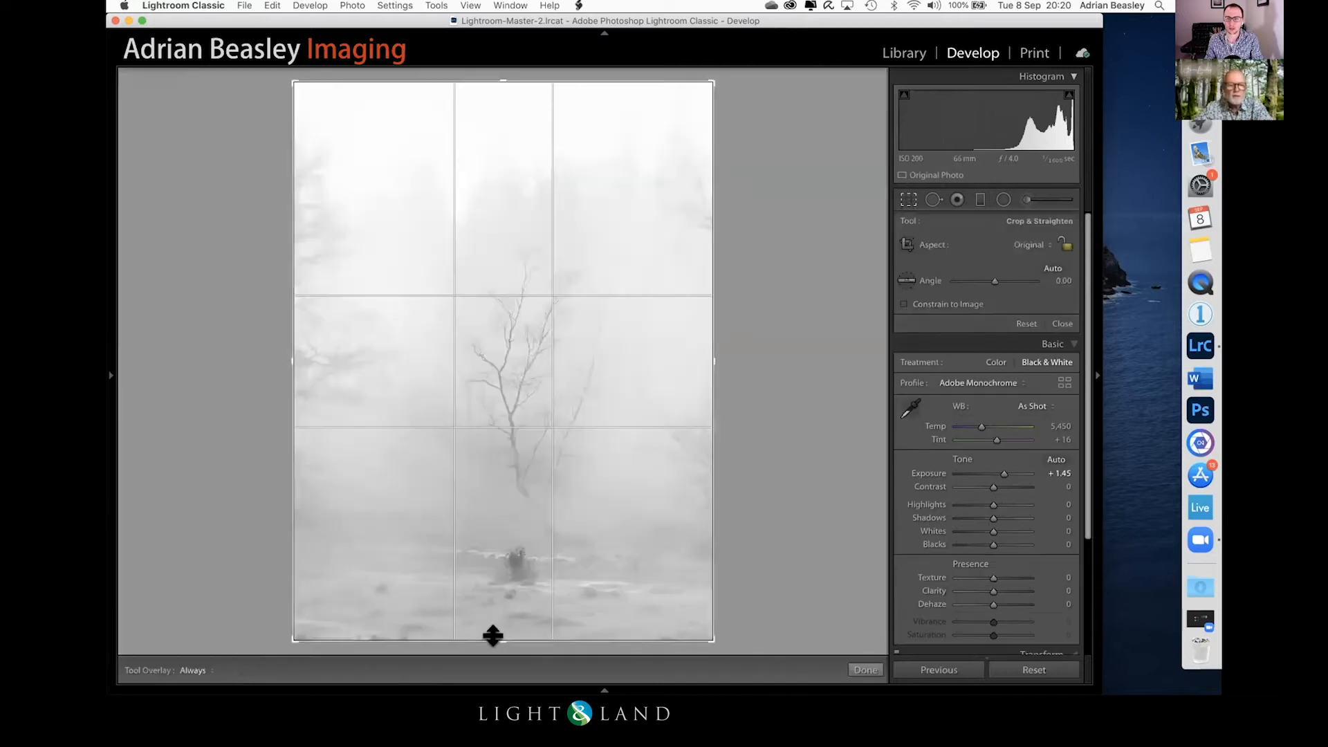
drag(496, 631, 496, 624)
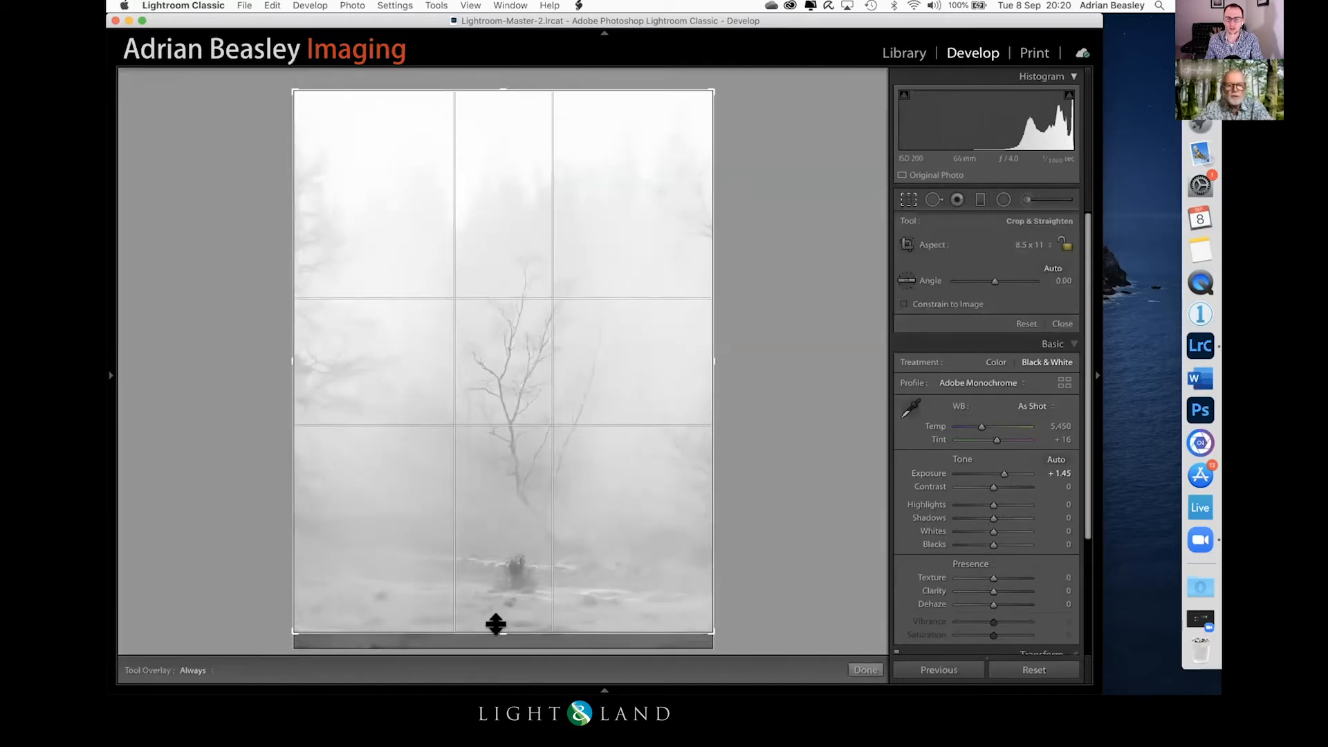
key(Return)
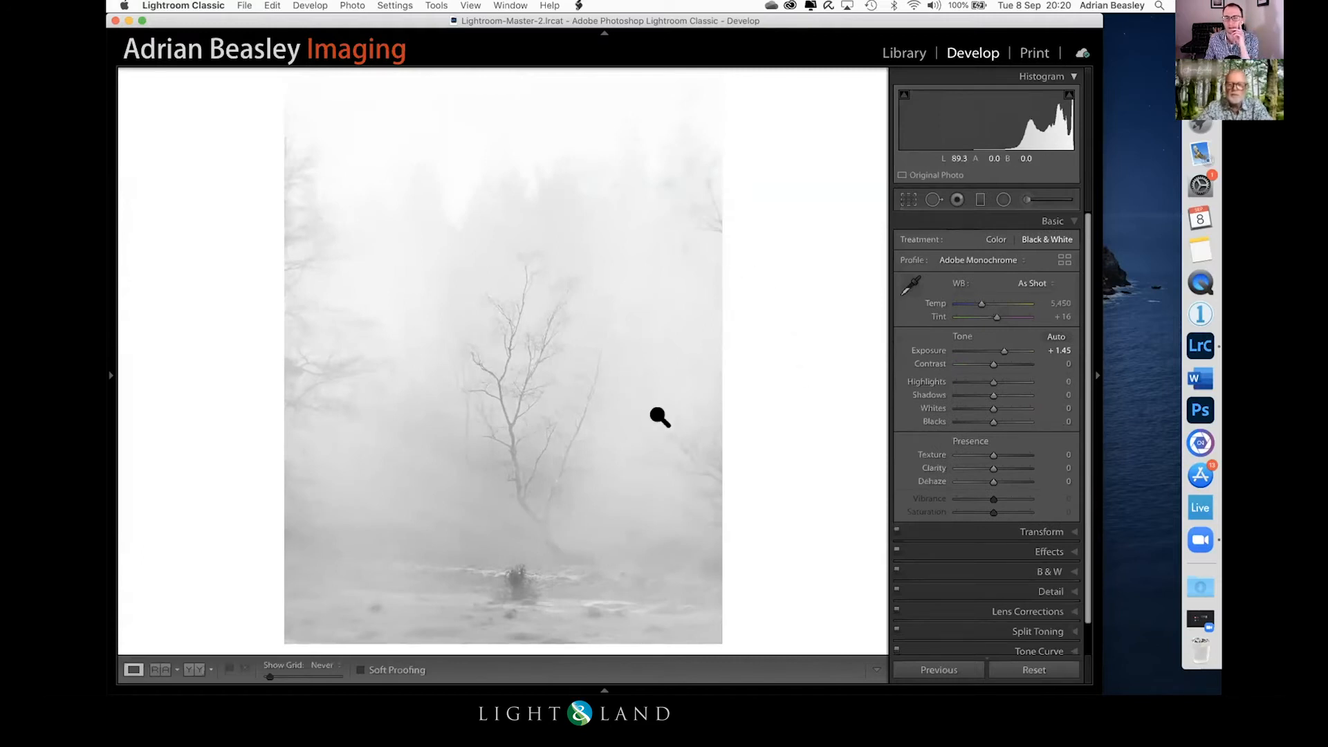
Step: Compare the cropped black-and-white edit with the original, first by toggling views and finally with before and after side by side
key(backslash)
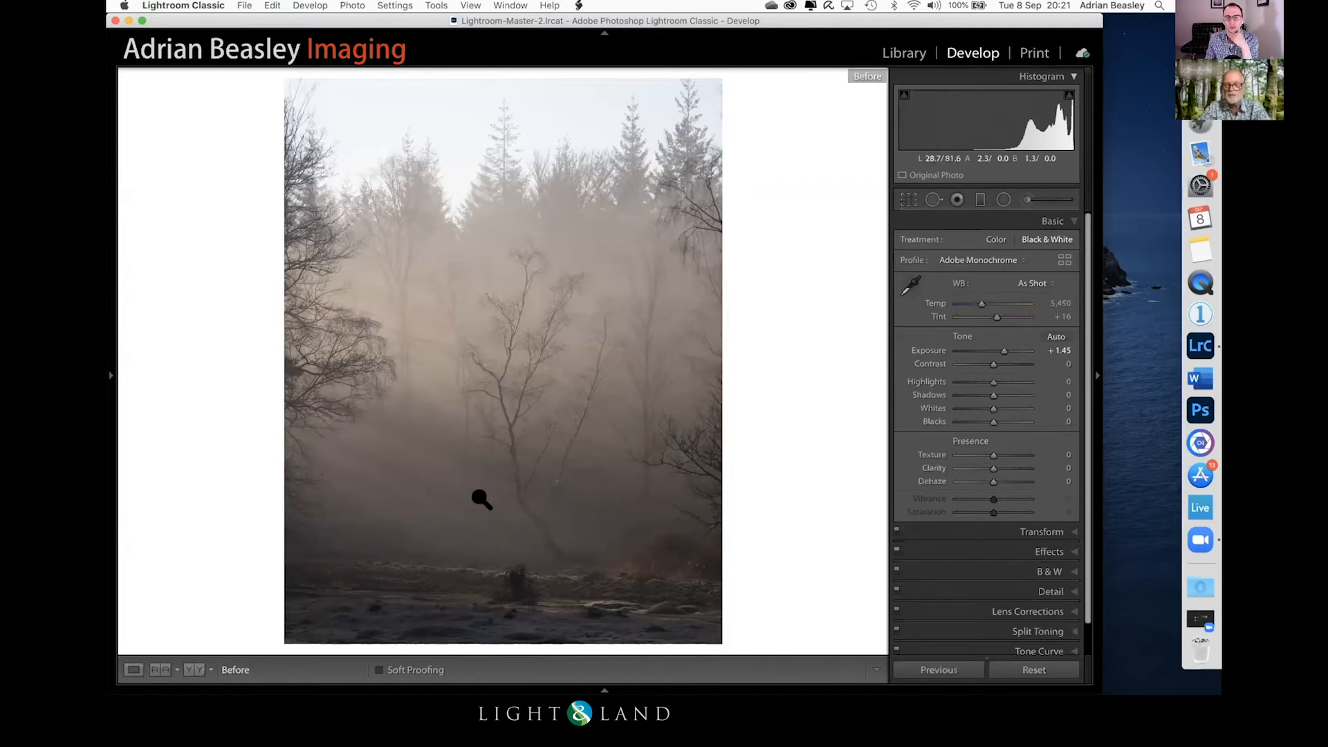
key(backslash)
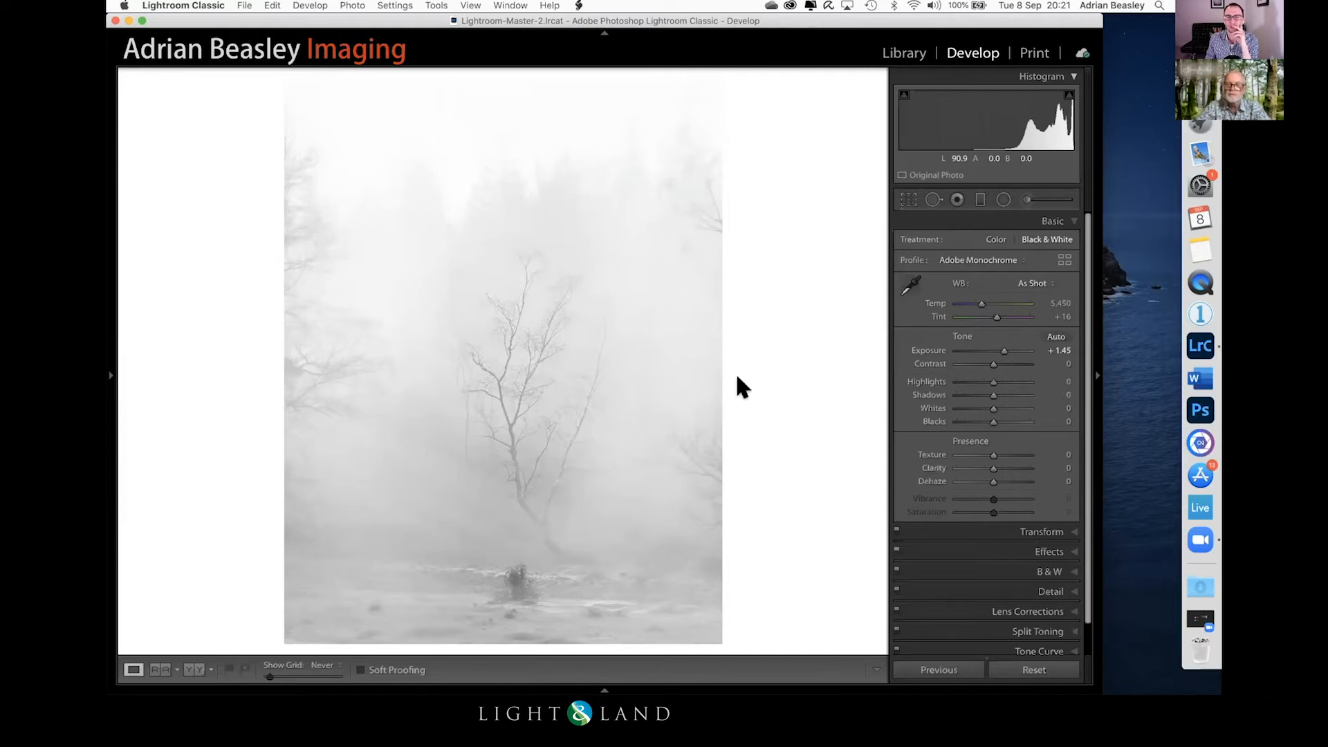
key(backslash)
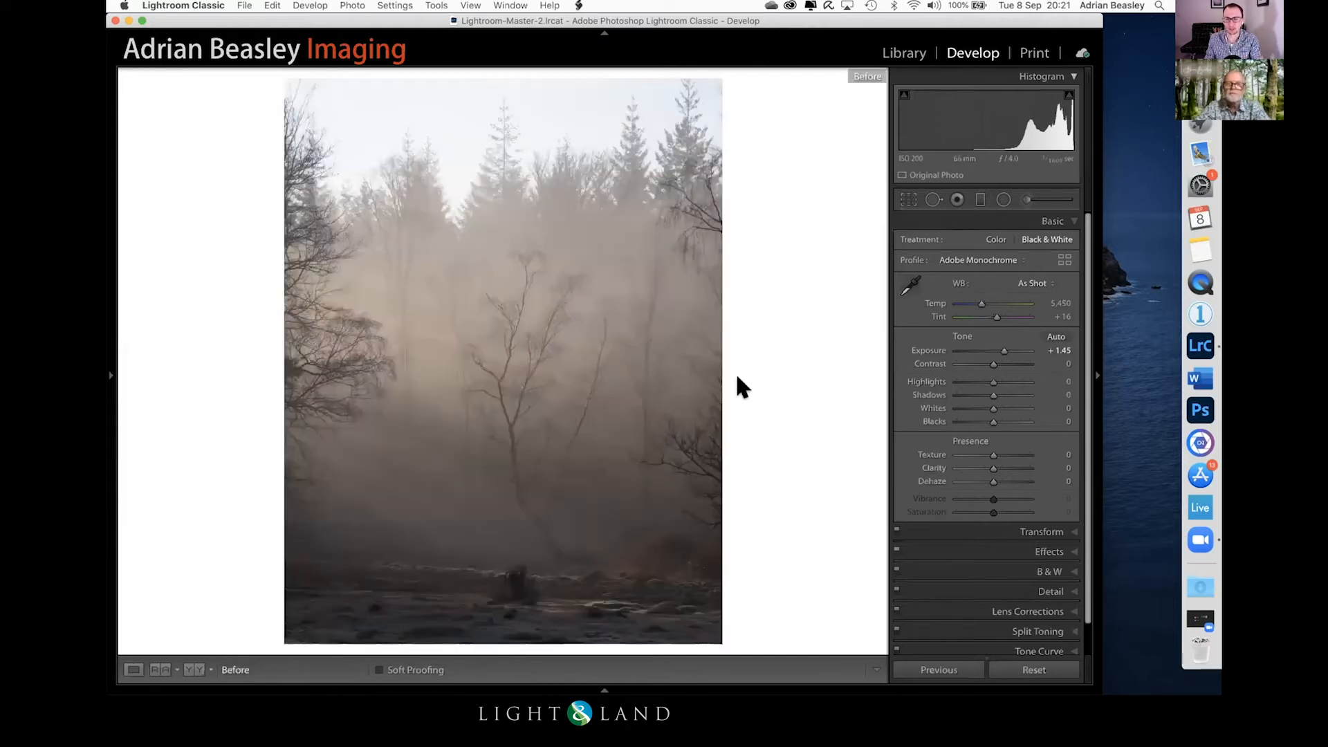
key(y)
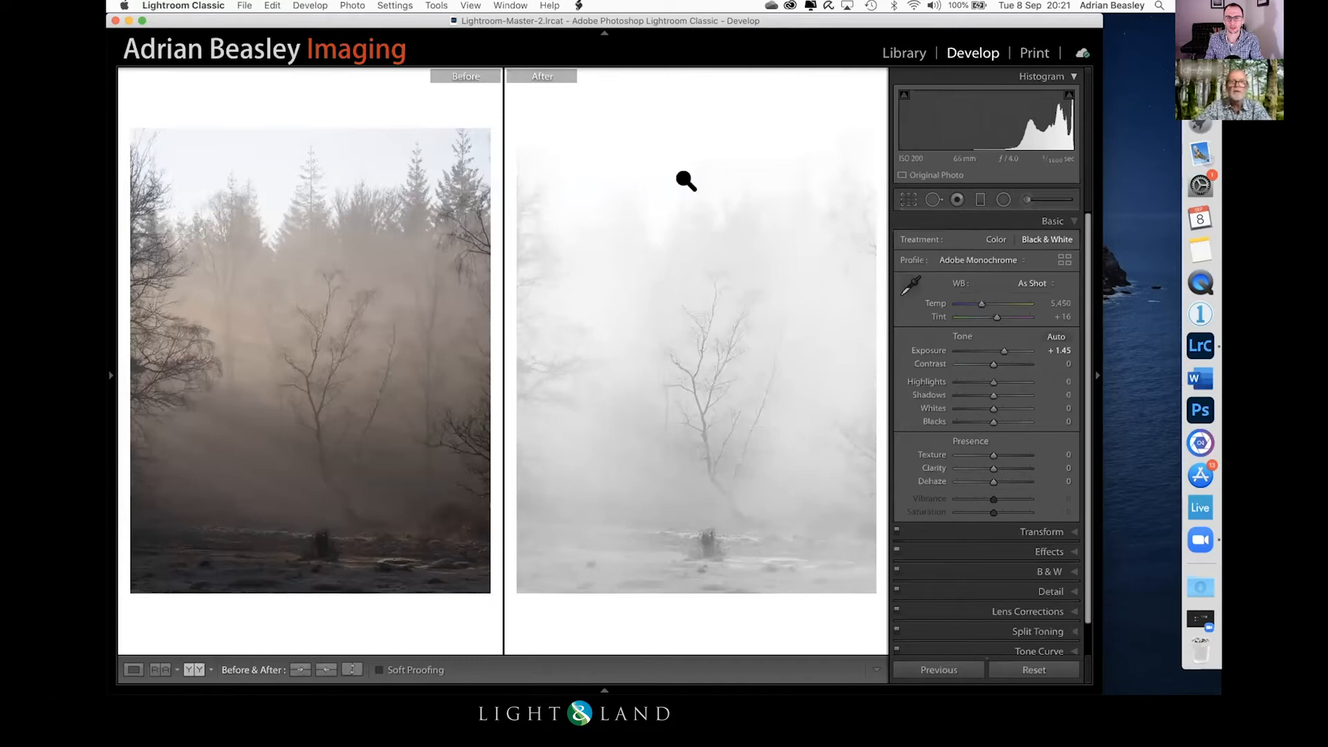
click(772, 32)
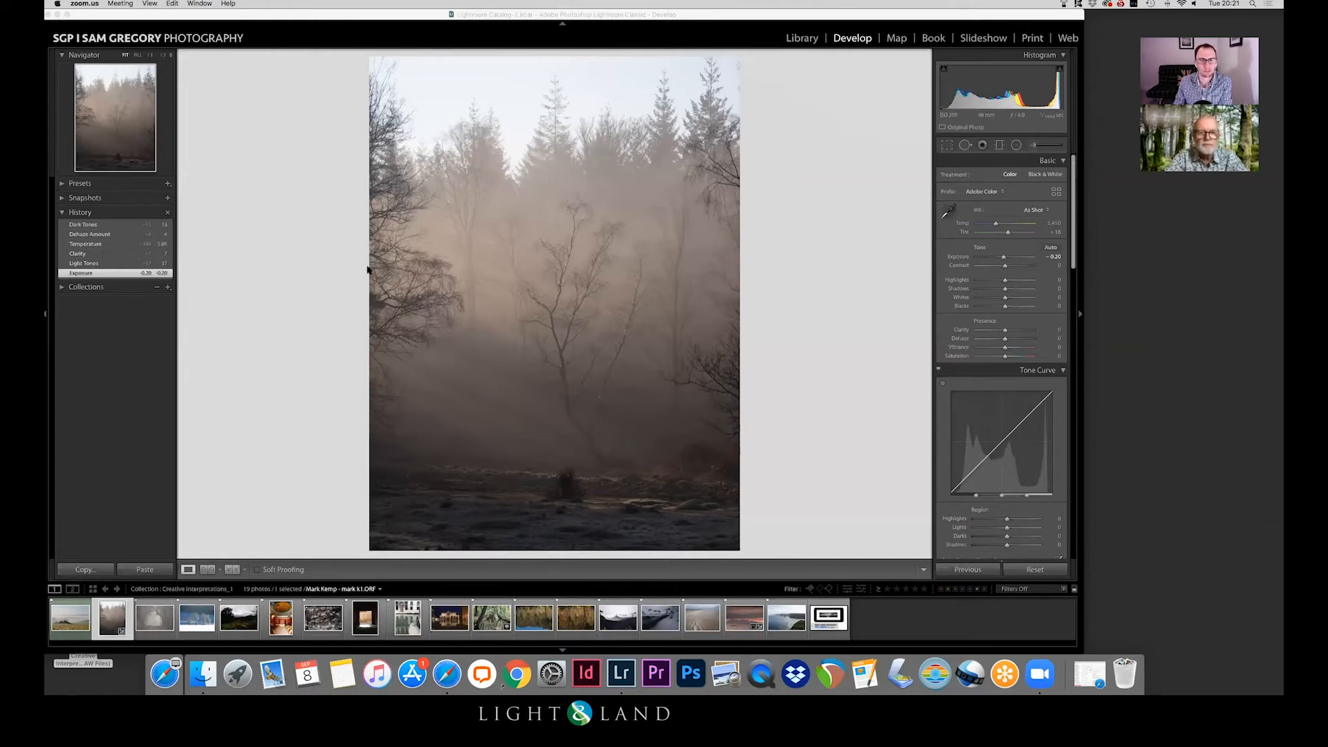
Step: Step the colour woodland version forward through its edit history: Light Tones, Clarity, Temperature, Dehaze Amount and Dark Tones
click(96, 266)
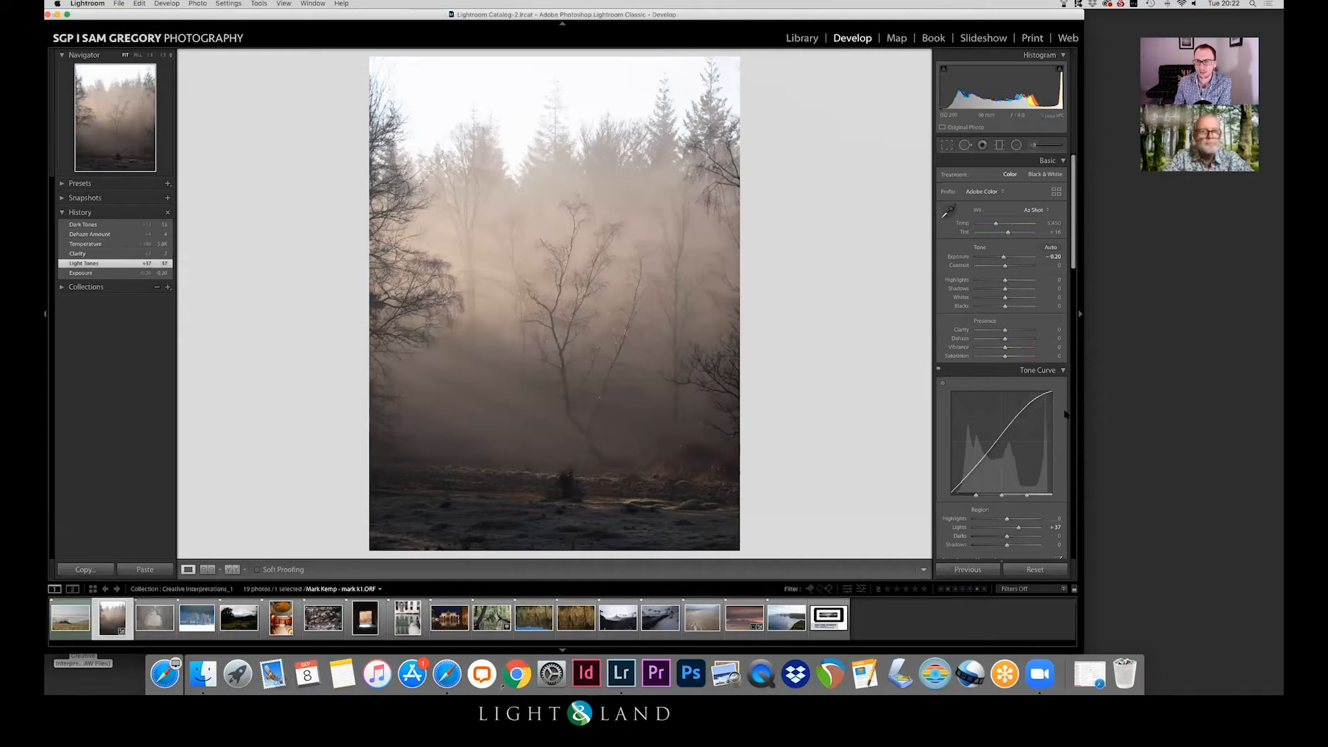
click(104, 255)
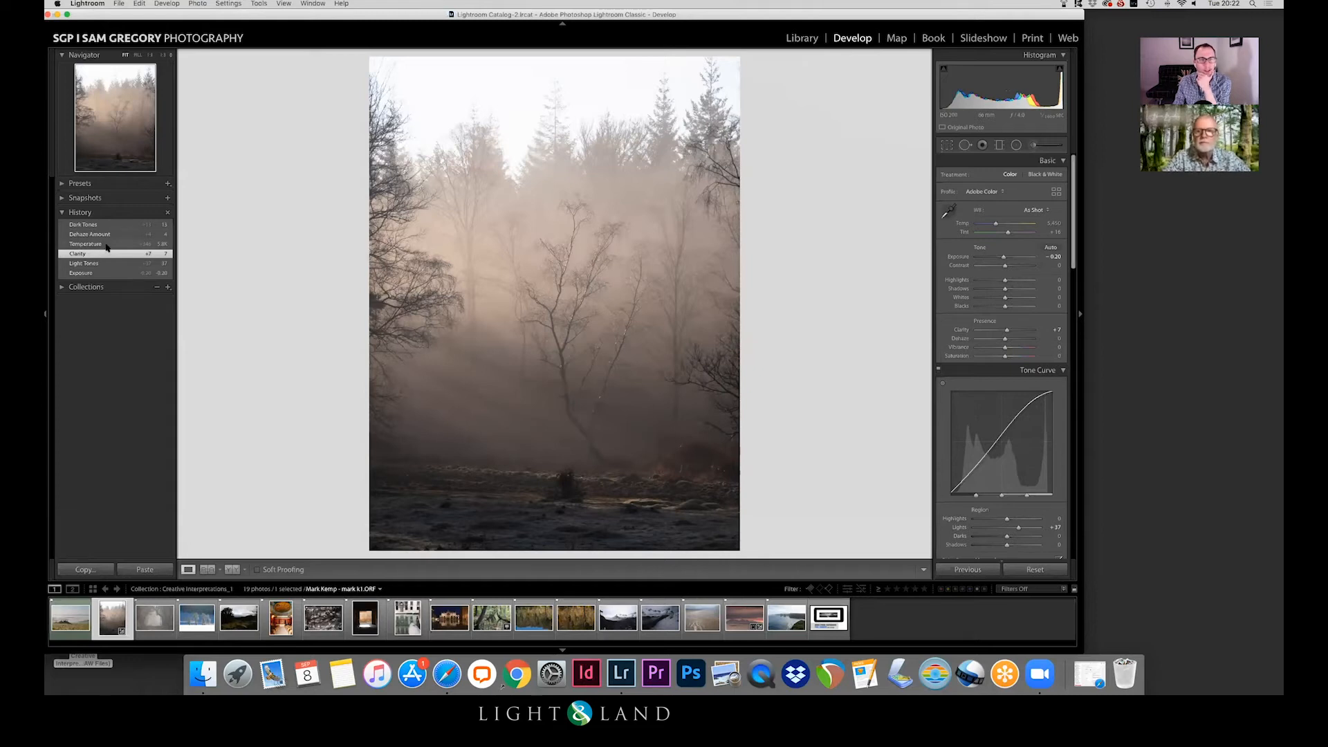
click(107, 246)
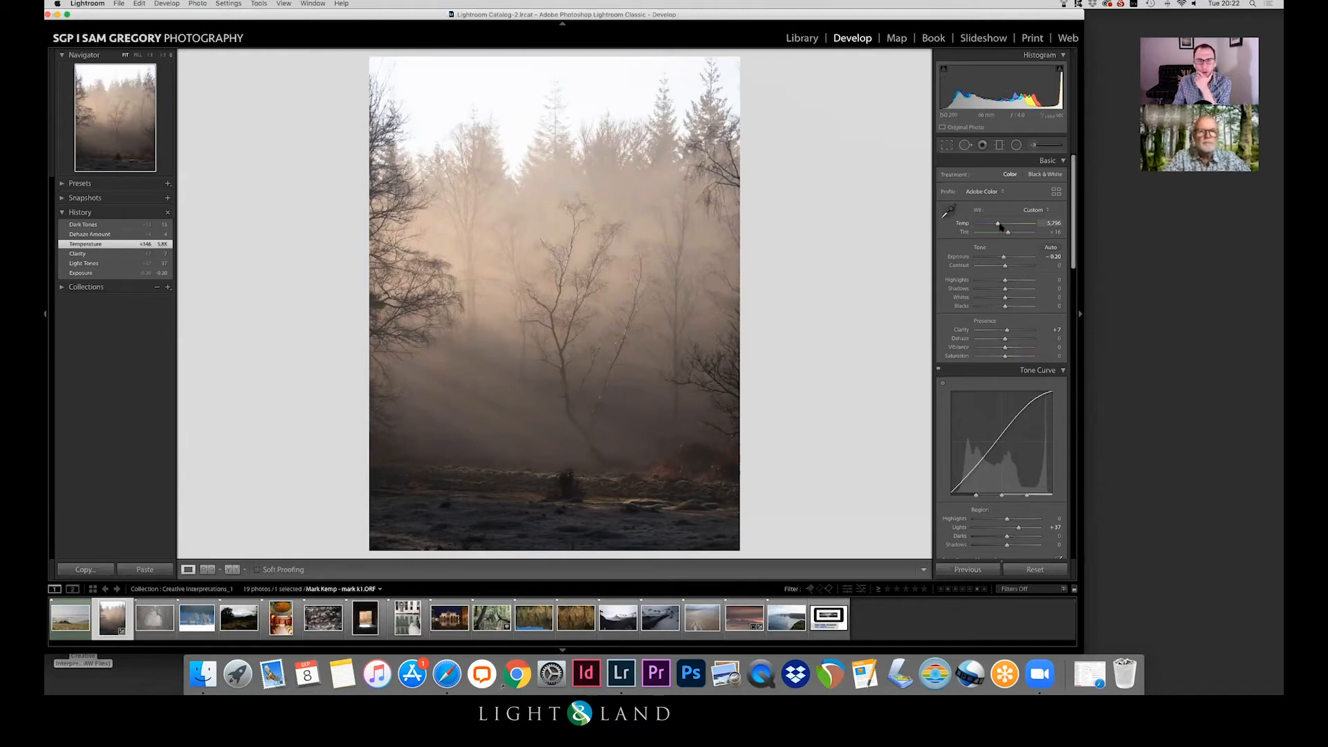
click(97, 235)
click(105, 225)
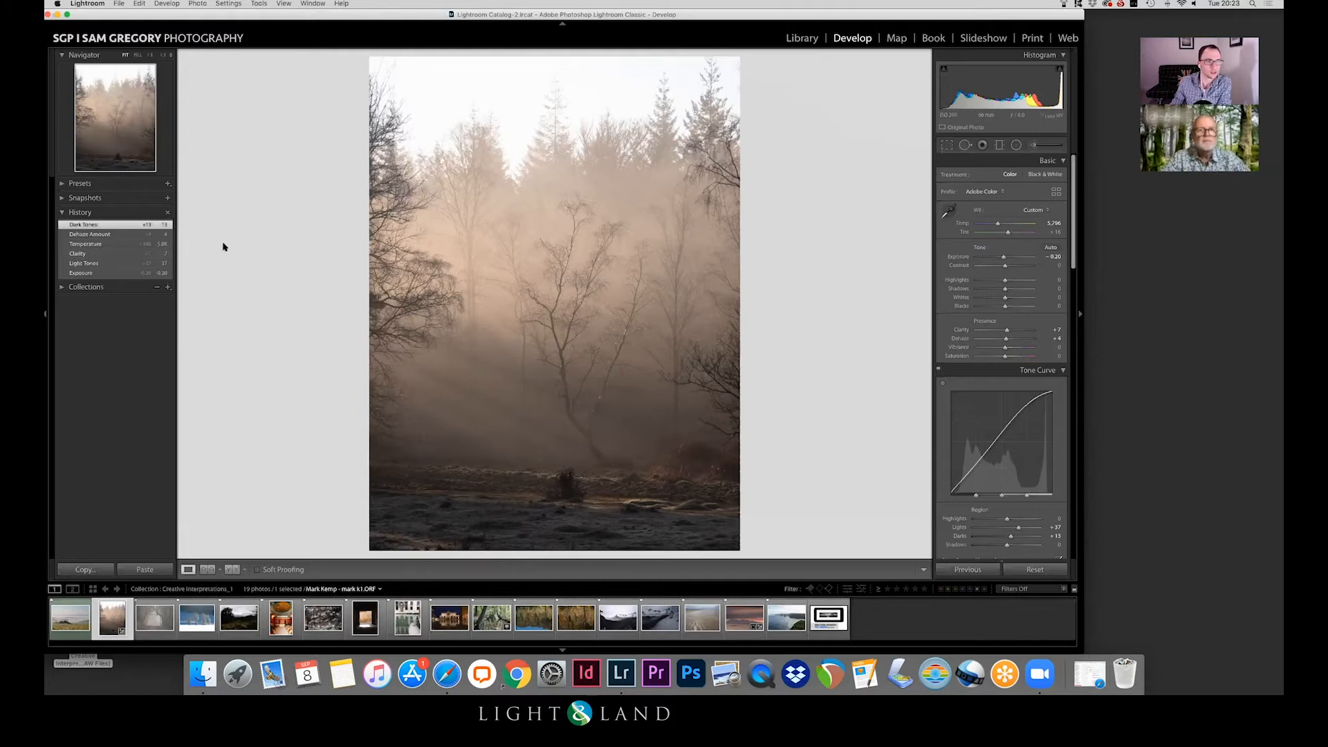
Step: View the colour version's before and after side by side, then return to the single-photo view
key(f)
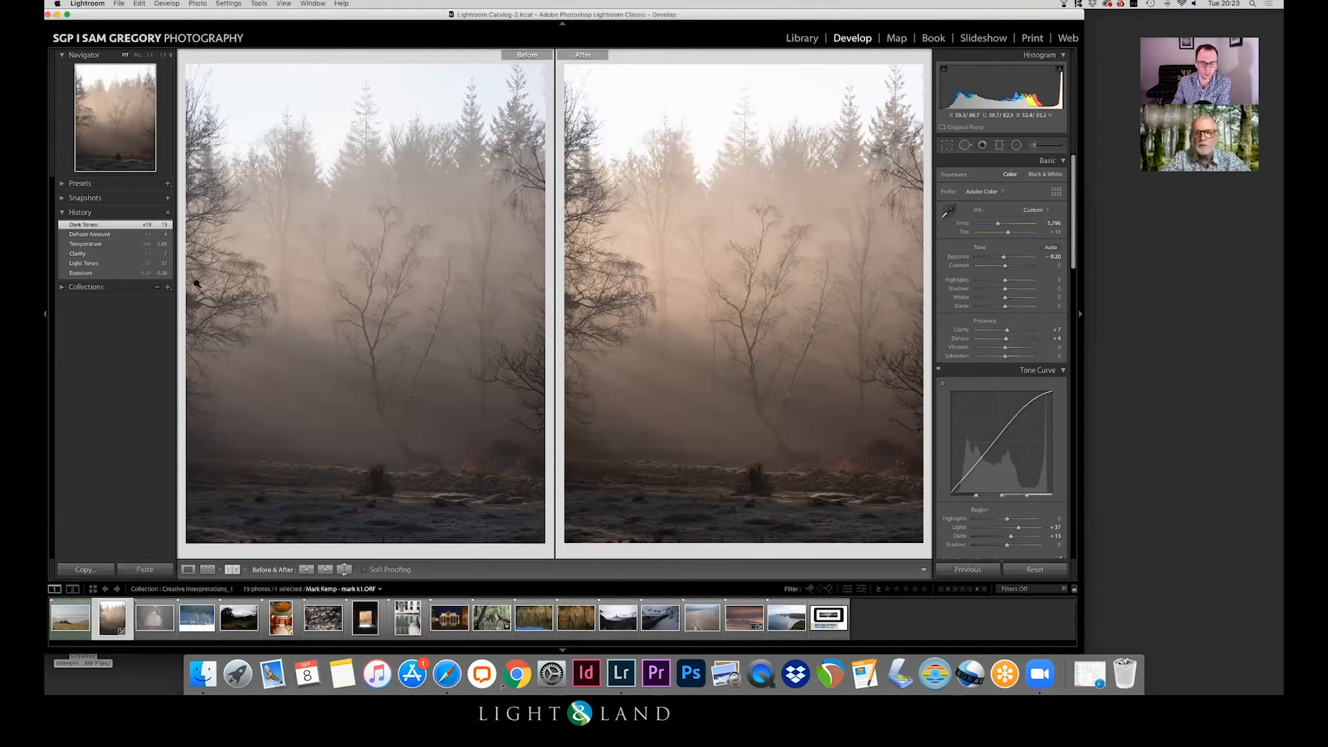
key(y)
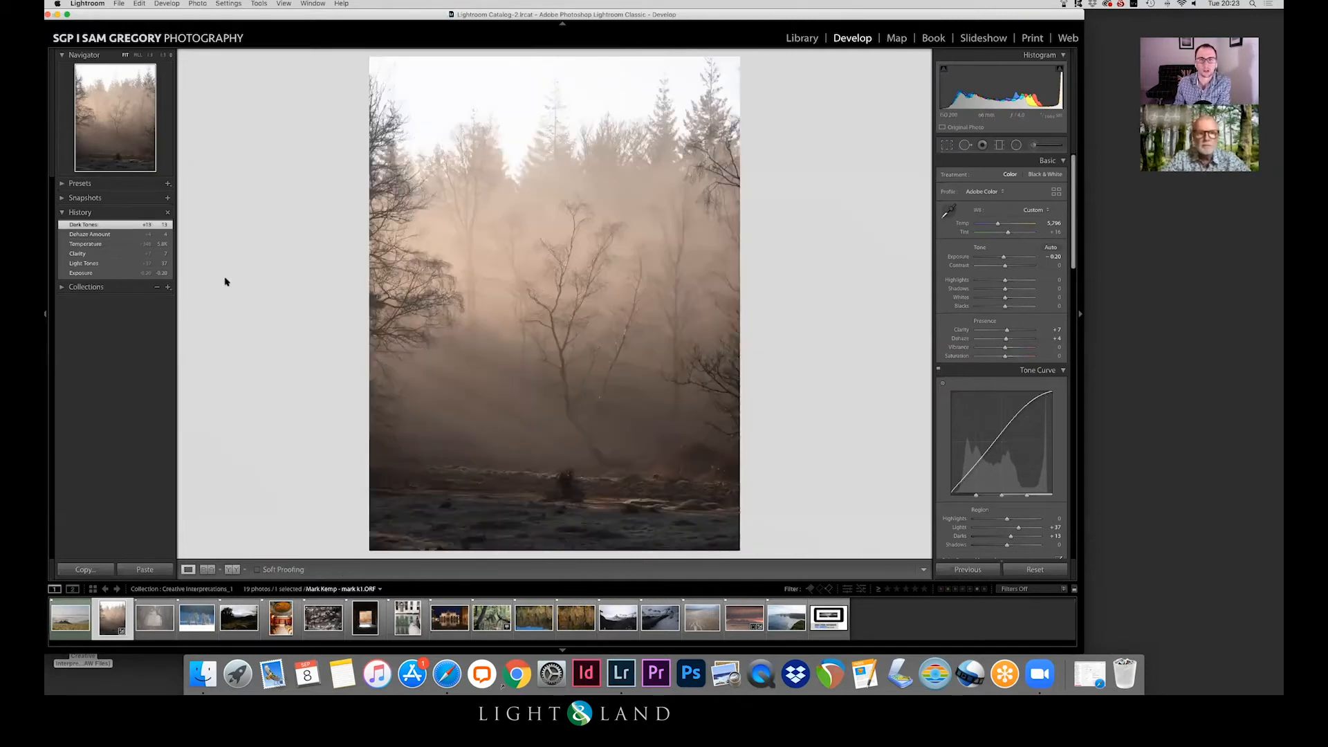
Step: Examine the bright sky and the treetops at the upper right of the colour woodland photo up close
drag(737, 84, 725, 261)
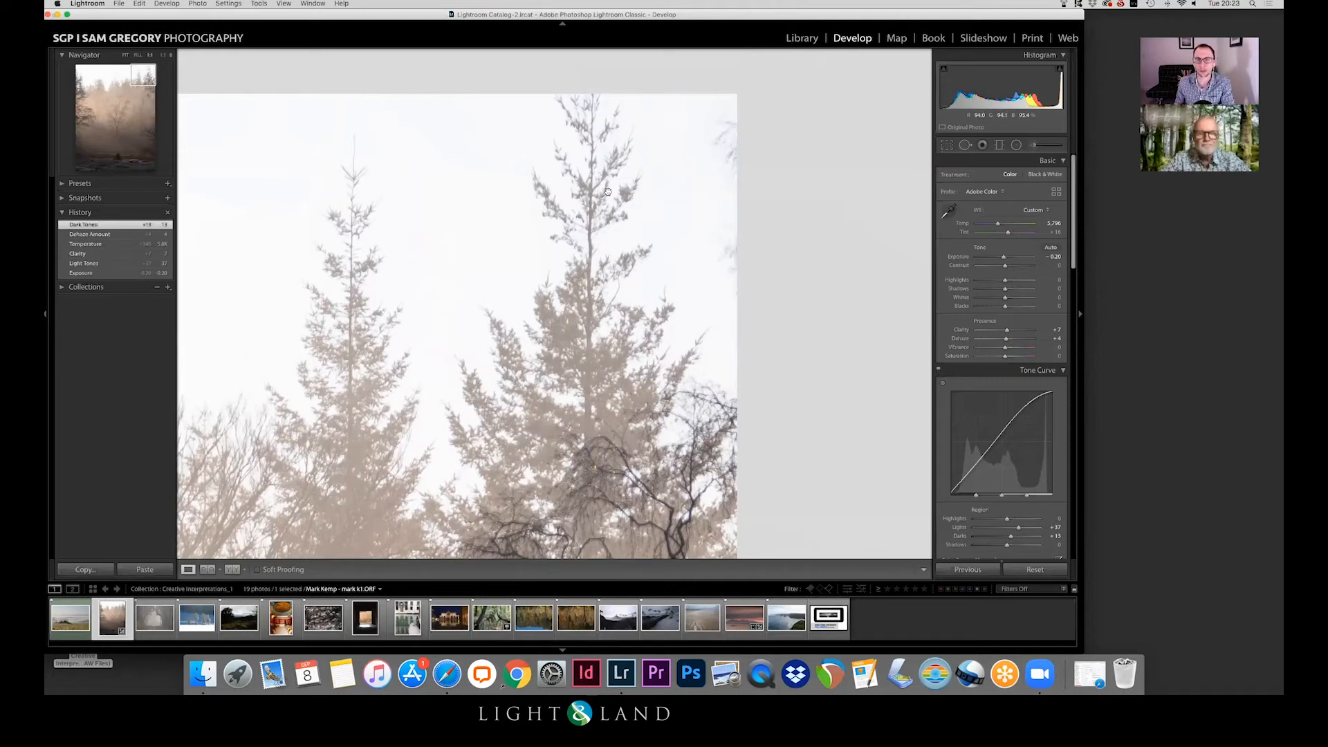
scroll(607, 192, right, 1)
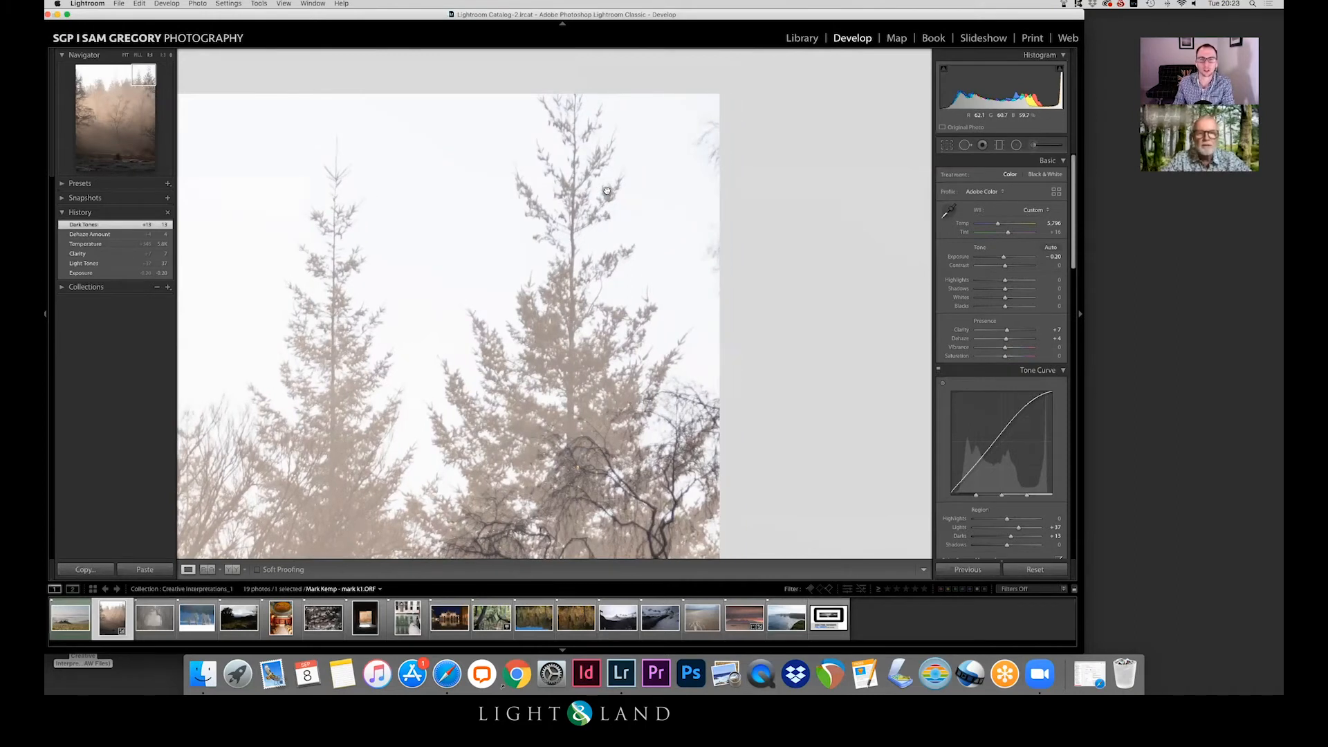
click(609, 127)
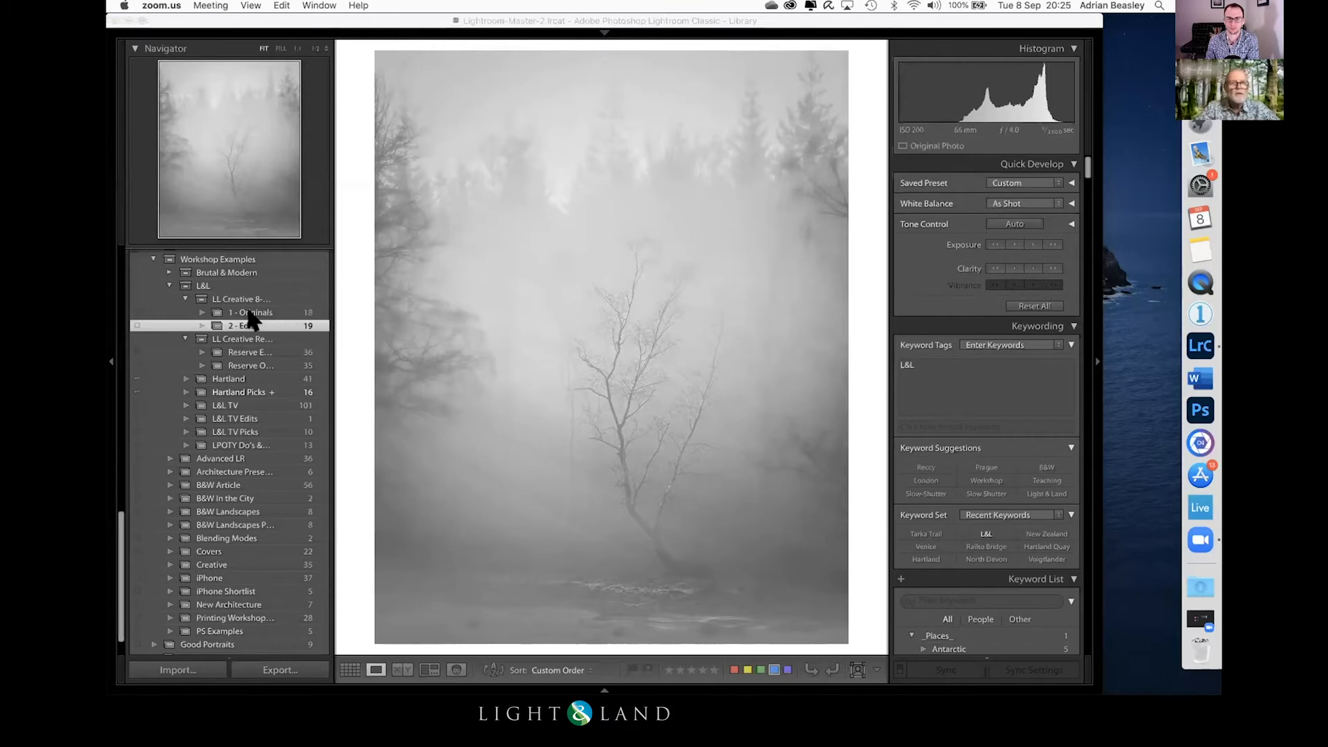
Step: Open the theatre interior photo from the 1 - Originals collection for developing
click(249, 313)
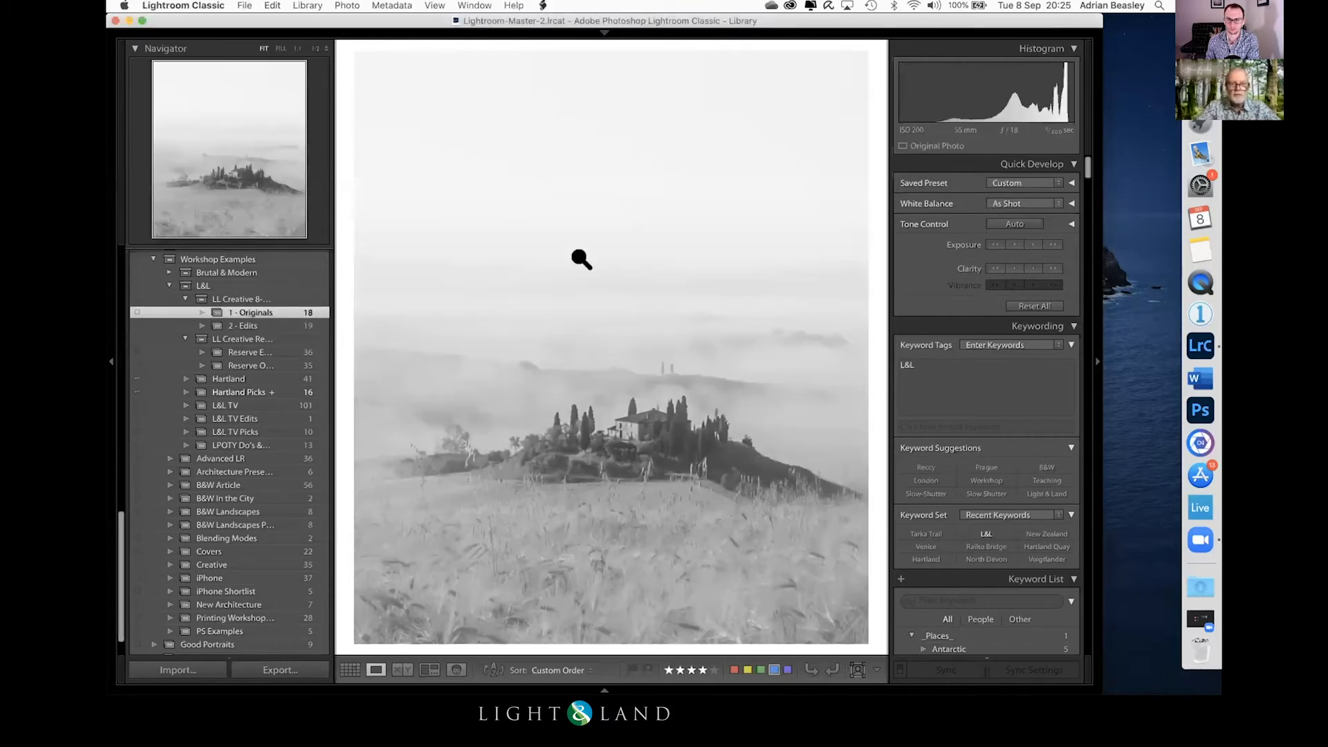
key(g)
double_click(541, 324)
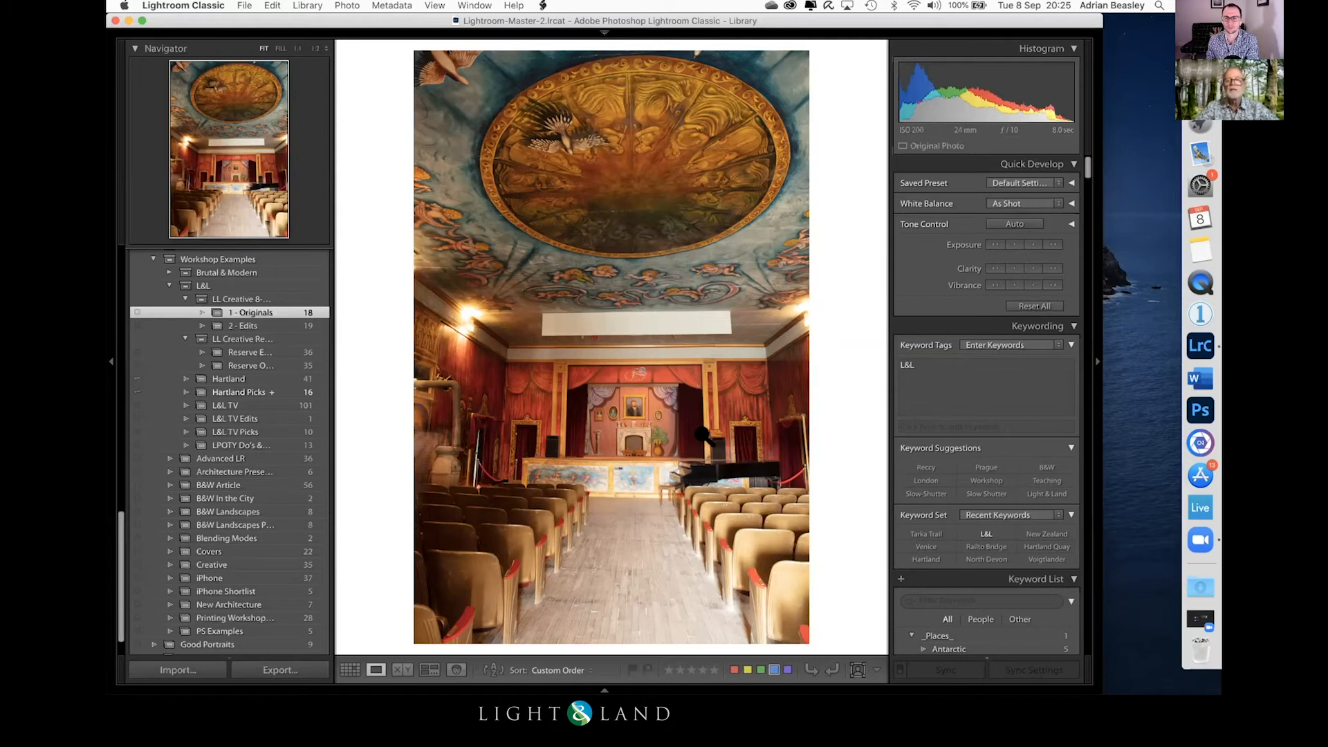
key(d)
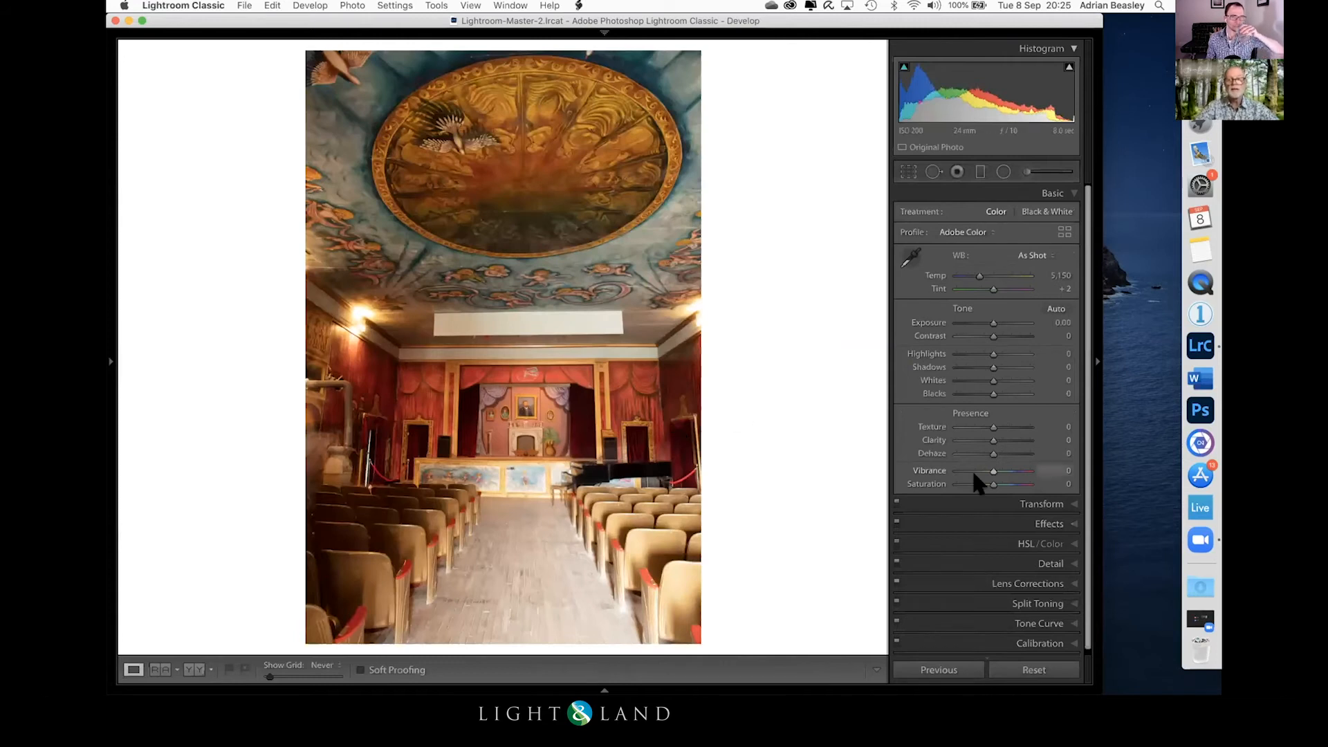
Step: Level the theatre photo with Guided Upright, drawing horizontal guides between the wall lamps and across the stage base, and set Scale to 89
scroll(1062, 589, down, 1)
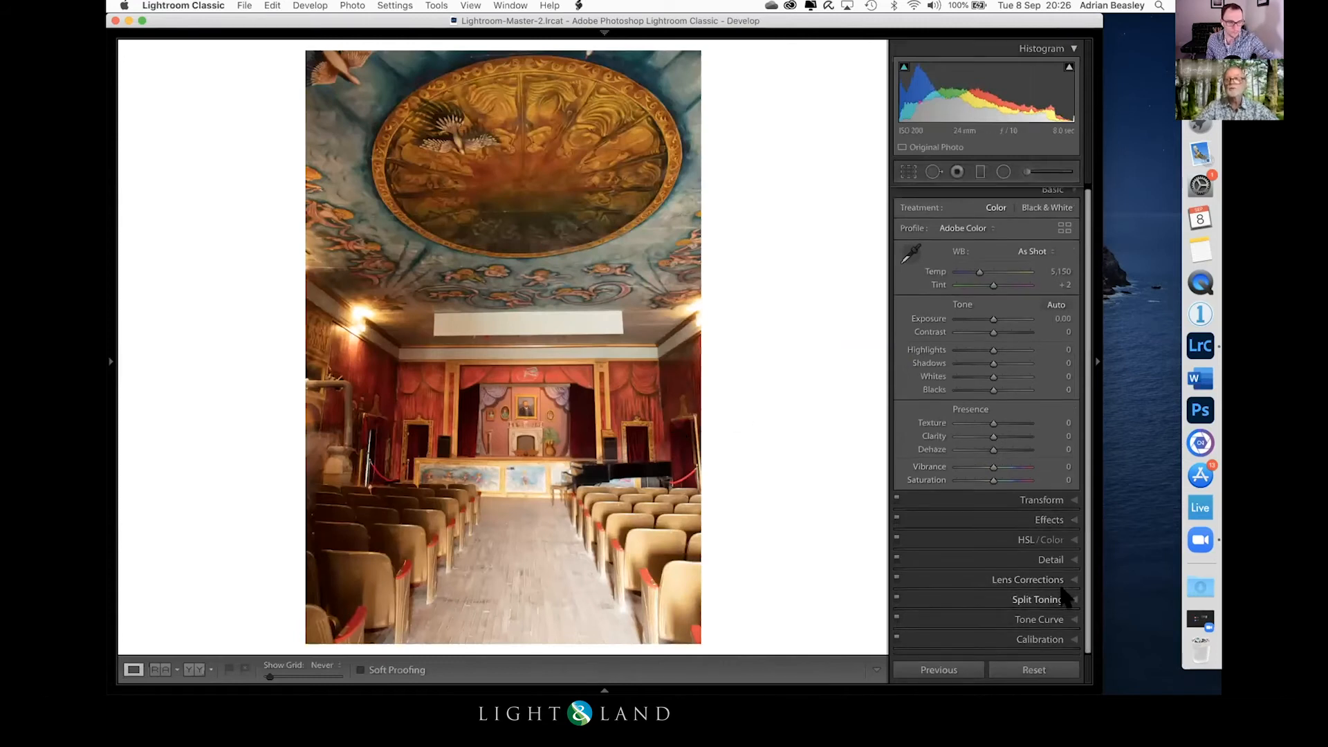
click(1065, 499)
click(1040, 256)
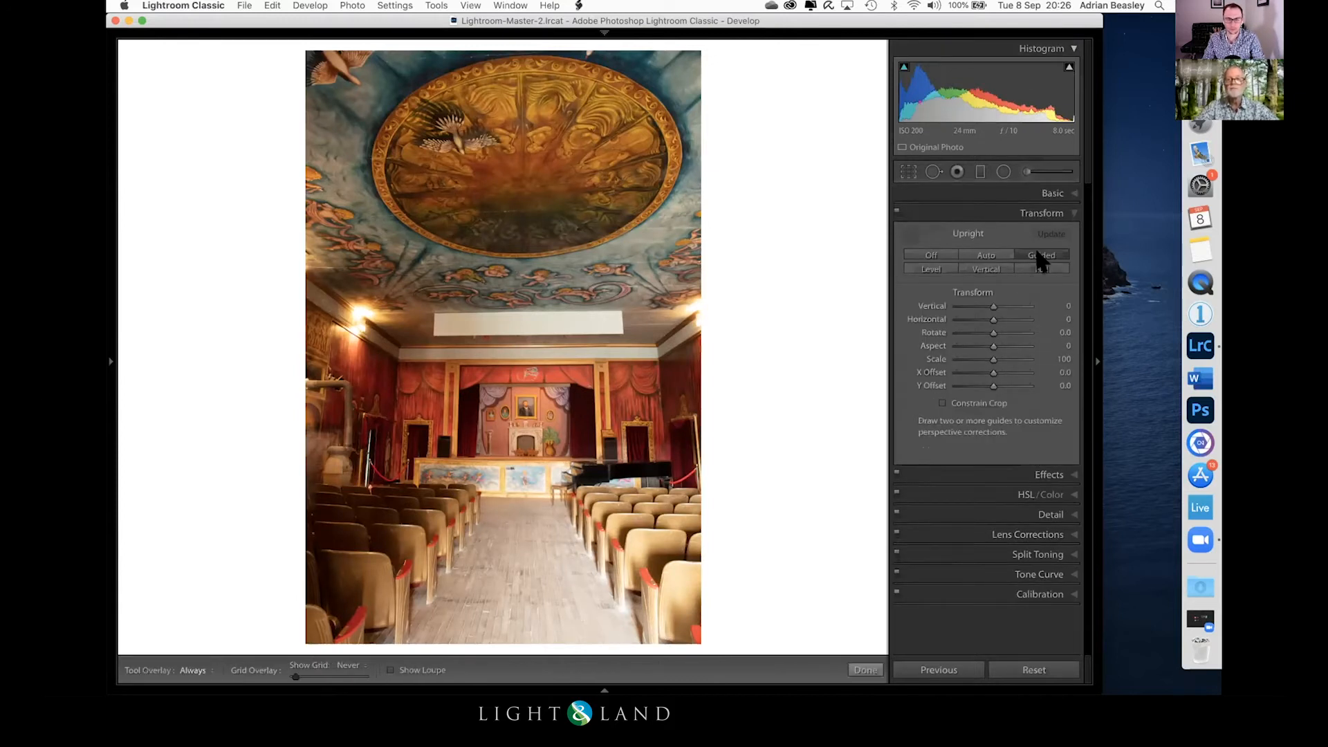
mouse_move(363, 310)
mouse_down()
mouse_move(661, 288)
mouse_move(697, 303)
mouse_up()
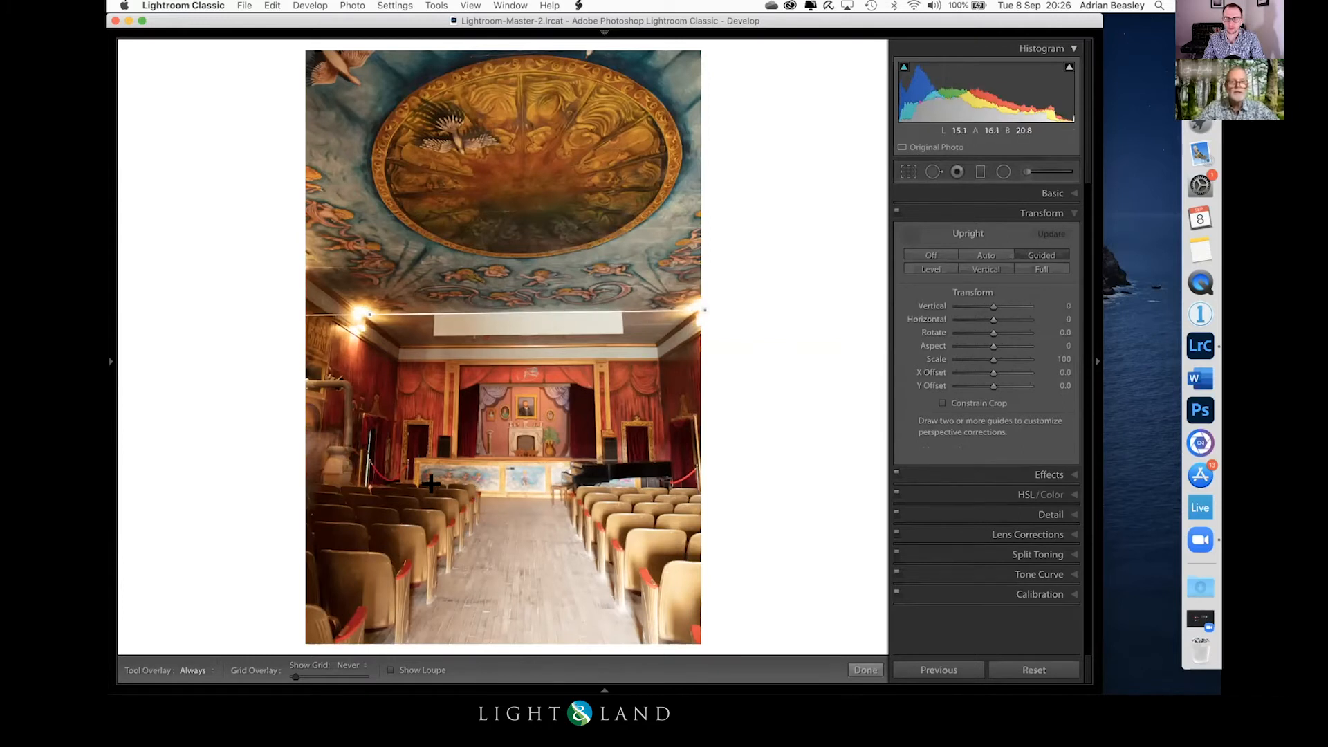
drag(426, 492, 632, 491)
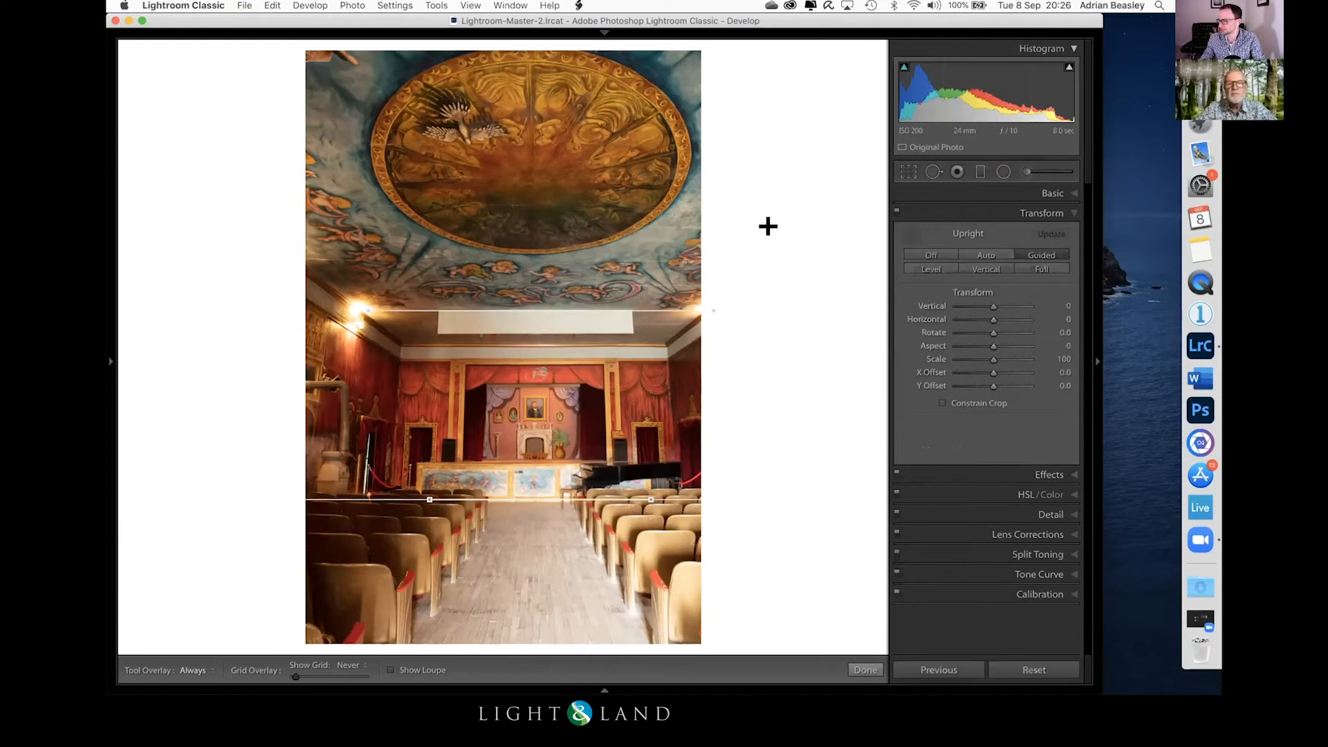
drag(994, 359, 983, 354)
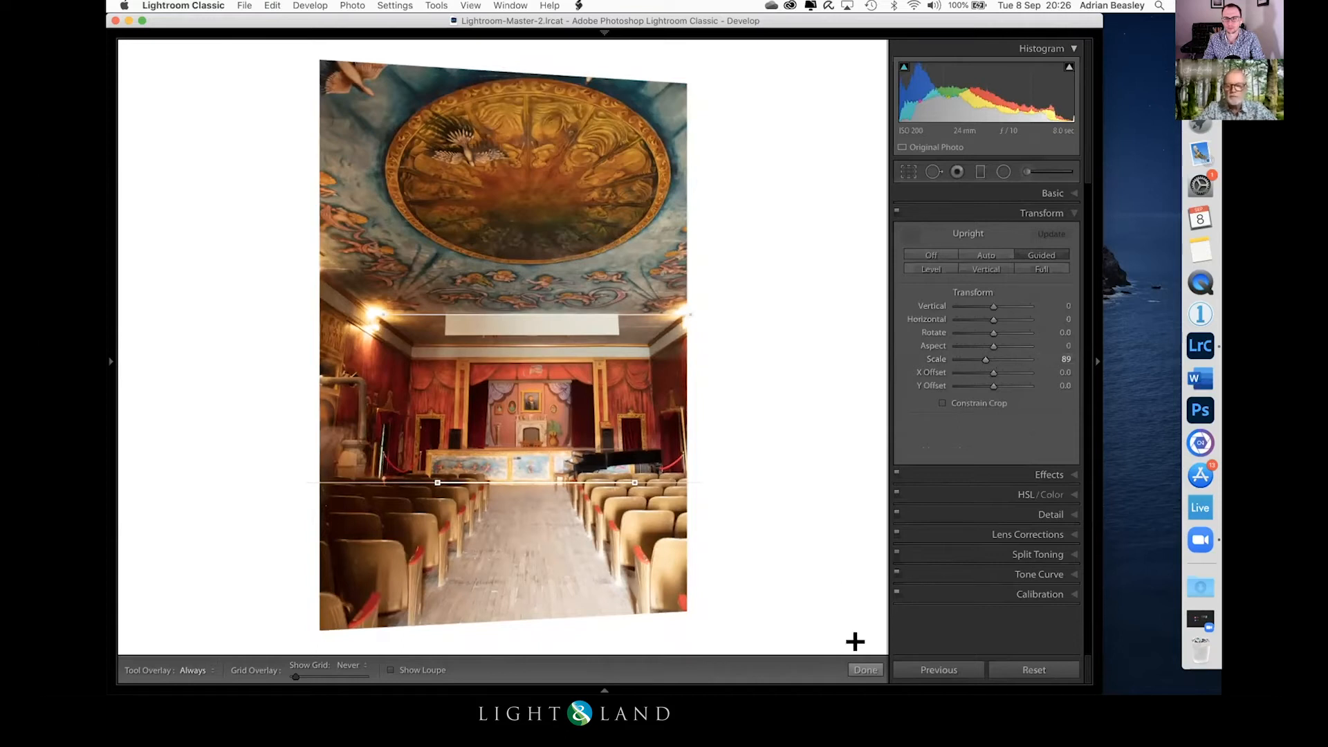
click(864, 670)
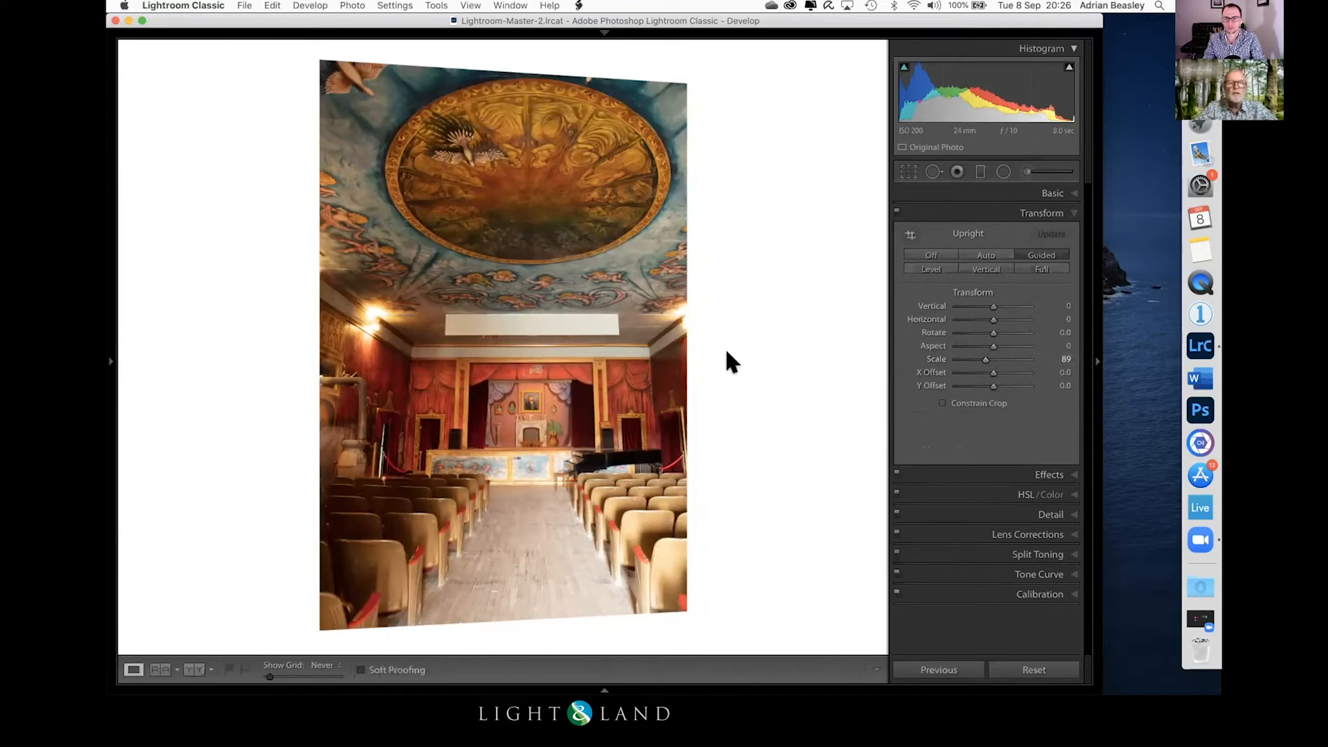
Step: Send the perspective-corrected theatre photo to Photoshop for editing
right_click(504, 320)
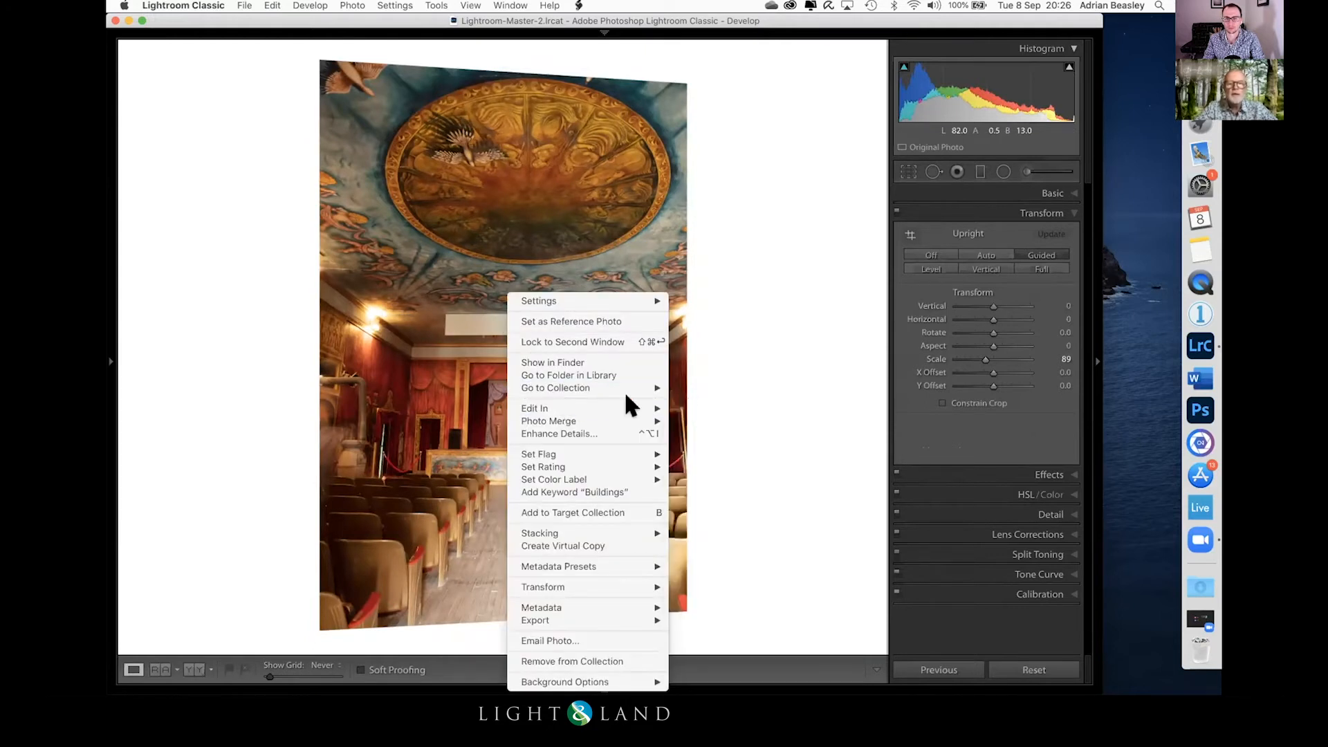
mouse_move(664, 409)
click(718, 408)
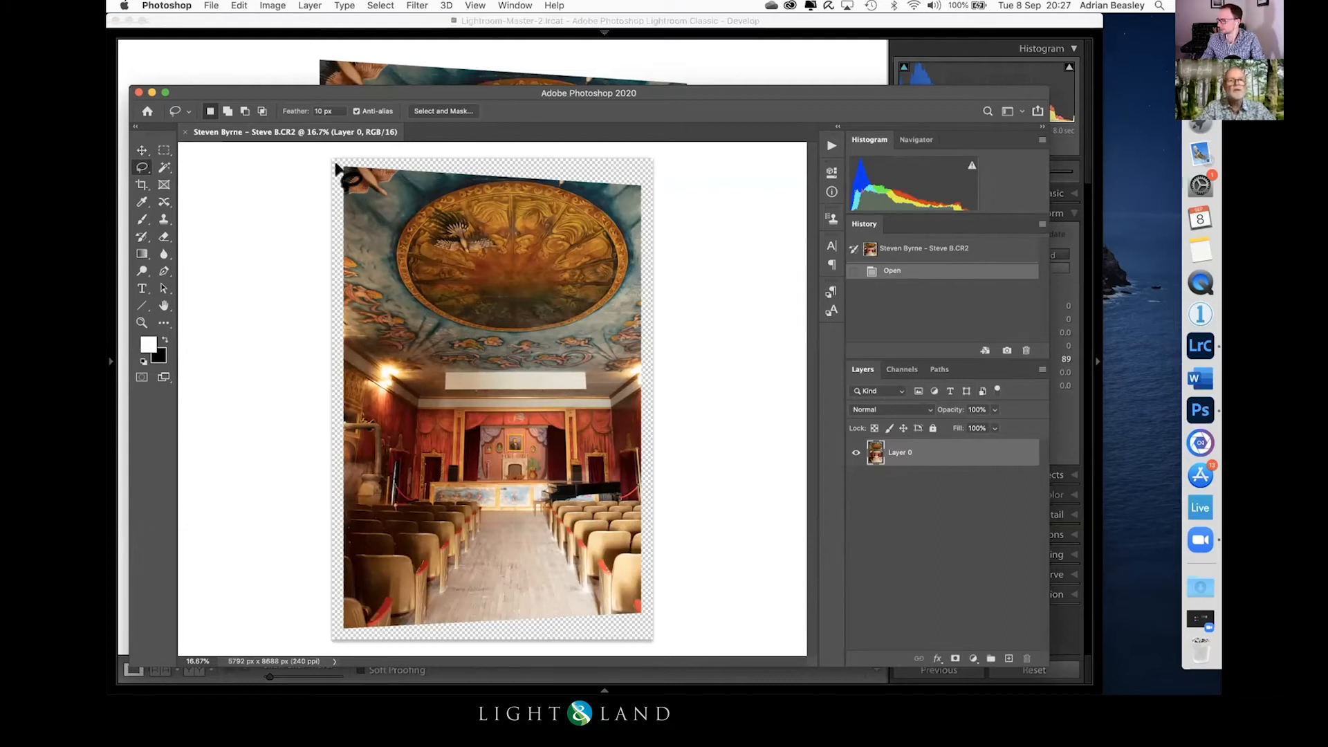
Step: Lasso the transparent strip above the painted ceiling, fill it with Content-Aware, and deselect
mouse_move(338, 166)
mouse_down()
mouse_move(644, 185)
mouse_move(645, 143)
mouse_move(428, 133)
mouse_move(326, 149)
mouse_move(339, 166)
mouse_up()
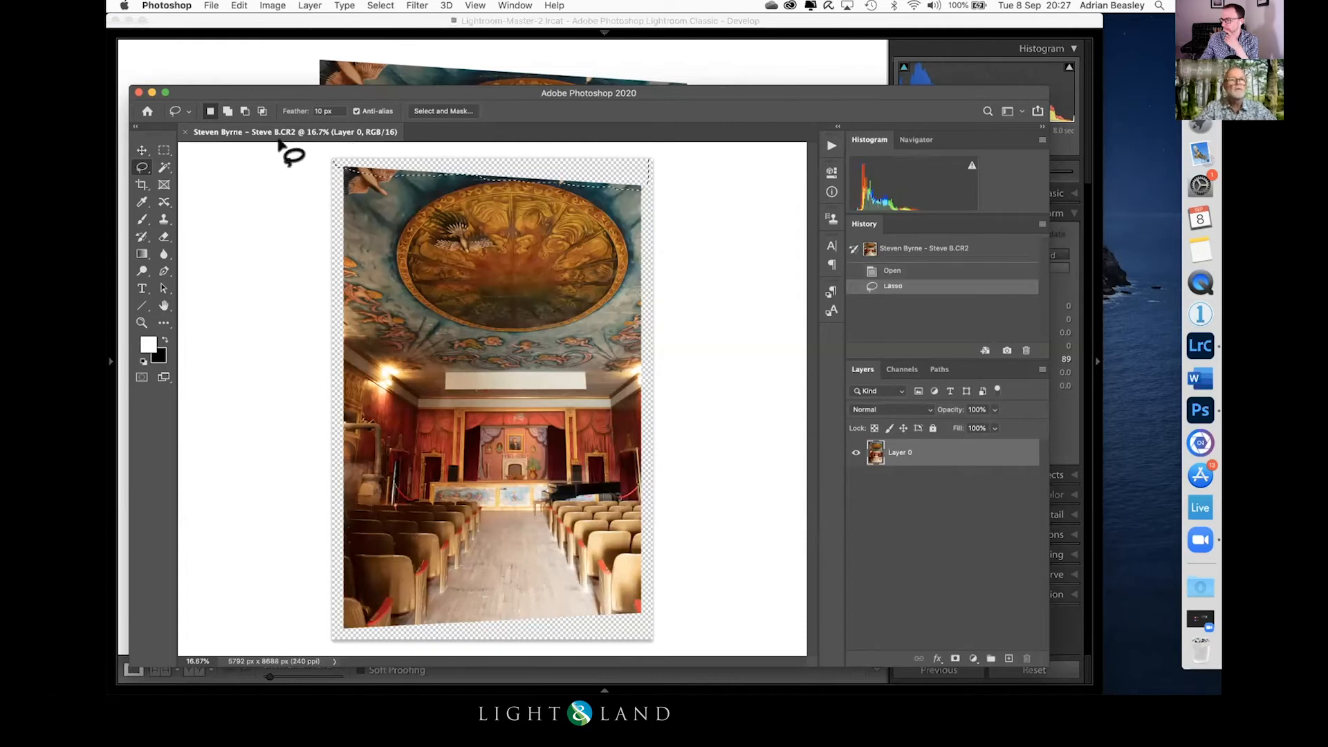
click(239, 5)
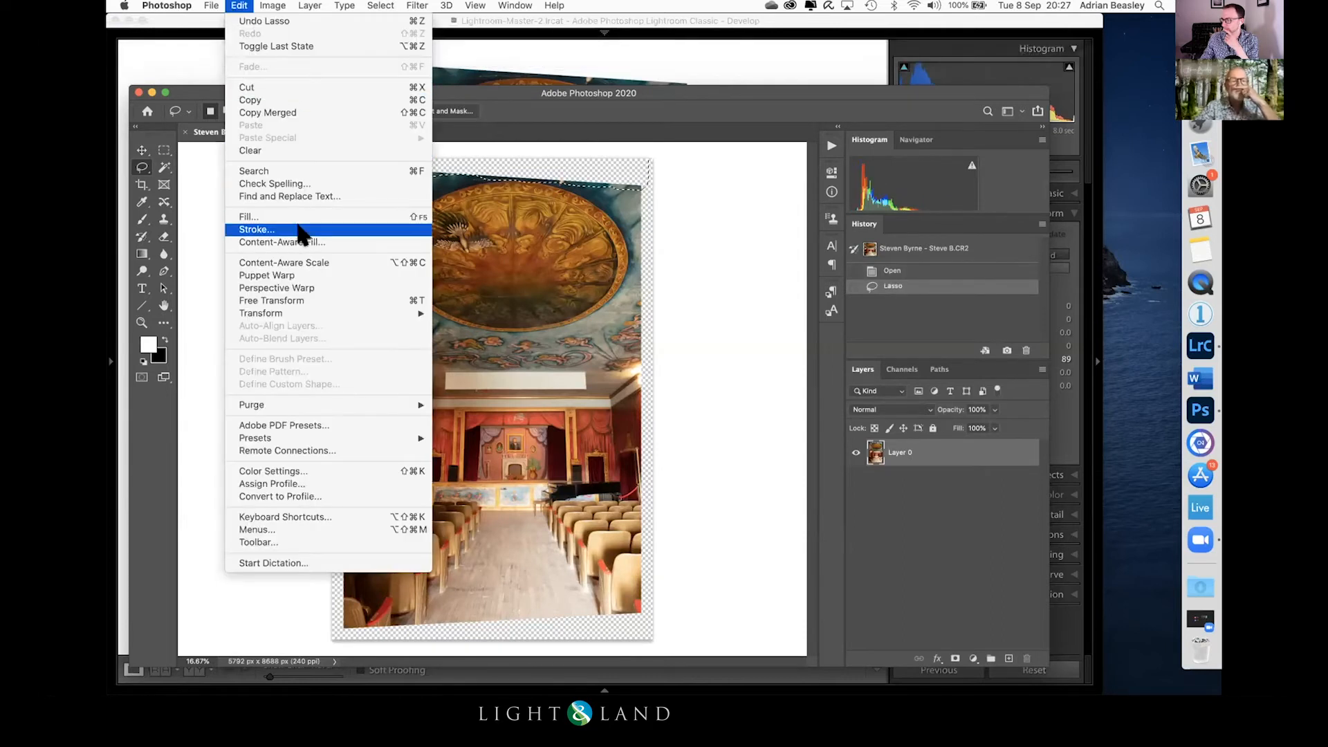
click(273, 218)
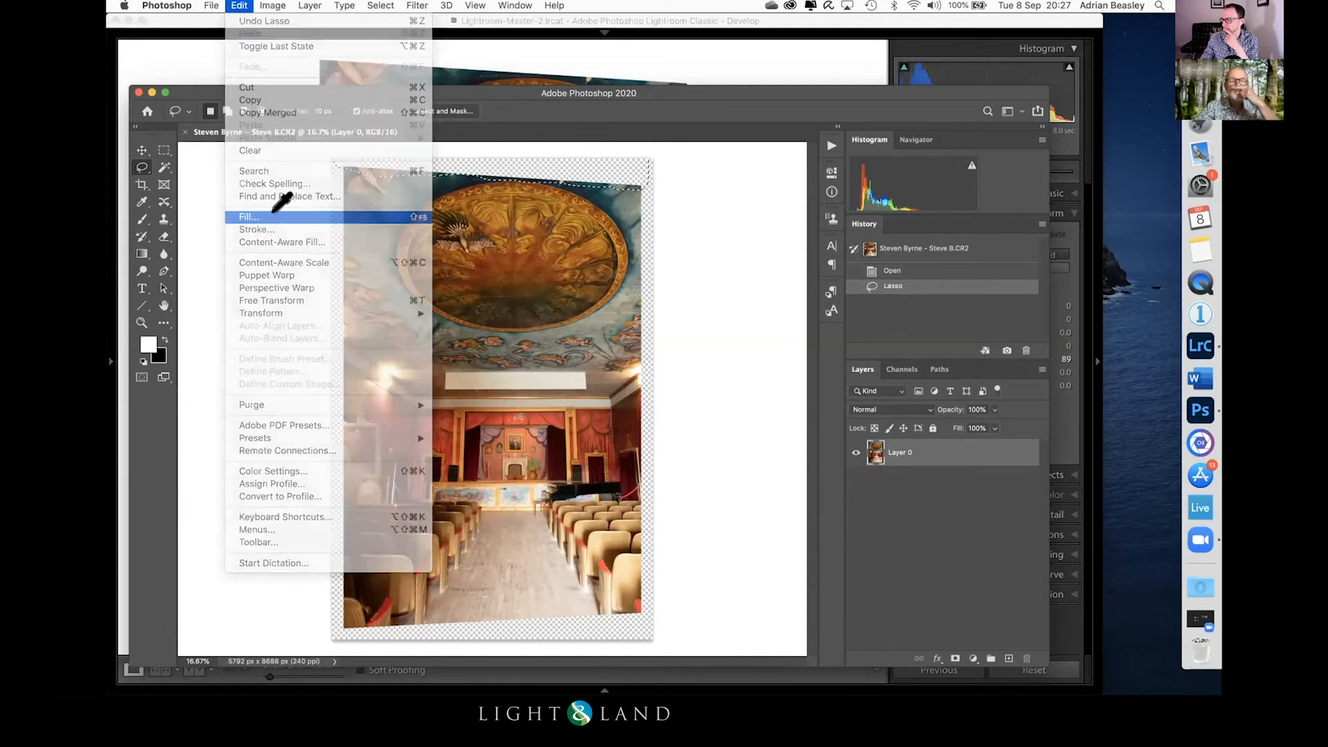
click(735, 230)
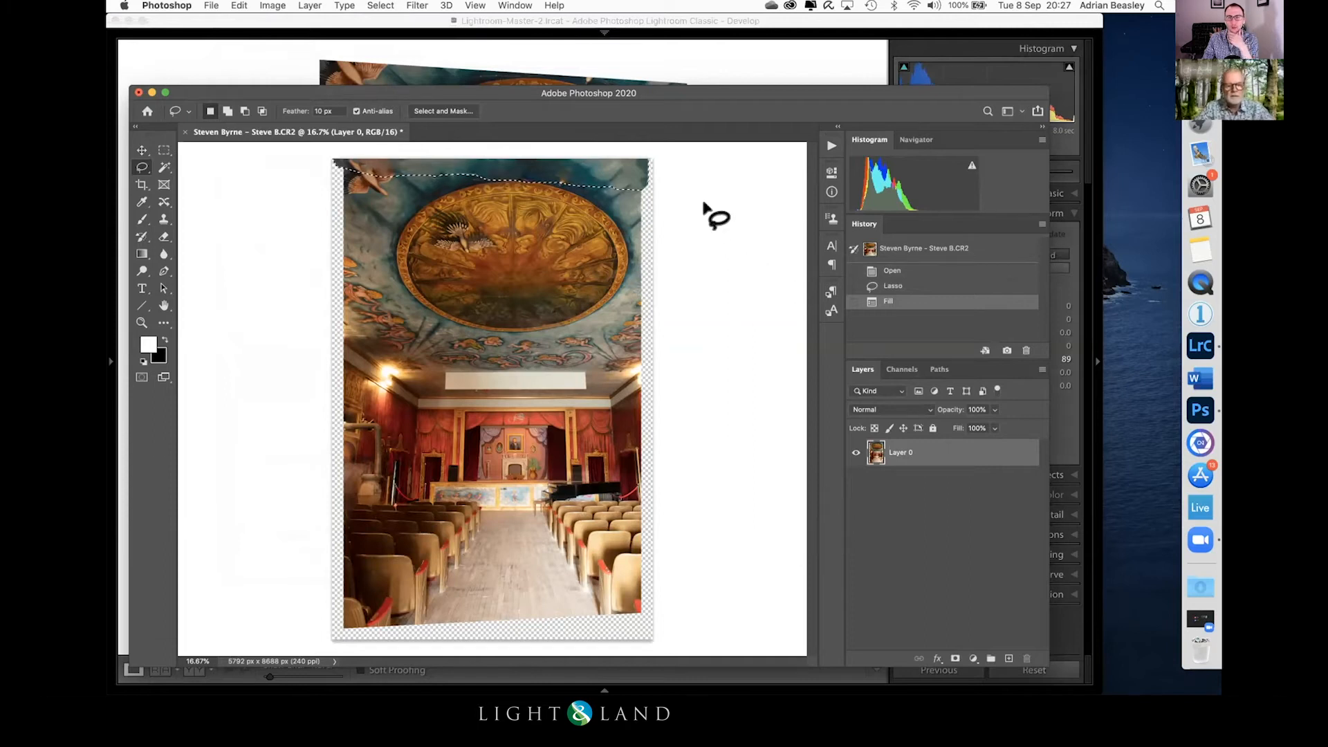
key(super+d)
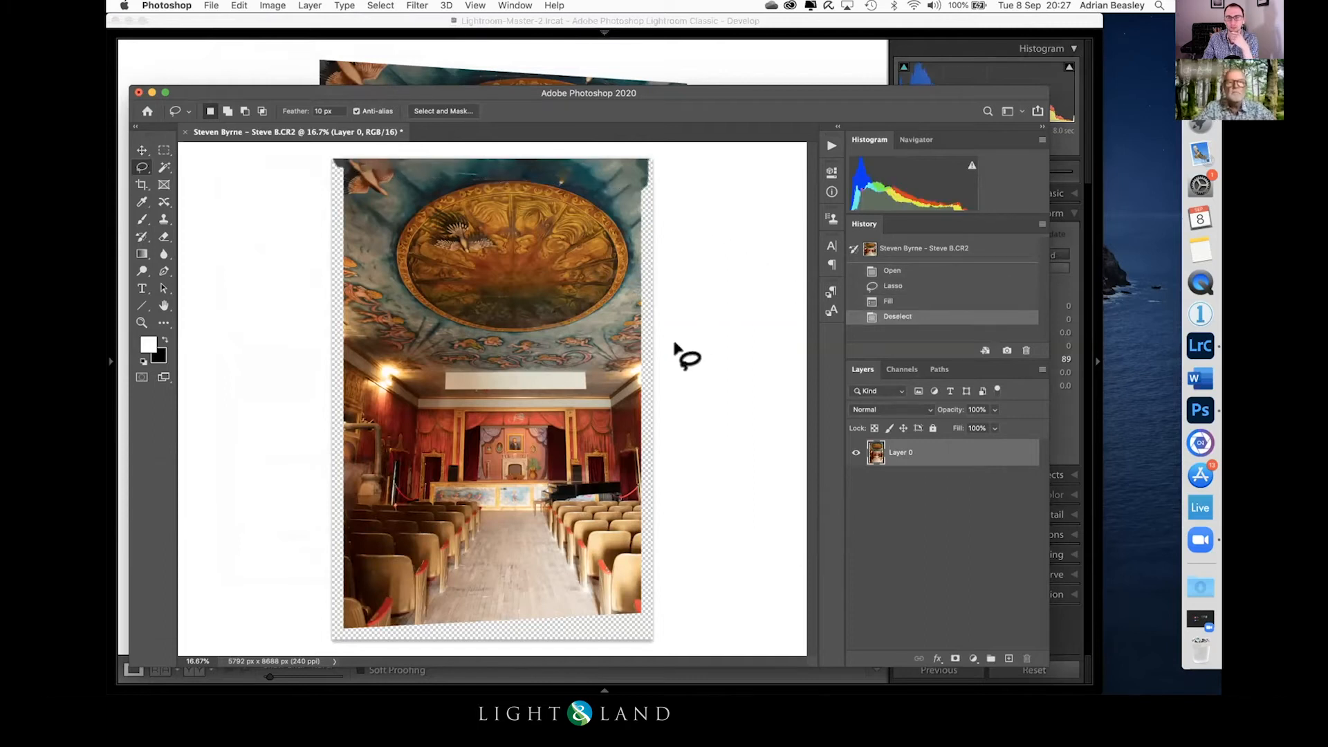
Step: Select the photo's right edge strip with the Rectangular Marquee, fill it with Content-Aware at 100% opacity, and deselect
click(164, 150)
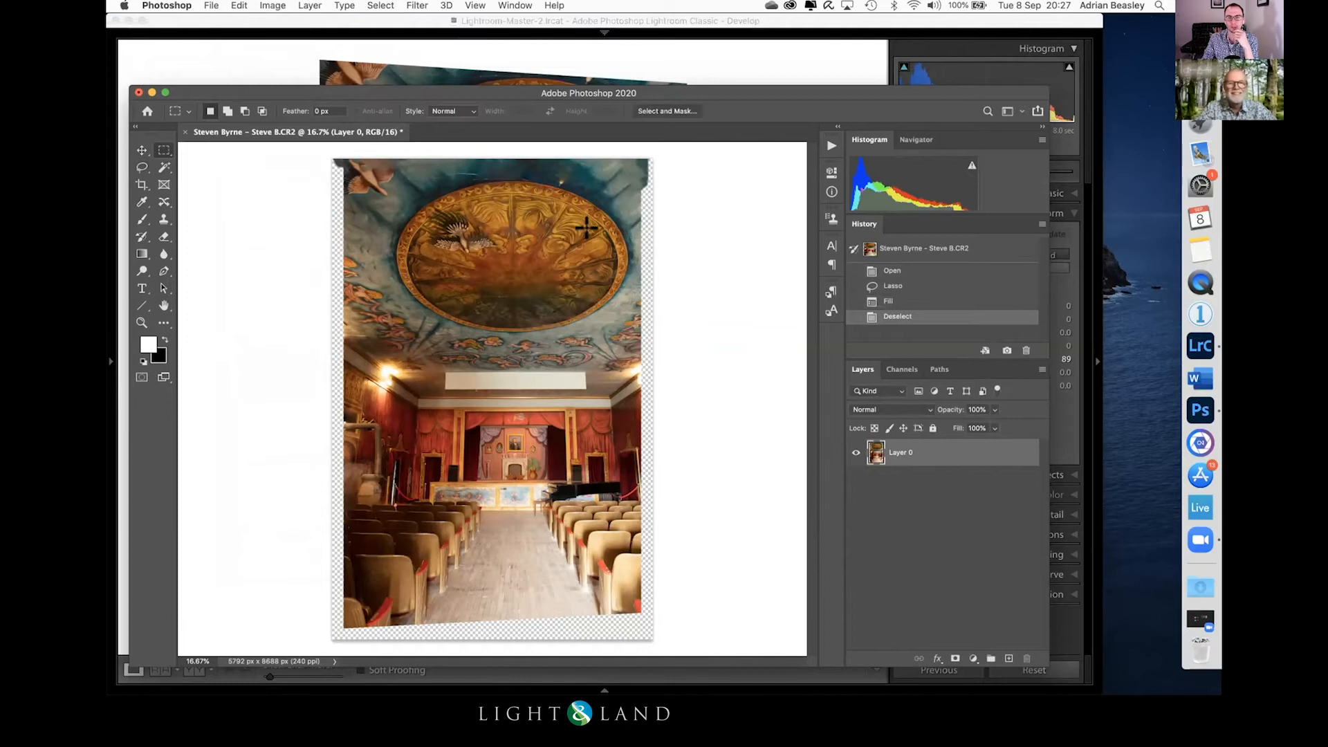
drag(631, 149, 671, 611)
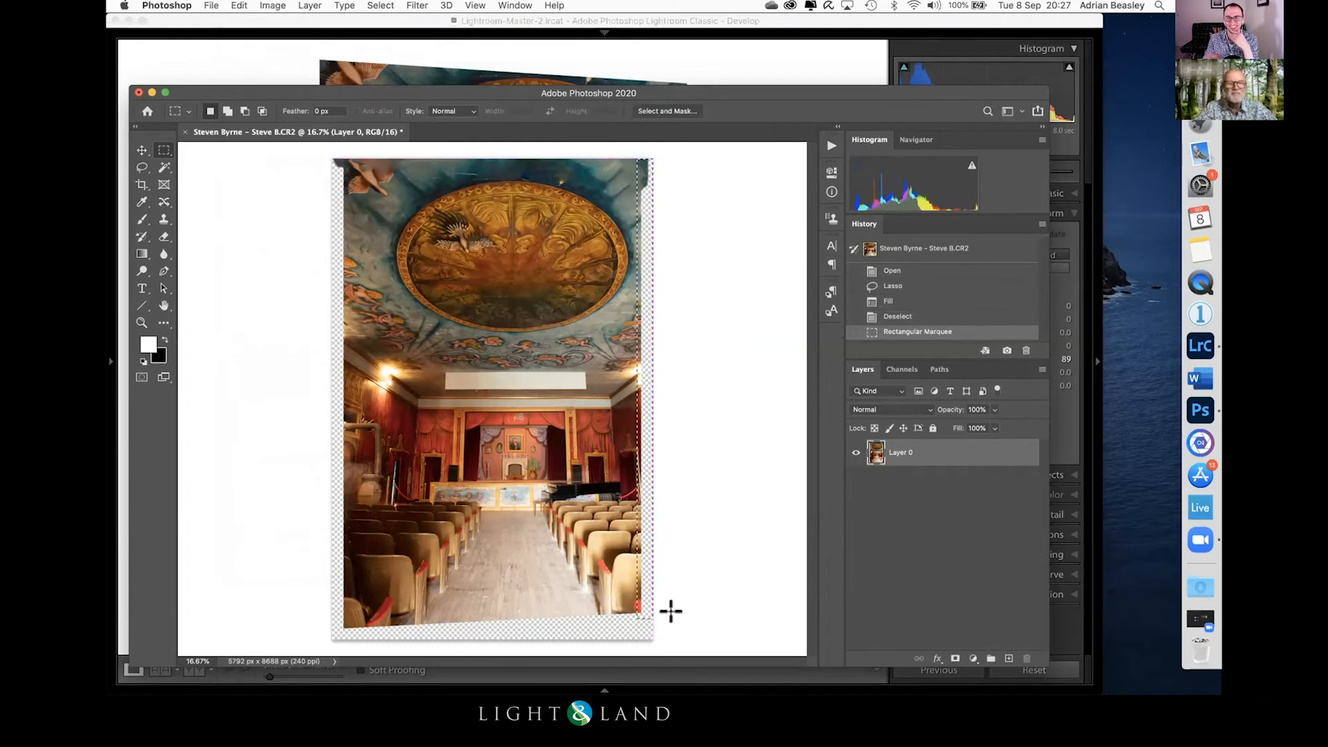
click(237, 5)
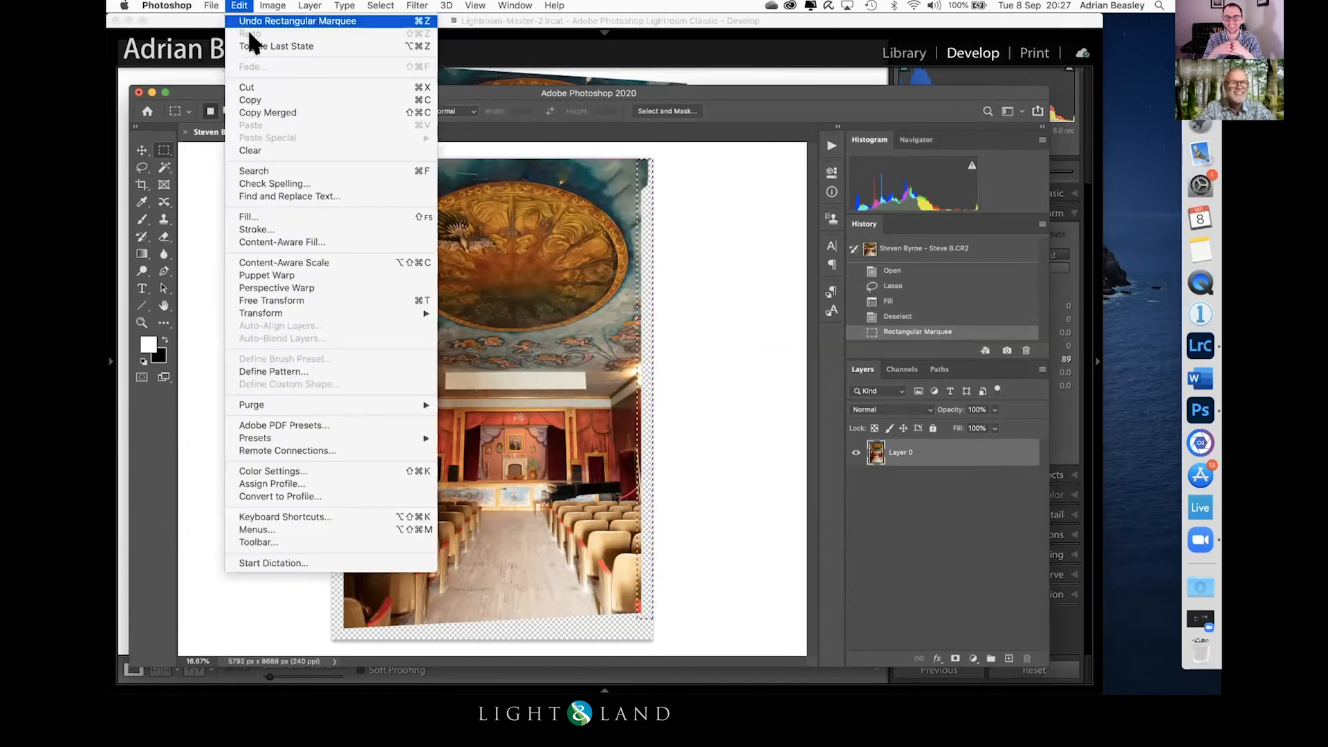
click(276, 216)
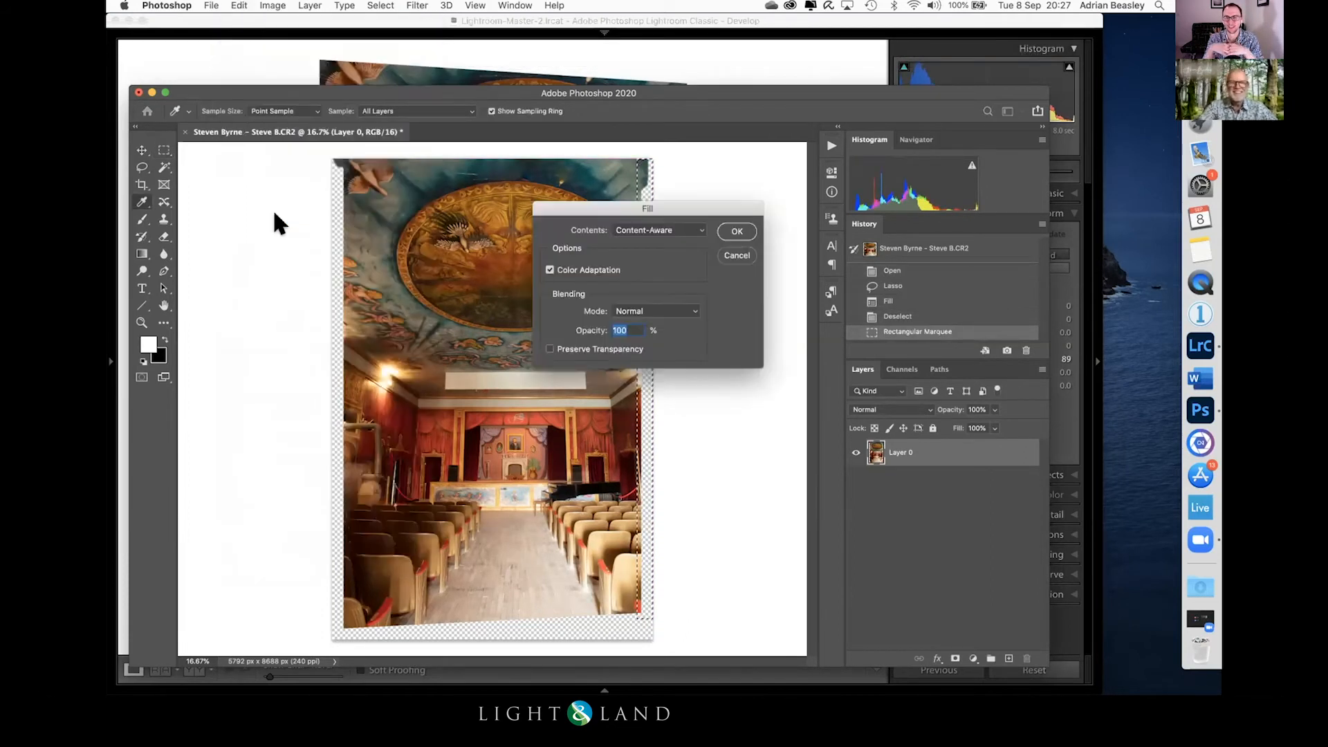
key(Return)
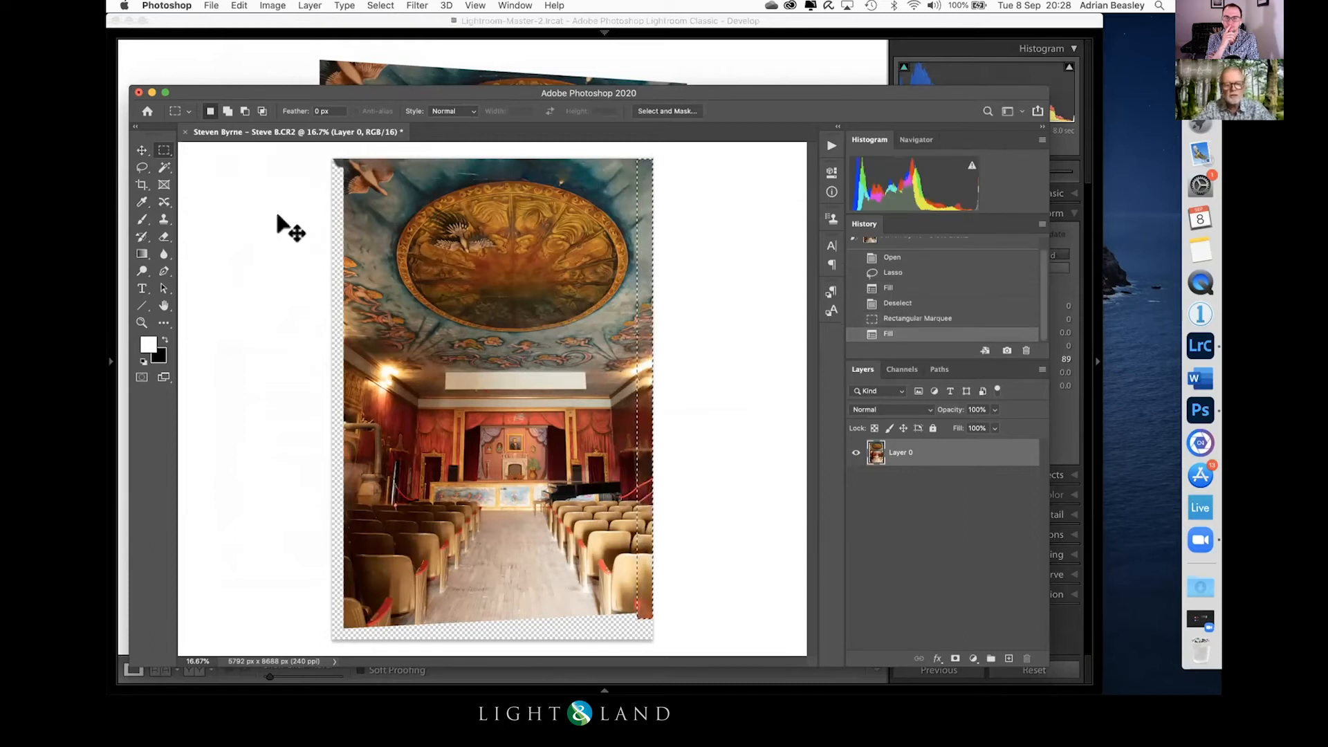
key(super+d)
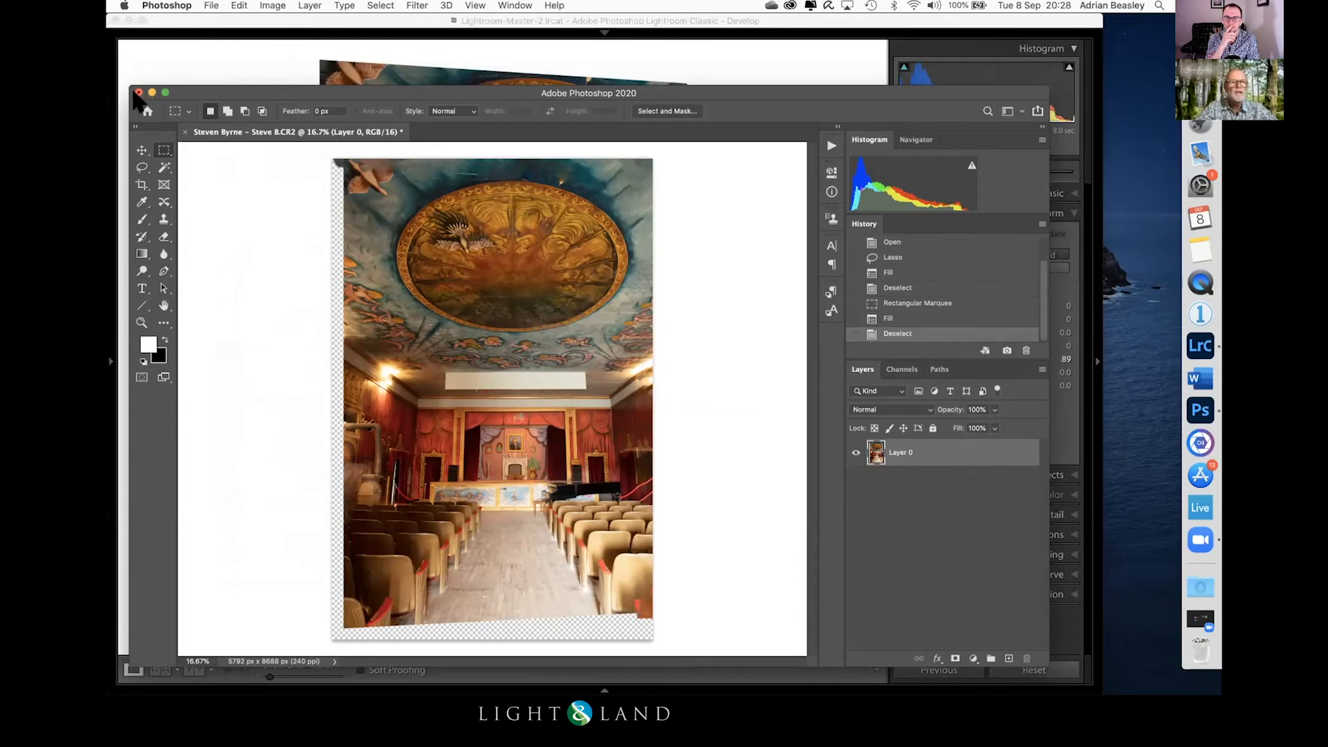
Step: Quit Photoshop, saving the changes to the theatre photo, and return to Lightroom
click(177, 6)
click(188, 132)
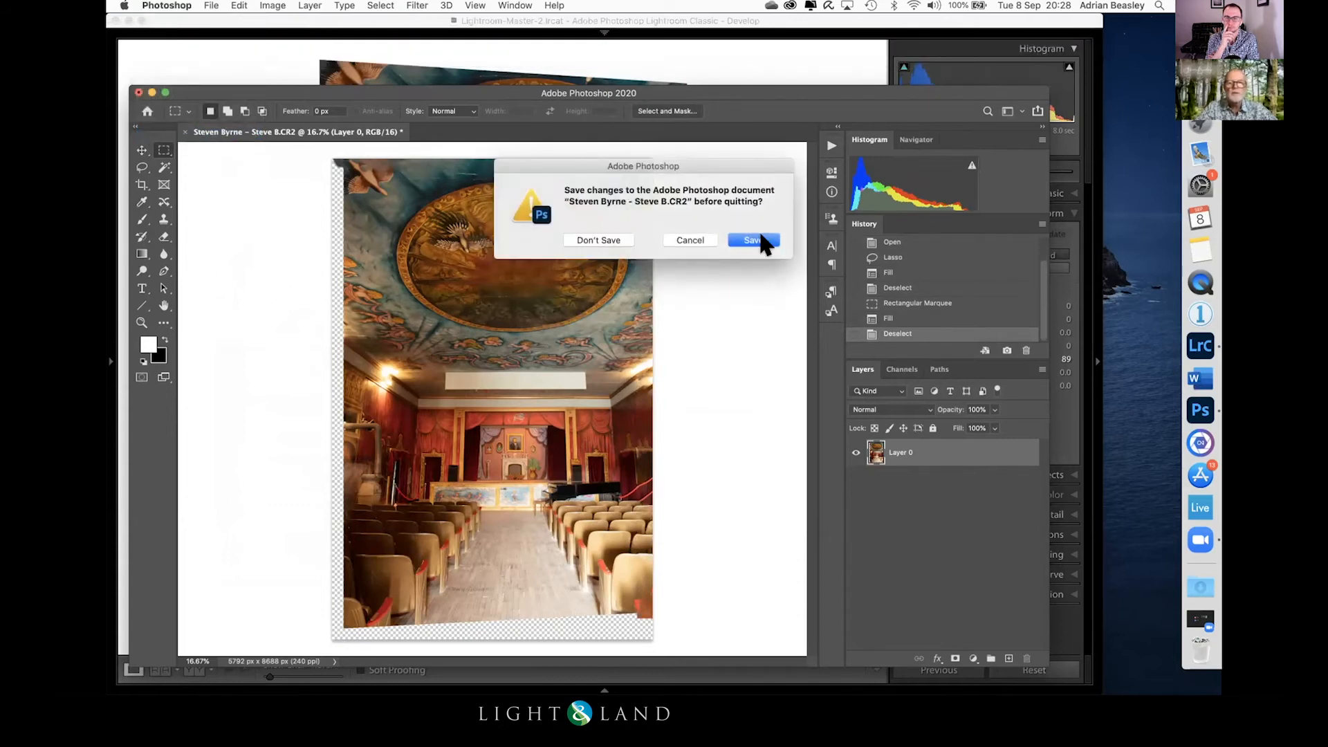
click(754, 238)
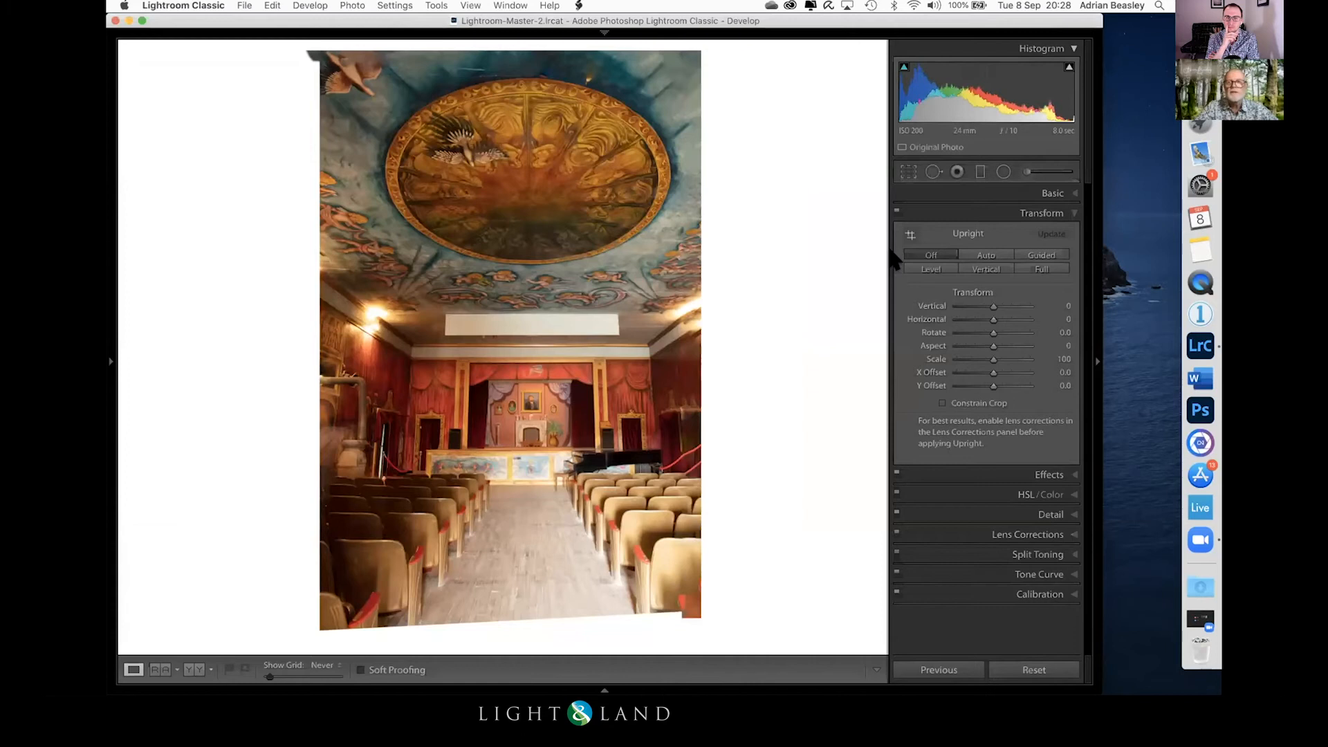
Step: Crop away the blank strips along the left and bottom edges of the edited theatre photo
click(905, 171)
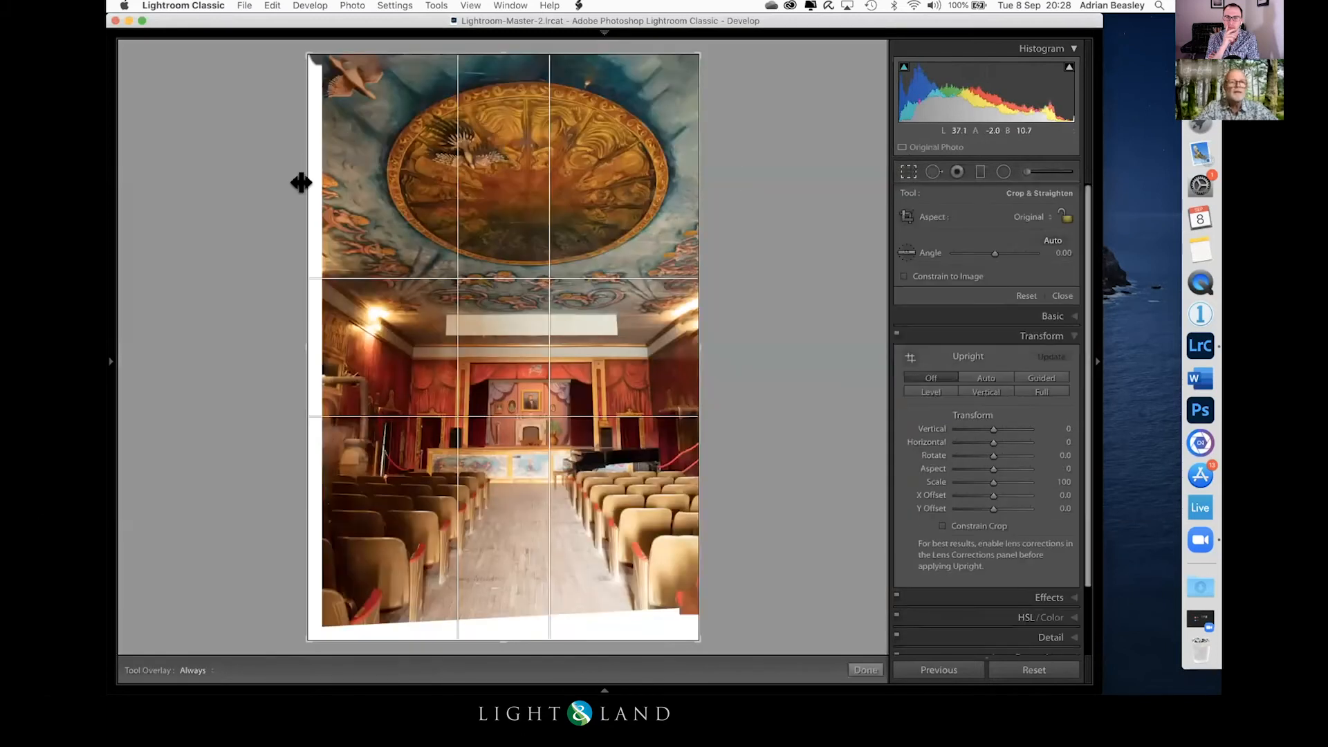
drag(300, 344, 302, 344)
key(Return)
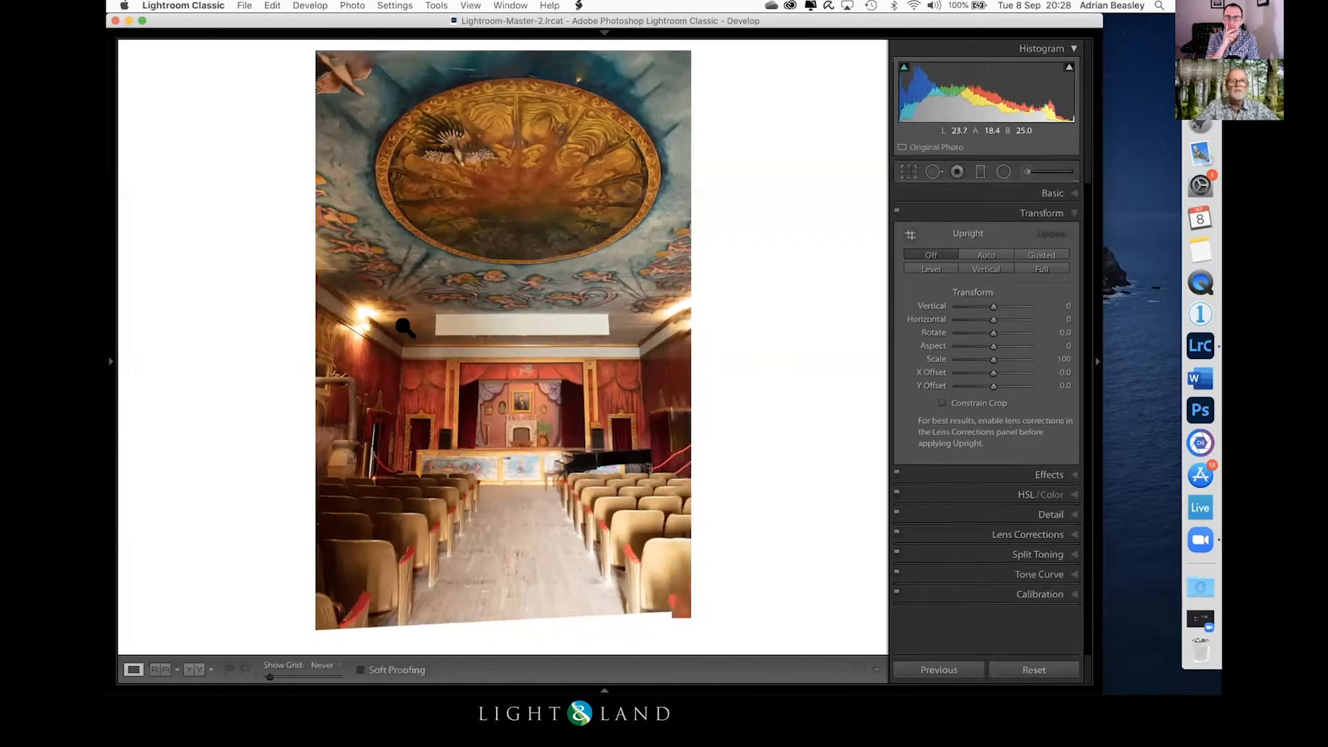
key(r)
mouse_move(505, 632)
mouse_down()
mouse_move(504, 602)
mouse_move(501, 613)
mouse_up()
key(Return)
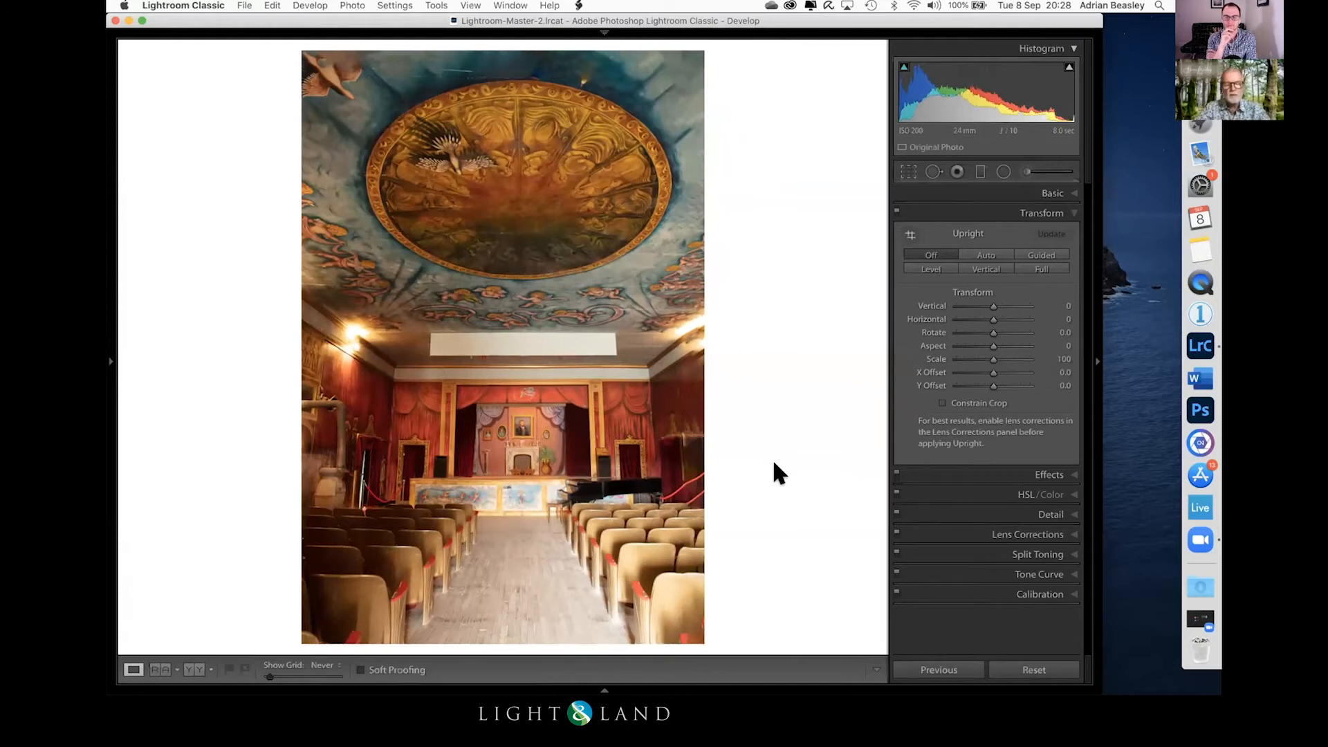
Step: Find the raw theatre photo in the 1 - Originals collection and reset all its develop settings
key(g)
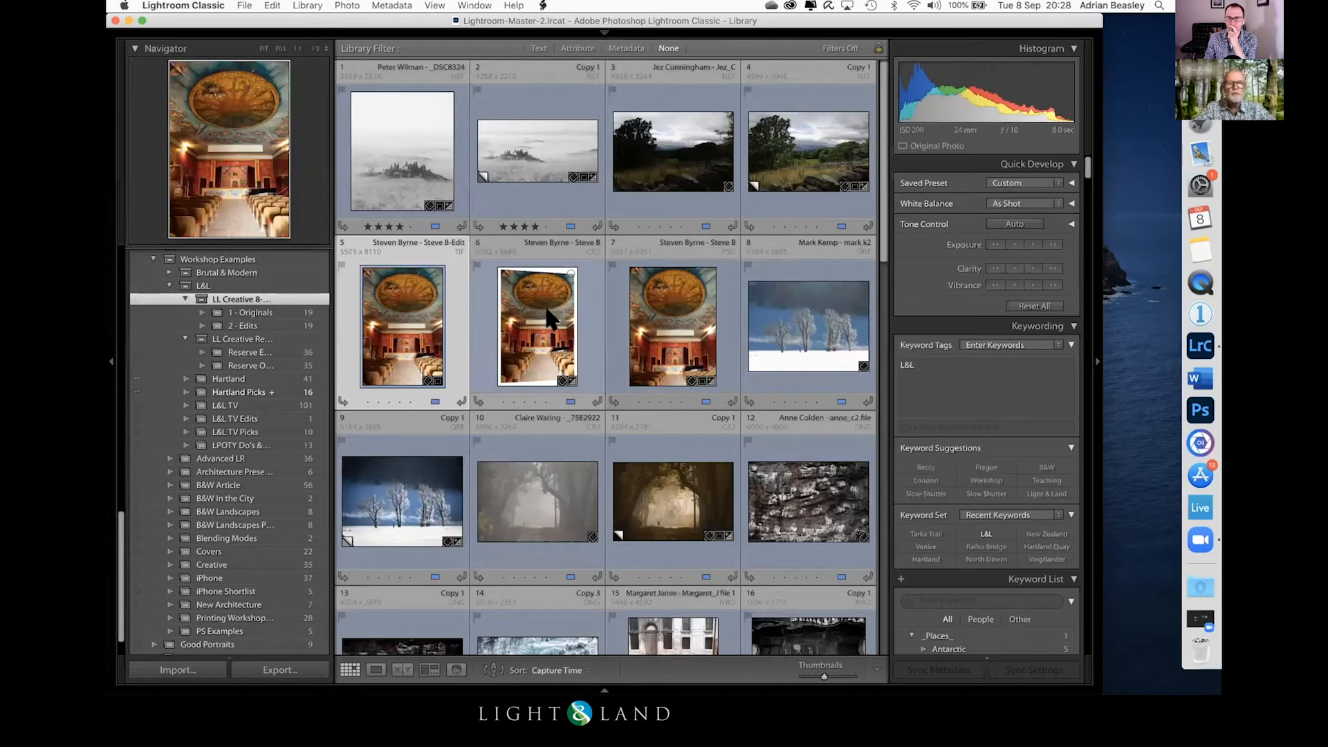
click(257, 315)
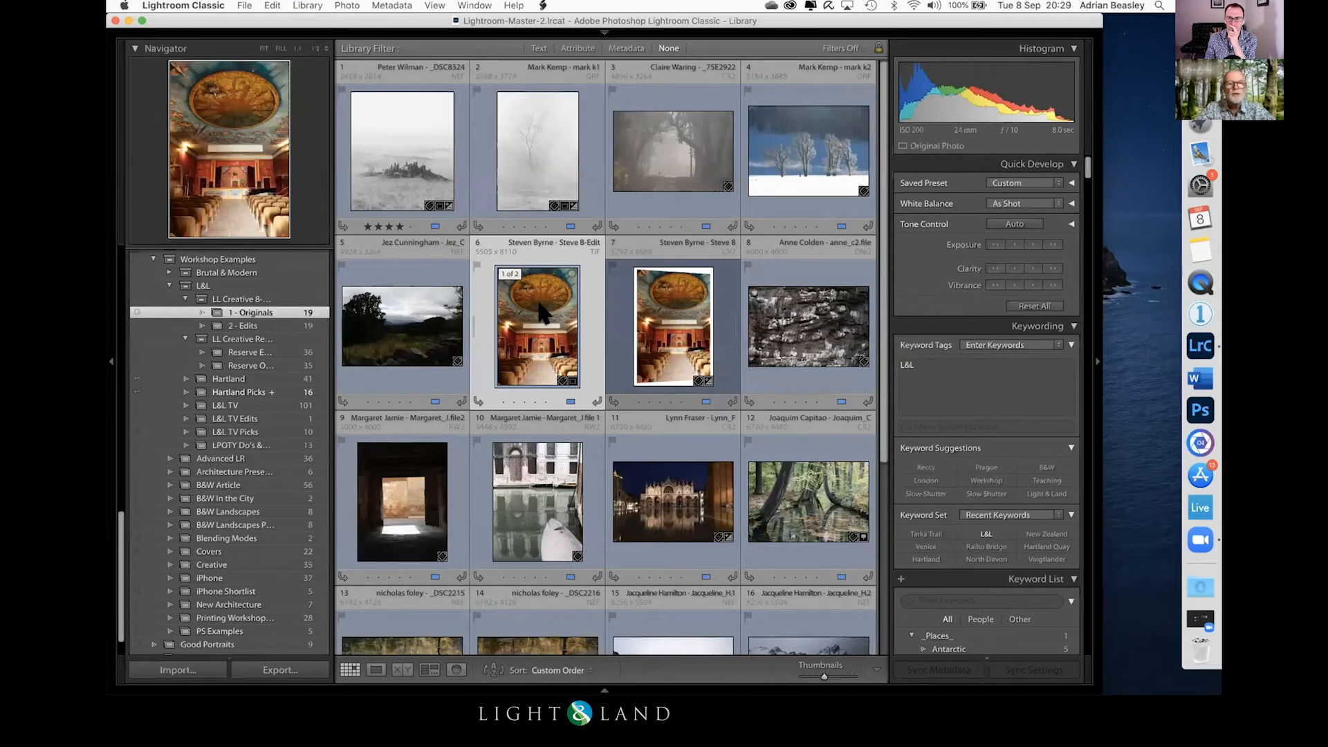
click(671, 314)
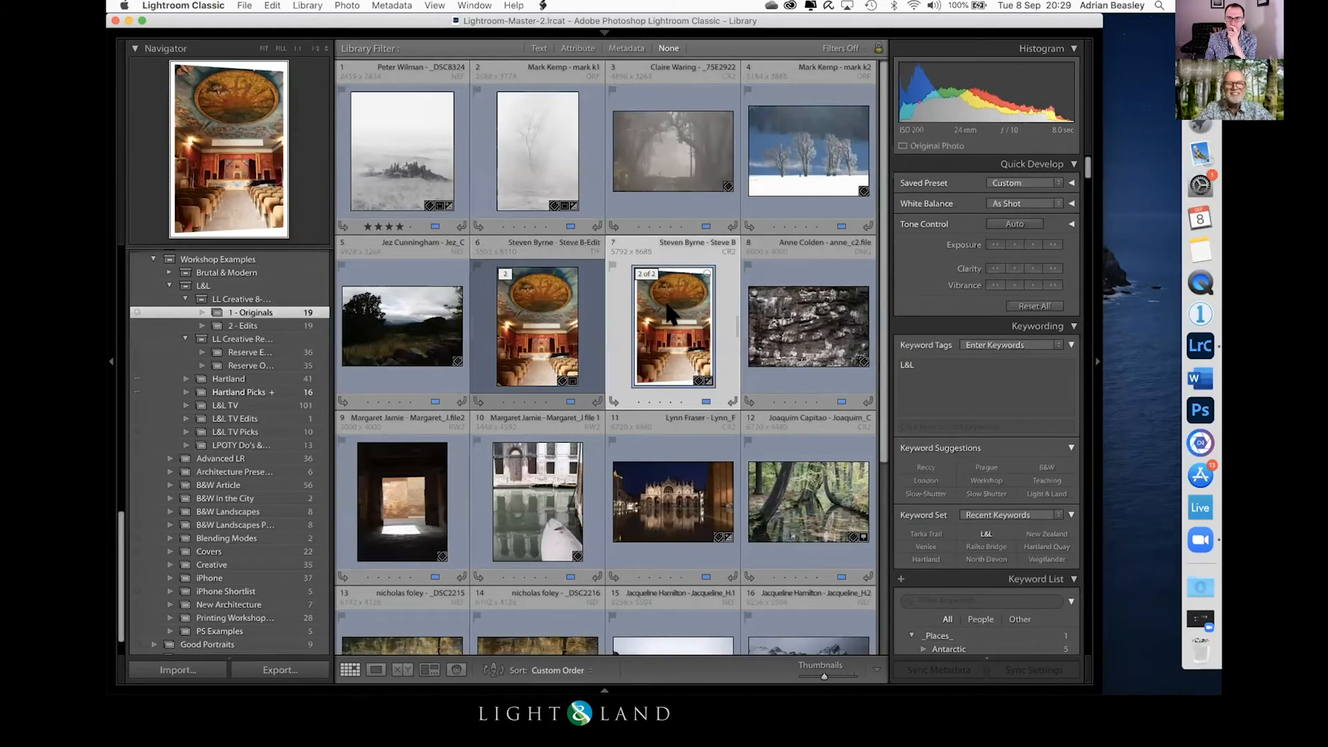
click(1022, 307)
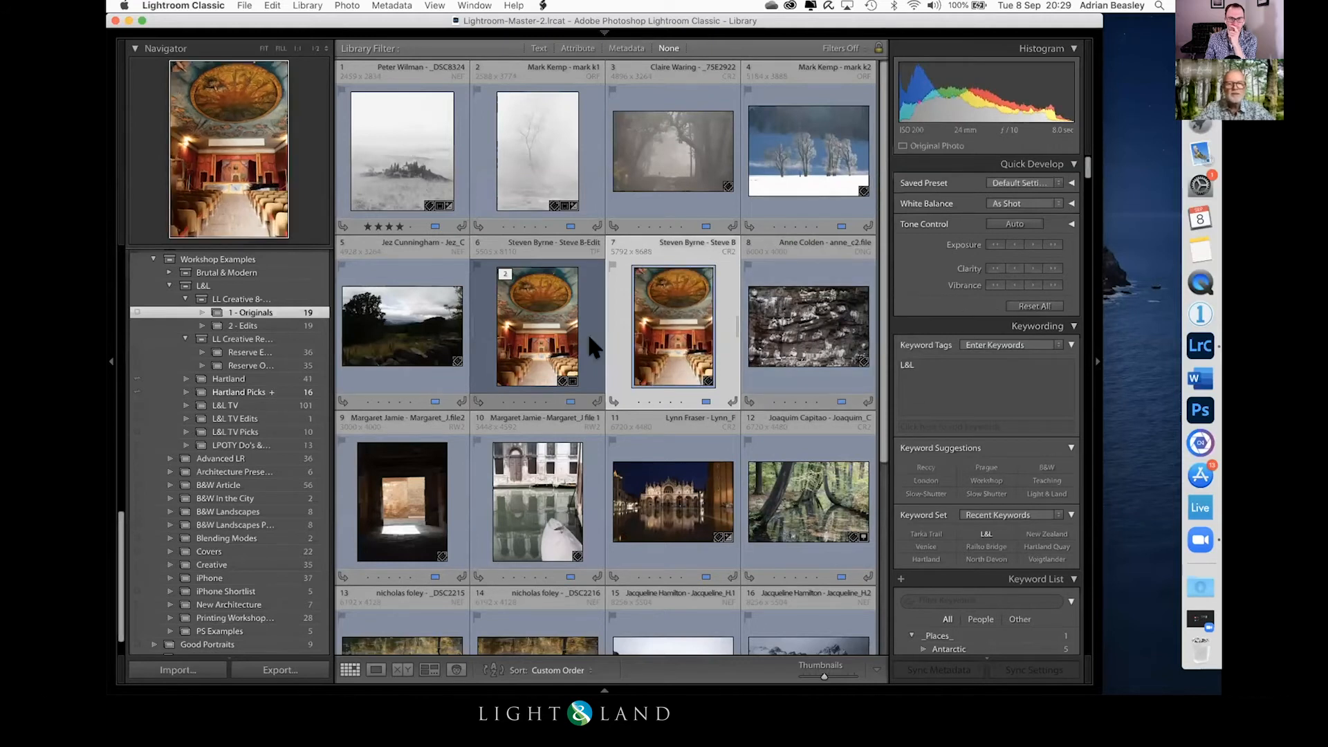
Step: Compare the edited theatre photo side by side with the reset original
click(533, 337)
super+click(664, 317)
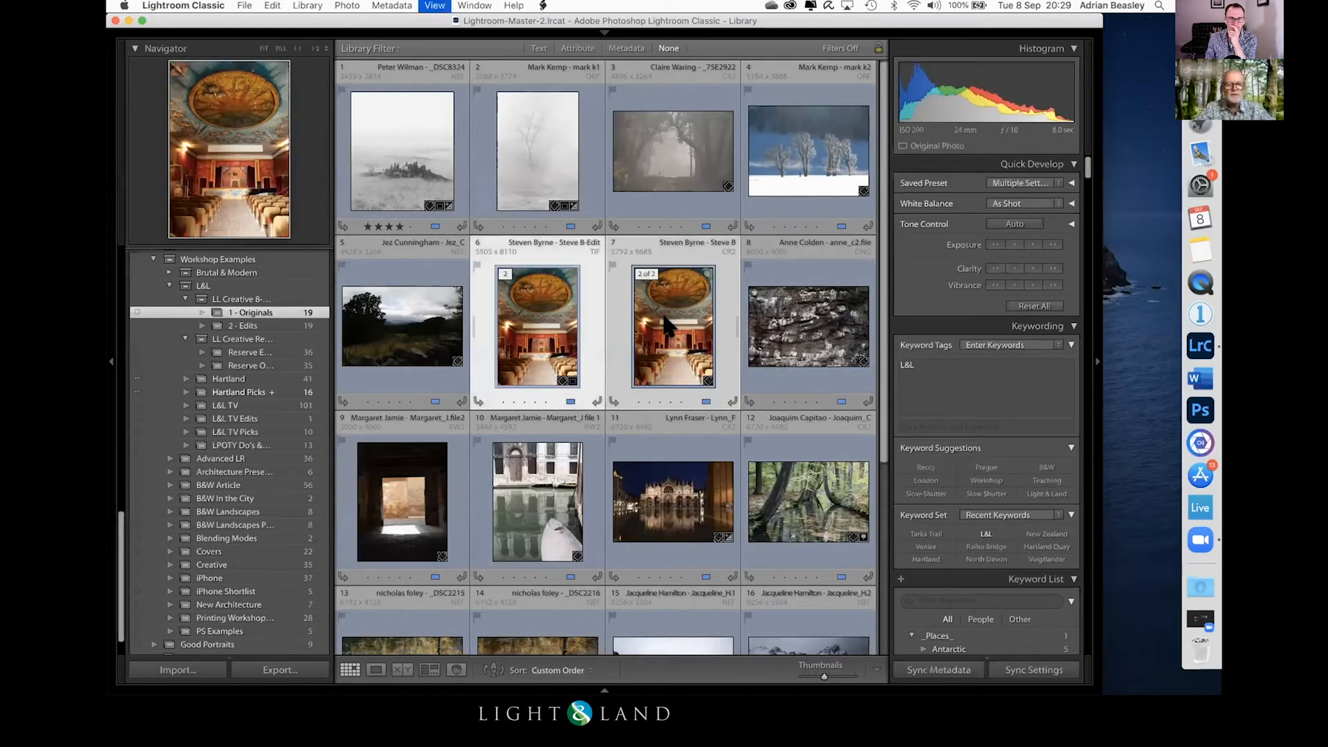
key(c)
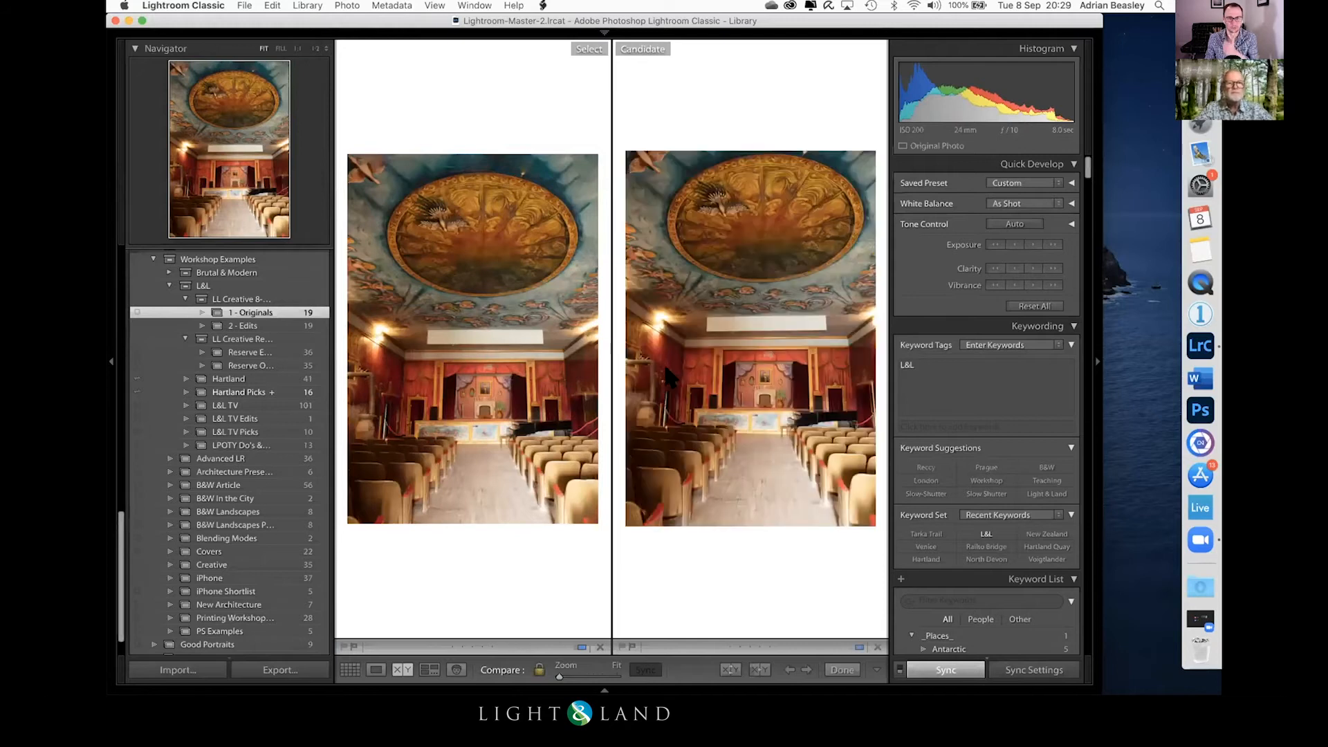
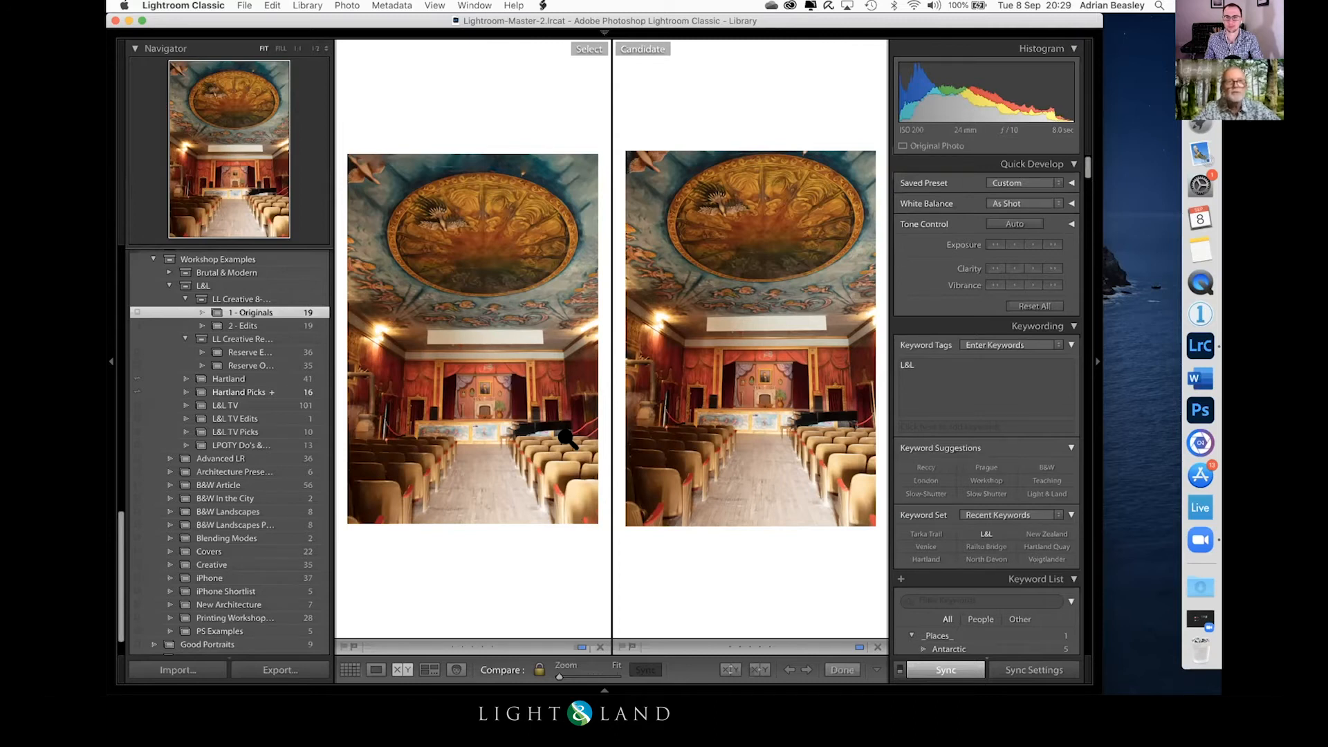
Step: Open the night photo of the Venetian basilica in the Develop module and inspect its facade up close
key(g)
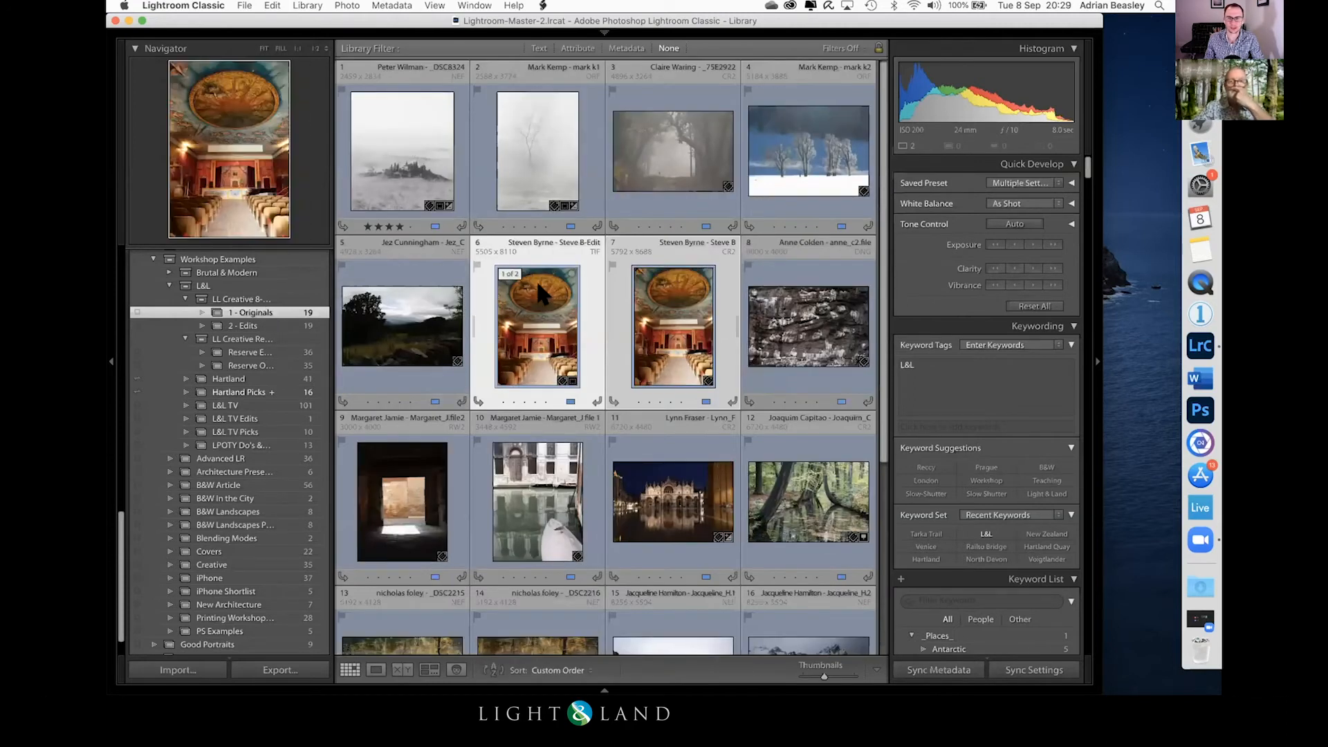
scroll(537, 279, down, 3)
click(539, 344)
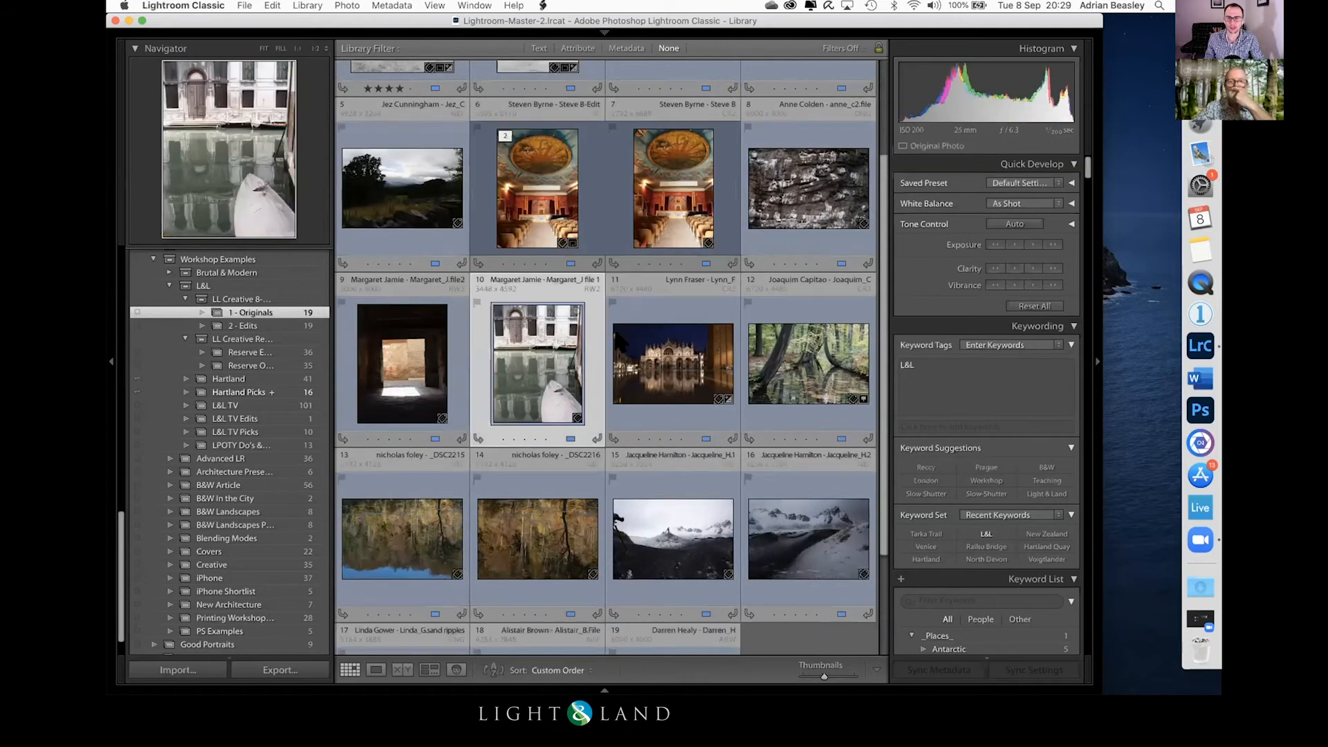
click(635, 356)
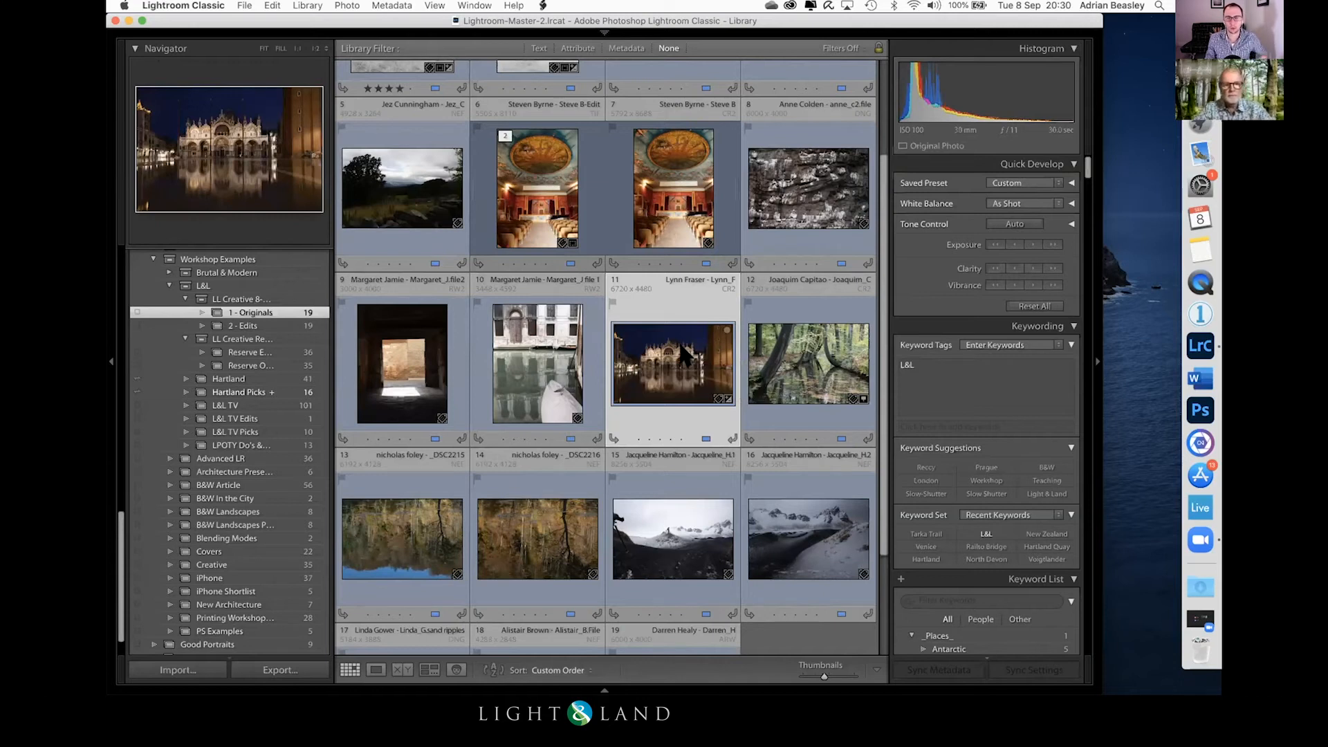
key(d)
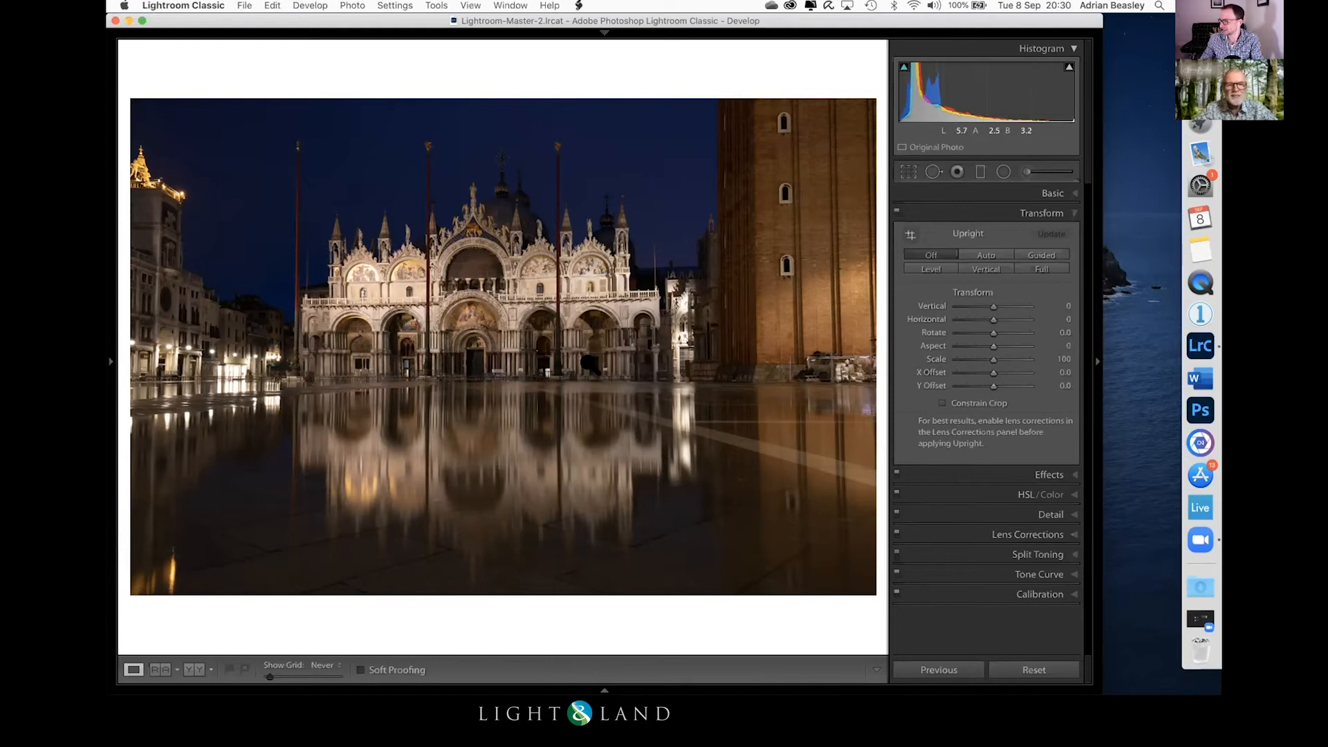
click(401, 277)
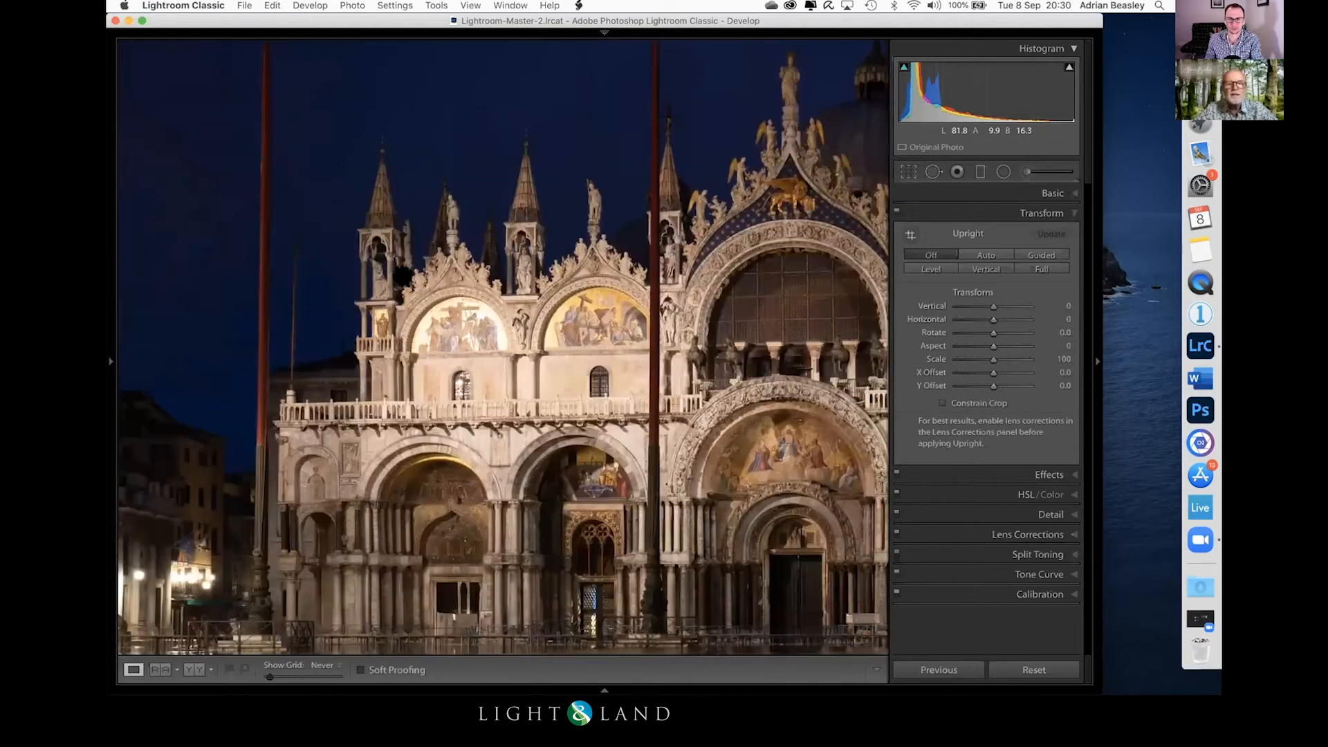
click(756, 396)
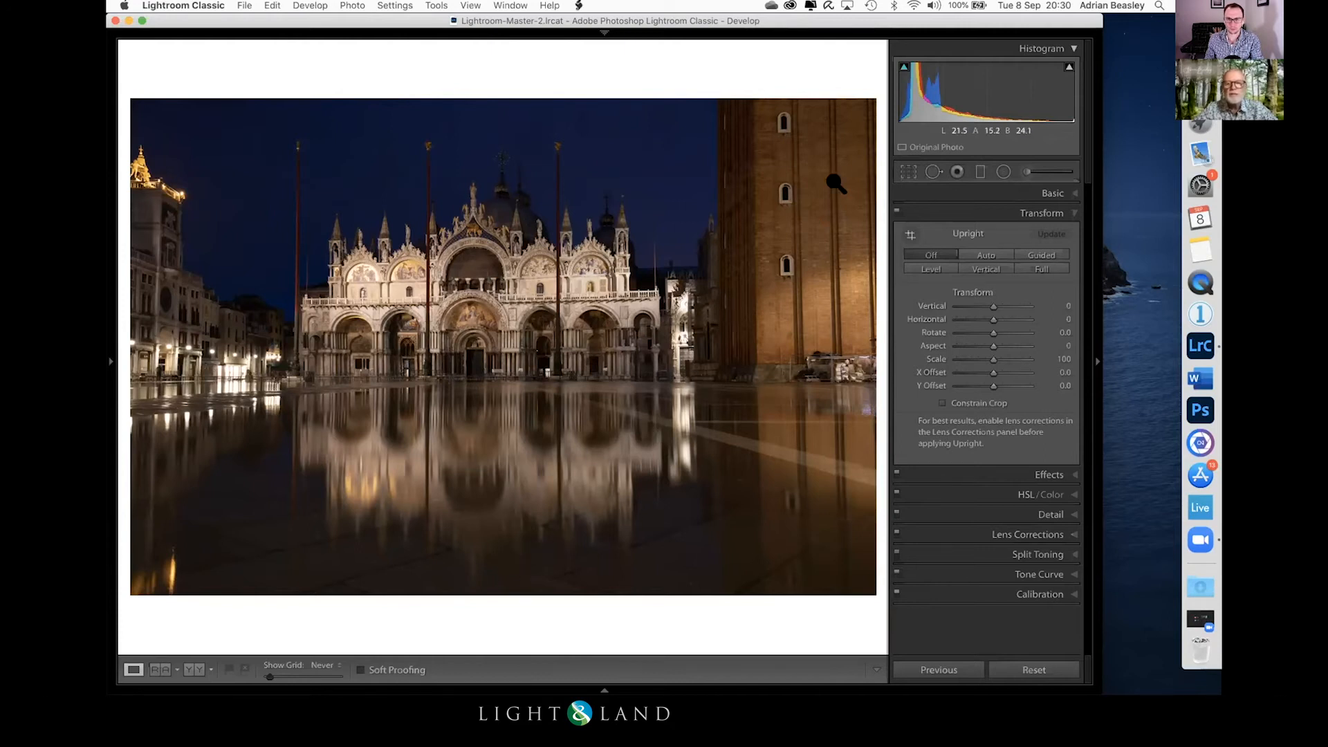
Step: Straighten the basilica with Guided Upright, using two horizontal guides along the facade and two vertical guides on the buildings either side
click(1030, 254)
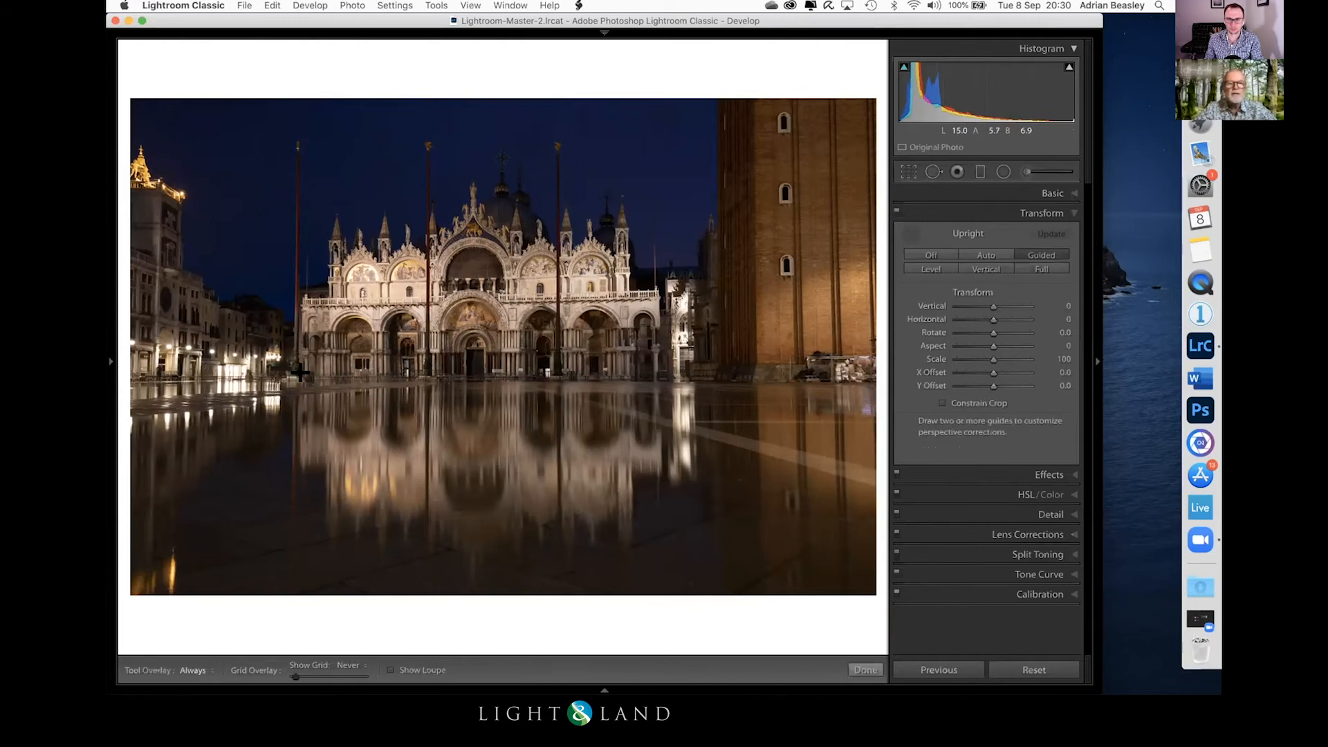
drag(332, 283, 666, 273)
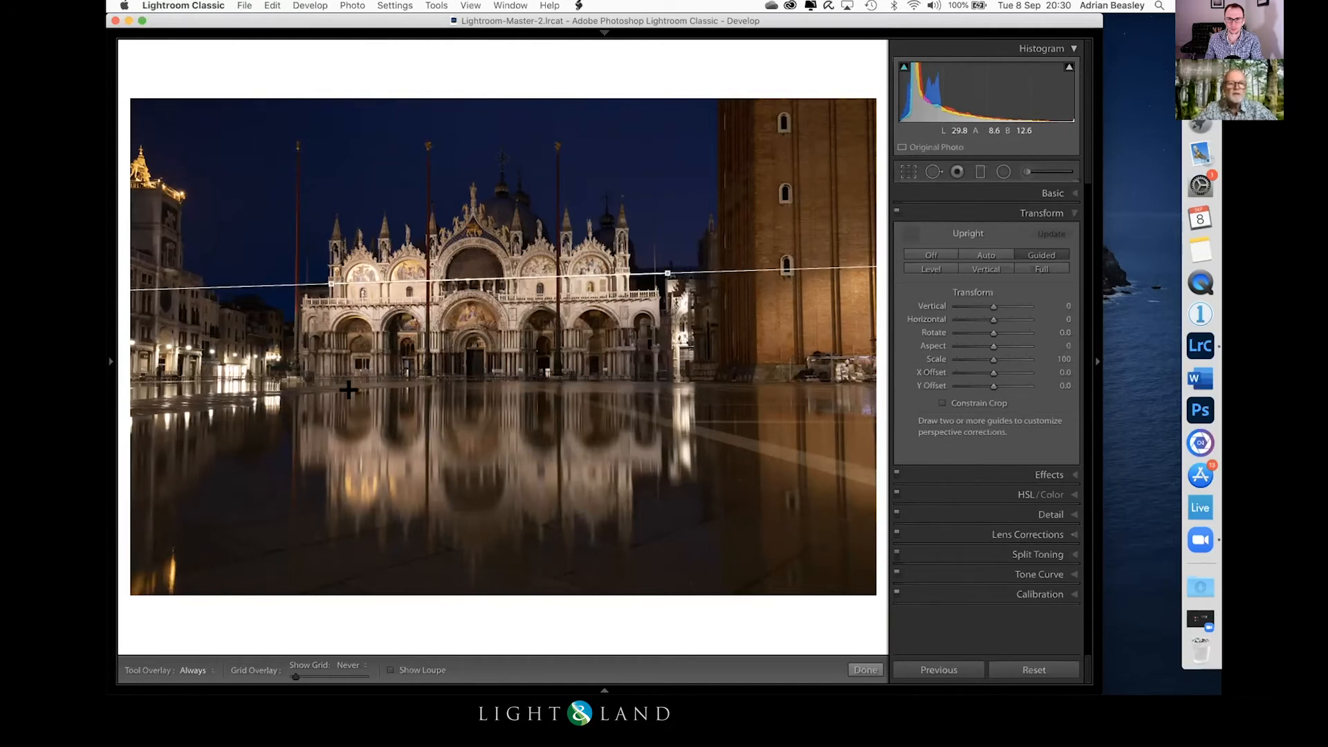
drag(316, 380, 721, 377)
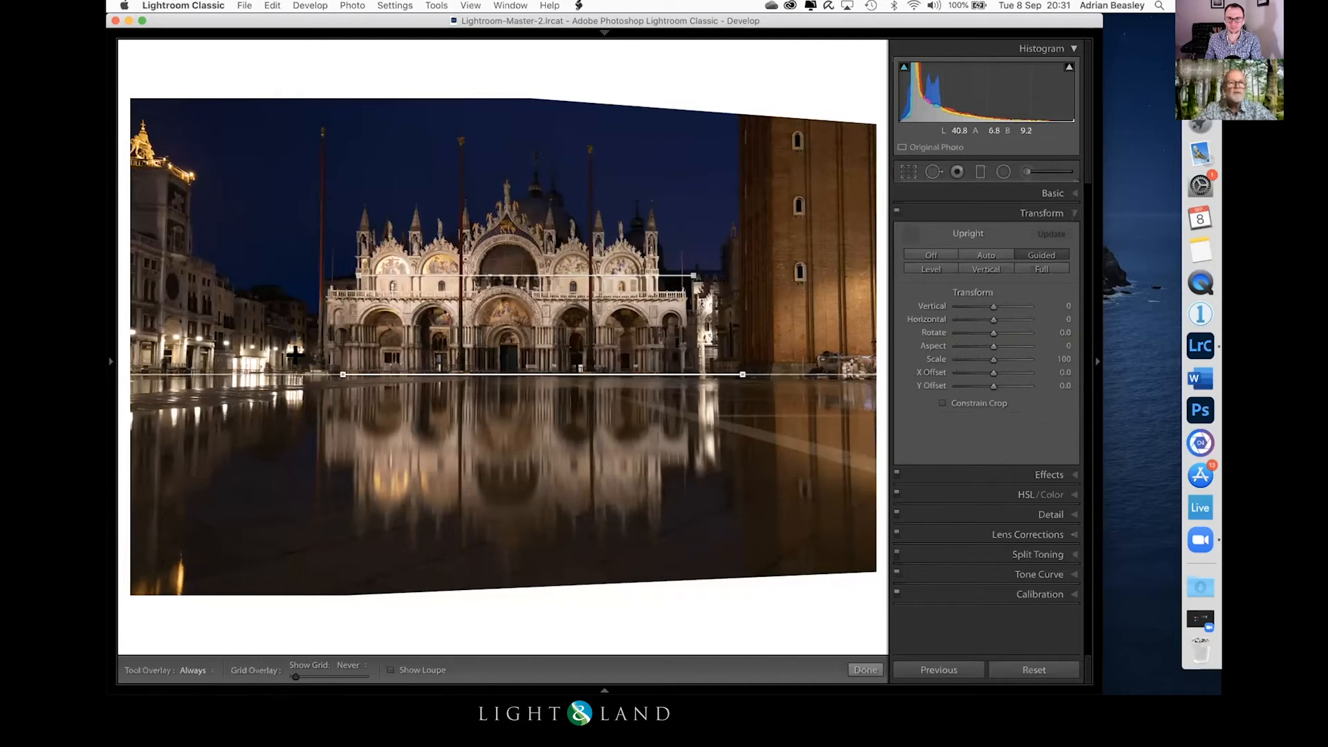
drag(161, 182, 152, 478)
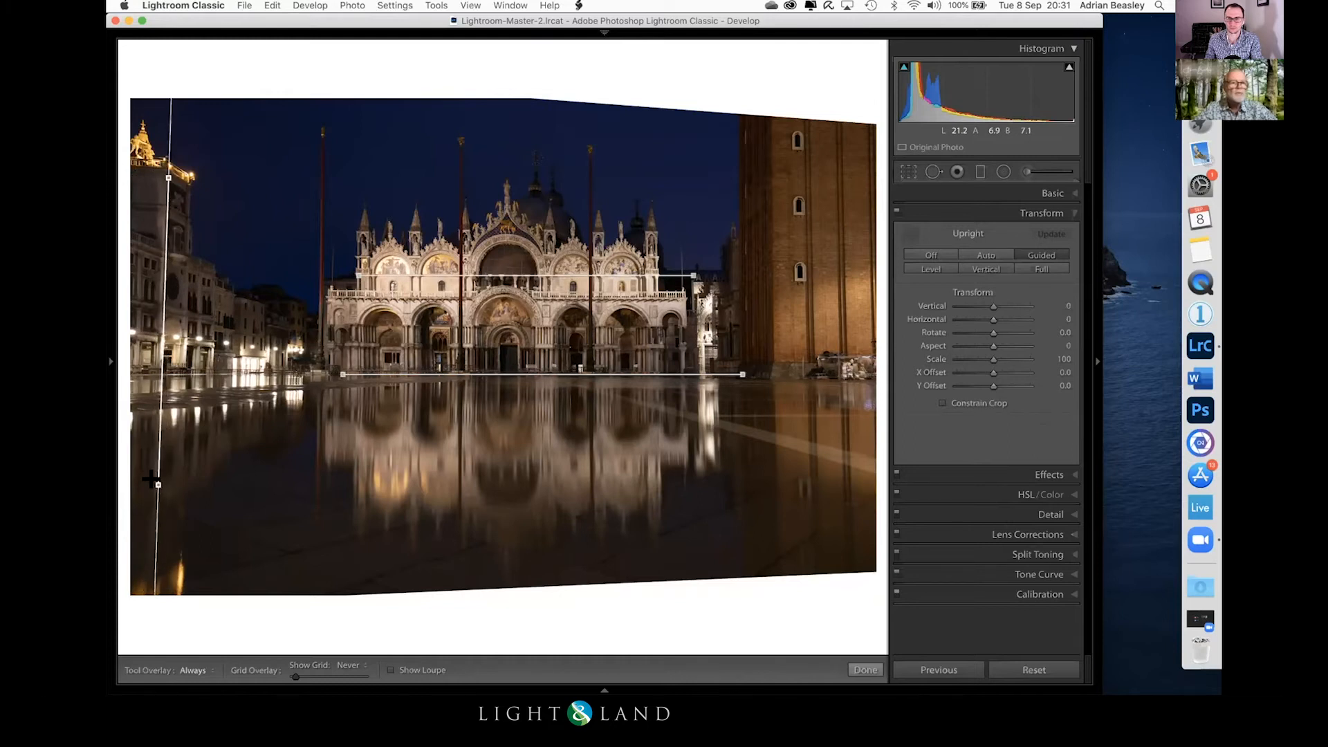
drag(152, 479, 152, 478)
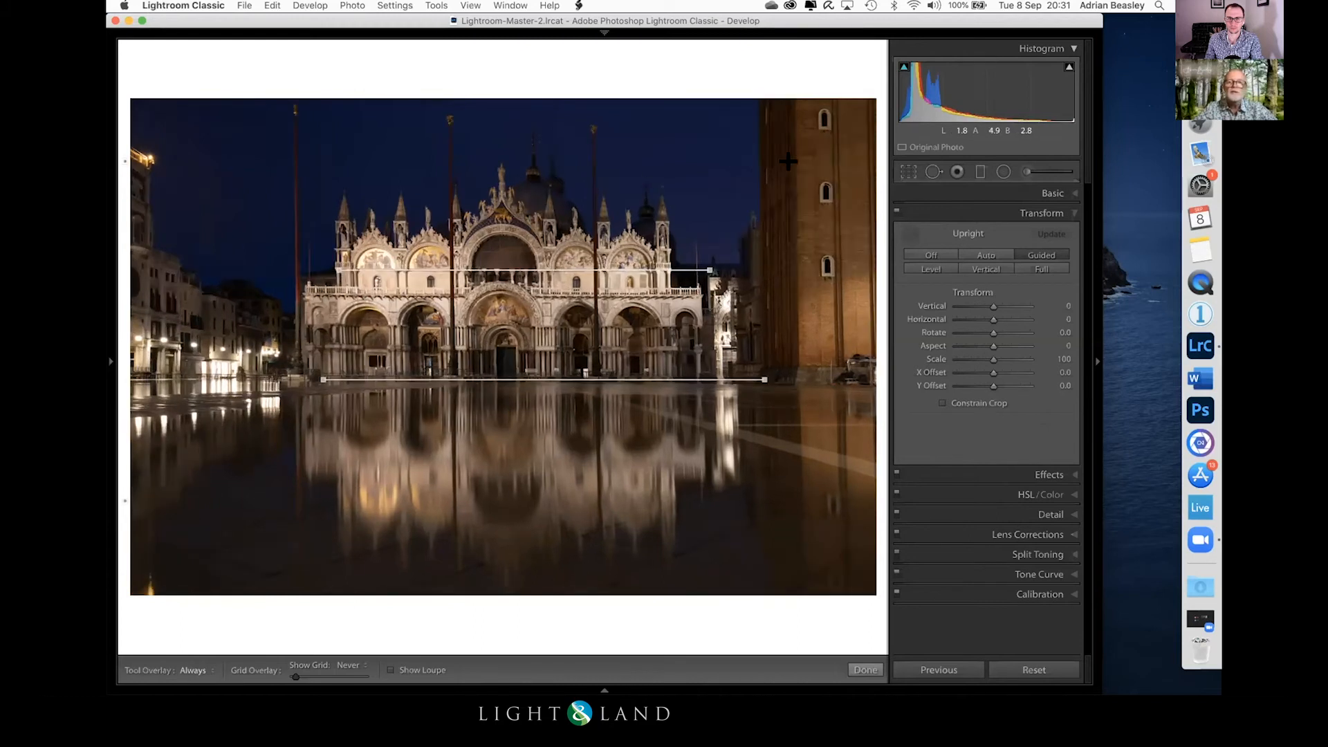
drag(798, 127, 798, 401)
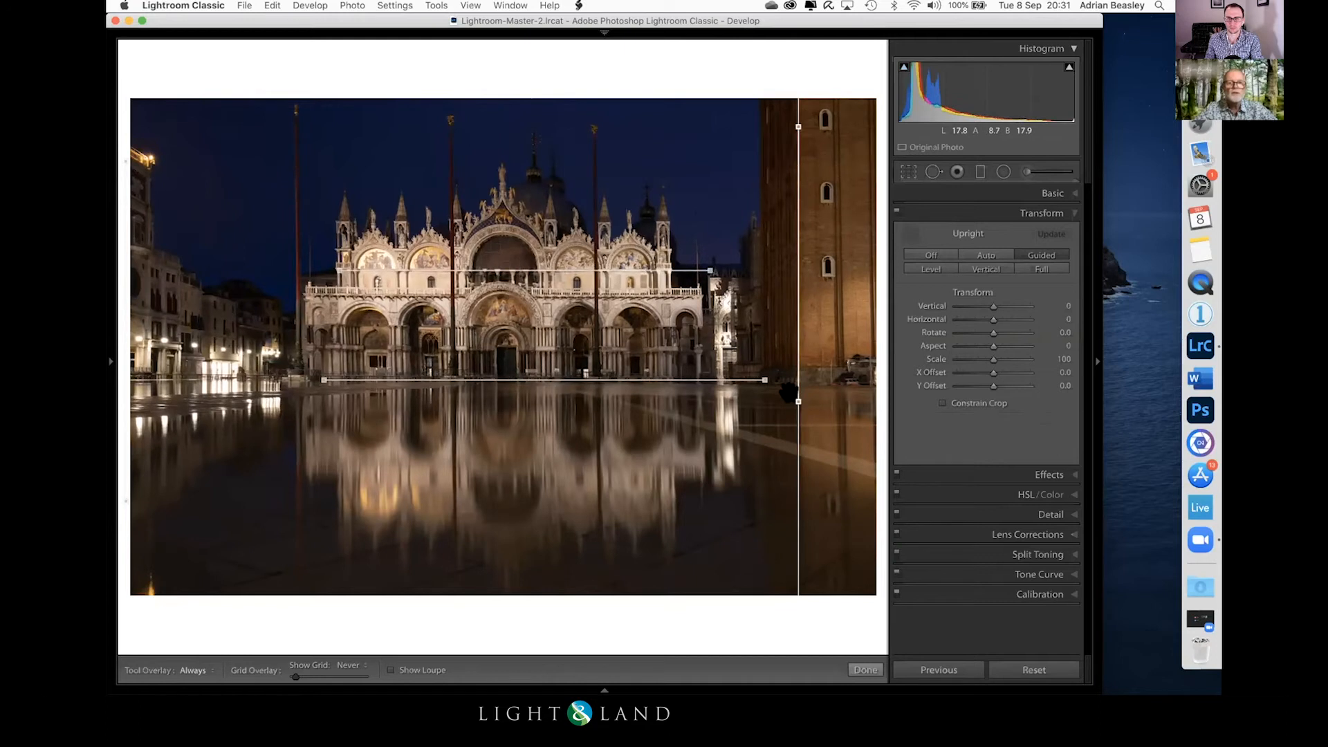
Step: Reduce the transform scale to 77 and crop away the blank areas around the corrected basilica photo
drag(989, 357, 975, 358)
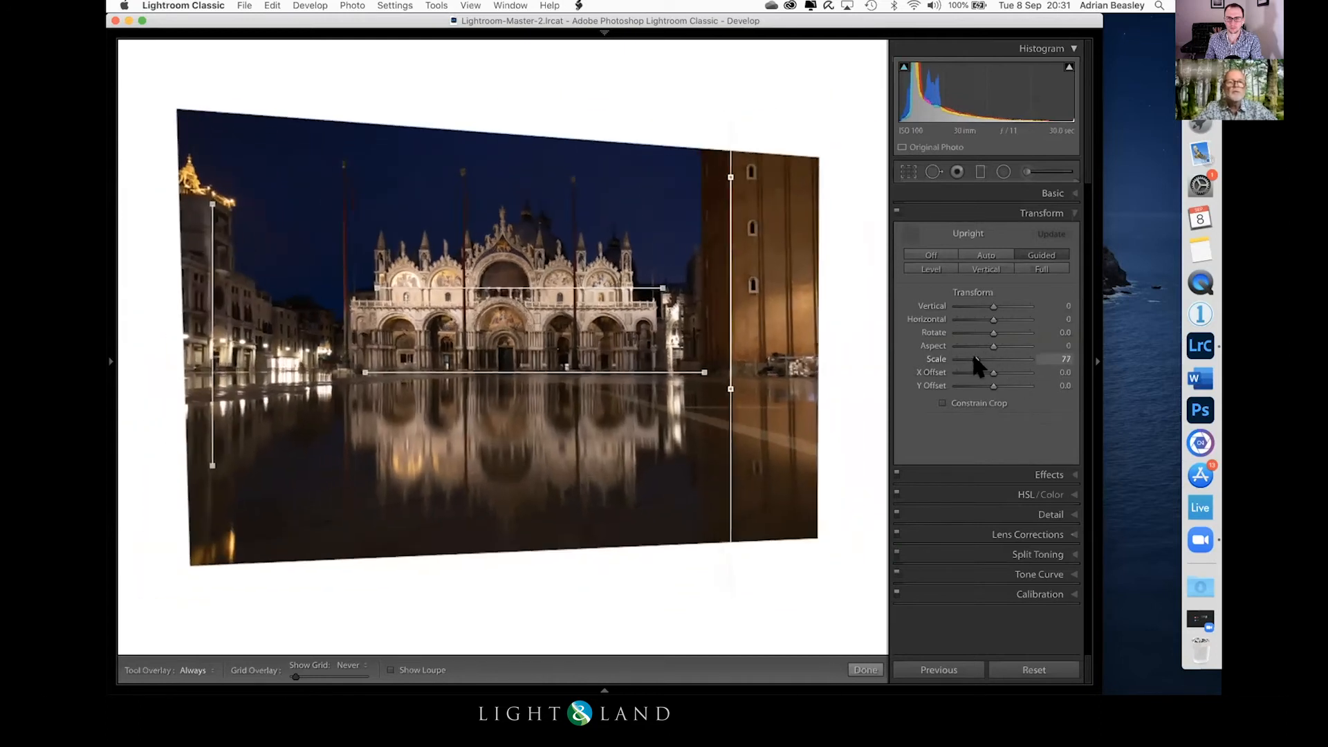
click(907, 171)
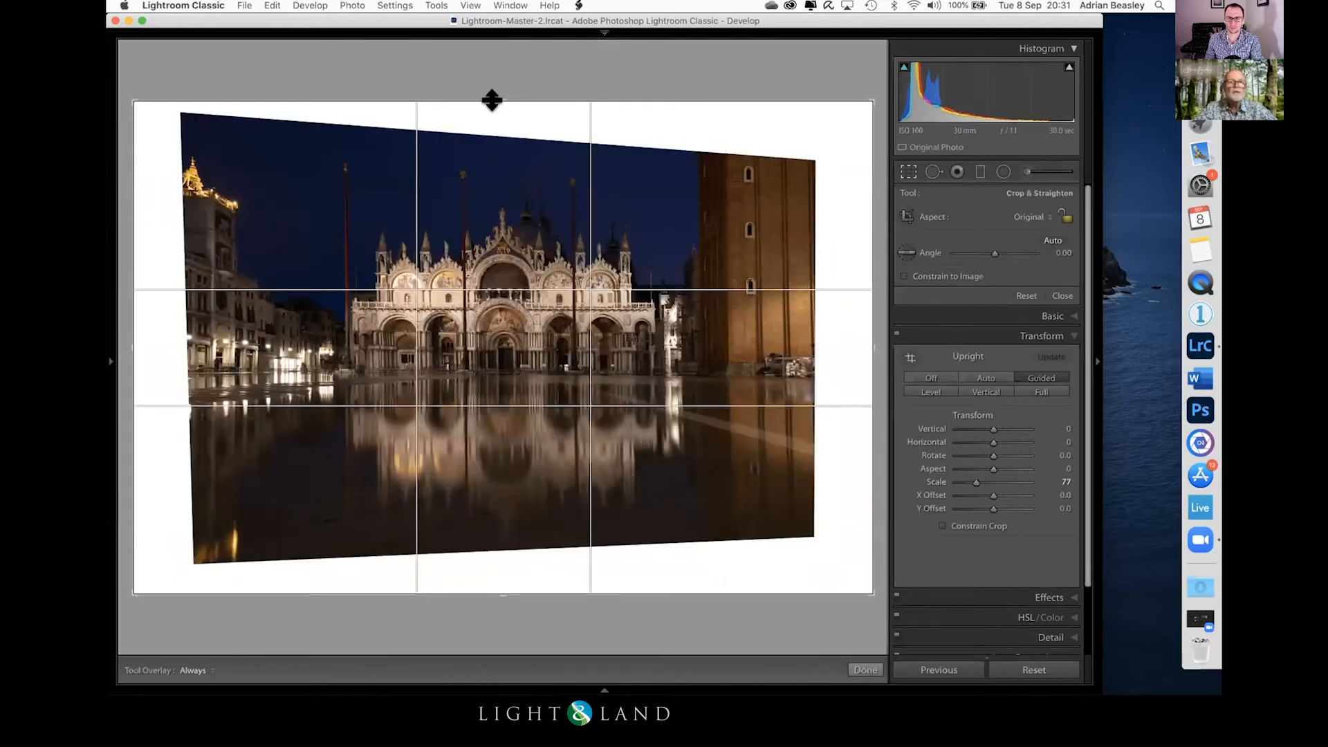
drag(492, 110, 492, 125)
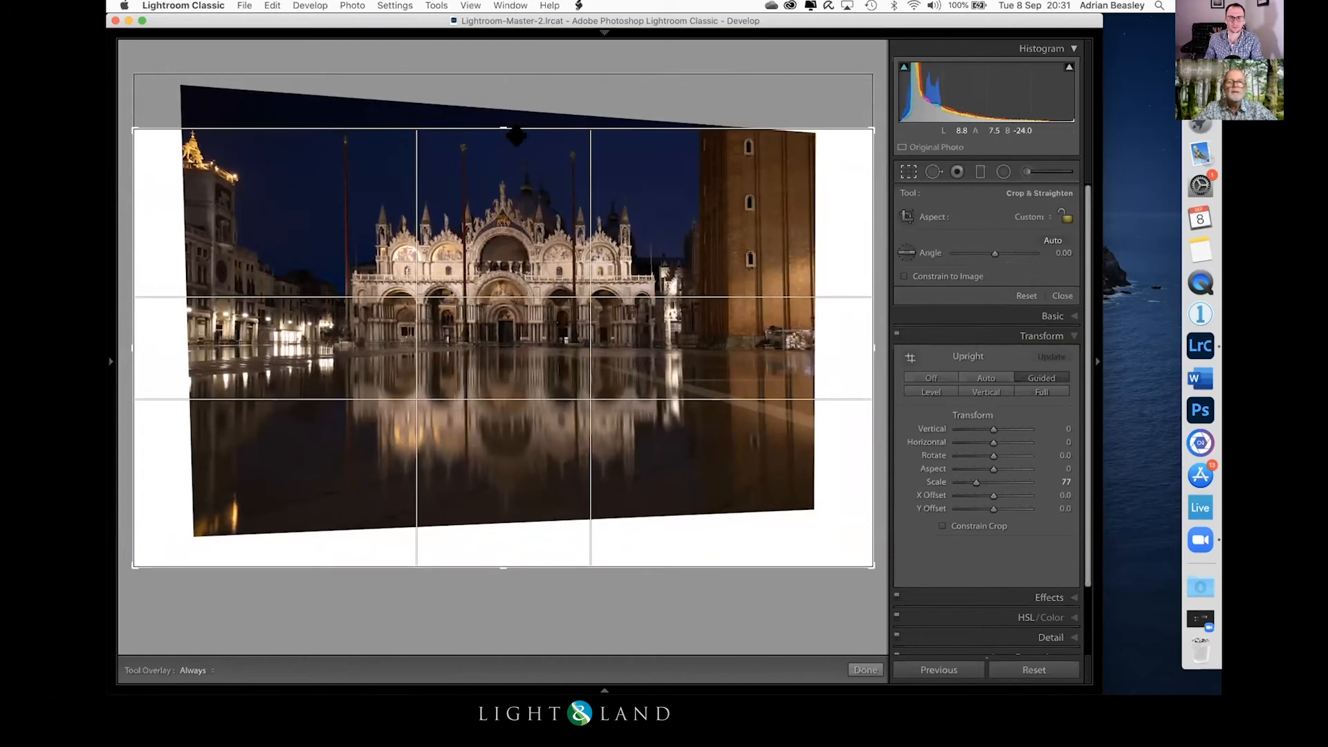
drag(852, 343, 811, 344)
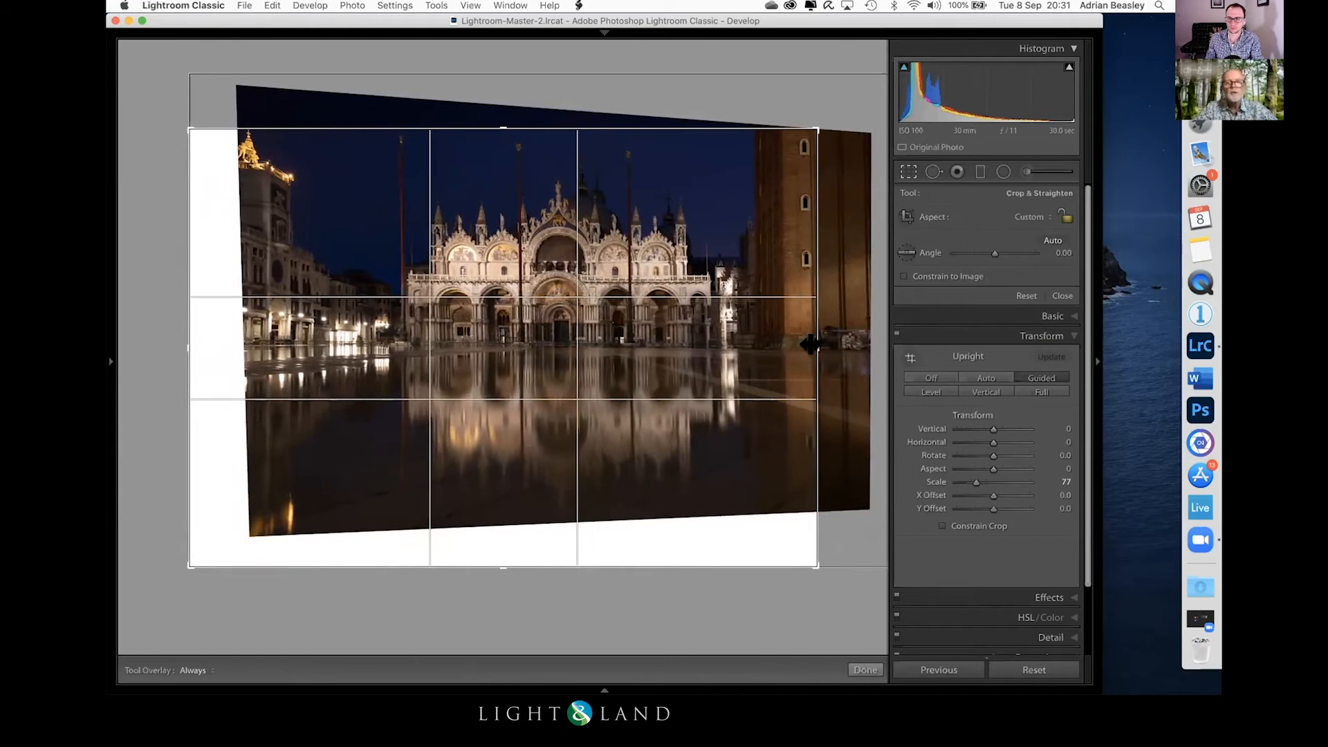
drag(488, 560, 492, 536)
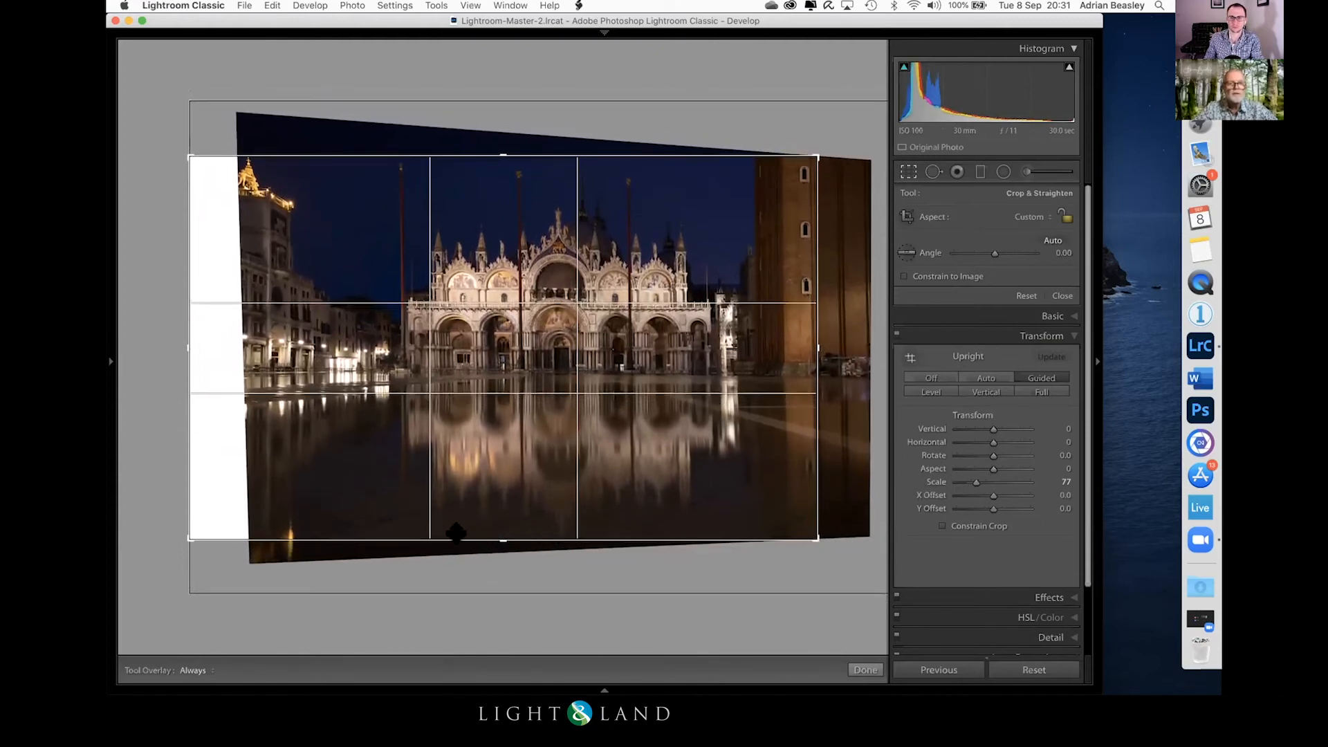
drag(188, 346, 220, 346)
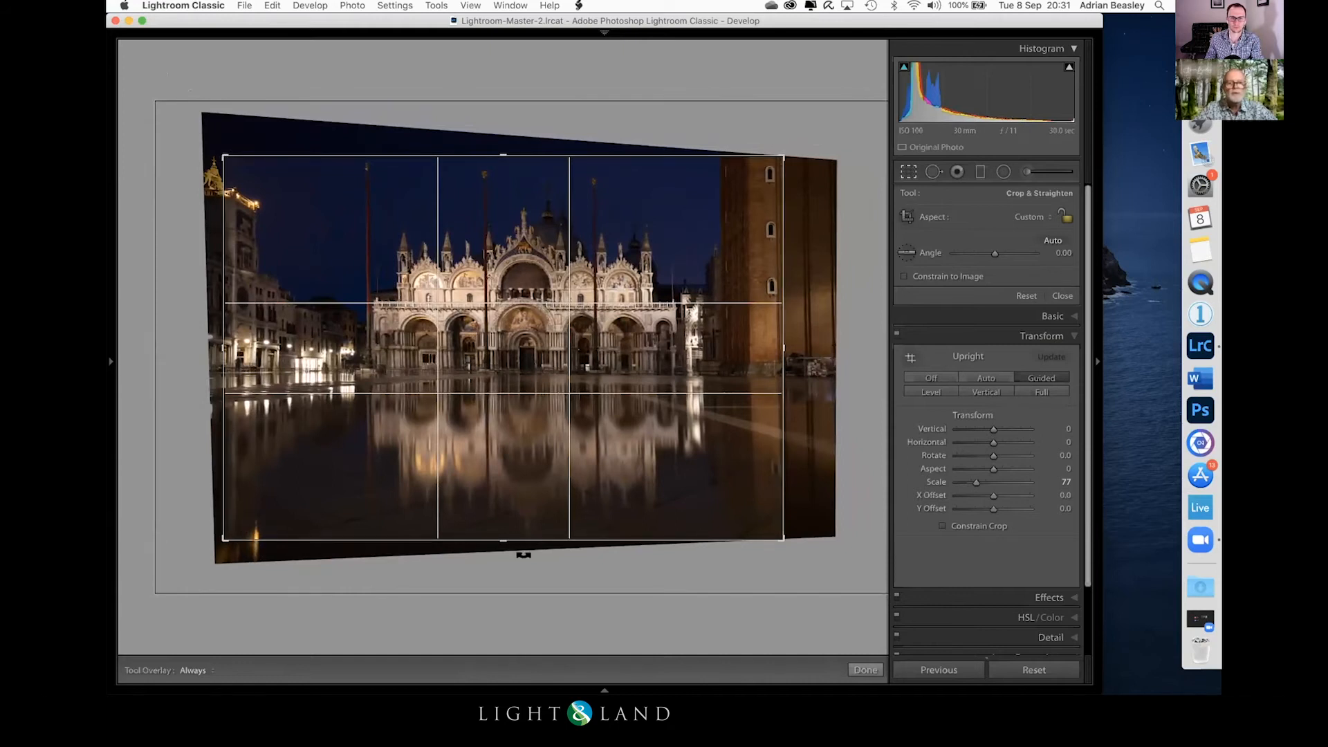
click(865, 670)
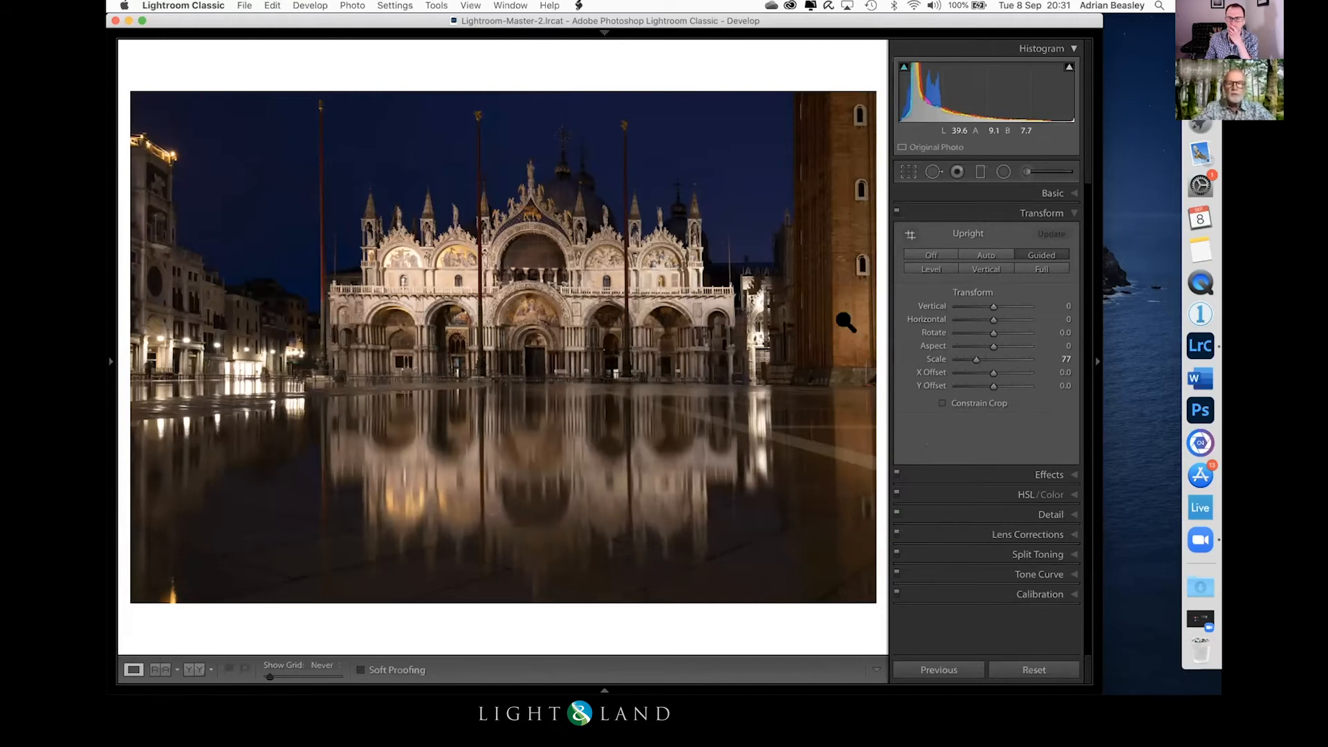
Step: Tighten the crop on the photo's left side to remove most of the tall building beside the square
click(908, 171)
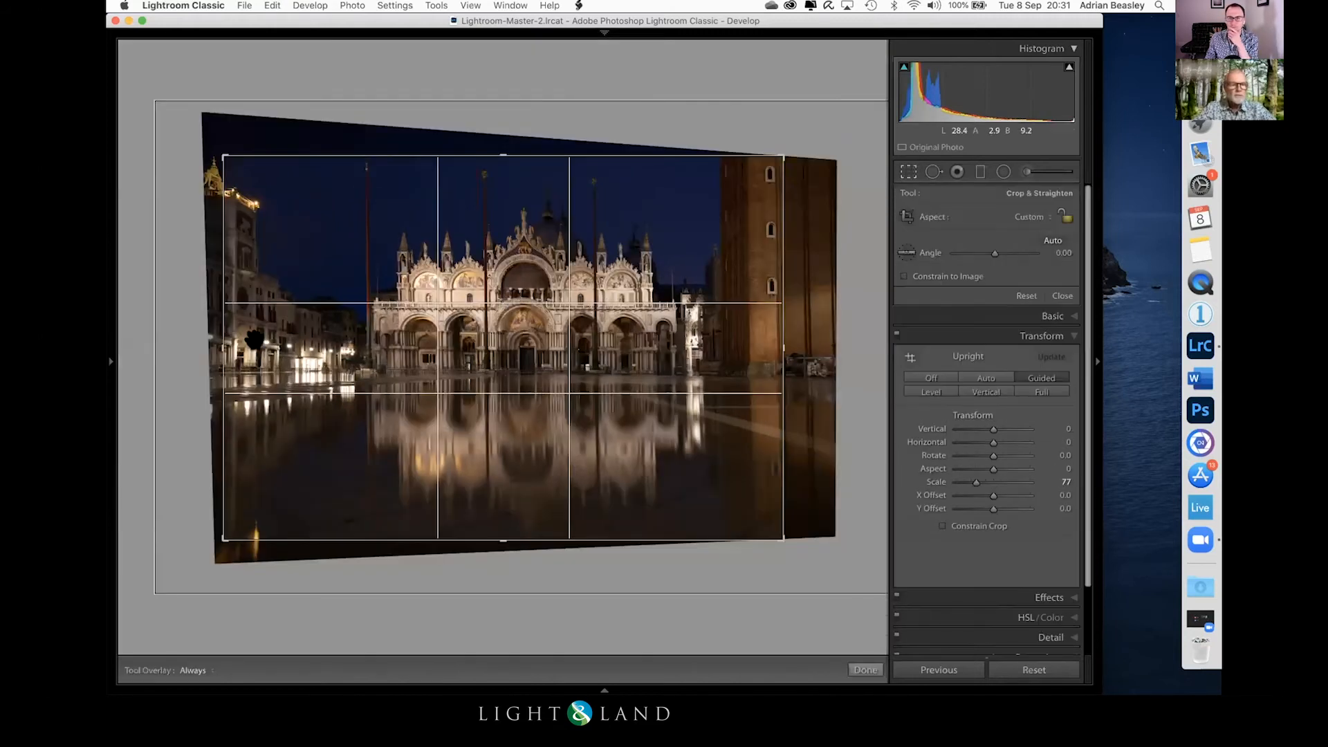
drag(211, 344, 230, 344)
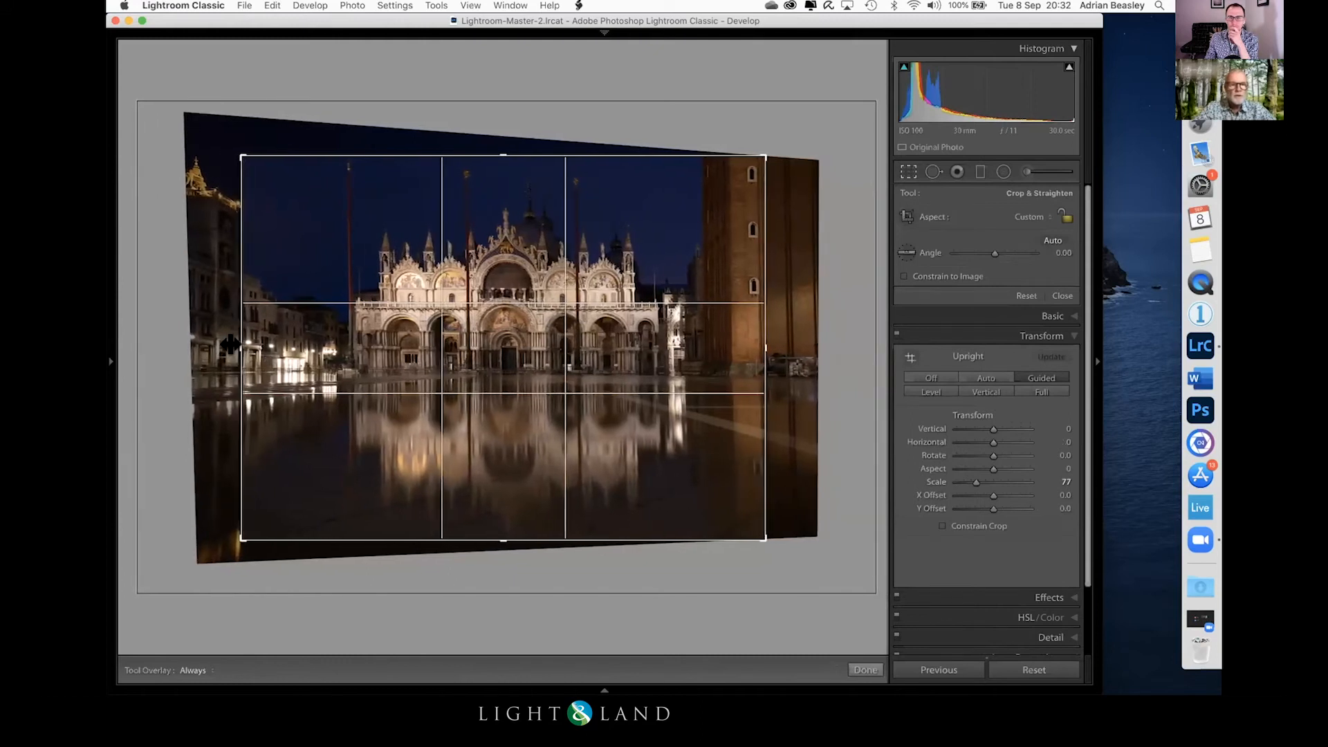
key(Return)
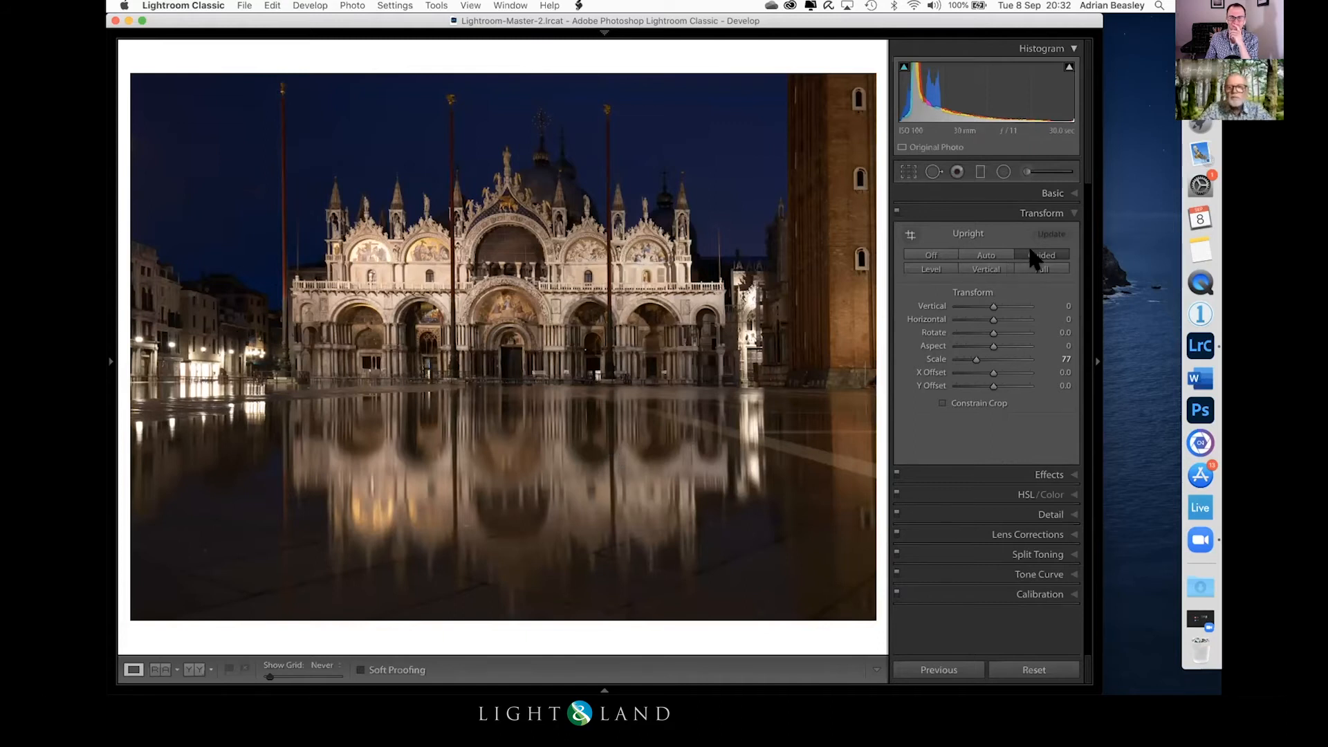
Step: Realign the left end of the upper horizontal Upright guide with the basilica's facade
click(909, 233)
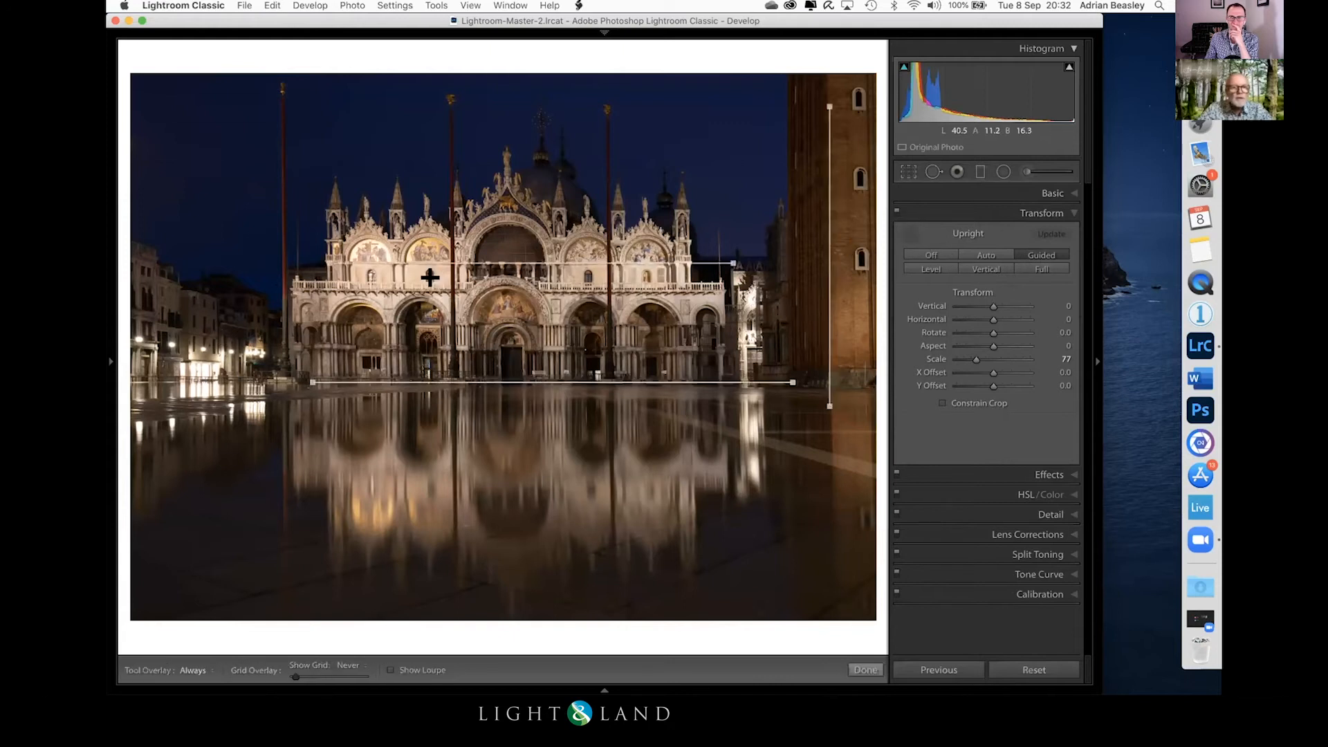
drag(400, 274, 326, 263)
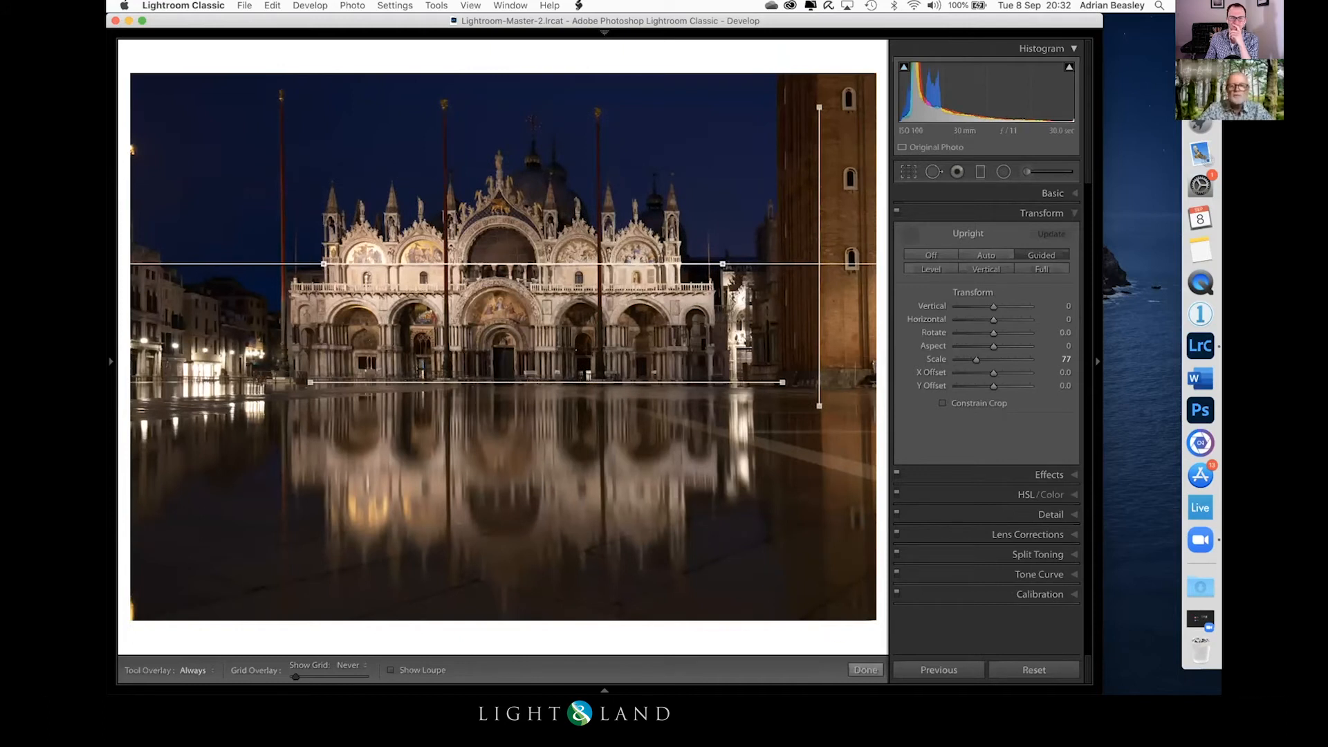
click(870, 669)
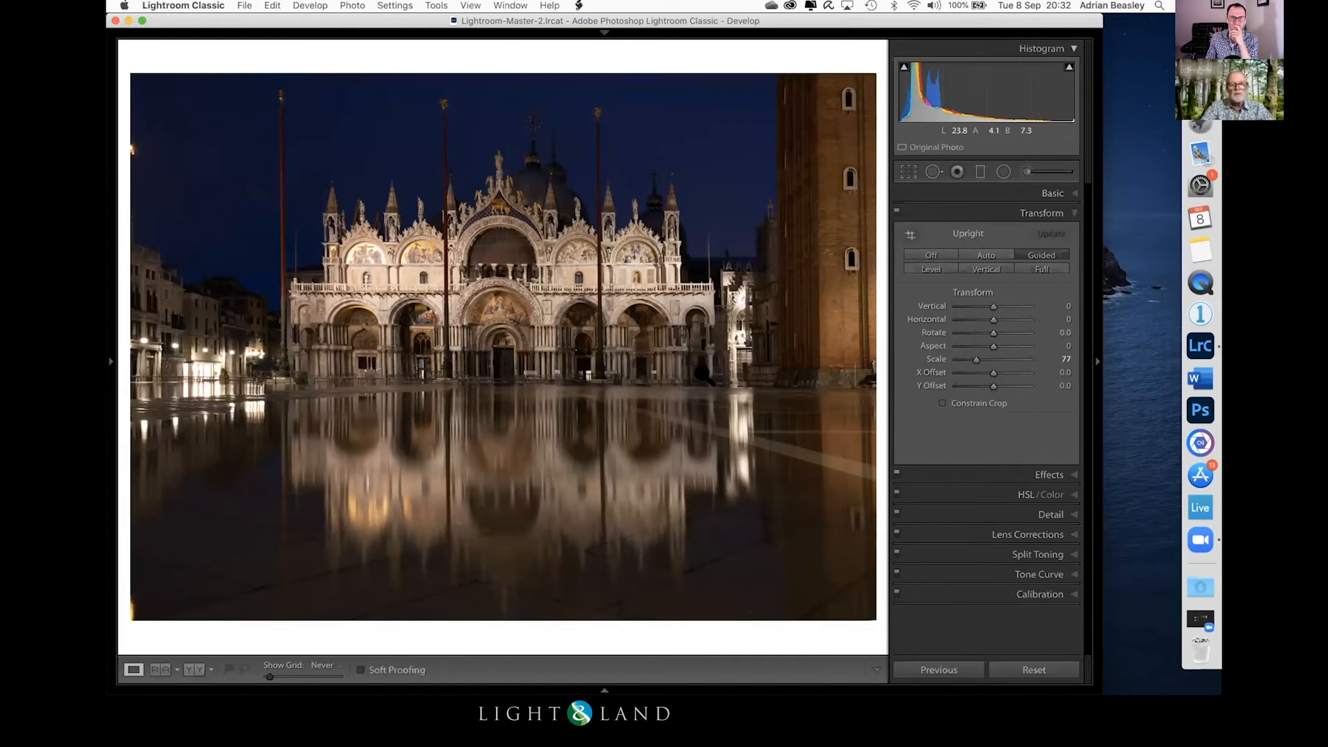
Step: Convert the basilica photo to black and white and set Exposure to +0.20, Highlights to -24 and Whites to +32
key(v)
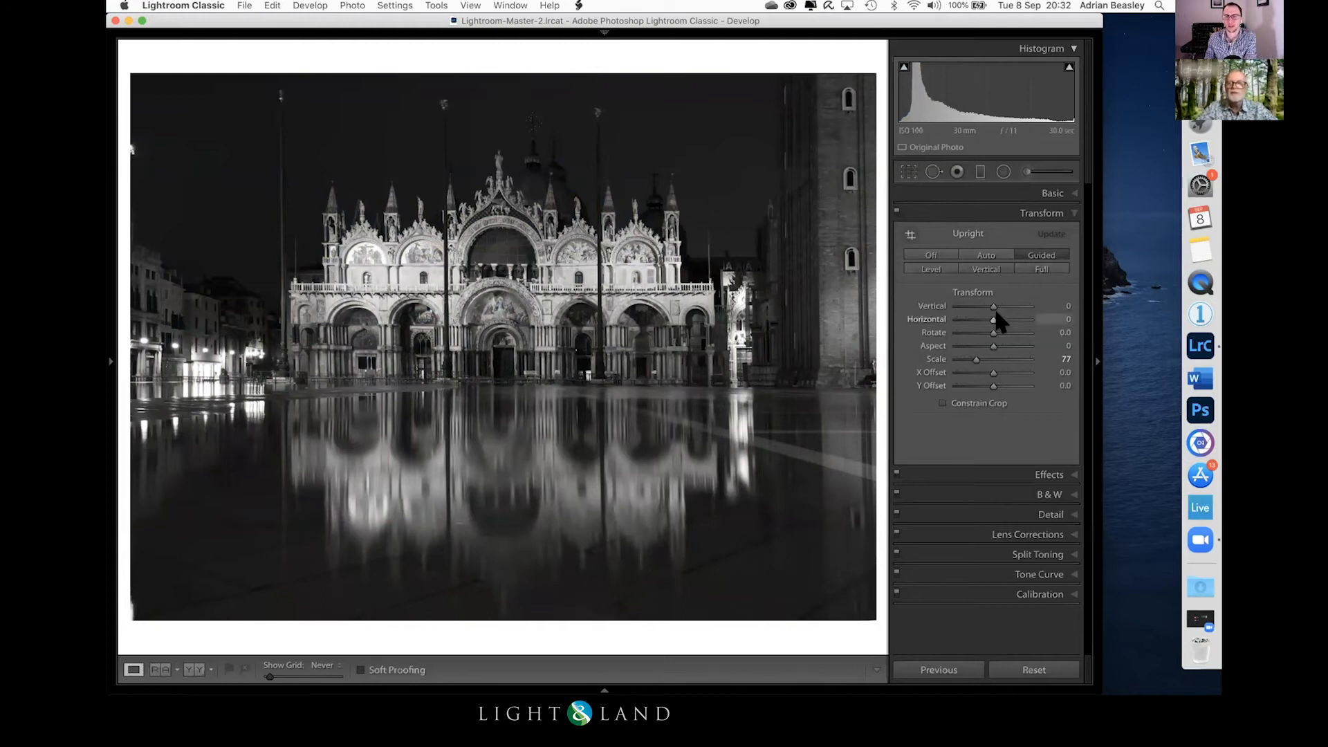
click(1051, 195)
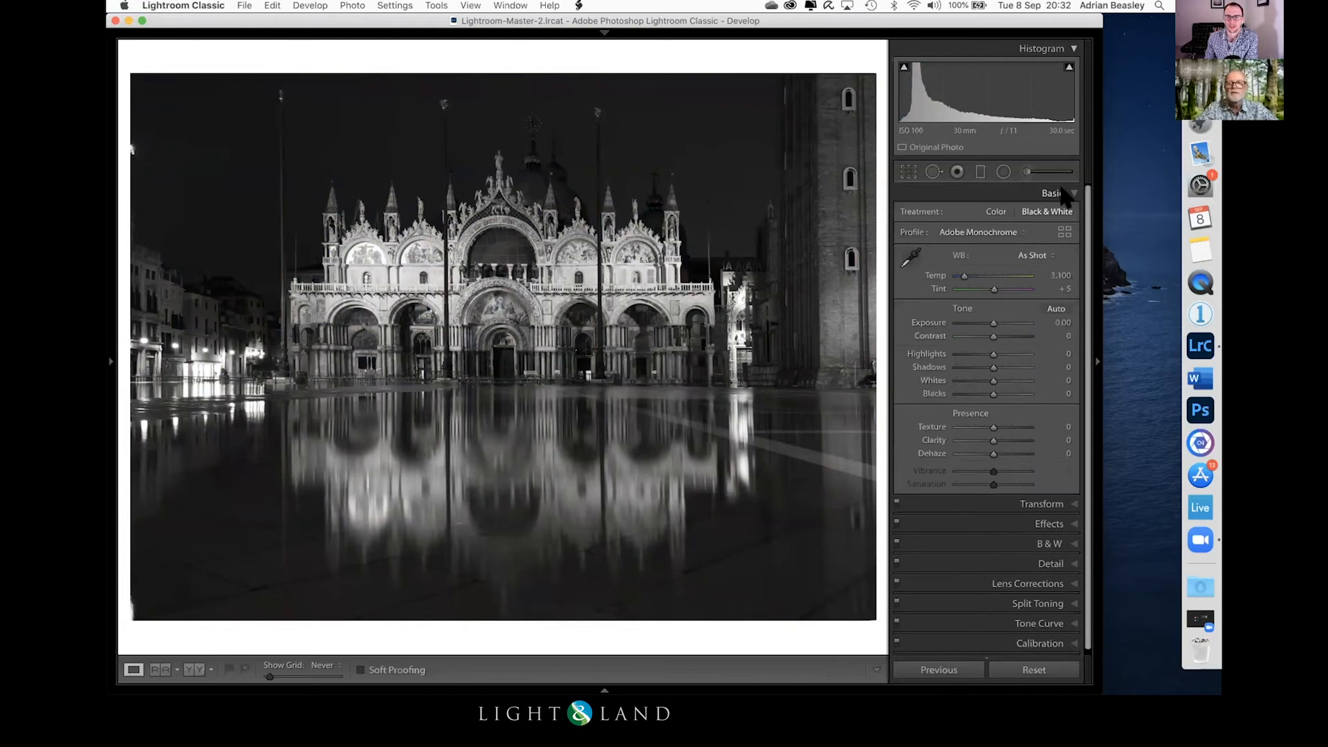
drag(993, 322, 1003, 380)
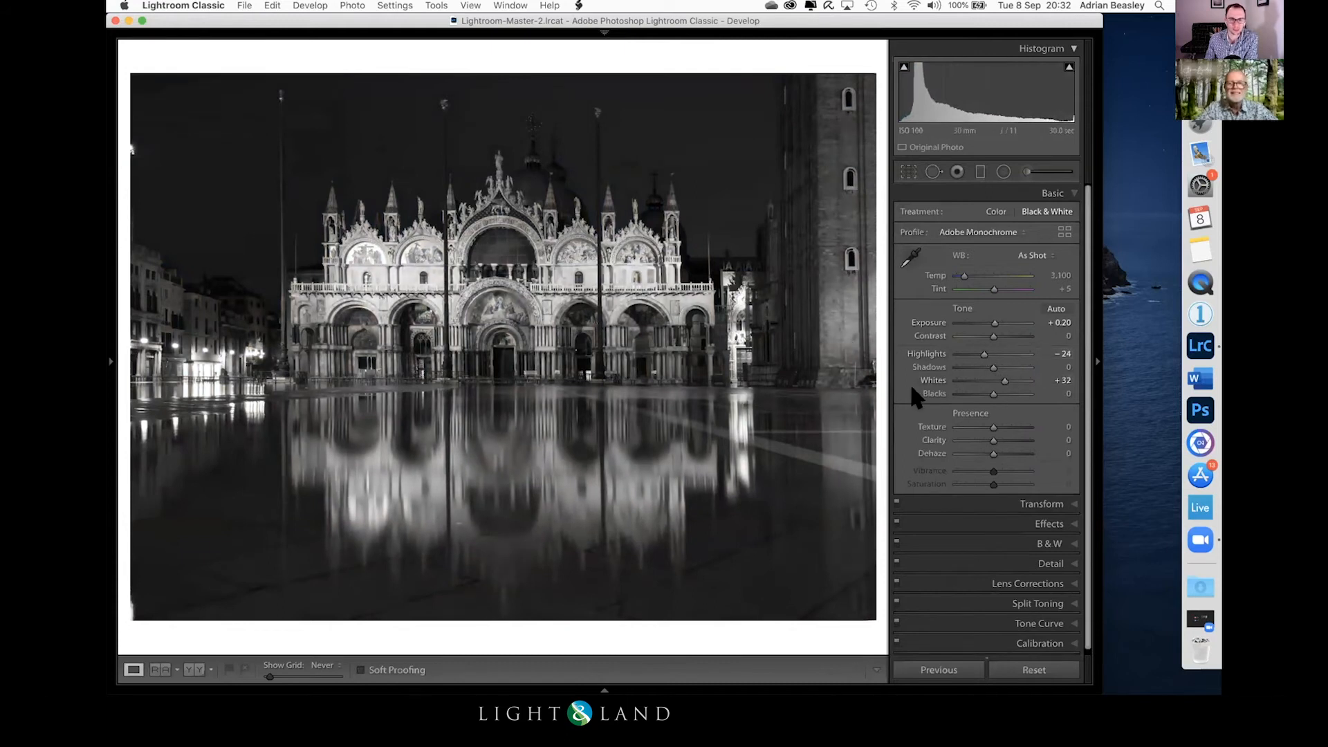
Step: Narrow the crop slightly from both sides, trimming the tower and the far-left buildings so the basilica sits centred
click(907, 171)
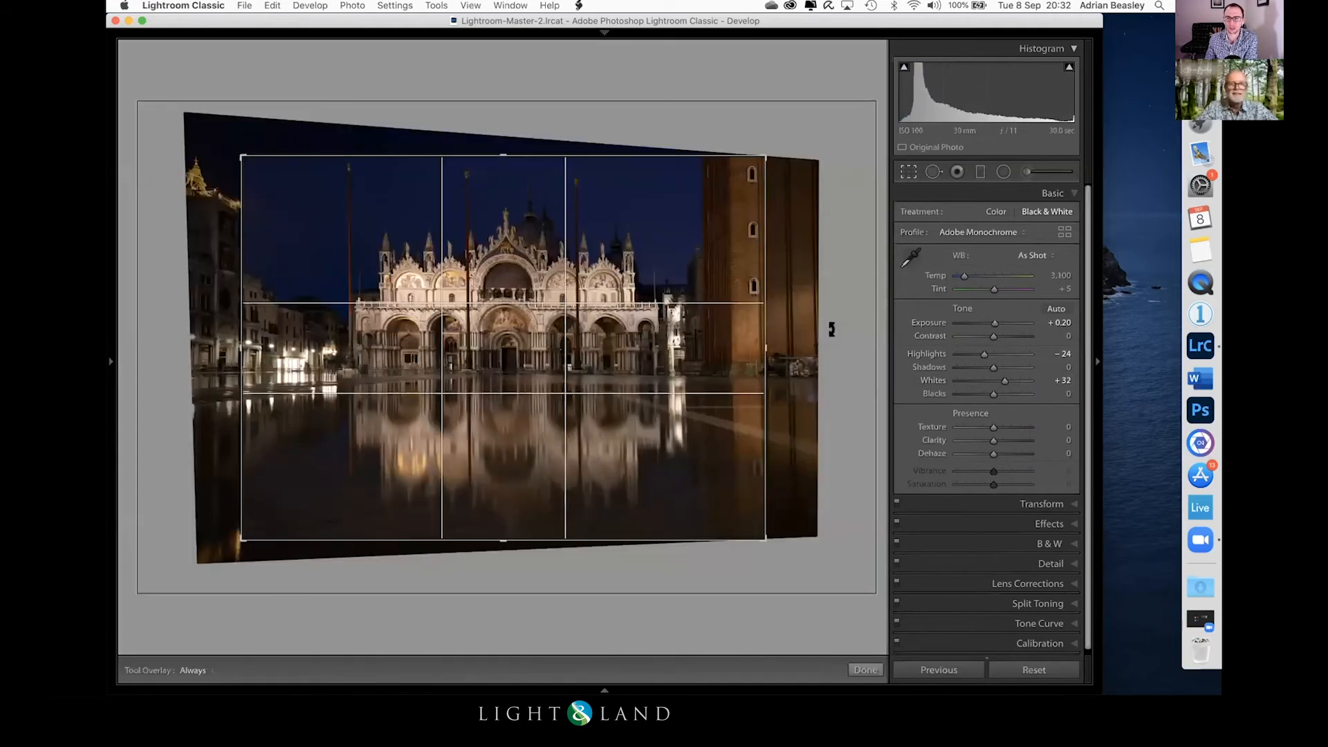
drag(749, 345, 744, 345)
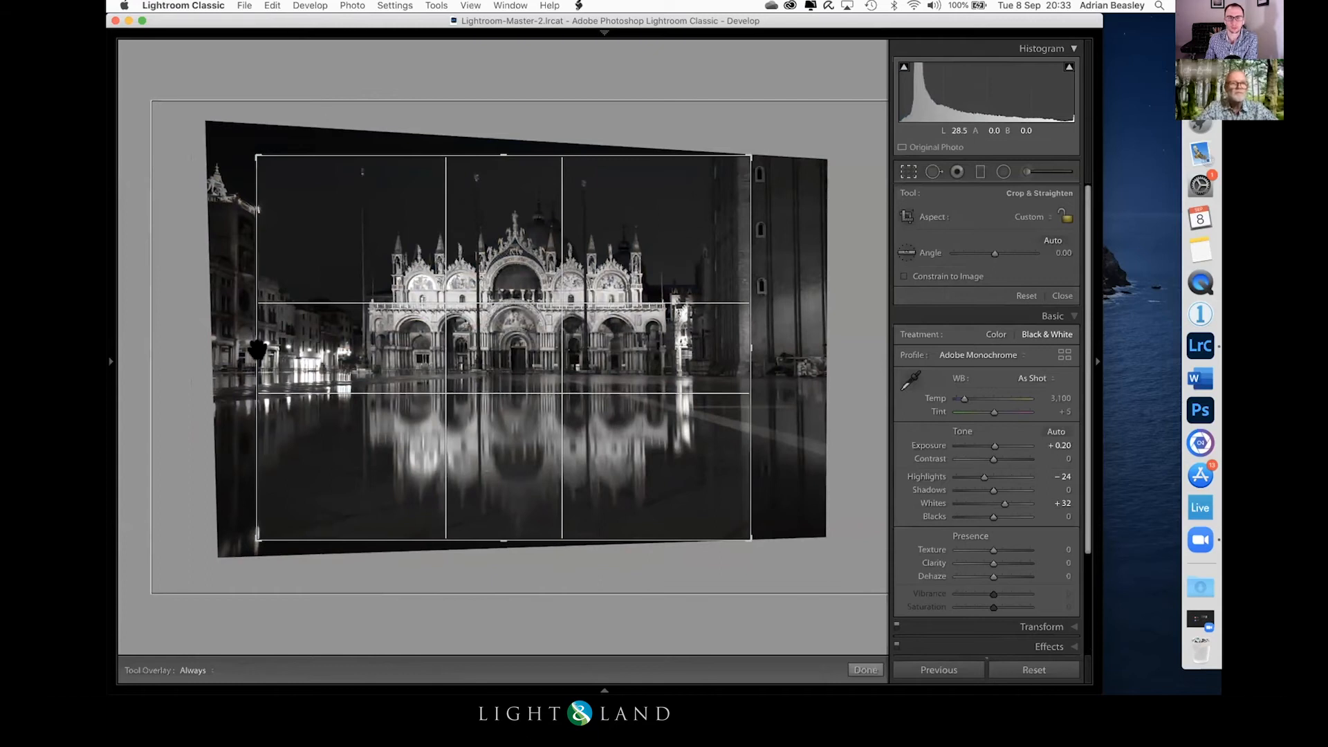
drag(251, 343, 259, 344)
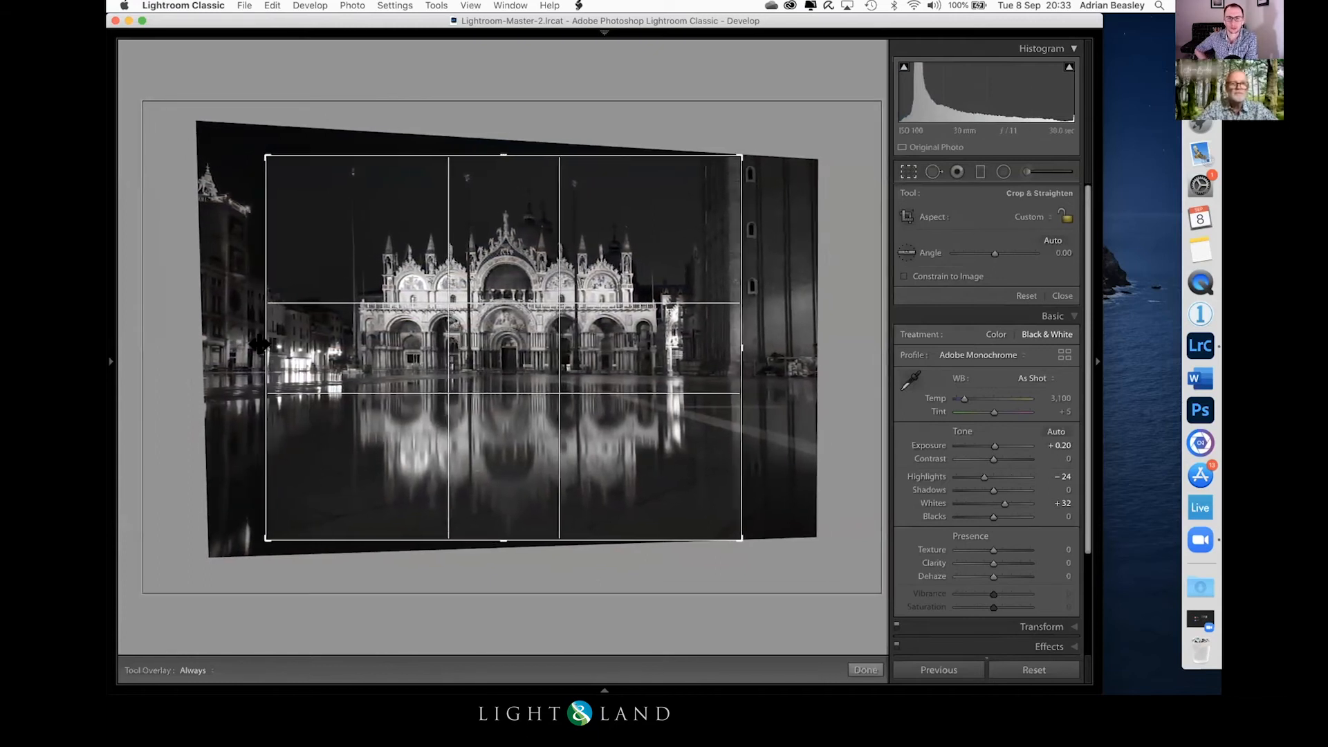
key(Return)
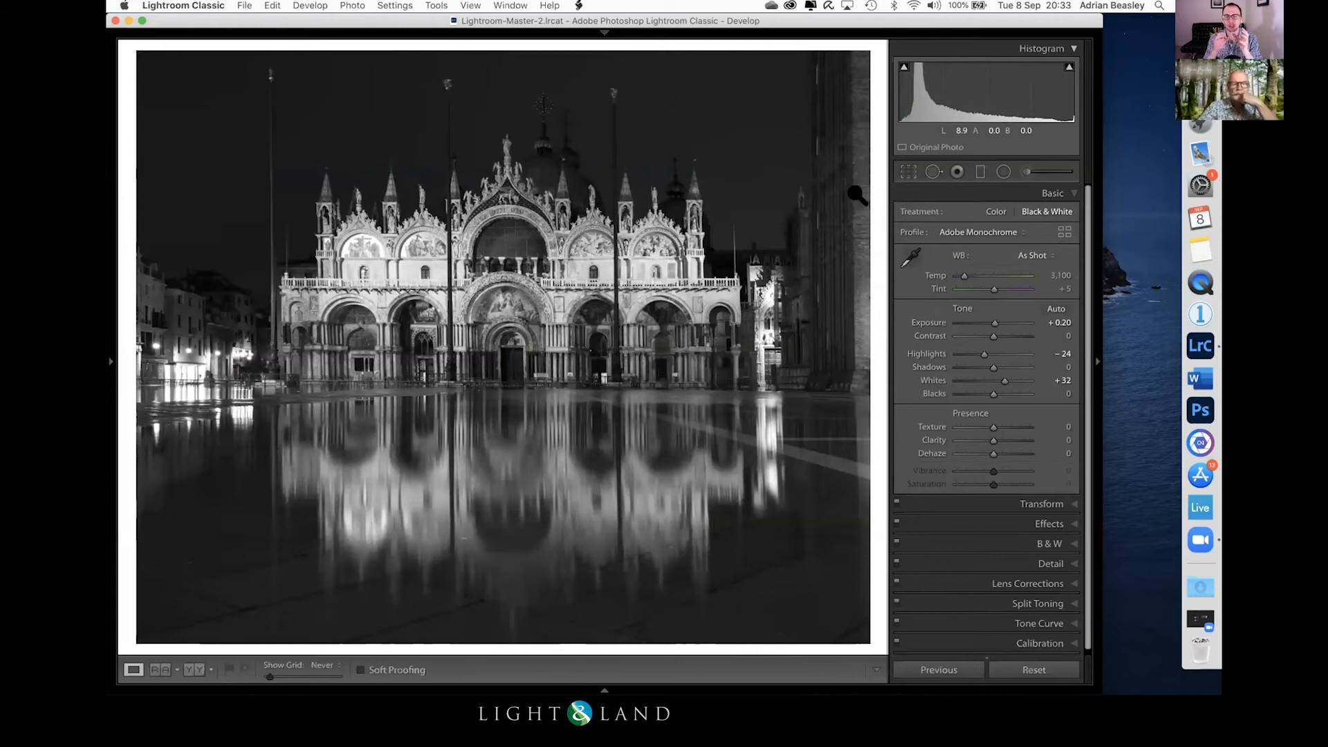
Step: Add an inverted radial filter over the bright lights left of the basilica and lower its Highlights to -61
click(1004, 172)
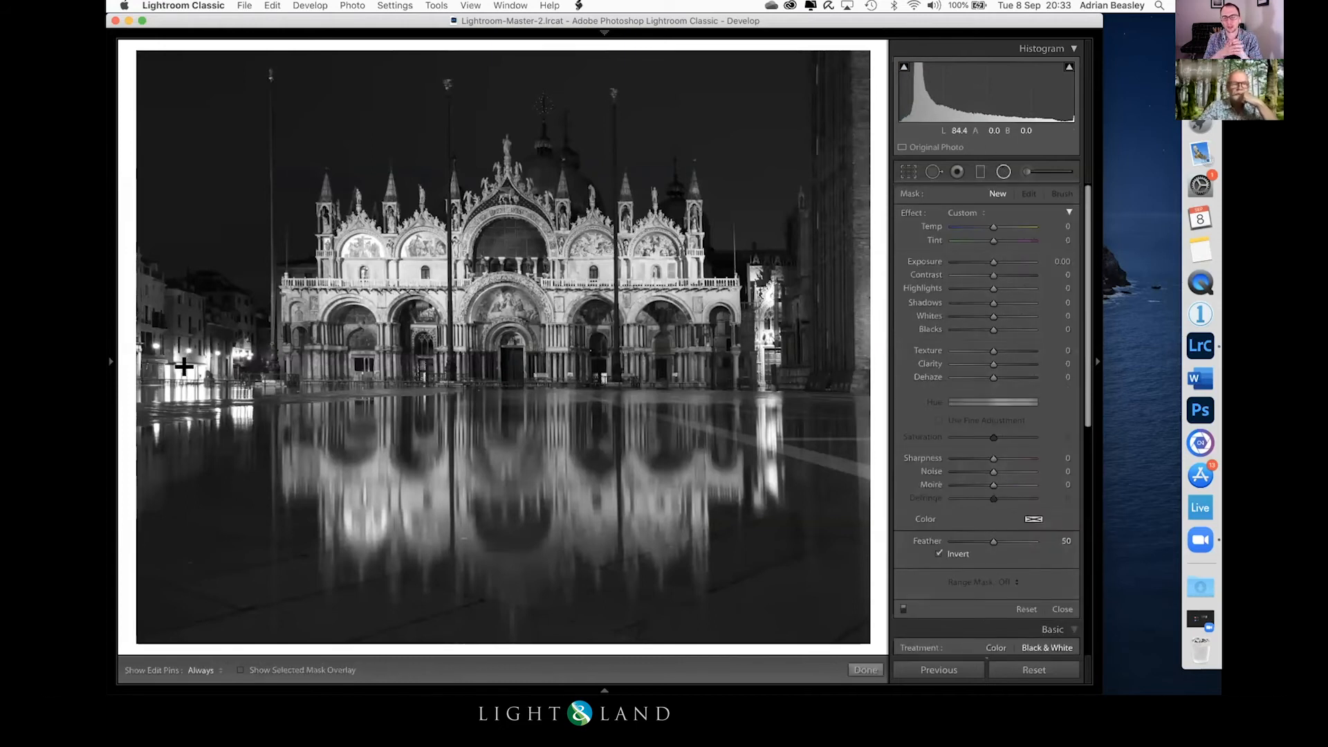
drag(197, 380, 295, 443)
drag(986, 285, 966, 283)
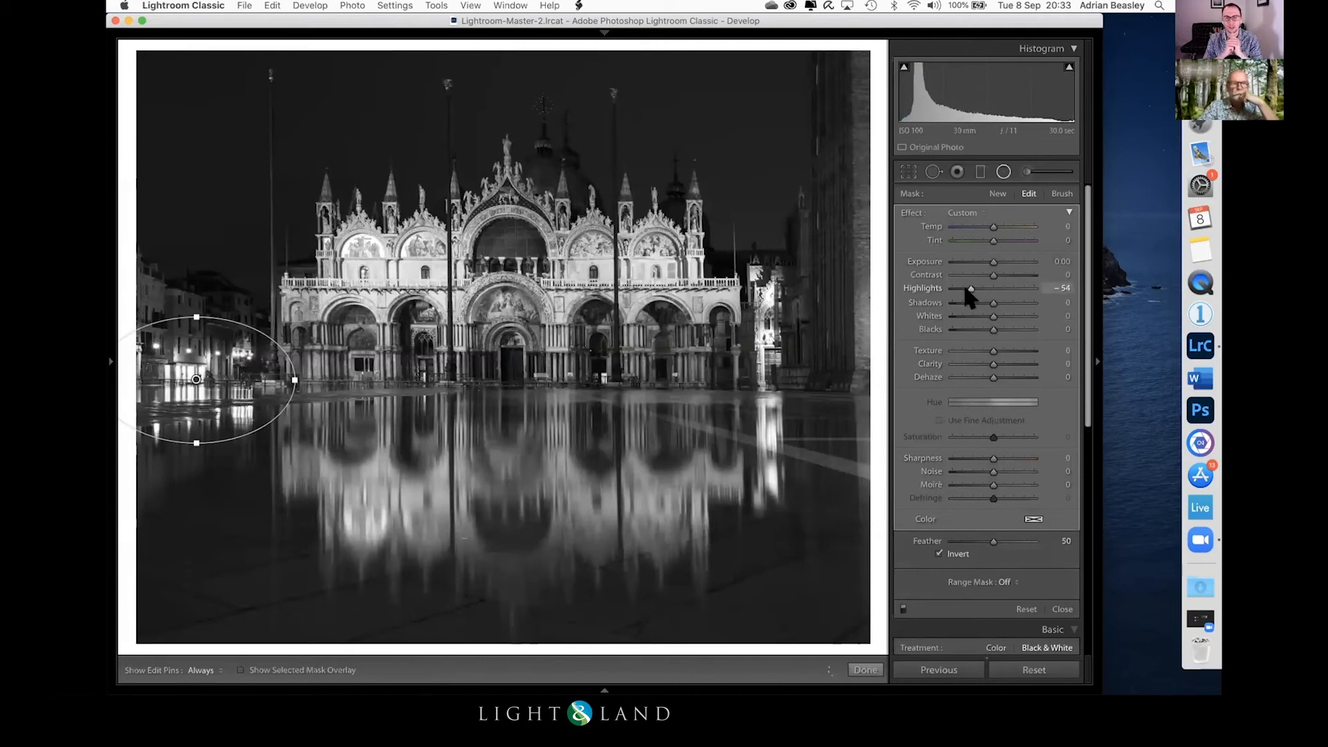
drag(965, 290, 962, 289)
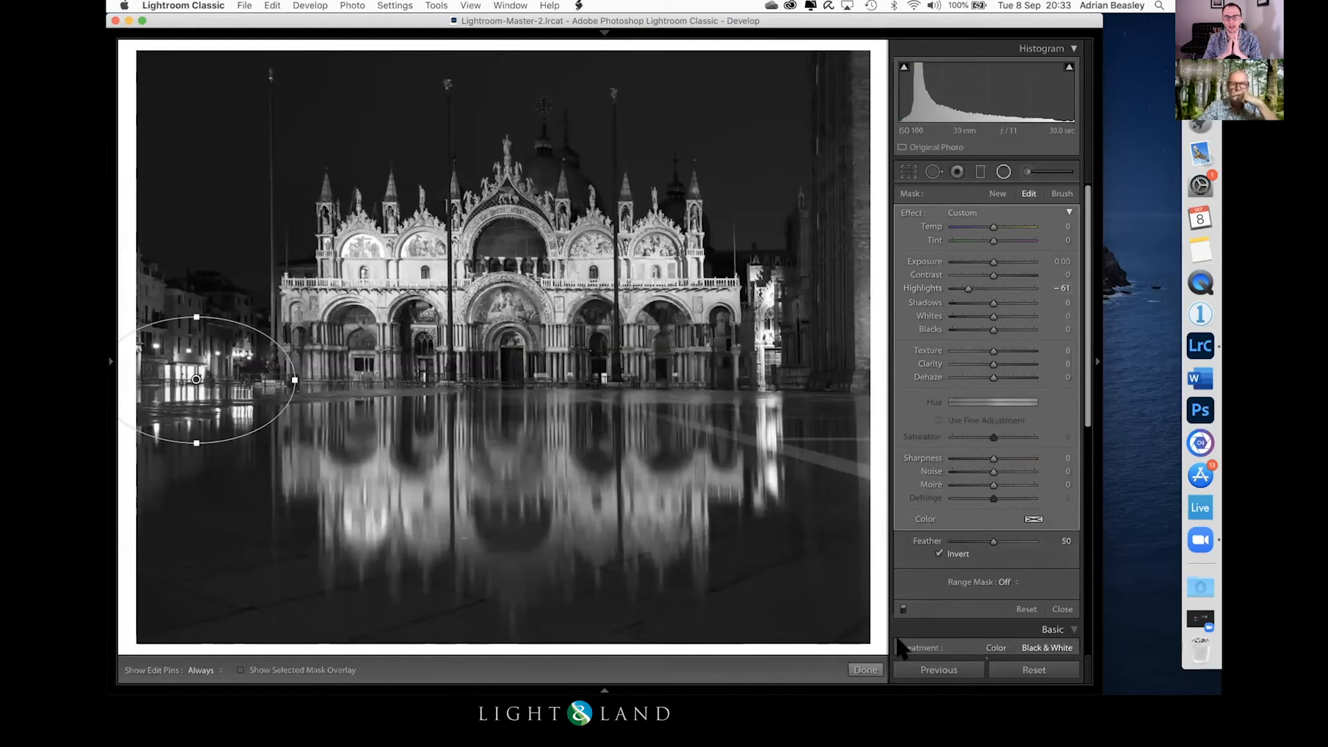
Step: Add a tall inverted radial filter over the bright lights and reflection right of the basilica and lower its Highlights to -43
click(870, 669)
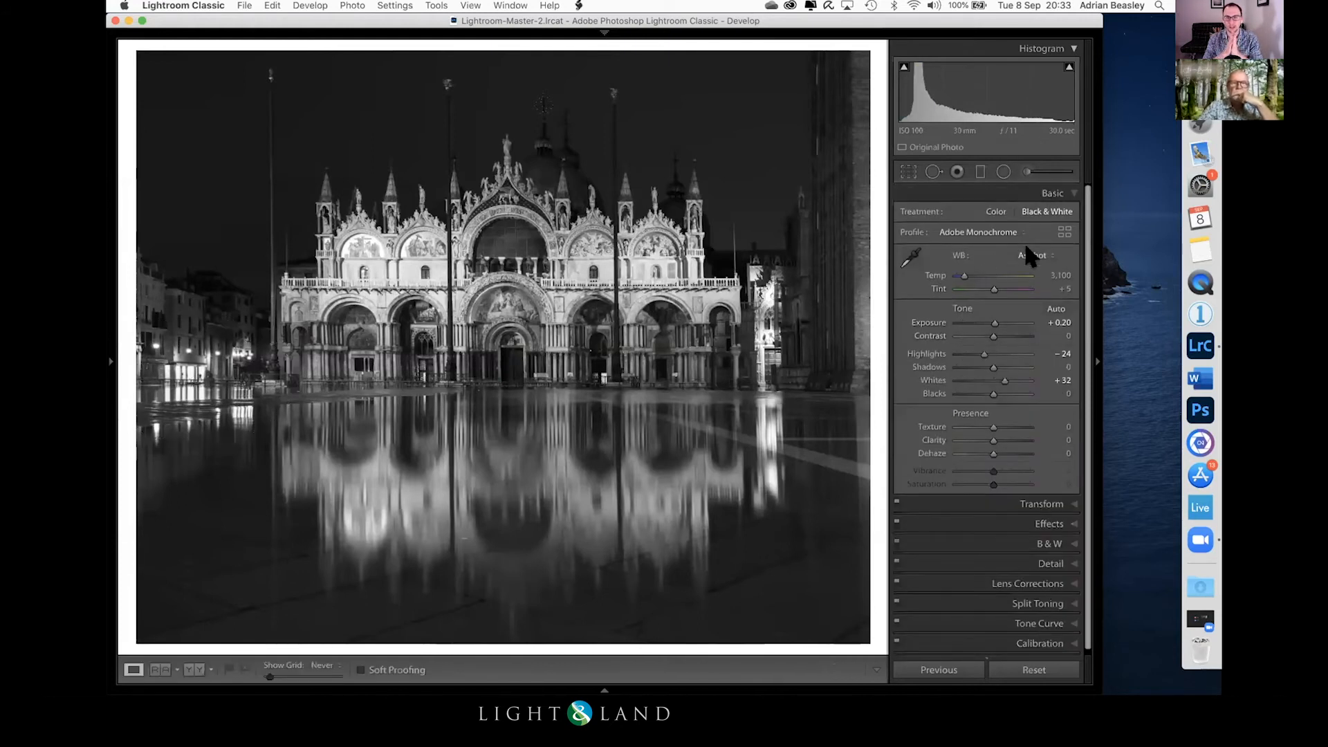
click(1003, 171)
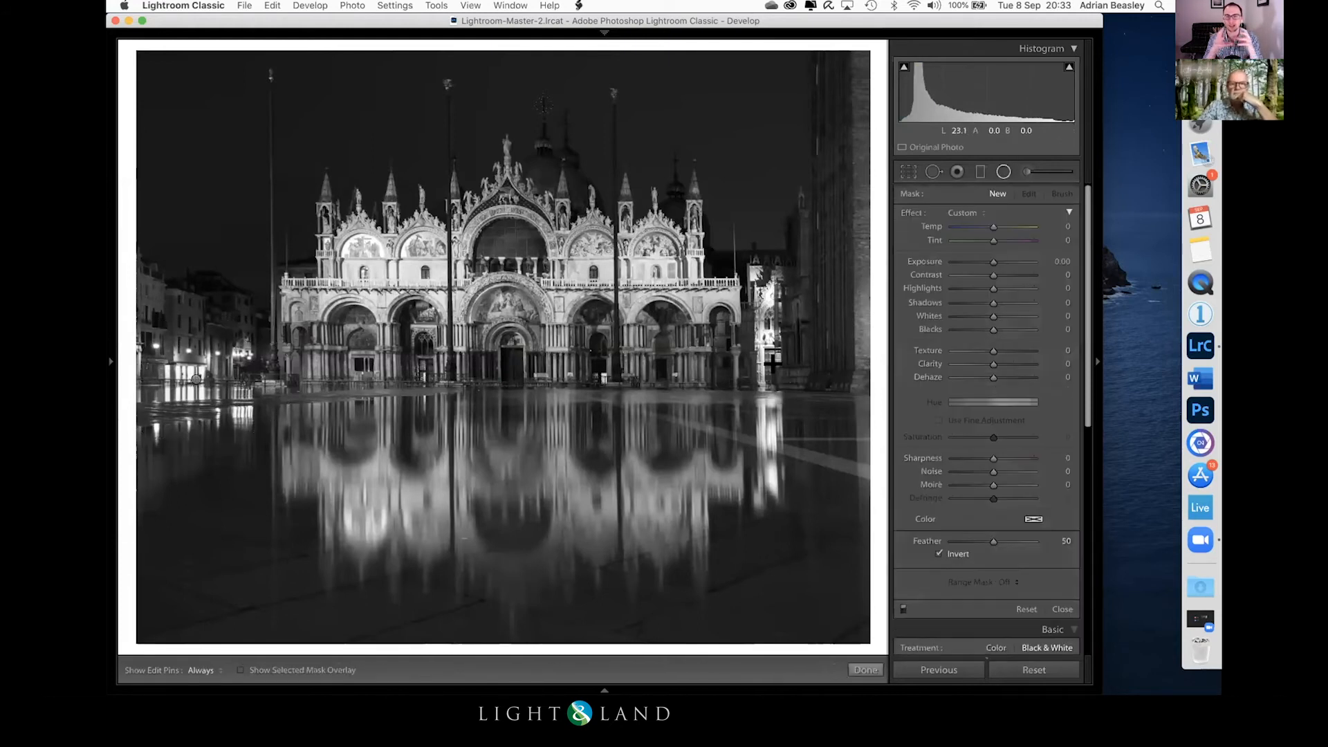
drag(773, 363, 800, 199)
drag(987, 285, 969, 285)
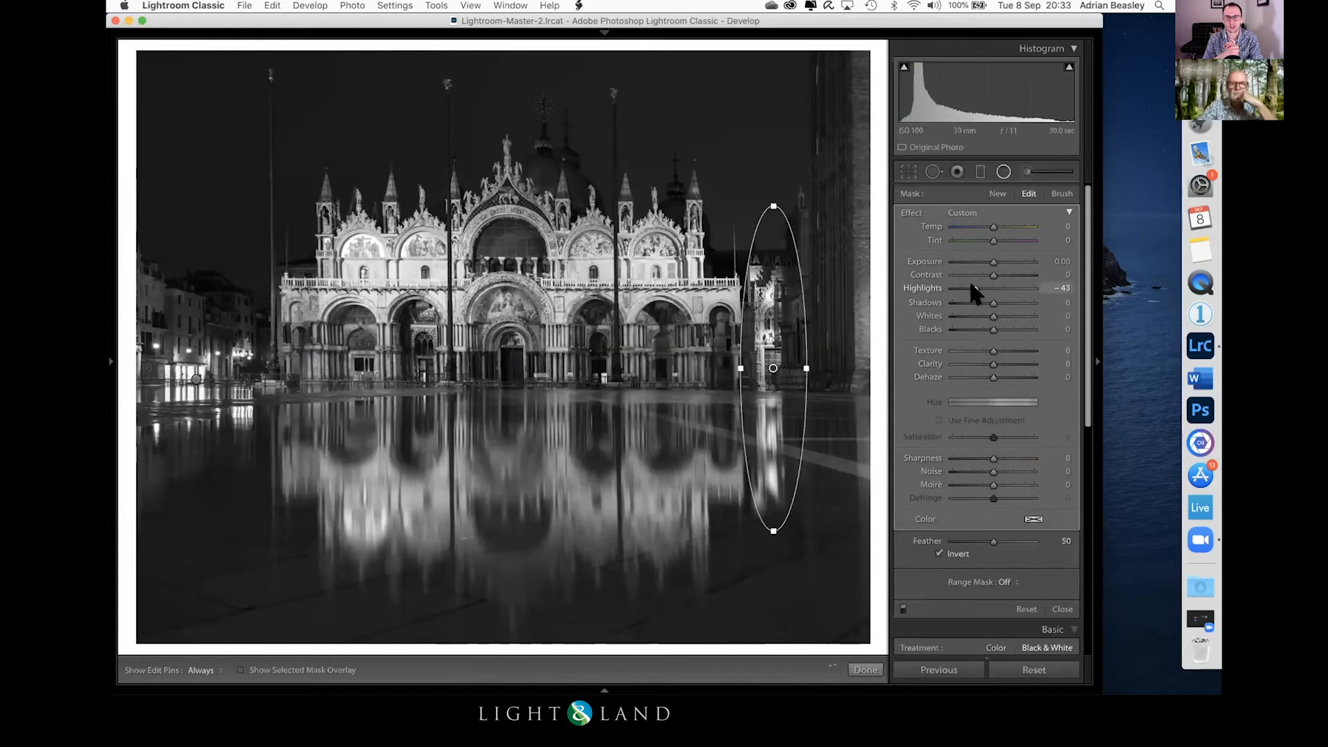
click(865, 669)
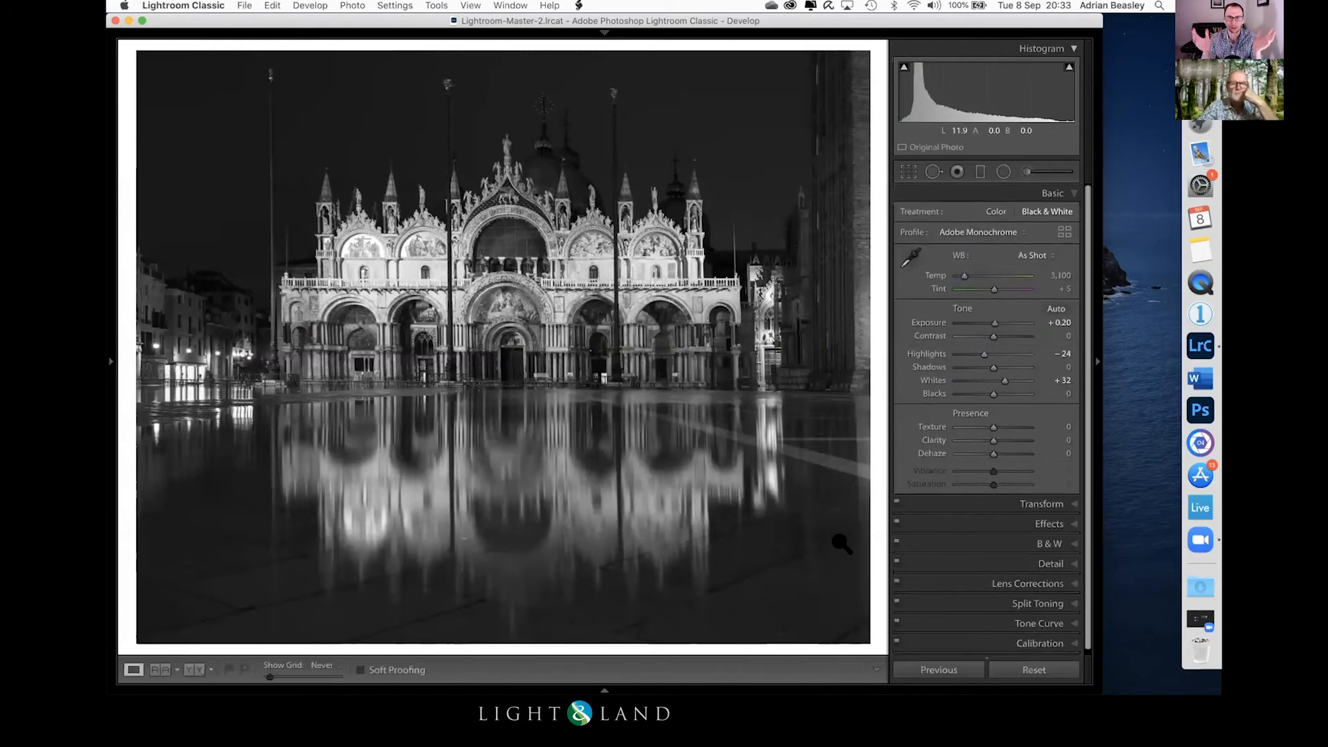
Step: Add a wide inverted radial filter centred on the basilica's facade and adjust its Exposure
click(1002, 171)
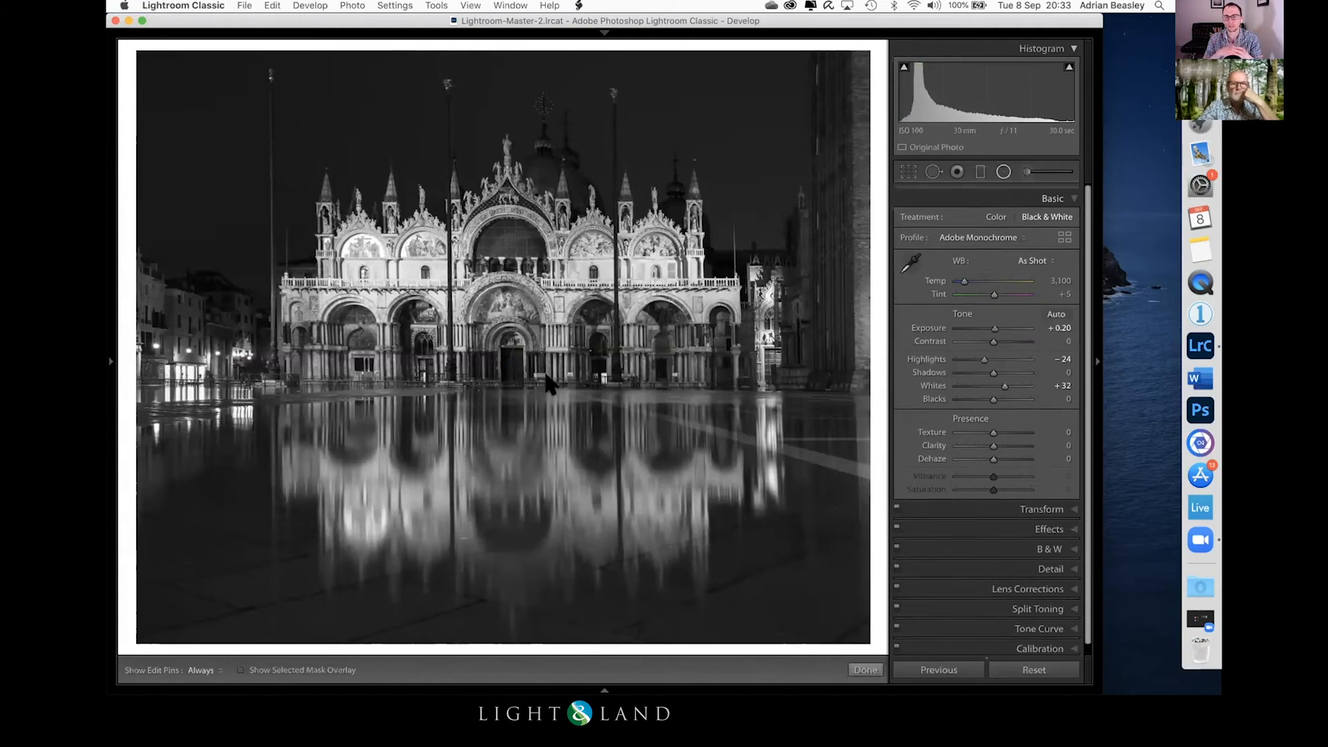
drag(507, 304, 826, 453)
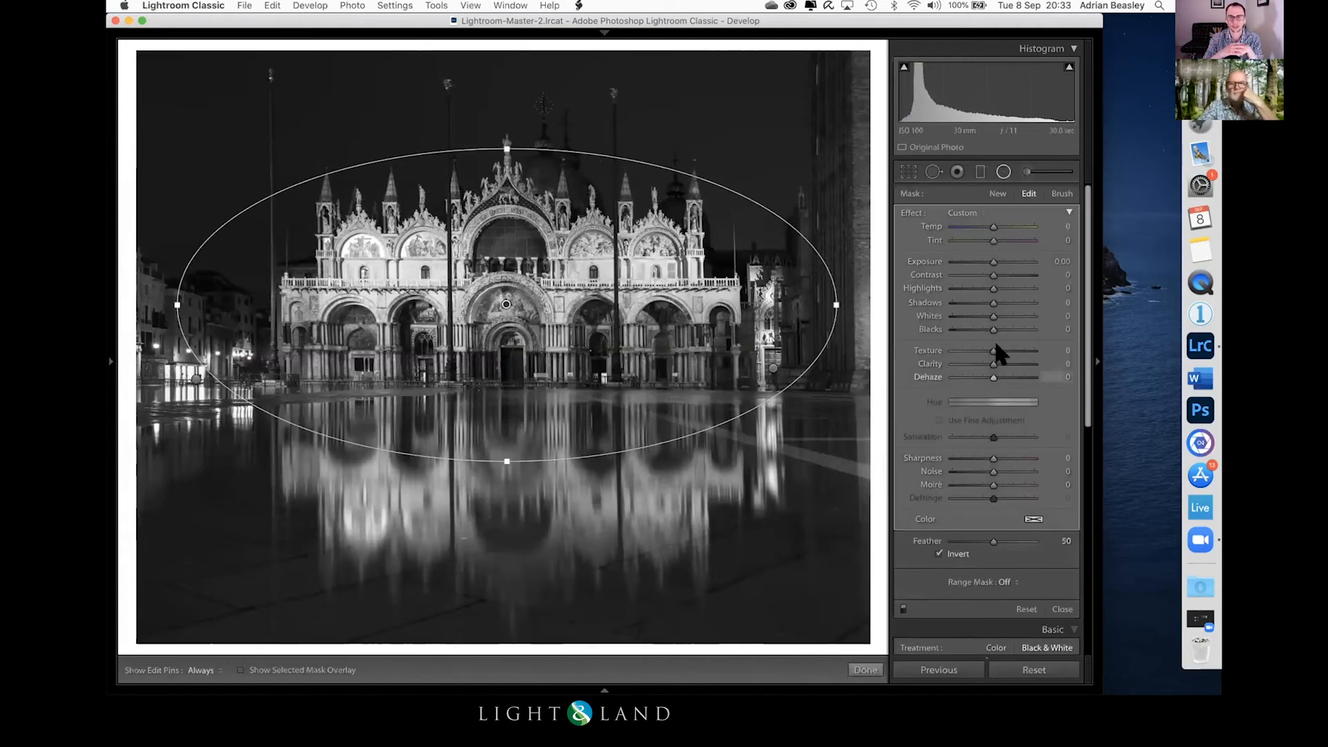
drag(991, 261, 992, 260)
click(865, 670)
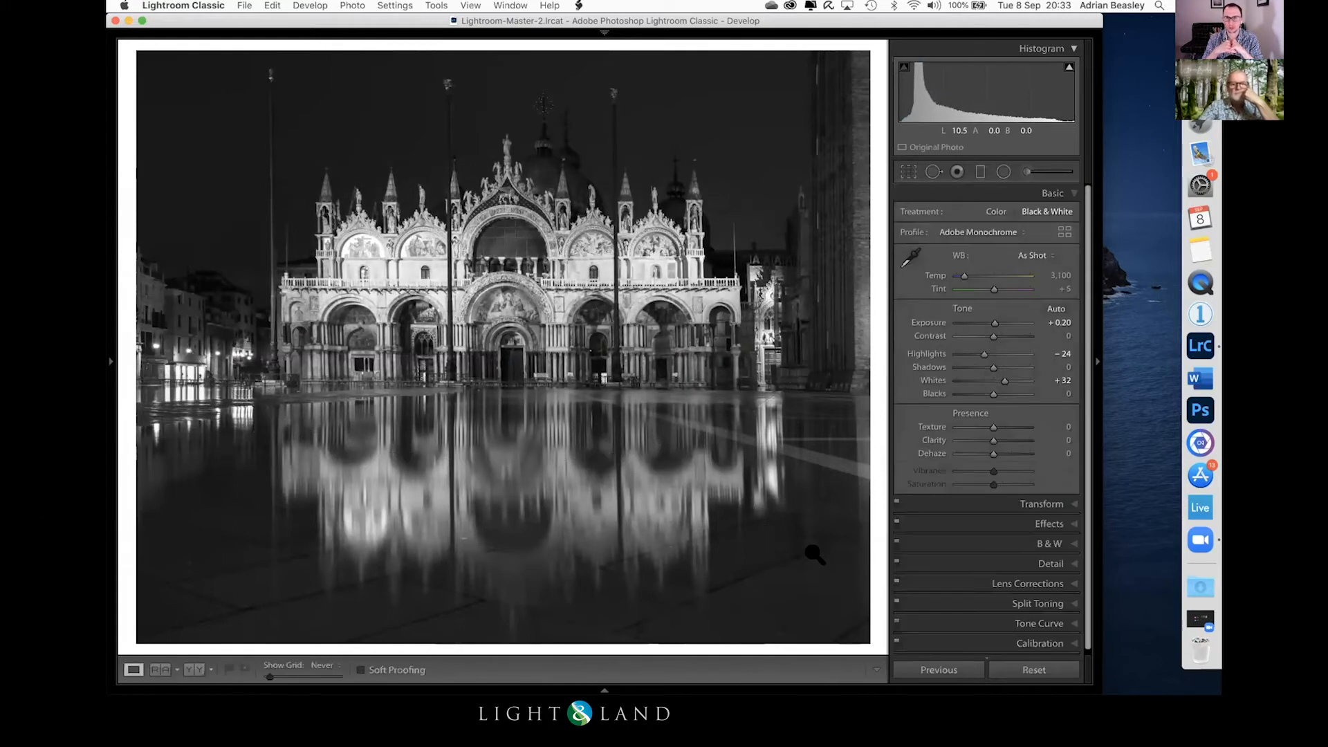
Step: Return the basilica photo to colour treatment and review its crop
key(v)
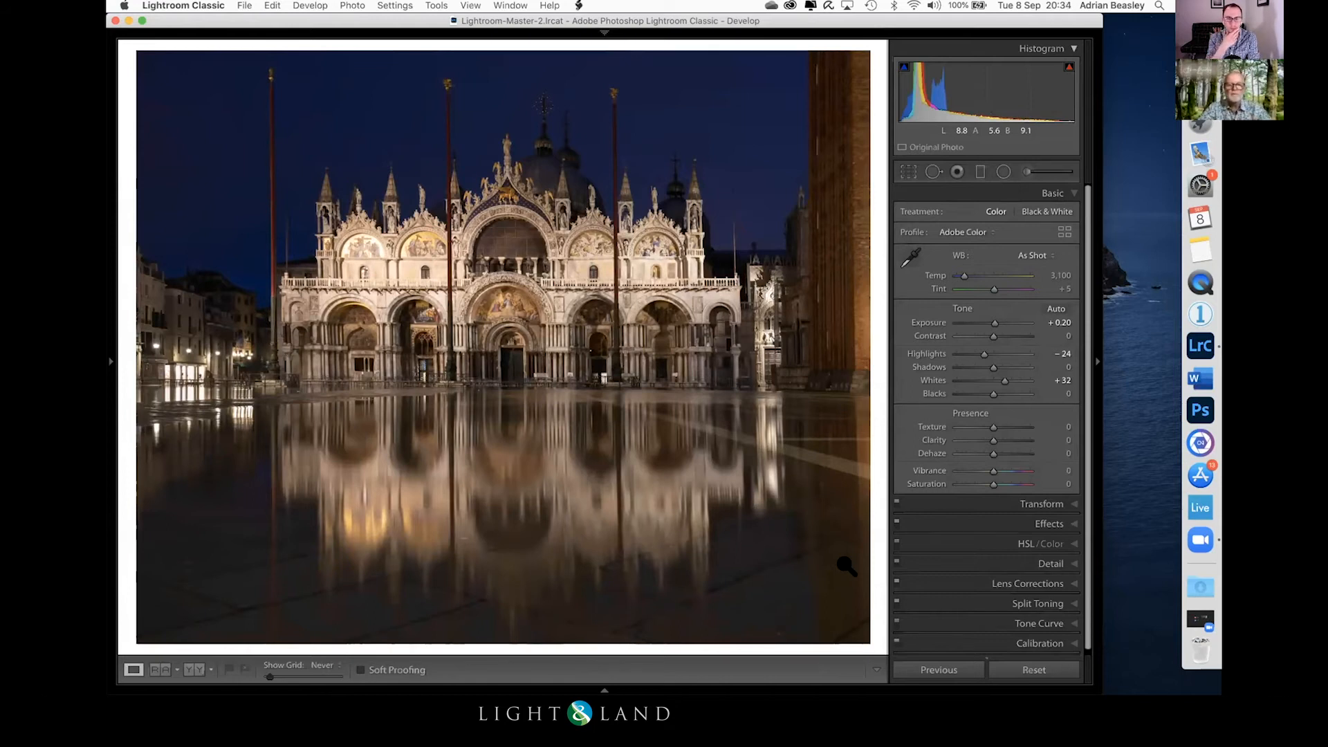
click(904, 171)
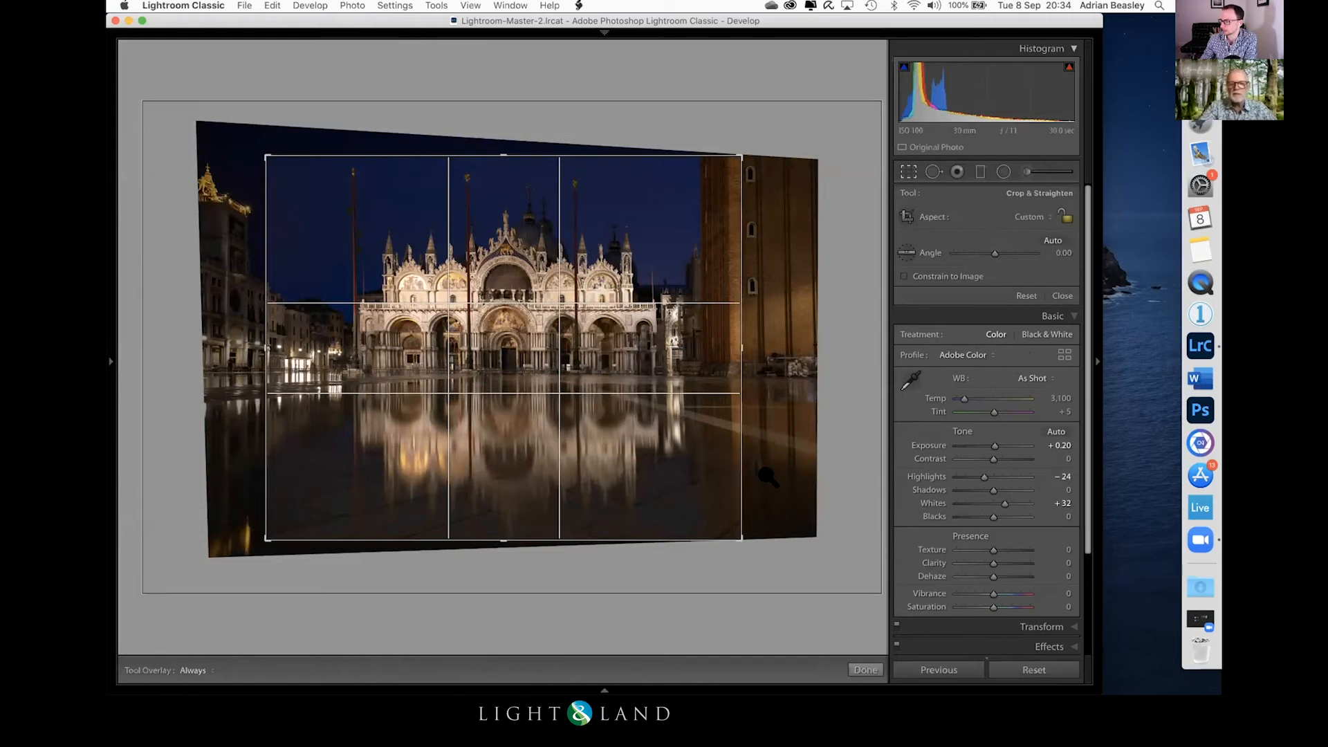
key(Return)
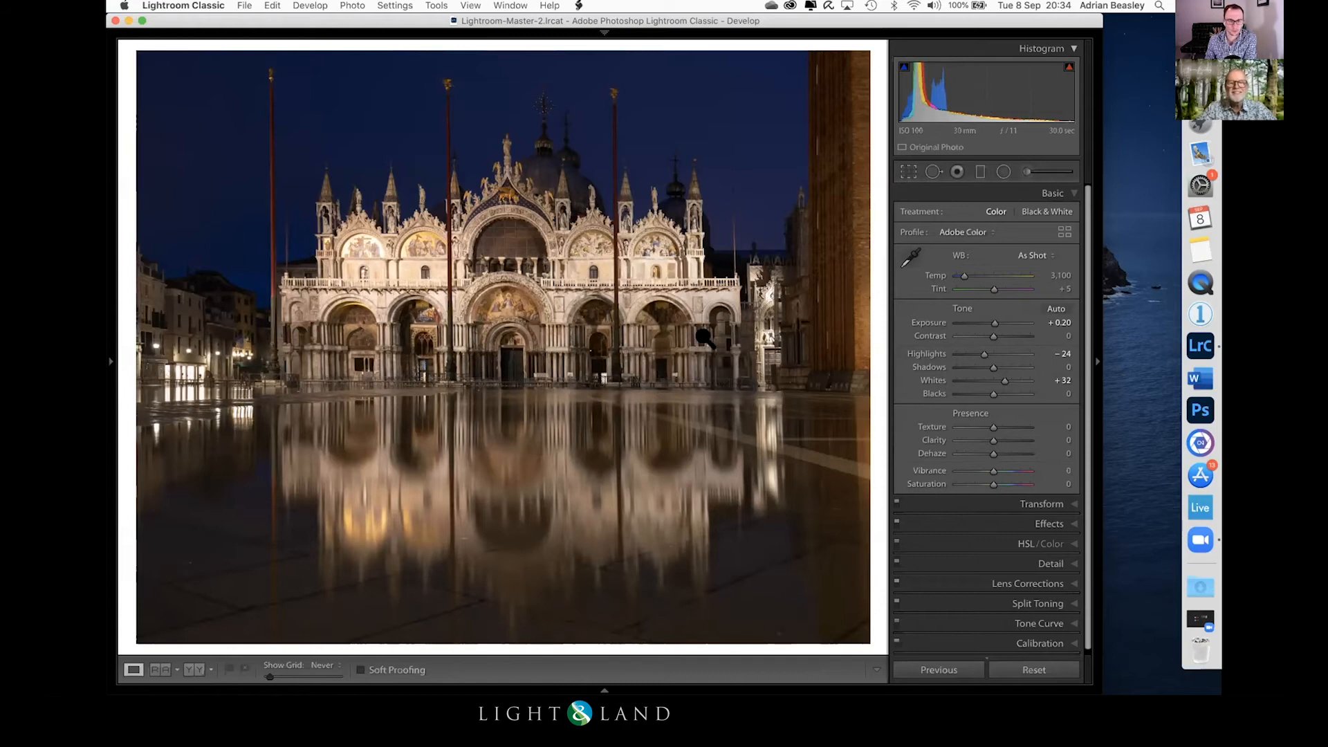
Step: Rotate the basilica photo by 180 degrees to judge it upside down and return it upright
key(super+bracketright)
key(super+bracketright)
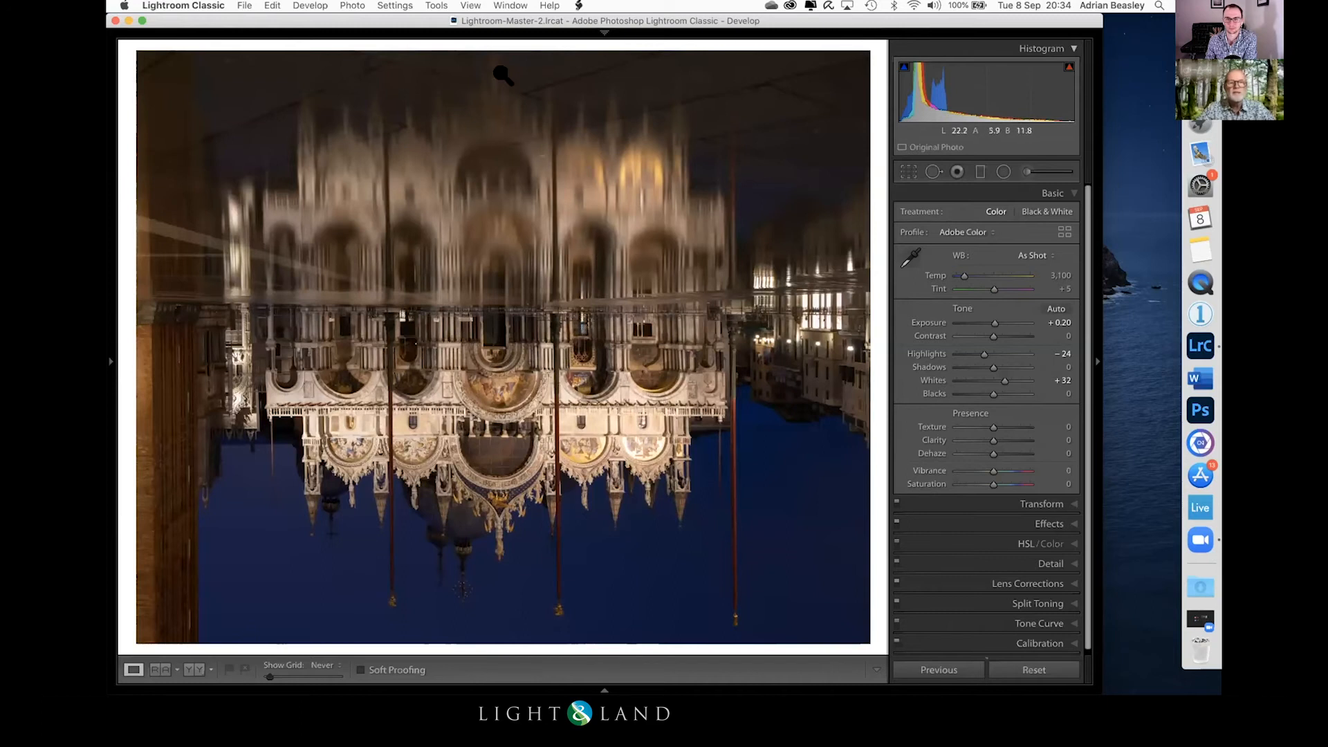
key(super+bracketleft)
key(super+bracketleft)
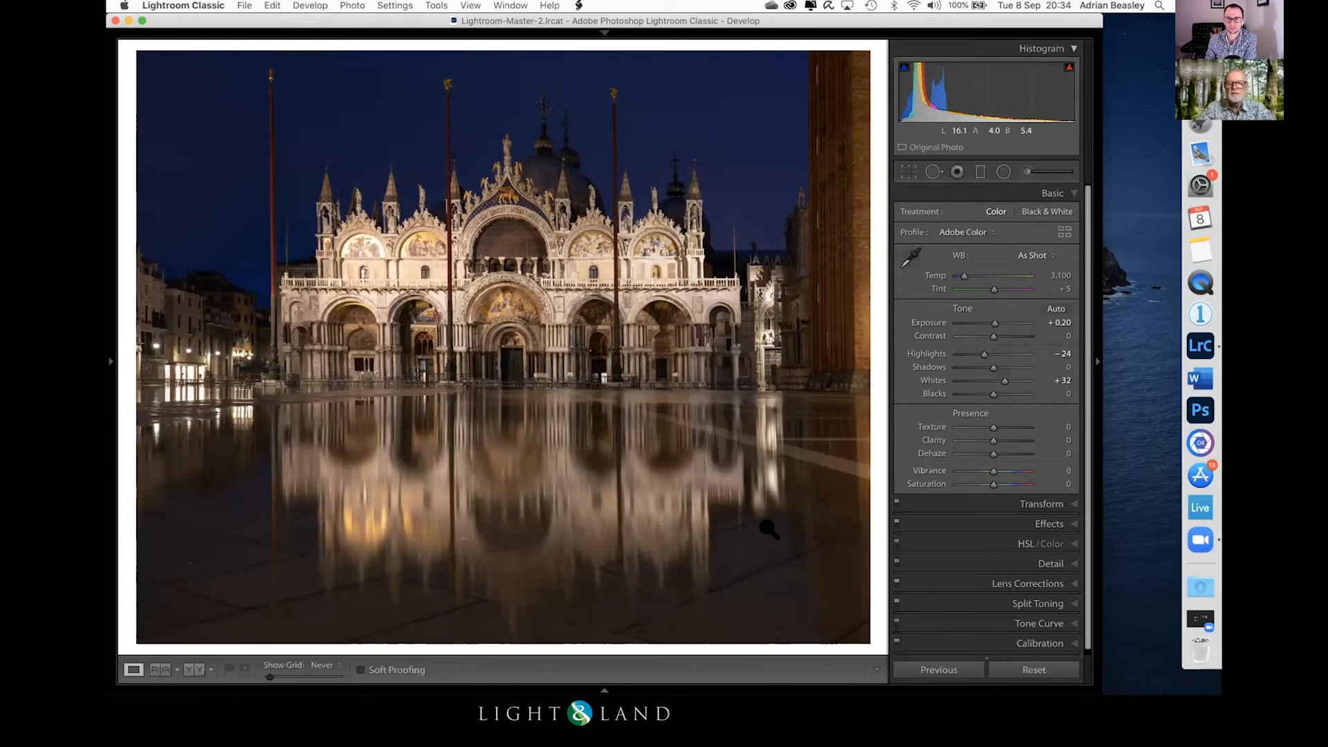
Step: Open the photo of seabirds nesting on the rock cliff for developing
key(g)
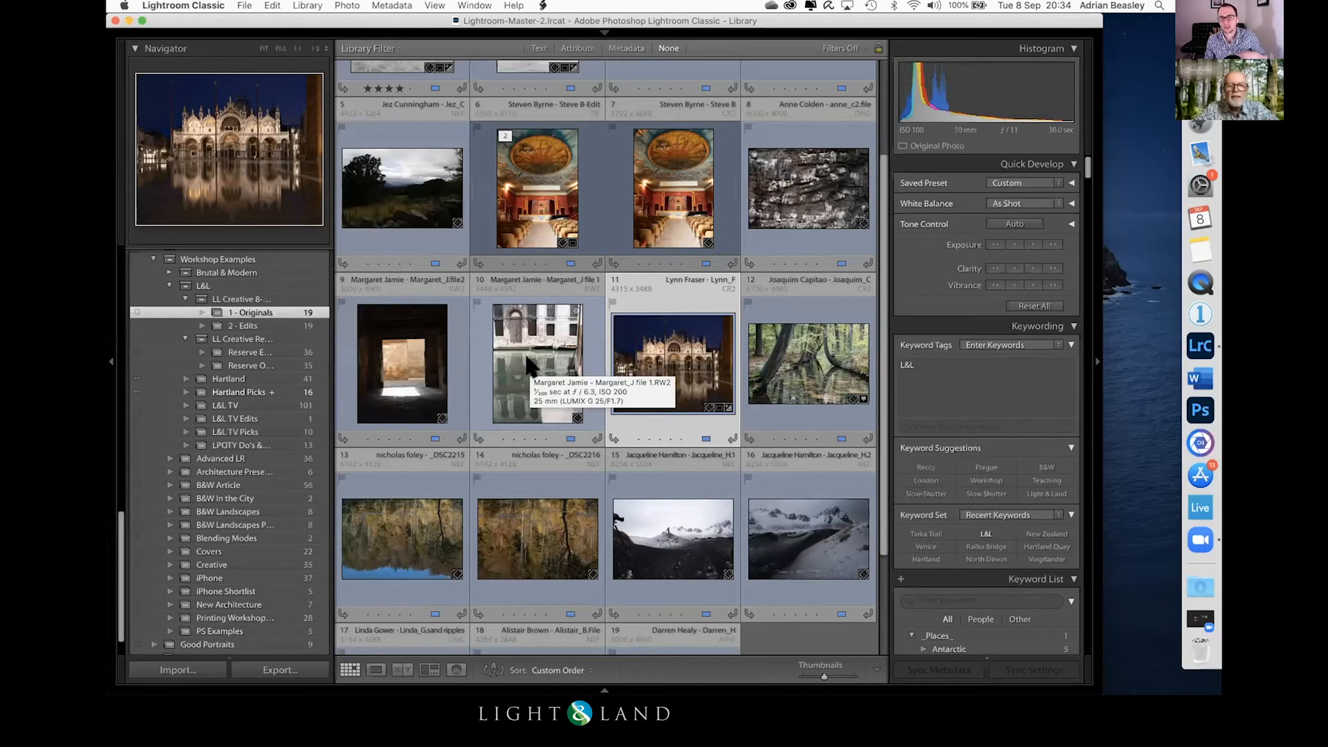
click(830, 175)
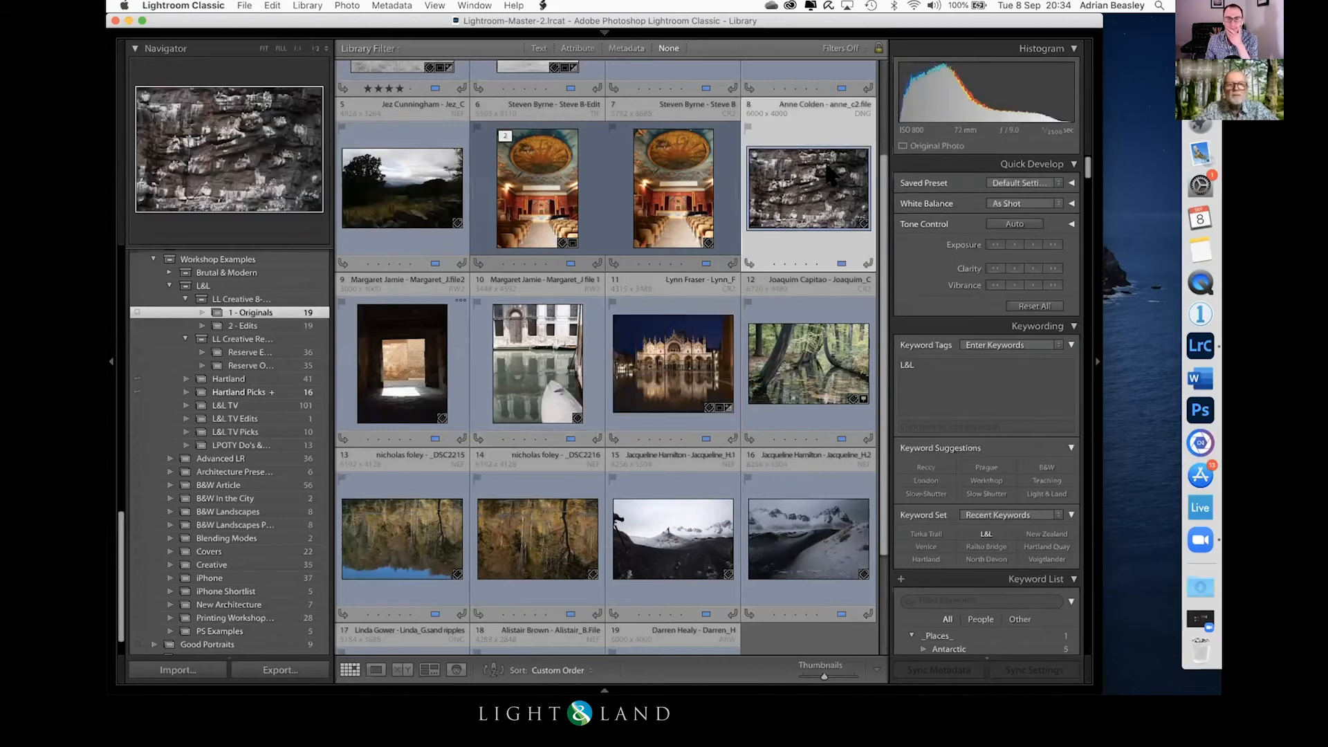
double_click(804, 188)
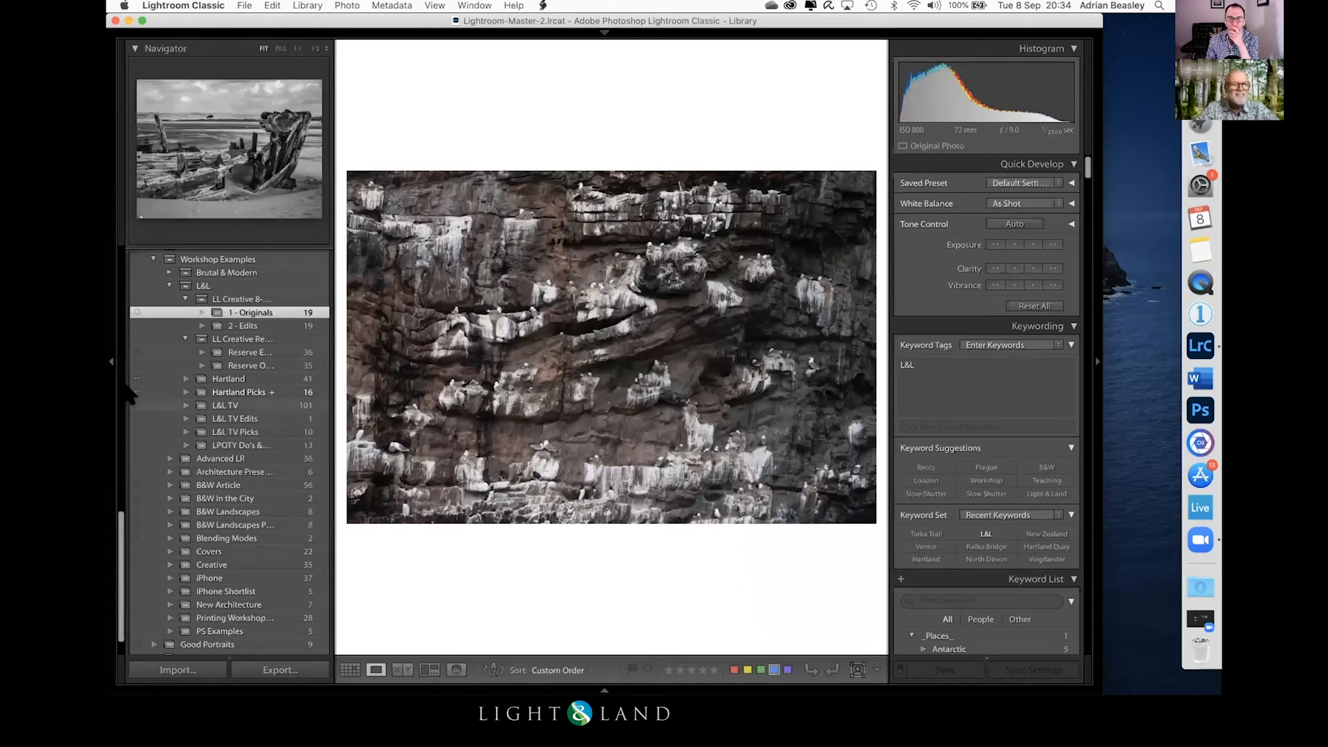
key(d)
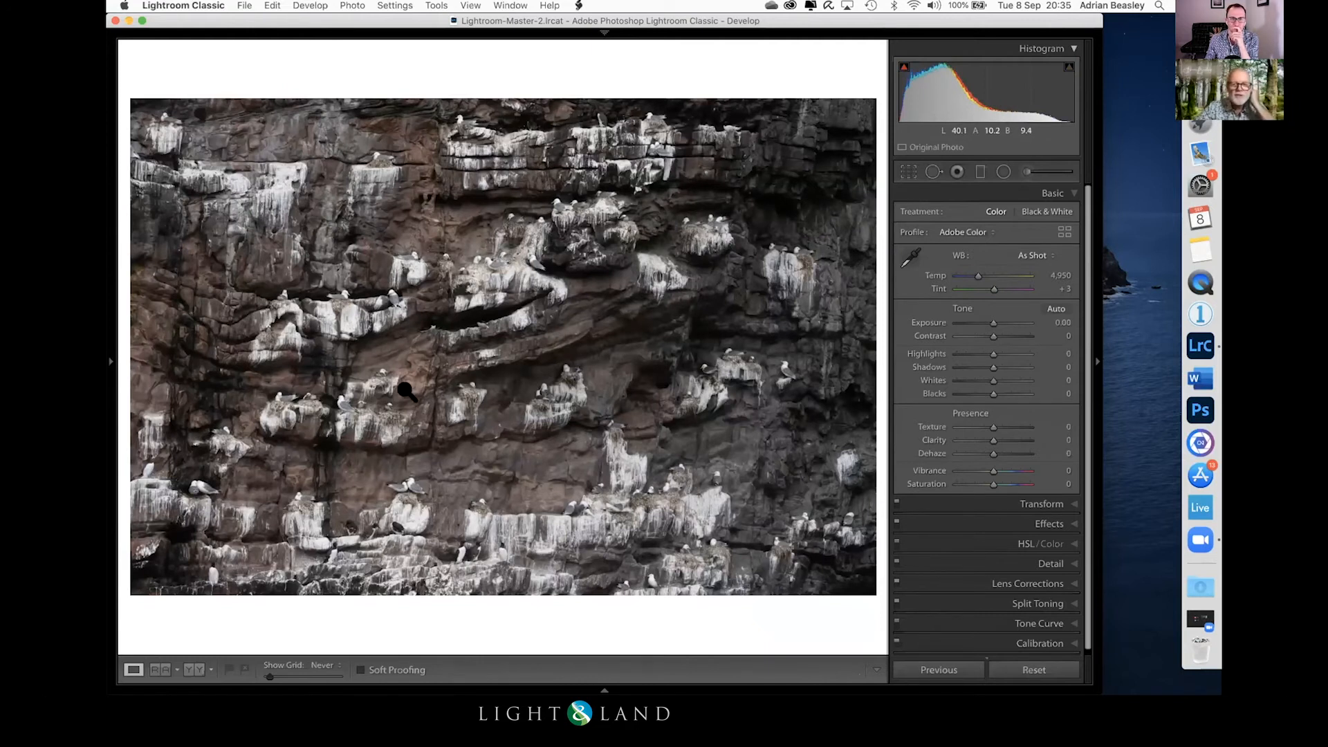
Step: Examine the nesting birds across the cliff face up close and compare them with the whole composition
click(551, 374)
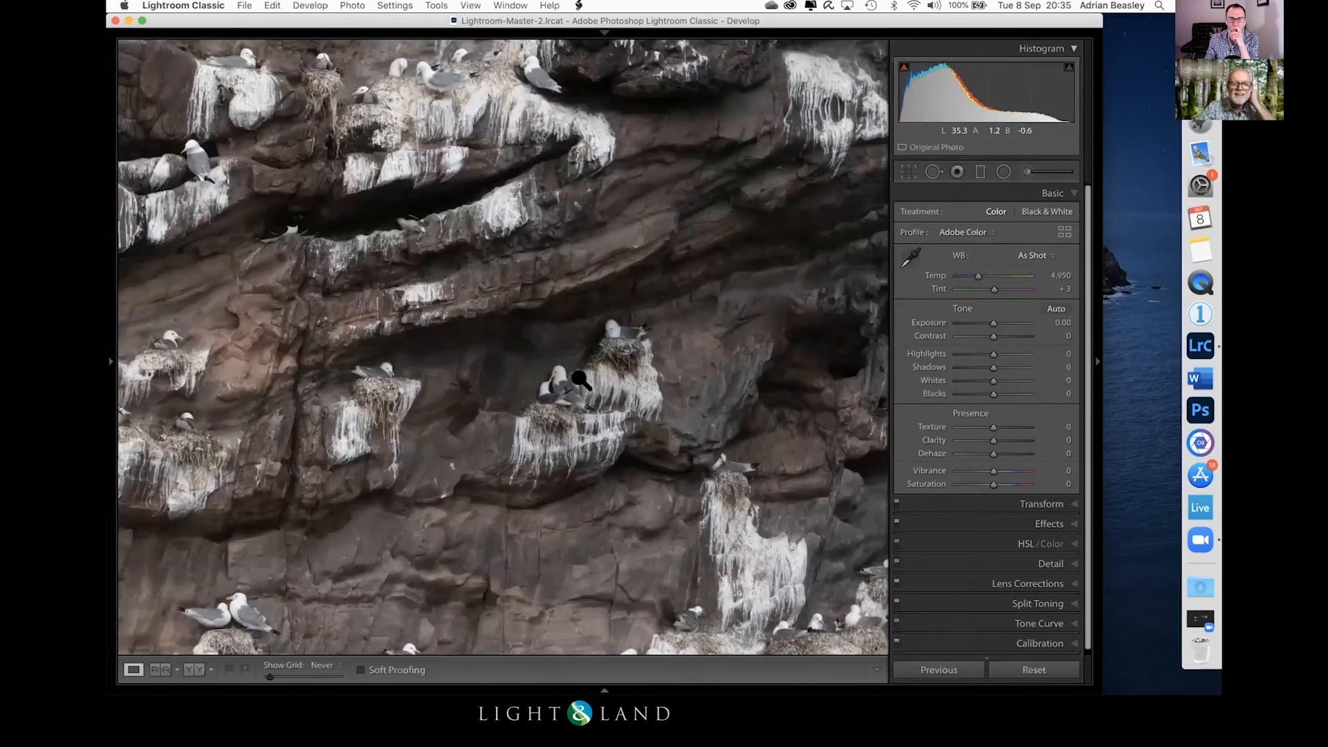
click(612, 394)
click(661, 476)
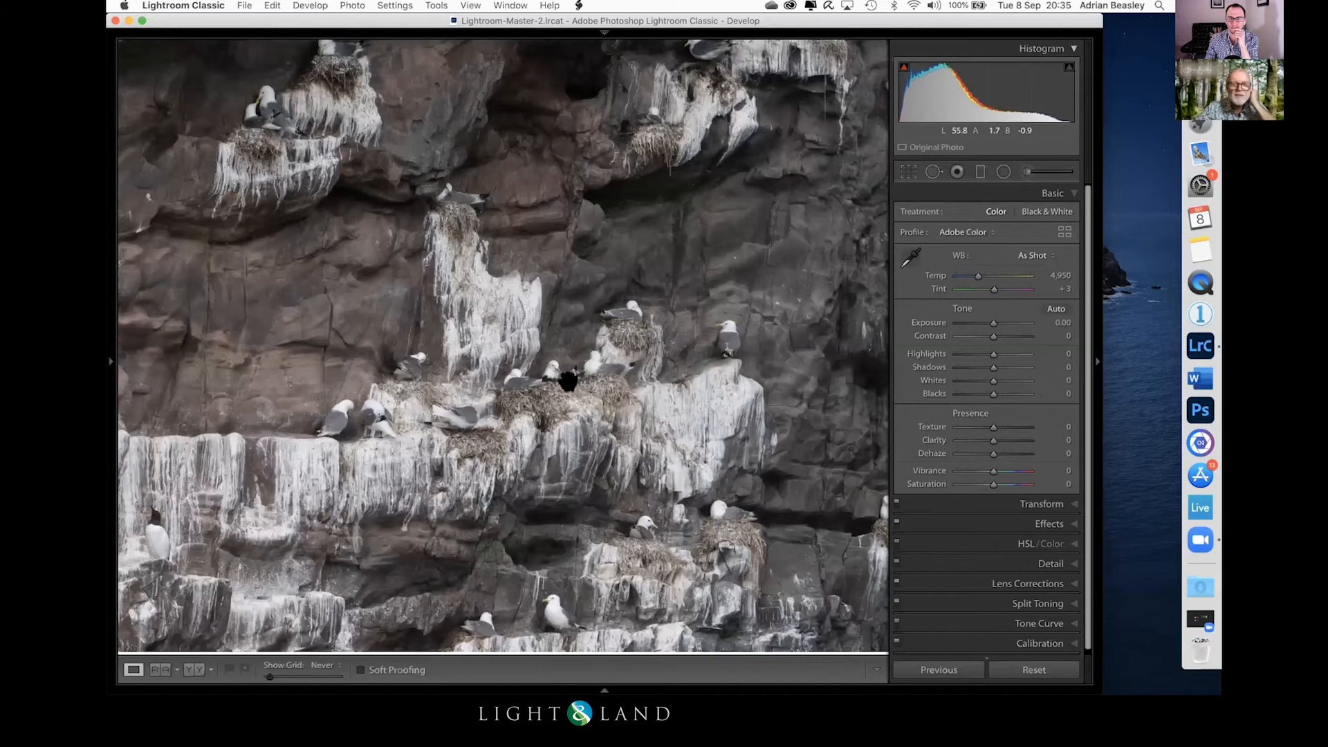
click(577, 379)
click(577, 379)
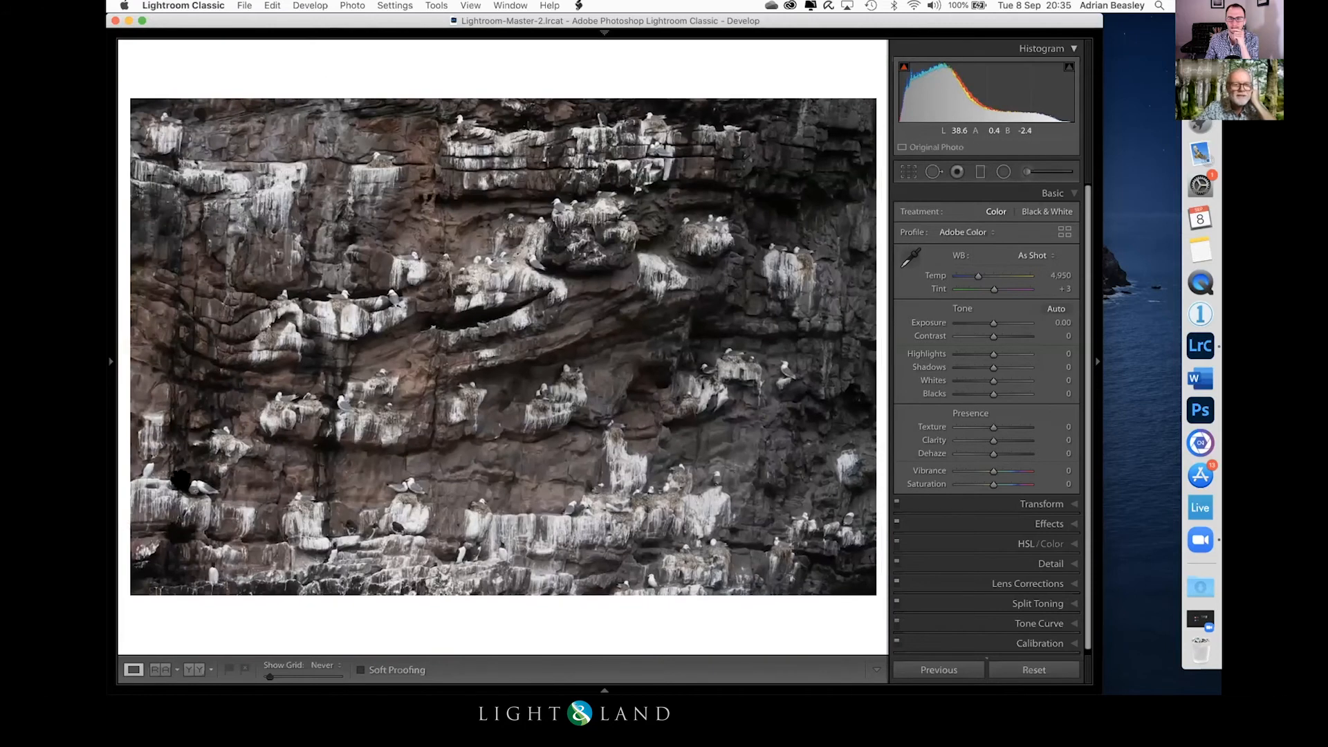
click(525, 400)
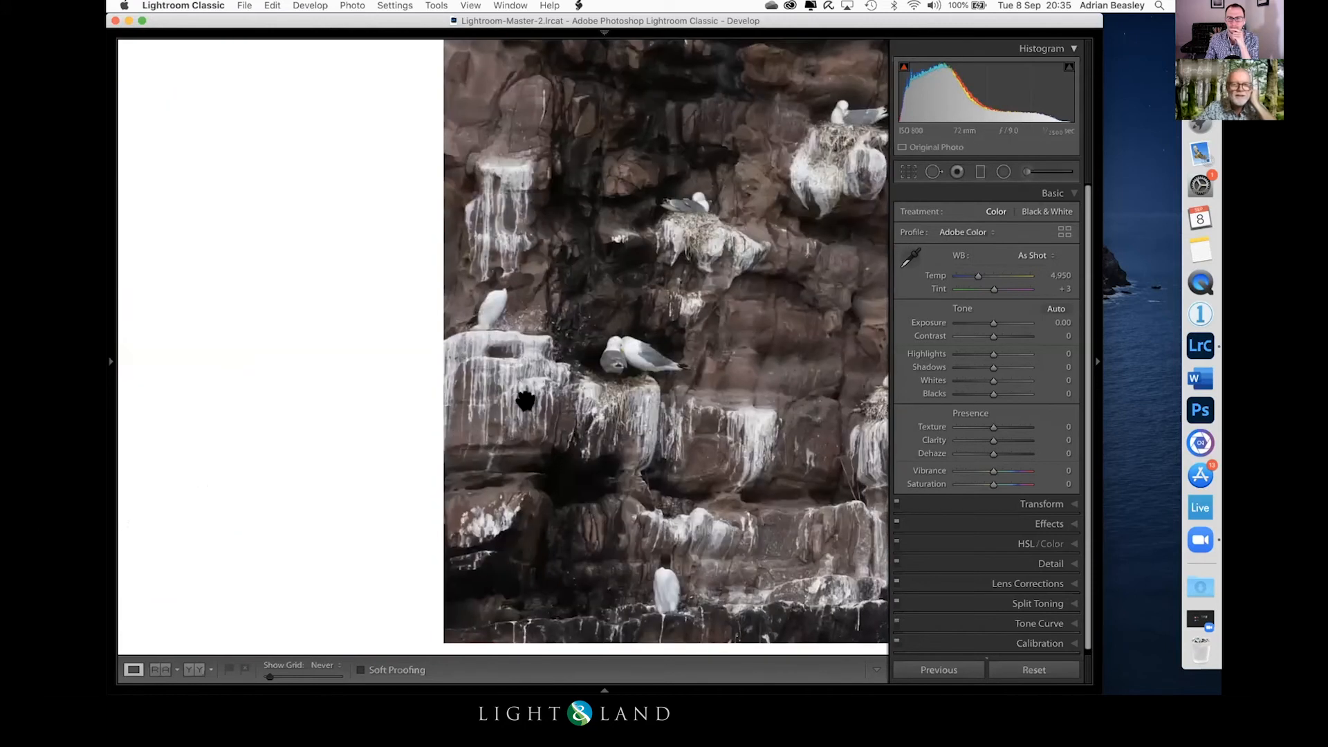
click(619, 361)
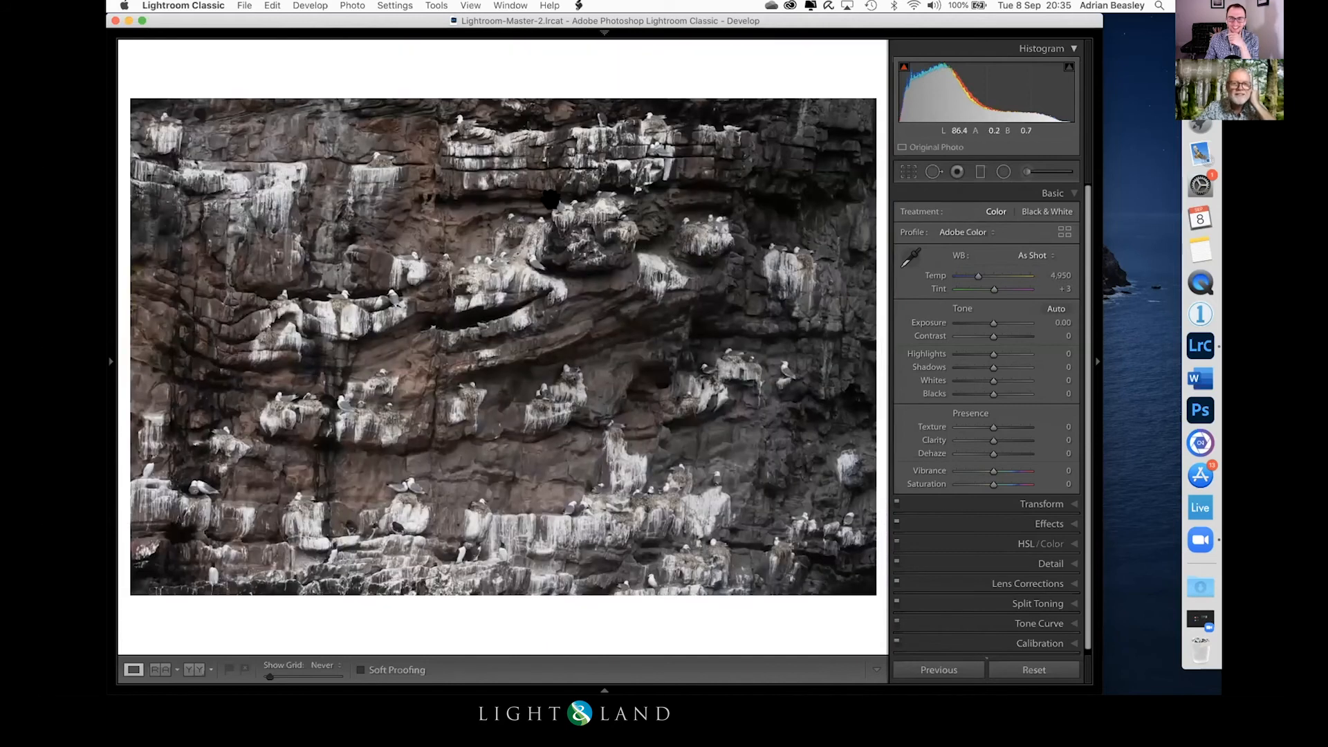
click(575, 268)
click(643, 335)
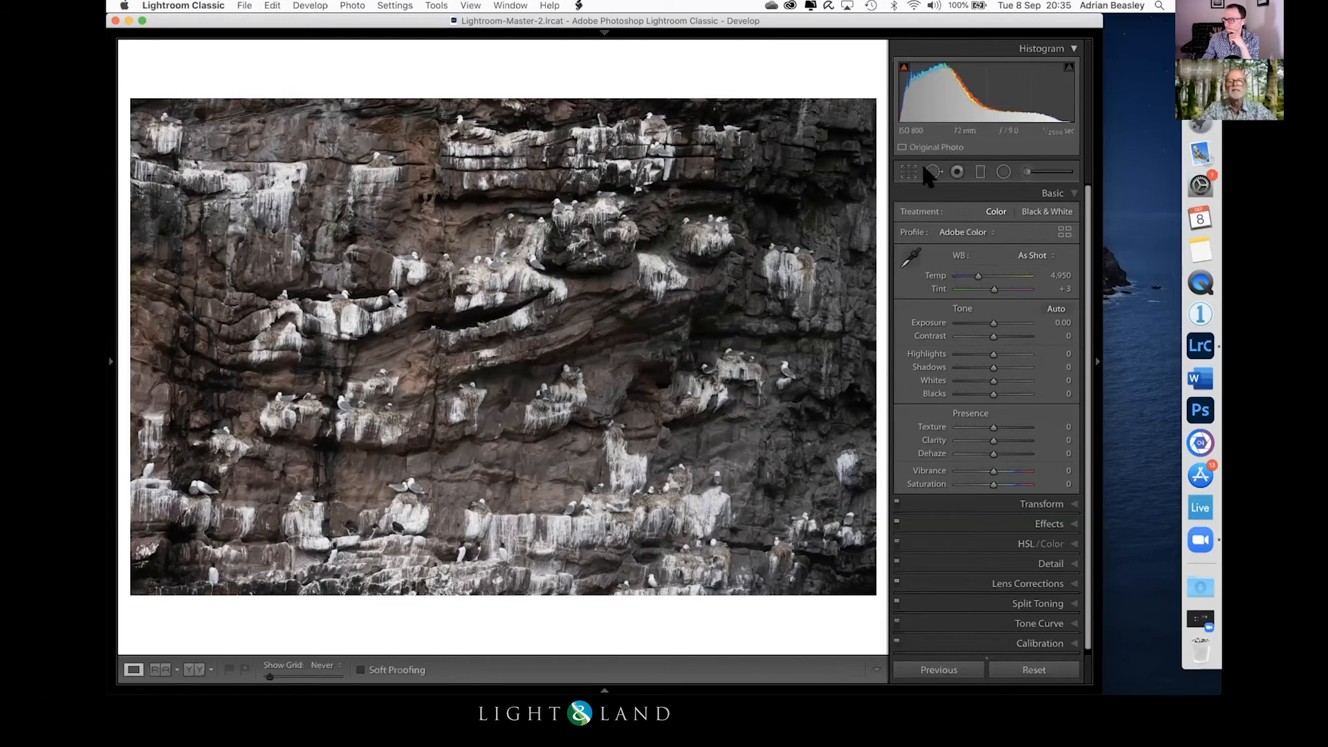
Step: Crop the cliff photo from the bottom and both sides to concentrate on the upper central ledges with birds
click(1003, 171)
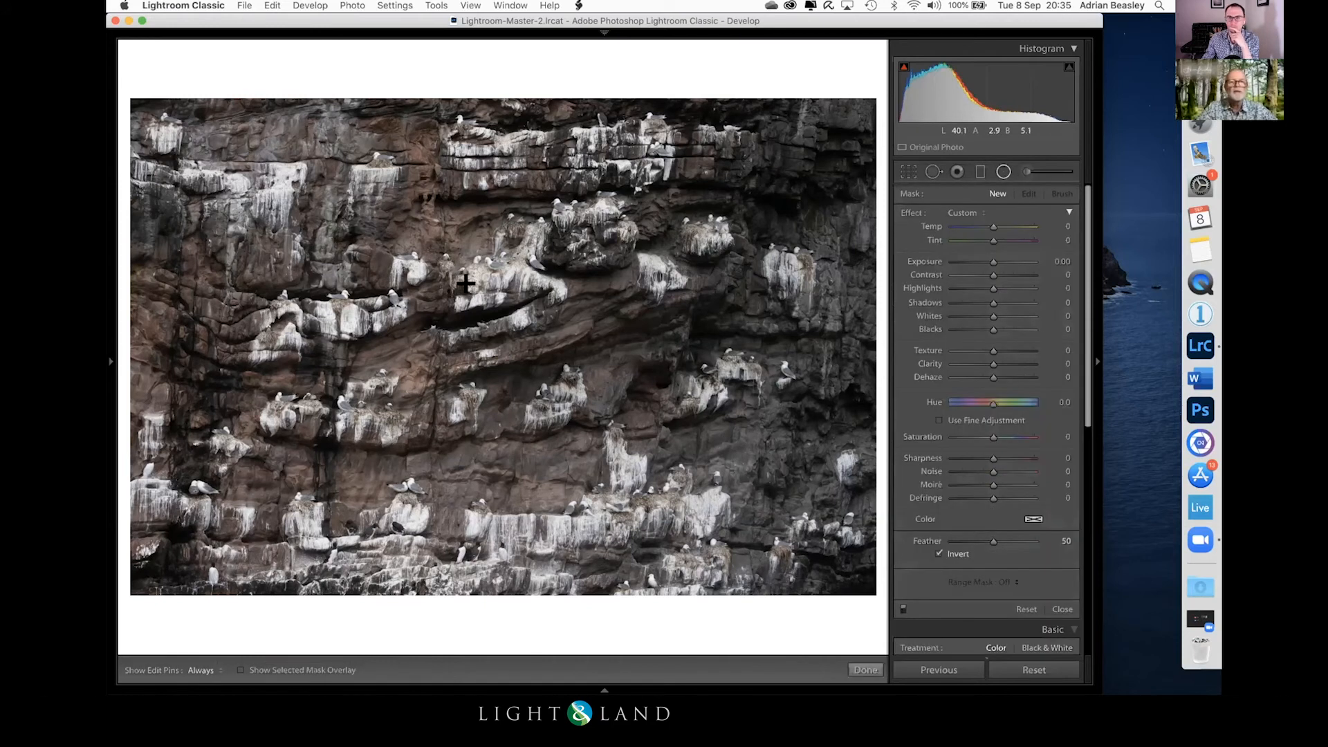
click(908, 172)
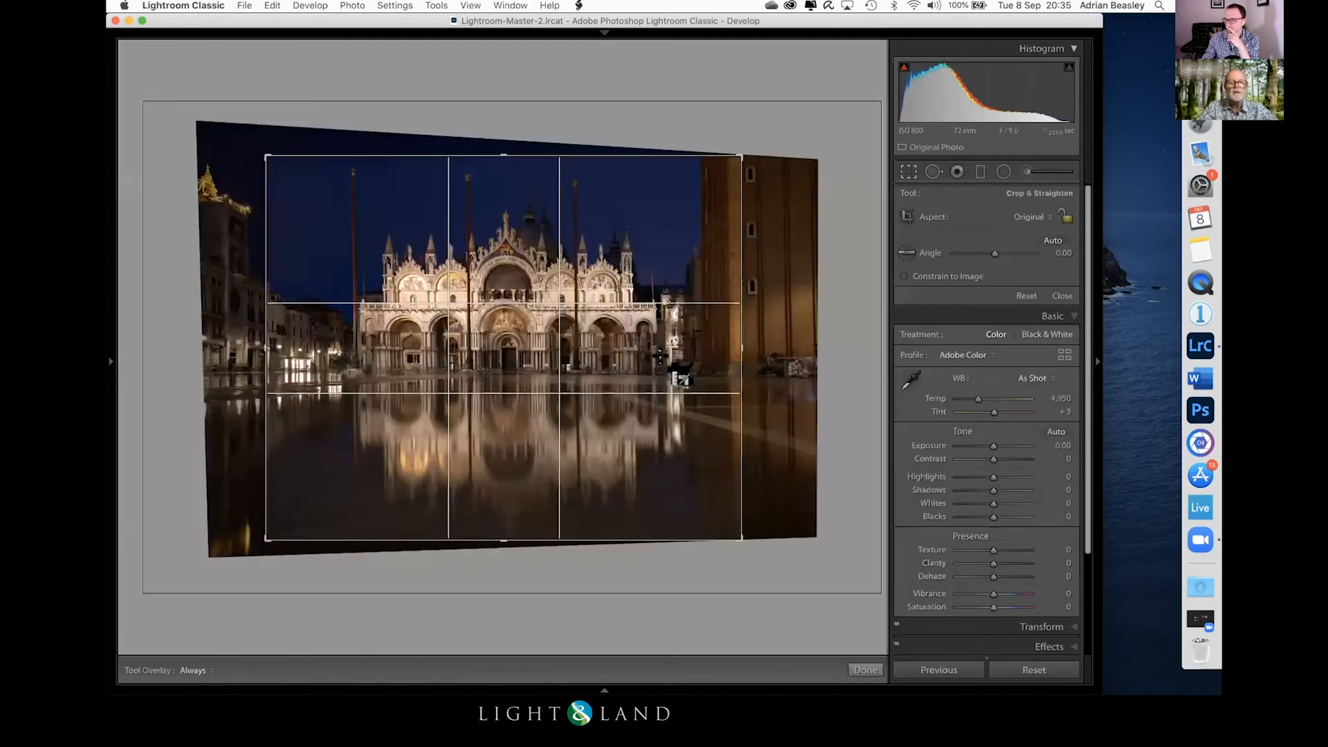
drag(498, 581, 487, 512)
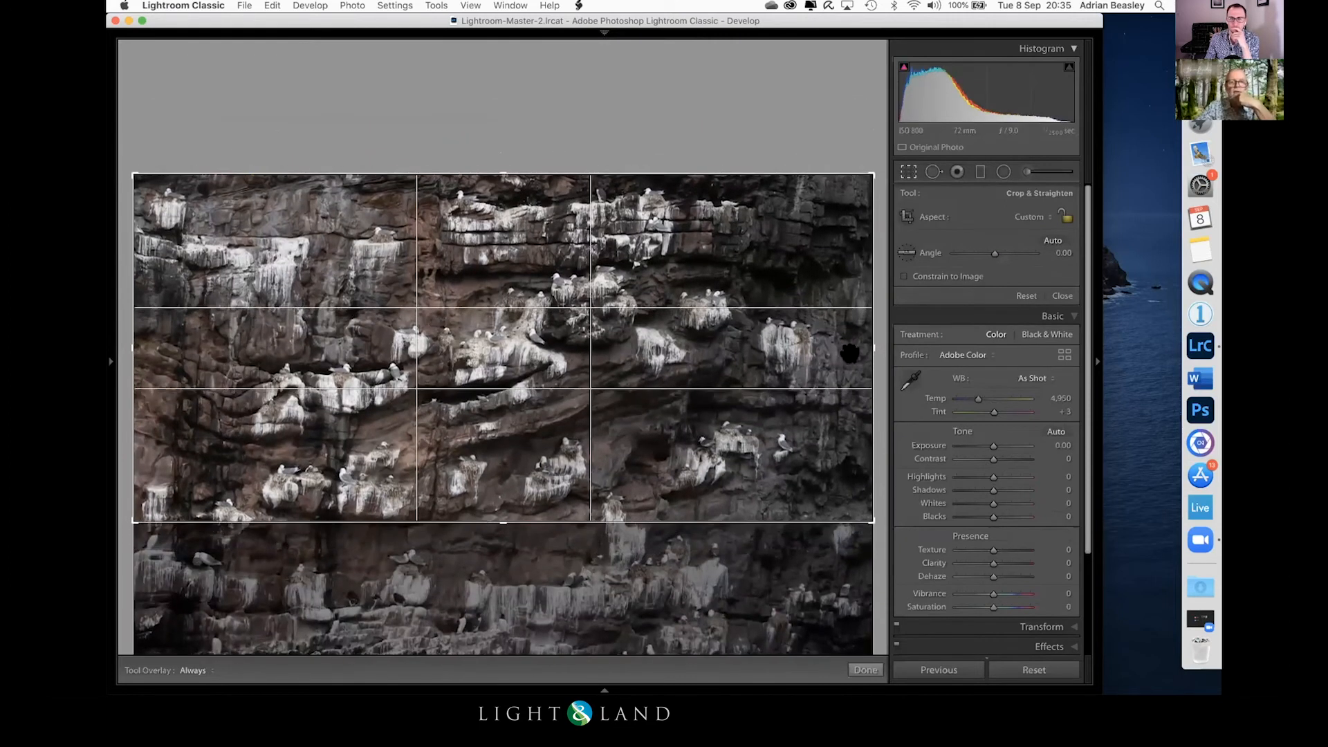
drag(865, 337, 808, 343)
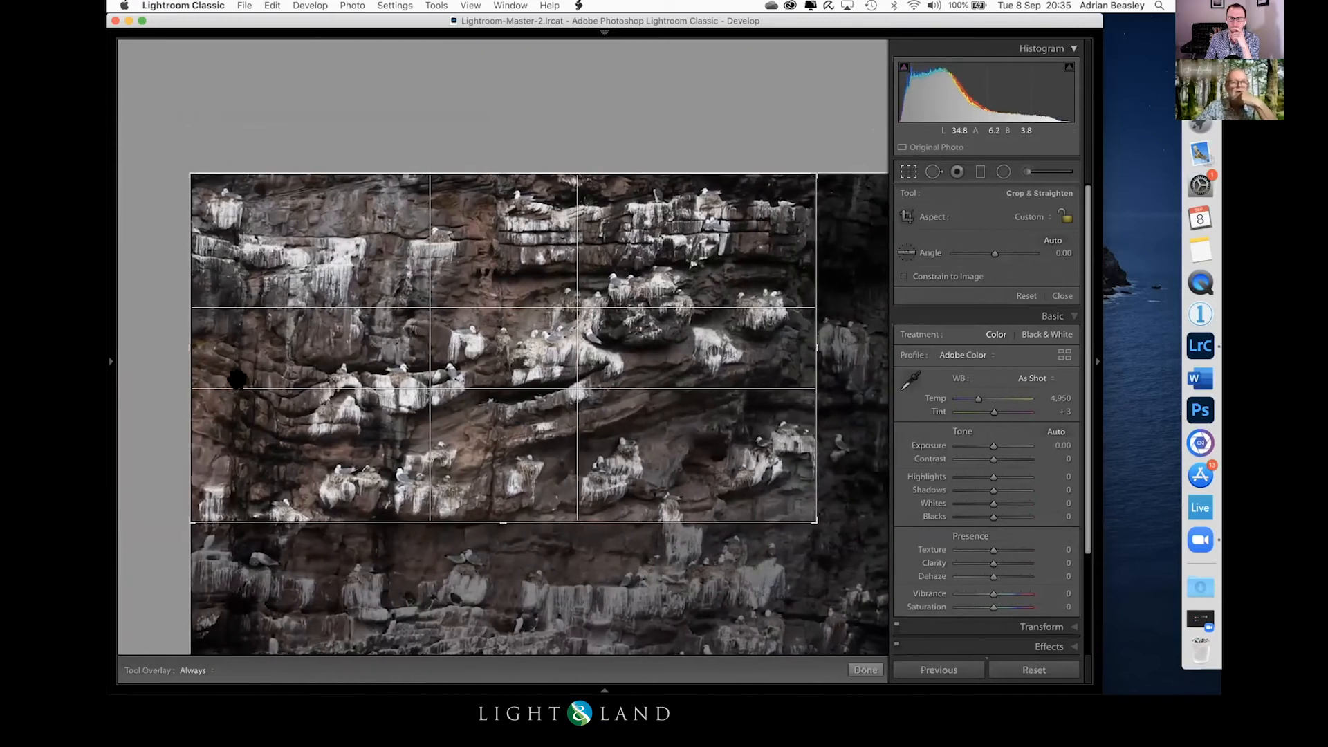
drag(217, 345, 305, 344)
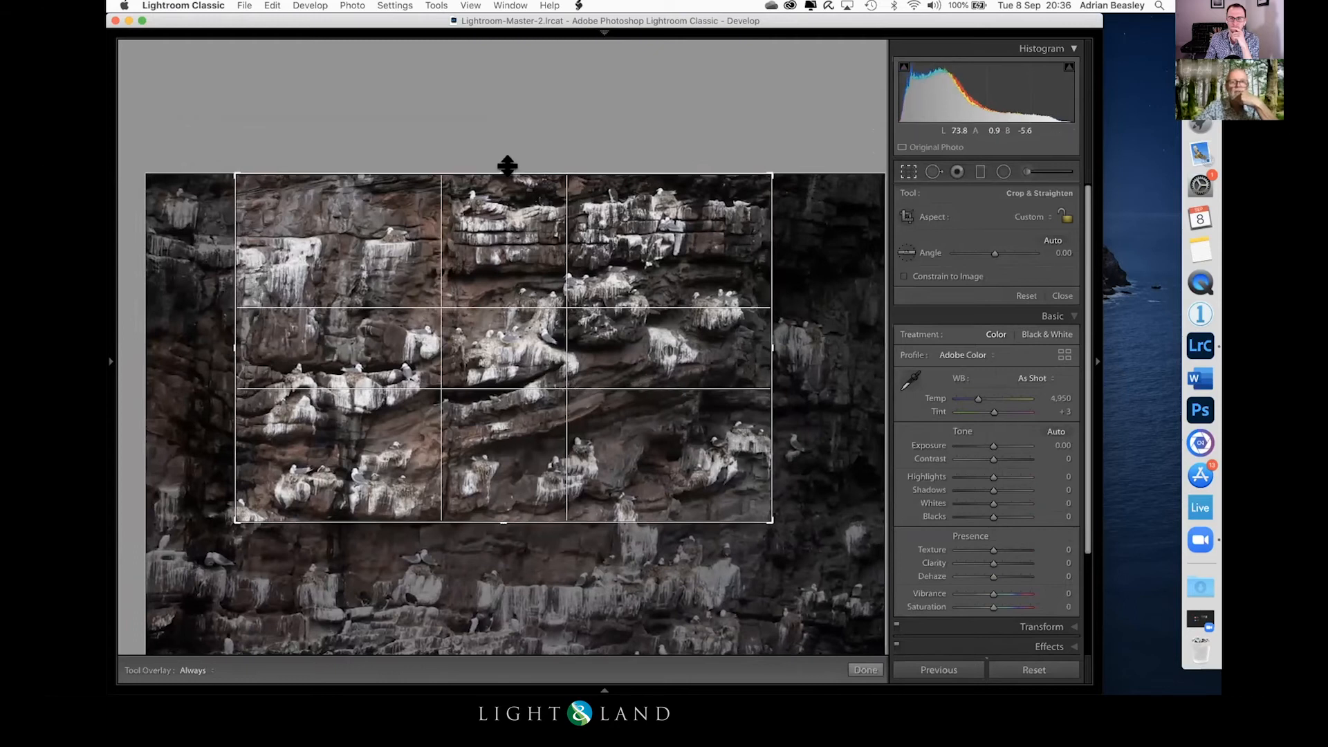
key(Return)
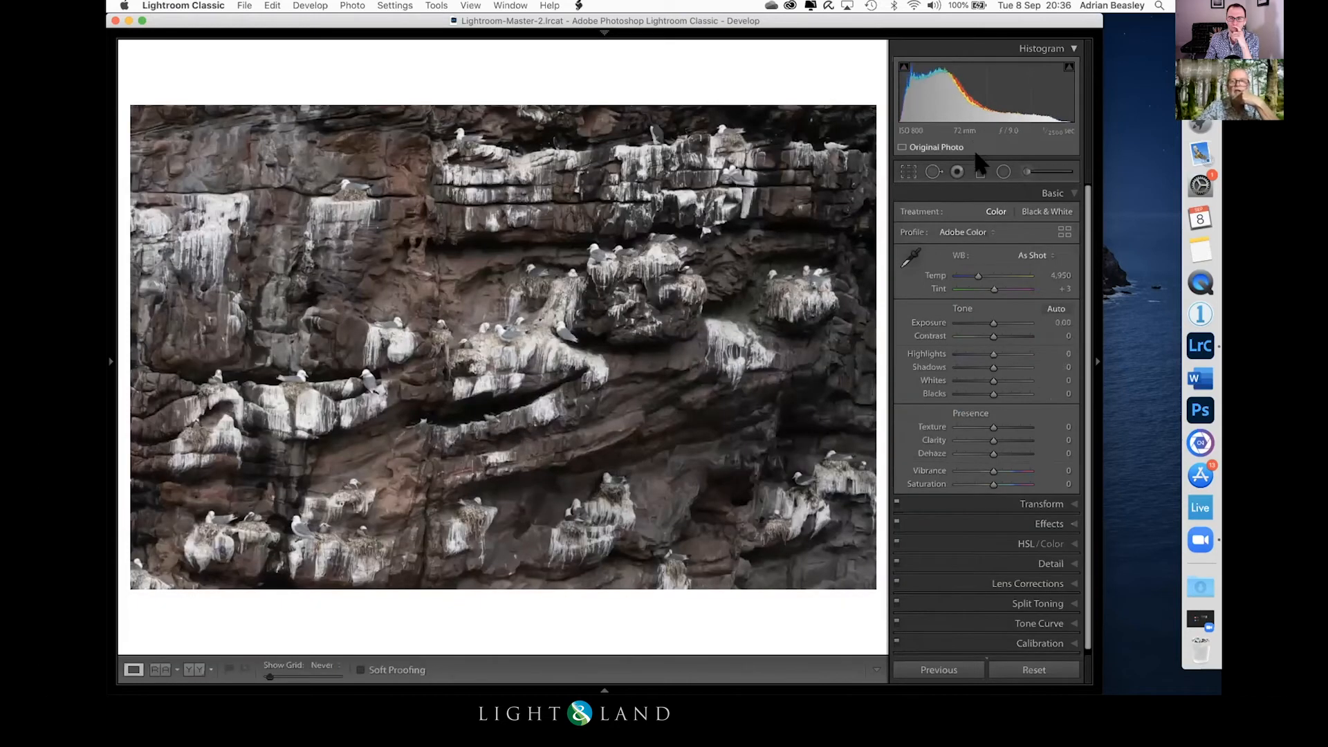
Step: Add a wide radial filter tilted along the cliff's central diagonal ledges and turn off Invert so it affects the surroundings
click(1000, 170)
drag(444, 351, 878, 222)
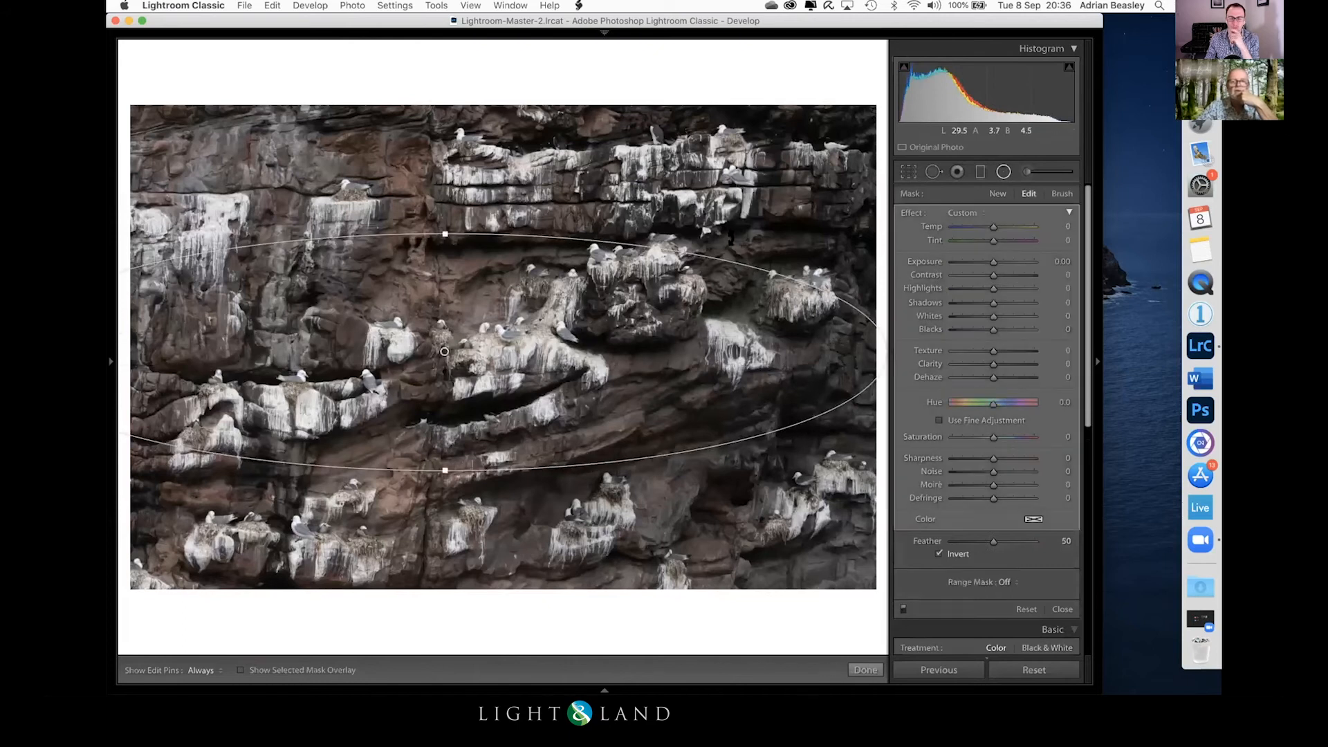
drag(725, 240, 661, 203)
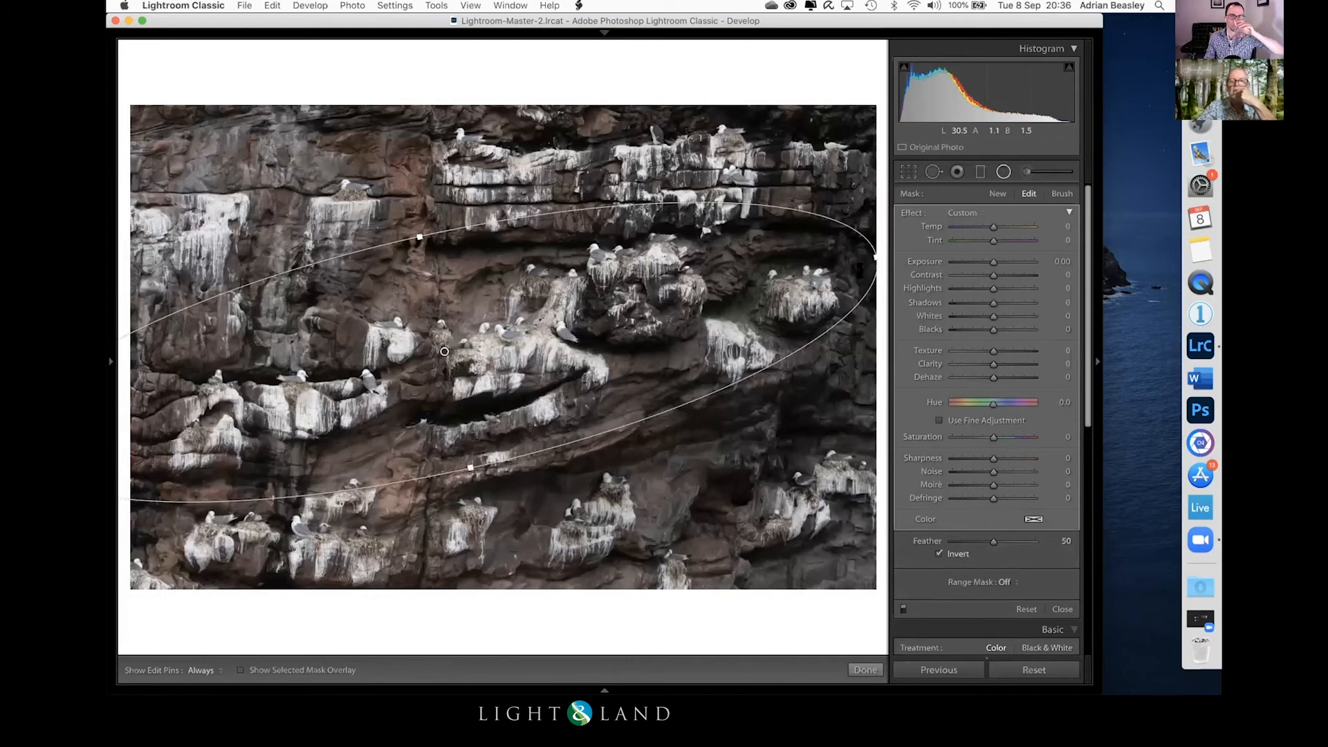
click(939, 553)
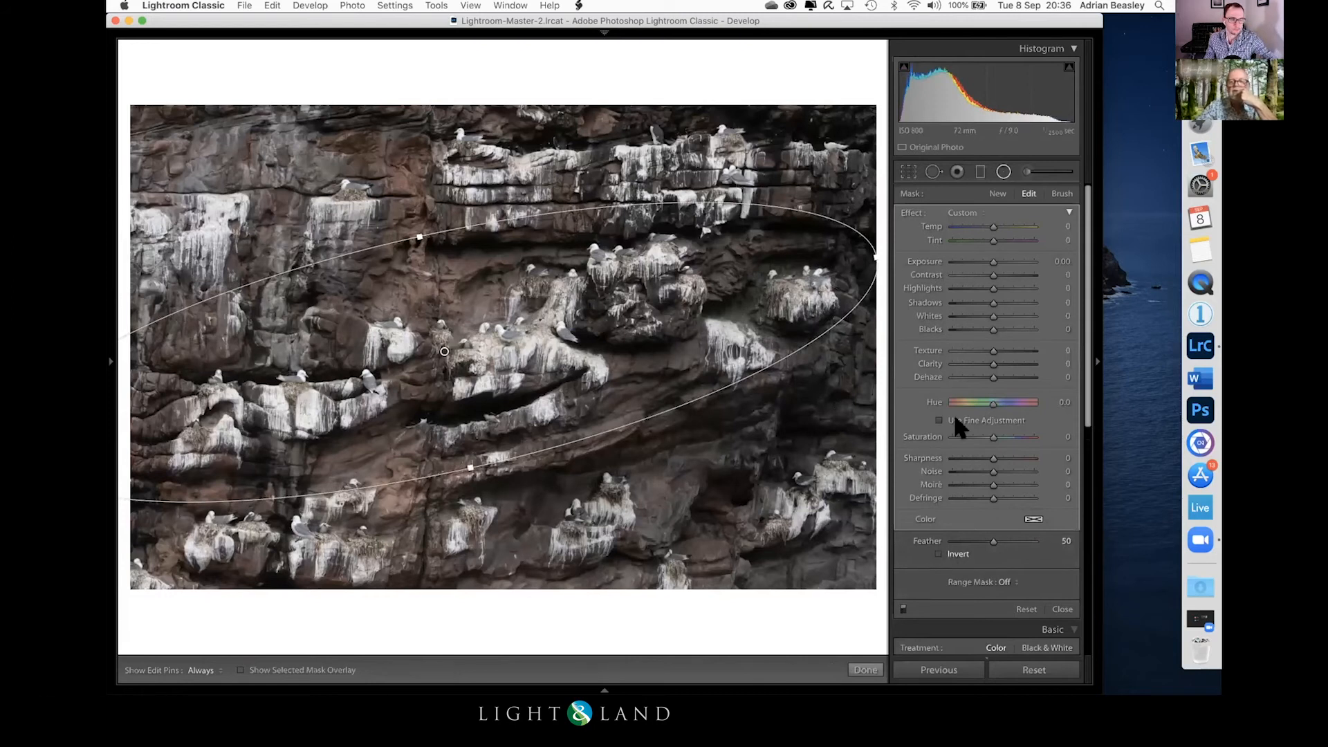
Step: Set the cliff radial filter's Dehaze to 28 and Exposure to -1.03 to darken the rock outside the ellipse
drag(993, 377, 1005, 377)
drag(992, 263, 980, 271)
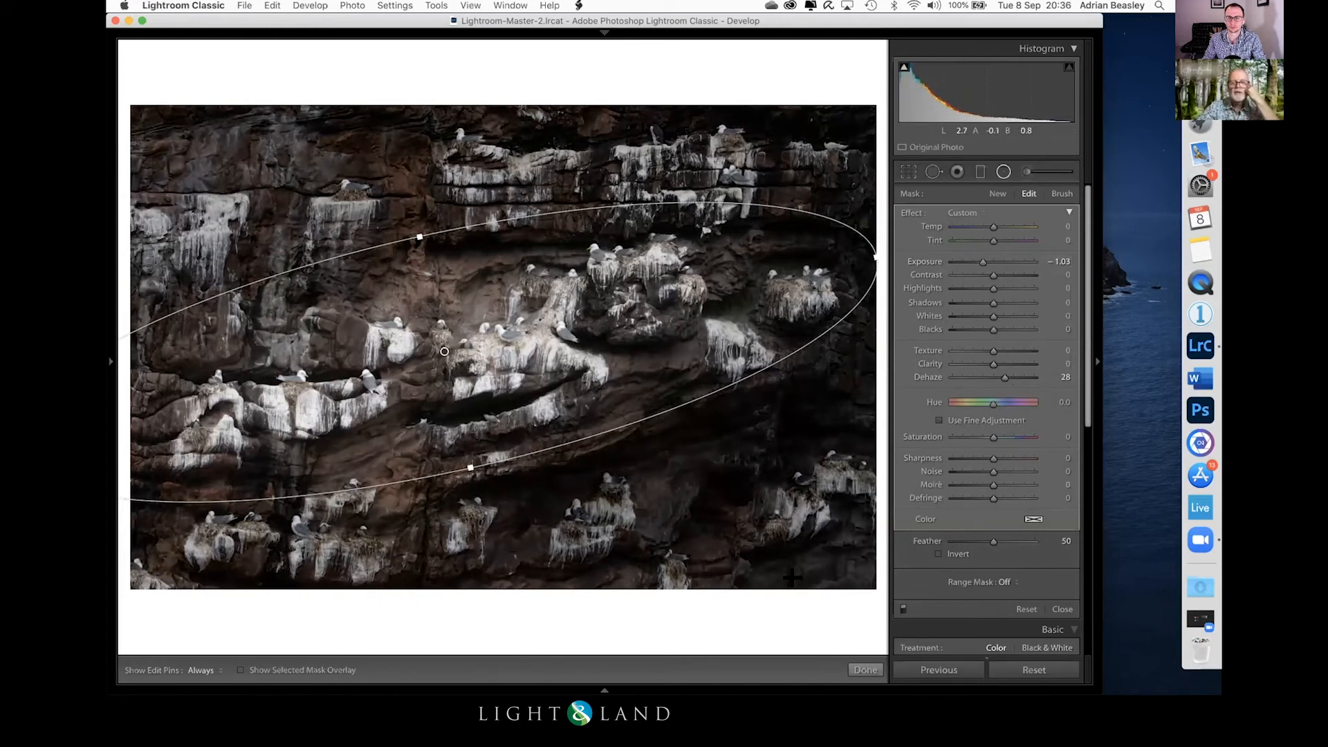
click(866, 669)
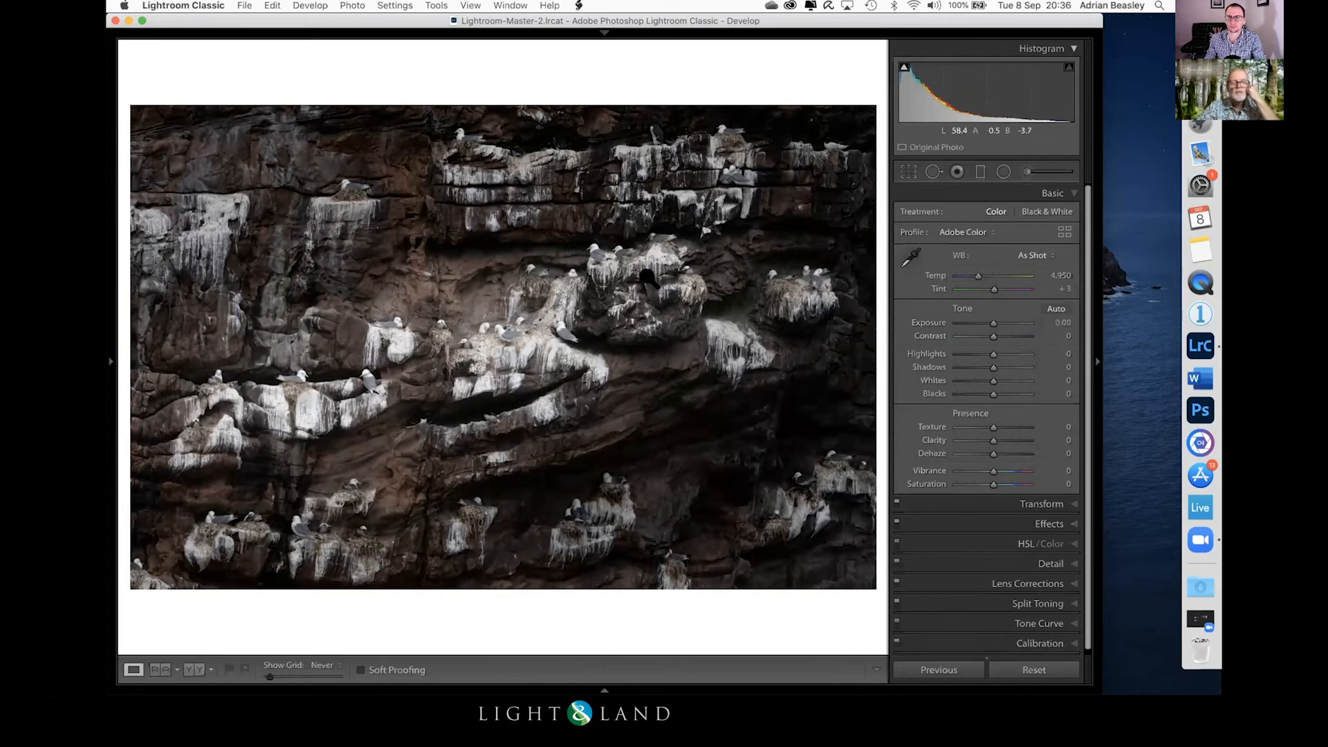
key(g)
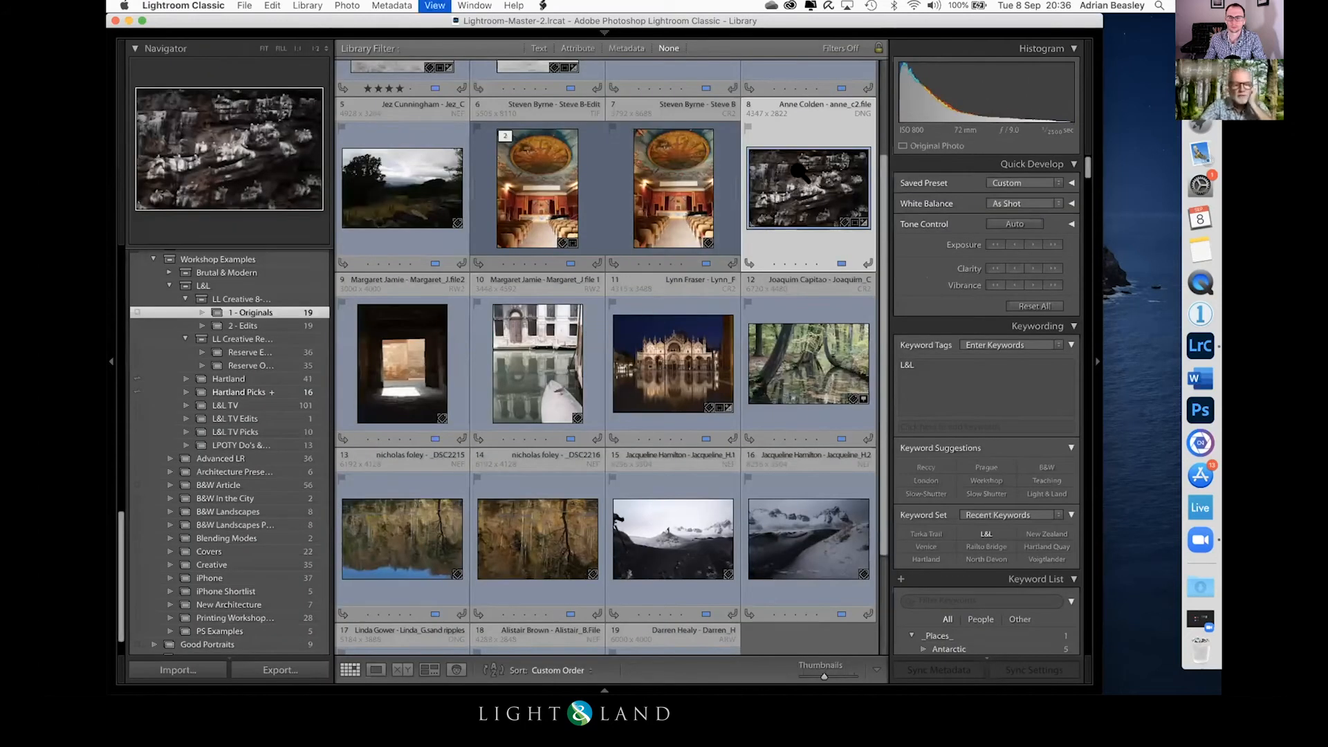
key(d)
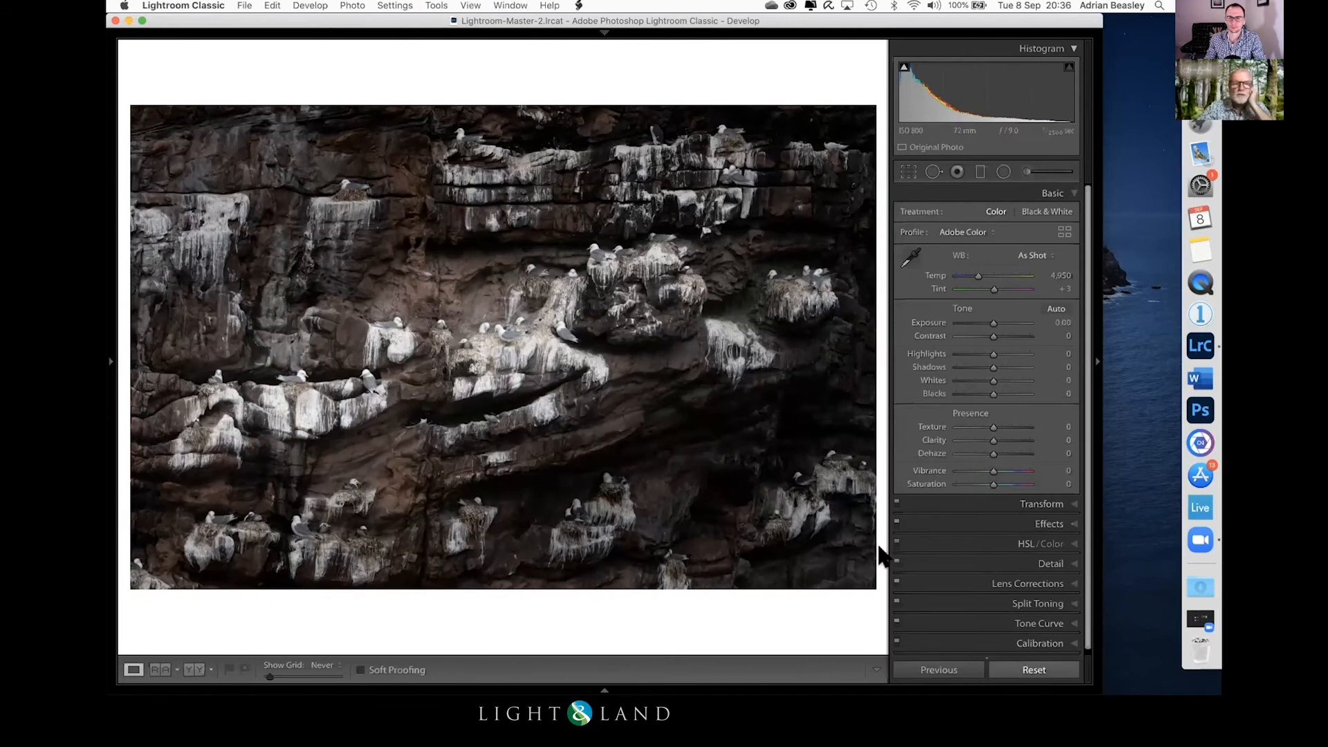
Step: Invert the uncropped seabird cliff photo by swapping the black and white endpoints of its point curve, and set Exposure to +0.25
key(Right)
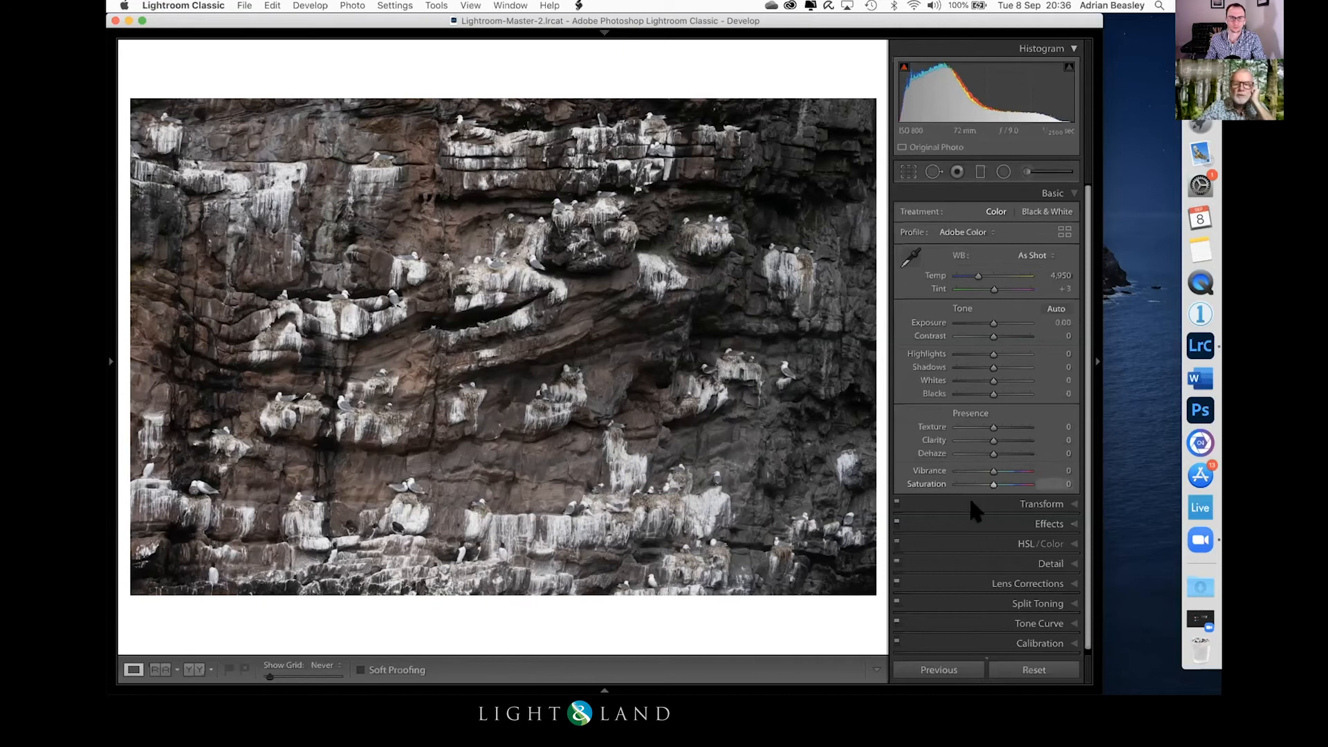
click(1057, 621)
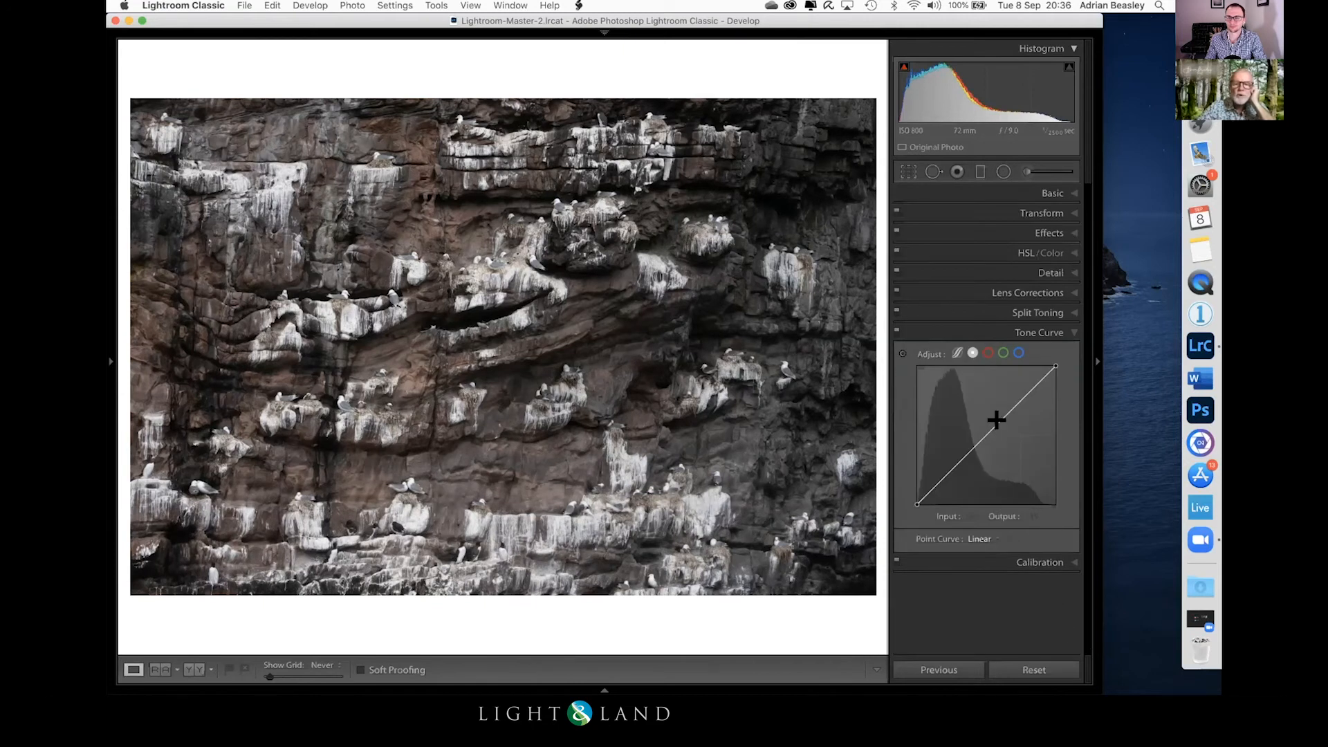
drag(910, 493, 912, 364)
drag(1050, 364, 1056, 504)
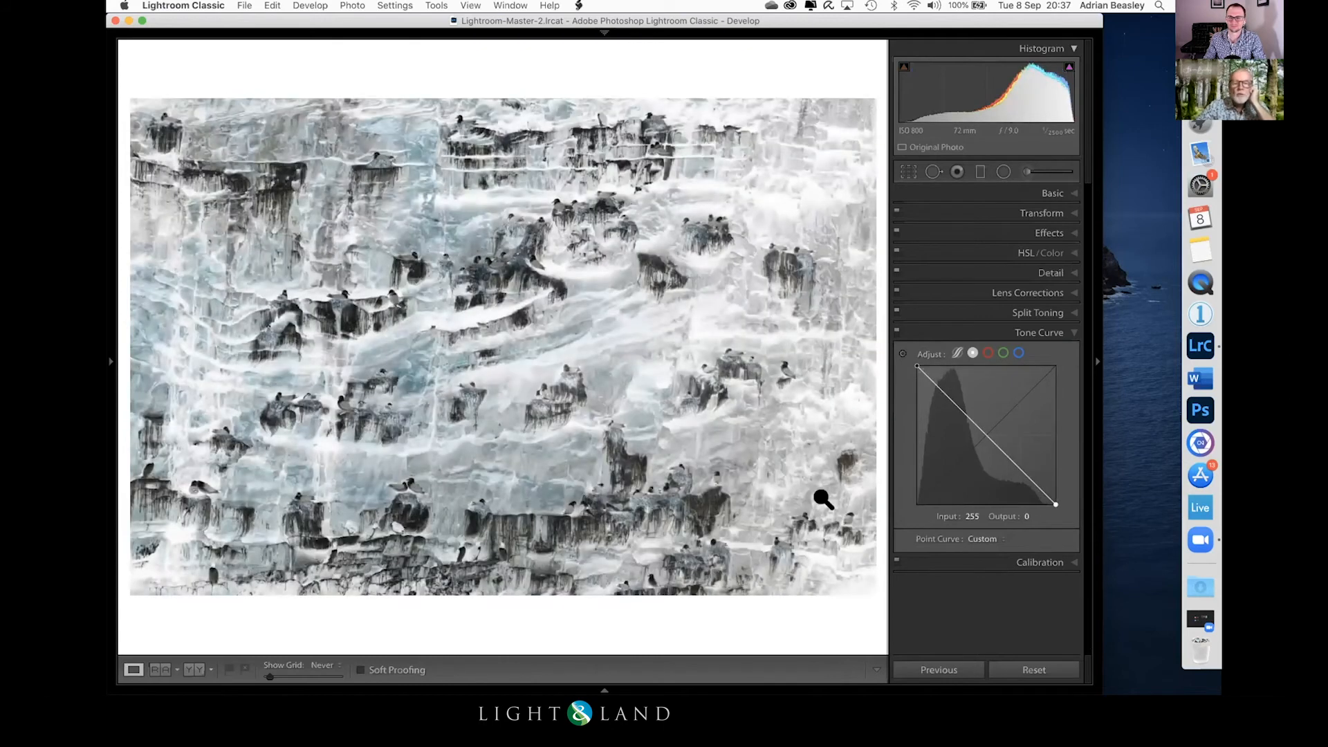
click(1049, 194)
drag(985, 322, 991, 330)
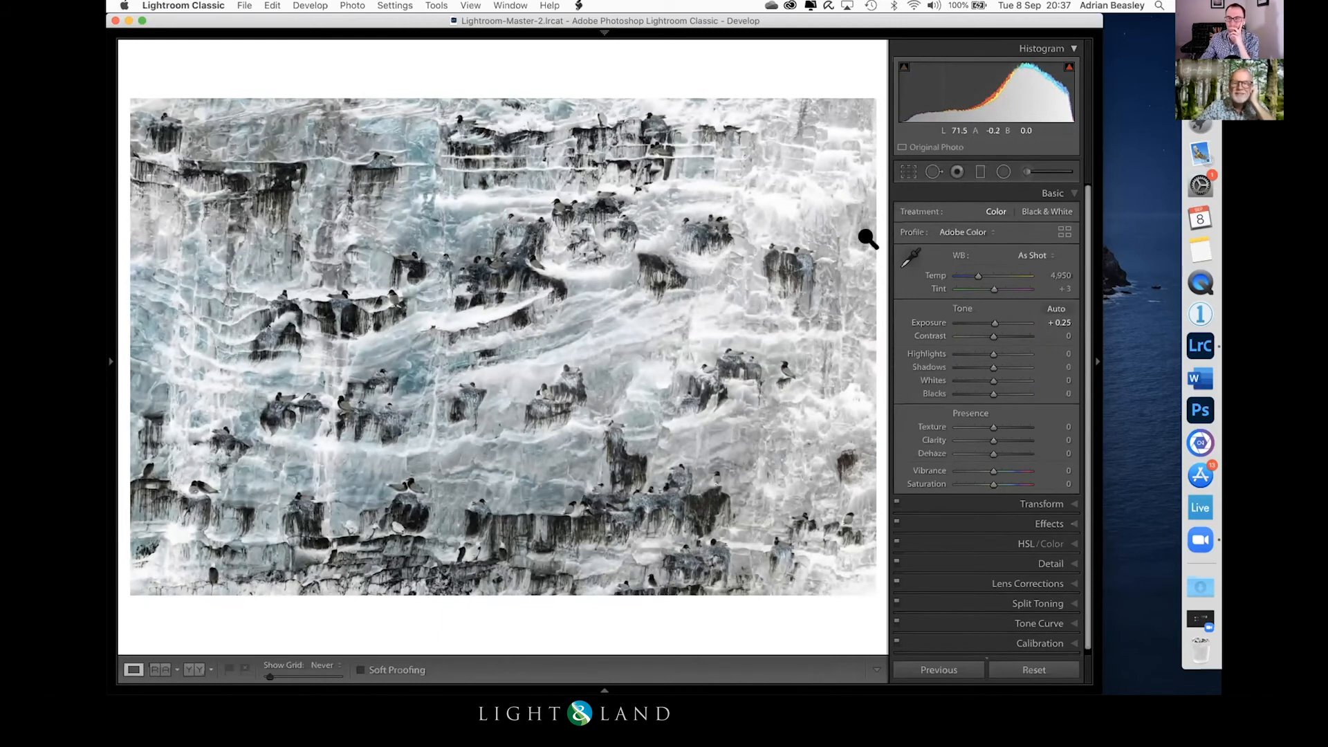
Step: Crop the inverted cliff photo from its right side, top and bottom to a wide frame of the ledges
click(907, 170)
drag(867, 341, 809, 349)
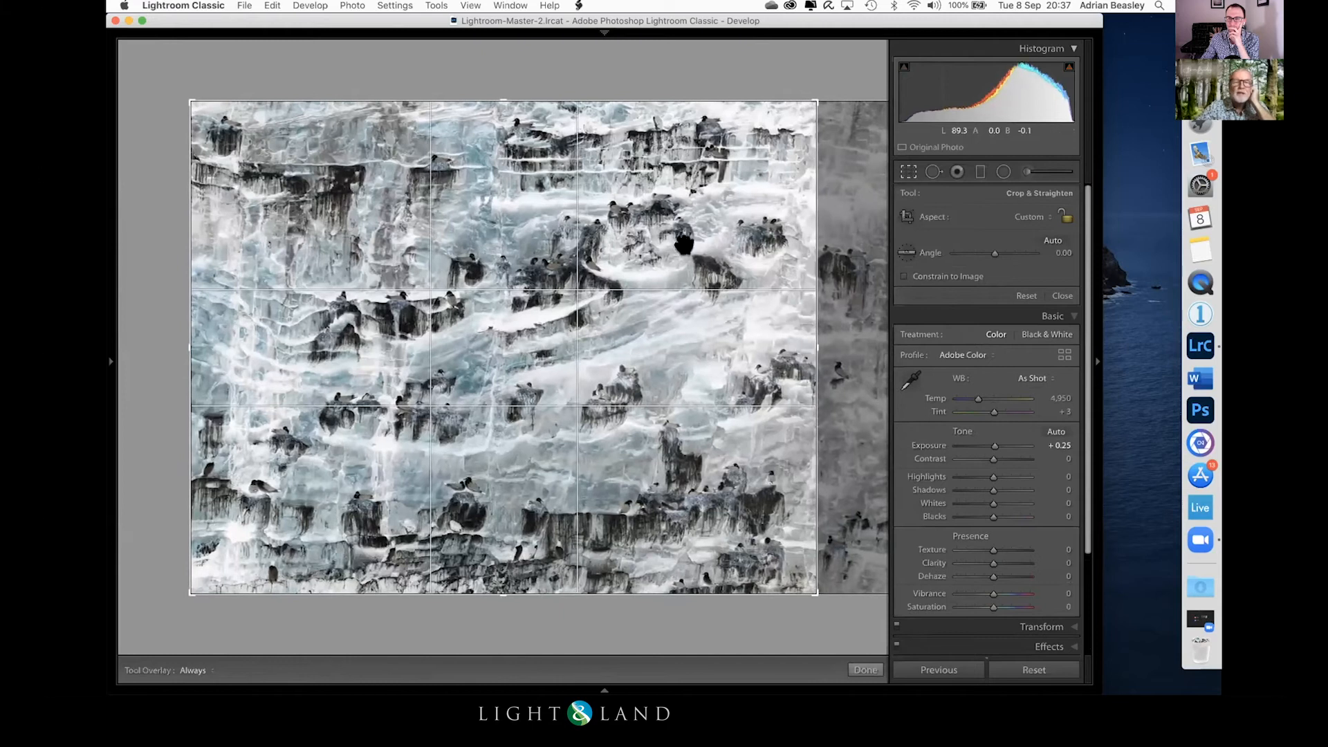
drag(503, 98, 498, 119)
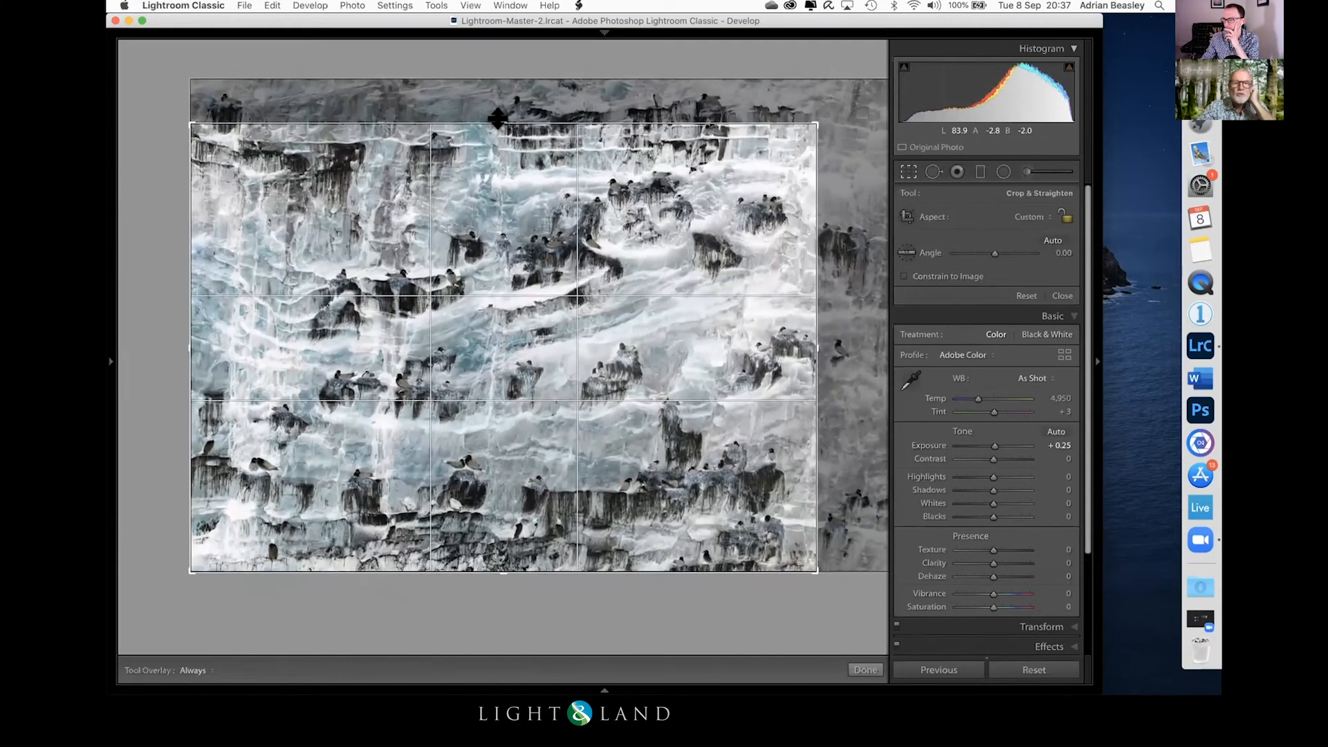
drag(496, 548, 427, 470)
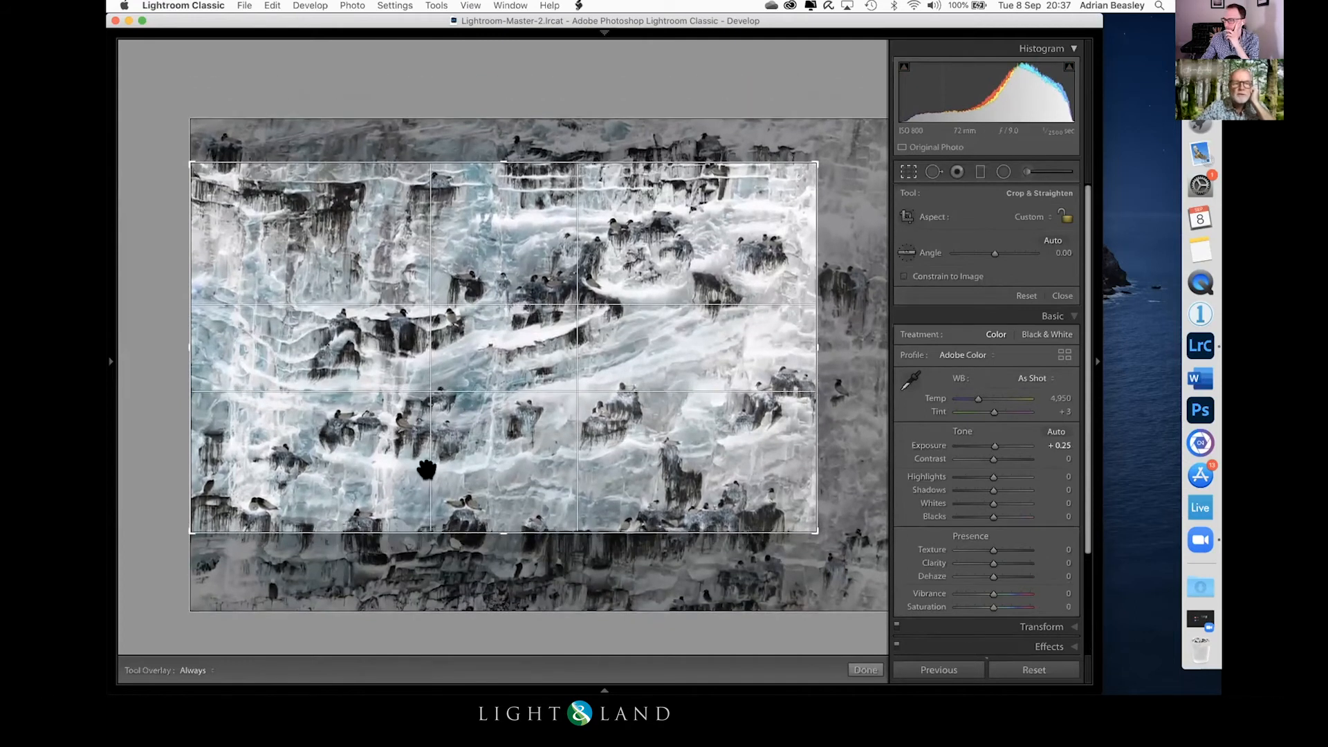
double_click(617, 354)
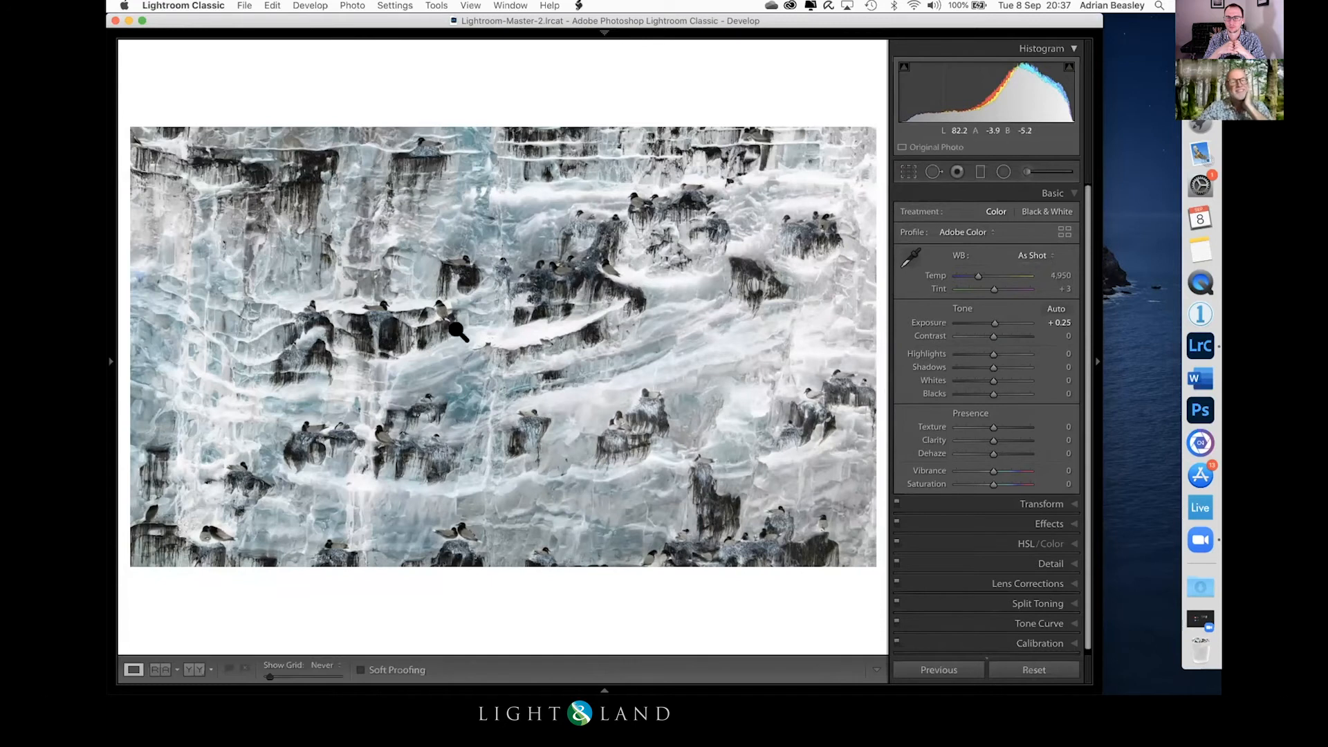
Step: Open the inverted cliff photo in the Library and inspect its bird details up close and as a whole
key(g)
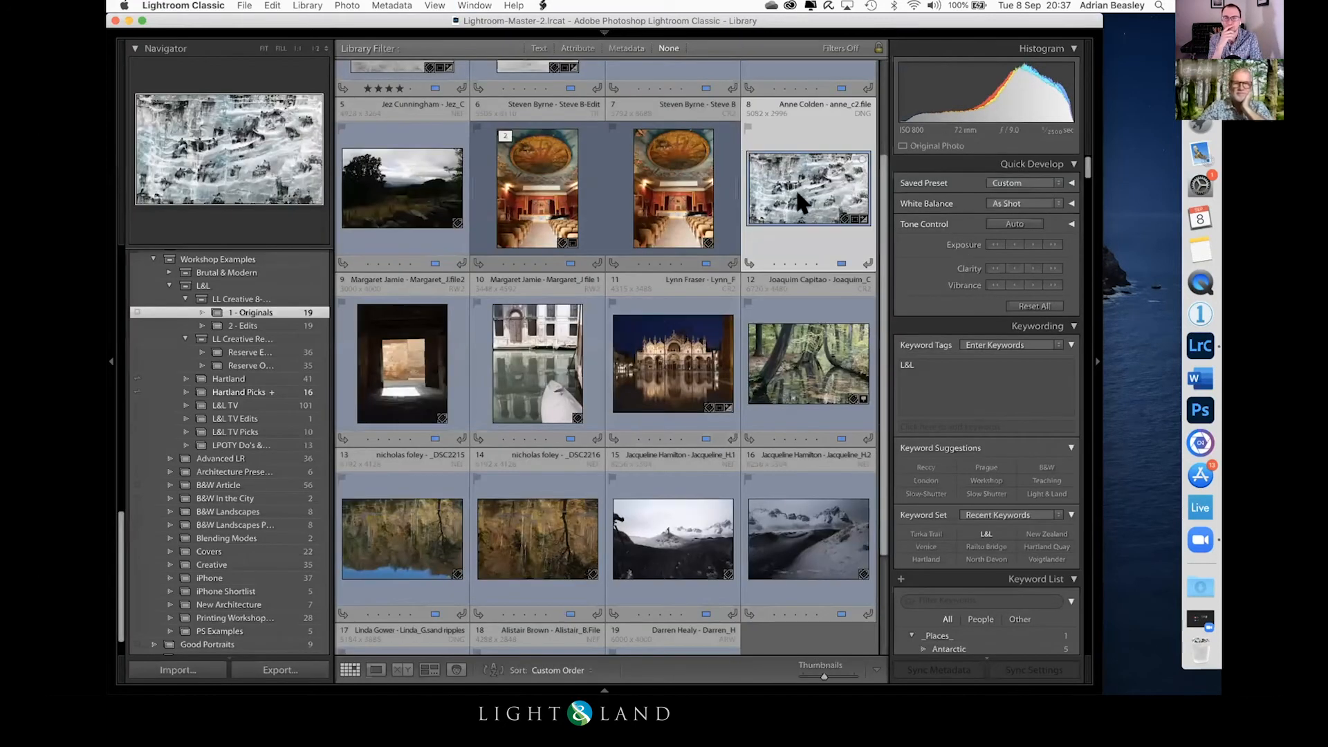
double_click(795, 188)
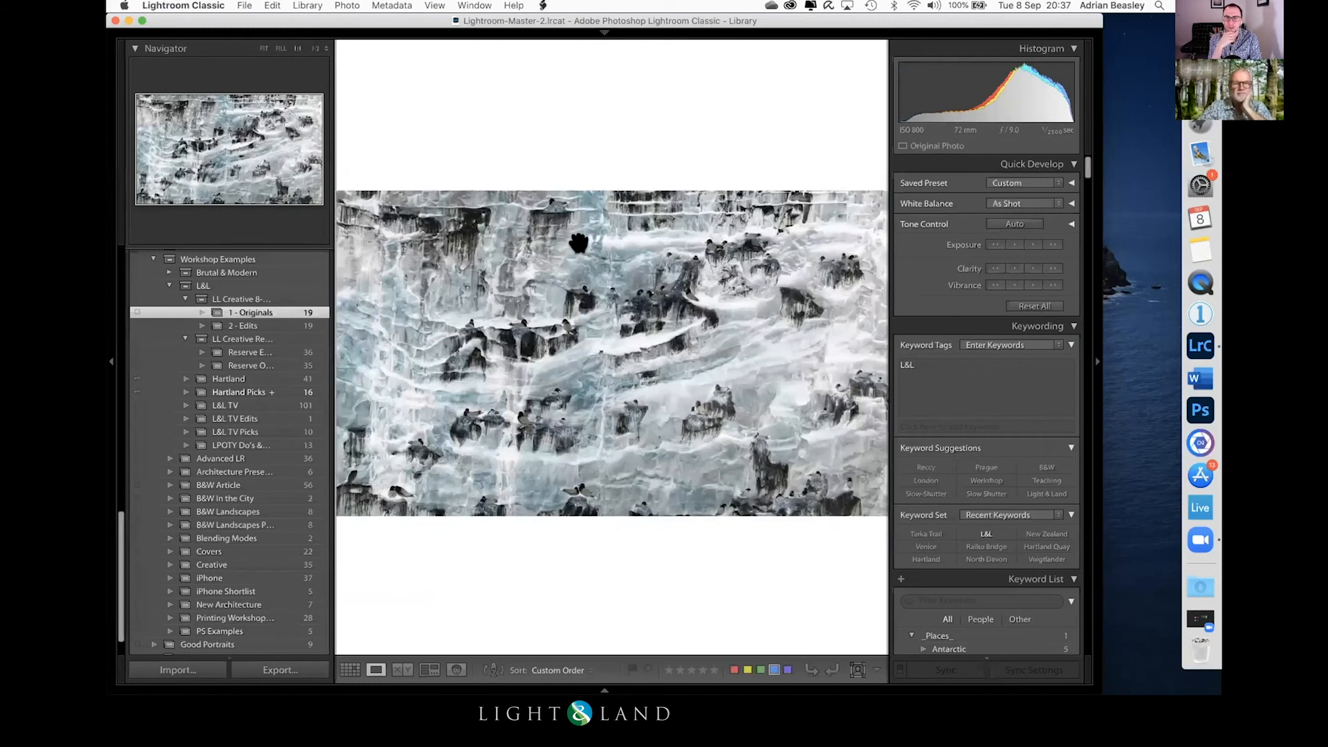
click(579, 243)
drag(619, 415, 611, 258)
click(616, 264)
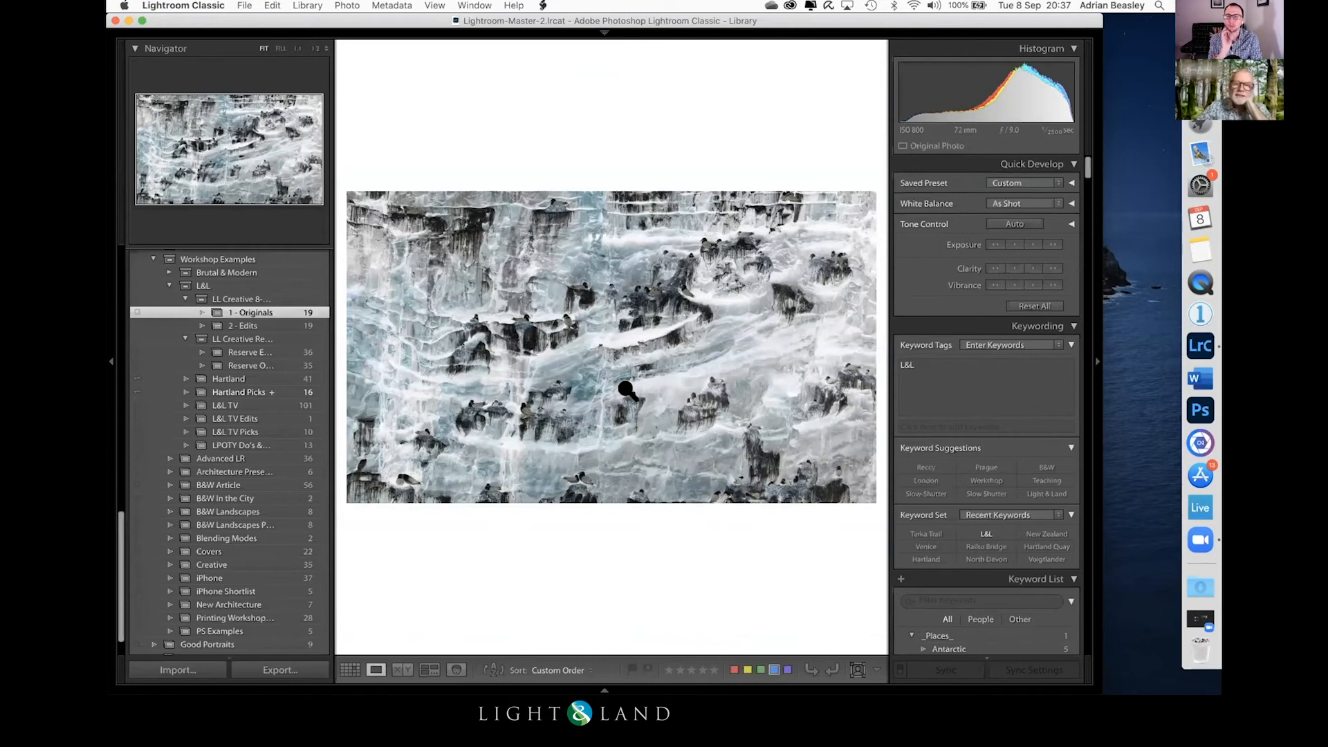
Step: Return the inverted cliff photo to Develop and set its white balance Temp to 5,574 for a stronger blue tint
key(d)
drag(971, 274, 977, 275)
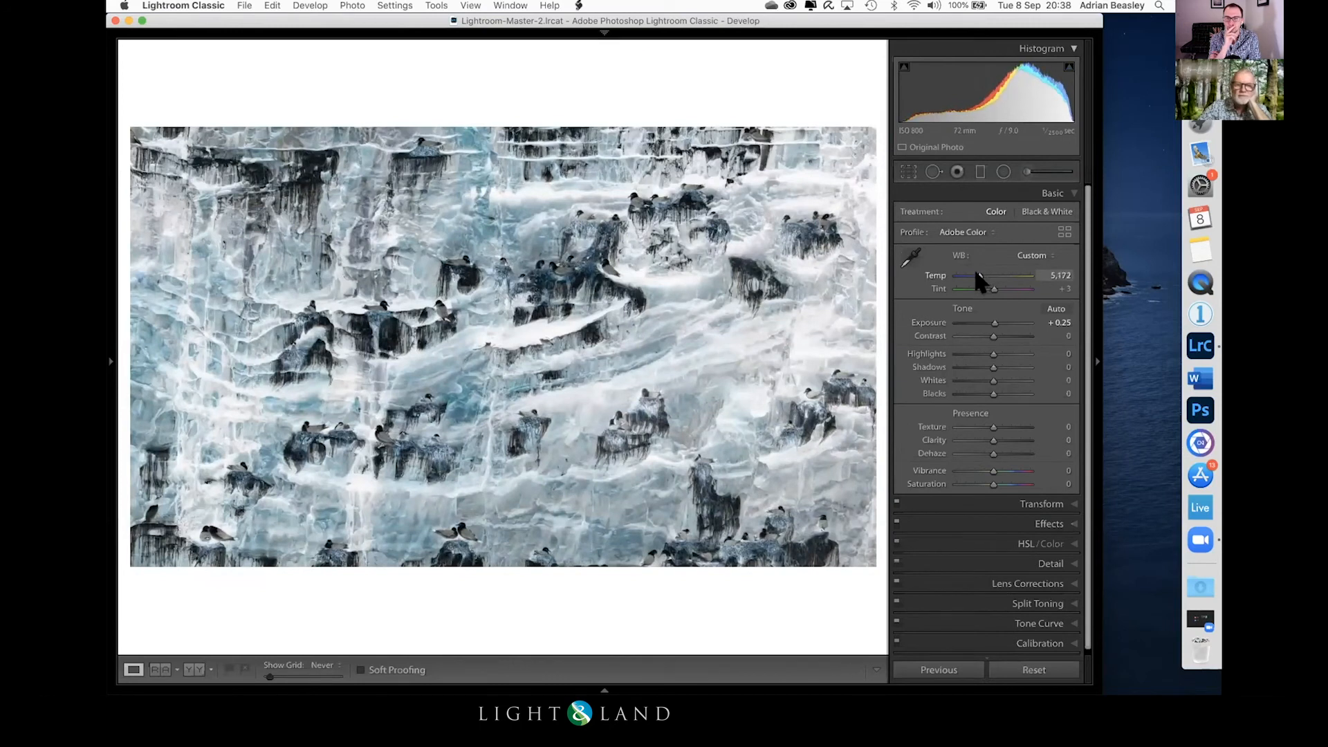
drag(981, 279, 981, 279)
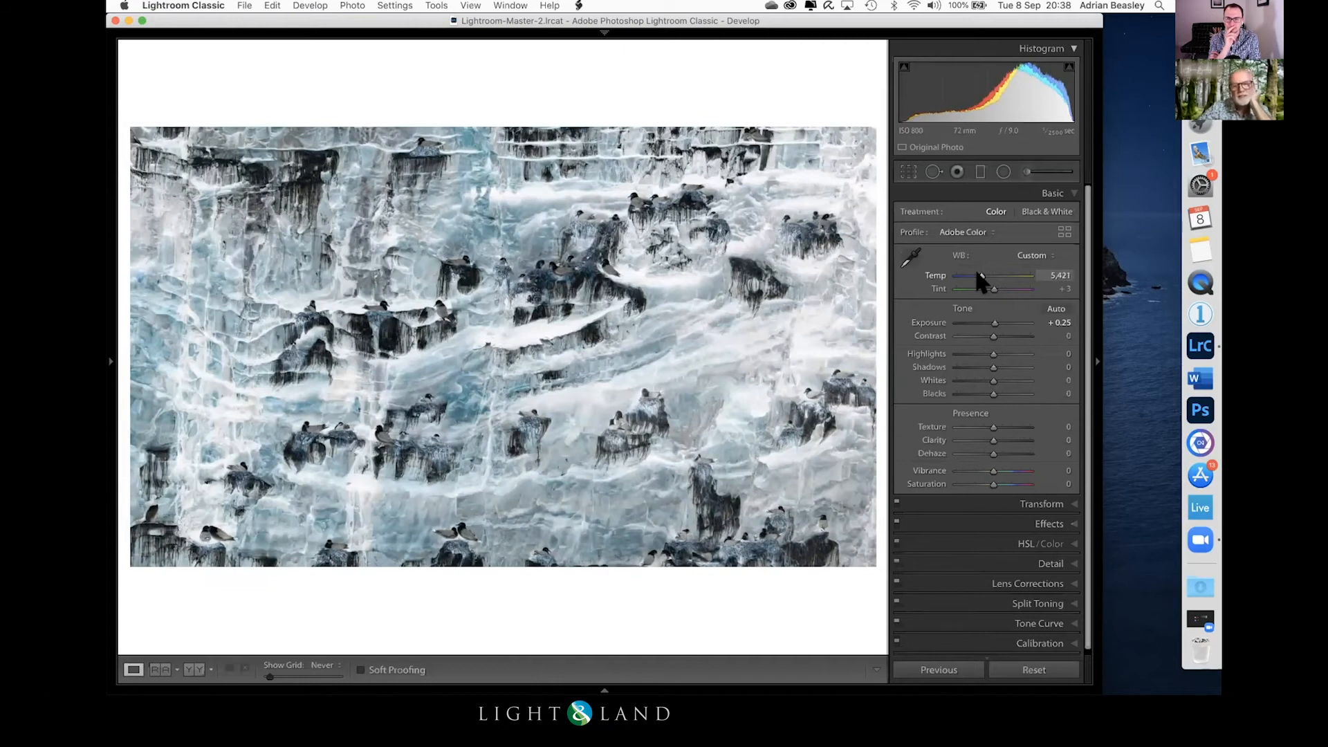
drag(980, 277, 982, 277)
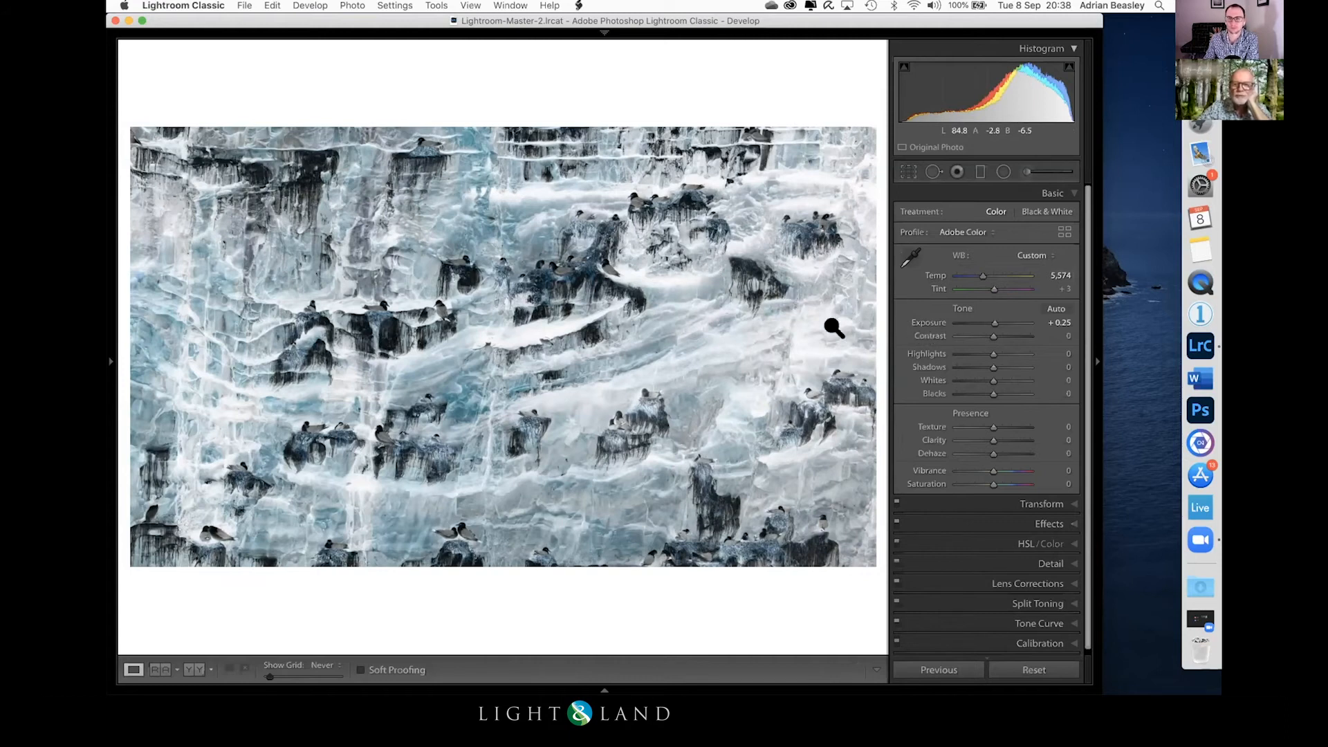
Step: Try a tight crop around the cluster of birds on the upper ledges, and undo it
click(908, 171)
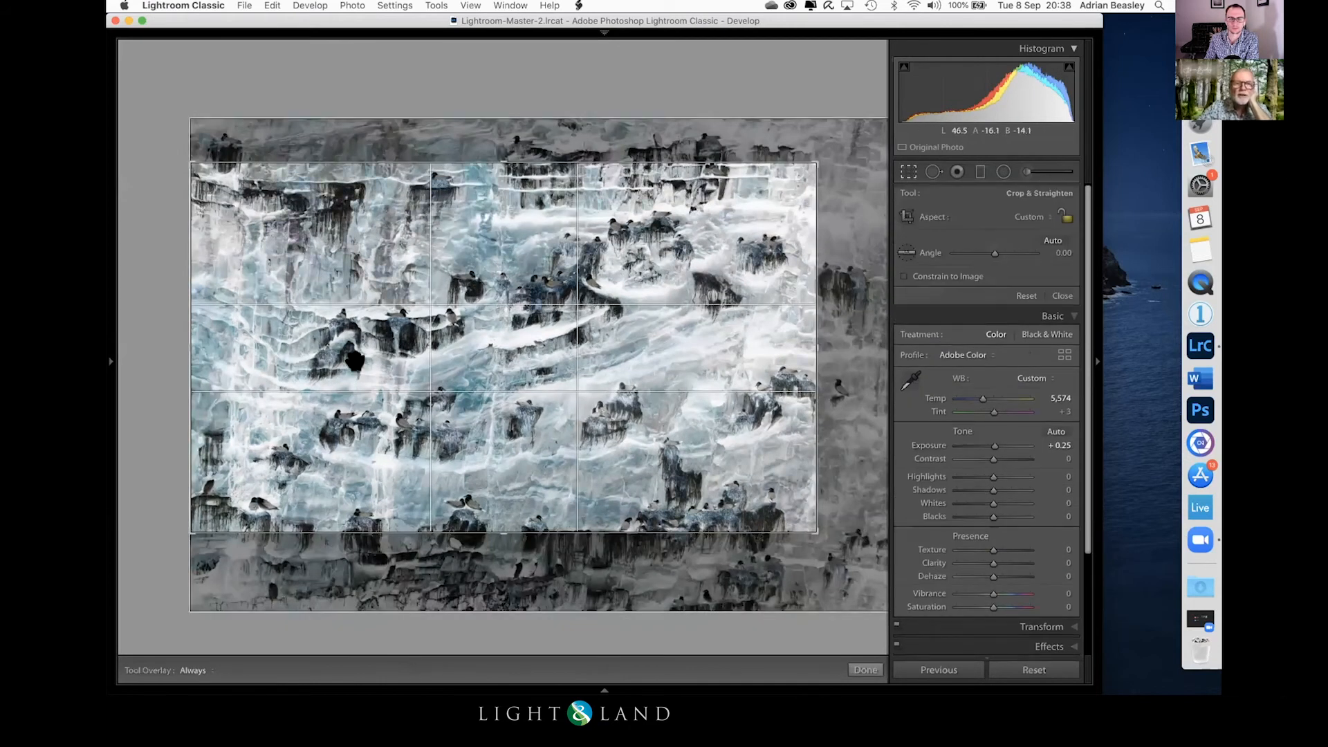
drag(190, 524, 371, 427)
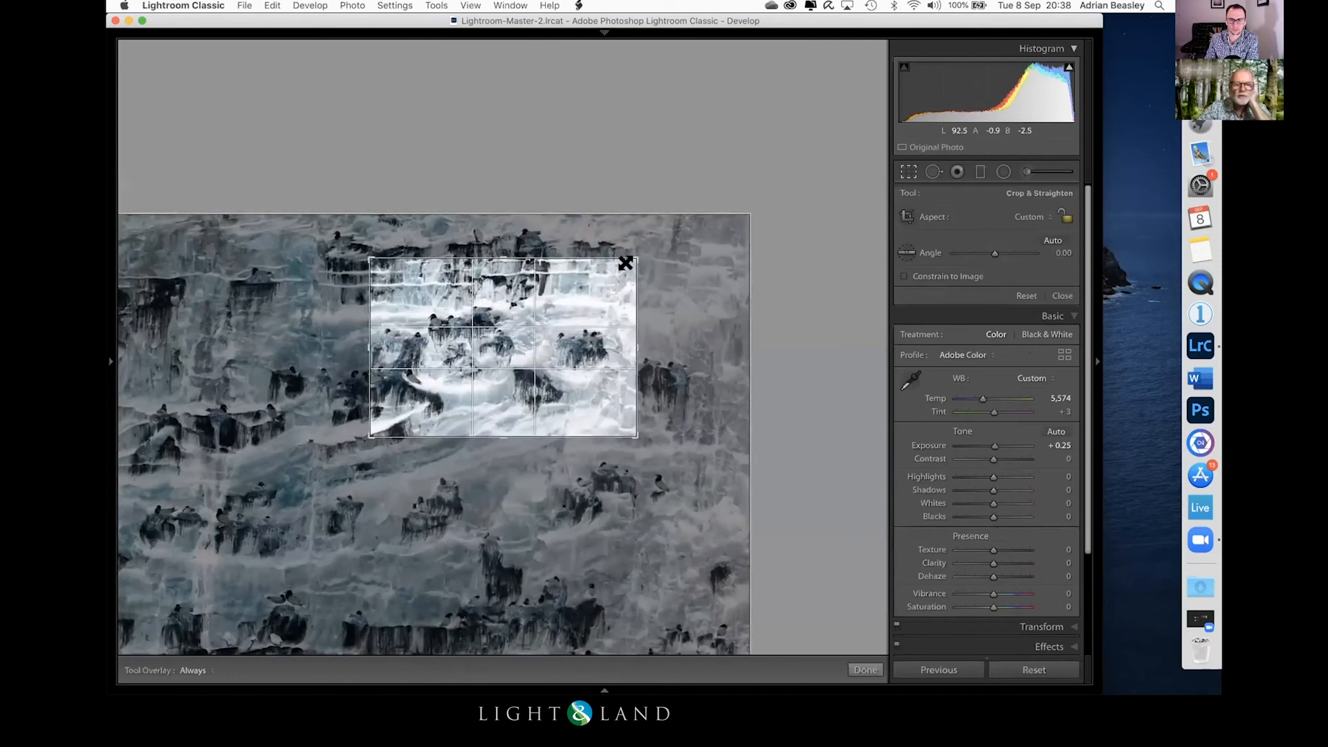
drag(625, 255, 587, 274)
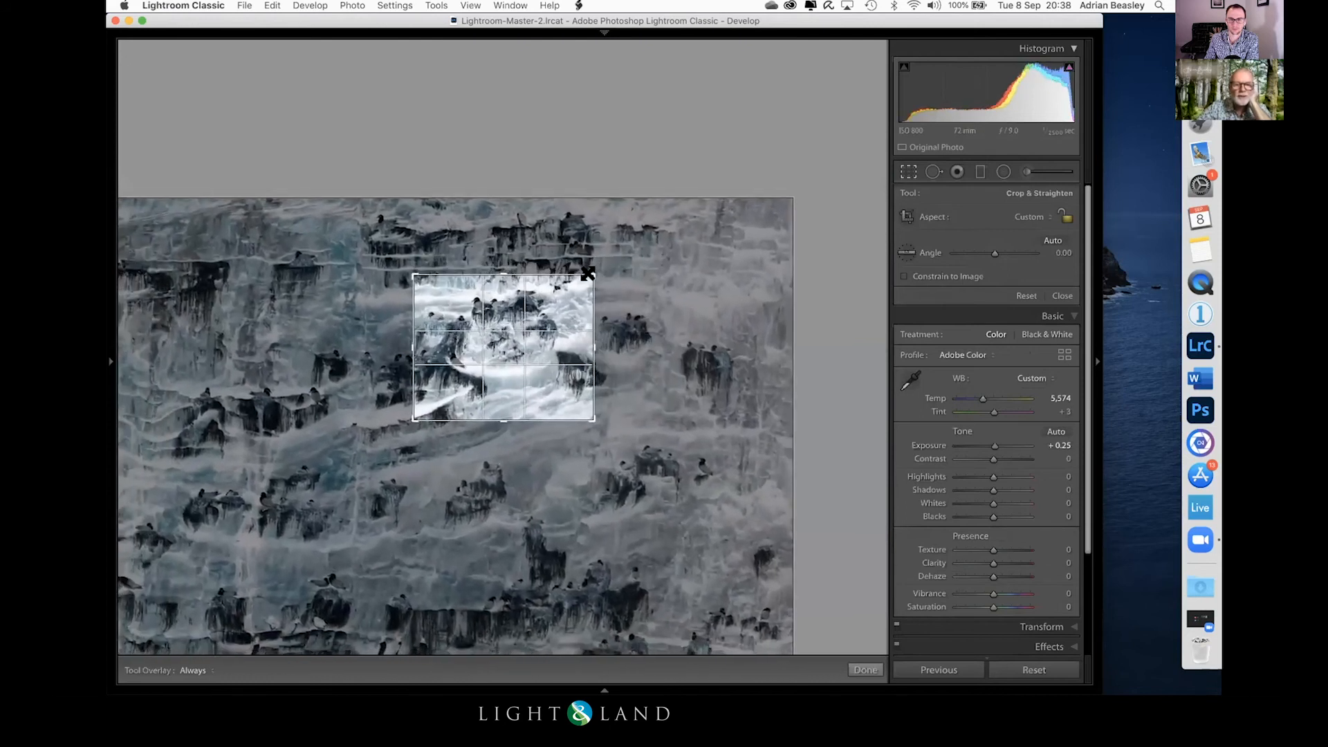
key(Return)
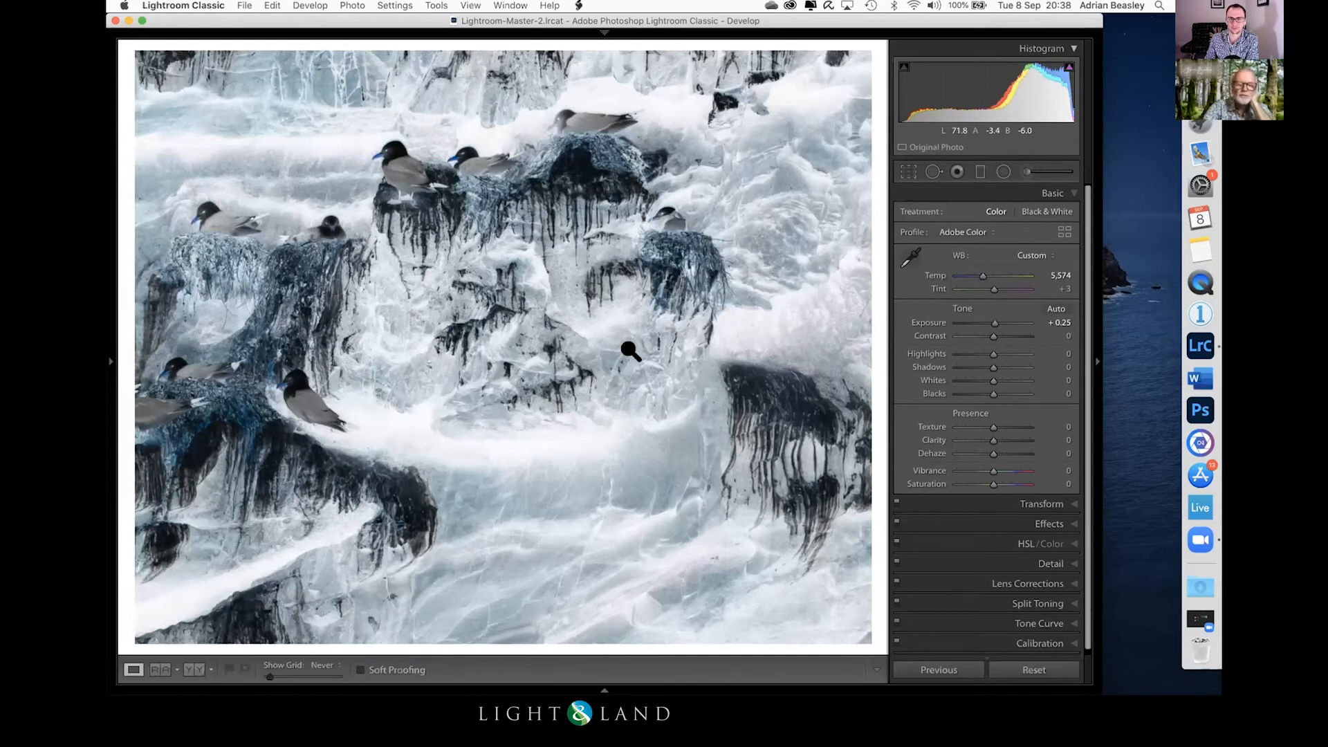
key(super+z)
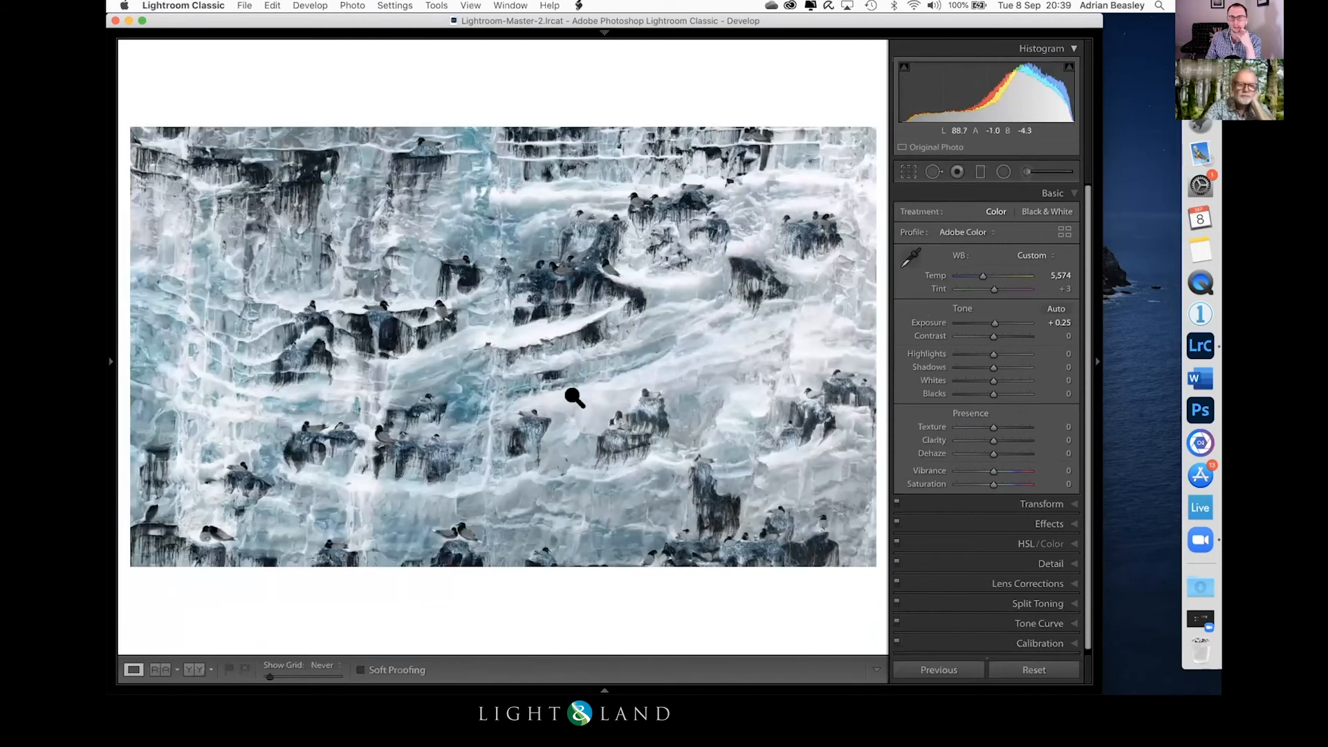
Step: Undo the last temperature change and extend the crop downward to the lower ledge and slightly to the right
key(super+z)
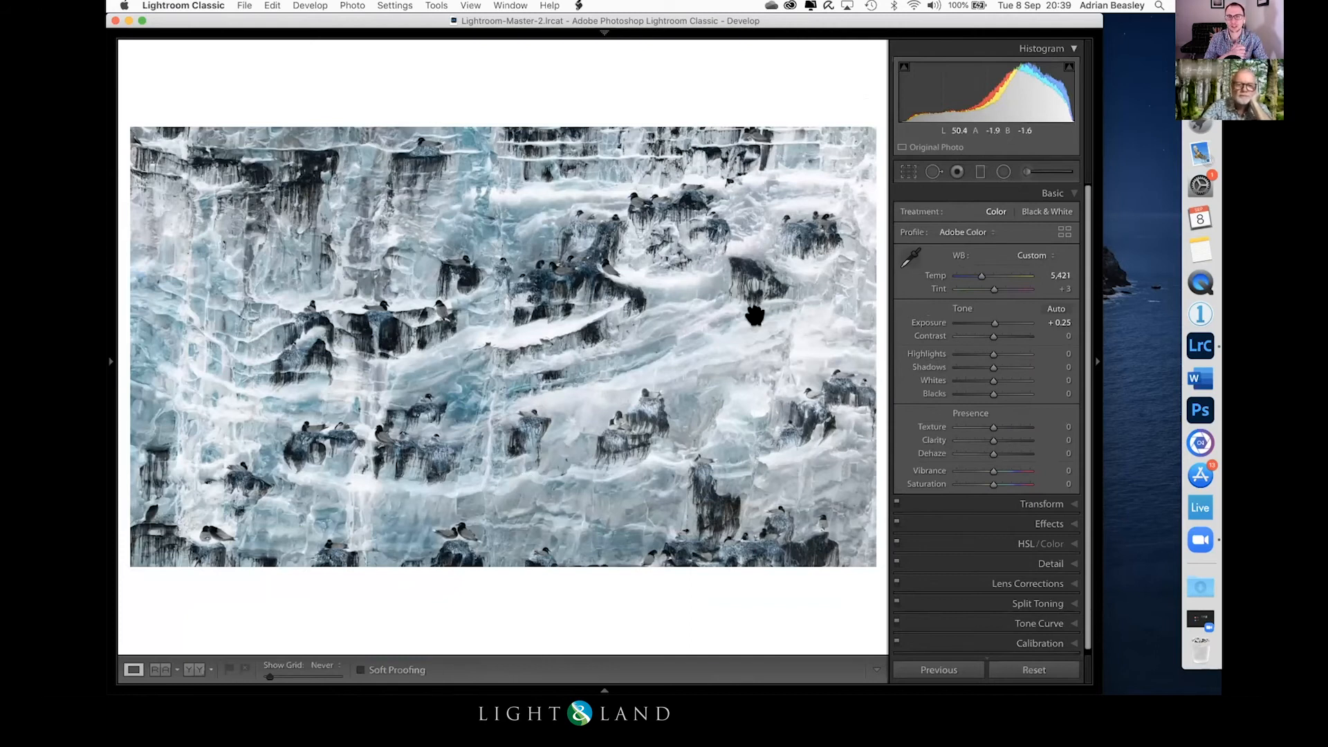
key(r)
drag(497, 527, 497, 536)
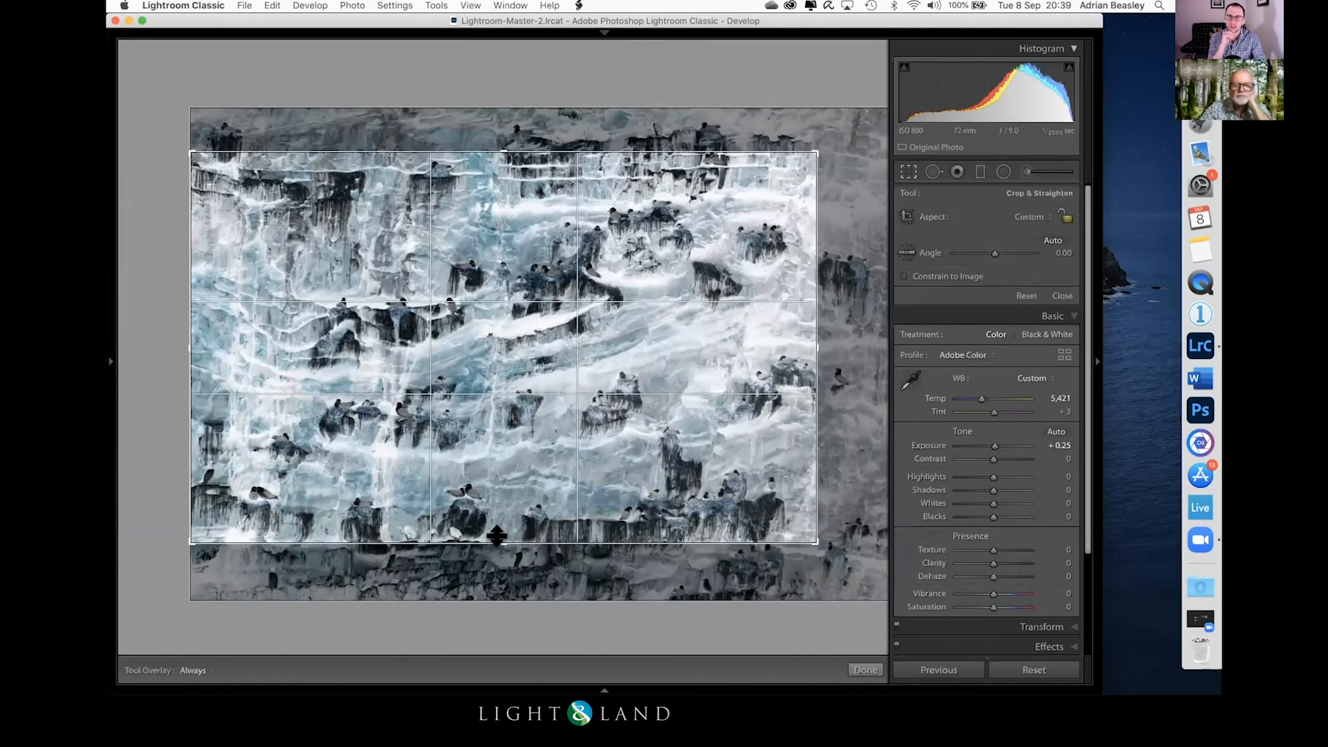
drag(812, 342, 812, 343)
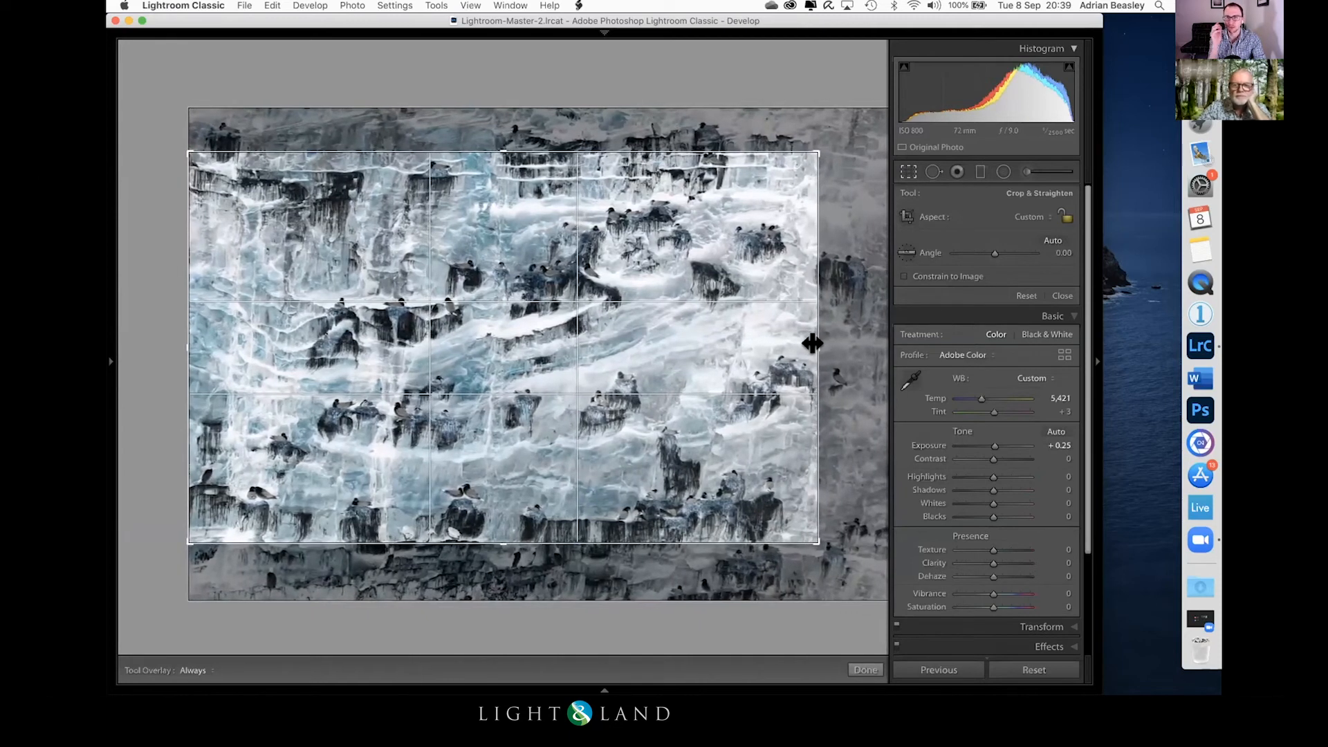
key(Return)
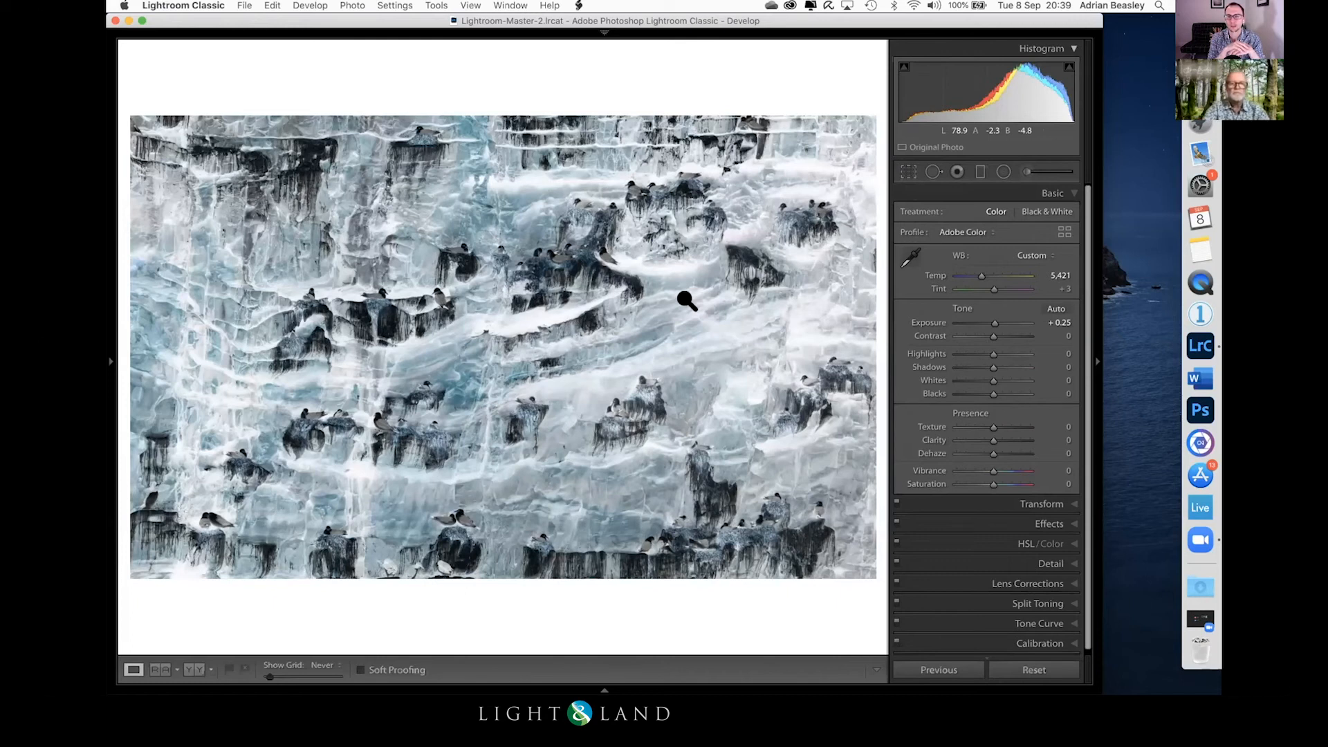
Step: Compare the inverted cliff photo with its original in a side-by-side before and after view
key(y)
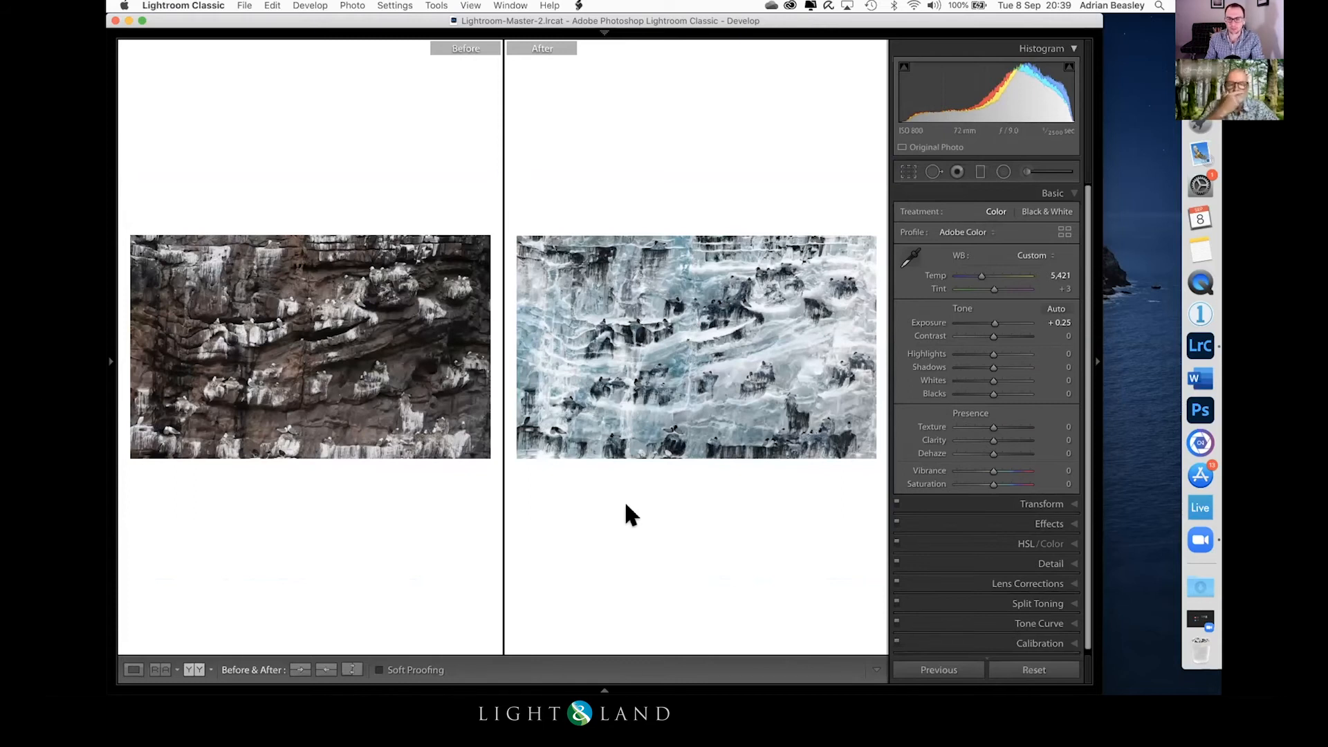
key(g)
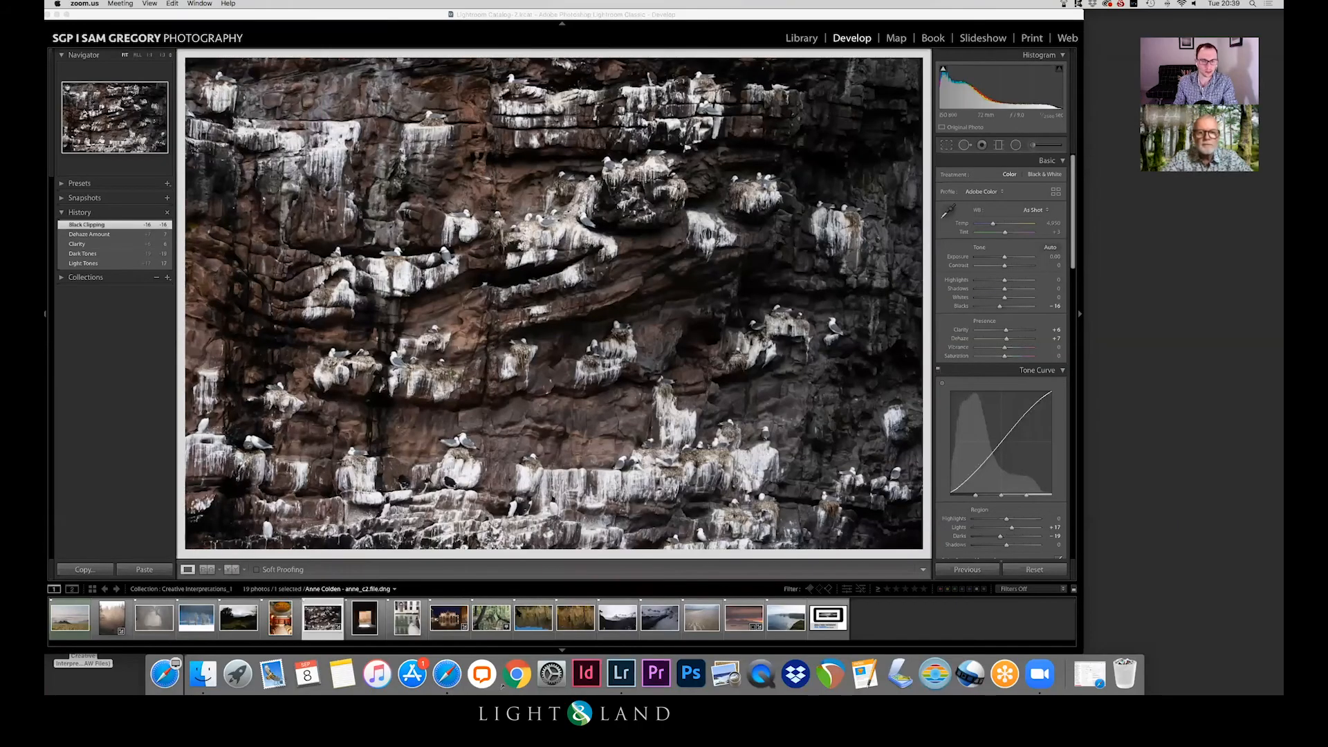
Step: Compare the two autumn woodland reflection photos, one with a blue sky strip and one filled with trees
click(522, 612)
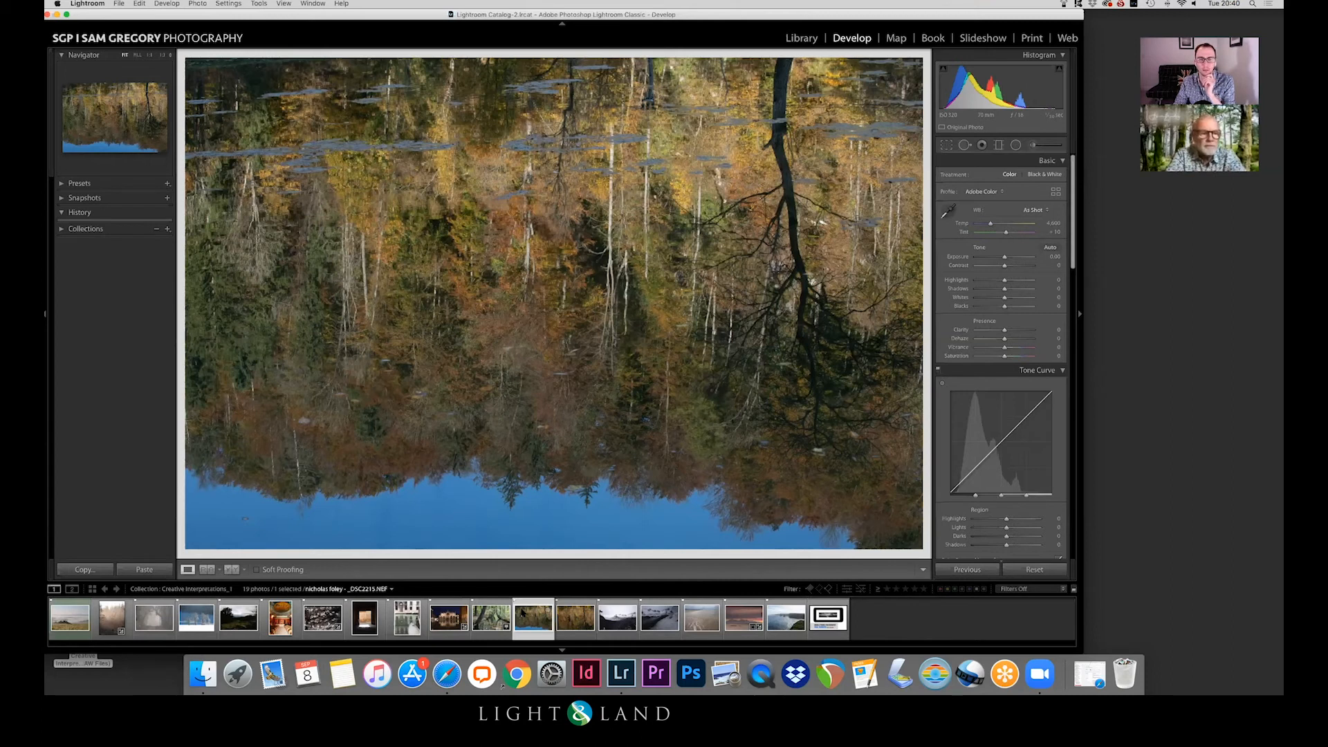
key(Right)
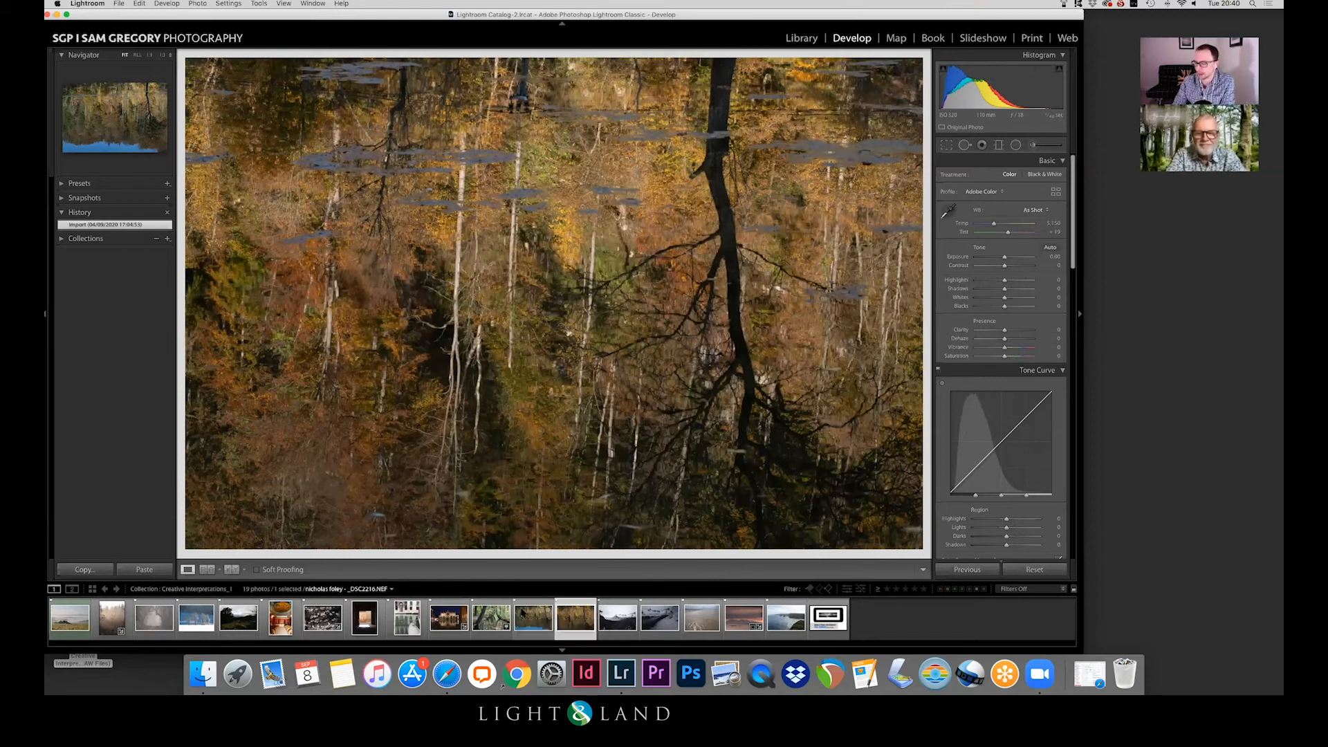
click(522, 612)
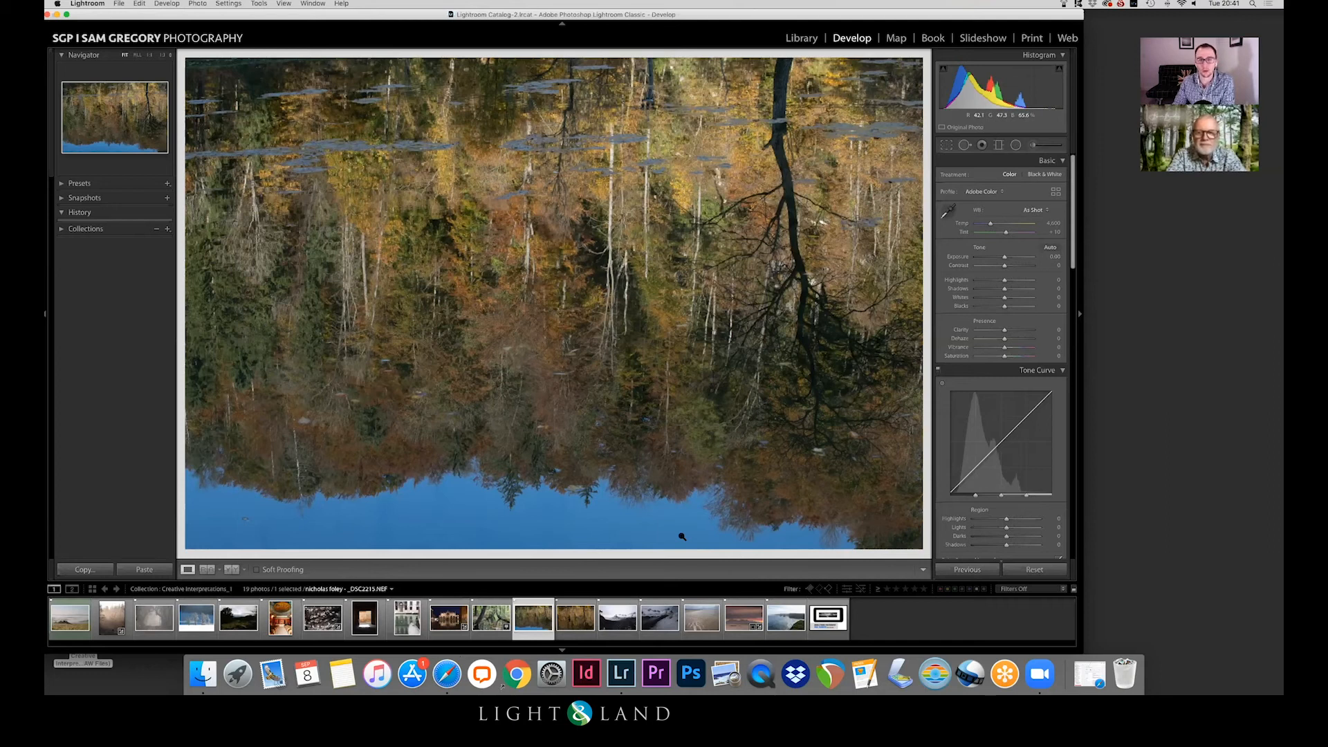
Step: Select the woodland reflection photo without sky and raise its tone curve Lights to +22
key(Right)
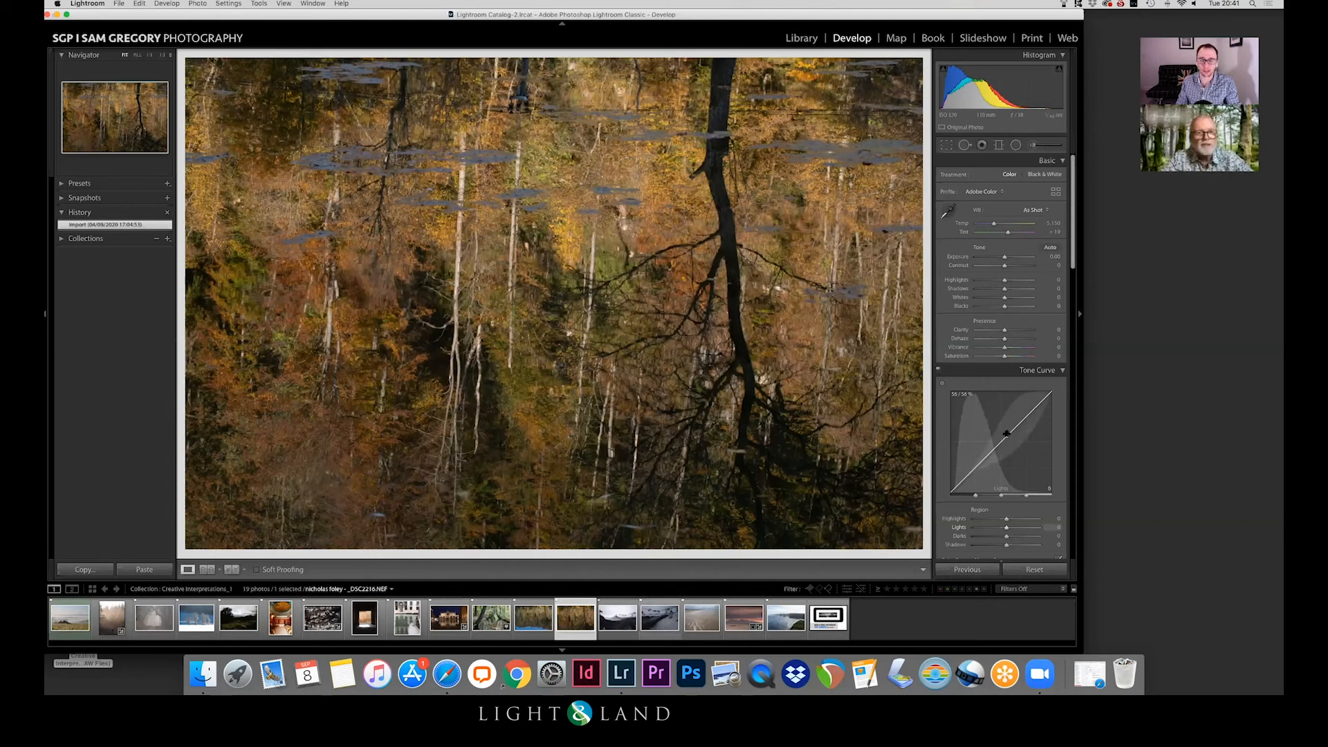
drag(1006, 433, 1009, 428)
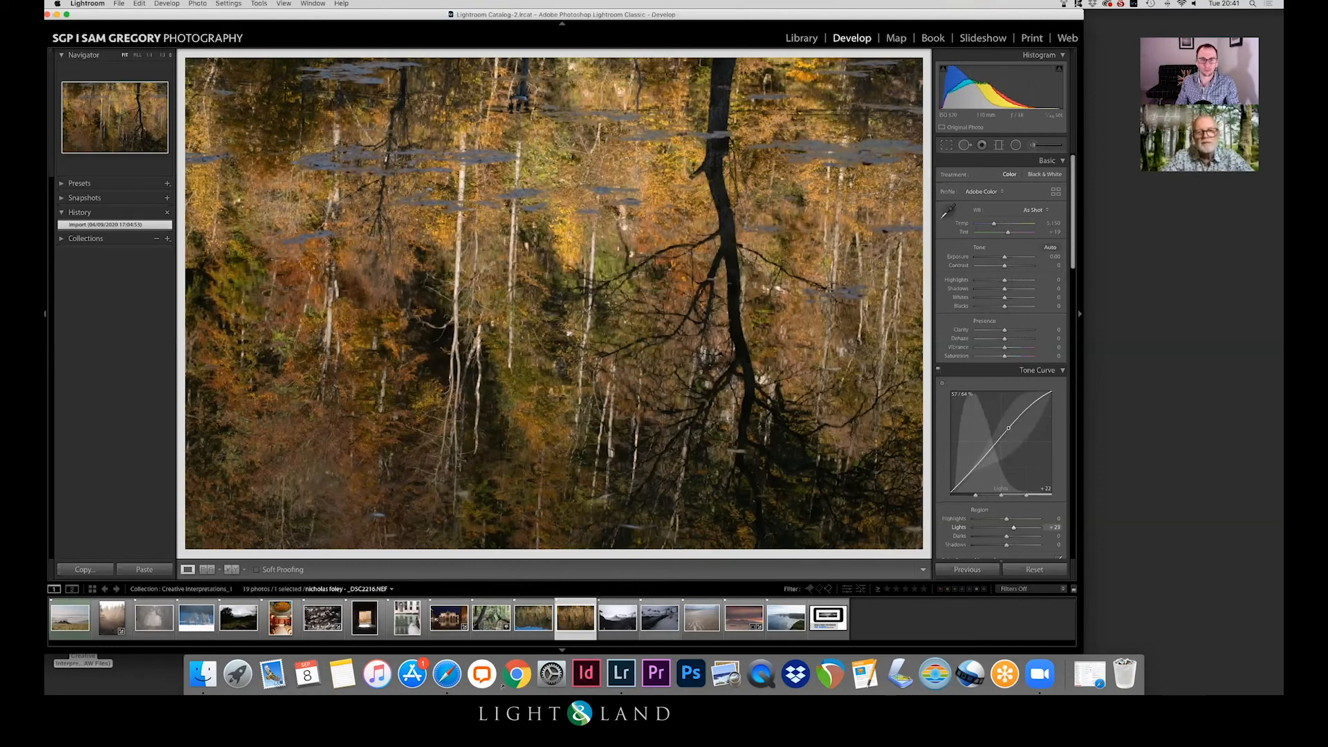
drag(1009, 428, 1009, 428)
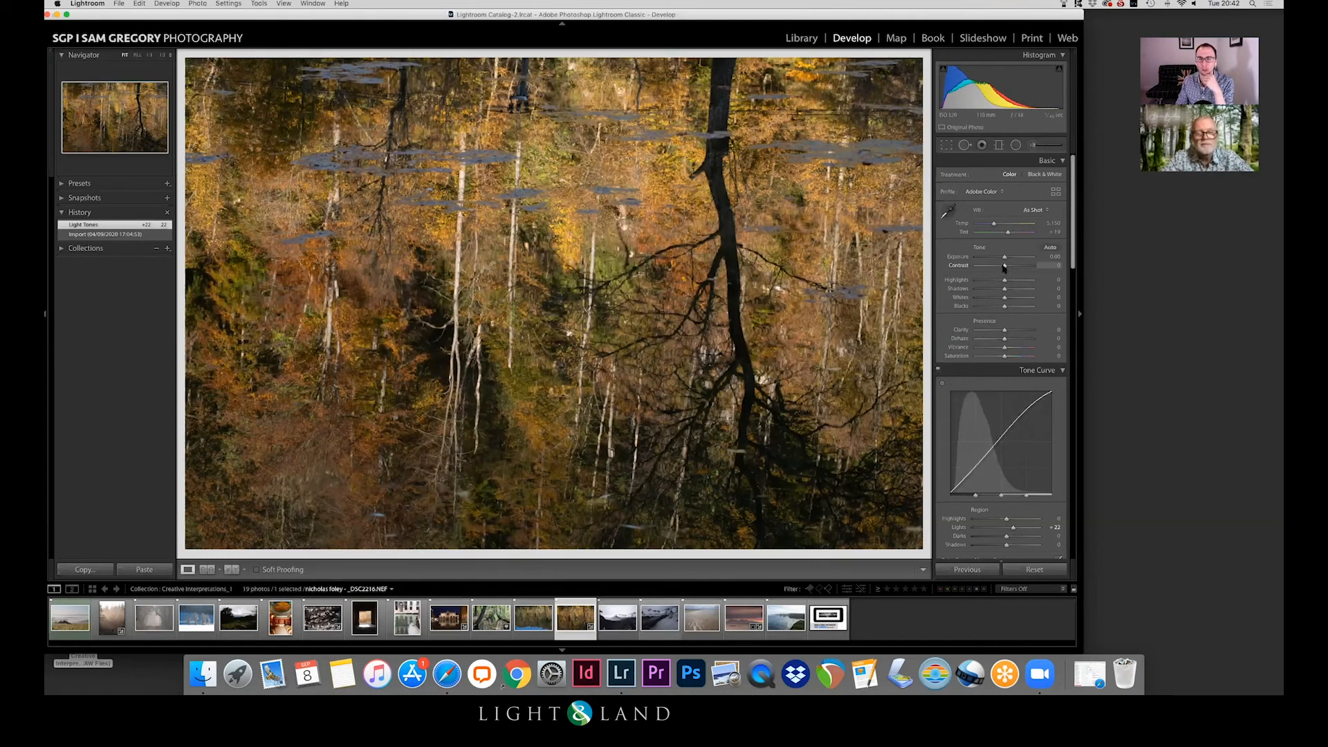
Step: Set the woodland reflection photo's Exposure to +0.10, Temp to 5,334 and Clarity to +10
drag(1005, 257, 1006, 259)
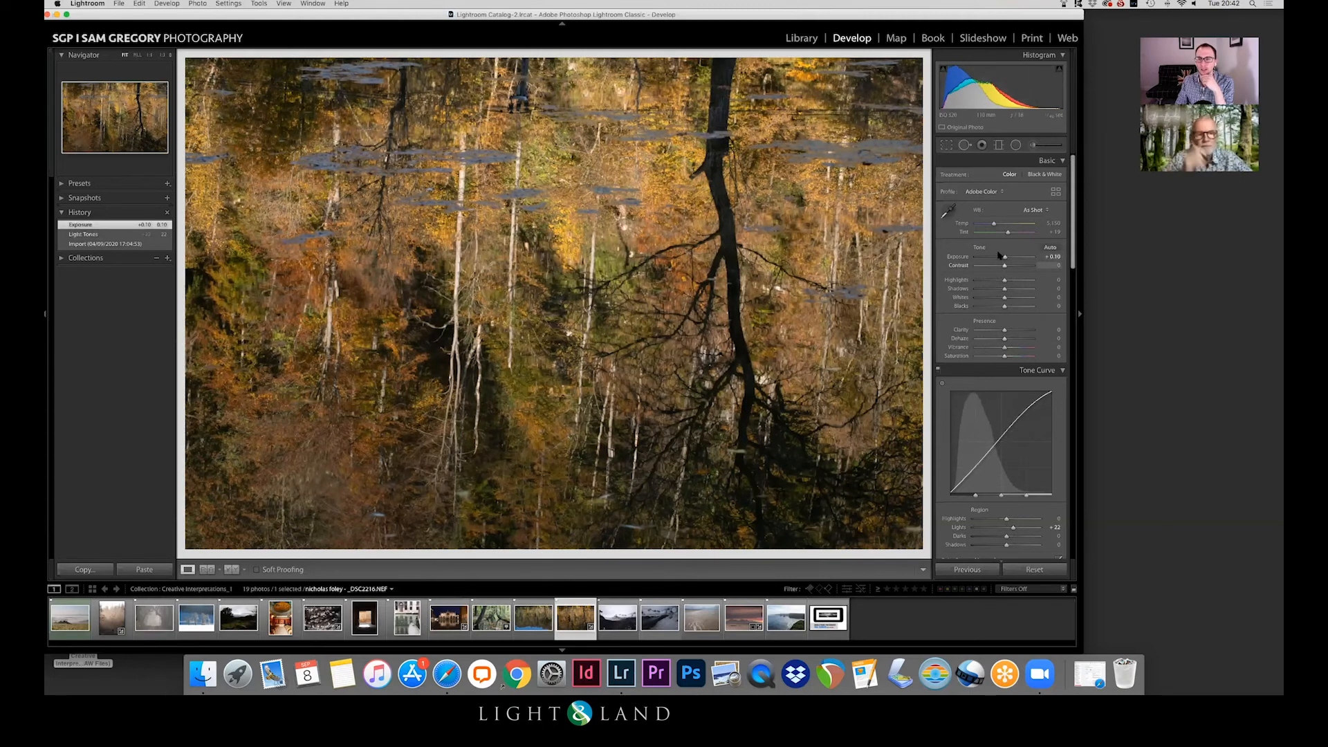
drag(994, 225, 995, 225)
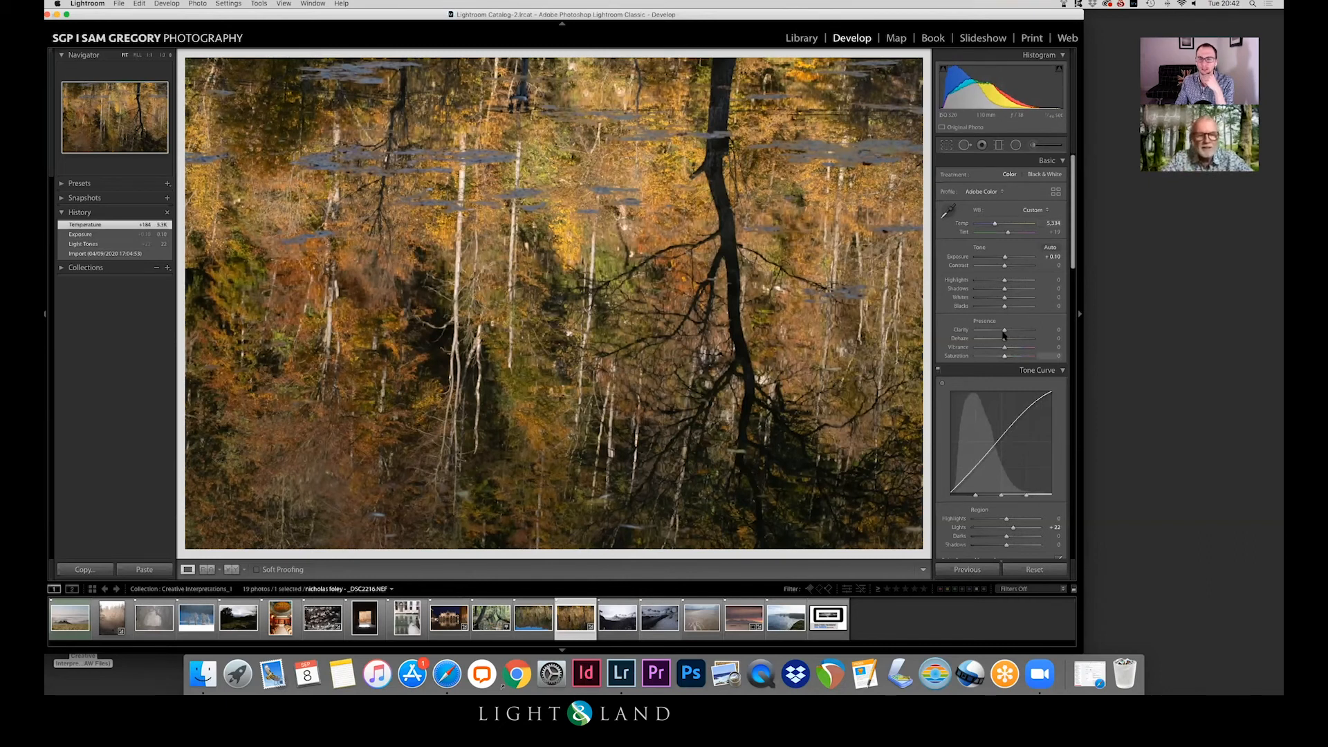
drag(1004, 330, 1007, 332)
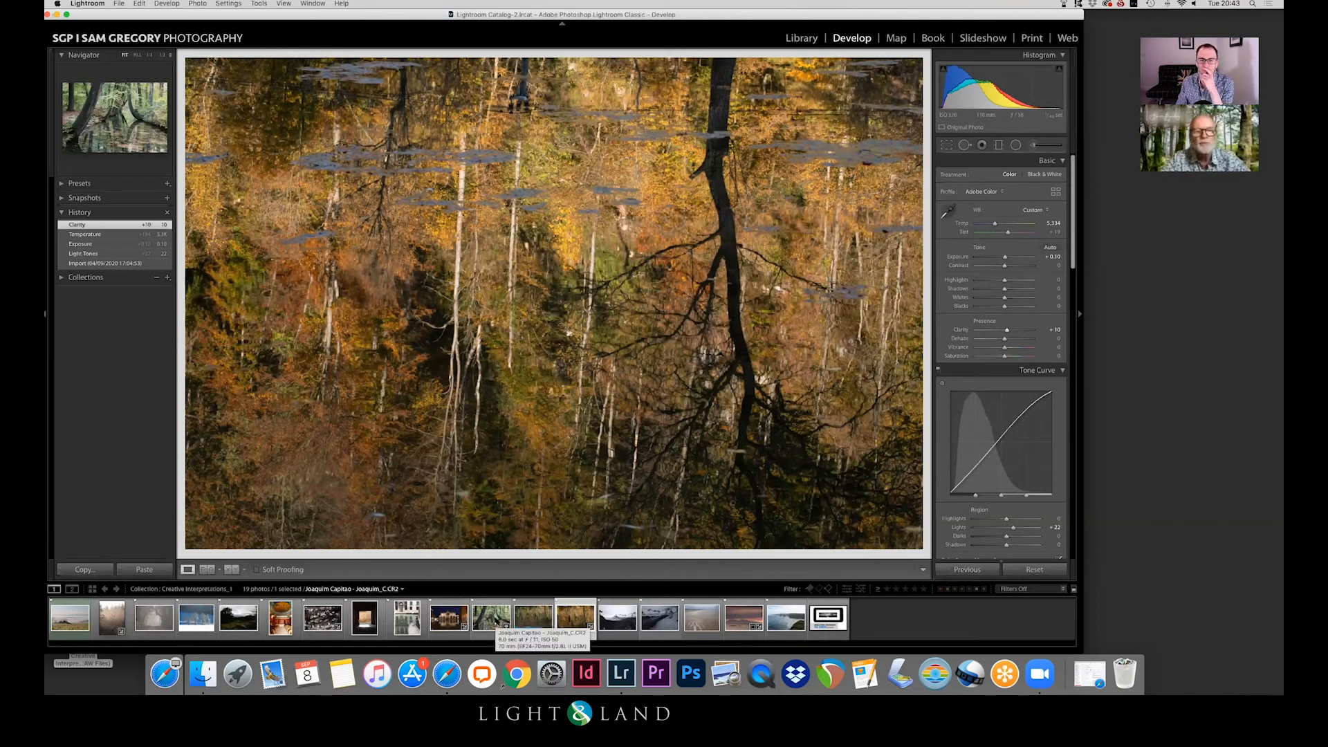
Step: Select the leaning-trees pond photo and set Temp 4,241, Contrast +11, Vibrance +5, Saturation +8 and tone curve Lights +13
click(484, 612)
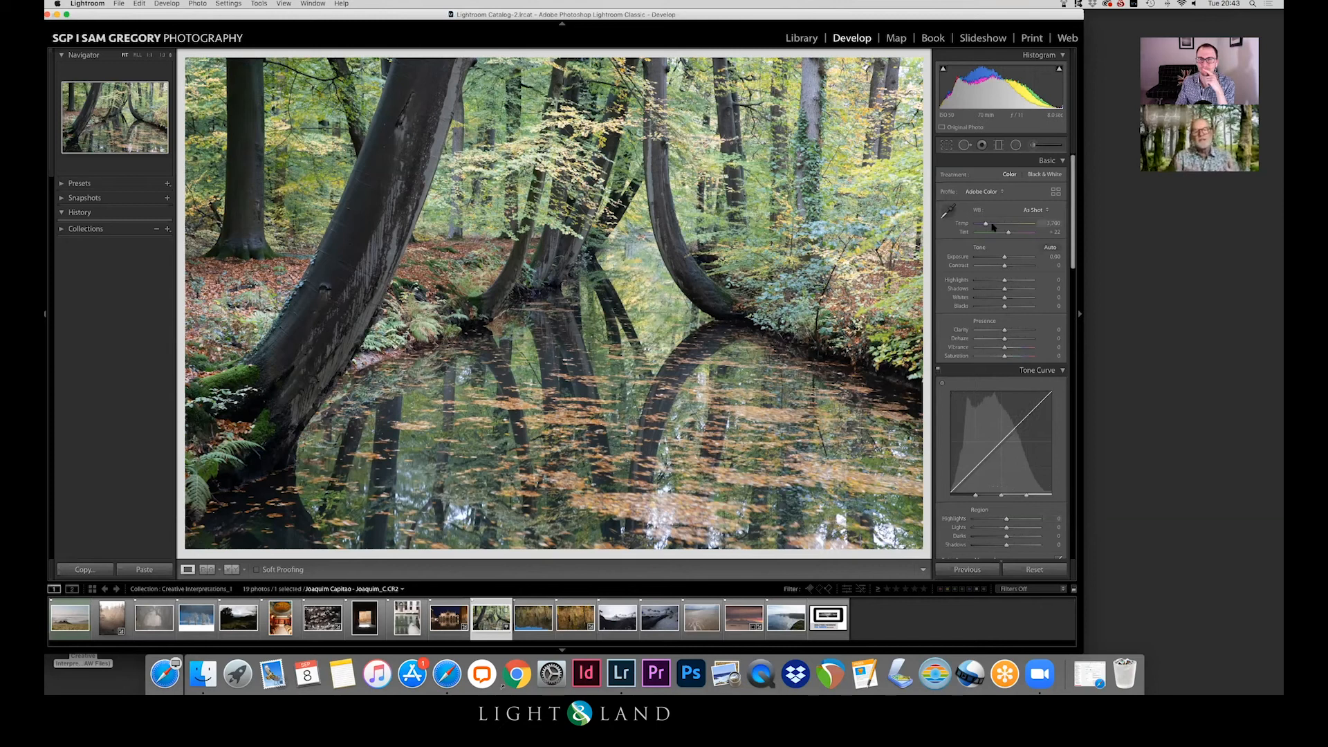
drag(986, 224, 1007, 267)
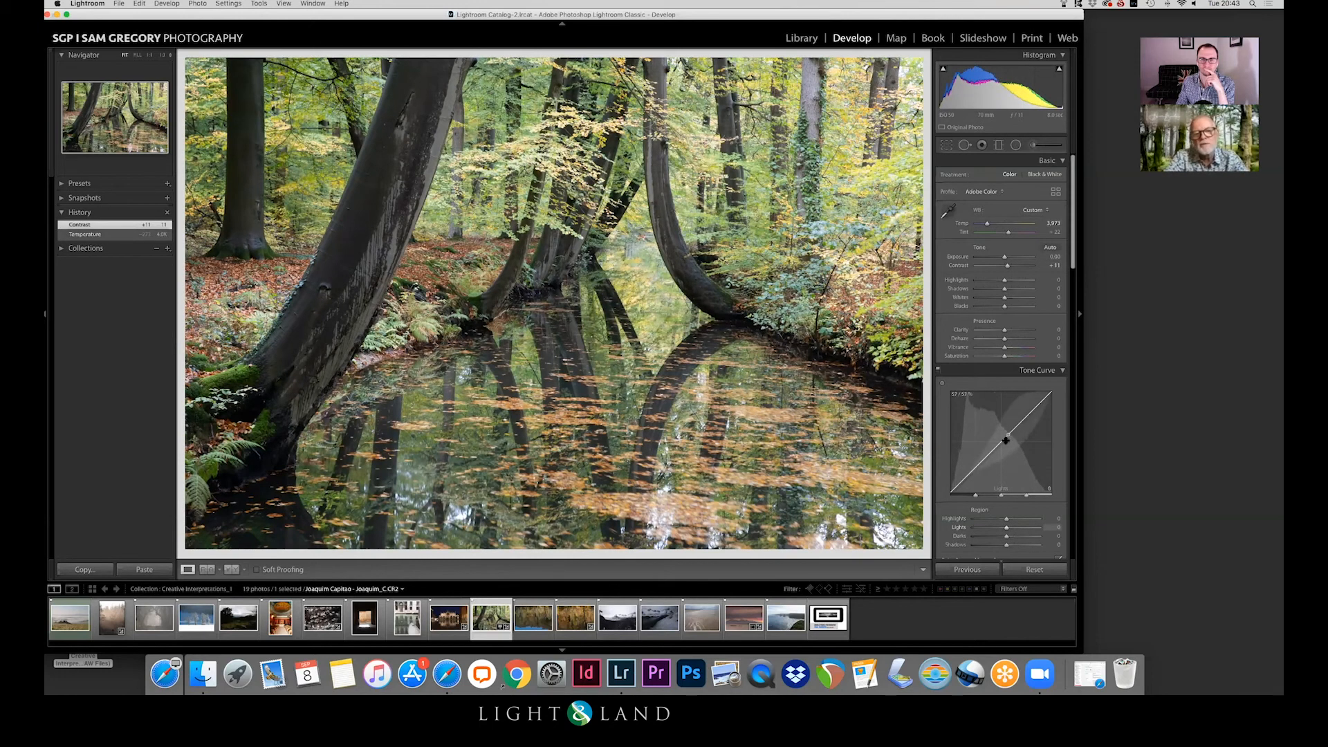
drag(1007, 350, 1009, 357)
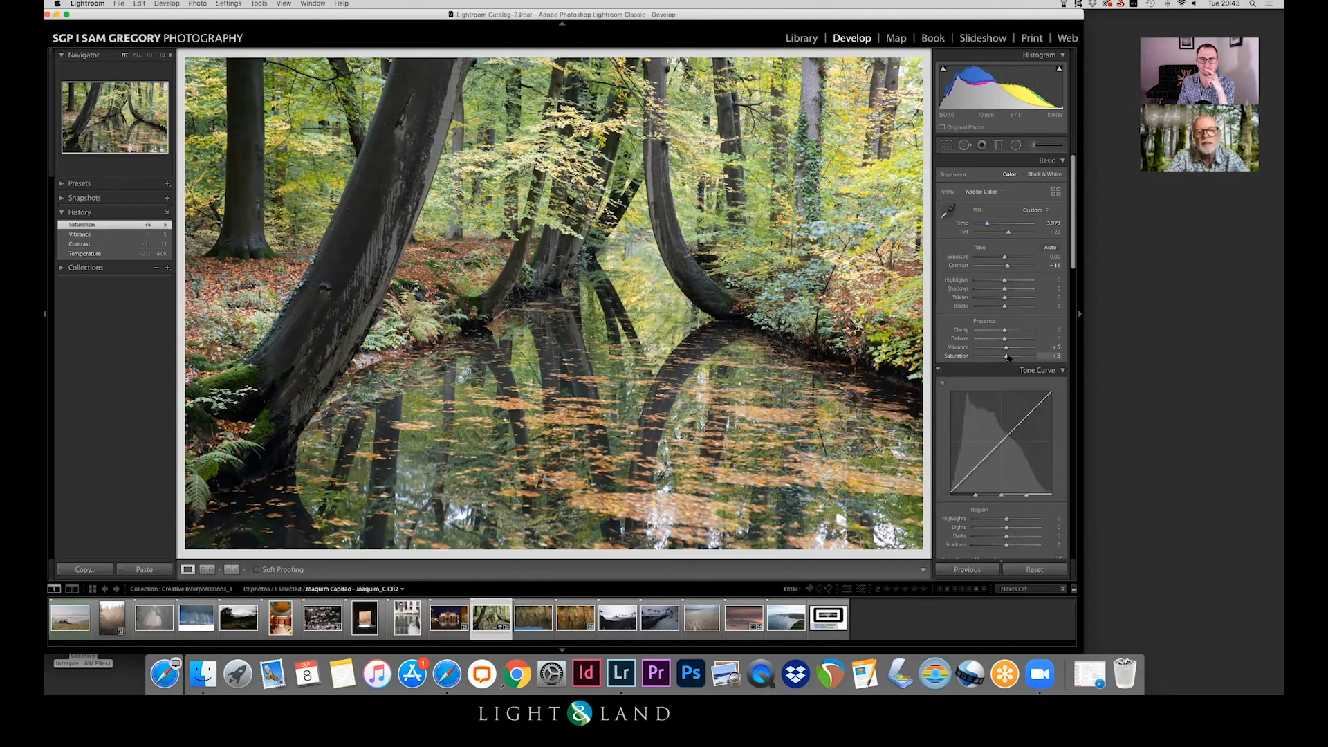
drag(989, 225, 991, 226)
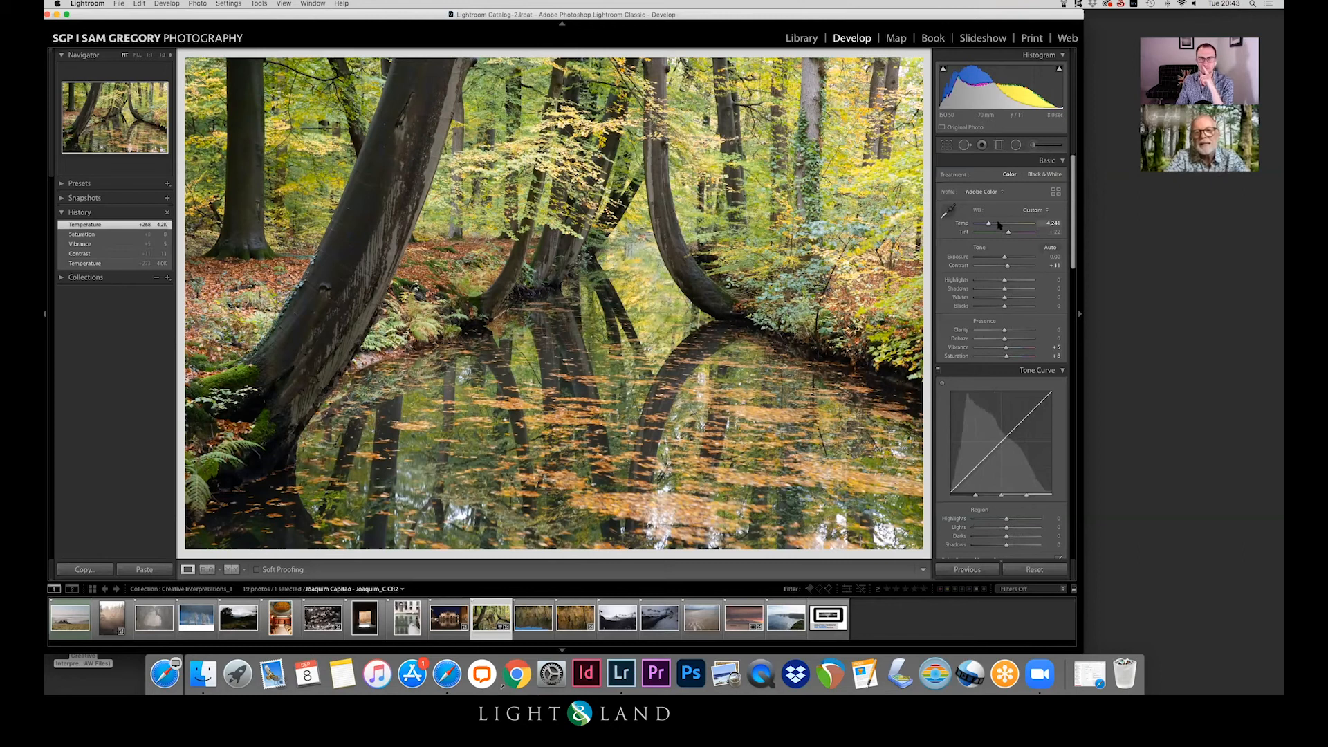
drag(1002, 441, 1002, 438)
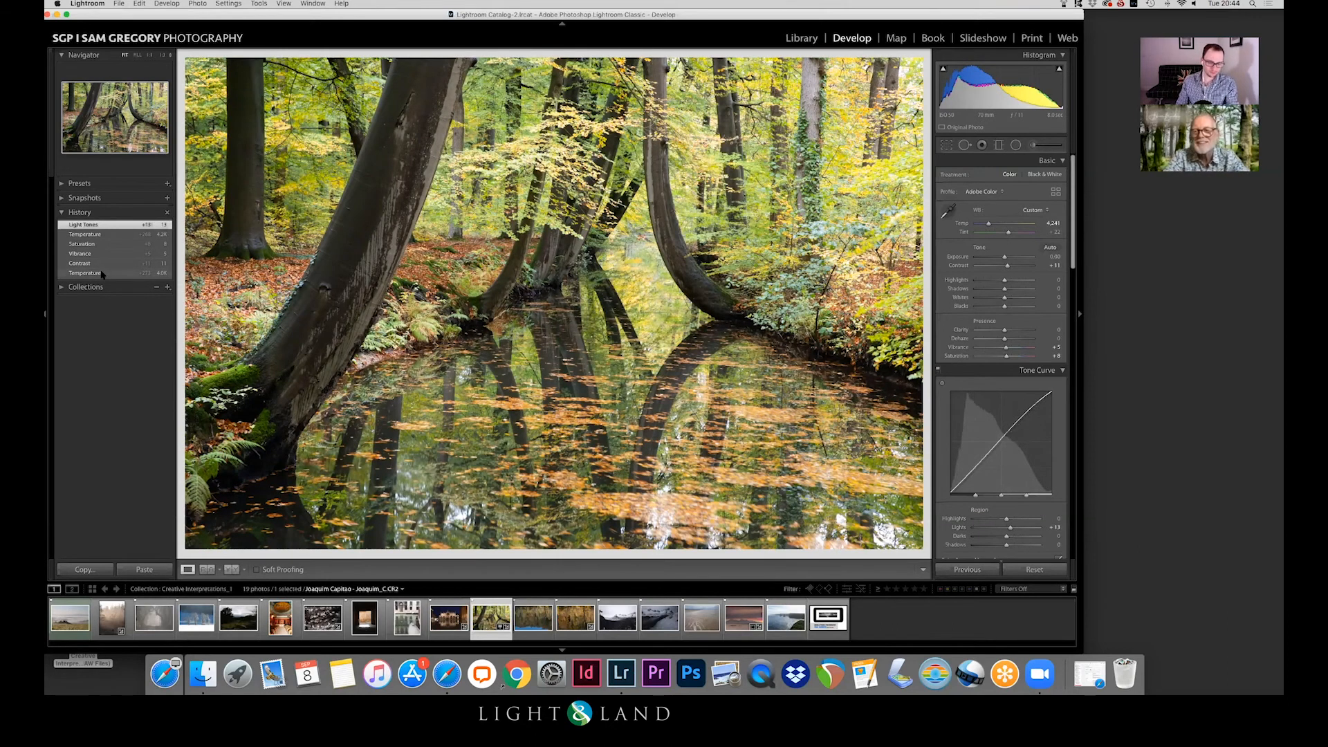
Step: Compare the edited pond photo with its original side by side and with its first Temperature history state
key(y)
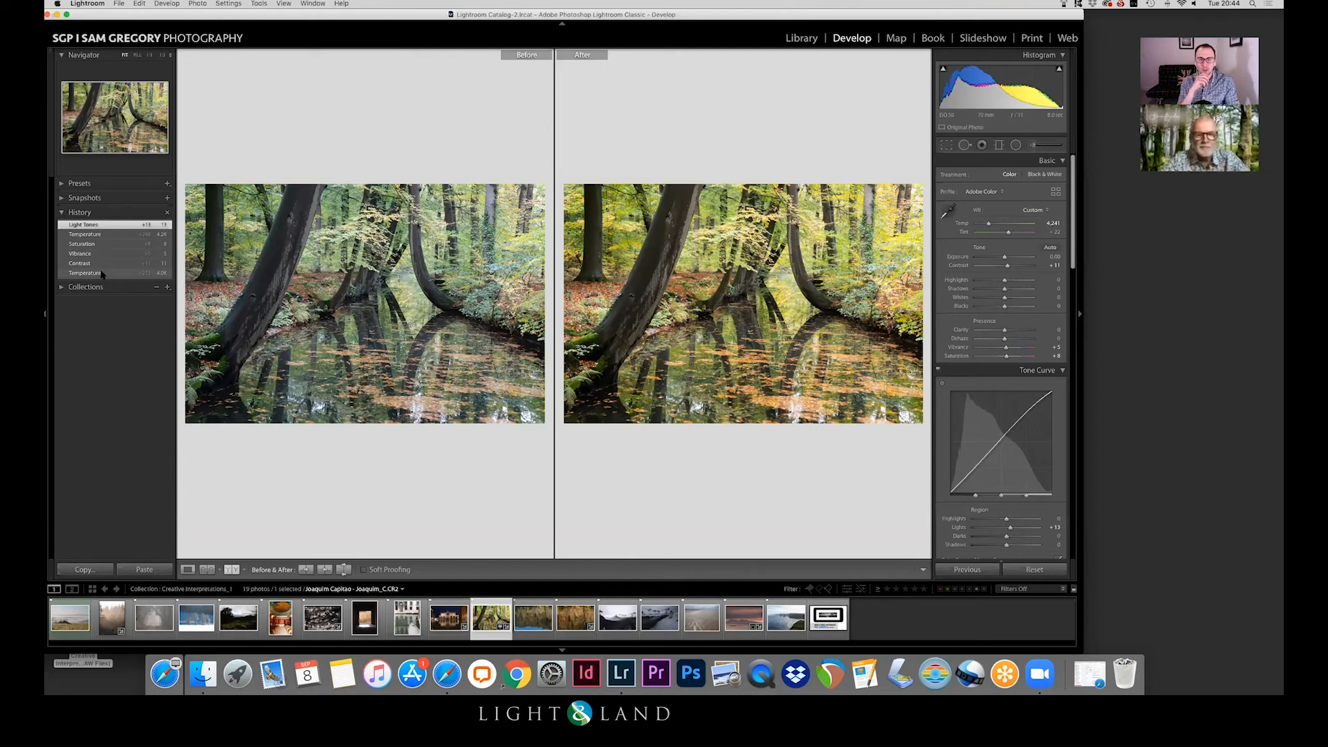
key(y)
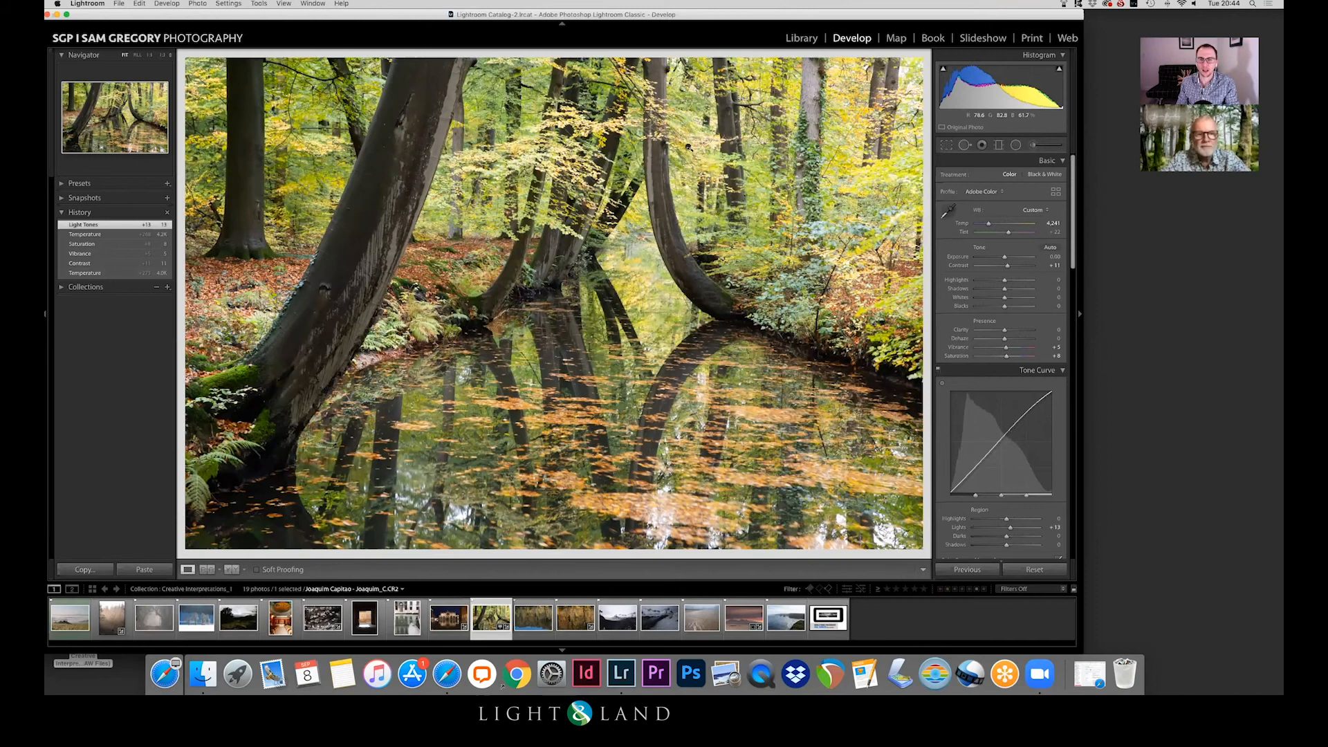
click(92, 274)
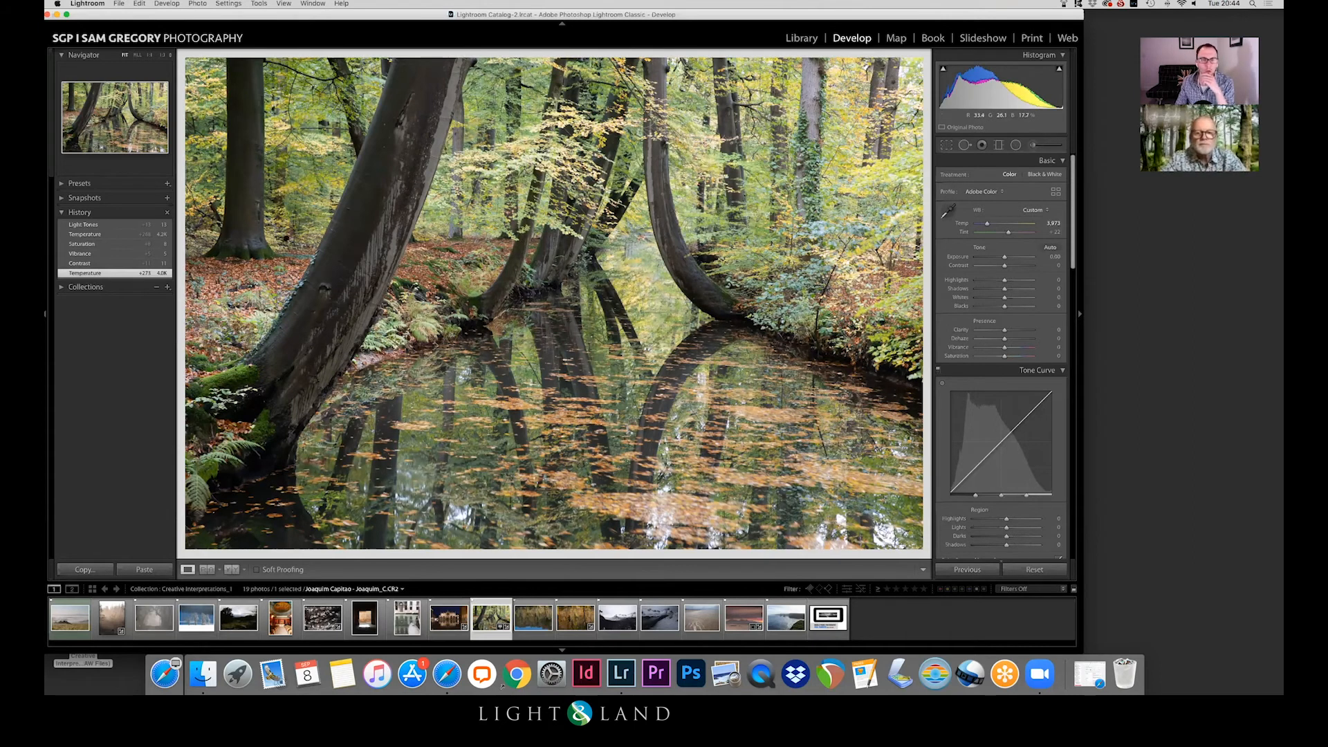
click(124, 226)
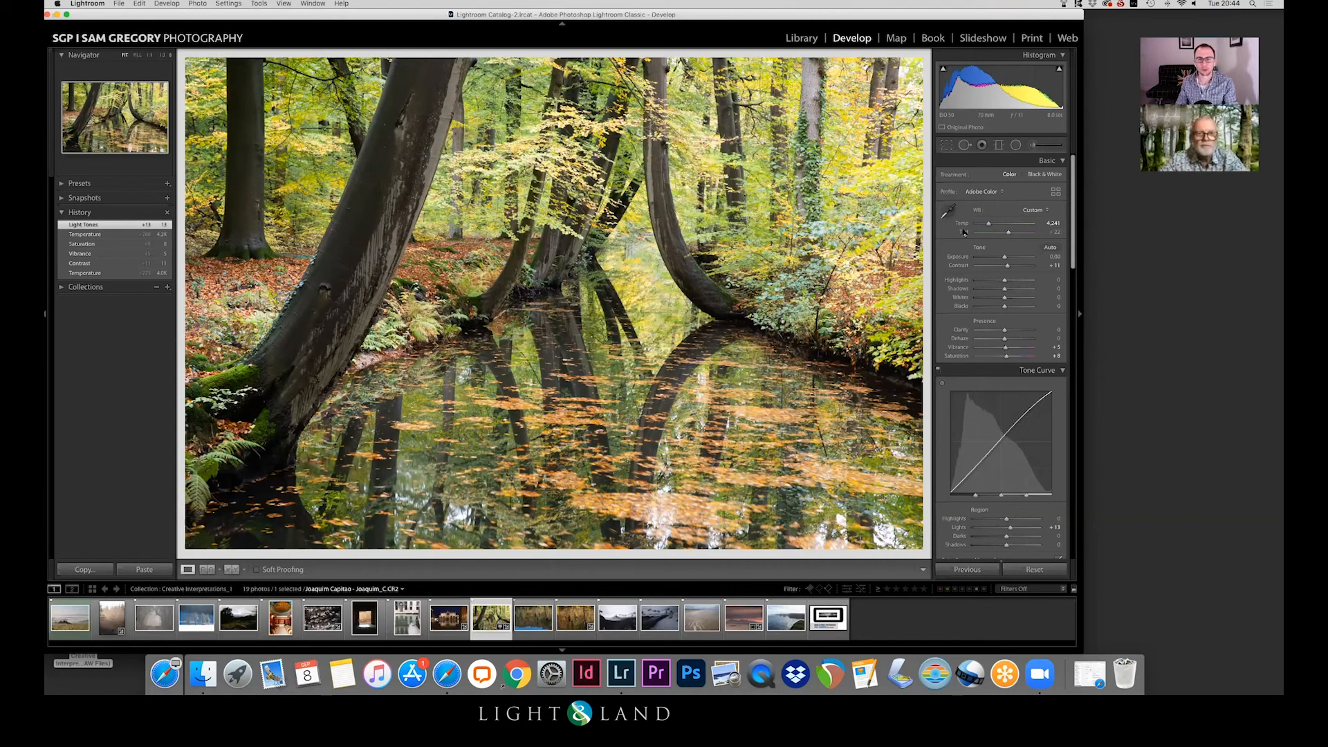
key(y)
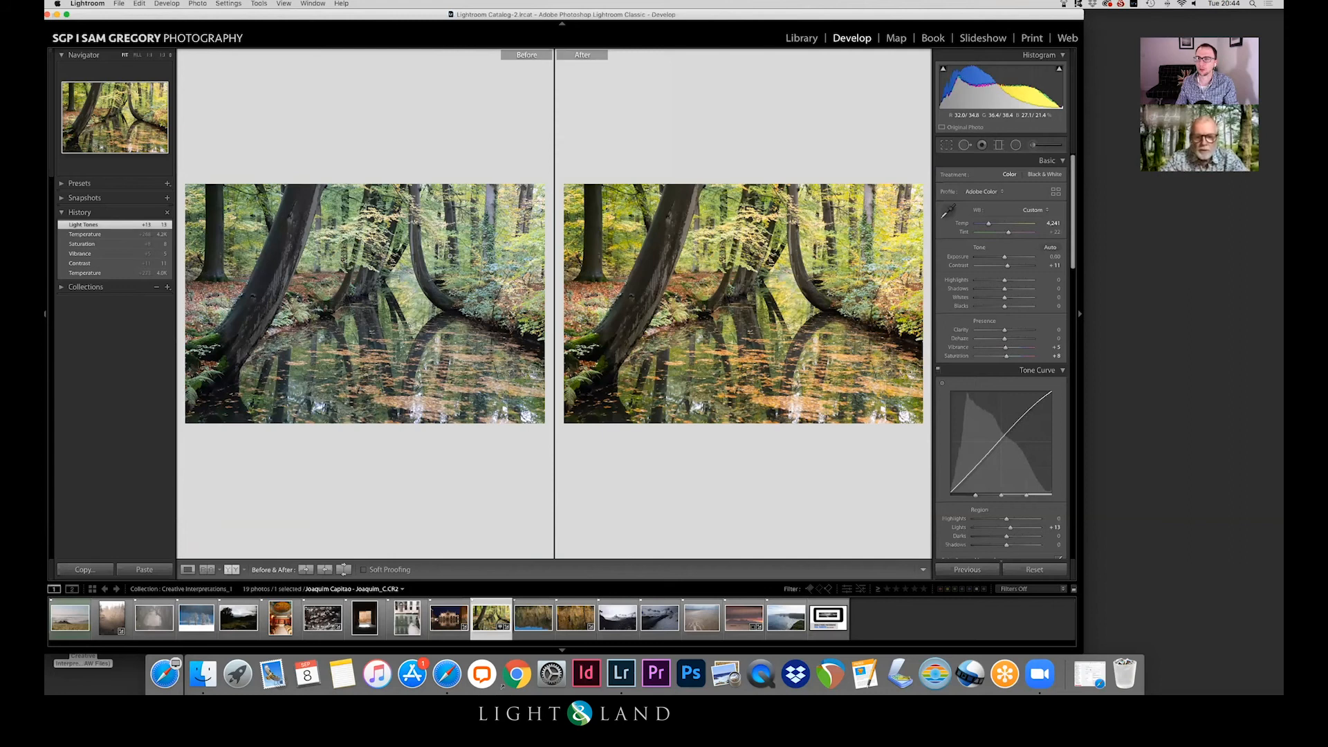
key(y)
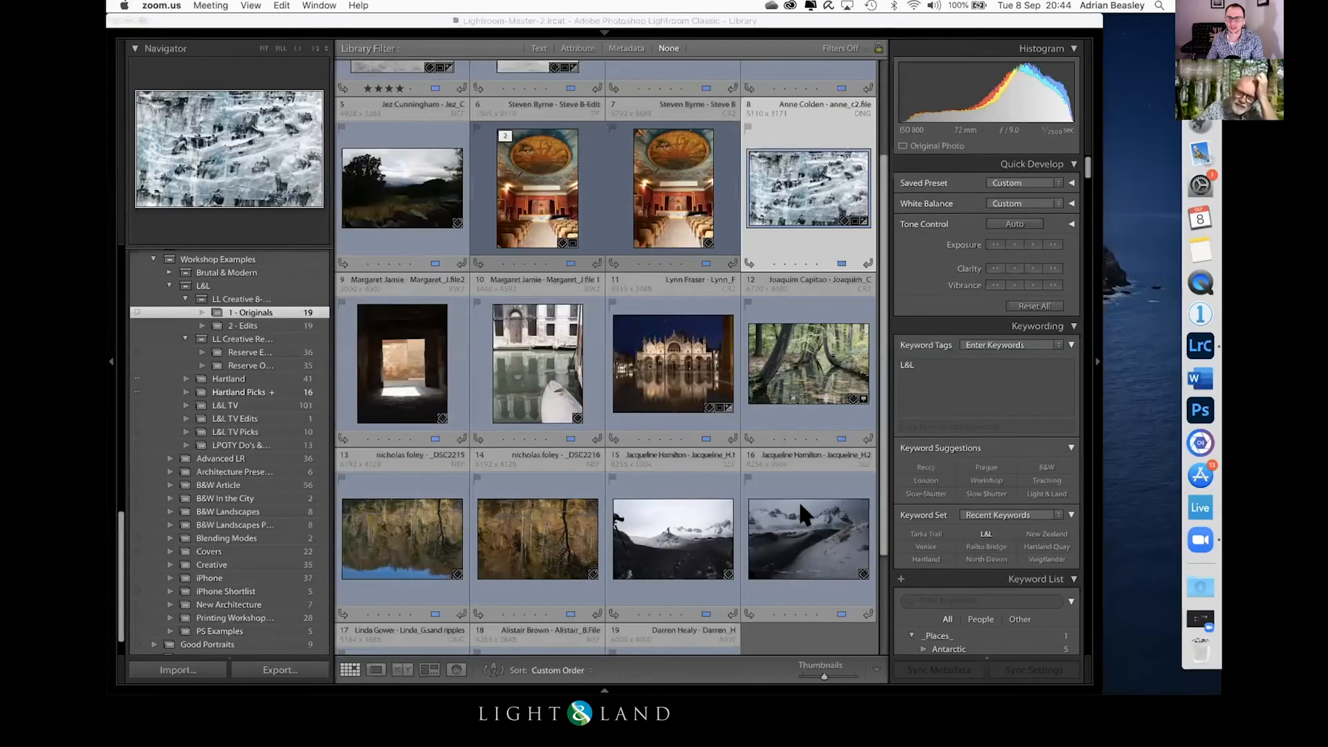
Step: Open the unedited leaning-trees pond photo in Develop and crop off the strip of dark water along its lower edge
click(786, 367)
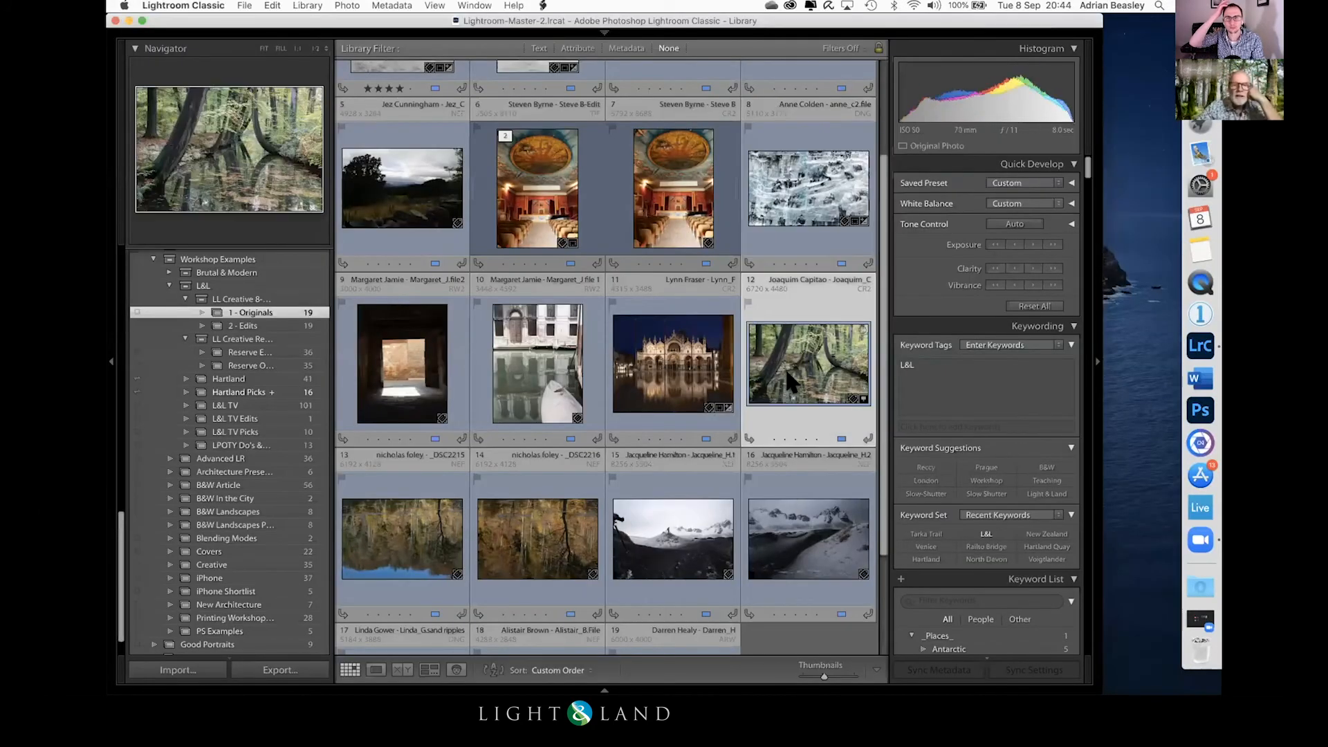
key(d)
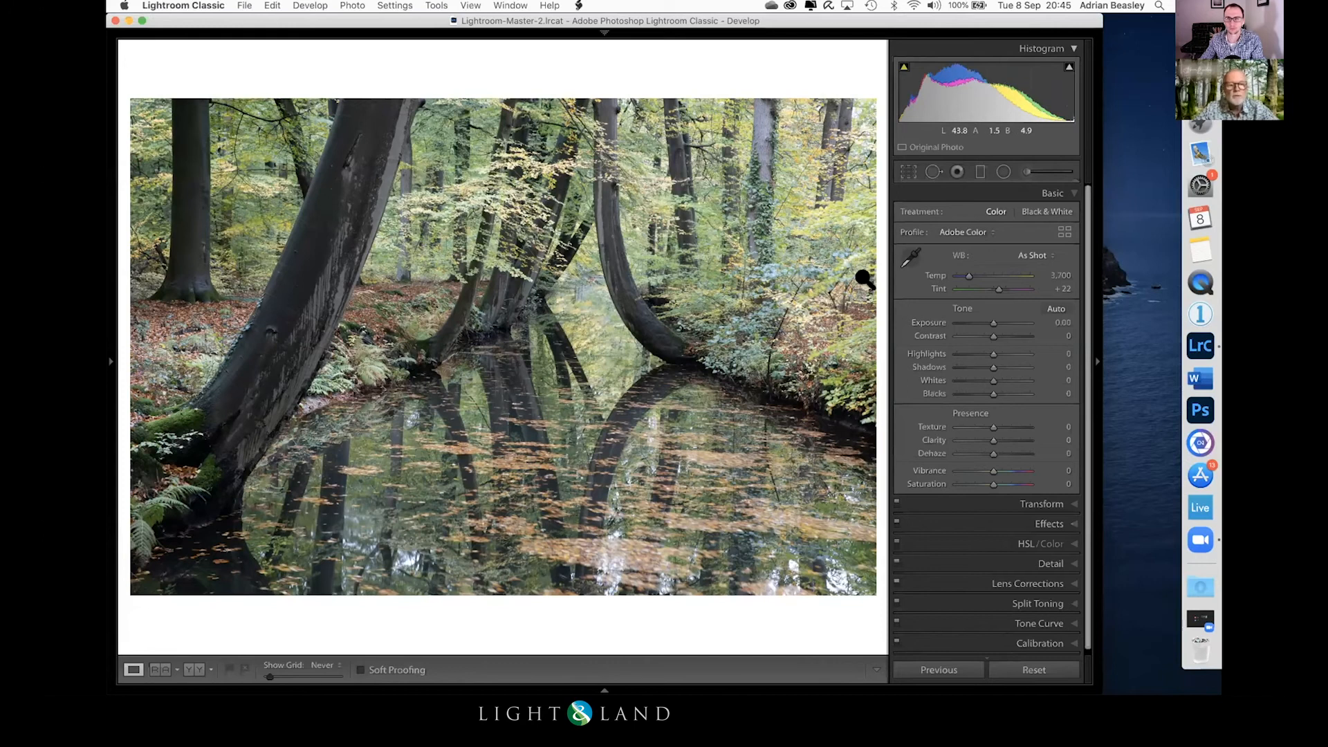
click(908, 172)
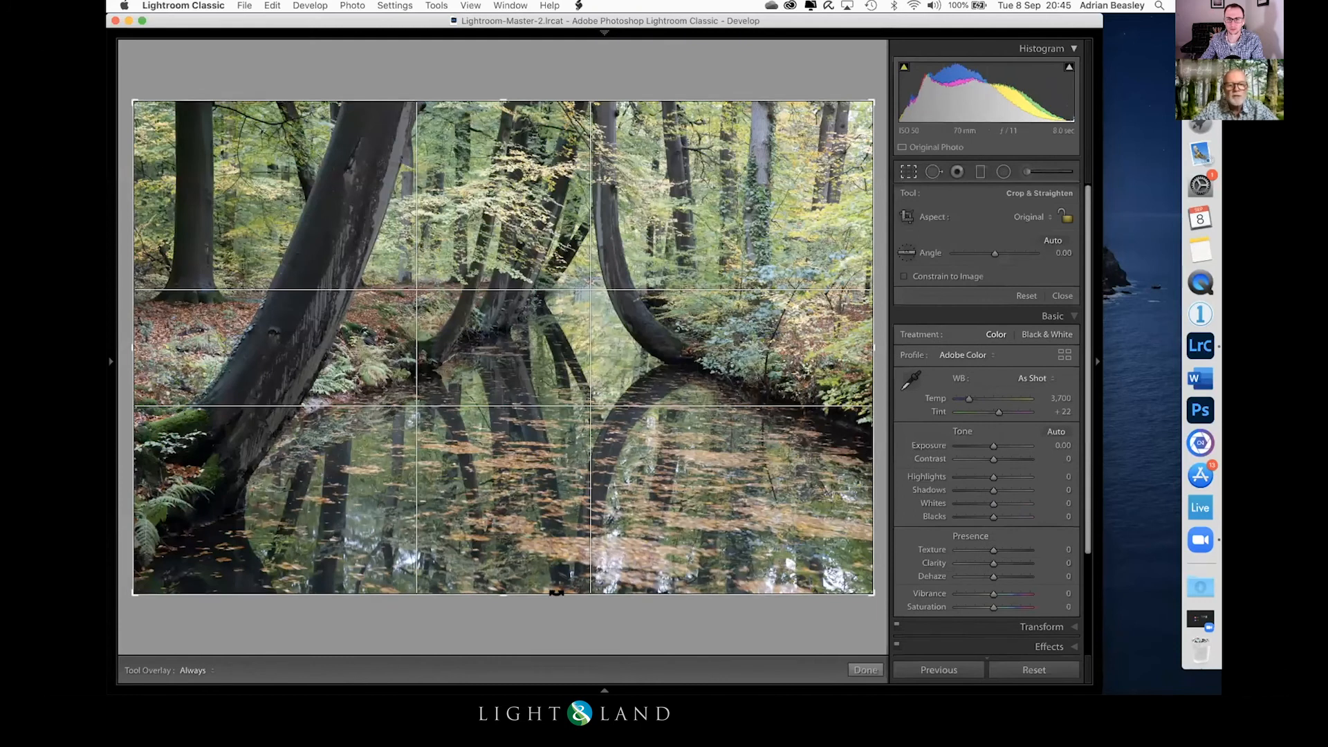
drag(496, 593, 496, 548)
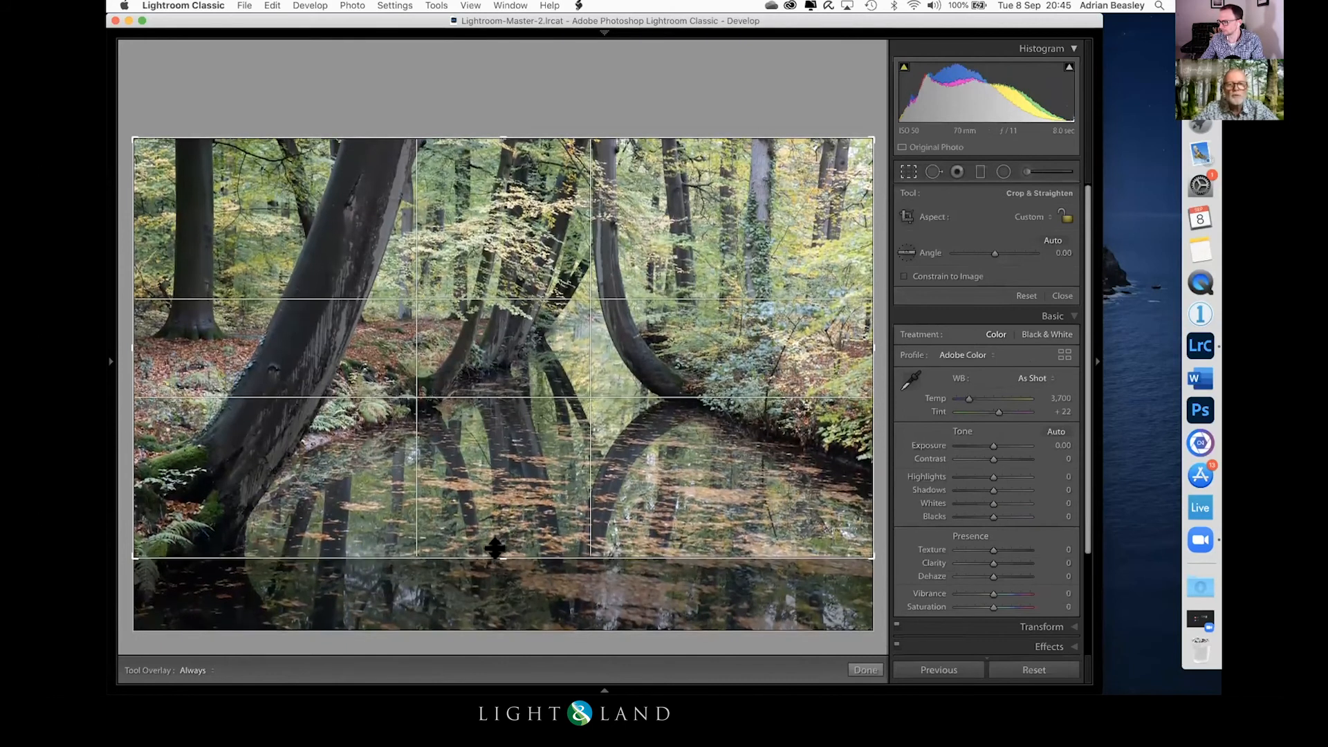
key(Return)
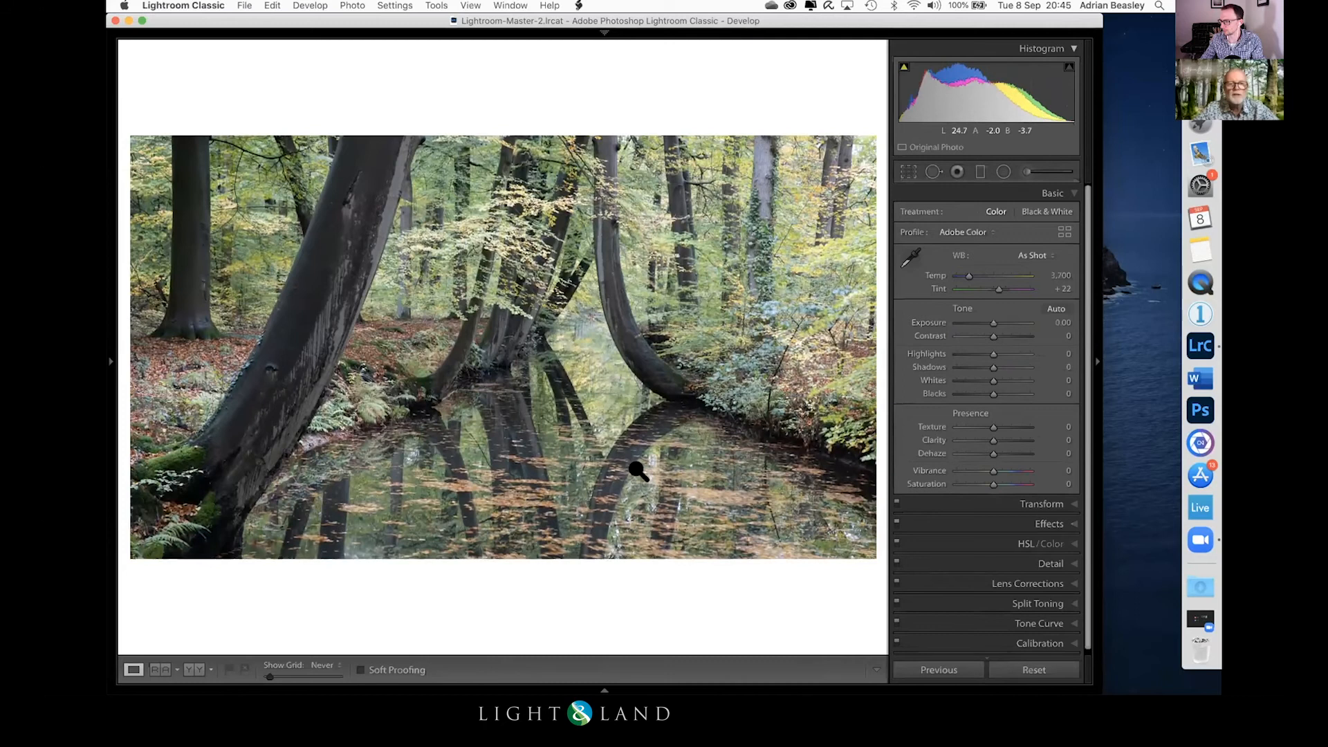
Step: Cool the pond photo to Temp 2,962 and set Exposure -0.15, Whites +8, Dehaze +42 and Highlights 0
drag(963, 274, 961, 274)
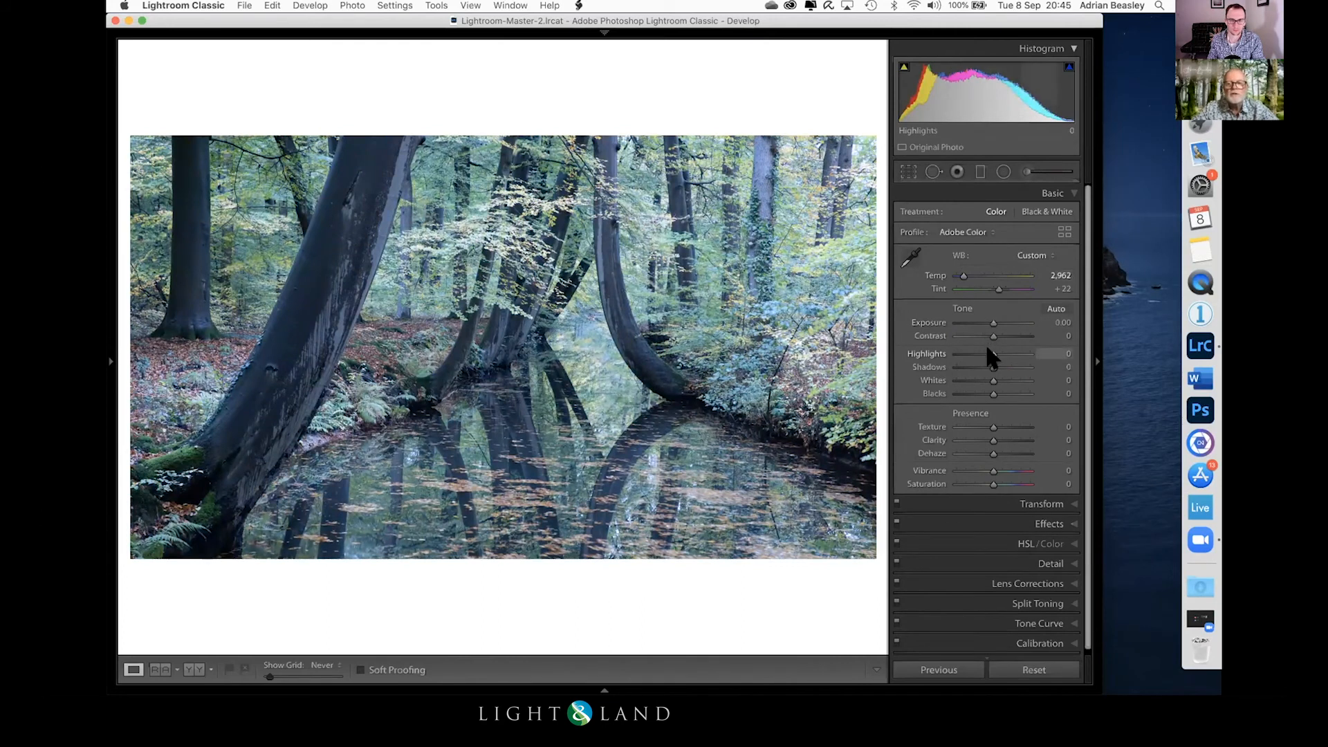
drag(987, 351, 972, 348)
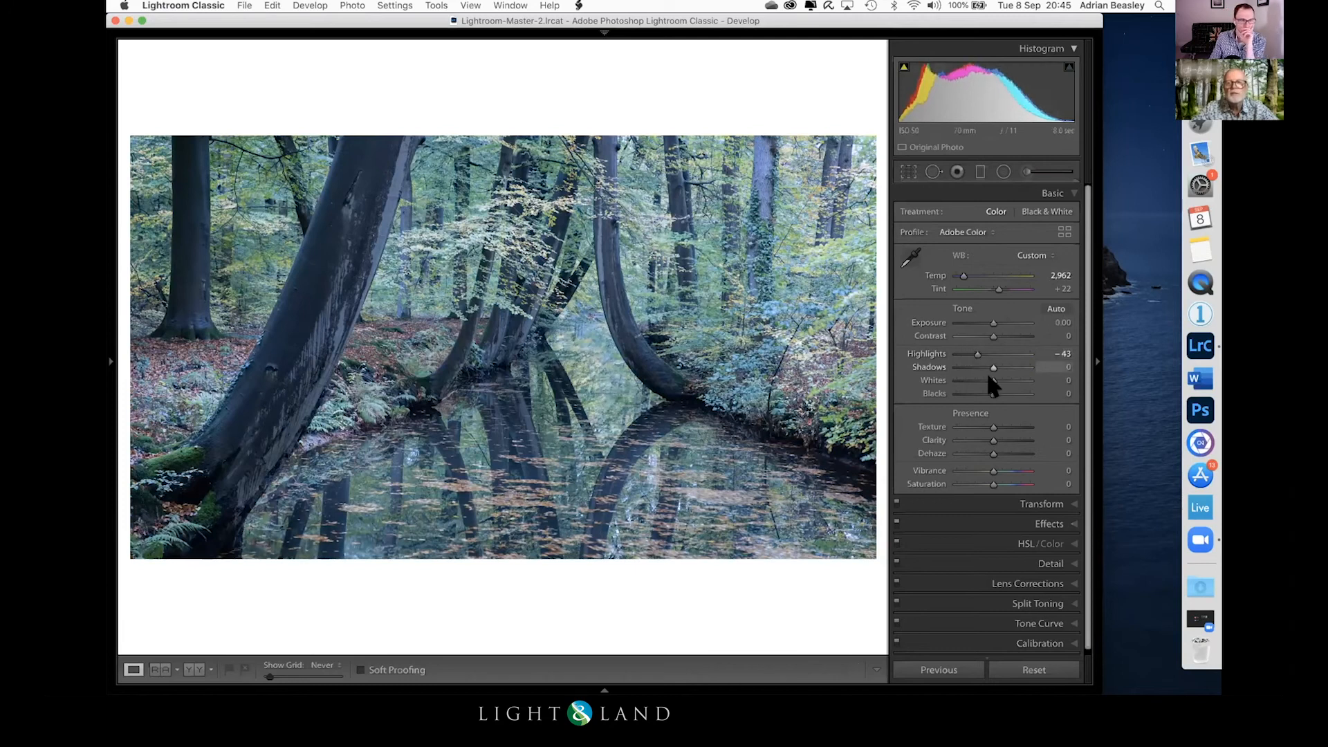
mouse_move(994, 453)
mouse_down()
mouse_move(982, 451)
mouse_move(1008, 448)
mouse_up()
drag(974, 349, 991, 326)
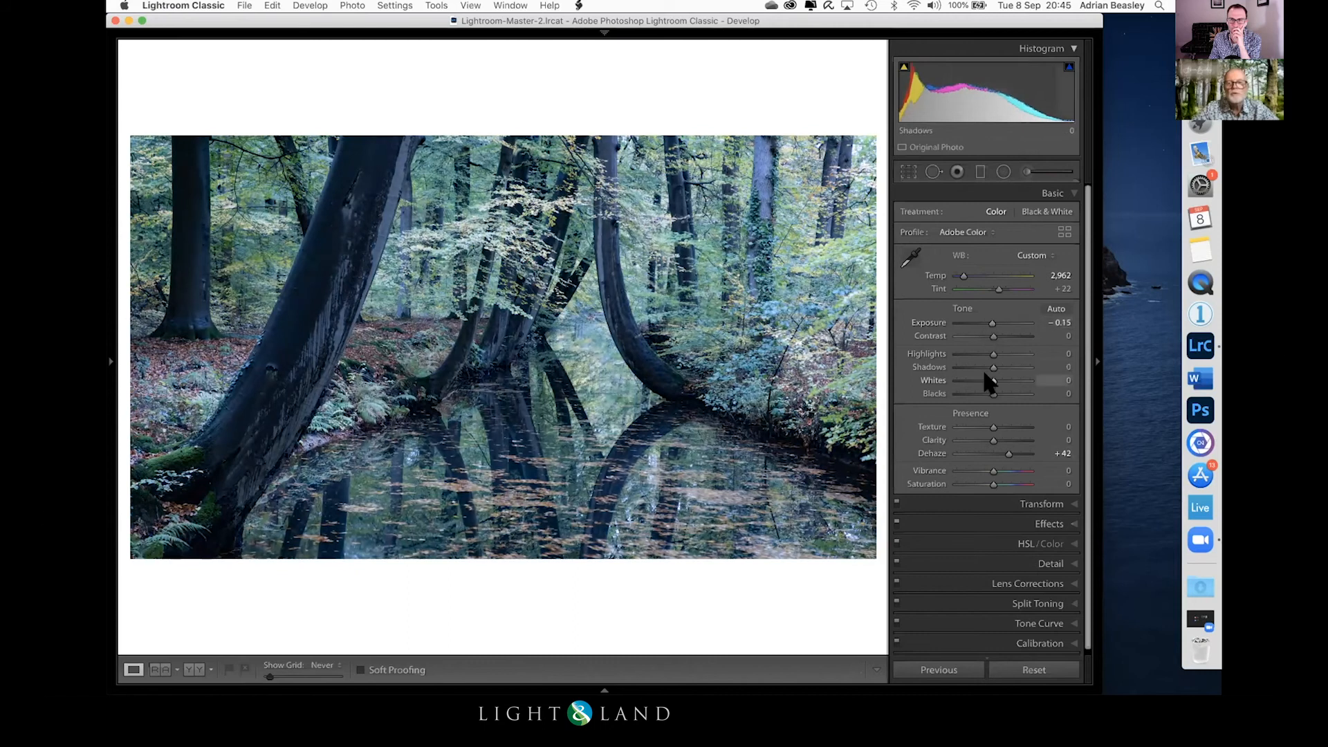
drag(987, 377, 996, 381)
Step: Add an inverted radial filter over the leaf-covered water and set its Clarity to 54
click(1004, 172)
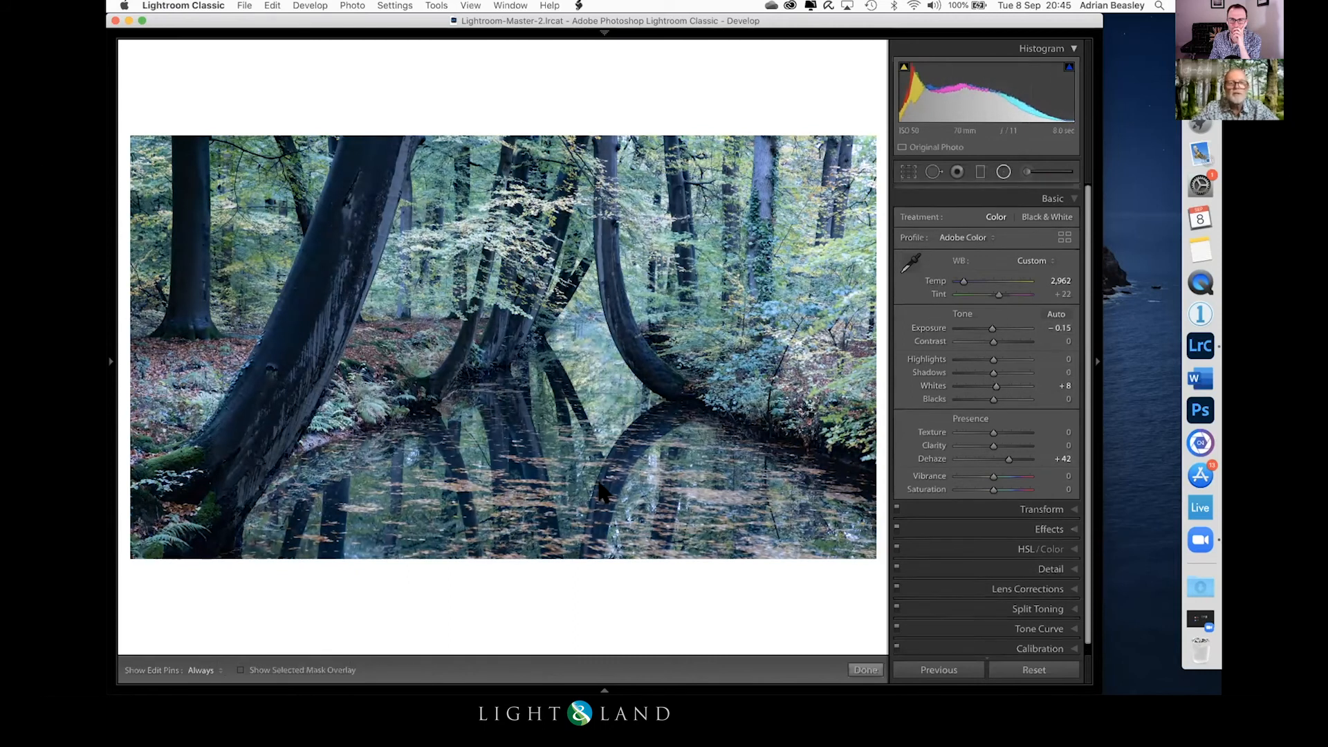
drag(577, 482, 863, 385)
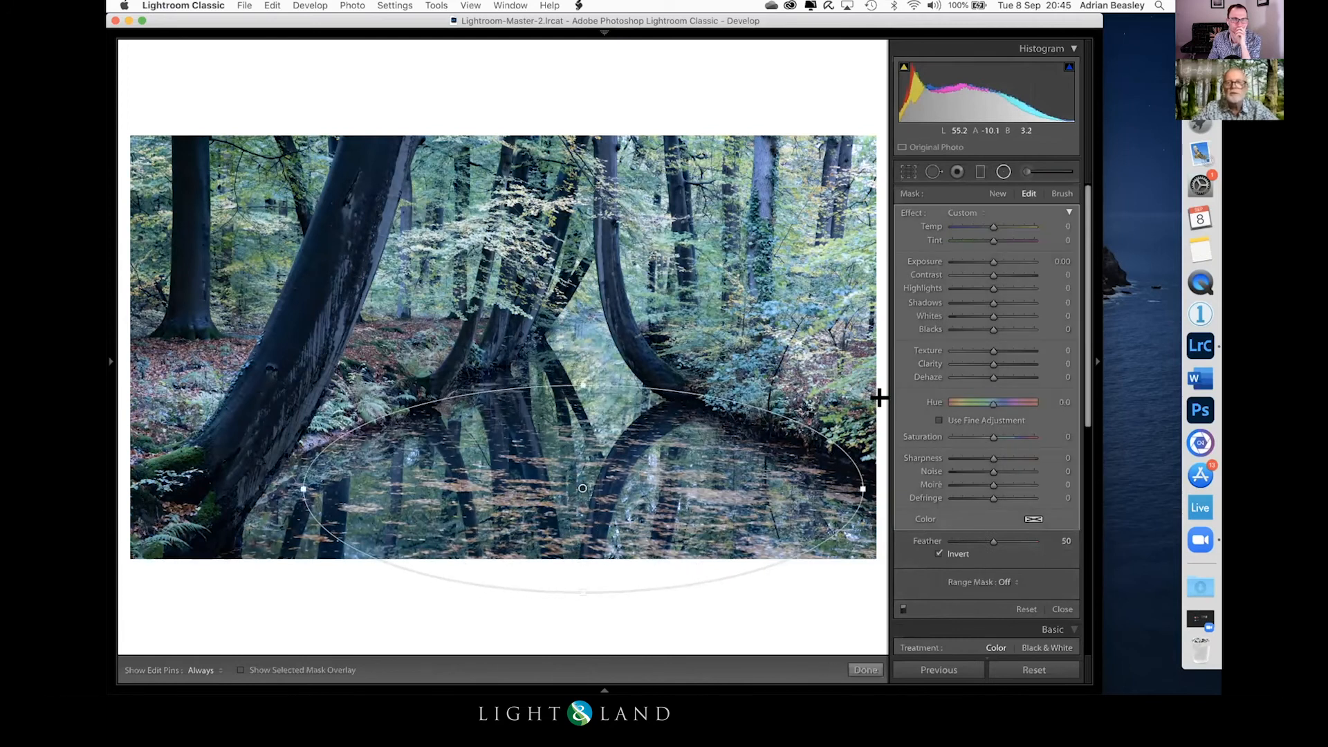
drag(990, 361, 1006, 357)
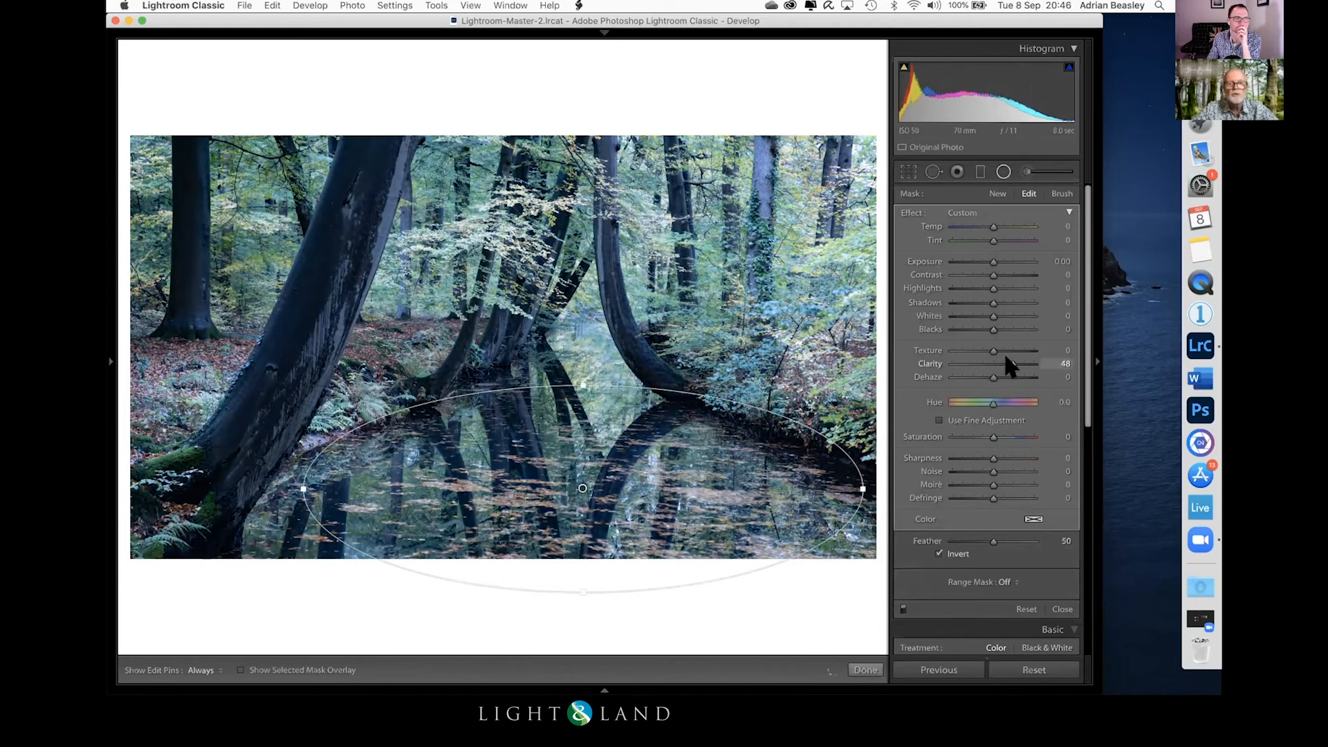
drag(1006, 356, 1009, 357)
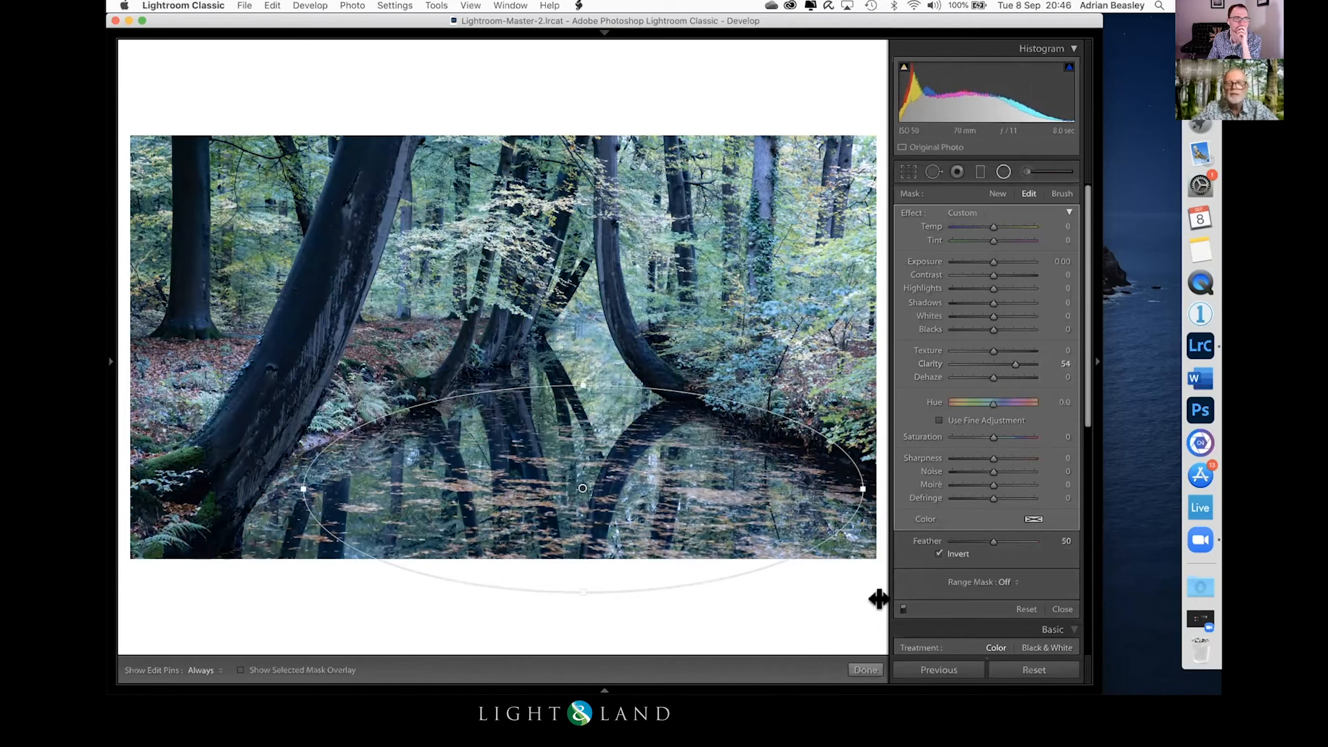
click(865, 668)
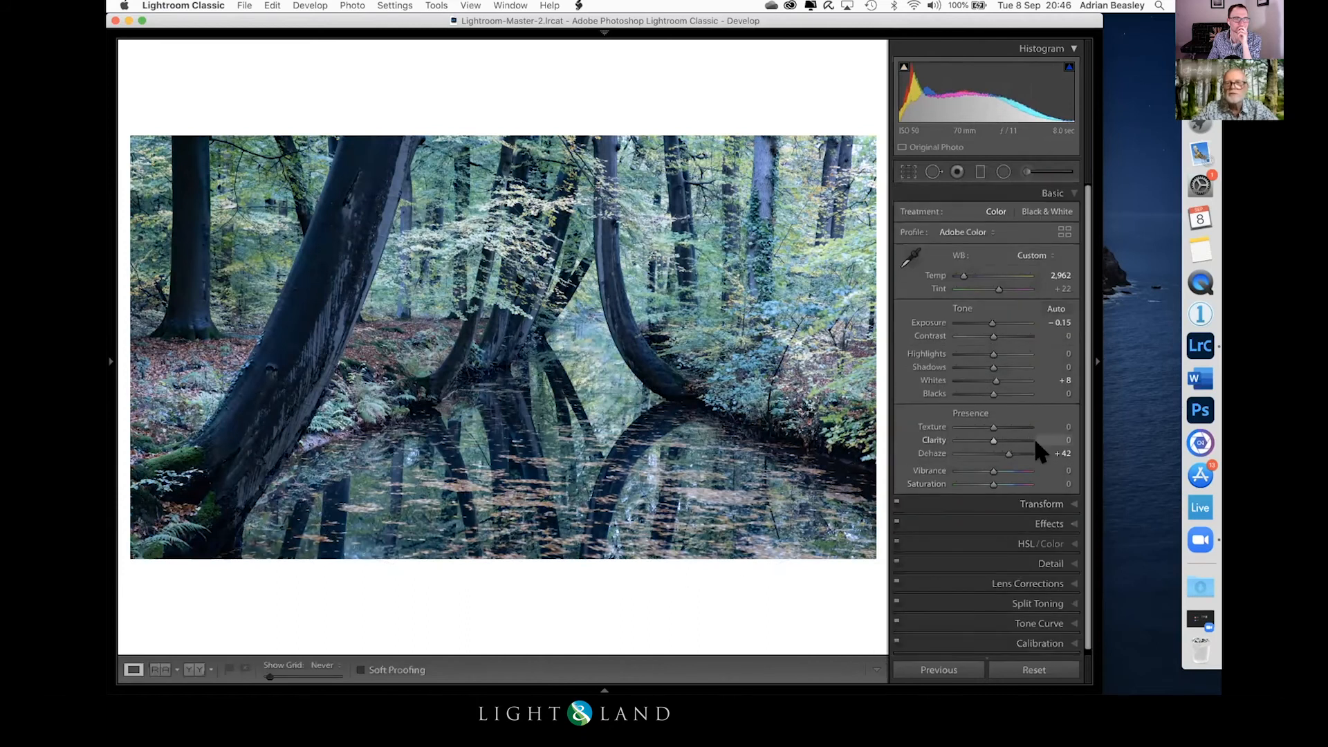
Step: Apply a post-crop vignette Amount of -36 and crop the photo's left edge to remove the upright trunk
click(1062, 527)
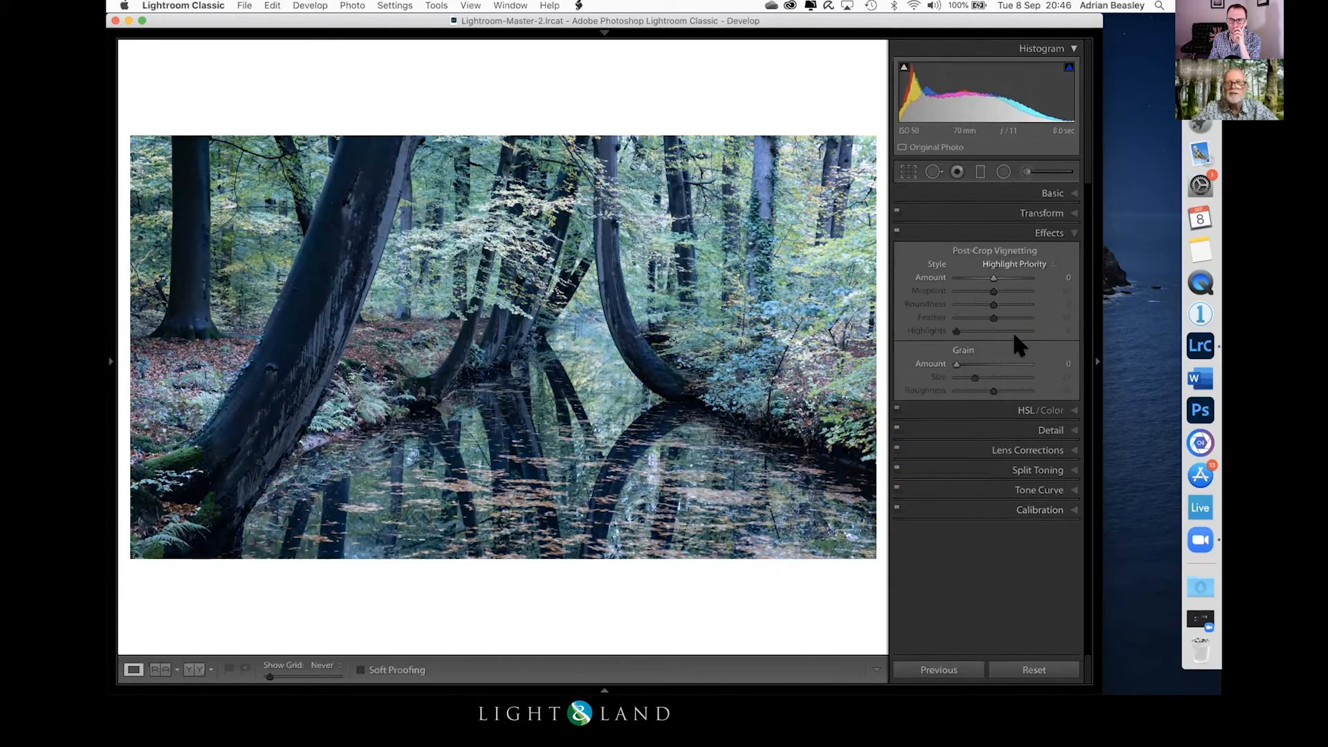
drag(993, 277, 980, 279)
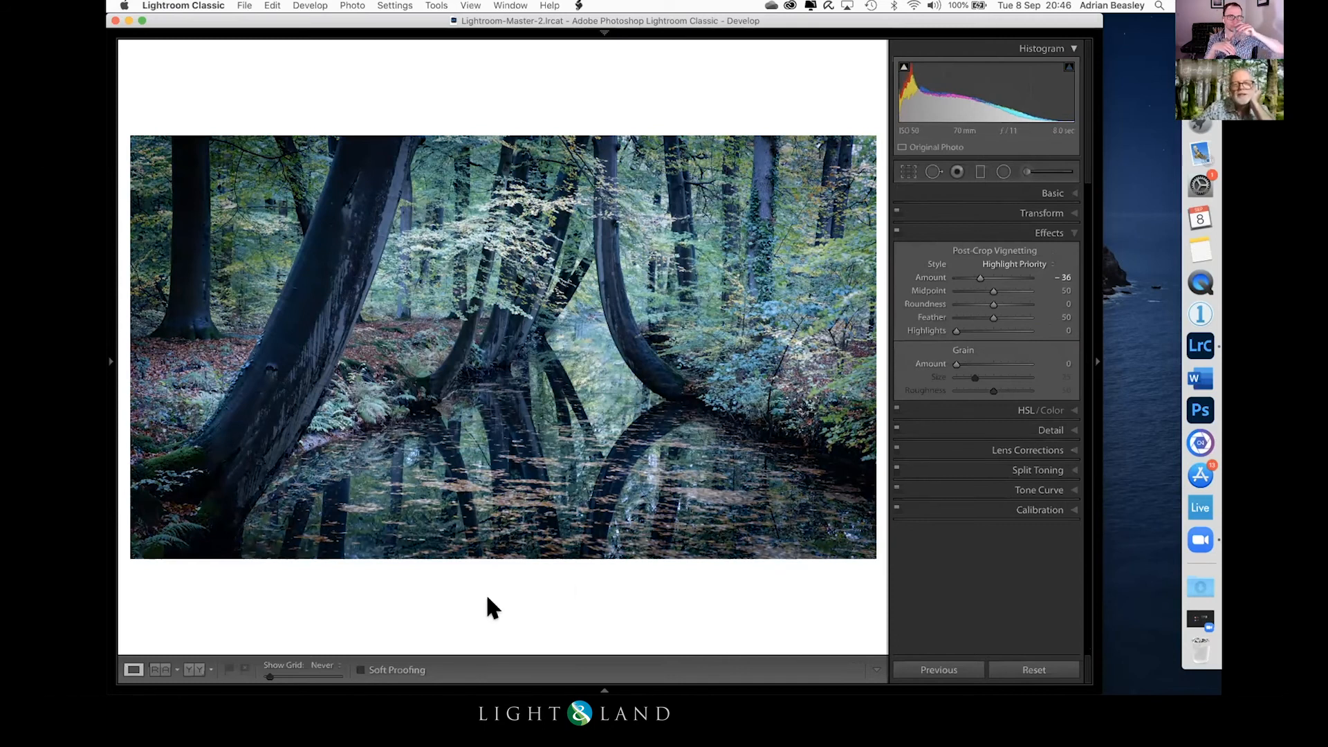
click(908, 172)
drag(136, 346, 166, 346)
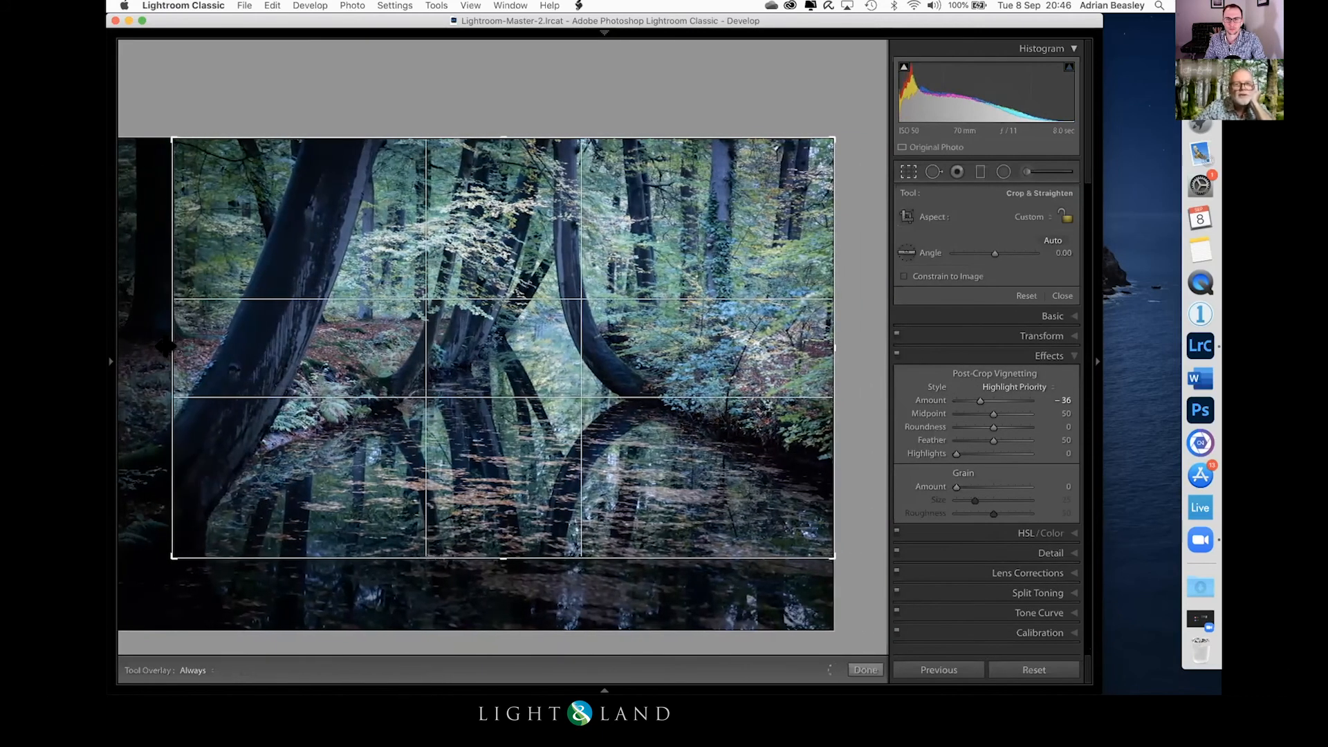
key(Return)
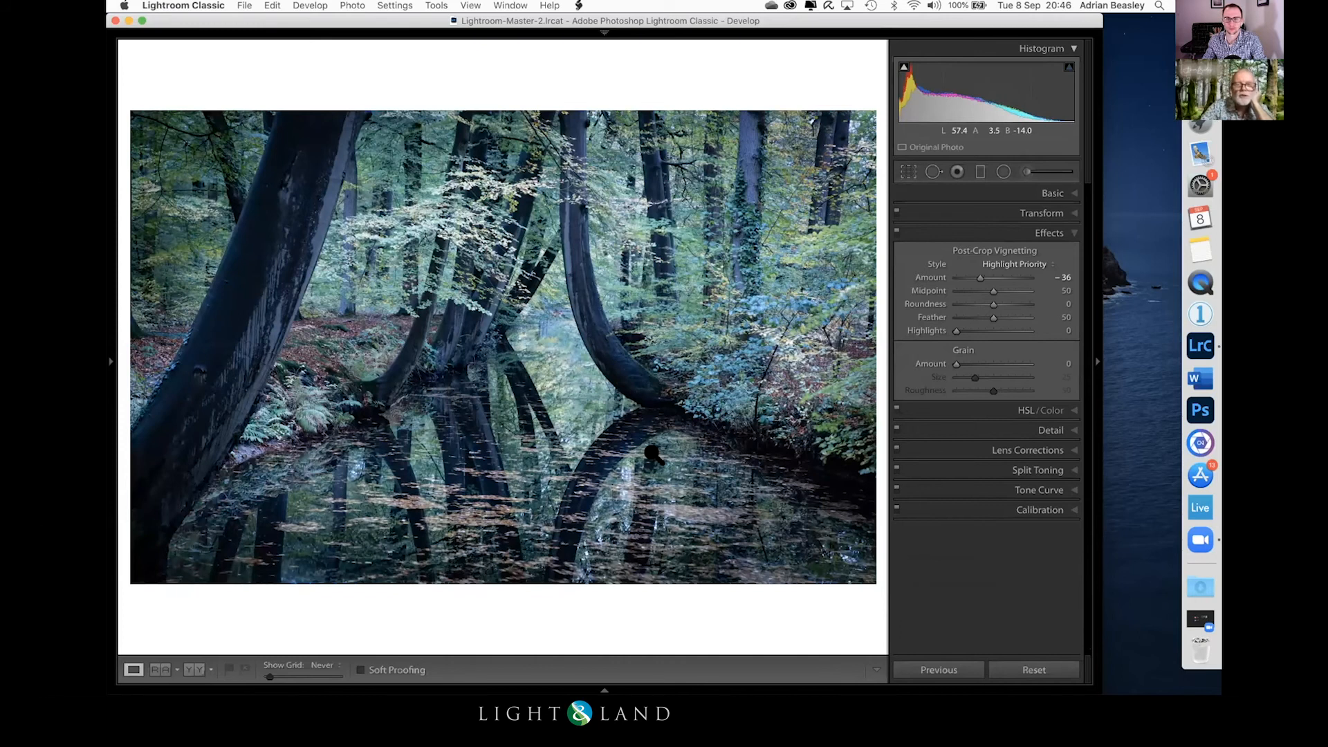
Step: Compare the cool, darkened pond photo with its original in a side-by-side before and after view
key(y)
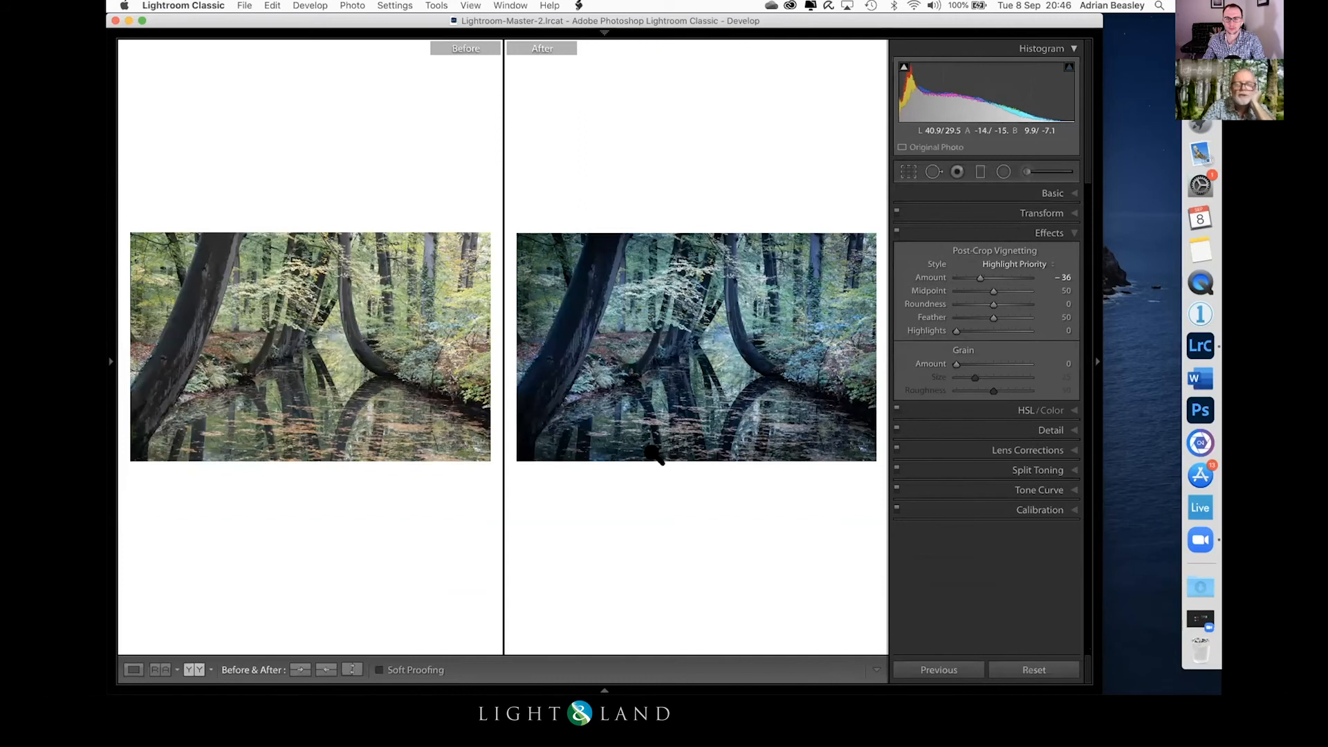
key(y)
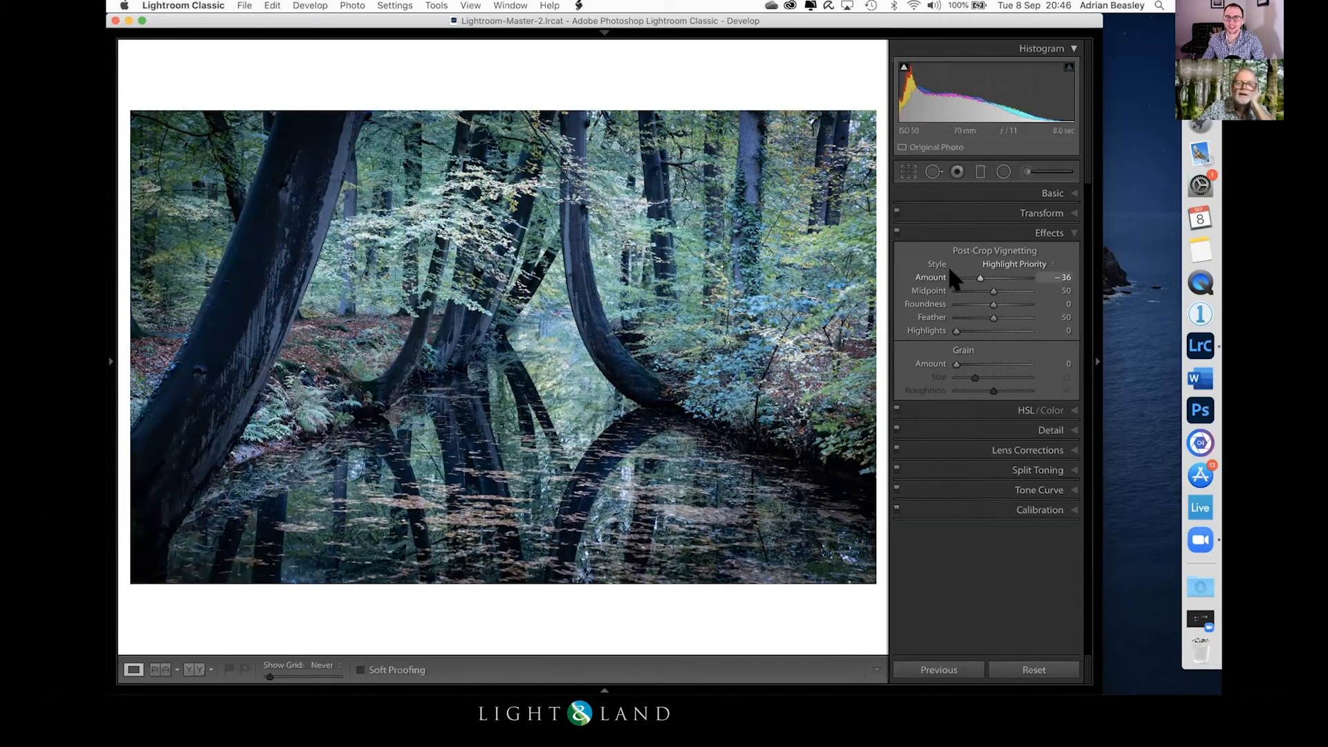
Step: Return to the library grid and open the misty woodland photo with the deer in Loupe view
key(g)
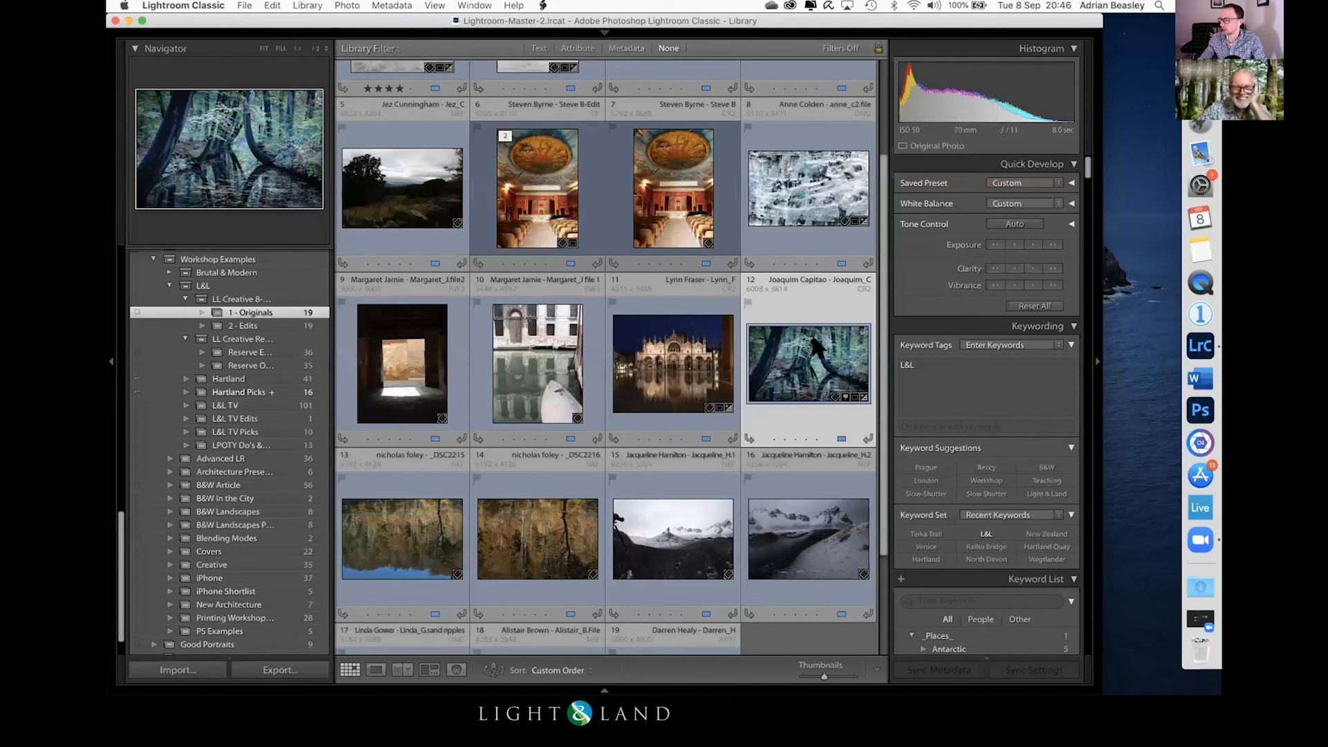
scroll(817, 345, down, 3)
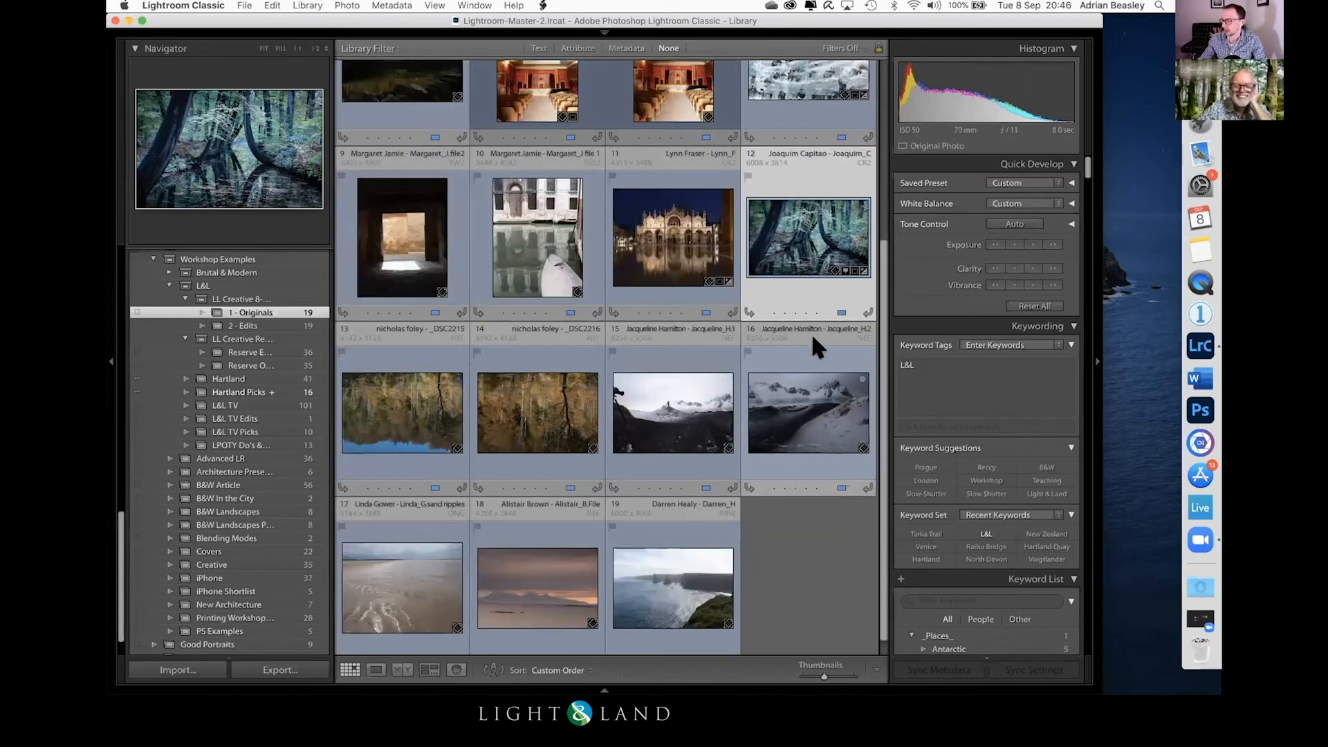
scroll(813, 339, up, 3)
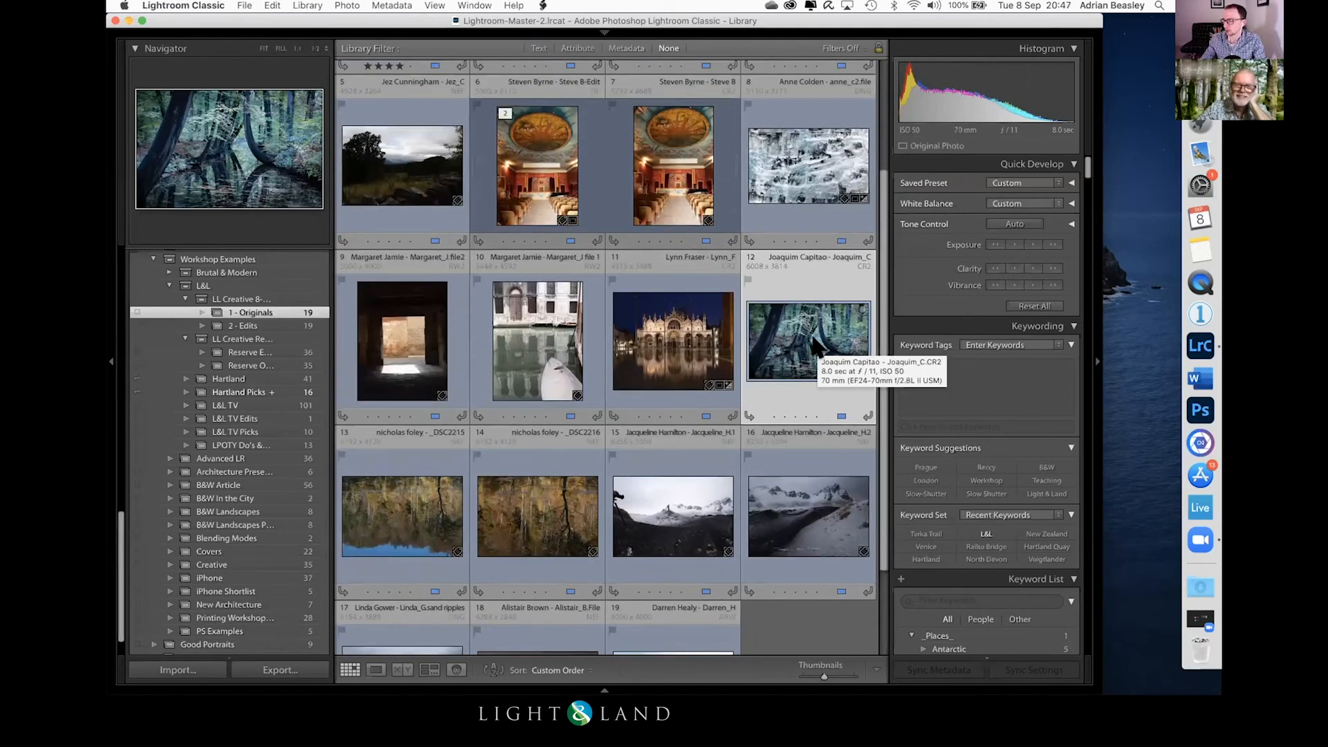
scroll(812, 344, up, 3)
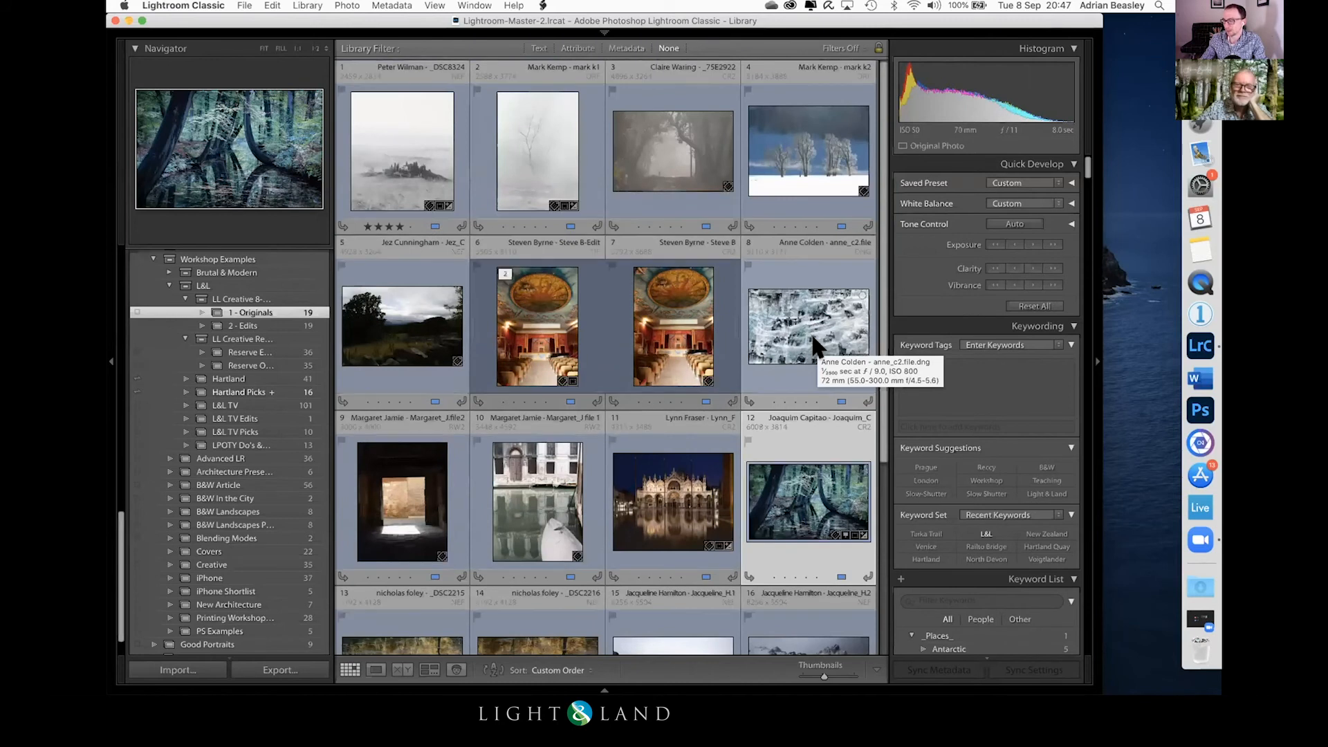
click(666, 144)
double_click(668, 146)
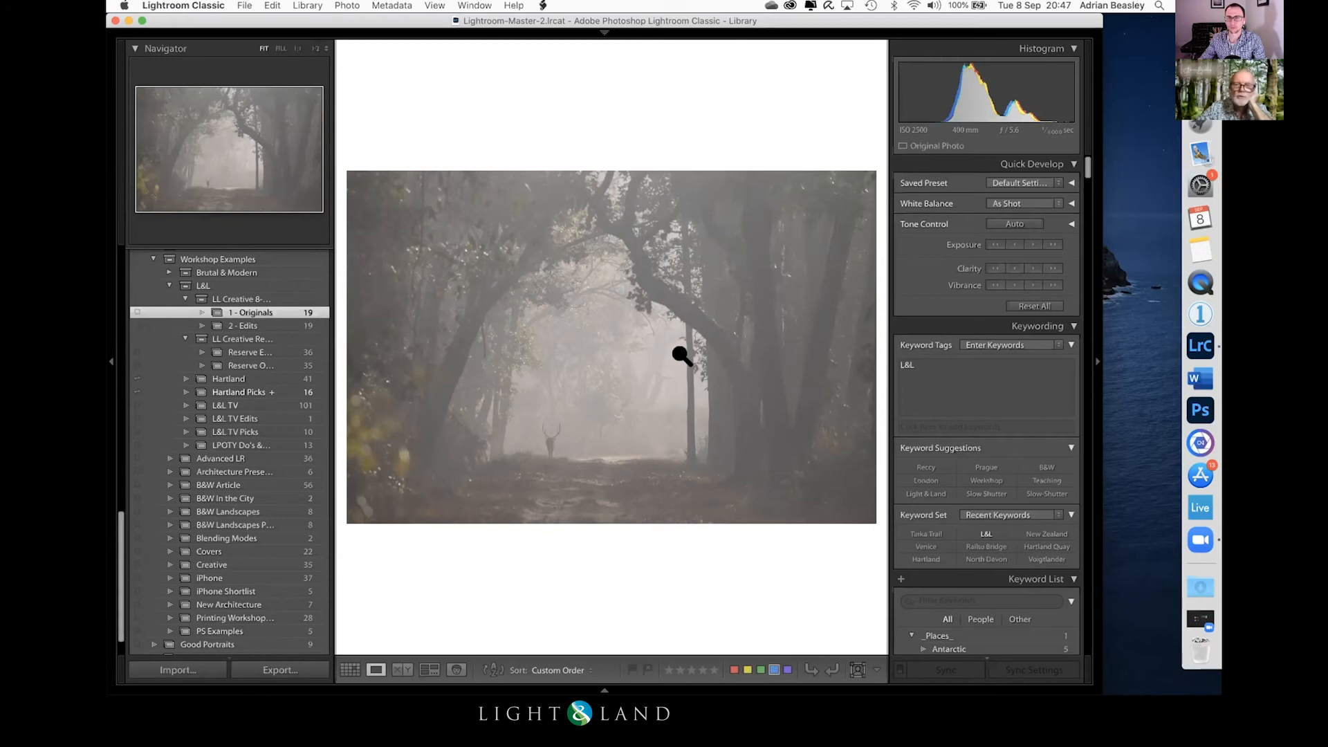
Step: View the misty hilltop farmhouse photo full size from the library grid, and reopen the misty woodland deer photo
key(g)
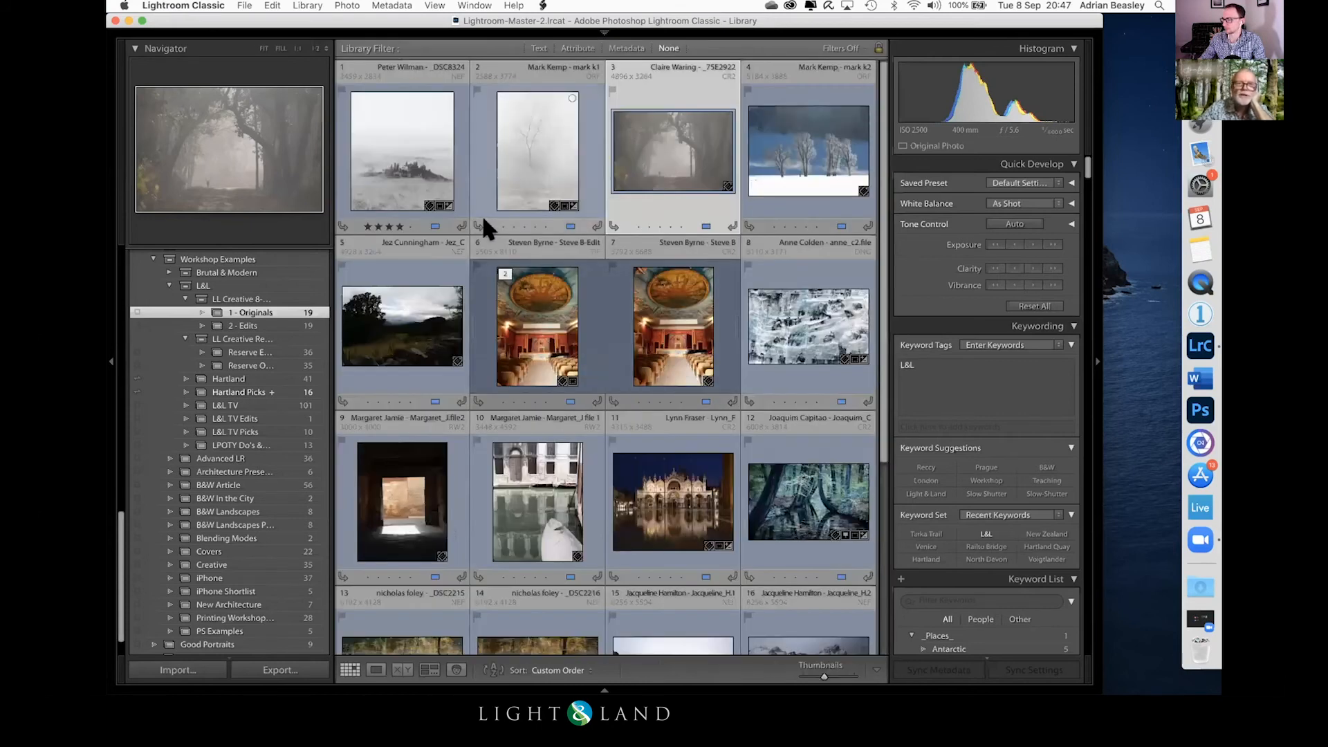
double_click(397, 173)
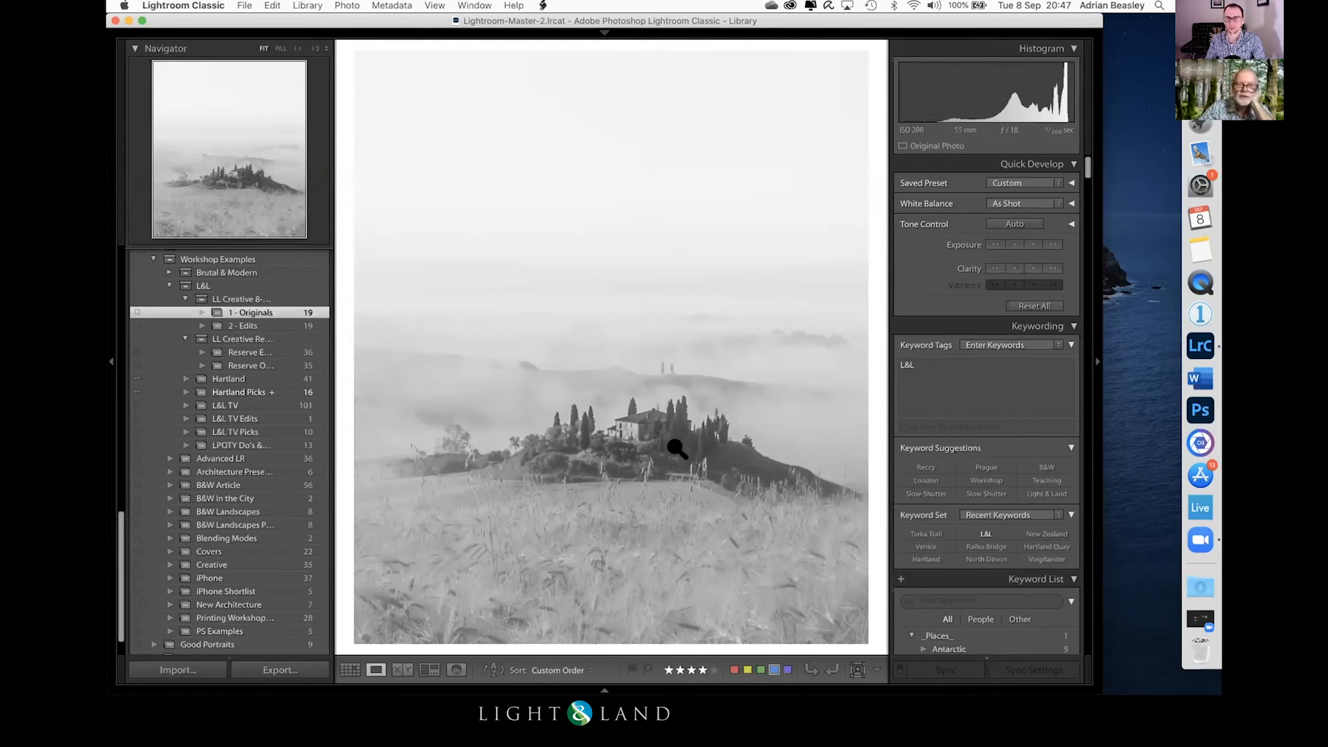
key(g)
double_click(676, 136)
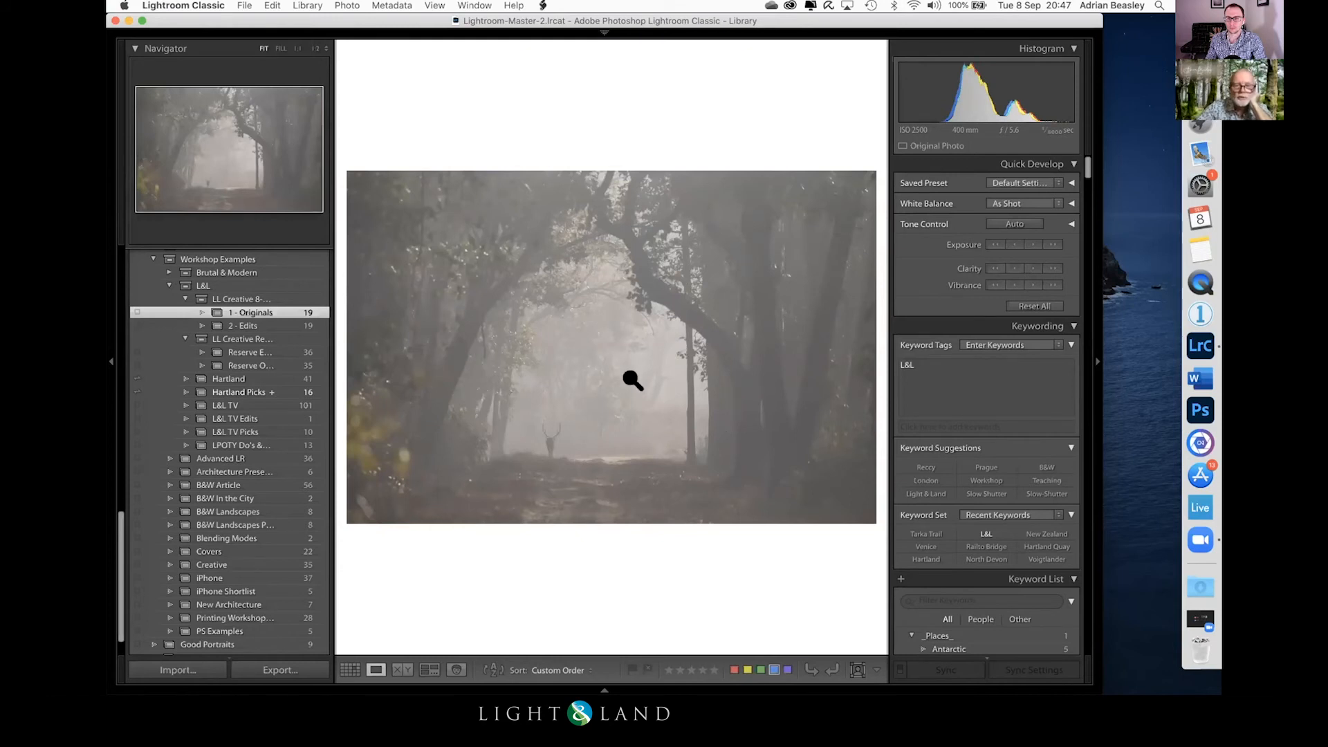
Step: Develop the woodland photo with a large radial filter around the misty clearing, darkening its surroundings to Exposure -1.85
key(d)
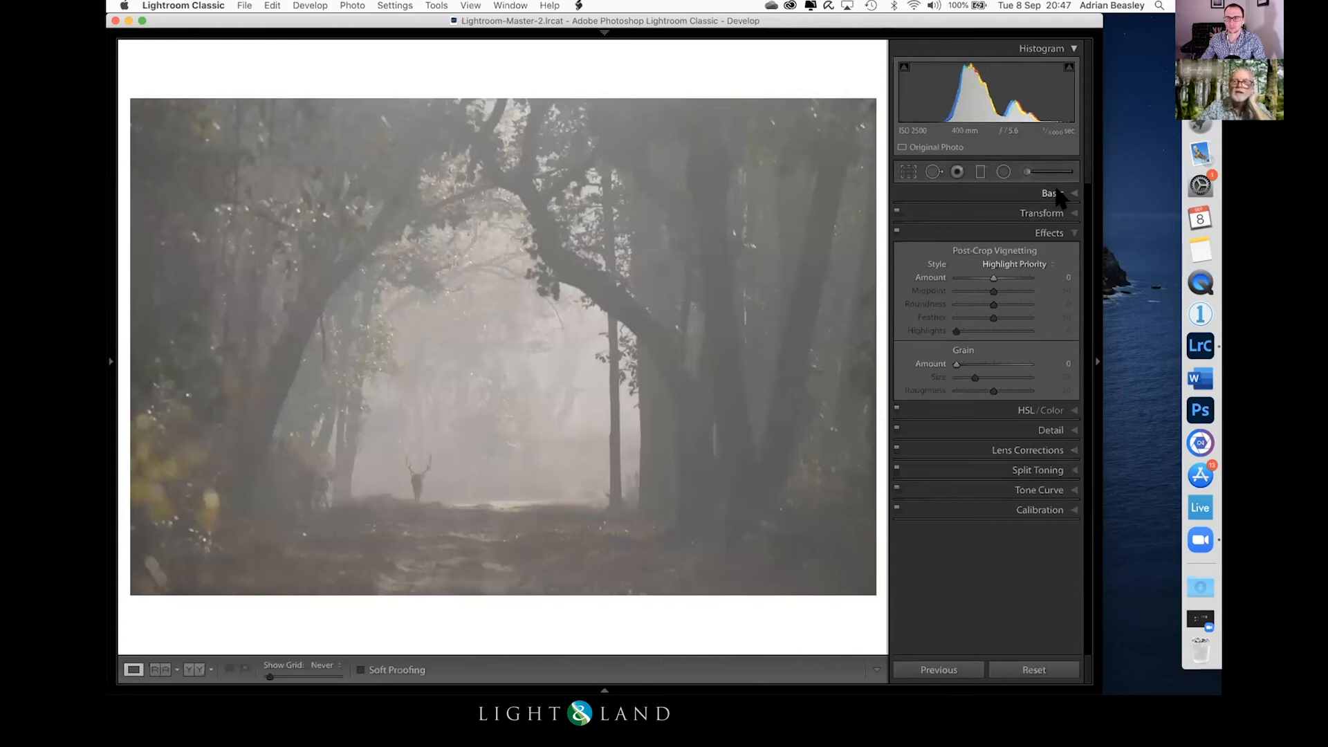
click(1002, 171)
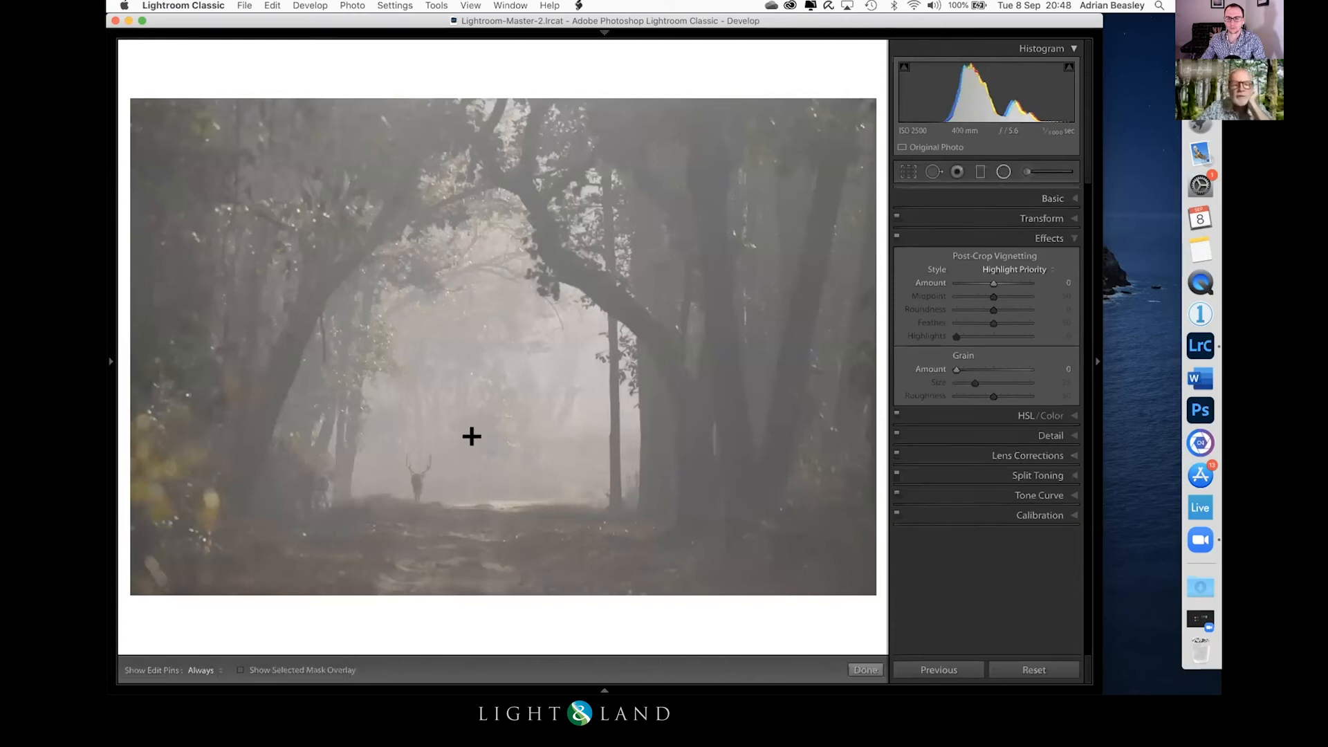
drag(484, 415, 771, 583)
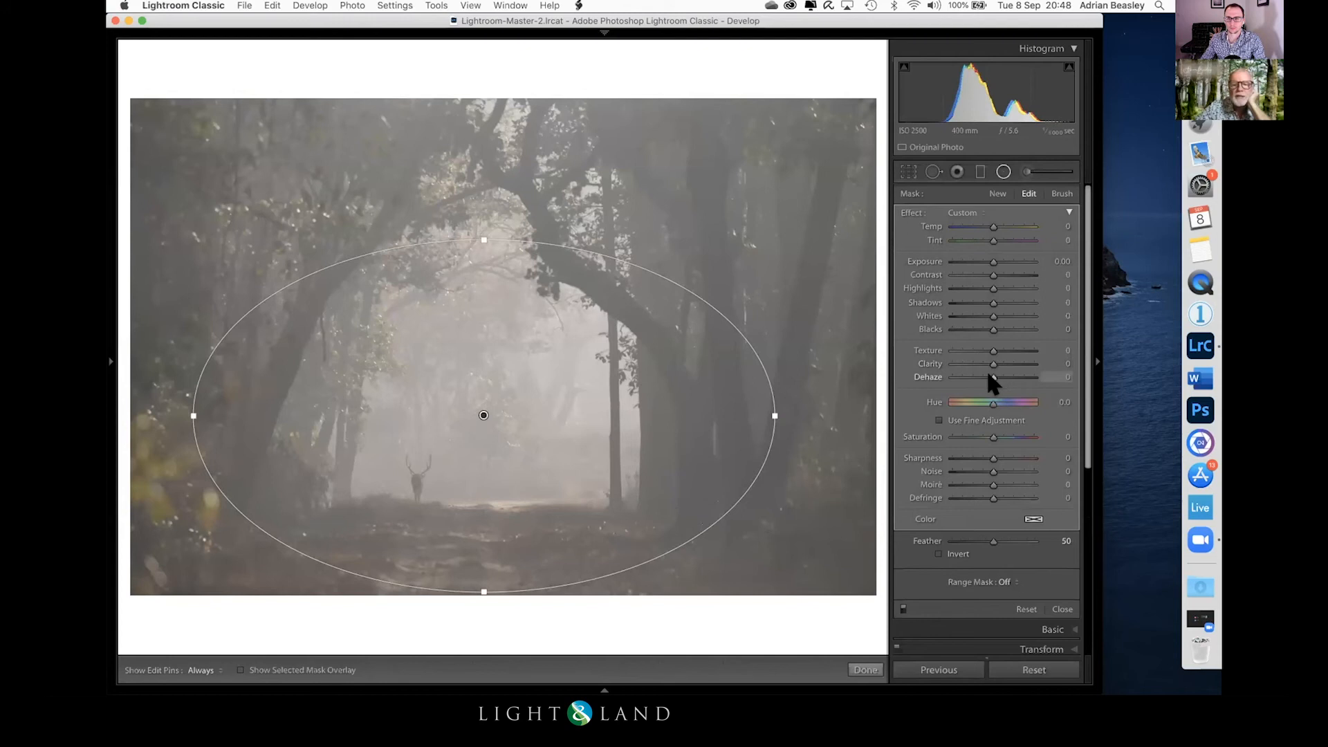
drag(984, 260, 968, 264)
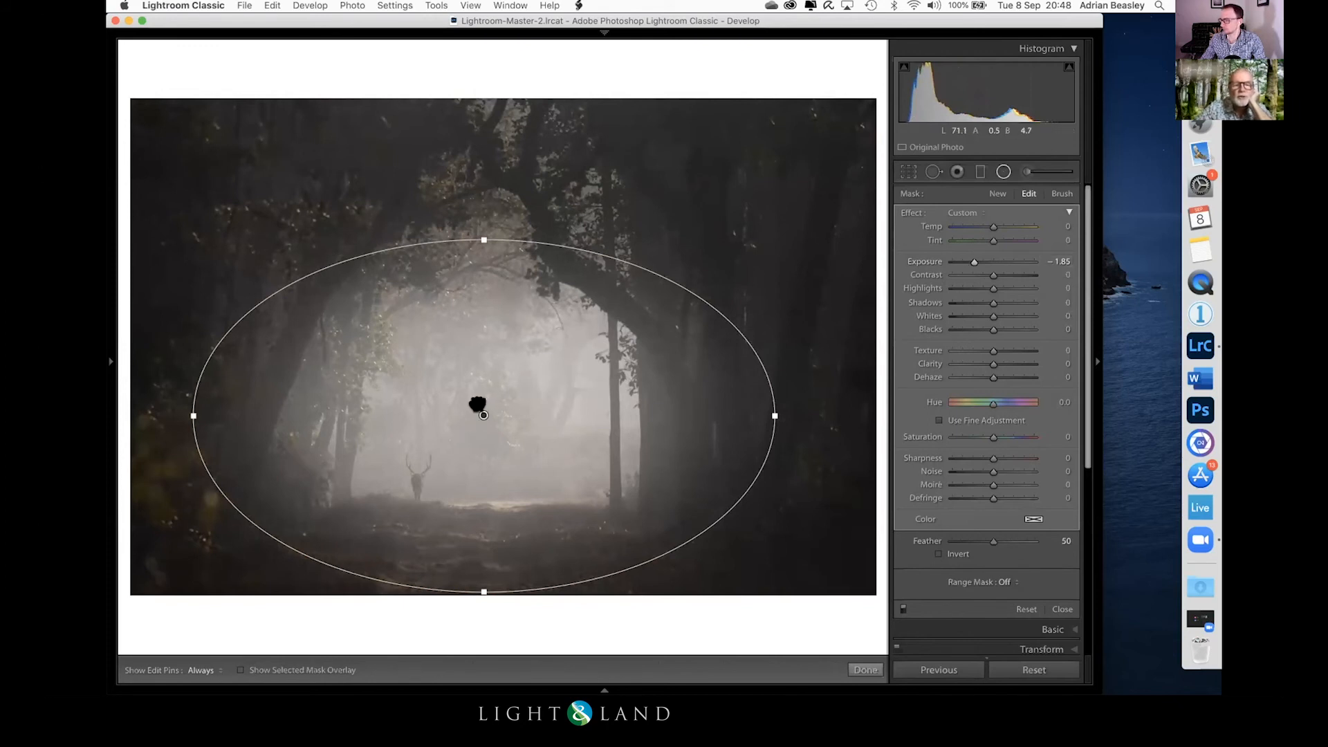
drag(477, 405, 474, 399)
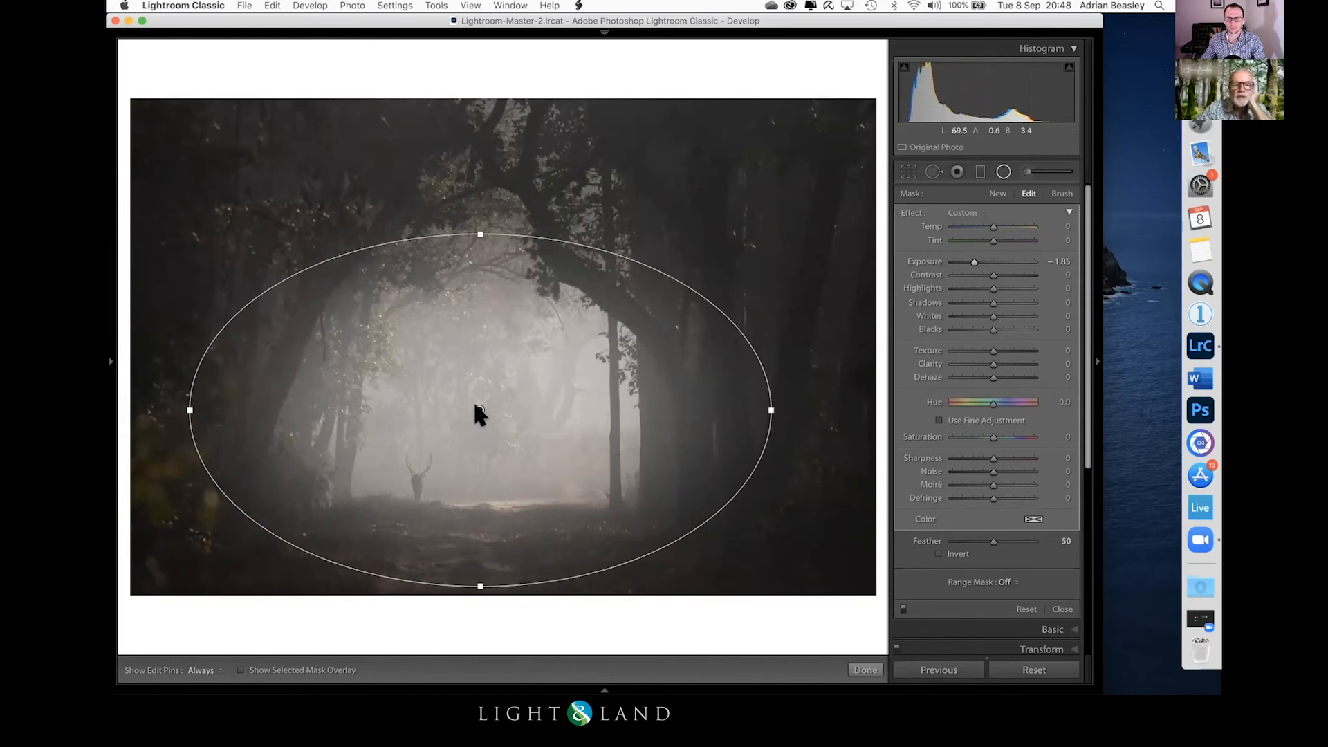
Step: Duplicate the radial filter over the clearing, invert the copy and reset its effect sliders to zero
right_click(478, 413)
click(510, 419)
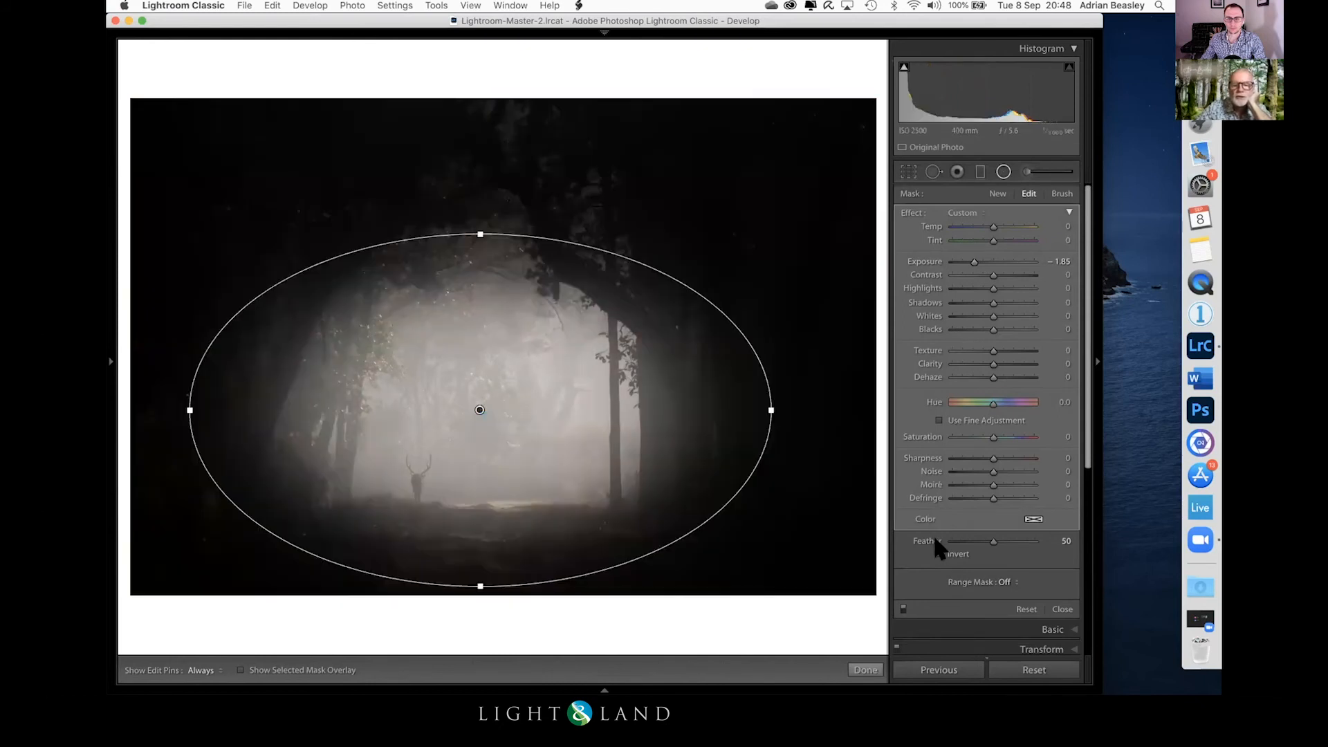
click(940, 554)
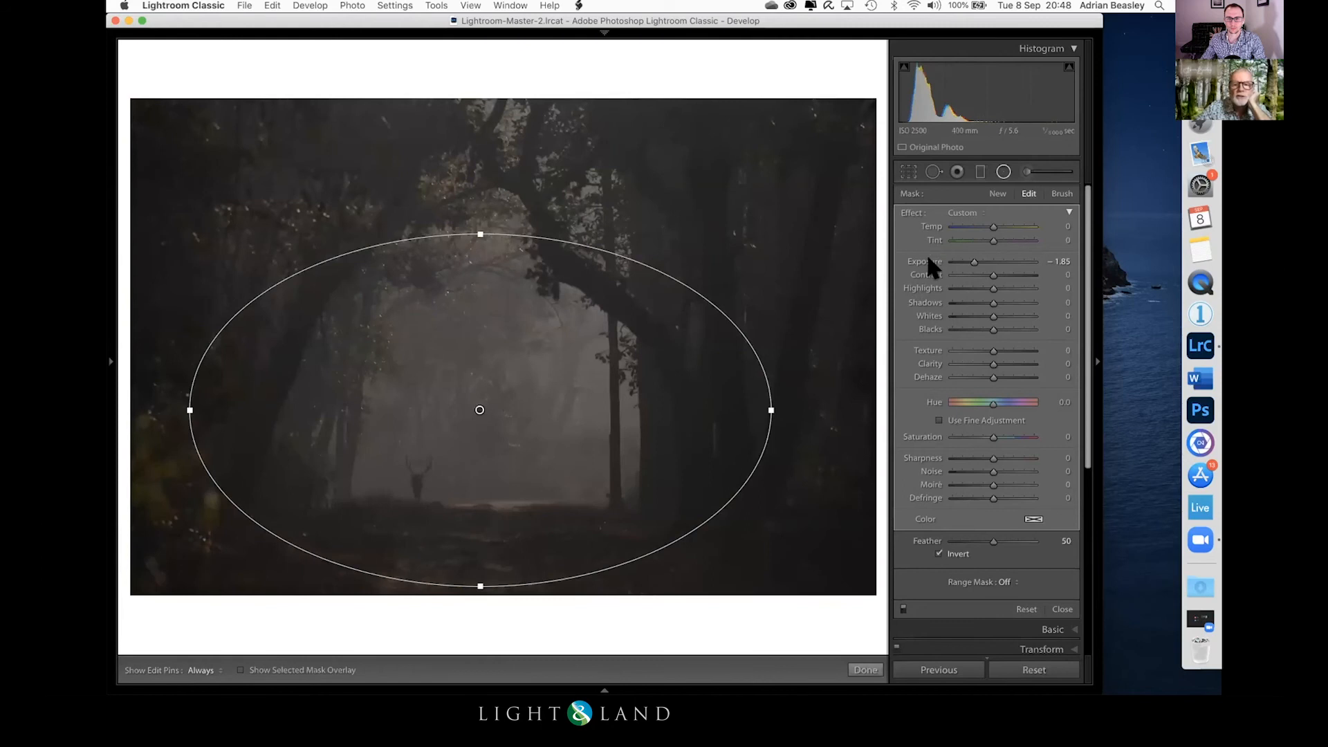
double_click(911, 211)
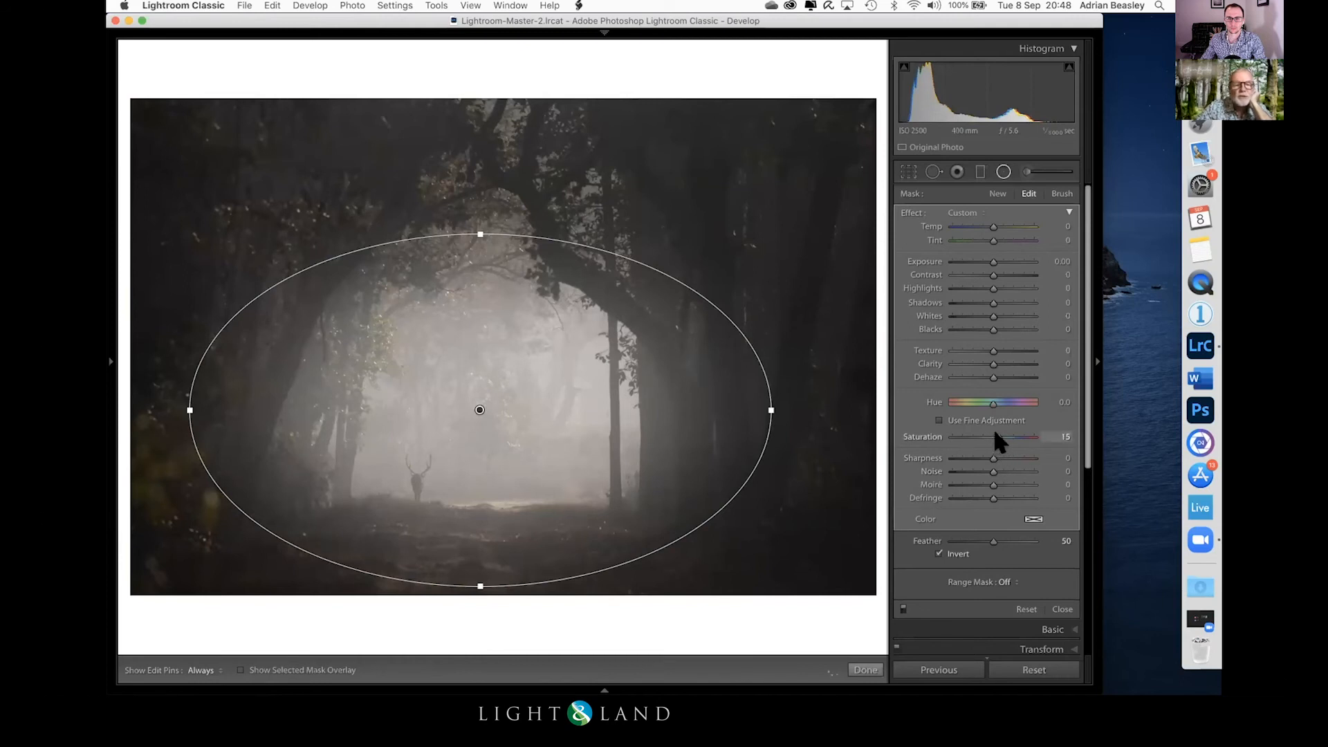
Step: Try Saturation 77 on the inverted clearing filter, reset it, and warm the area with Temp 21
drag(1004, 432, 1018, 429)
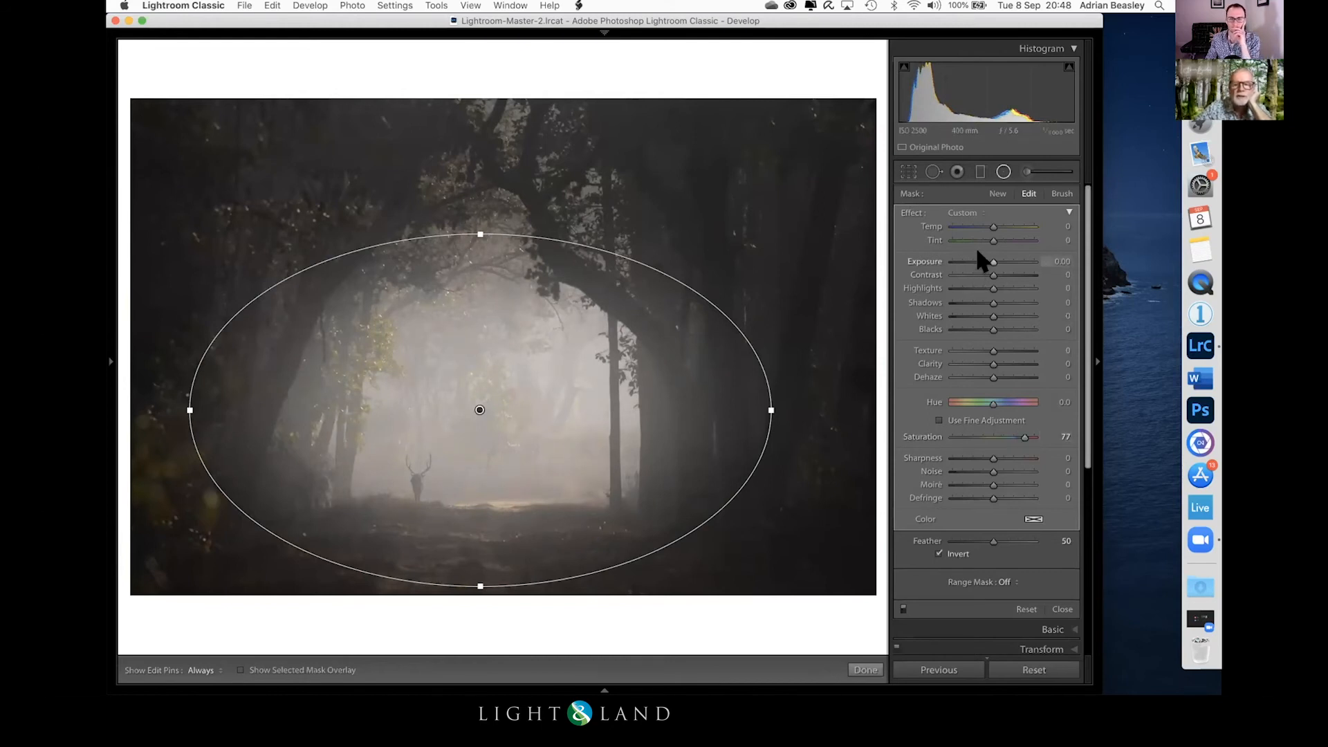
drag(986, 225, 989, 227)
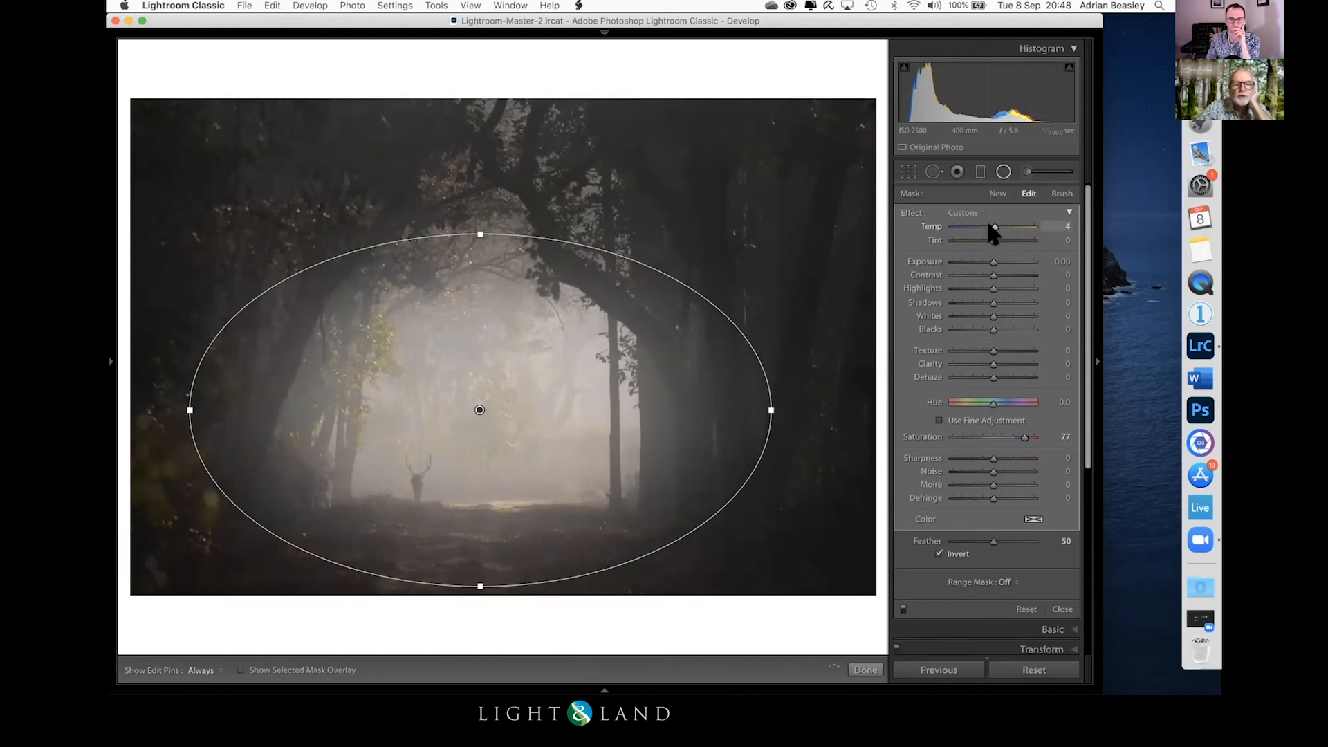
double_click(1023, 437)
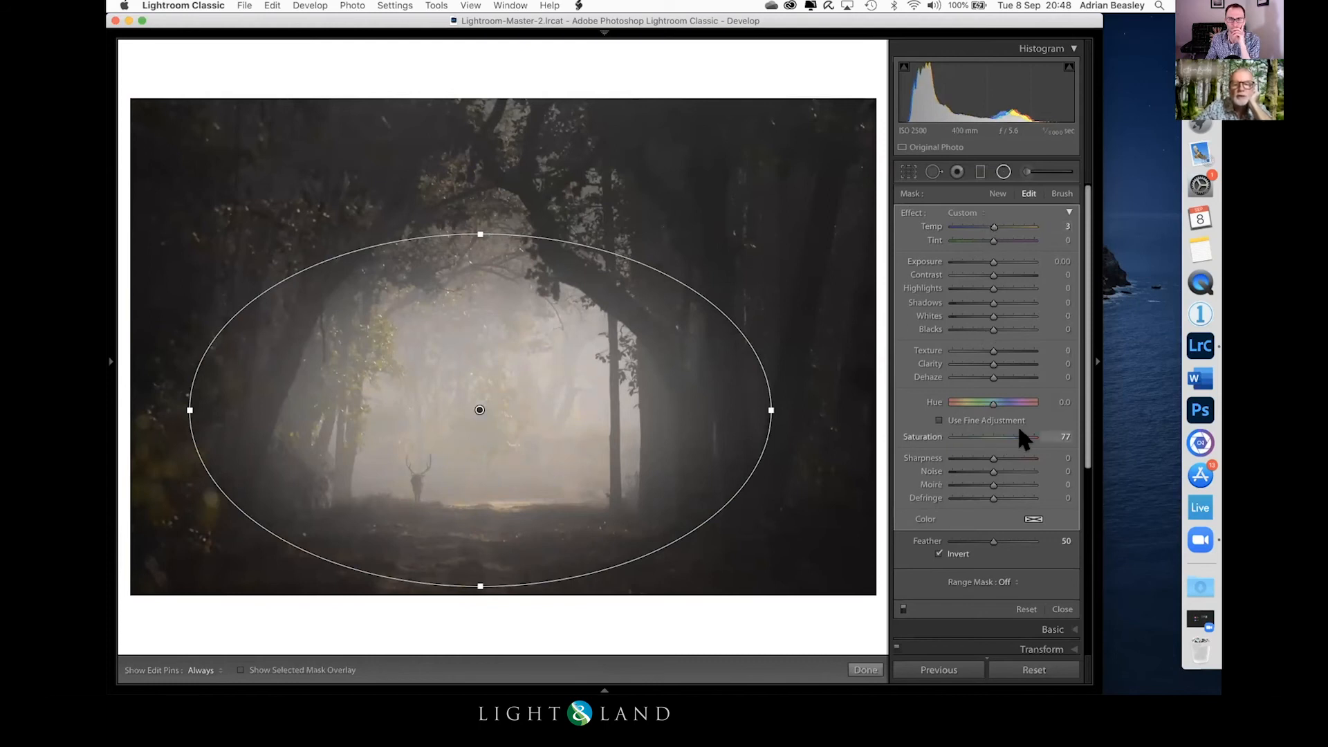
drag(989, 258, 998, 220)
double_click(992, 259)
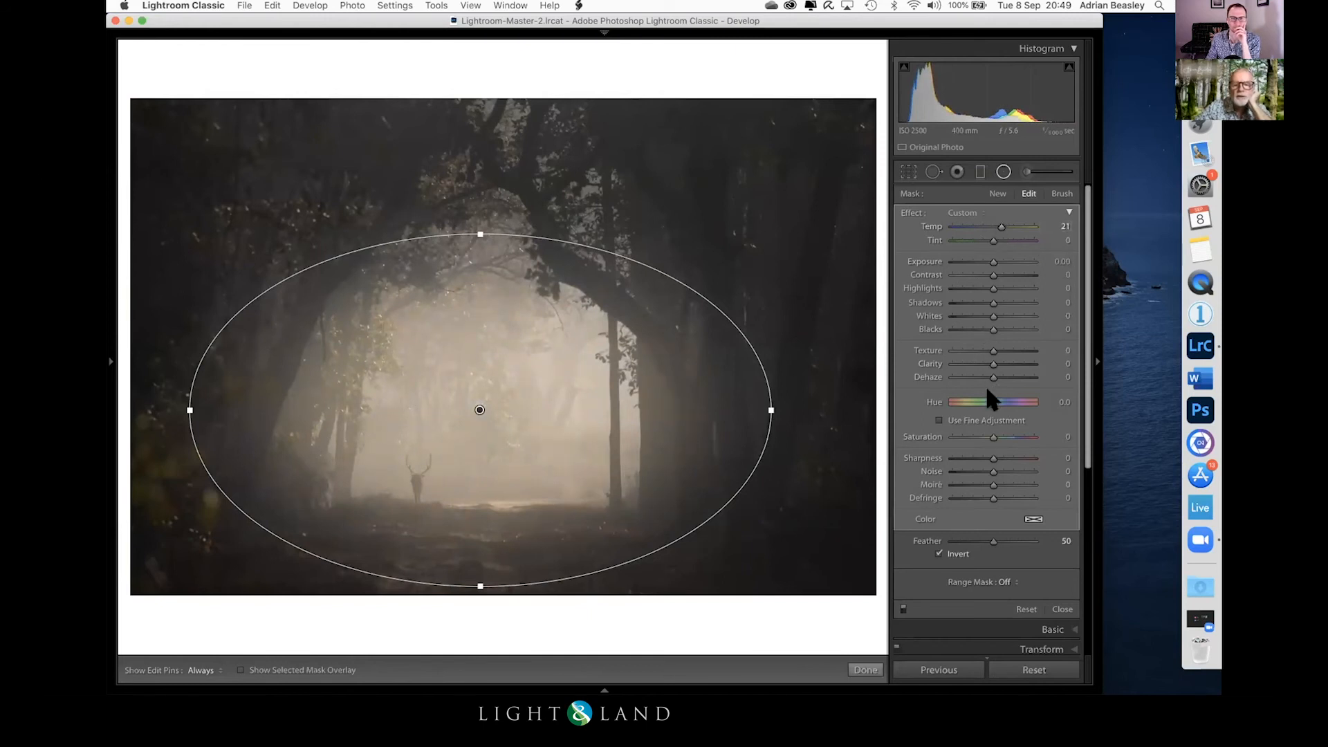
click(865, 670)
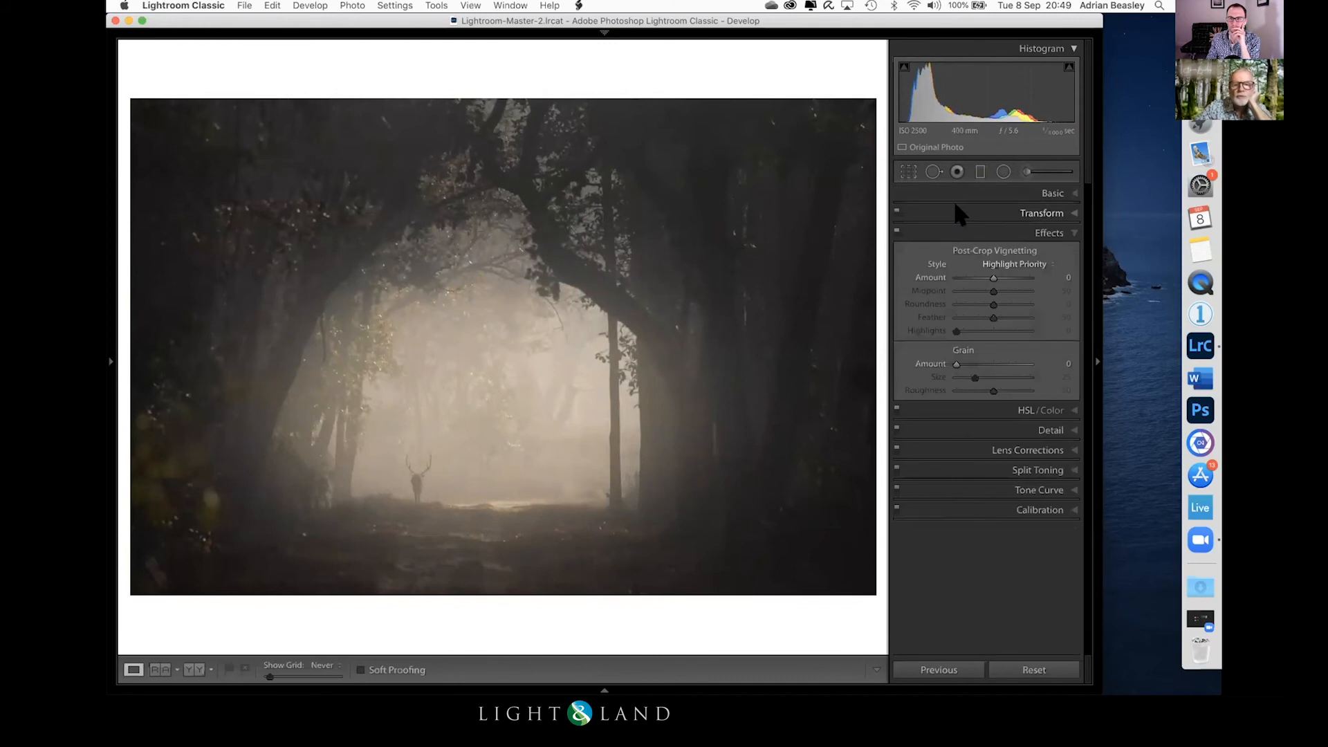
Step: Crop the top edge of the woodland photo into a wider format, keeping the full width
click(903, 170)
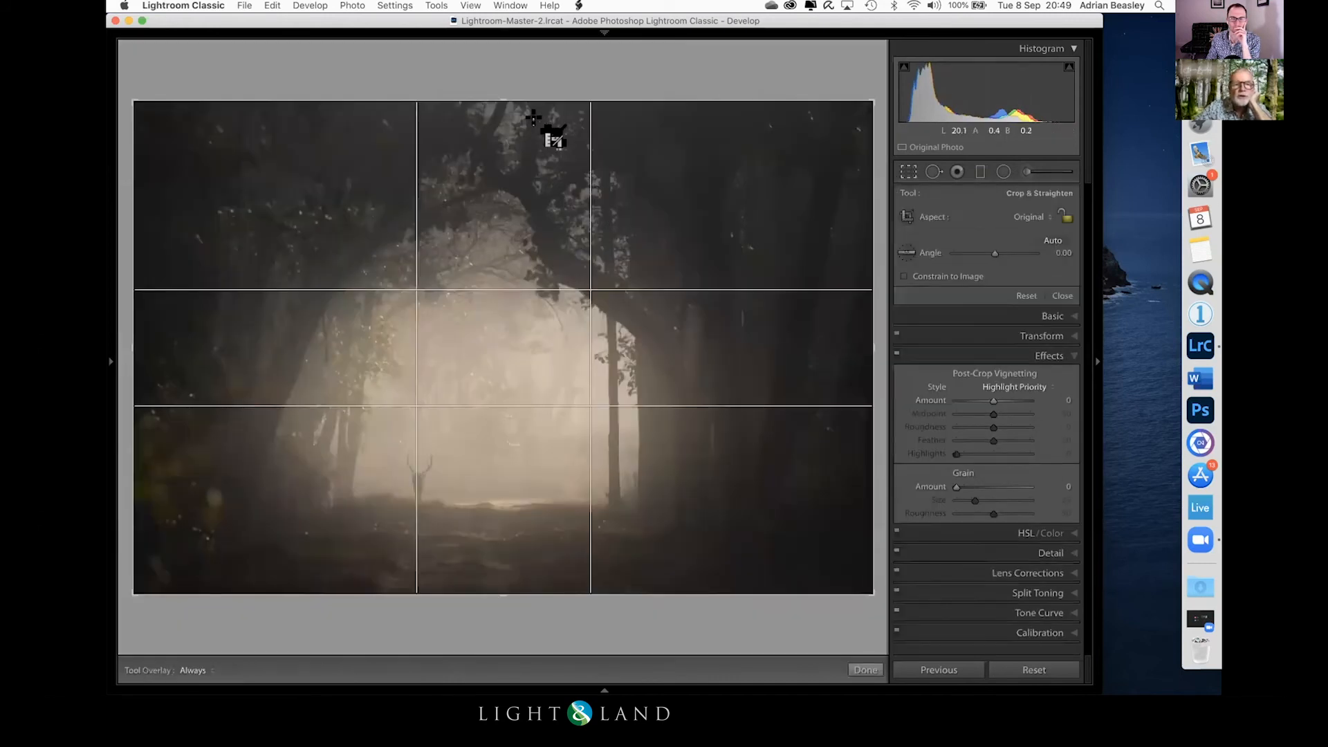
drag(495, 99, 495, 122)
key(Return)
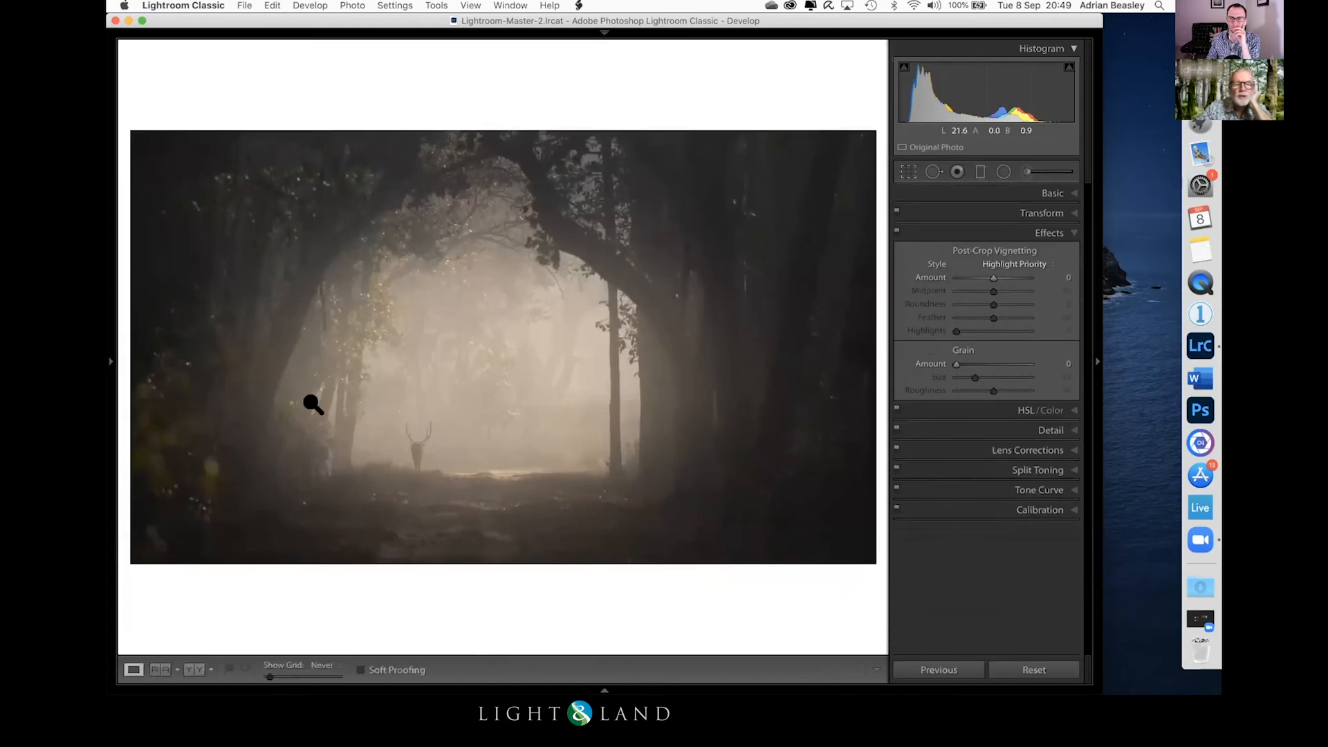
Step: Add a small inverted radial filter around the deer and set its Clarity to 21
click(414, 447)
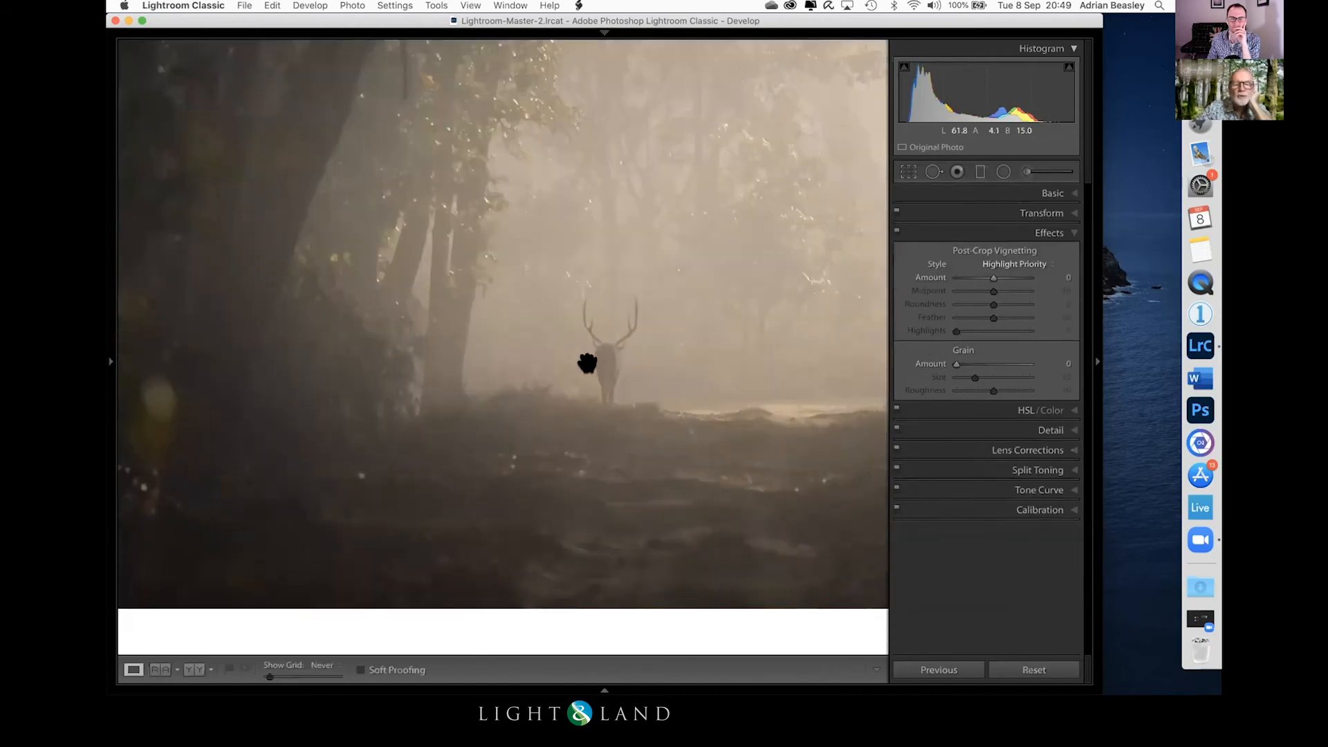
click(1002, 171)
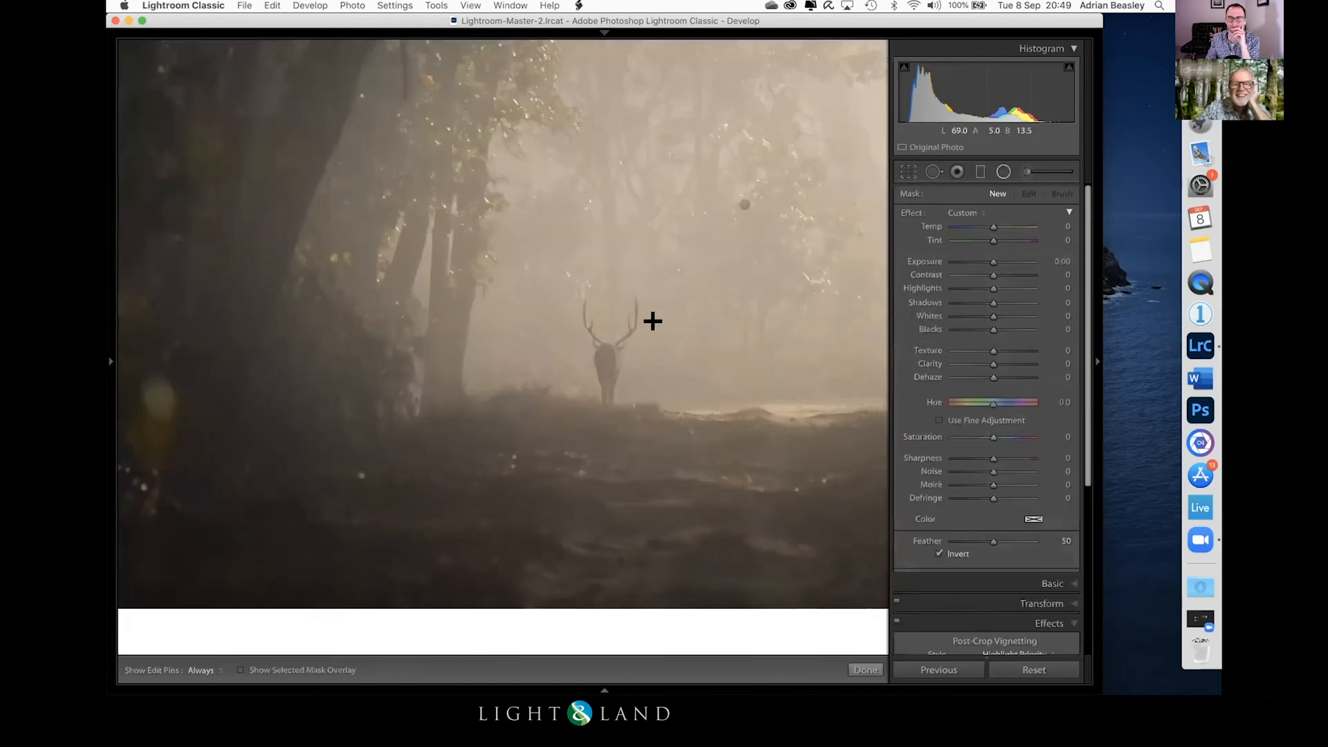
drag(609, 362, 654, 272)
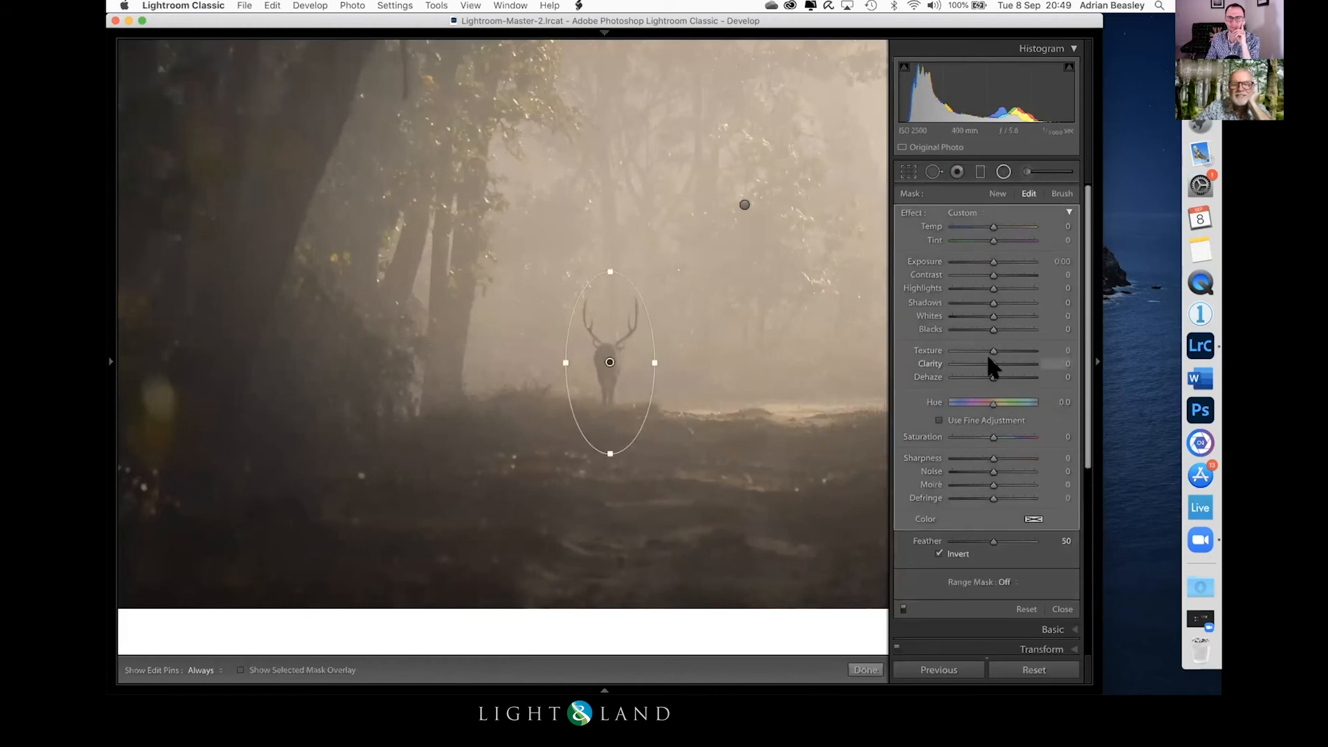
drag(994, 355, 997, 355)
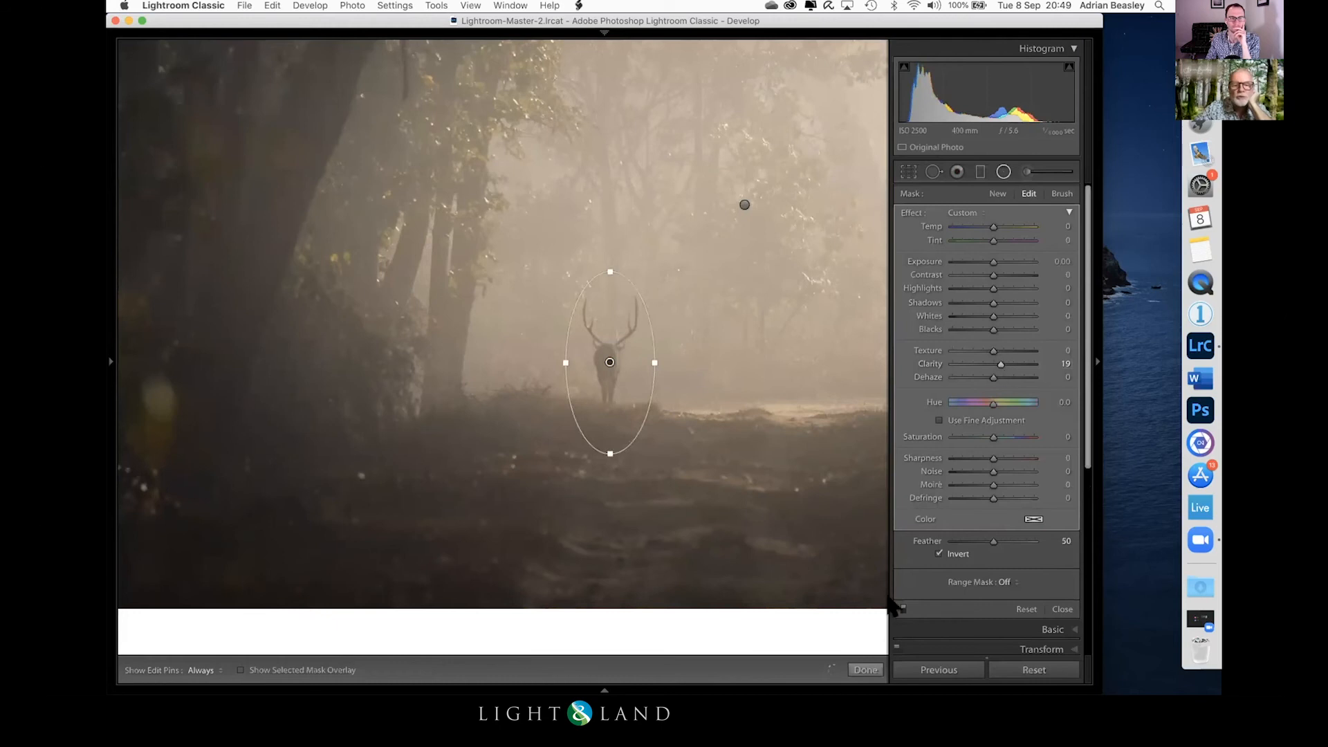
click(1000, 363)
drag(999, 361, 998, 361)
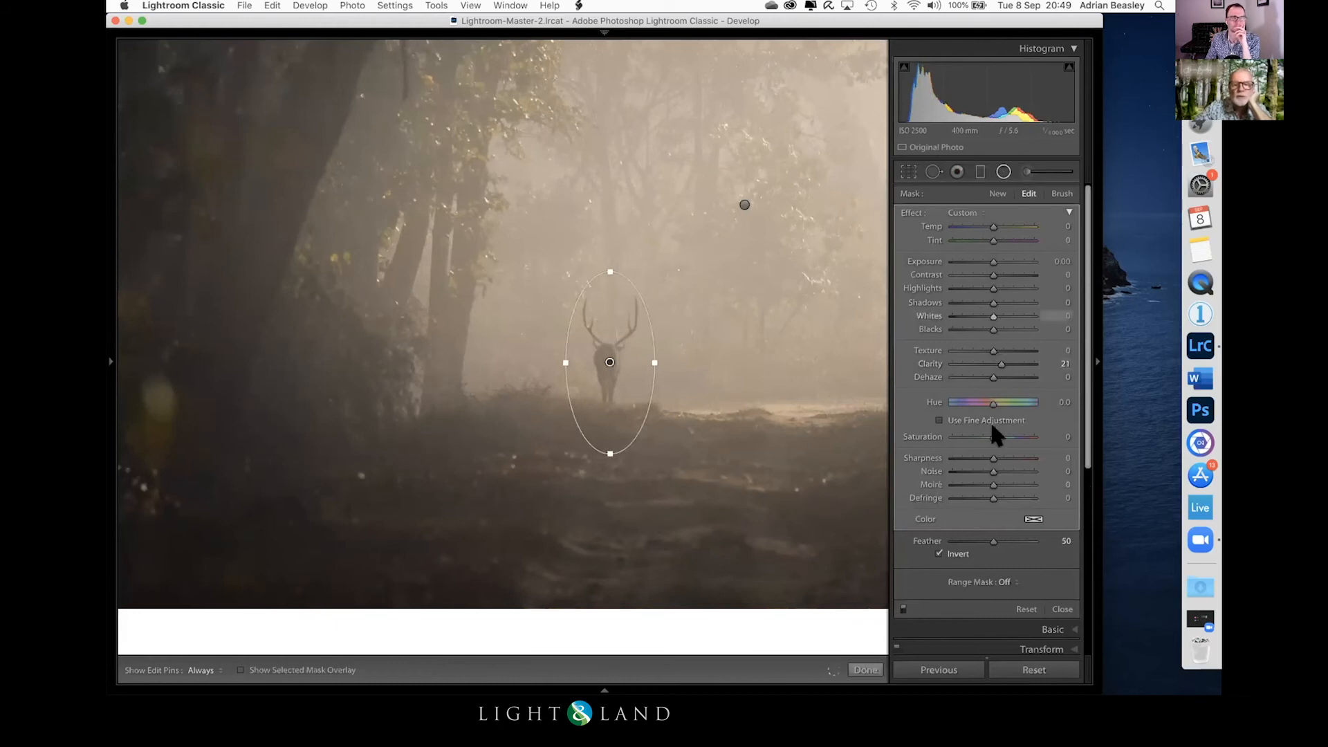
click(865, 669)
click(745, 531)
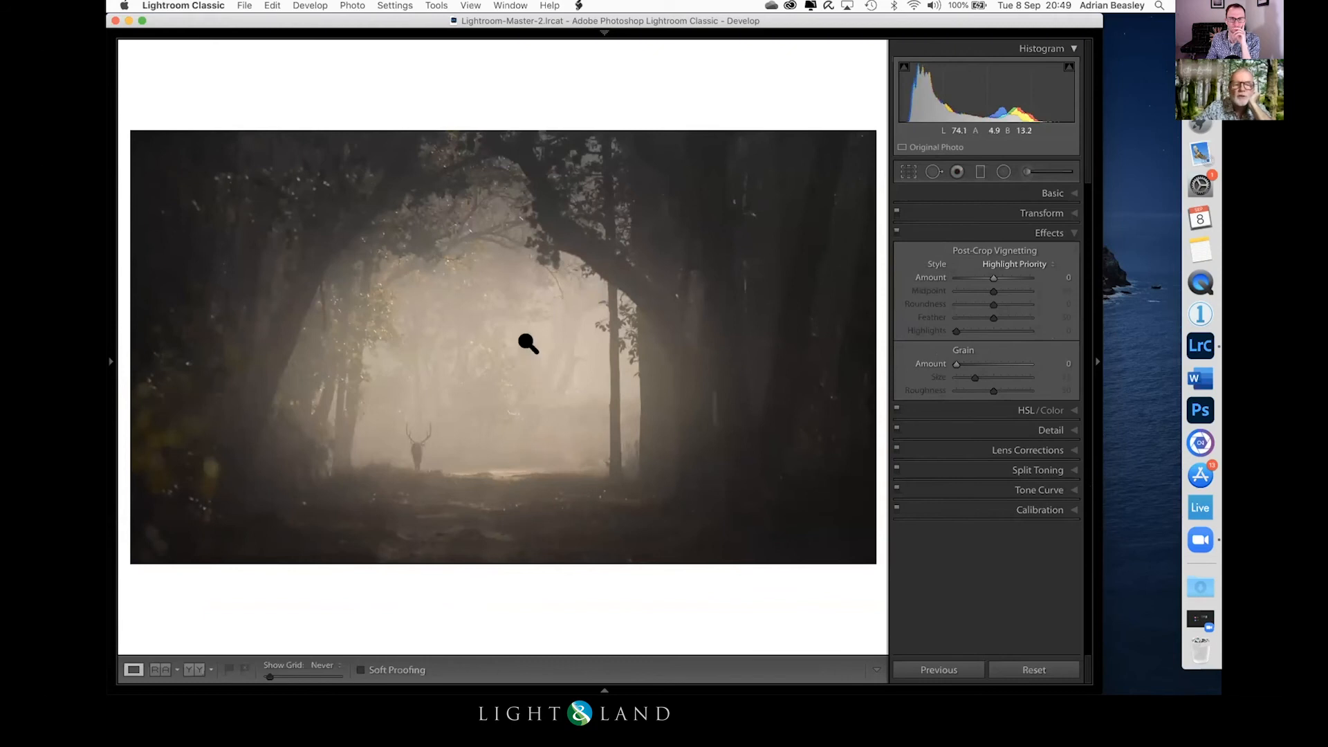
Step: Add a wide inverted radial filter over the foreground path and set its Exposure to 0.37
click(1000, 170)
drag(473, 501, 707, 565)
click(988, 261)
drag(988, 261, 996, 262)
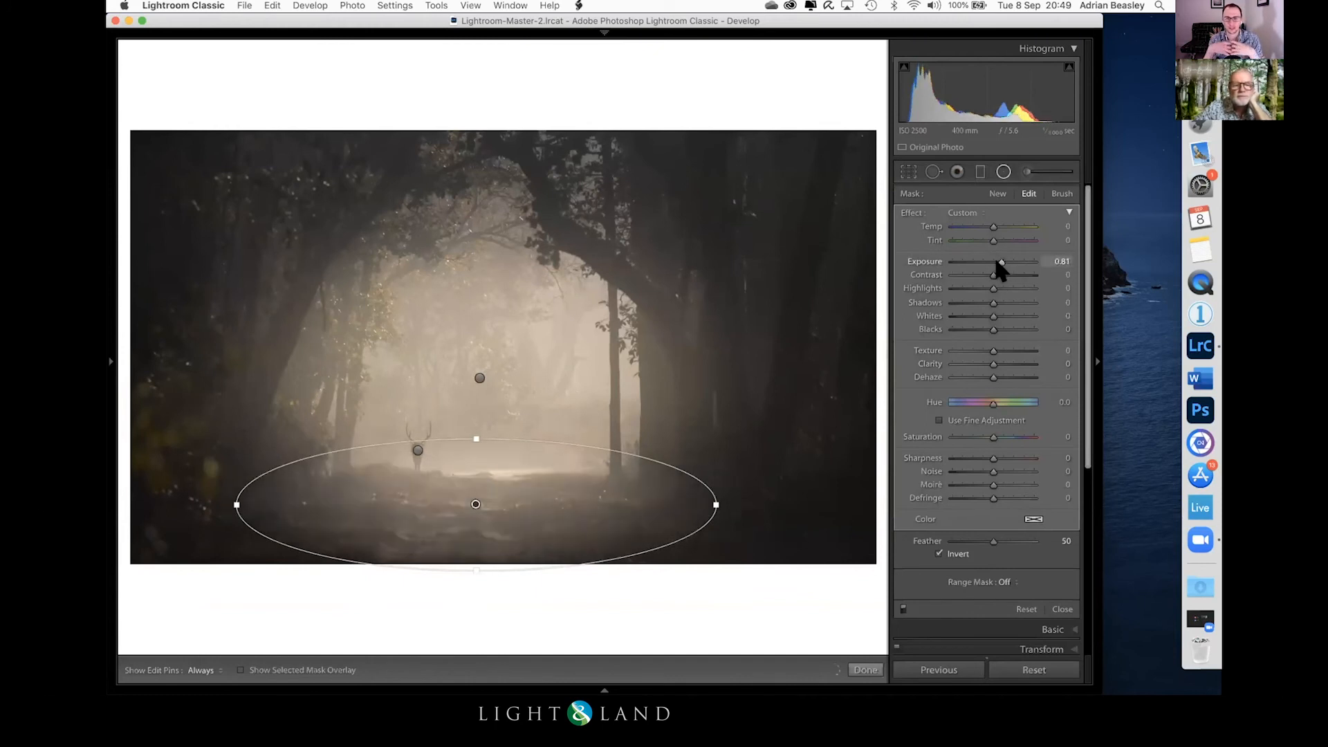
click(865, 669)
Step: Compare the edited woodland photo with its original in a side-by-side before and after view
key(y)
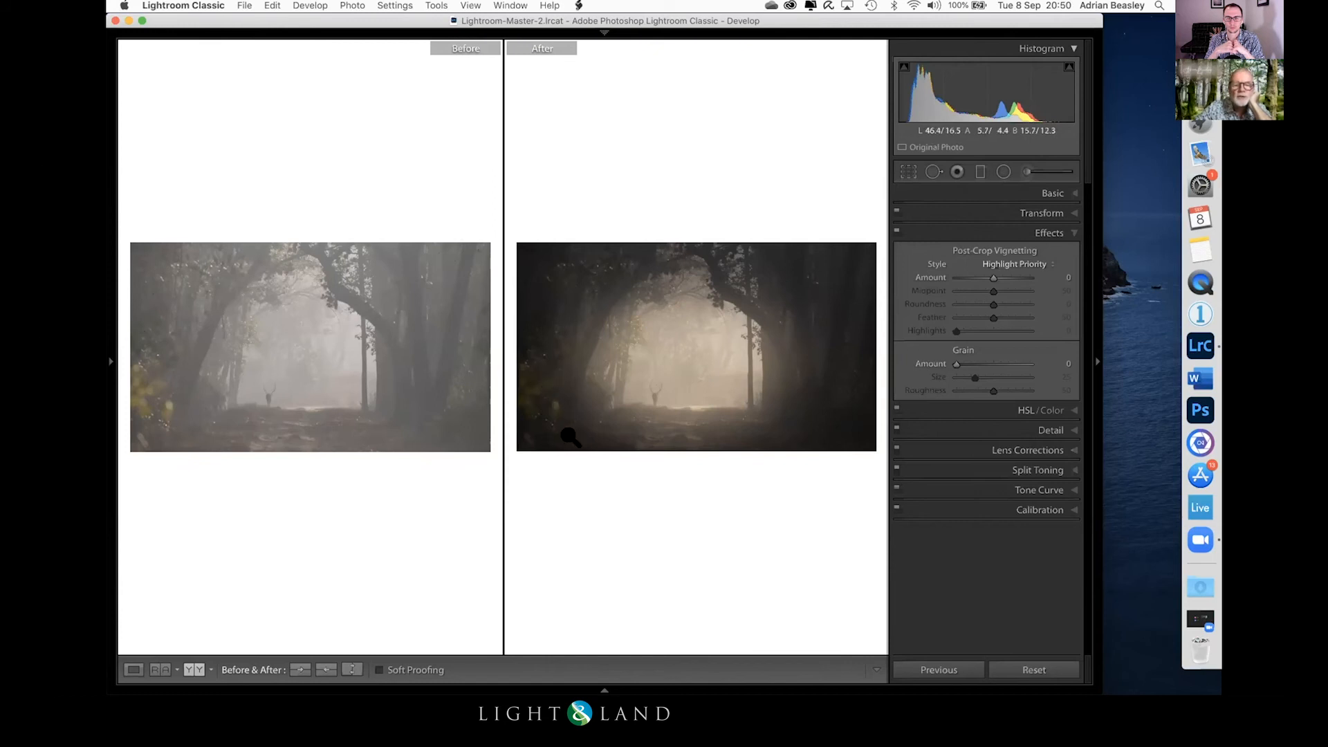
click(552, 399)
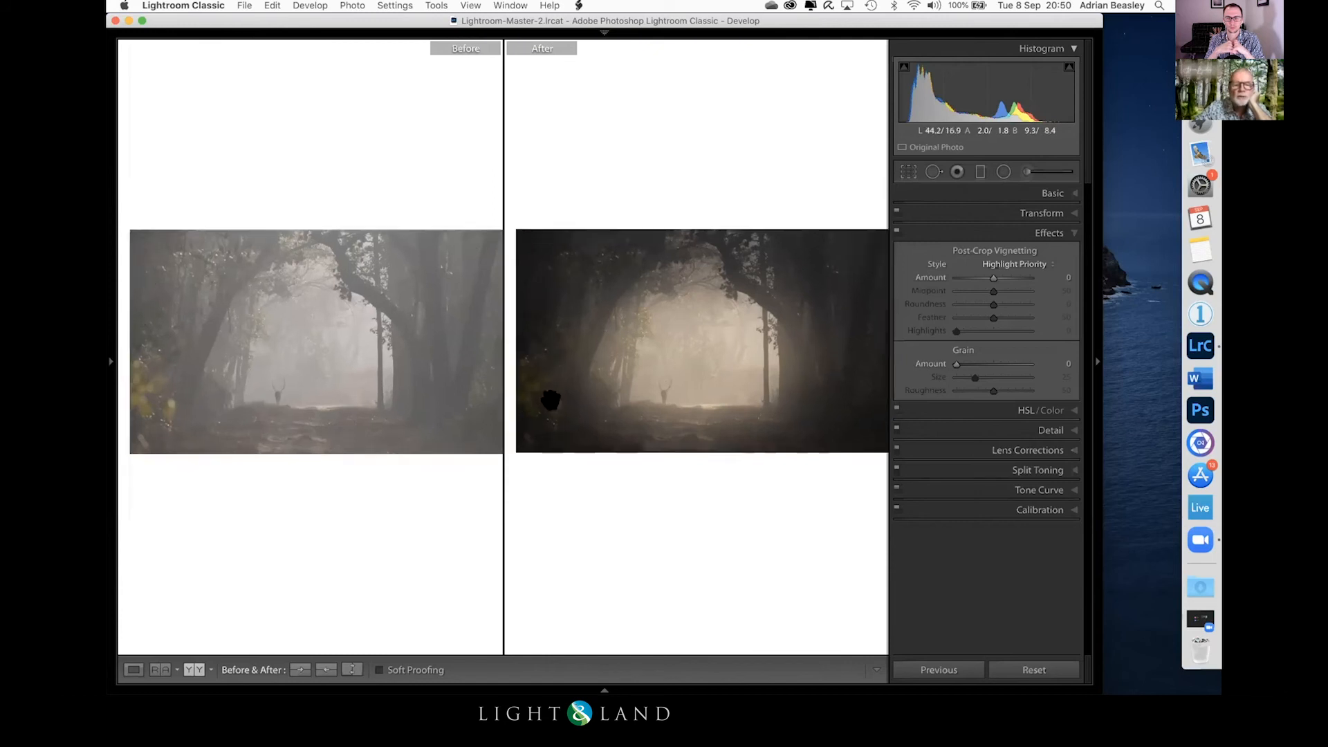
click(664, 332)
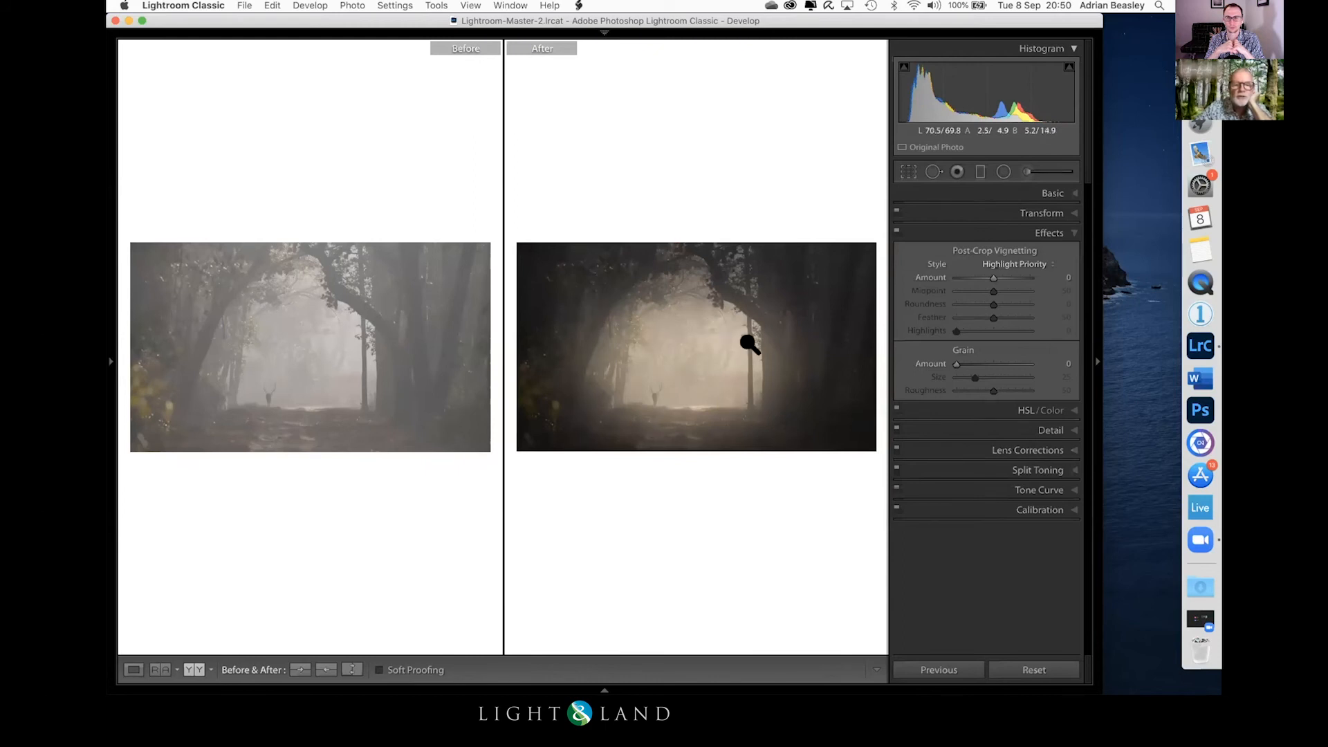
key(y)
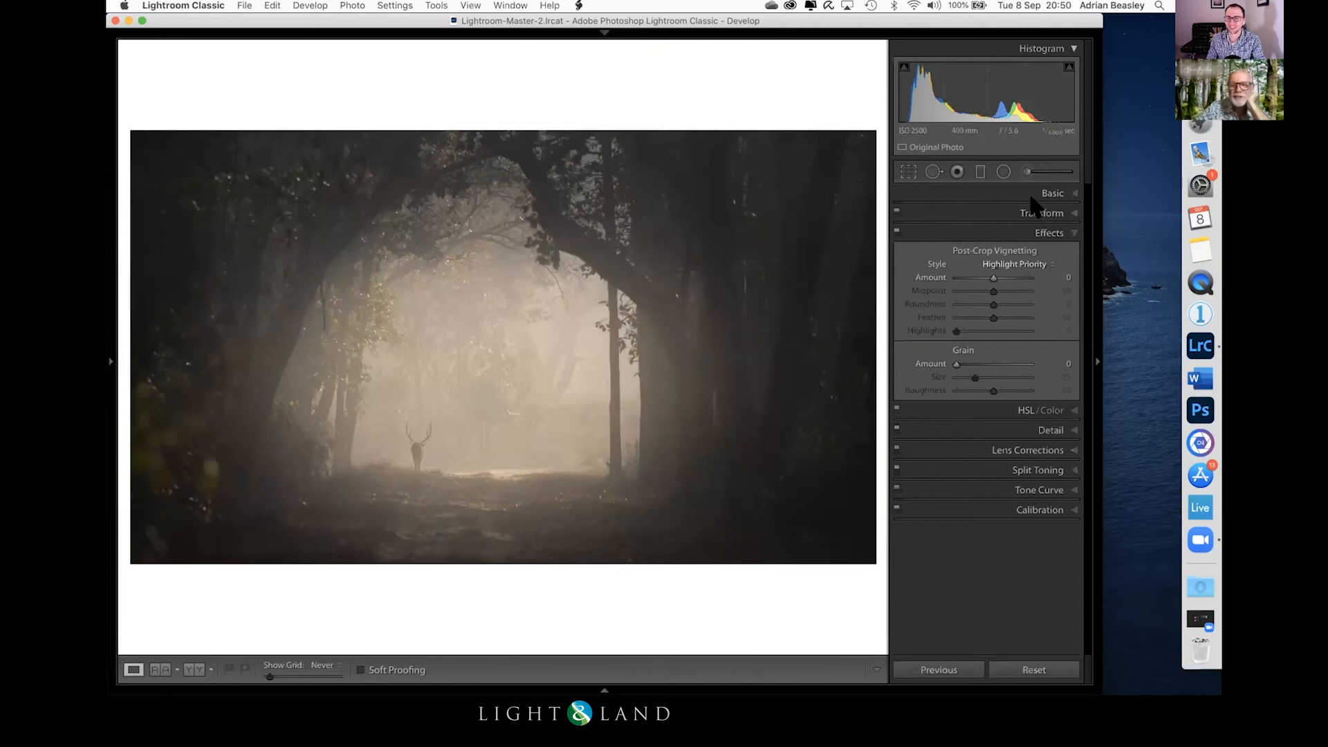
Step: Raise the woodland photo's overall Whites to +43 in the basic tone settings
click(1053, 194)
drag(986, 375, 1006, 376)
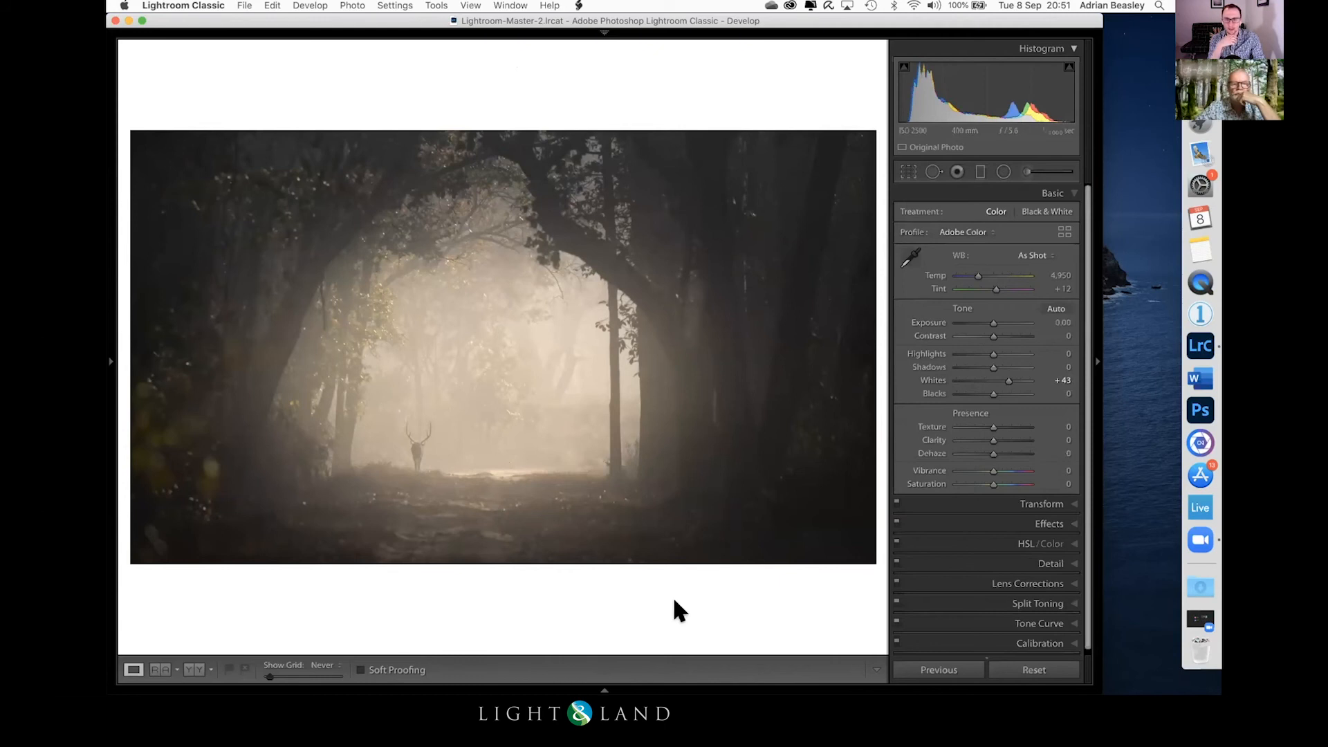
Step: Brush over the bright yellow foliage near the photo's lower-left edge with Highlights -100 and Whites -86
click(1023, 170)
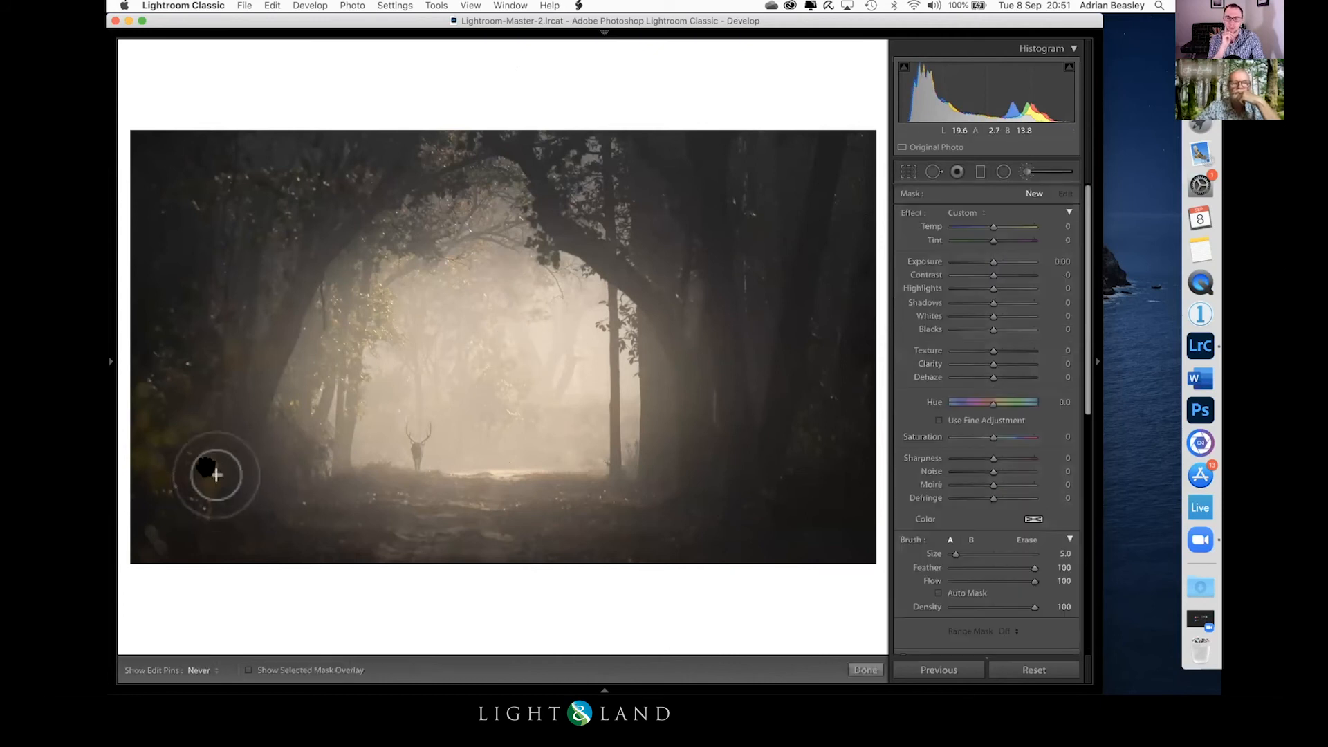
key(h)
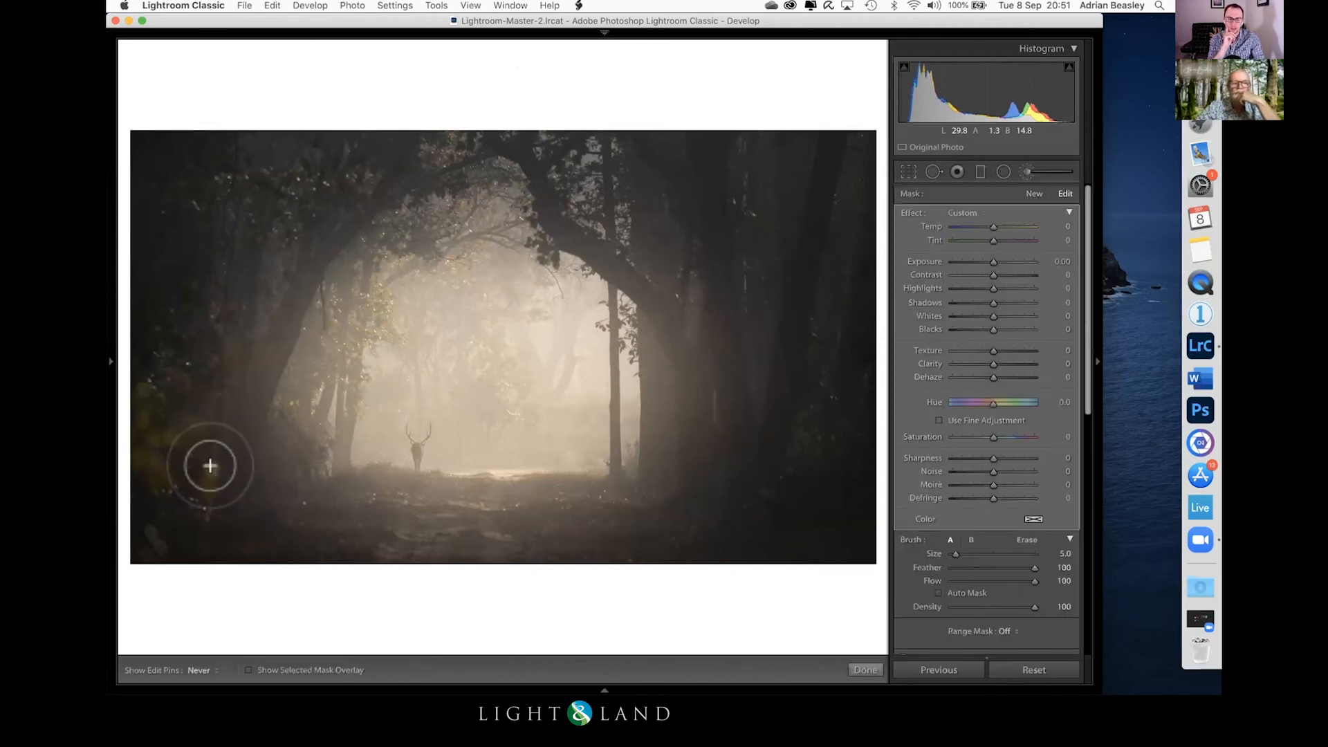
key(h)
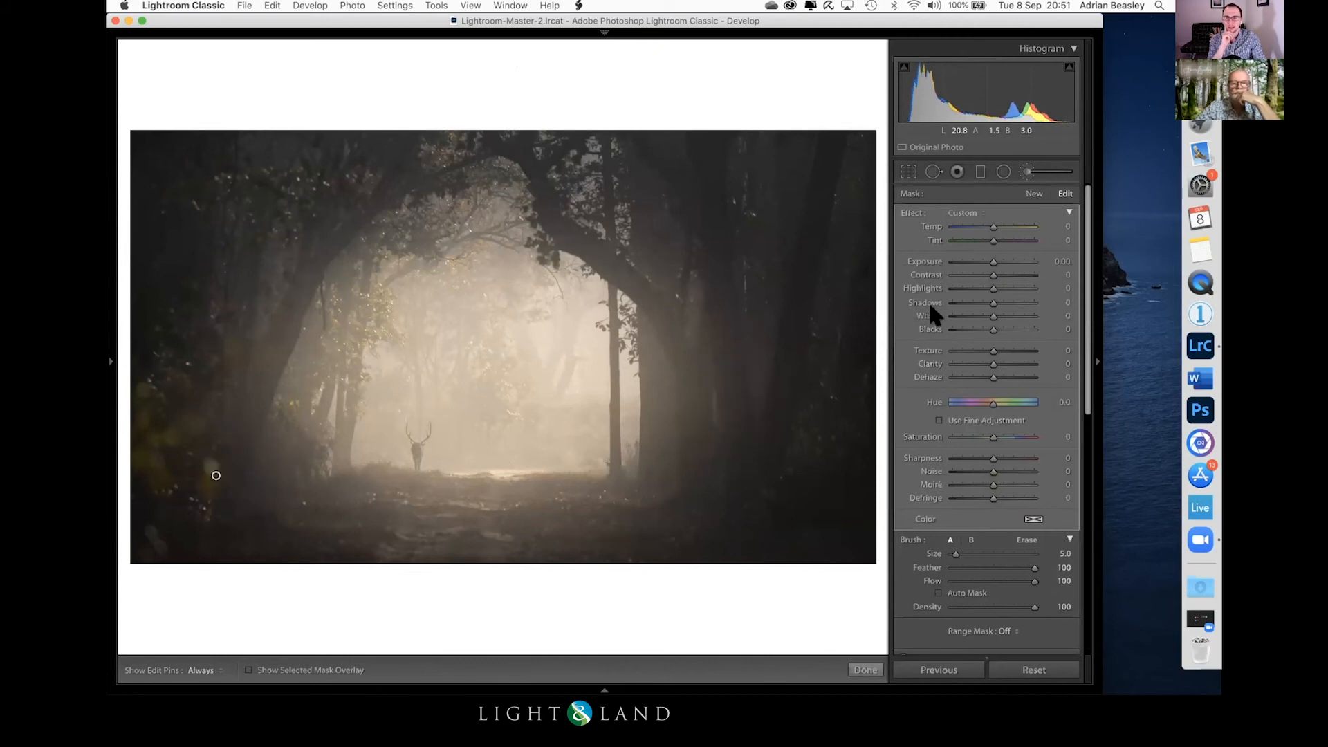
mouse_move(989, 289)
mouse_down()
mouse_move(940, 293)
mouse_move(972, 312)
mouse_move(949, 313)
mouse_up()
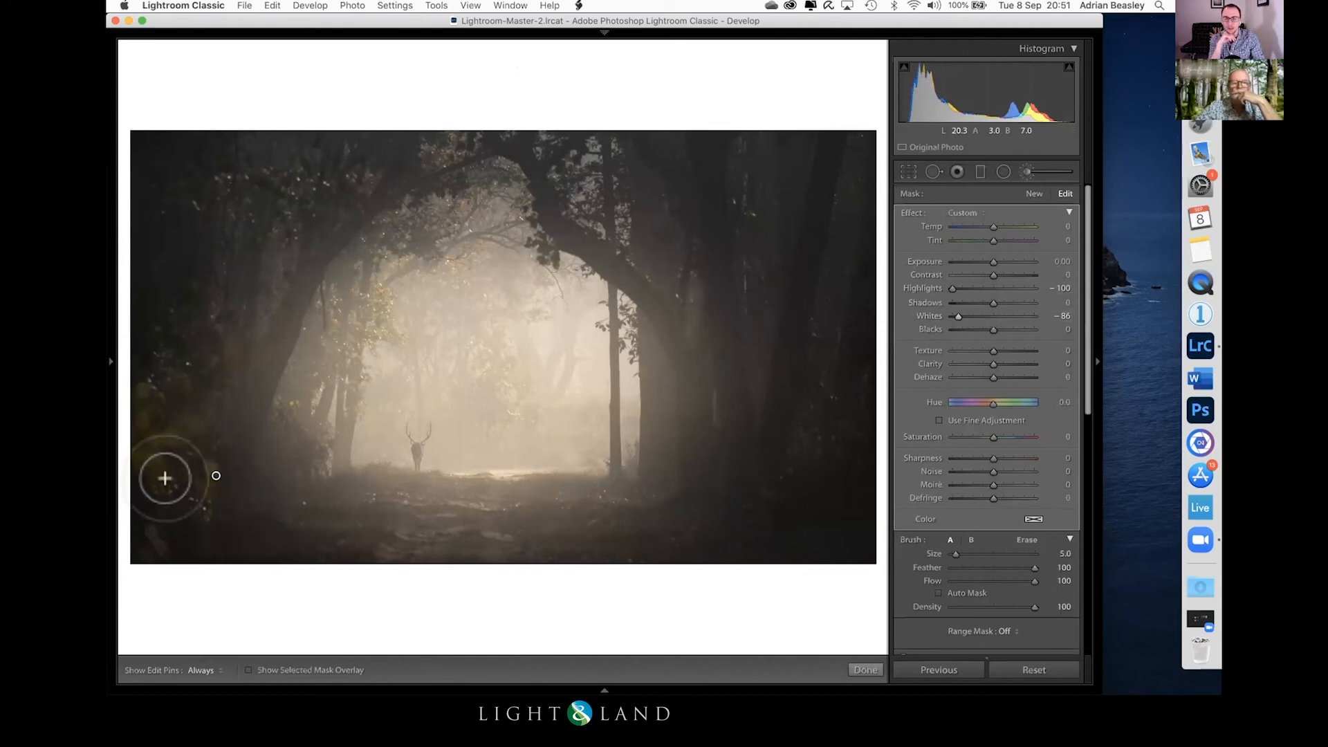
click(865, 670)
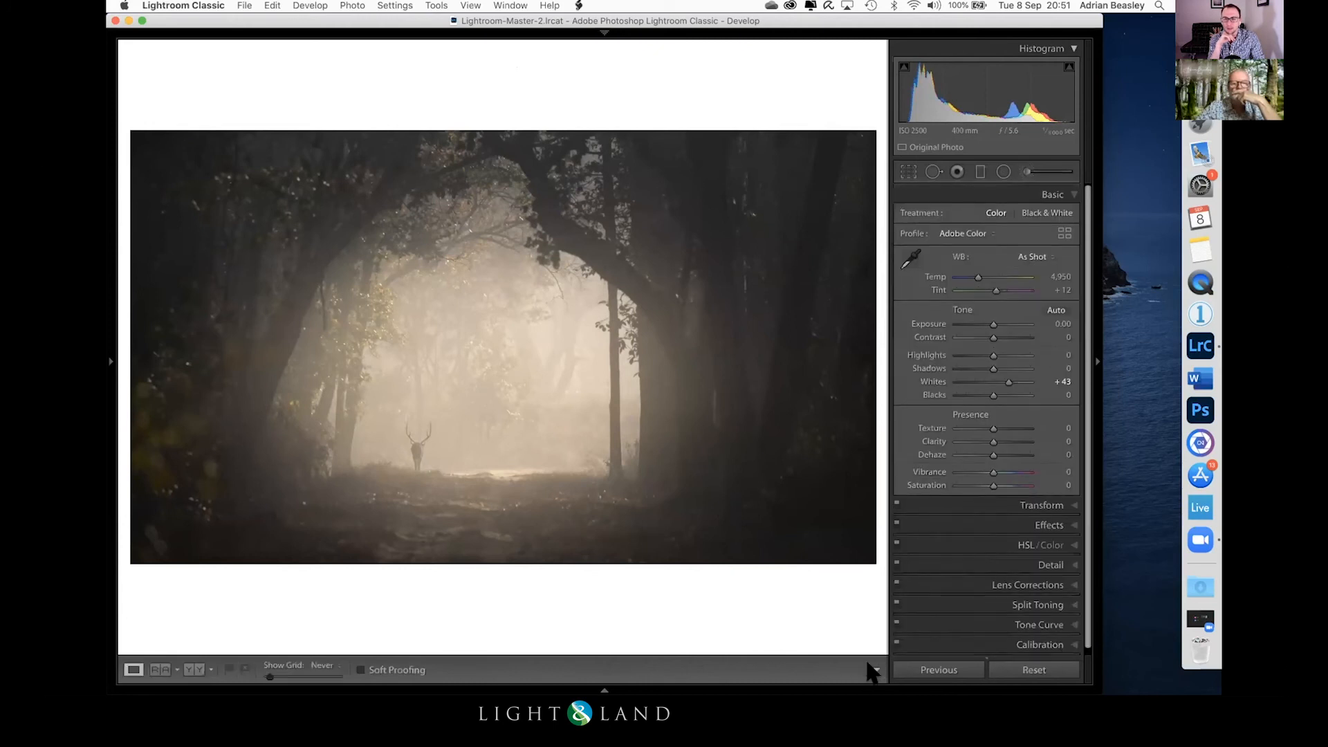
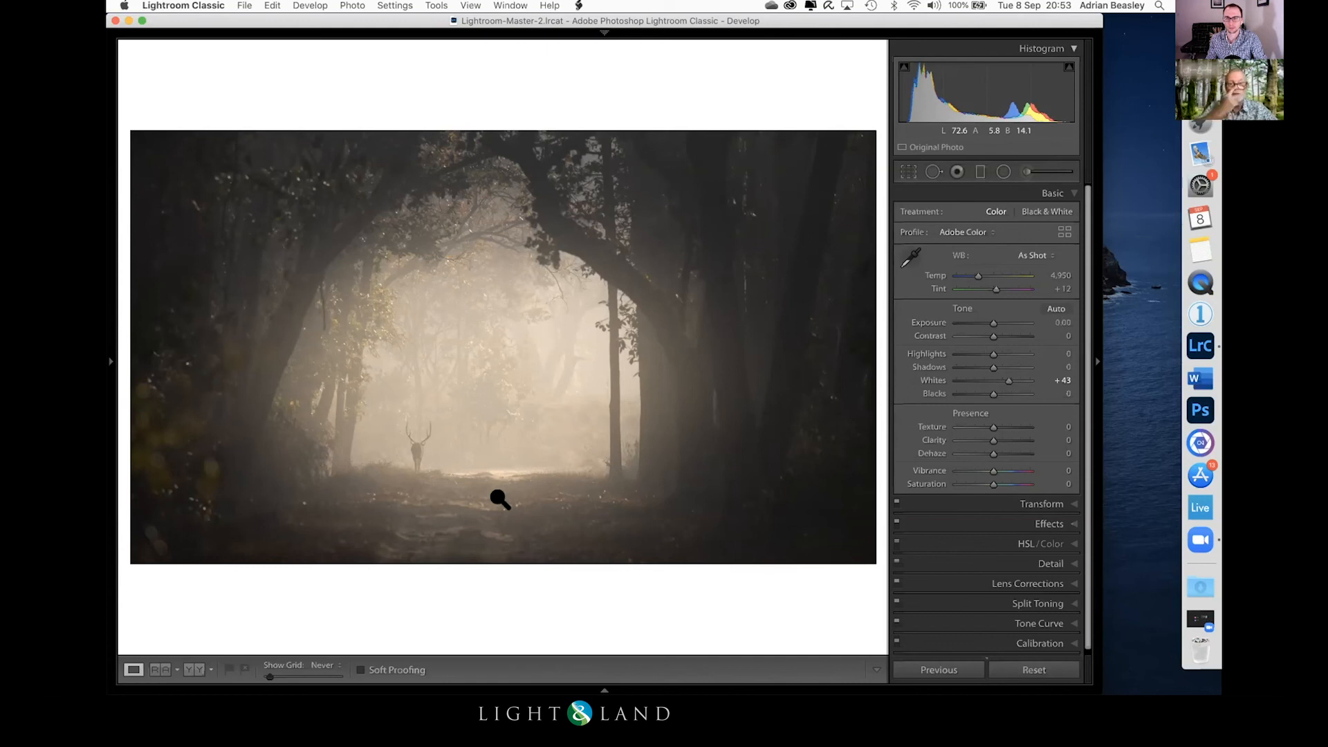
Step: Browse the 1 - Originals collection and open the Venetian canal photo with the gull on the white boat for editing
key(g)
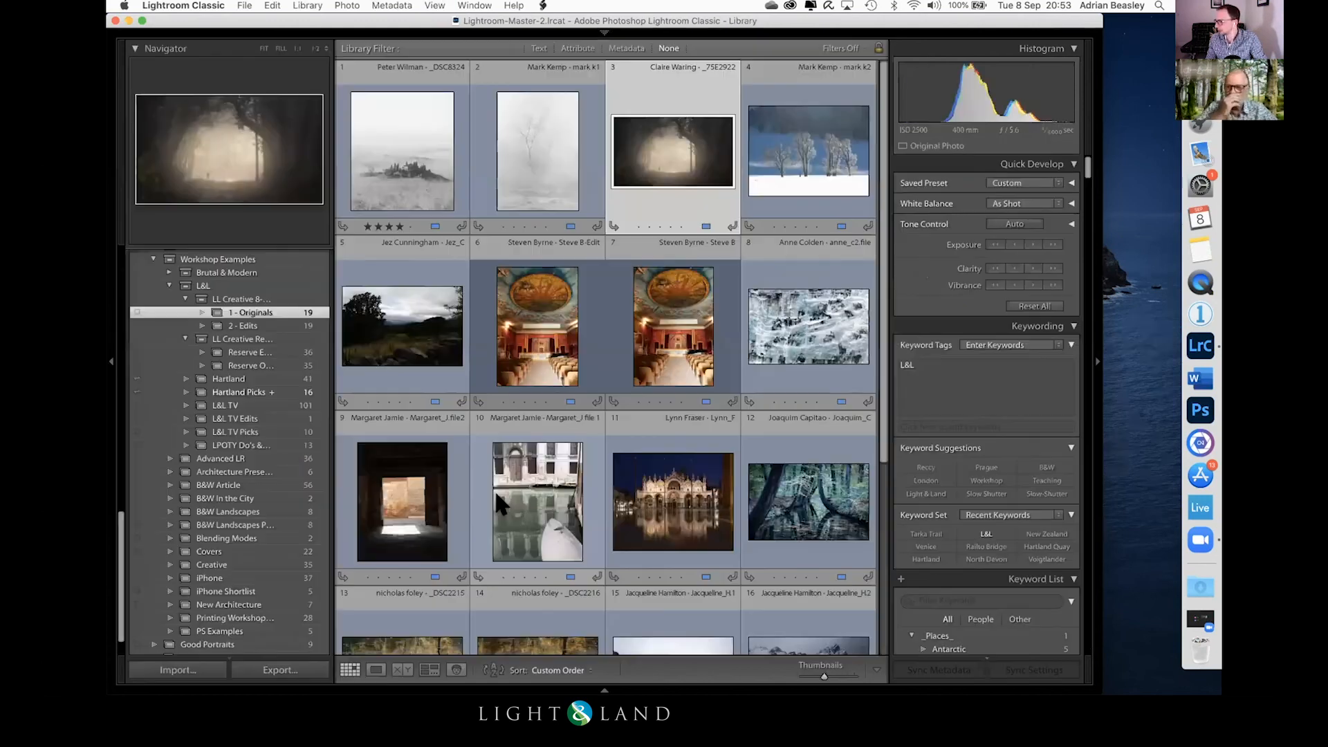
scroll(654, 462, down, 5)
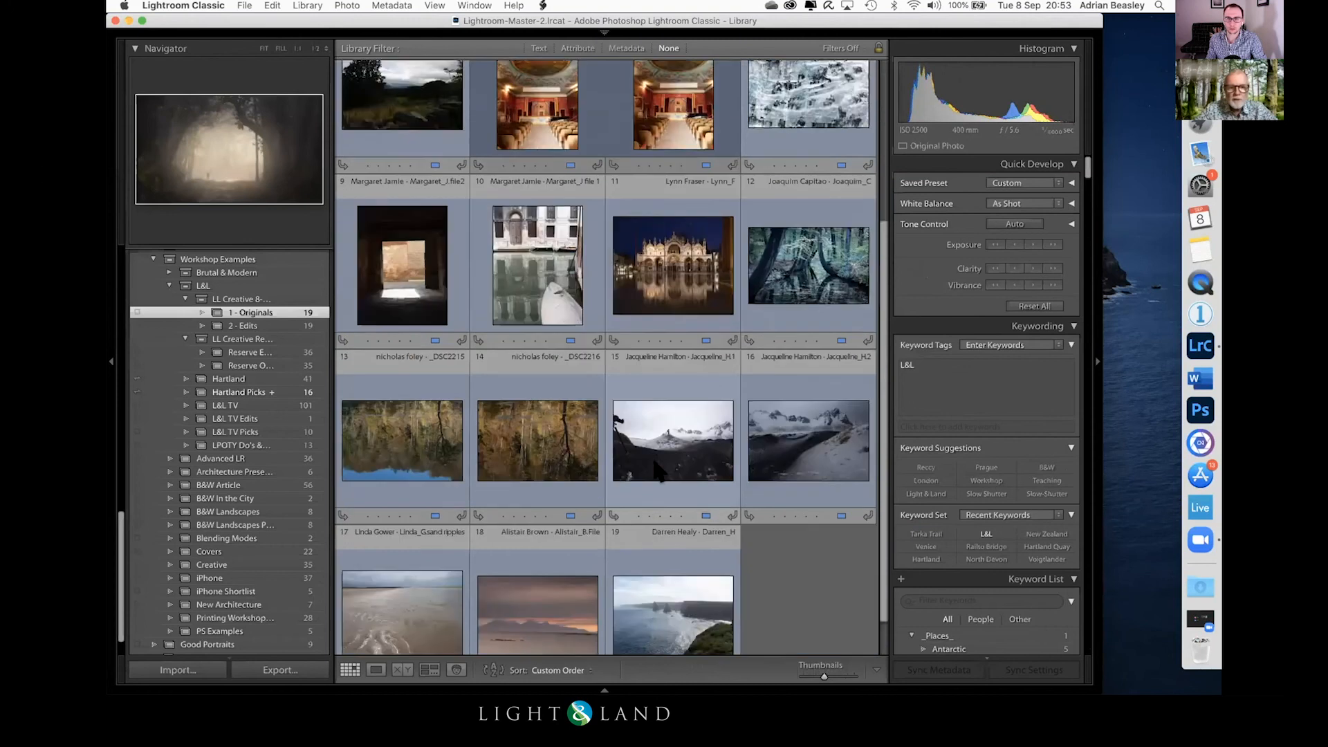
scroll(655, 462, up, 3)
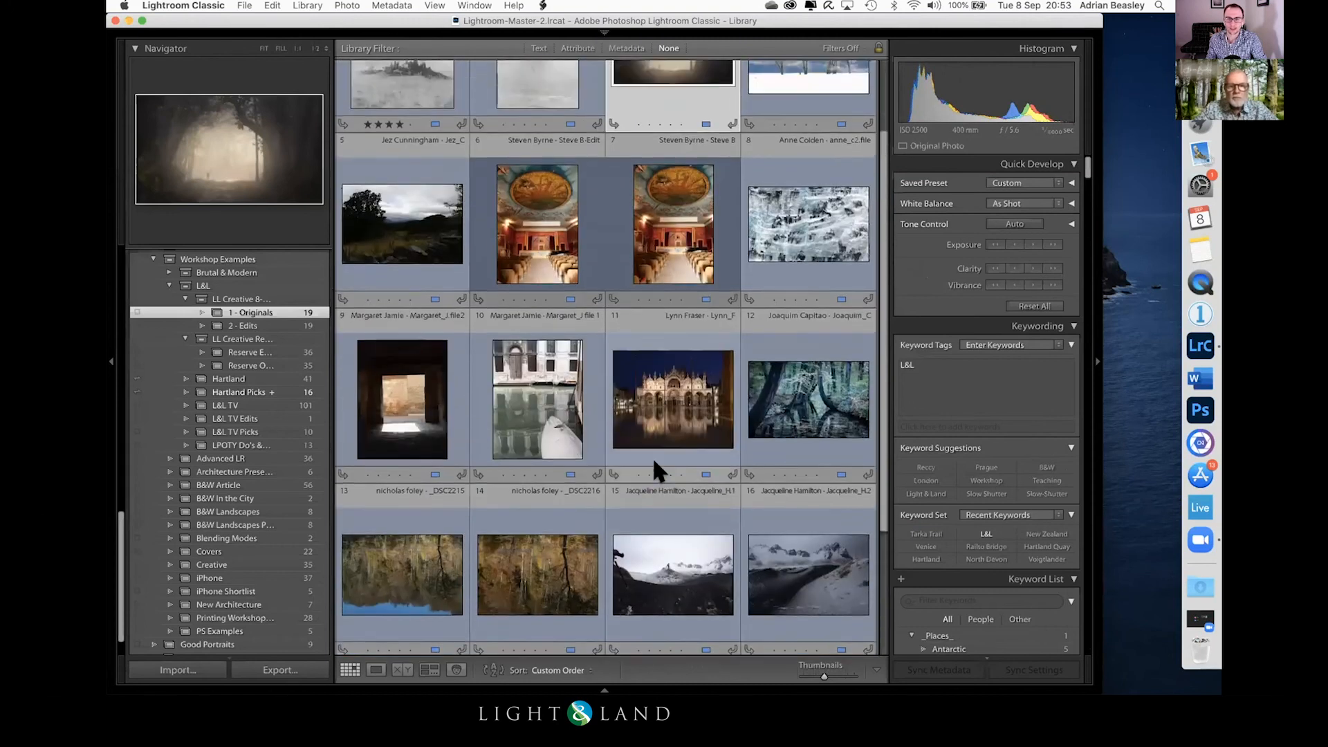
scroll(657, 472, up, 2)
scroll(657, 472, down, 5)
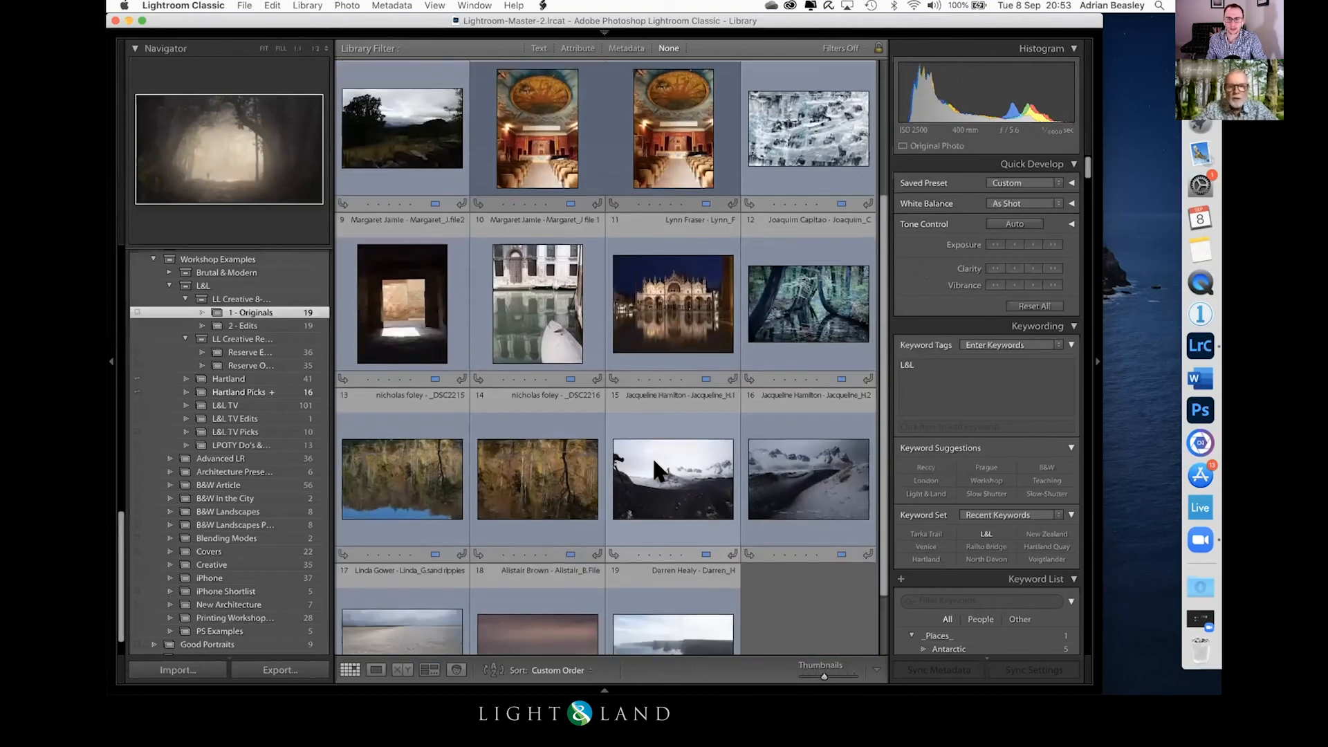
scroll(654, 462, down, 3)
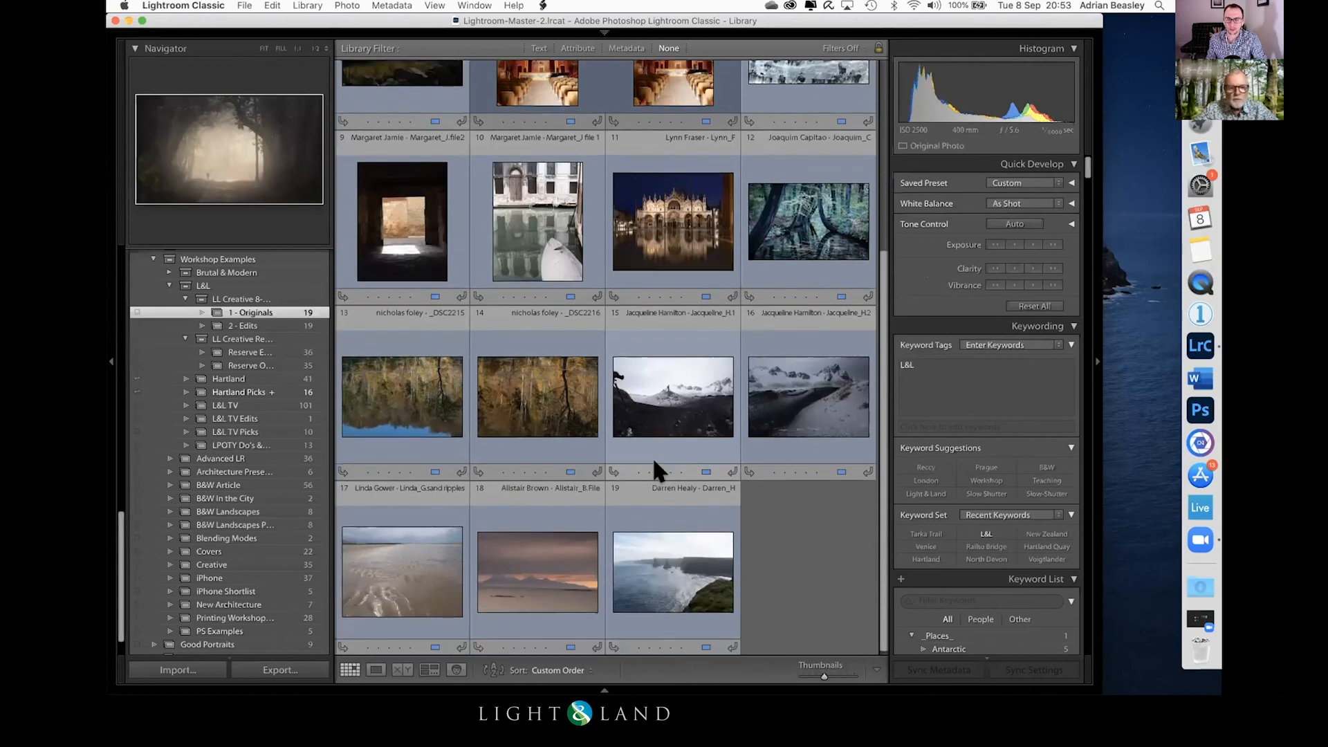
scroll(653, 471, up, 10)
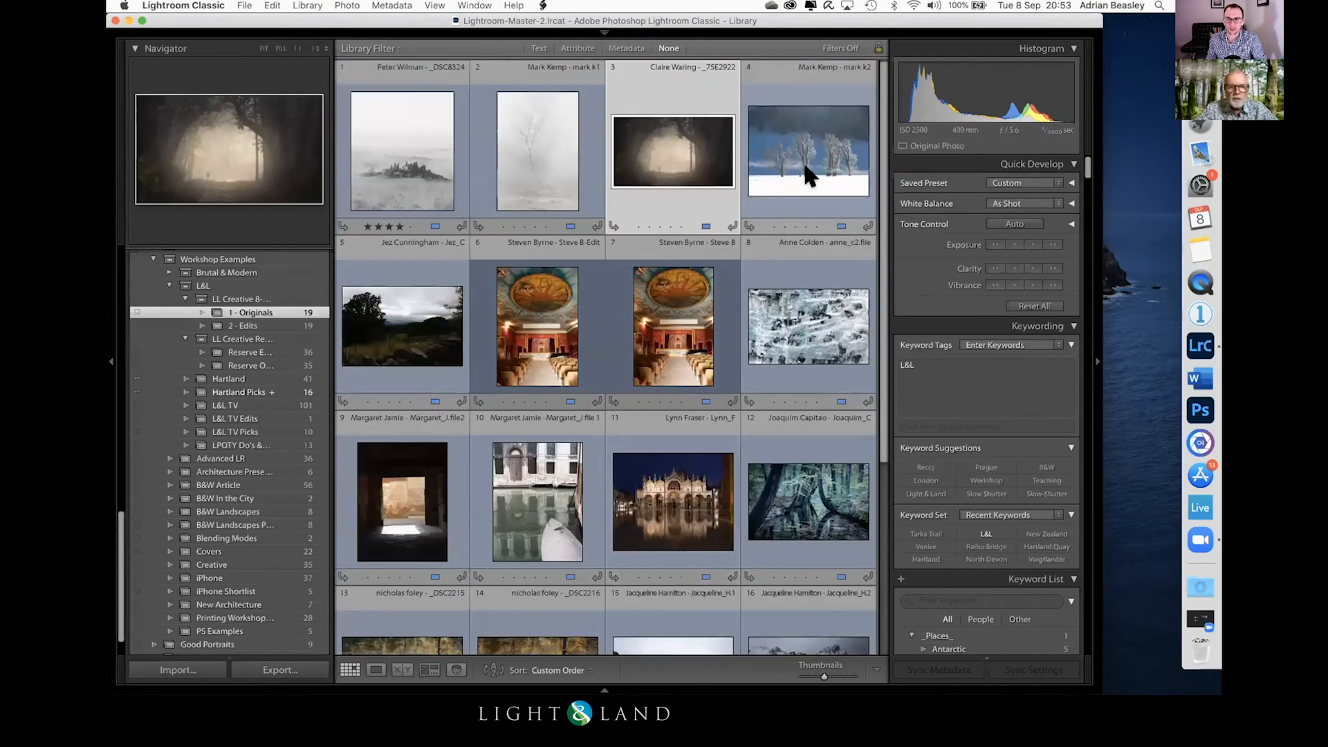
click(528, 489)
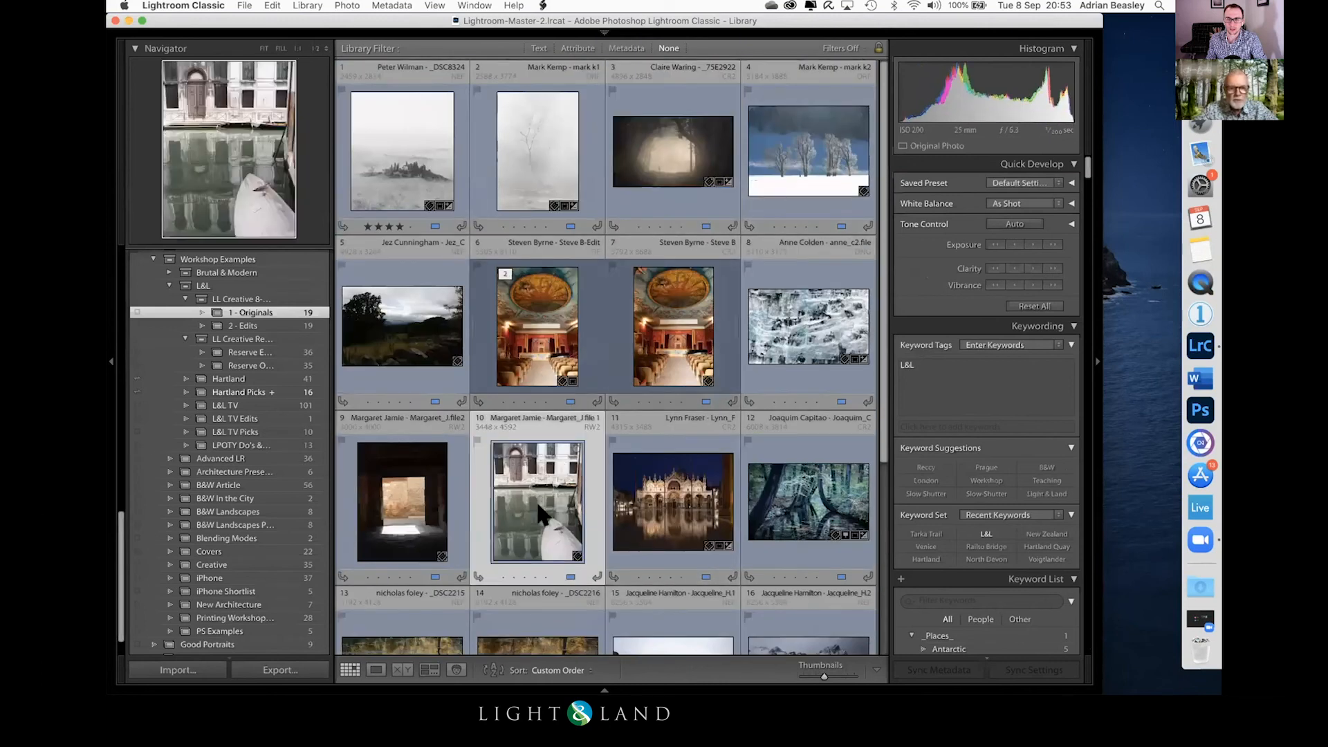
key(Left)
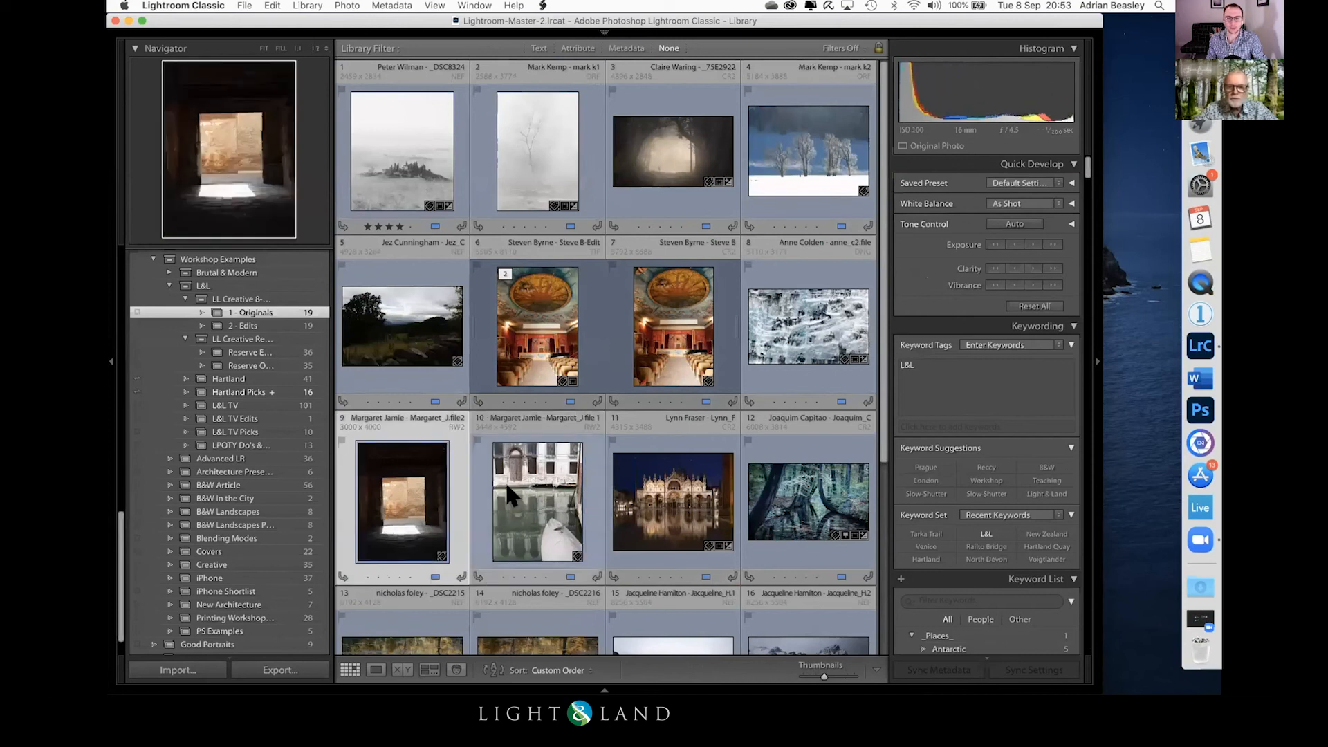
click(507, 486)
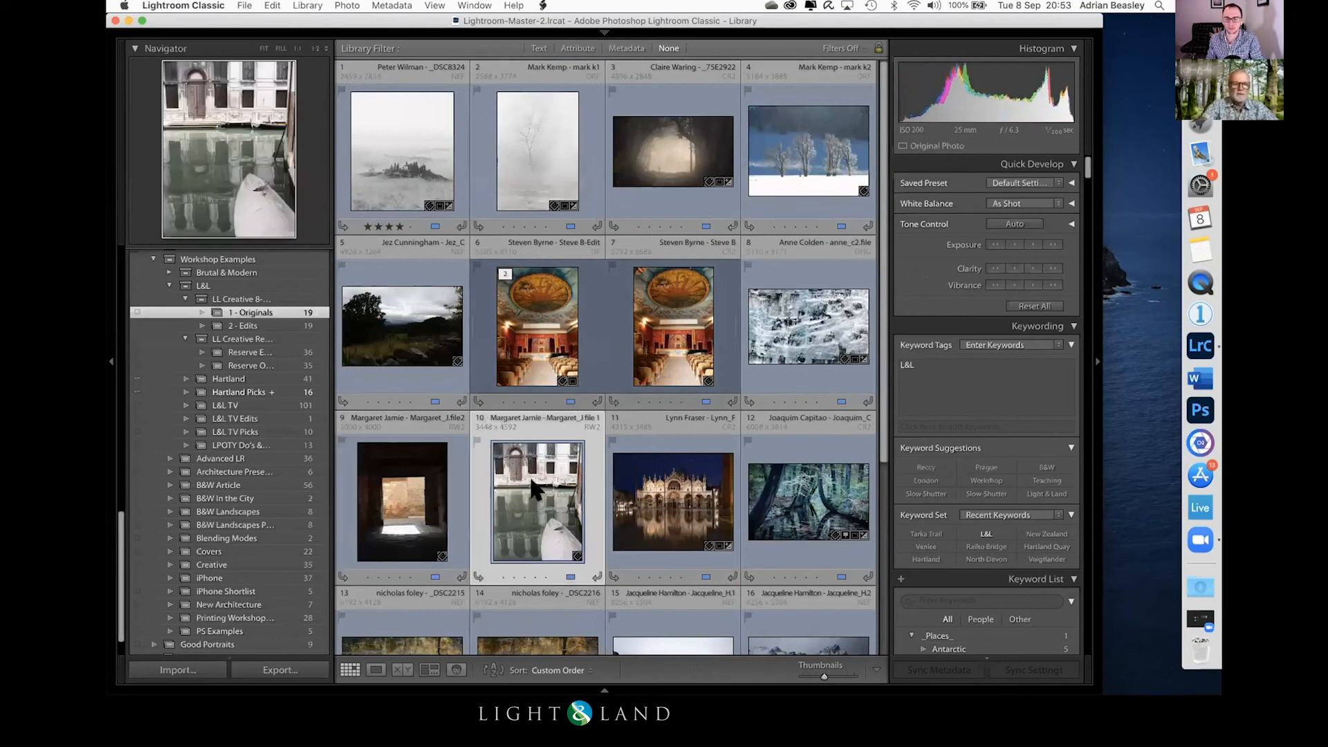
key(d)
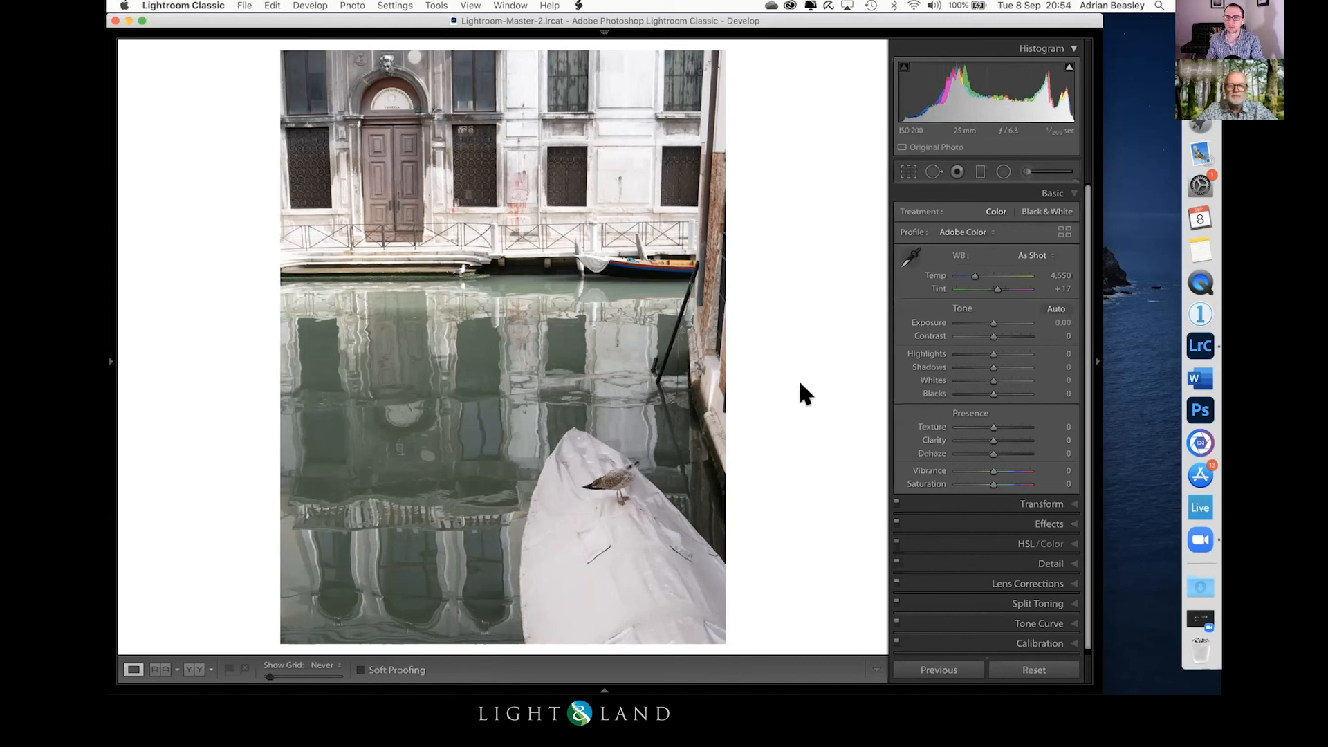
Step: Try cropping the canal photo to the building and its nearest reflections, excluding the white boat, and restore the full frame
click(909, 172)
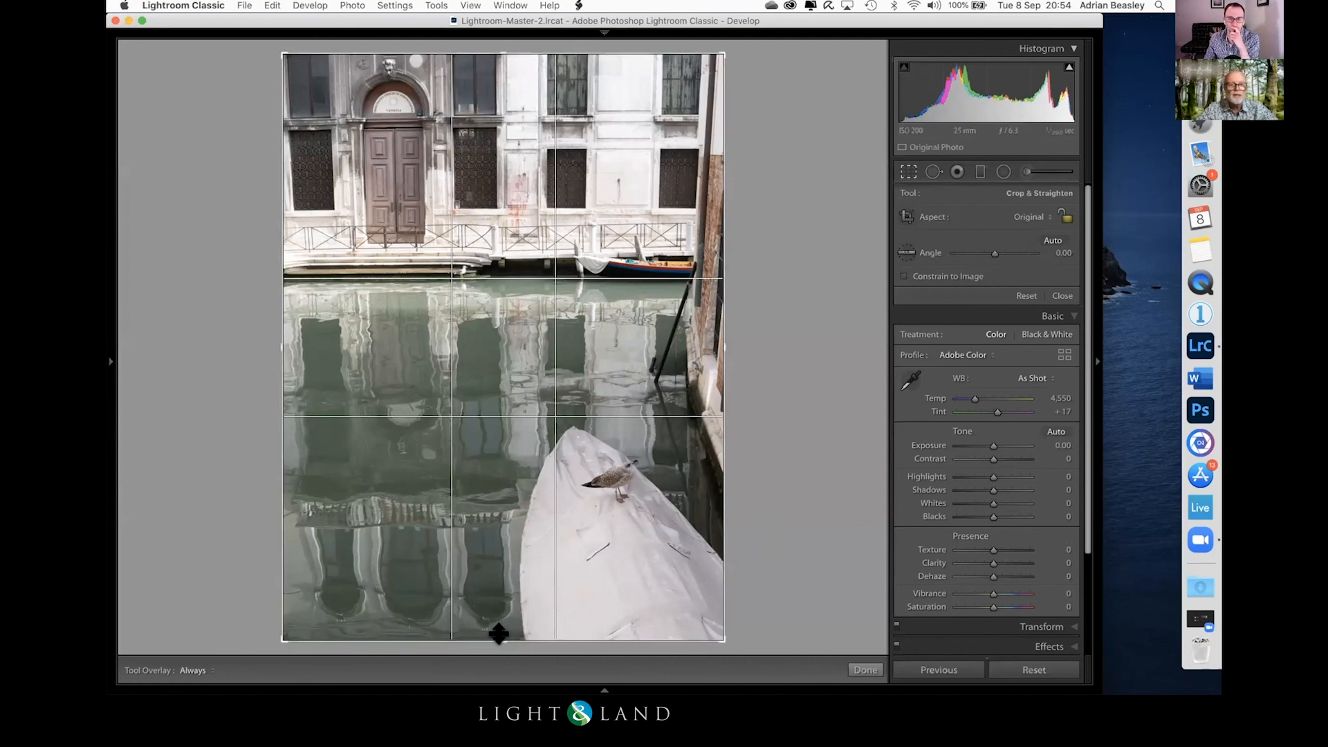
drag(497, 634, 496, 522)
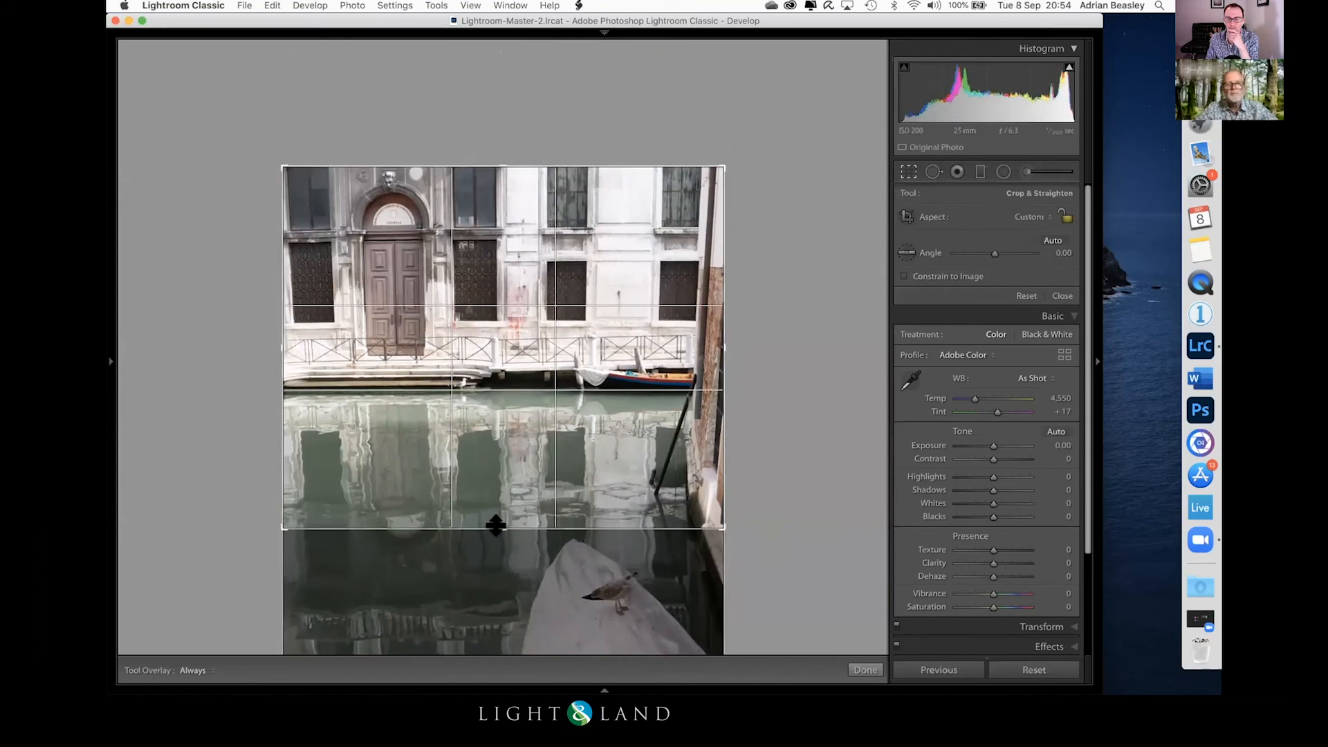
drag(496, 526, 495, 530)
drag(713, 344, 767, 323)
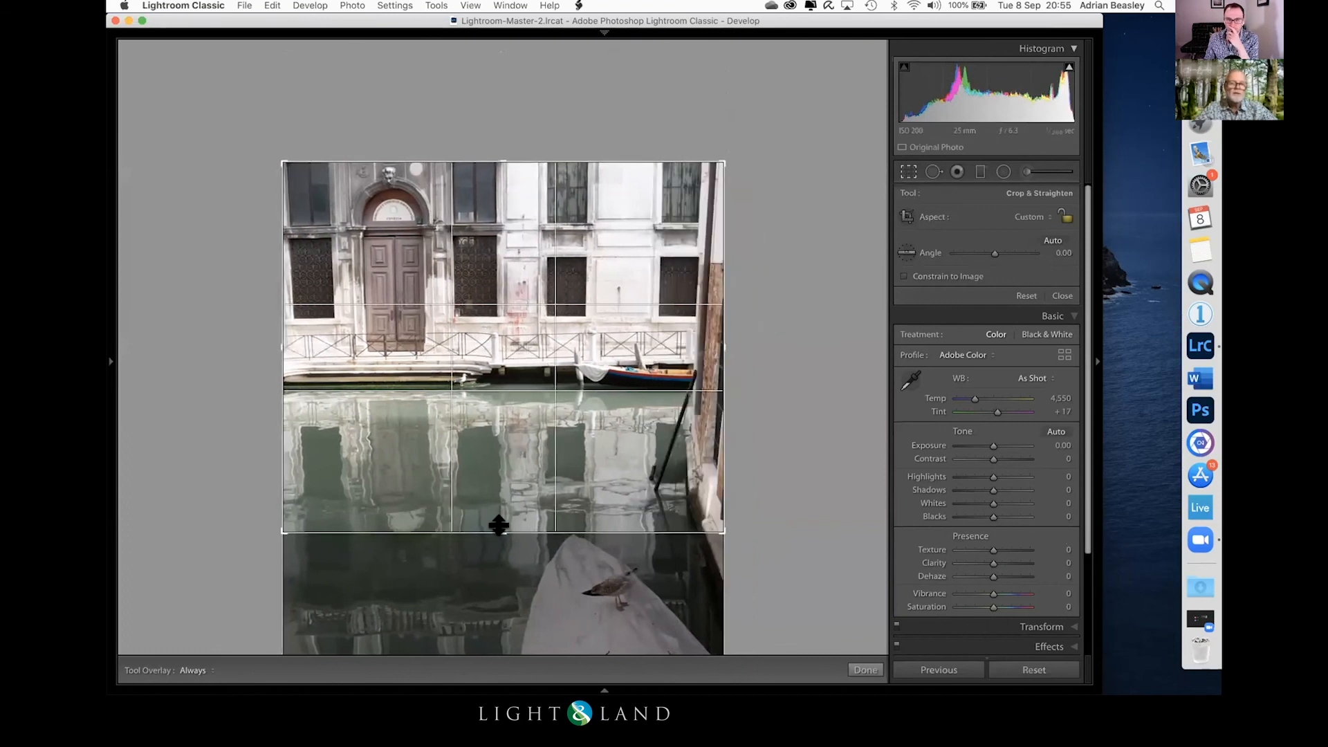
drag(499, 526, 499, 654)
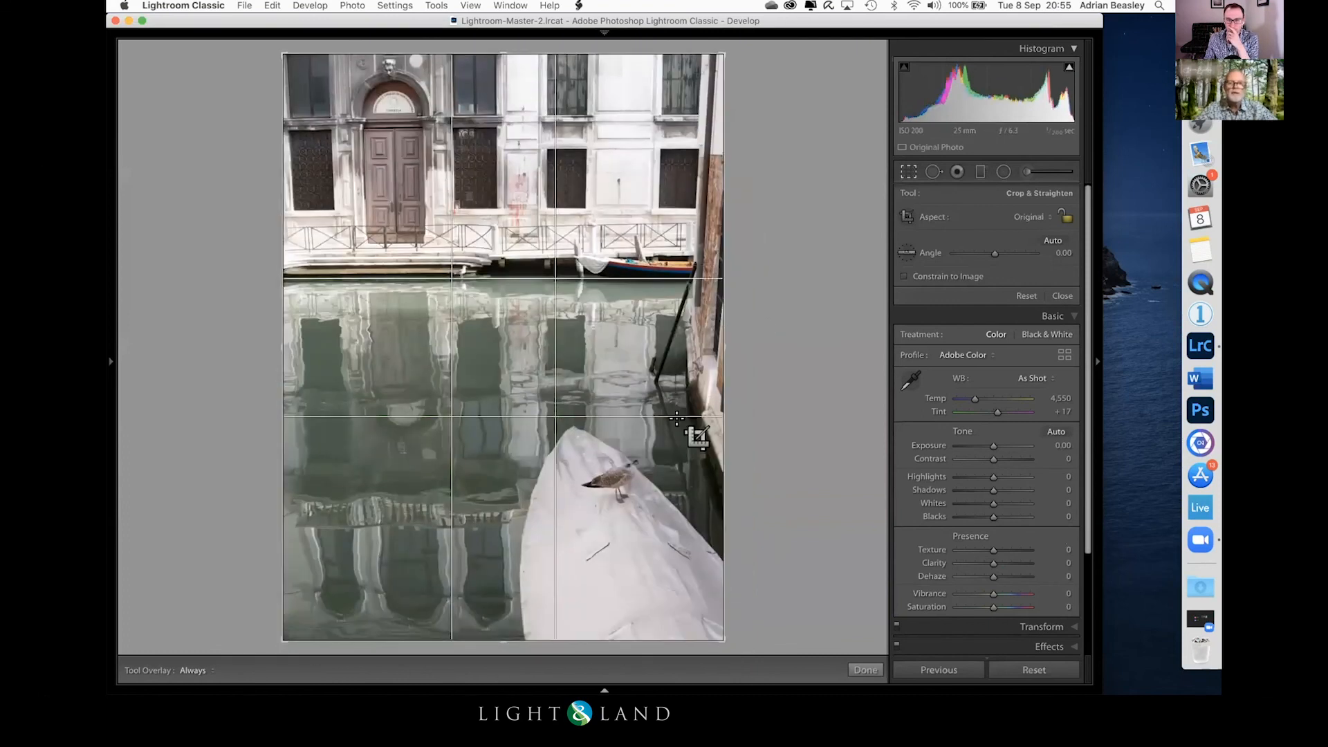
Step: Crop the canal photo to only the building's reflection beside the white boat and rotate the result 180 degrees
drag(709, 342, 612, 338)
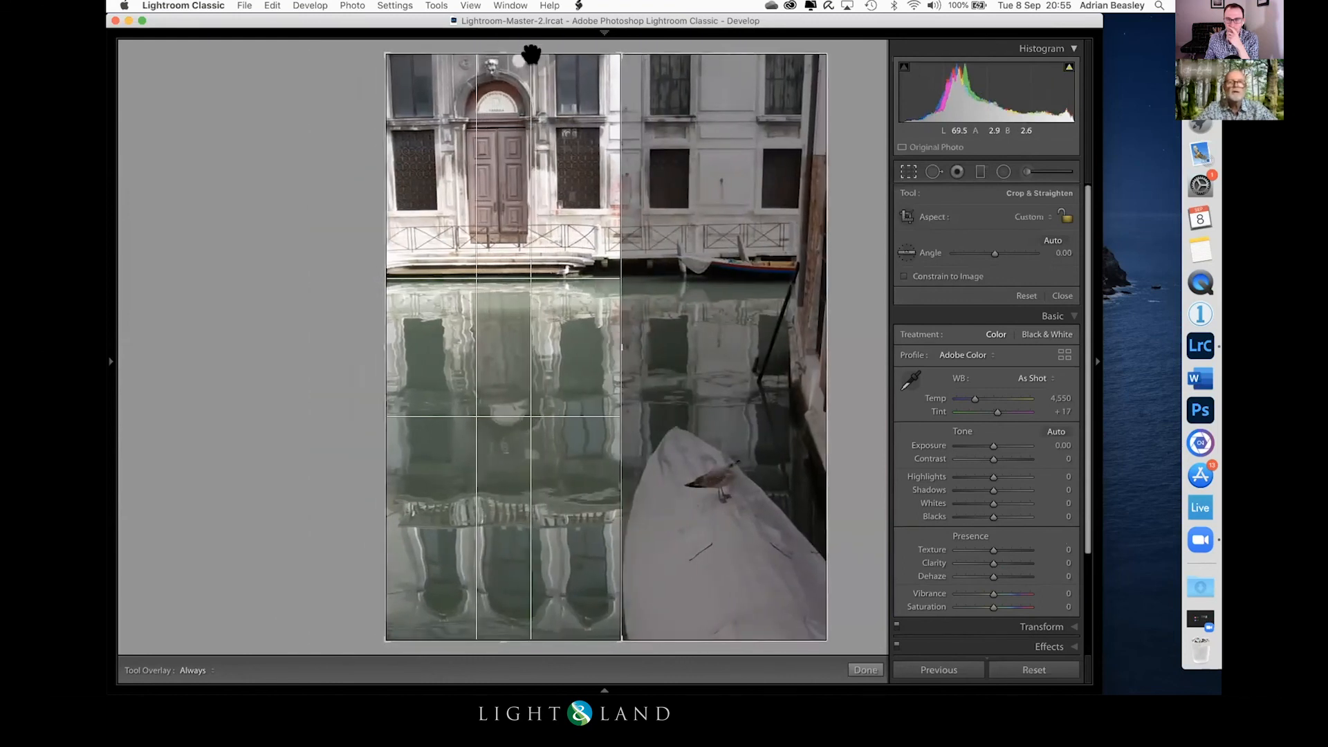
drag(495, 51, 497, 163)
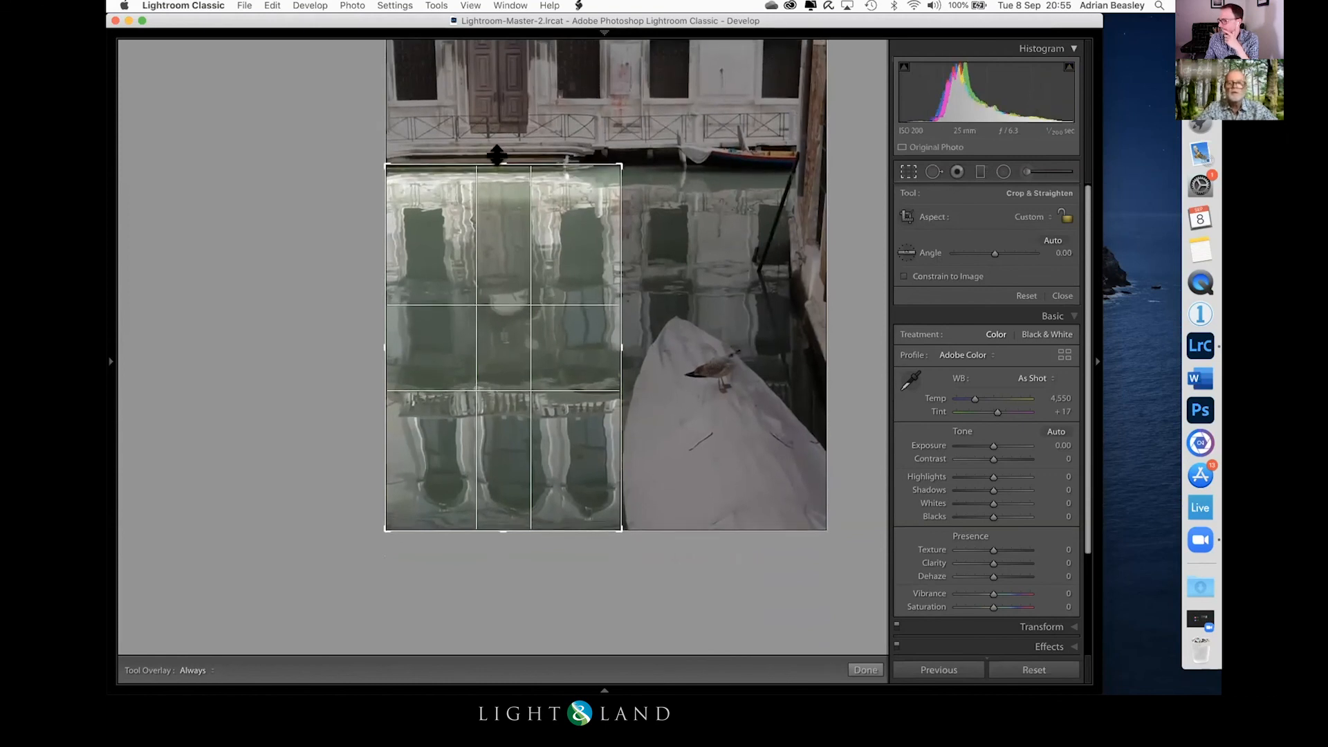
key(Return)
key(super+])
key(super+])
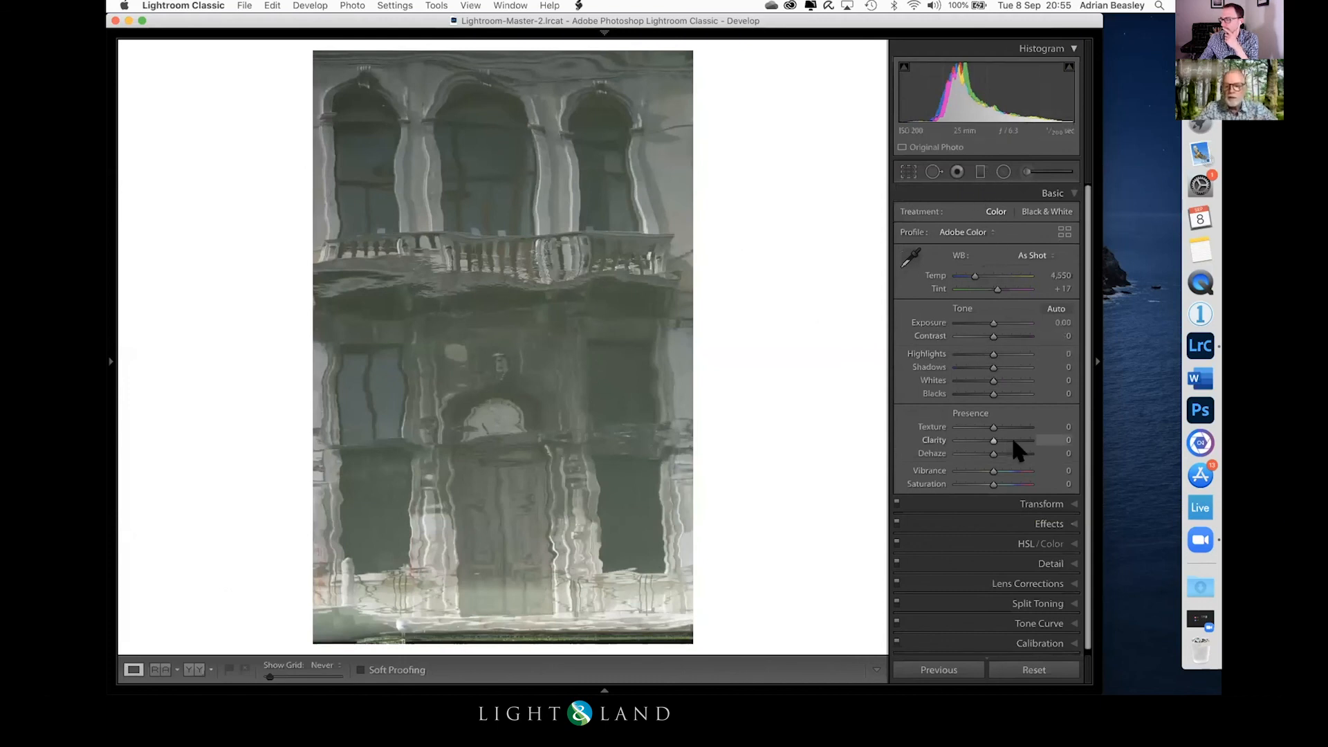
Step: Straighten the reflection with Guided Upright, drawing horizontal guides across the arch tops and the ledge above the doorway, and set Scale to 87
click(1041, 503)
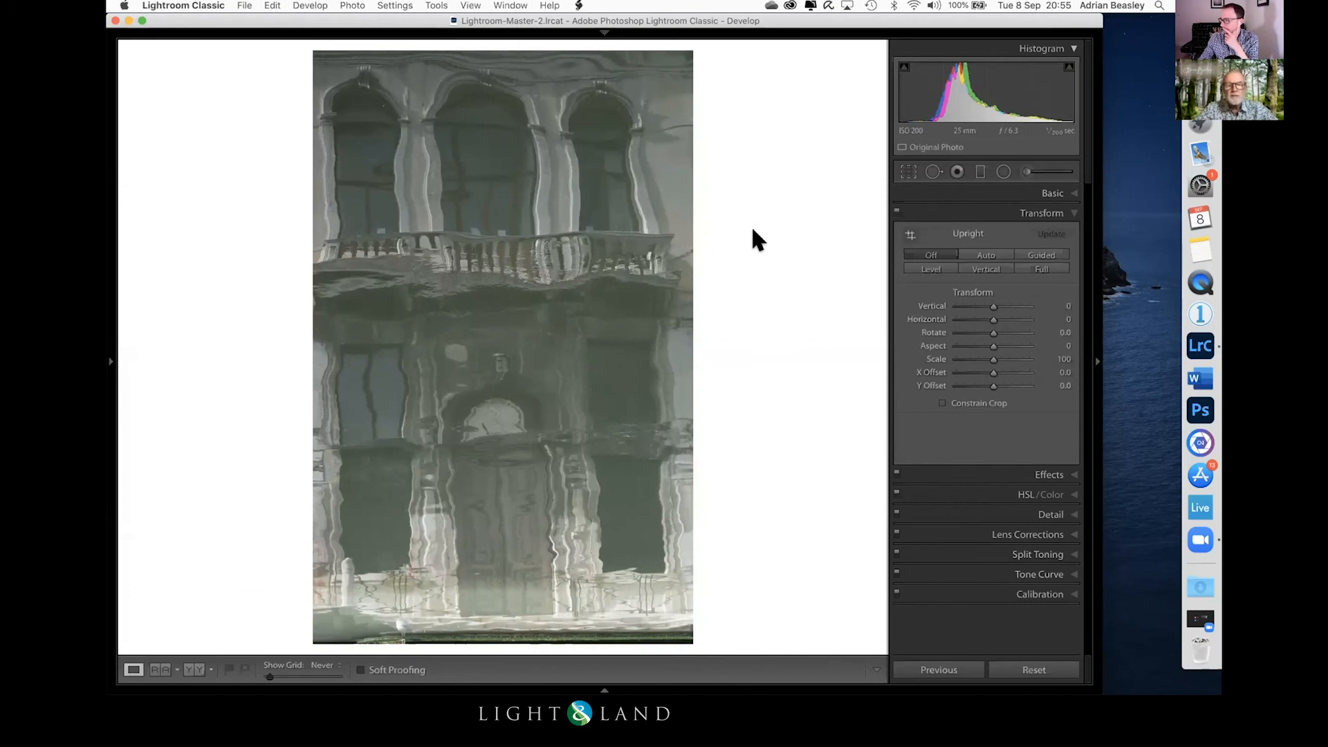
click(1039, 255)
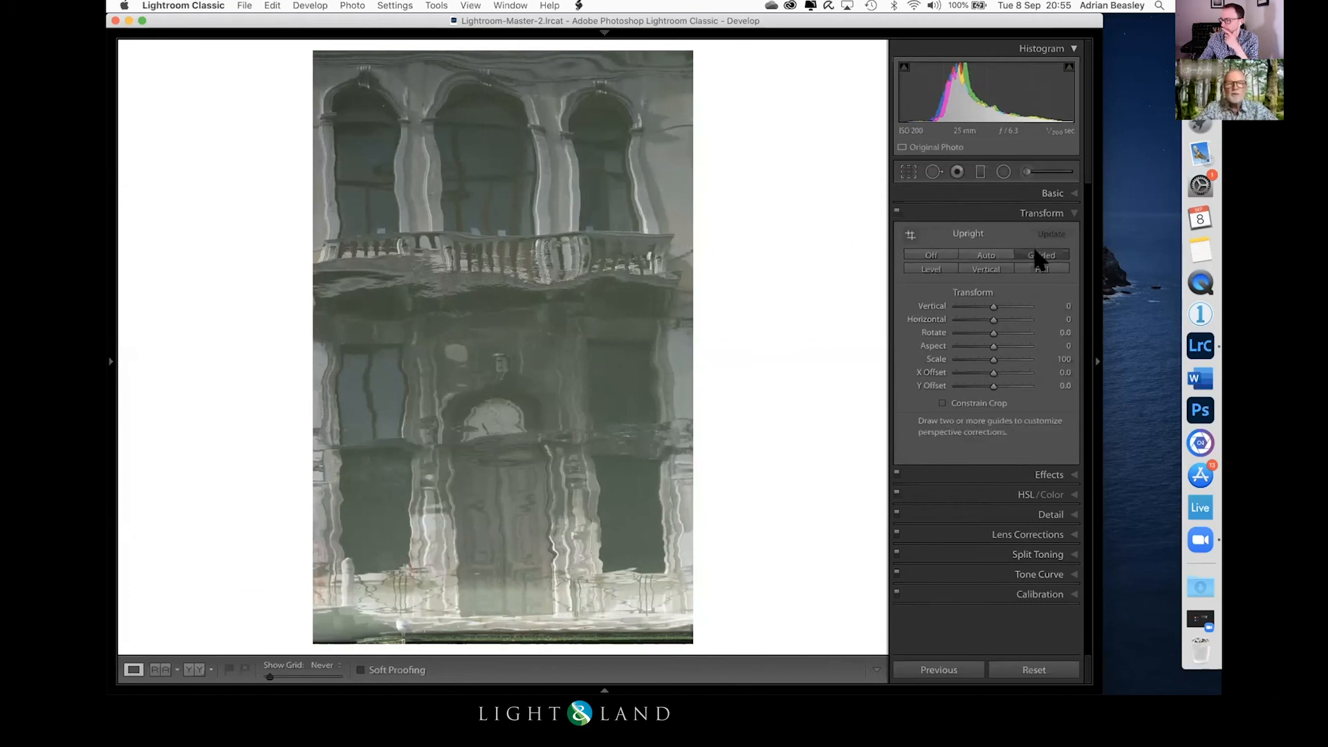
drag(334, 79, 666, 79)
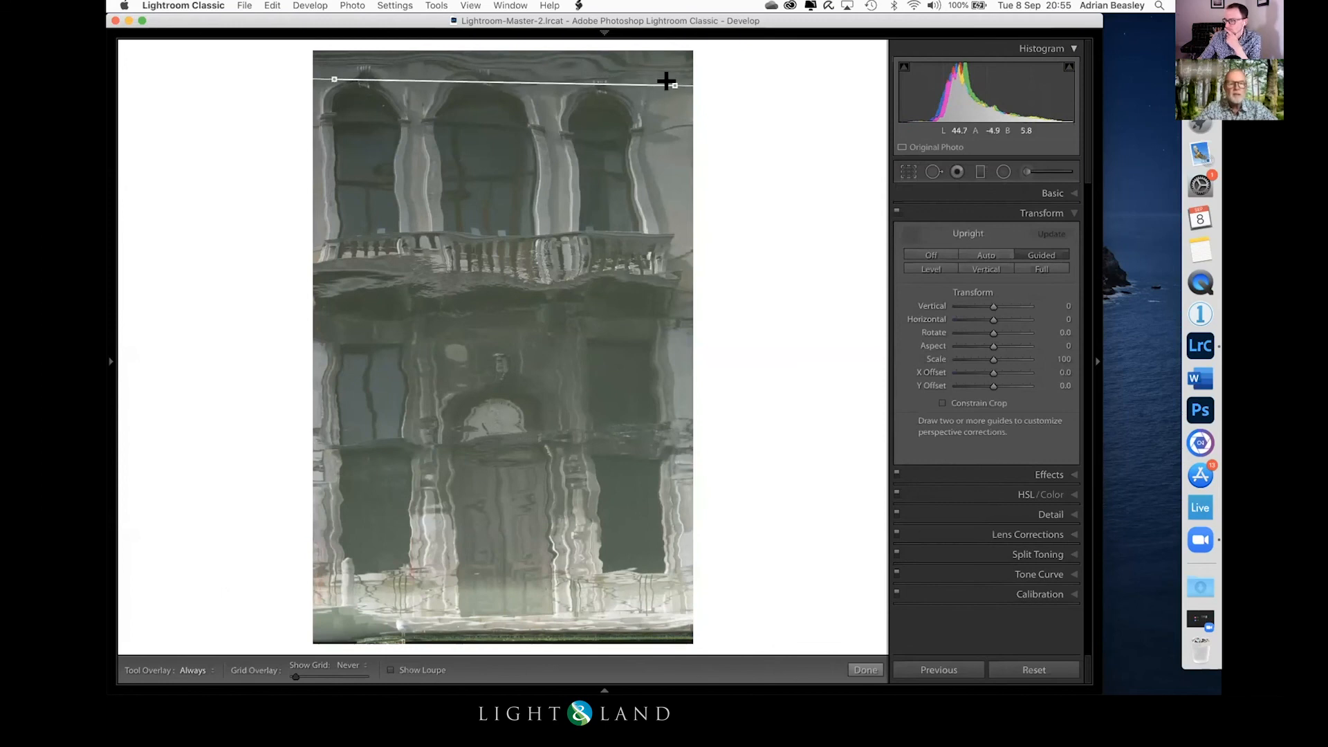
drag(332, 446, 703, 438)
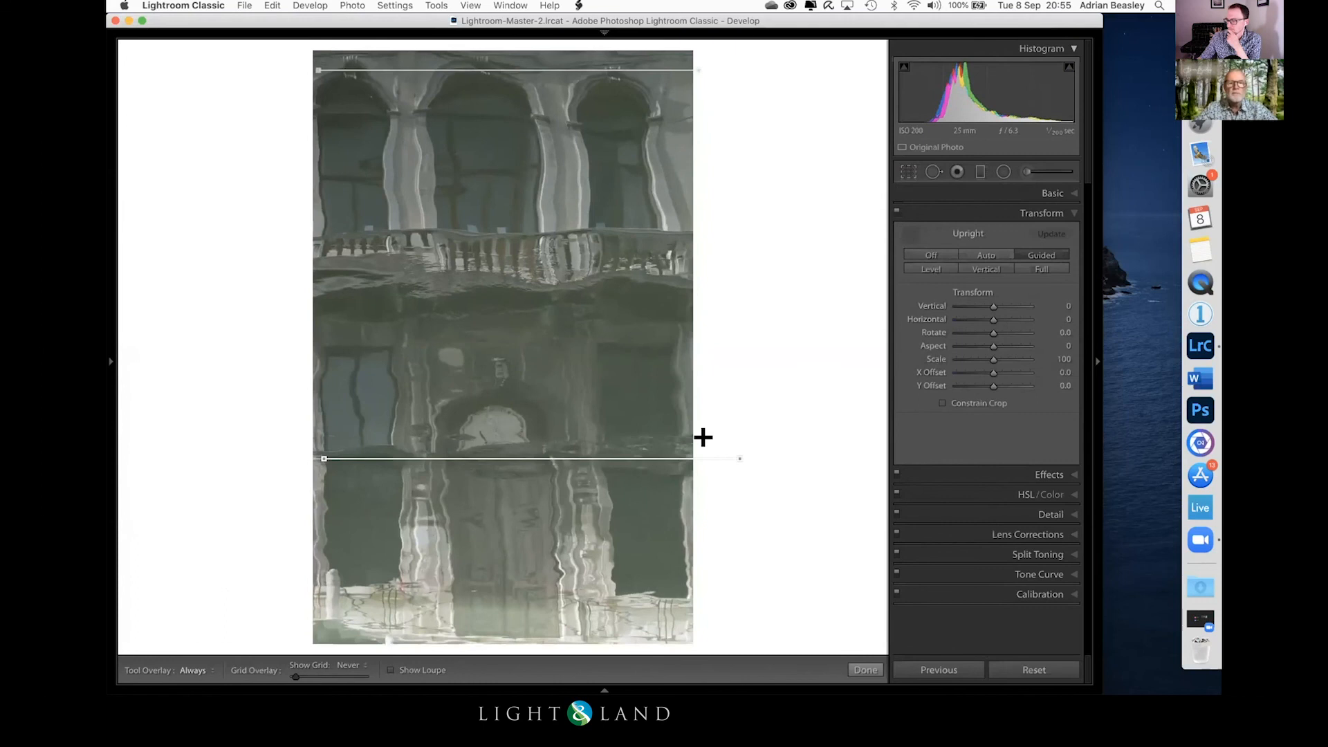
click(986, 359)
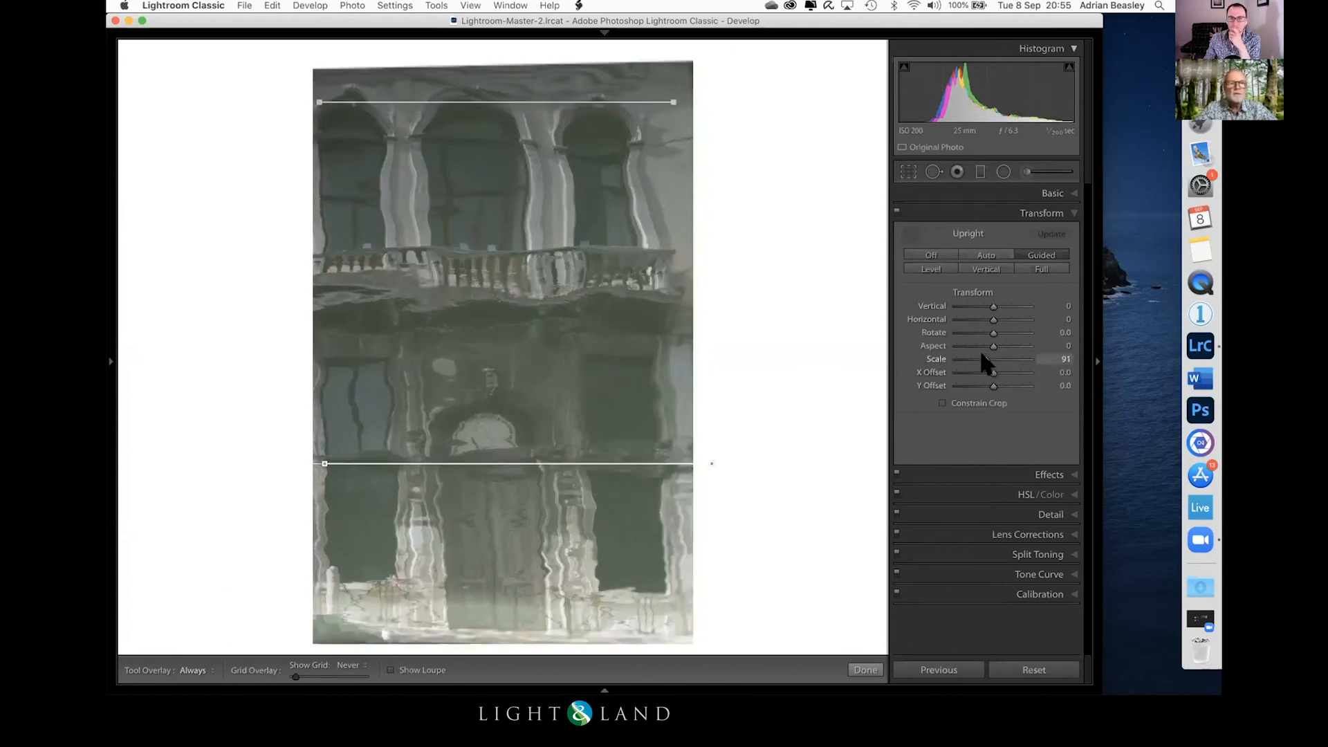
drag(981, 353, 975, 355)
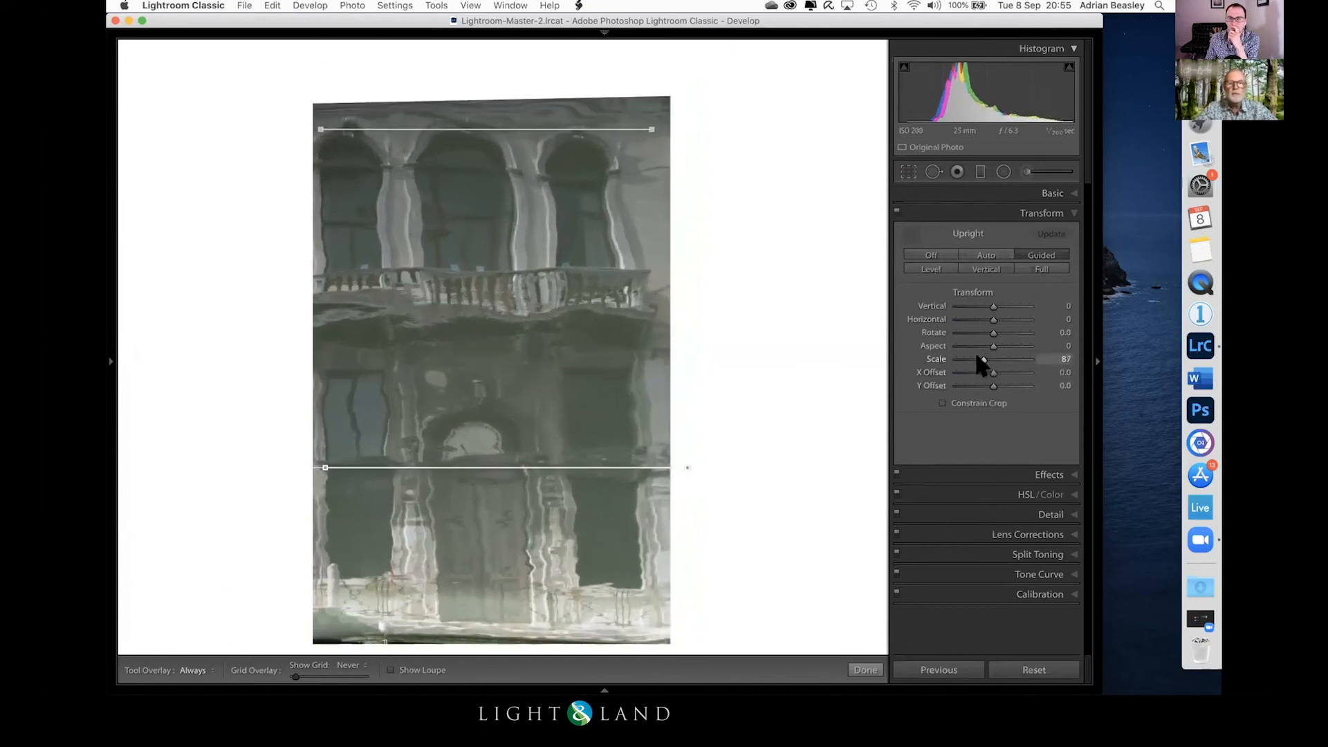
Step: Tighten the crop around the straightened reflection to exclude the blank edges and the dark strip below the building
click(907, 172)
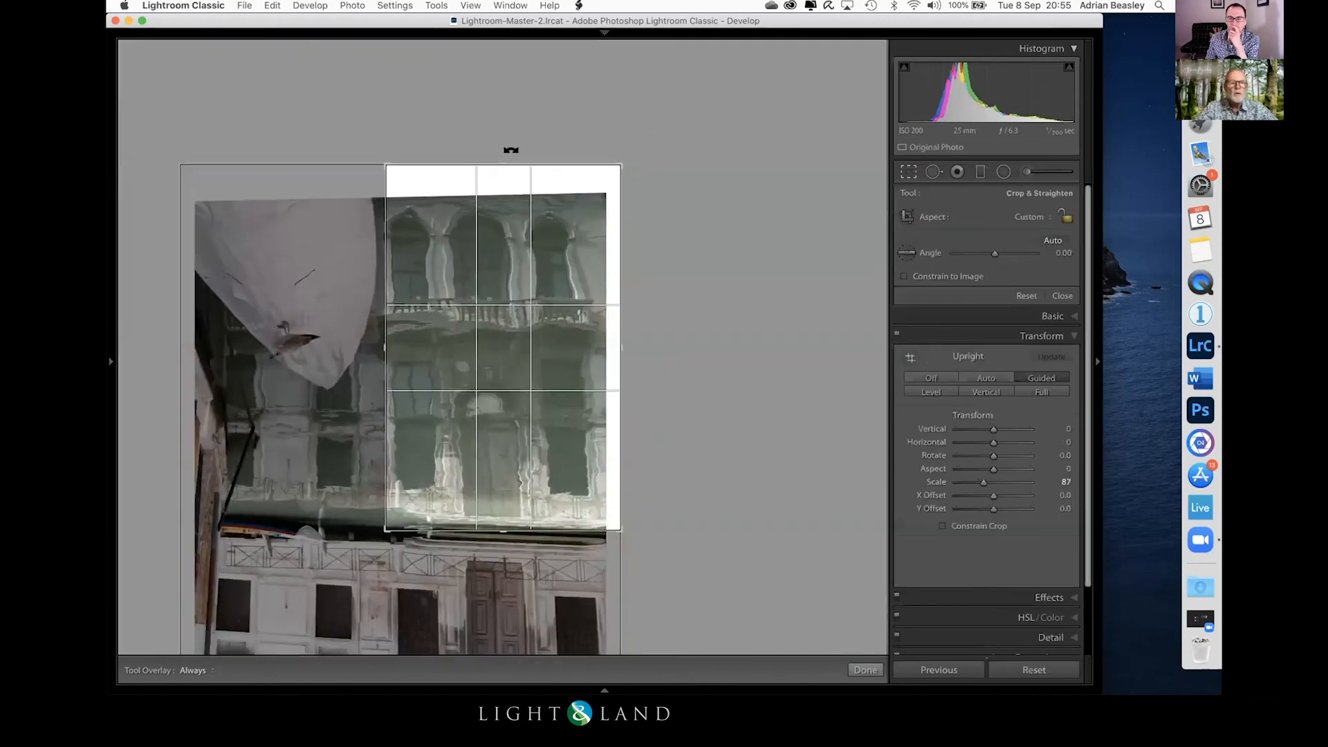
drag(495, 166, 495, 184)
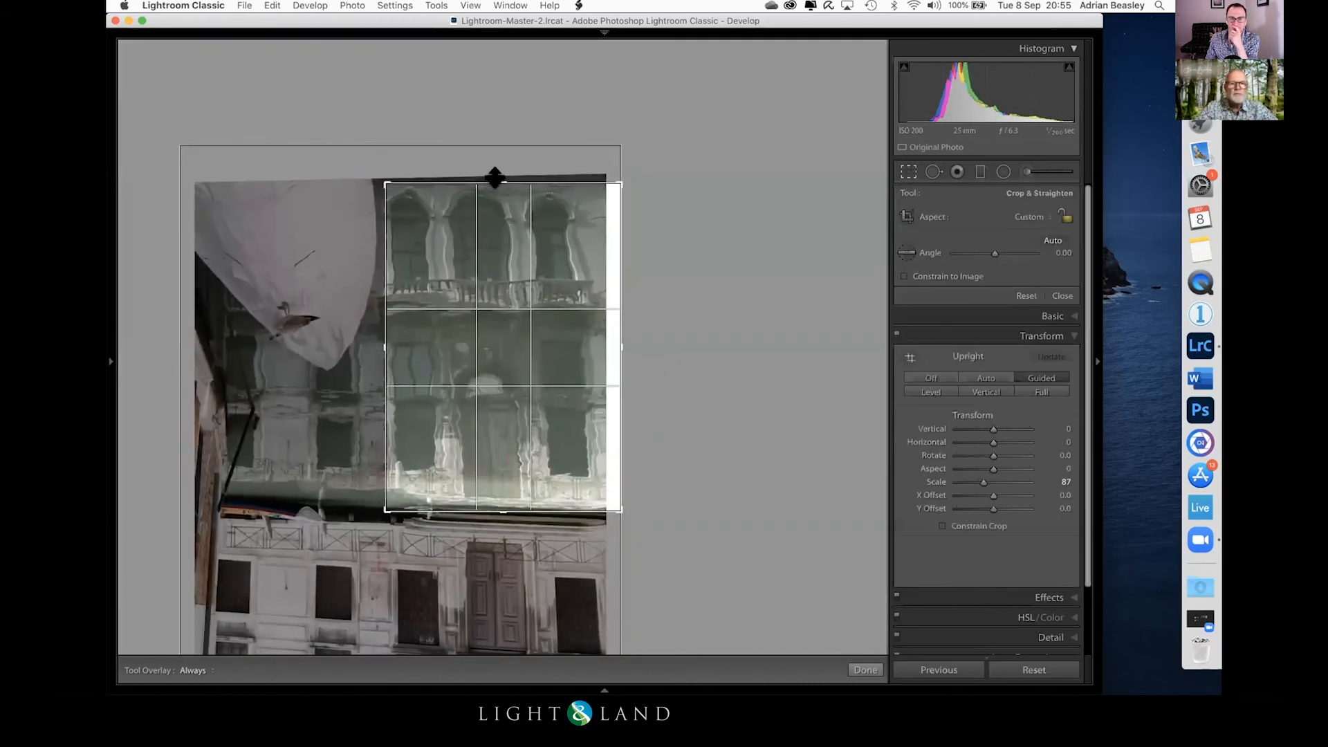
drag(615, 343, 605, 343)
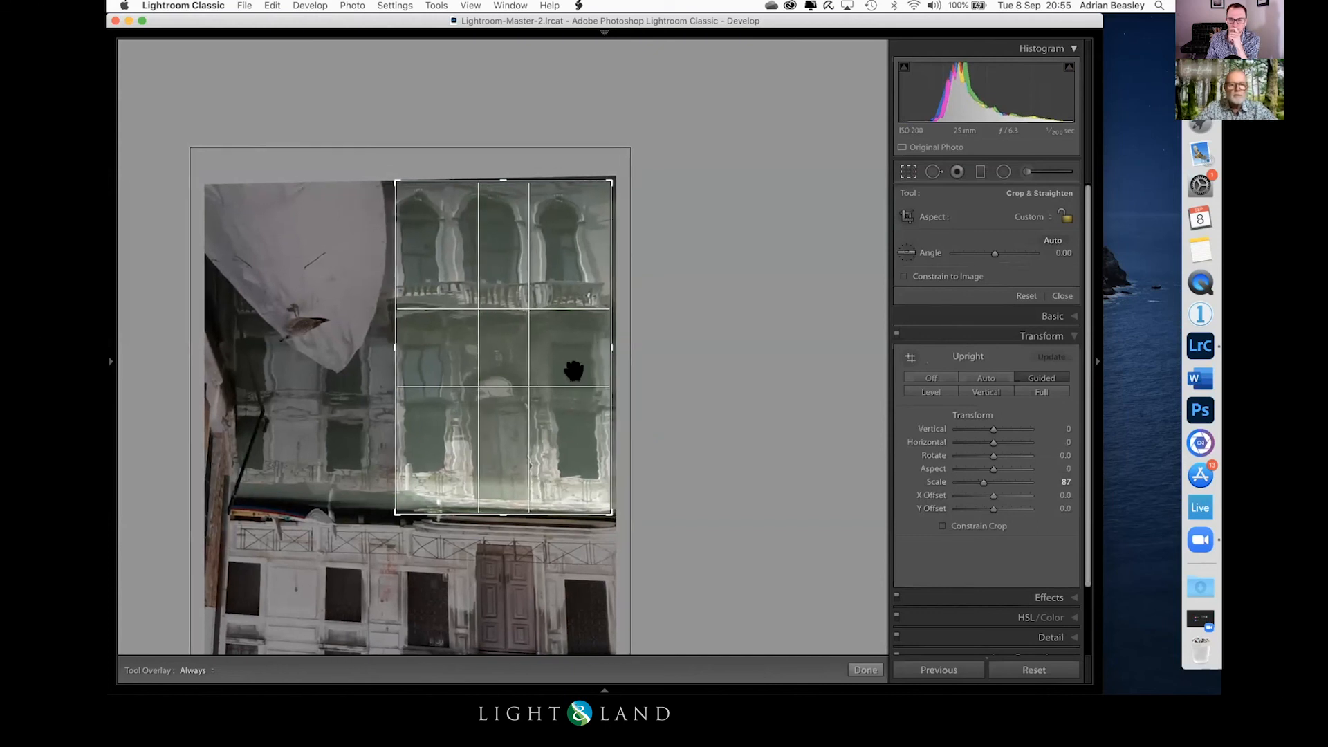
drag(495, 505, 495, 499)
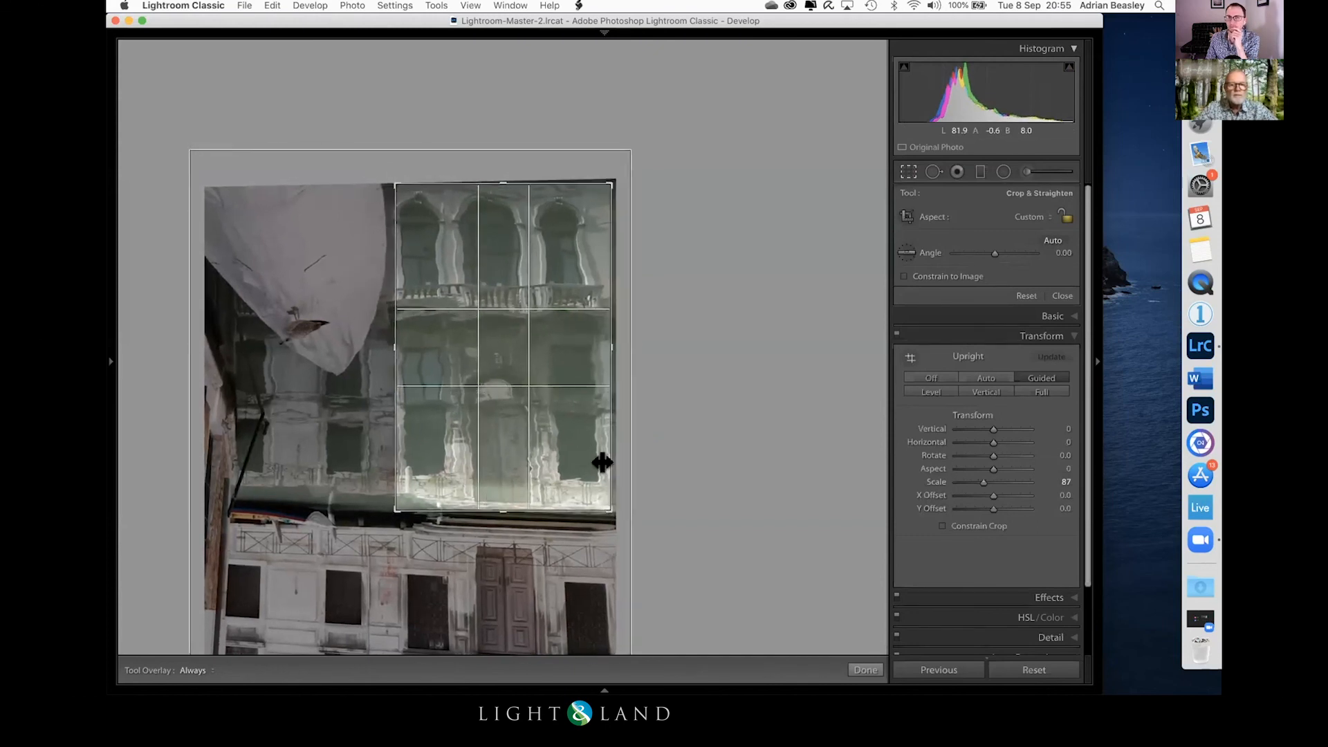
key(Return)
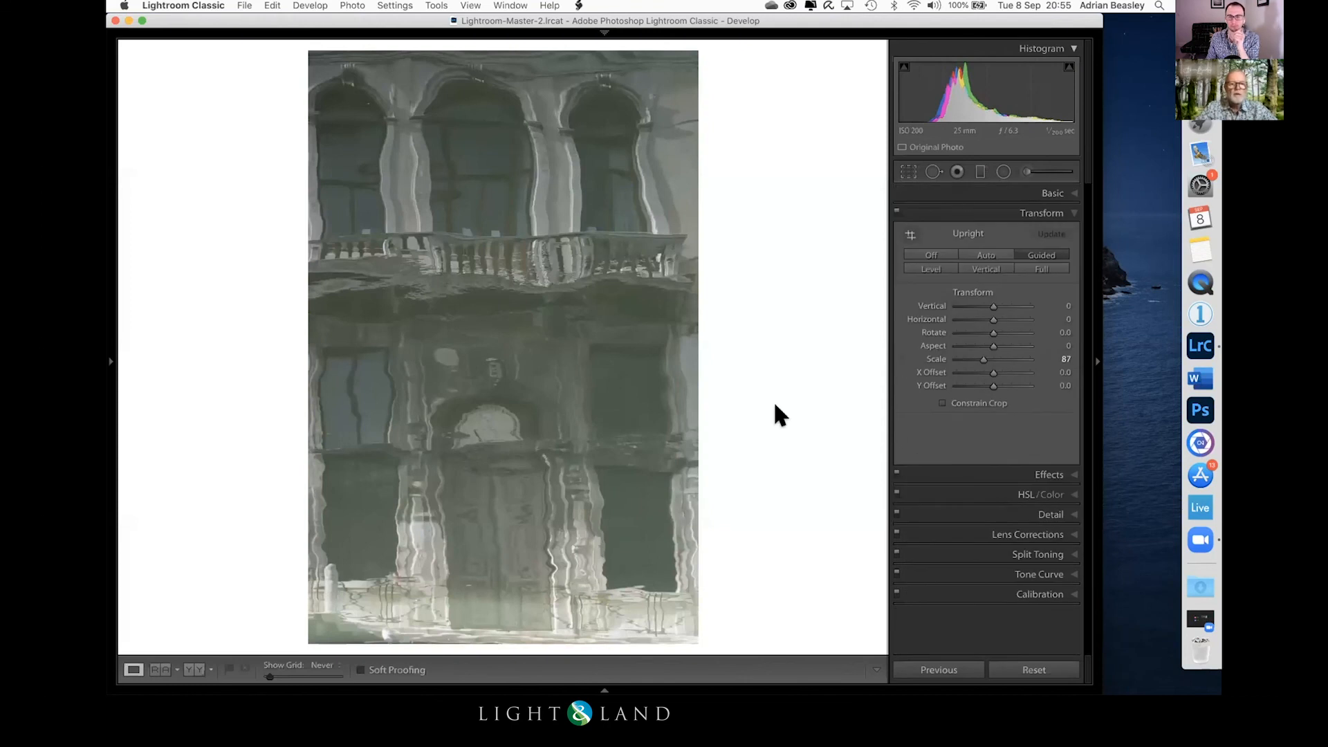
click(958, 170)
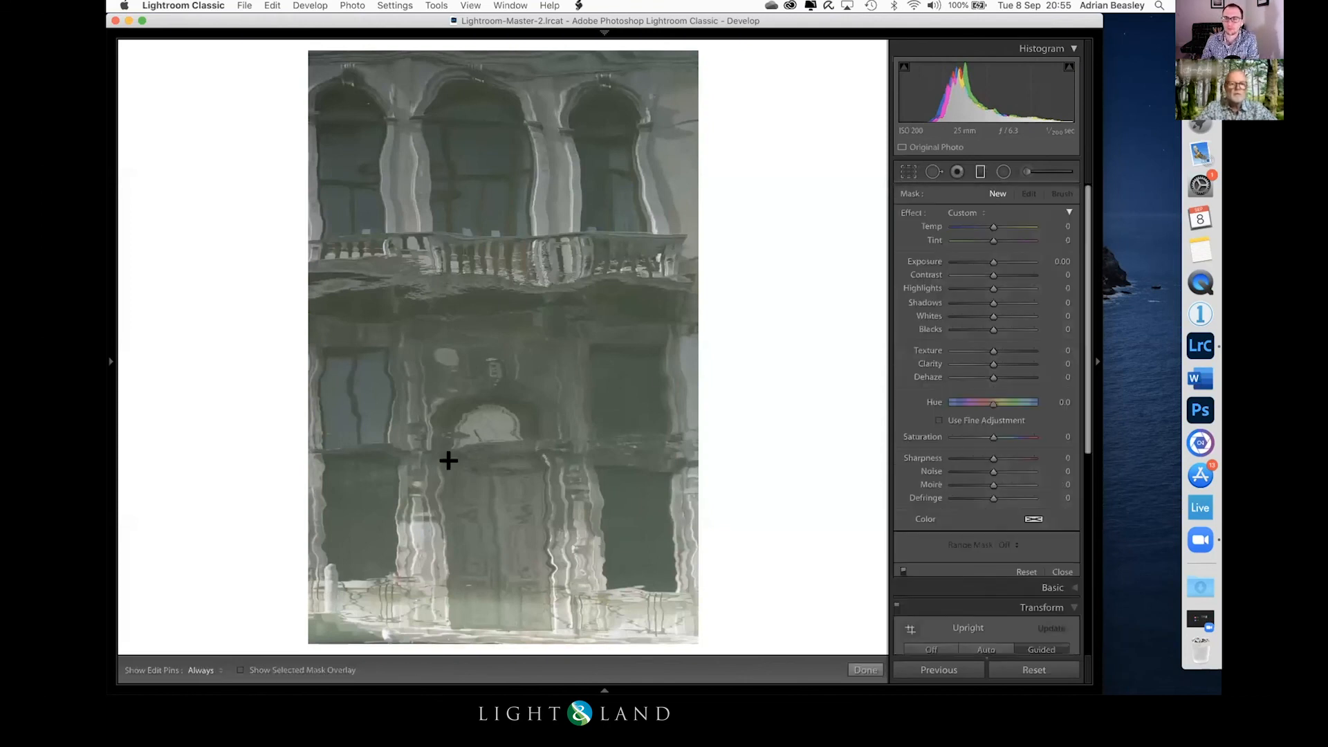
drag(443, 607, 435, 361)
key(Delete)
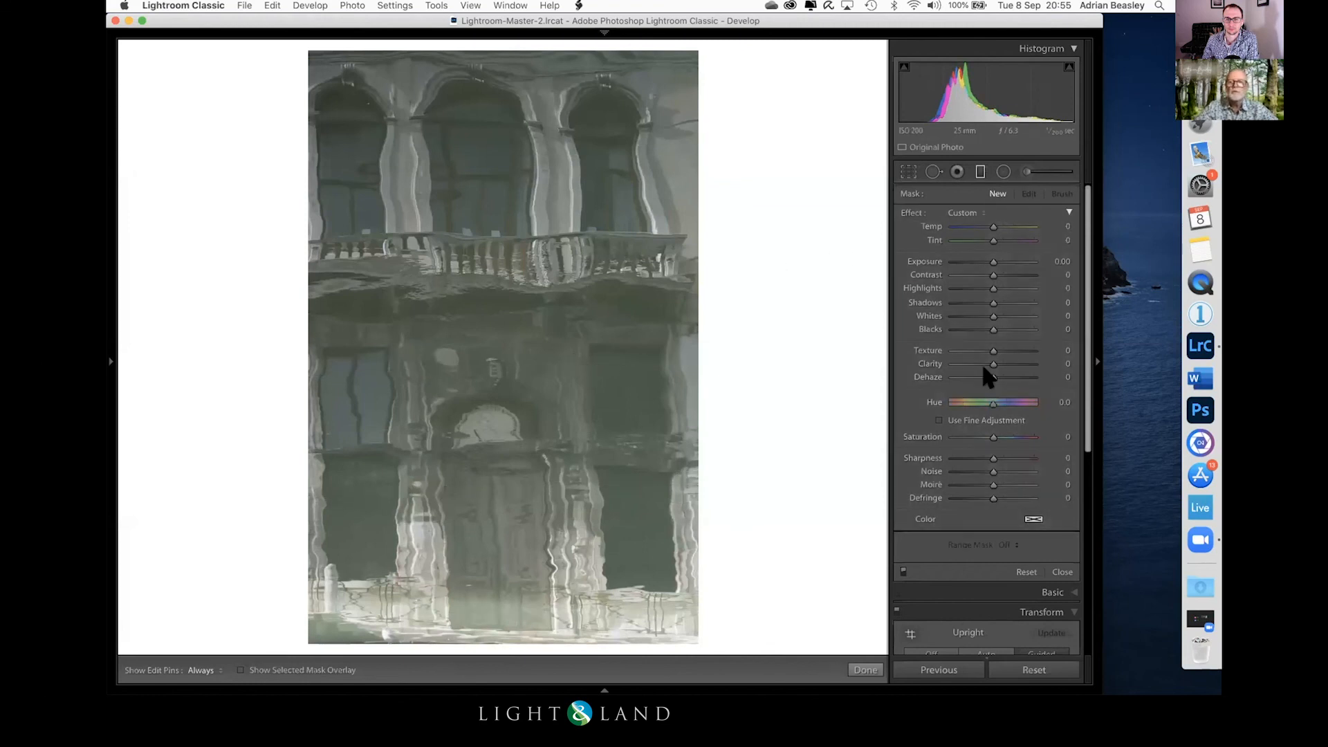
click(1061, 572)
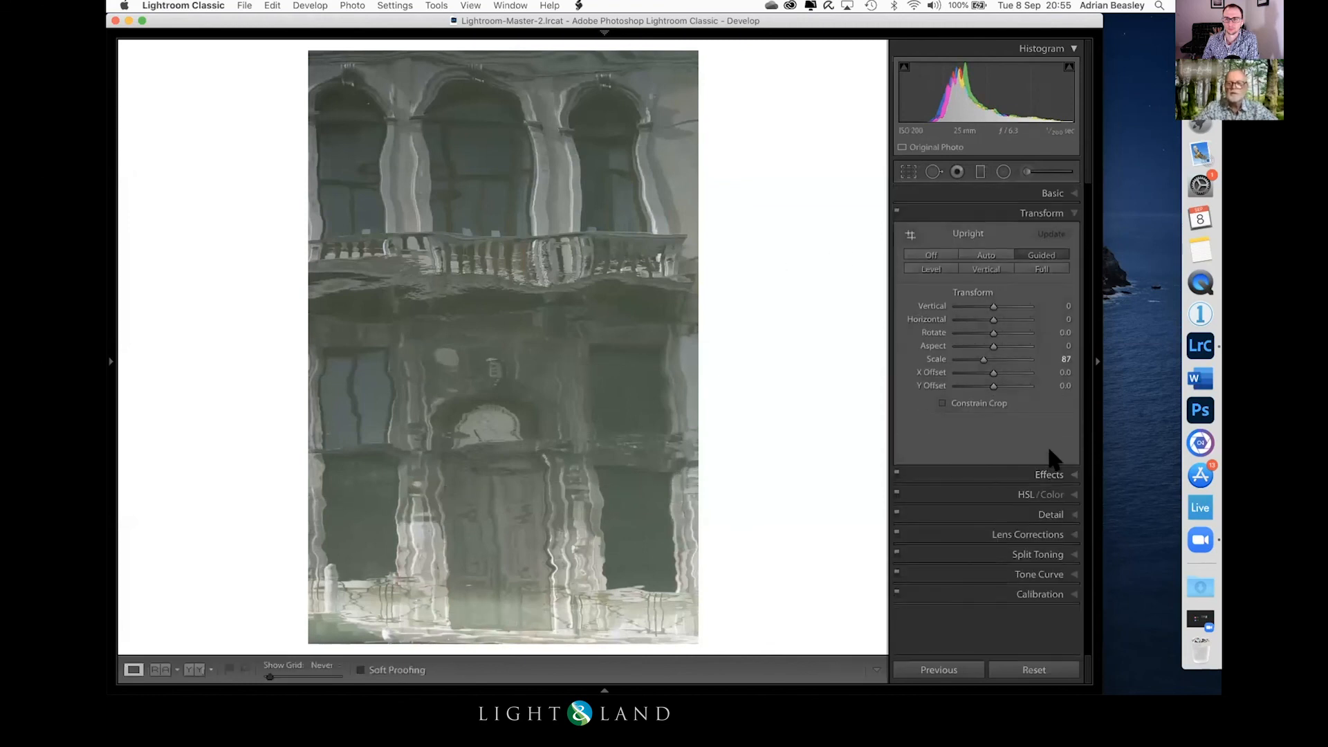
Step: Add two vertical Guided Upright guides along the columns on either side of the reflected doorway
click(909, 234)
drag(421, 571, 413, 192)
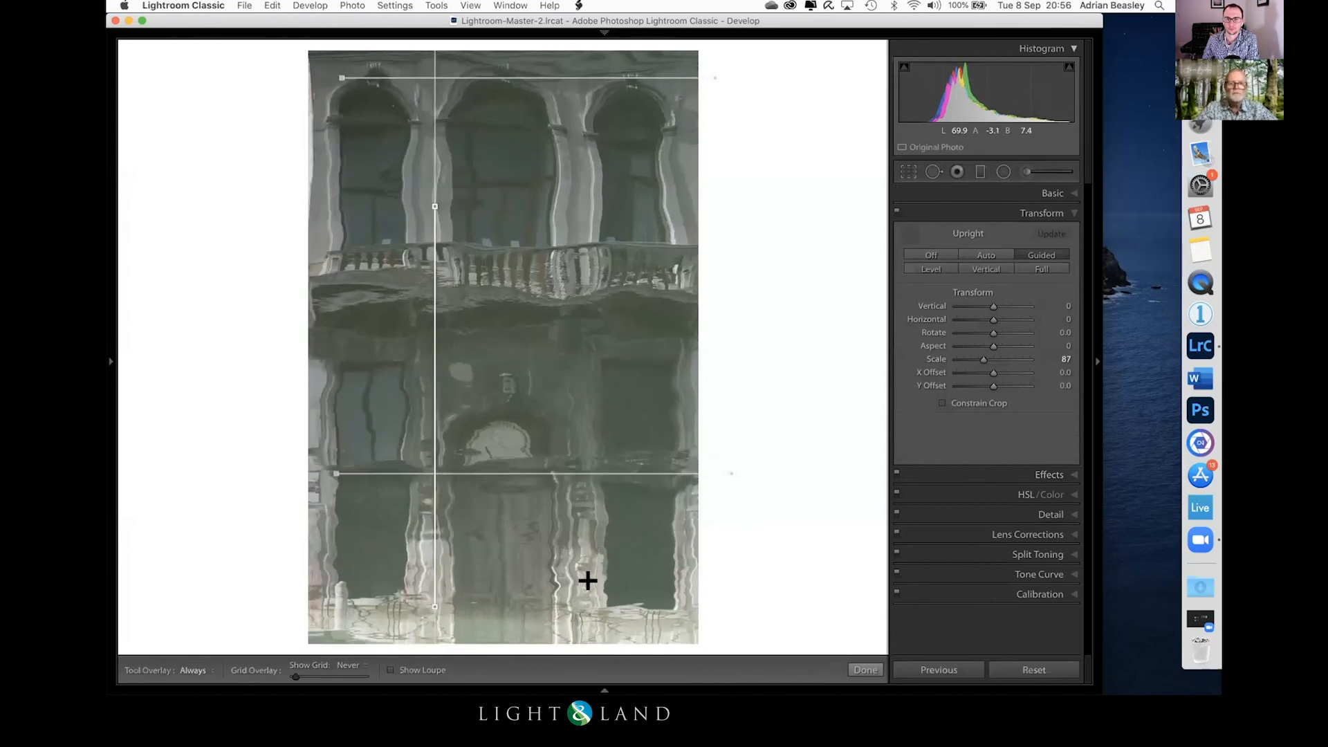
drag(589, 608, 581, 183)
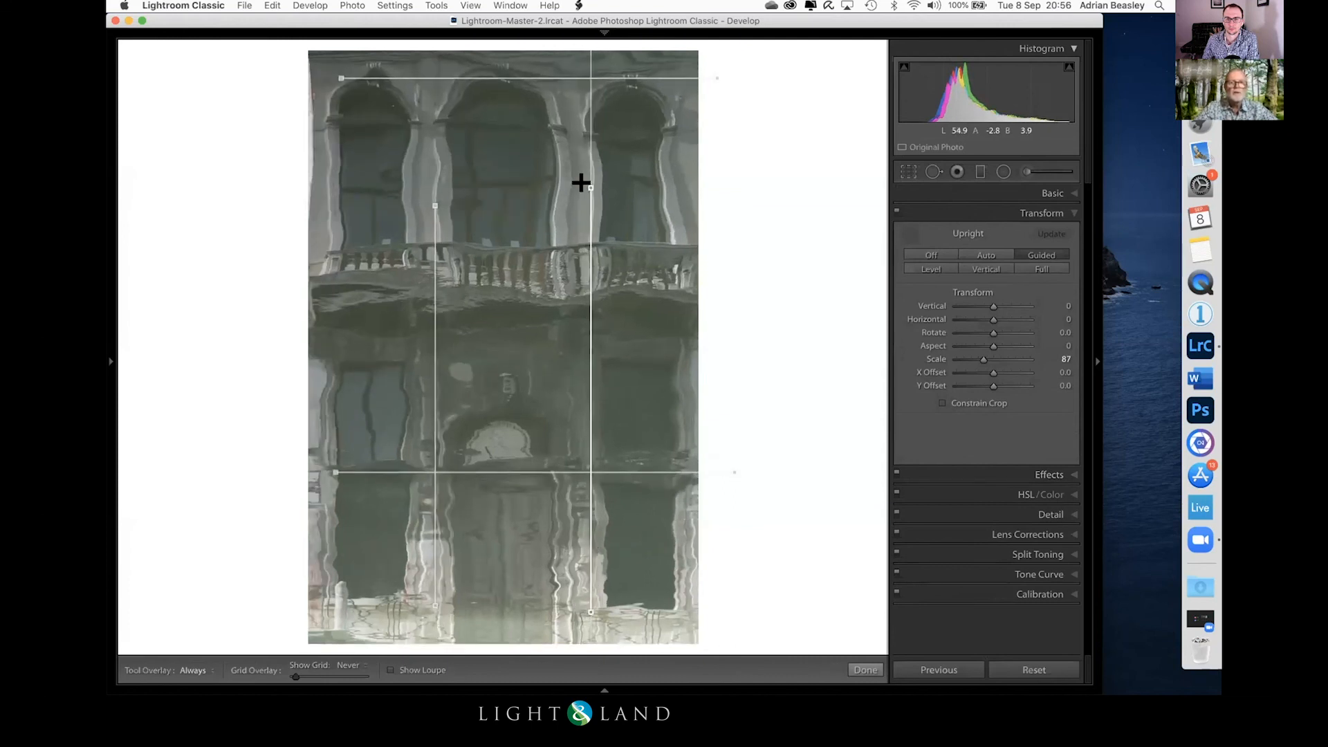
click(866, 670)
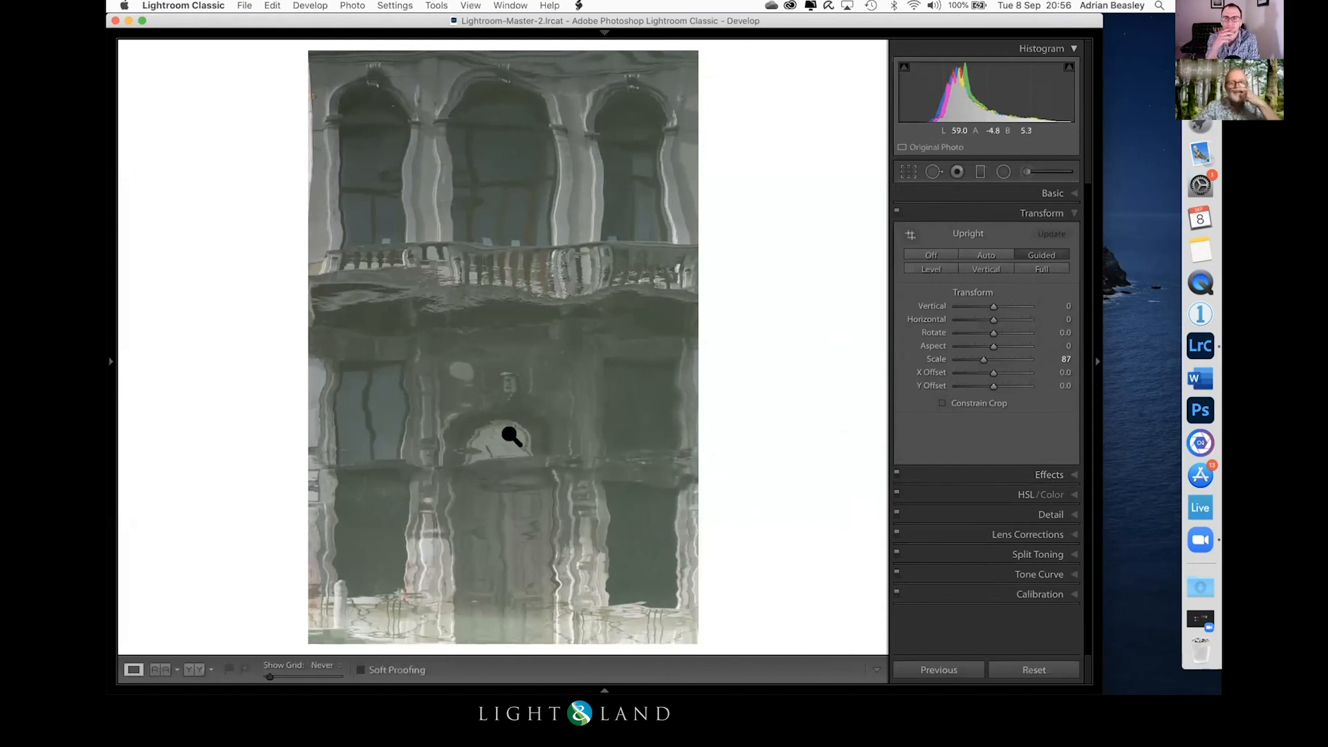
Step: Set Blacks to -39, Clarity to +68 and Exposure to +0.70, and convert the reflection to black and white
click(1054, 193)
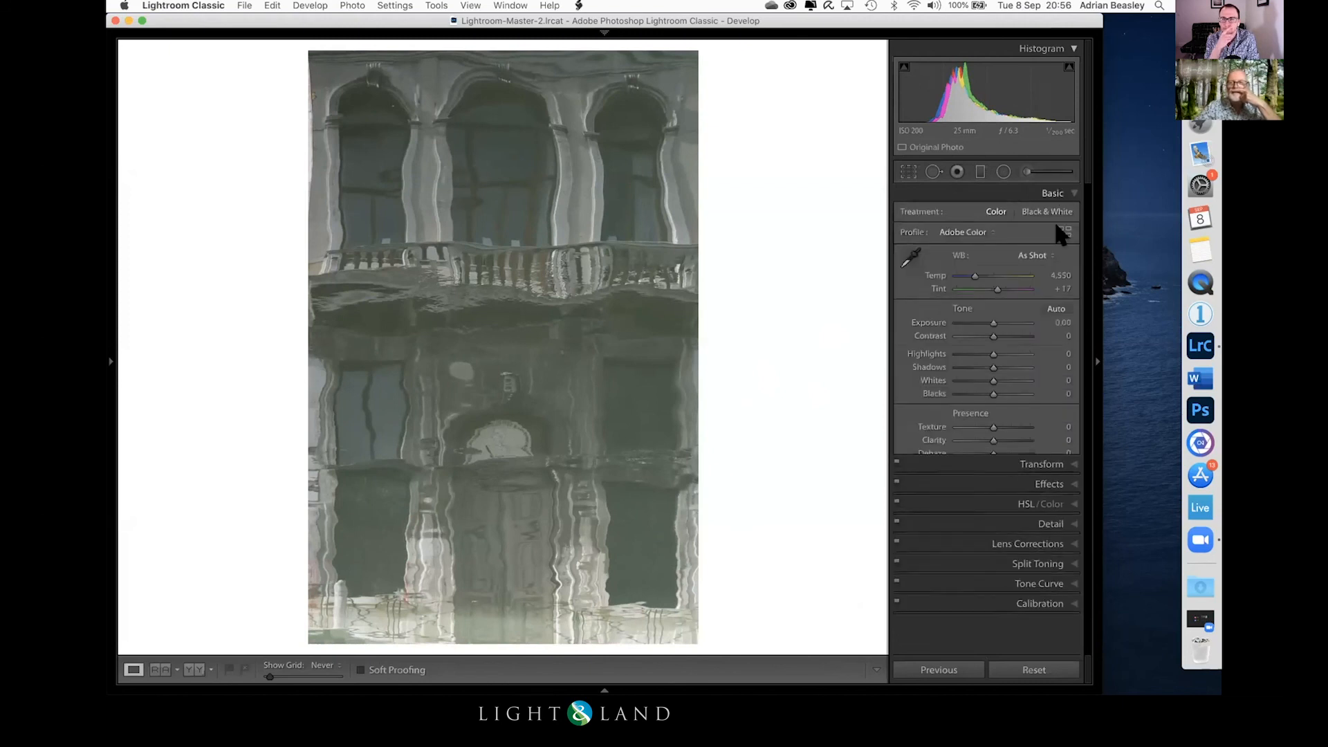
drag(986, 392, 969, 387)
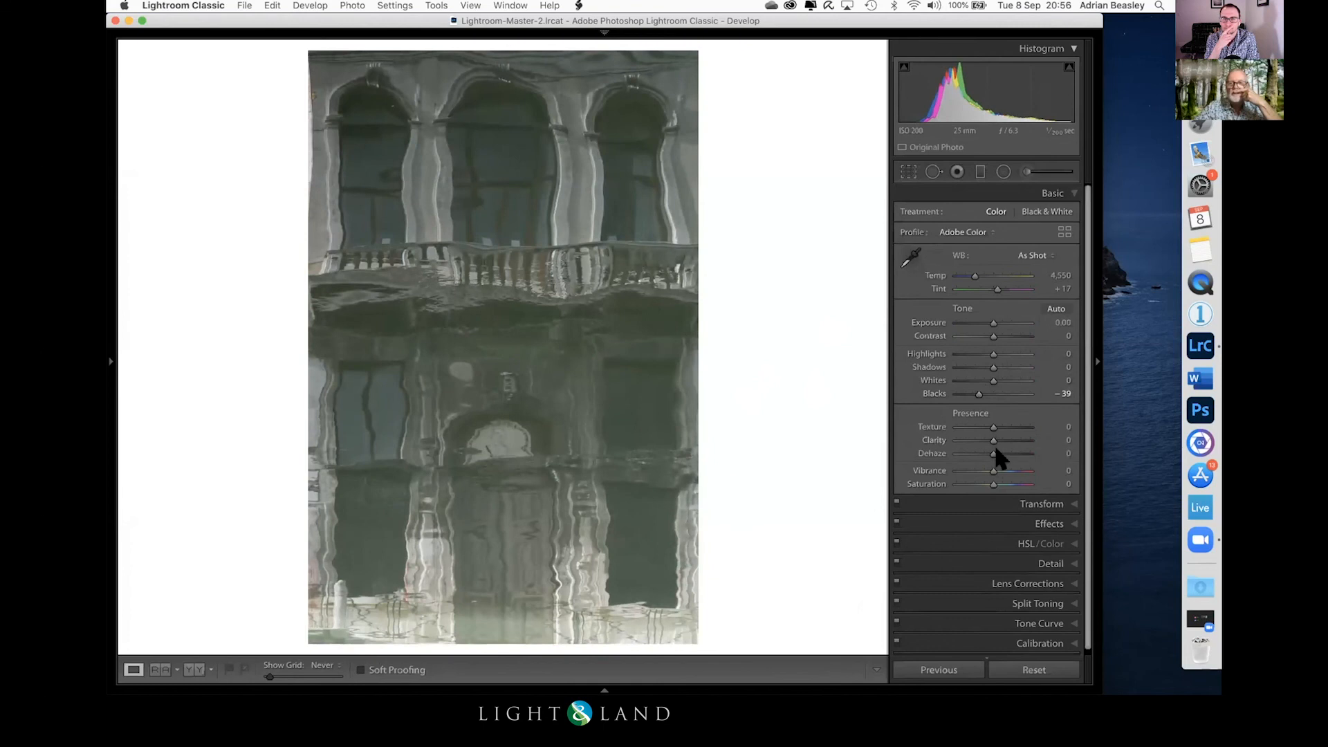
drag(994, 441, 1014, 439)
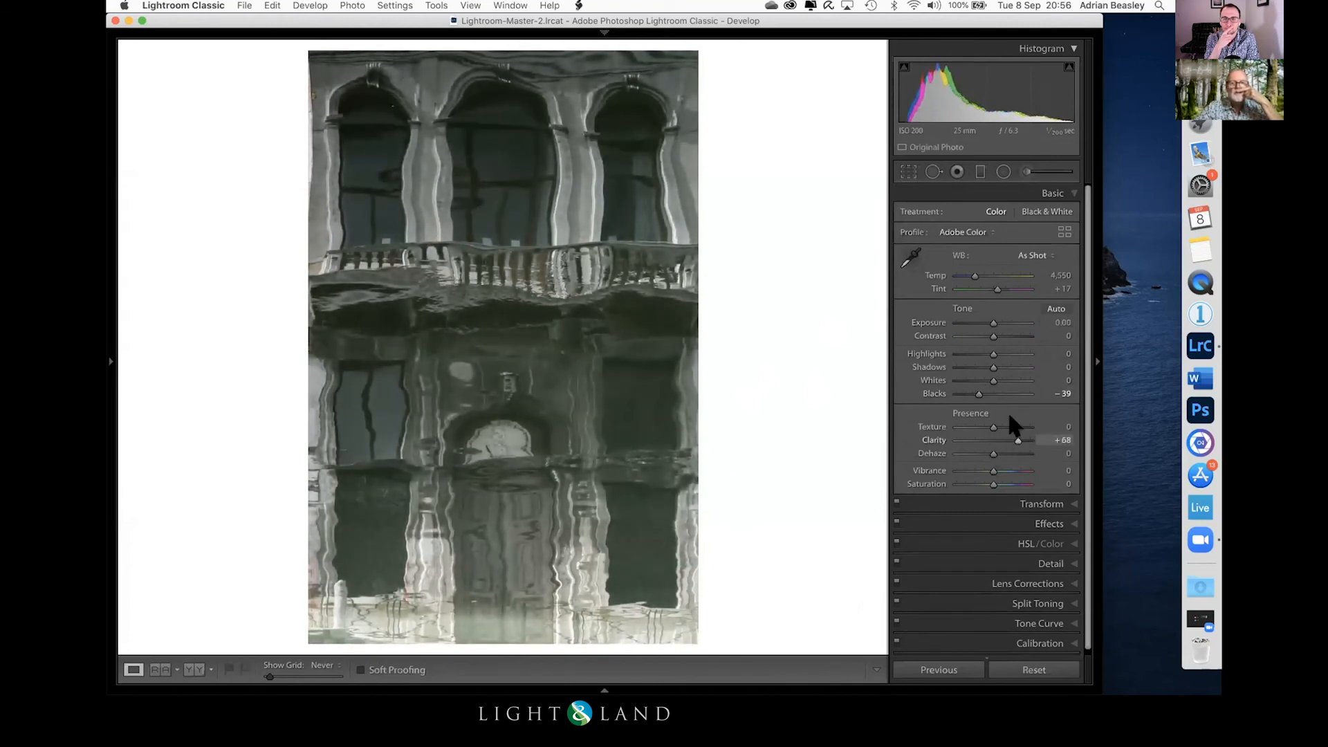
drag(993, 323, 997, 324)
key(v)
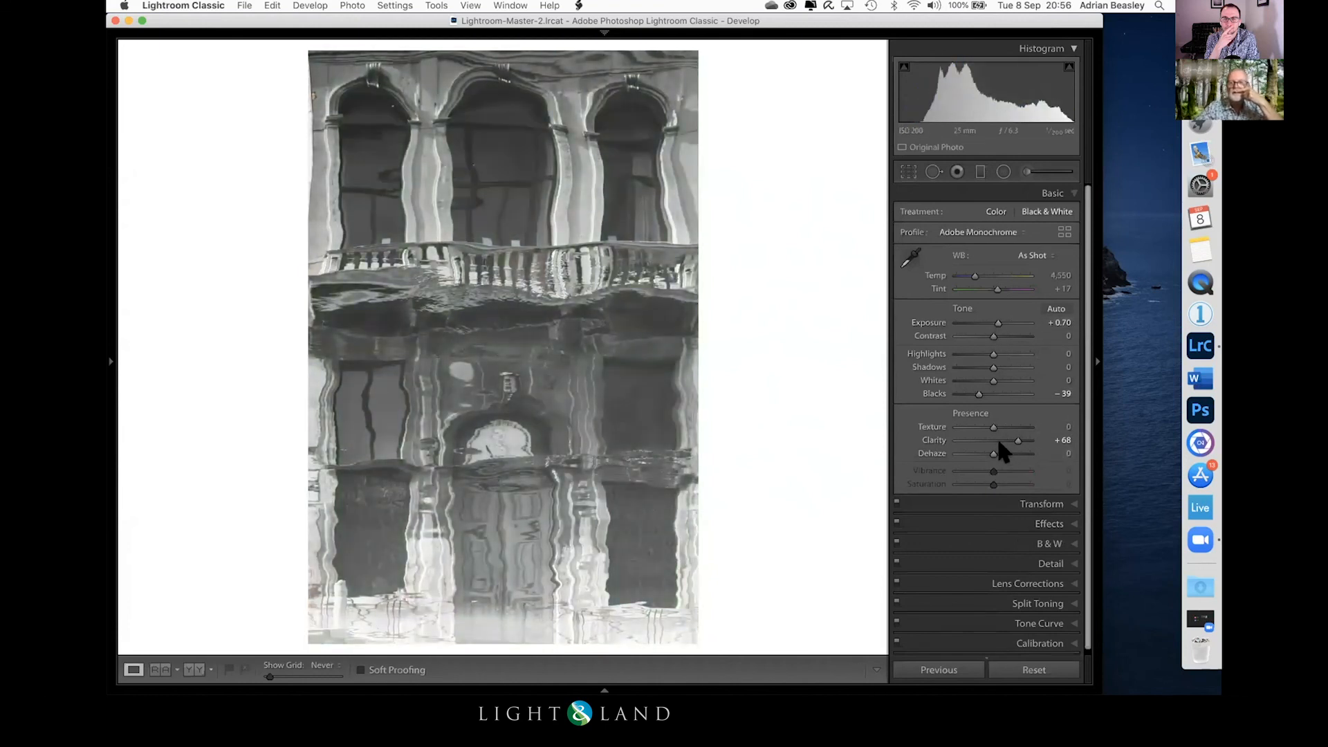
Step: Set Dehaze to +39, Whites to +25 and Shadows to +80, and check the building's details up close
drag(994, 453, 1007, 458)
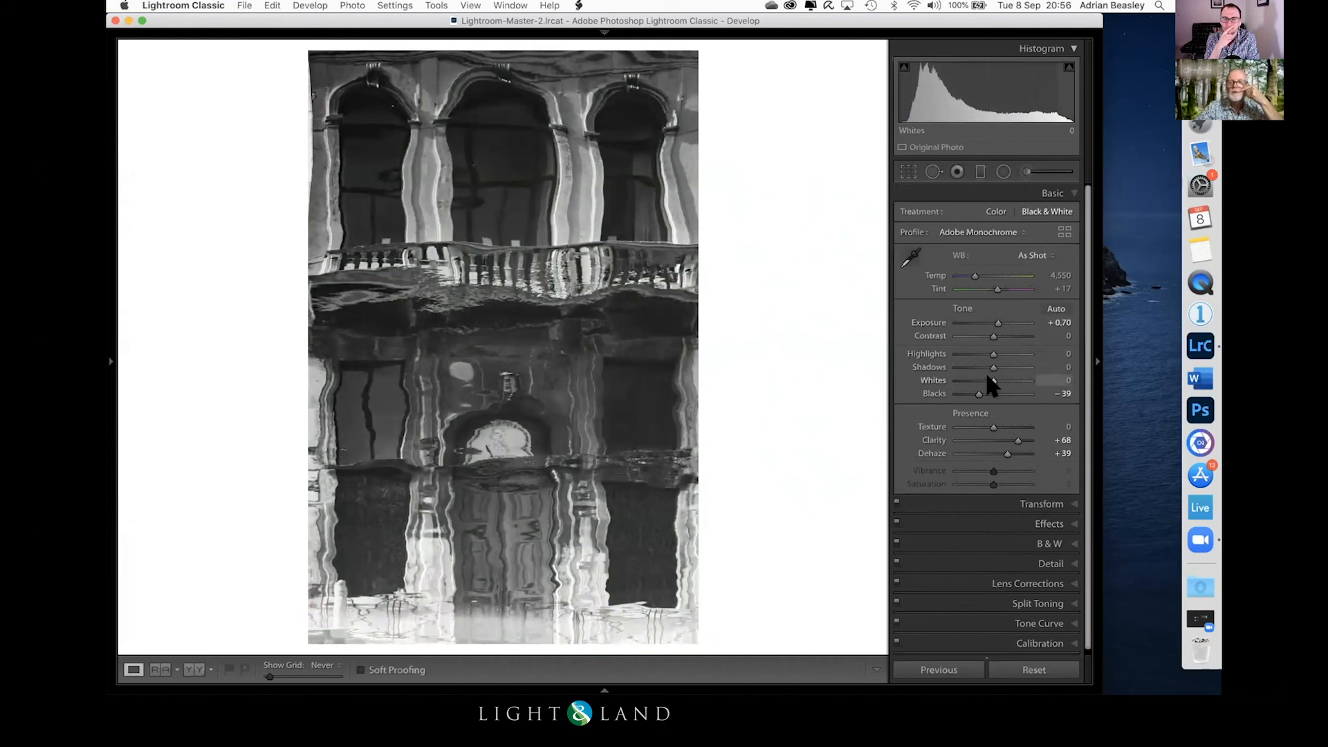
drag(993, 377, 1018, 362)
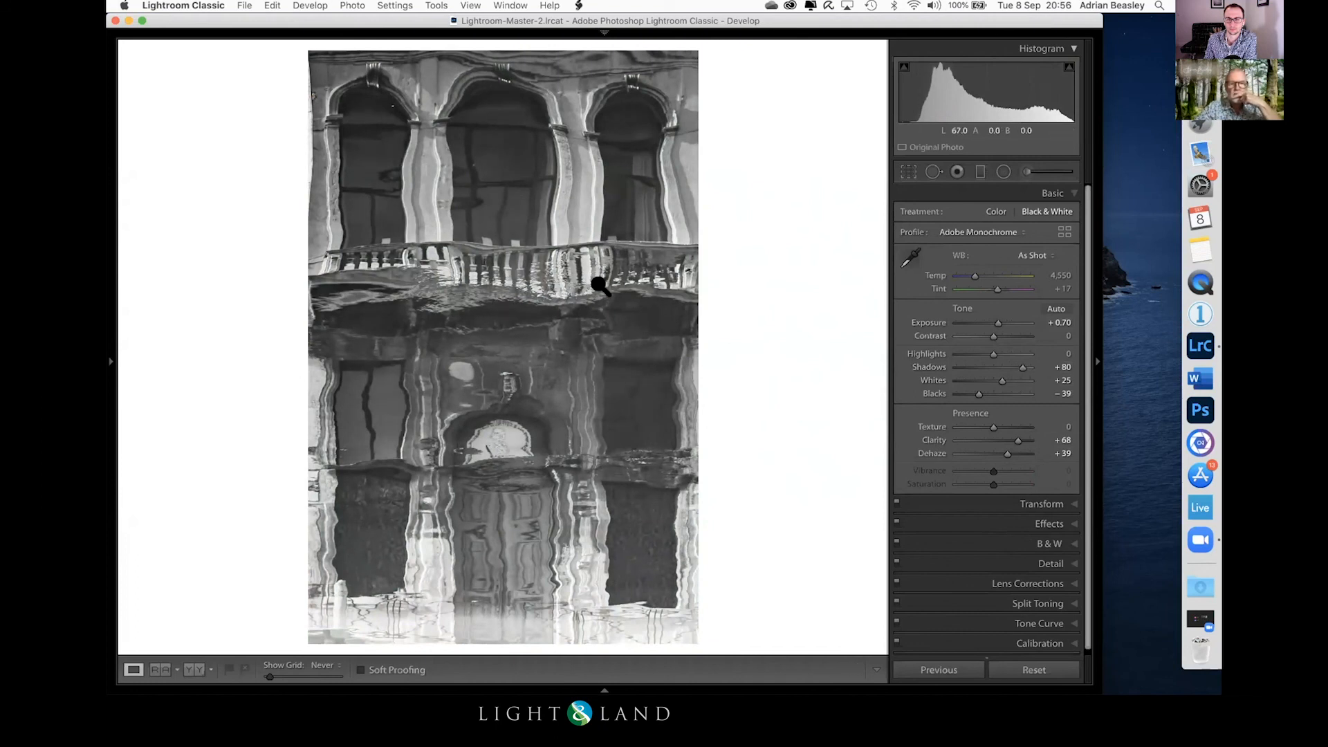
click(563, 273)
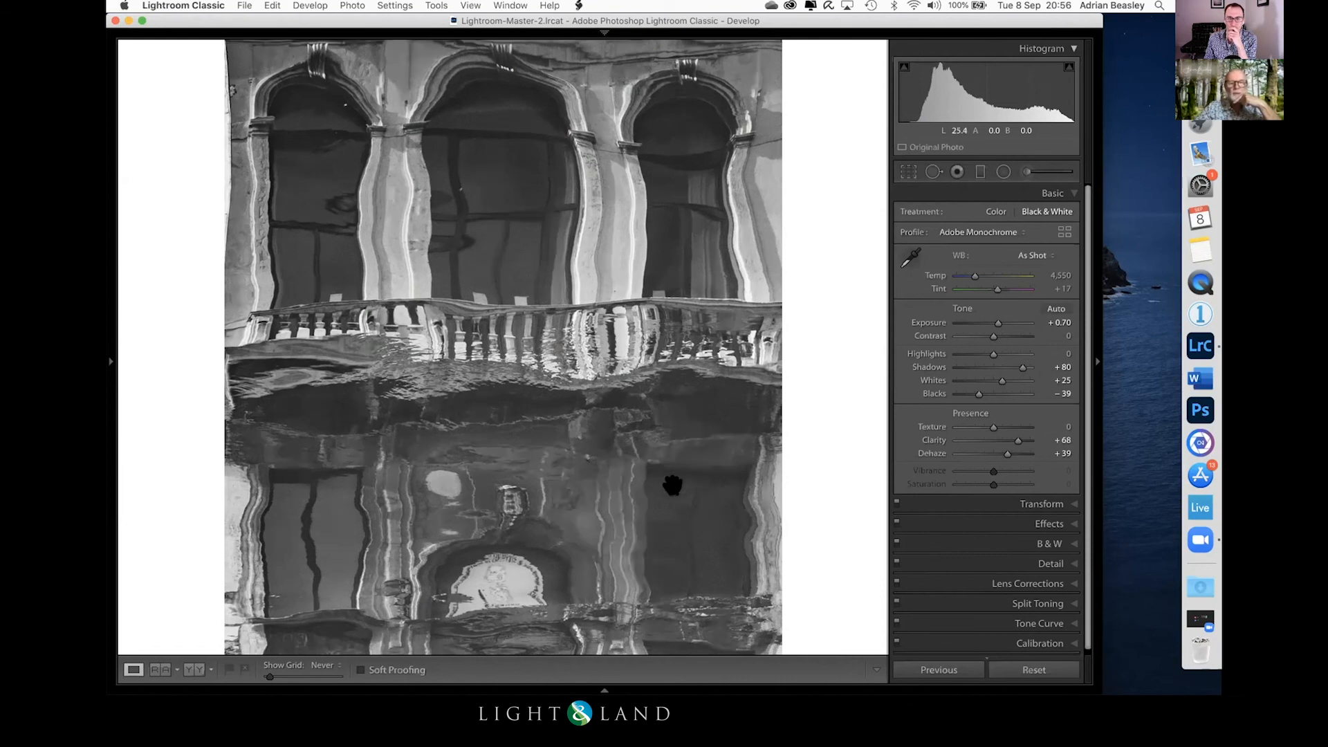
click(674, 485)
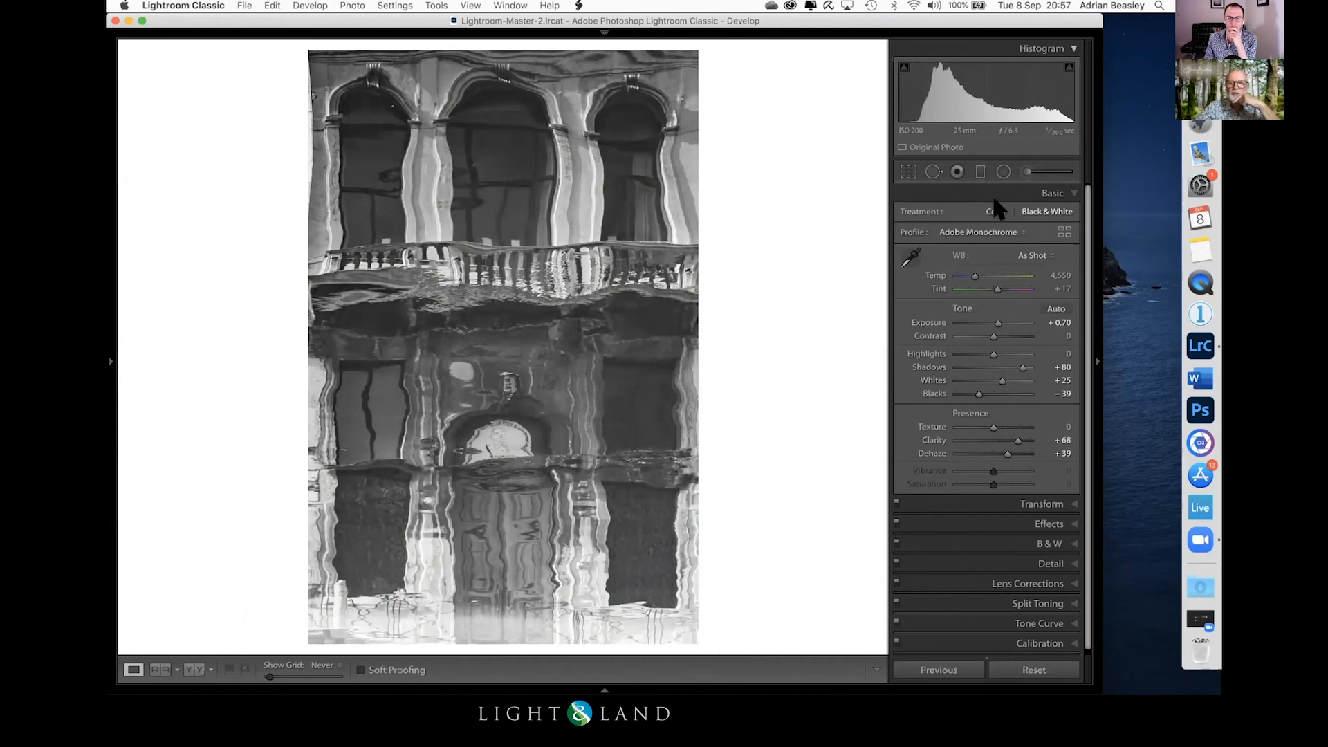
Step: Add a graduated filter rising from the building's base to the arch above the doorway, with Blacks at -52
click(980, 172)
drag(496, 588, 496, 423)
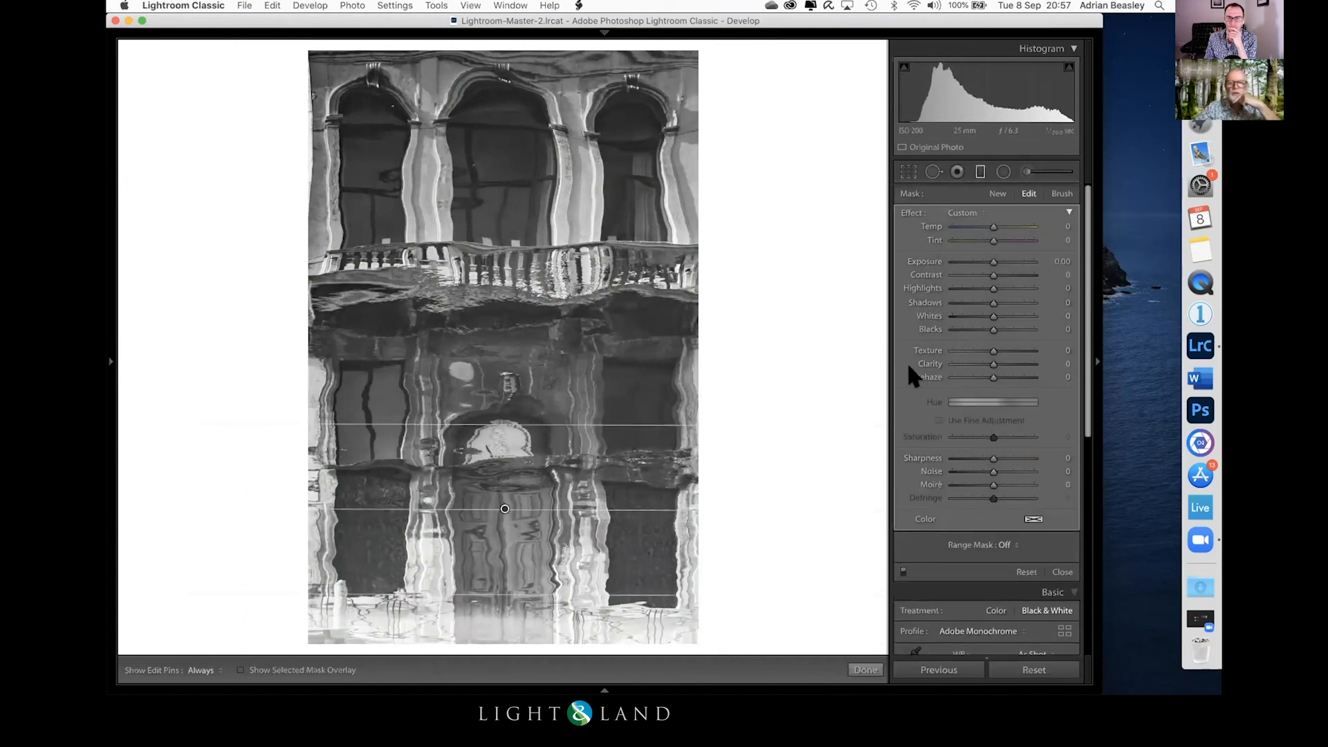
drag(989, 327, 969, 328)
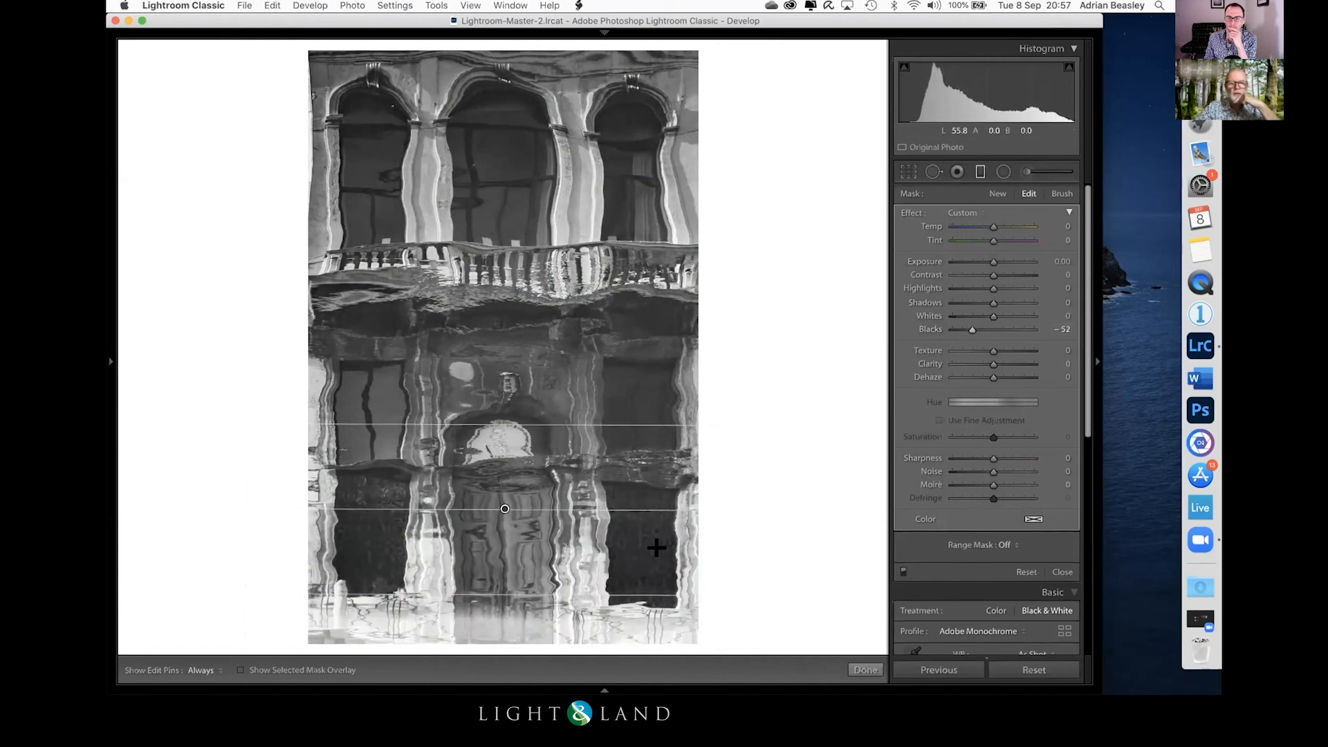
click(861, 670)
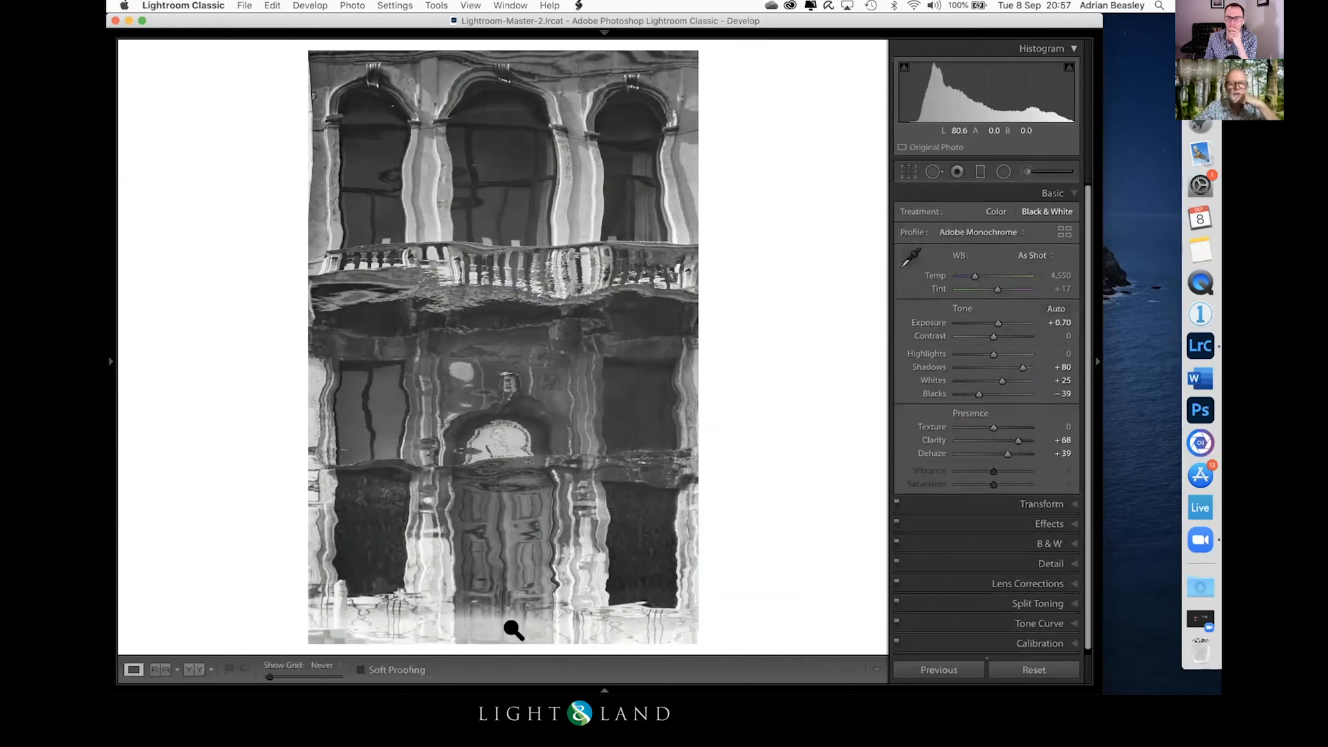
Step: Add a second, narrow graduated filter over the bright strip at the building's base, with Blacks at -49 and Exposure at -0.90
click(980, 171)
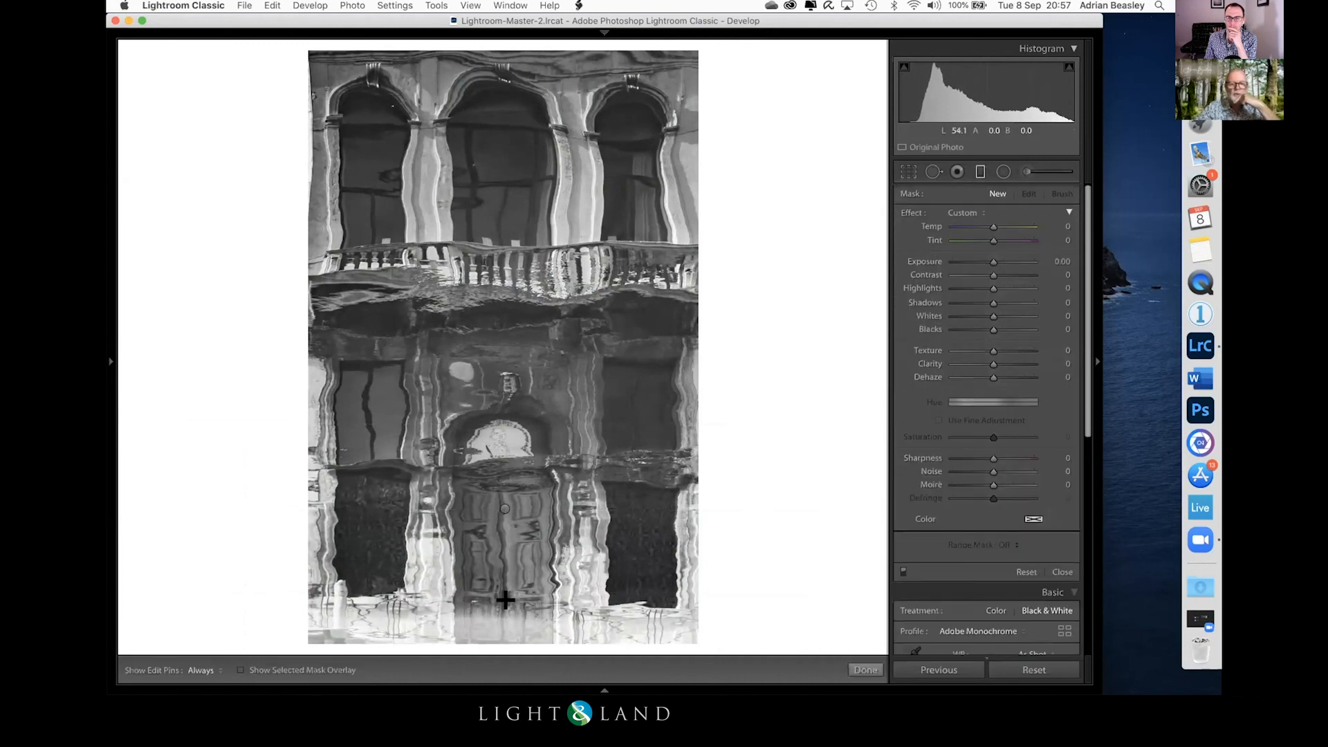
drag(502, 633, 498, 584)
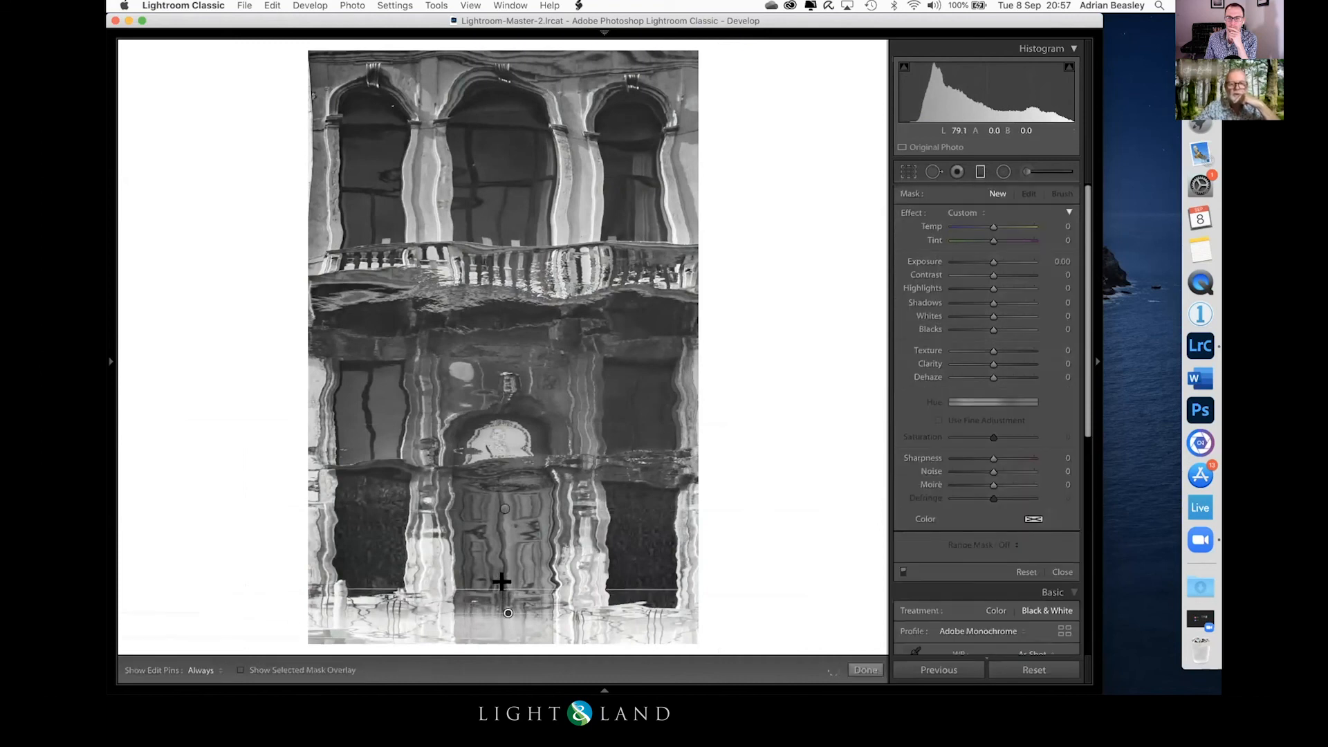
mouse_move(987, 324)
mouse_down()
mouse_move(965, 325)
mouse_move(976, 322)
mouse_up()
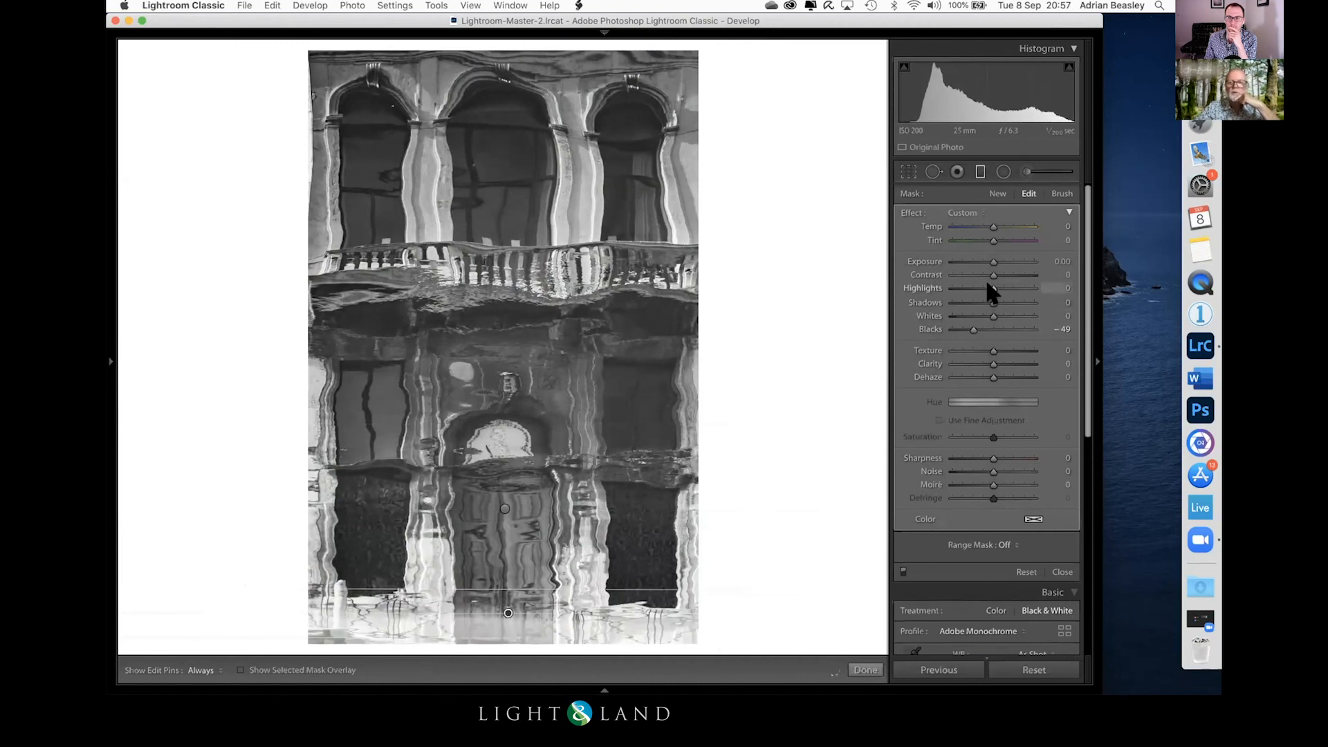
drag(989, 266, 980, 268)
drag(499, 606, 513, 586)
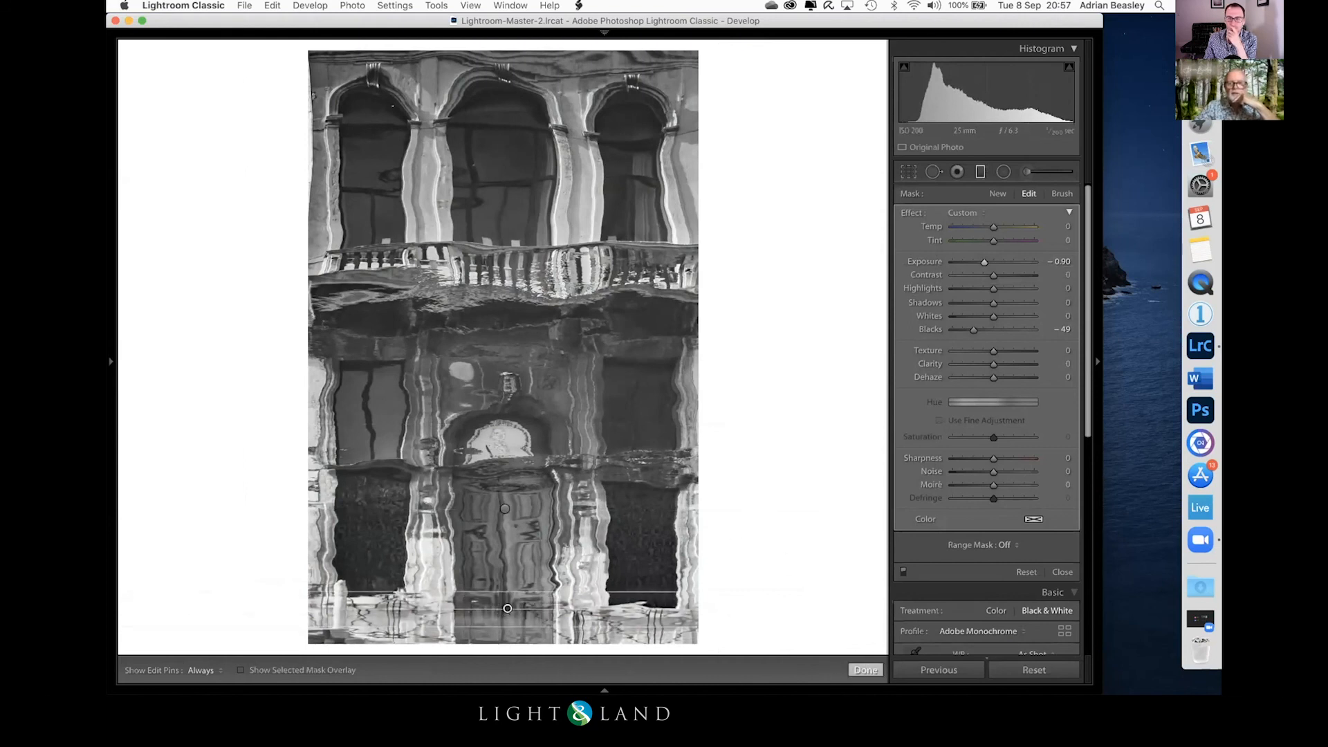
key(m)
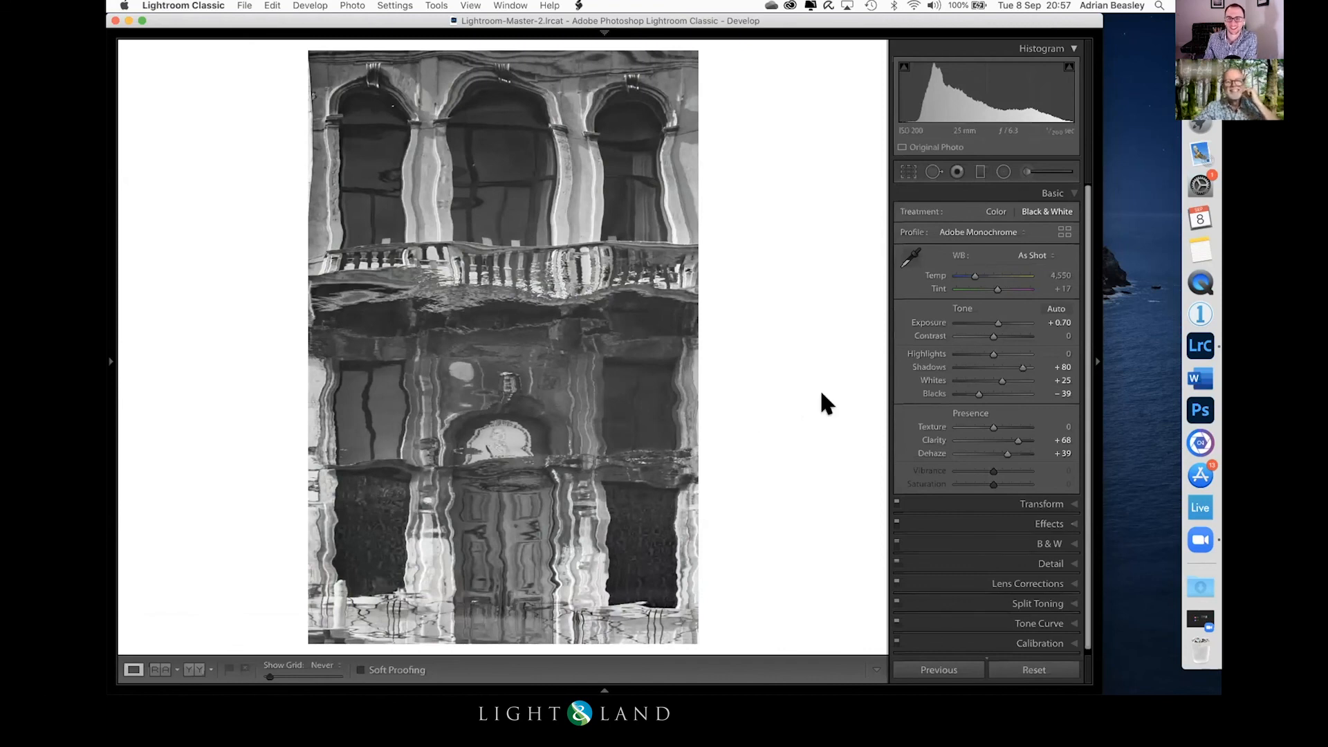
Step: Reduce the transform Scale to 79 to bring more of the building's base into the frame
click(355, 529)
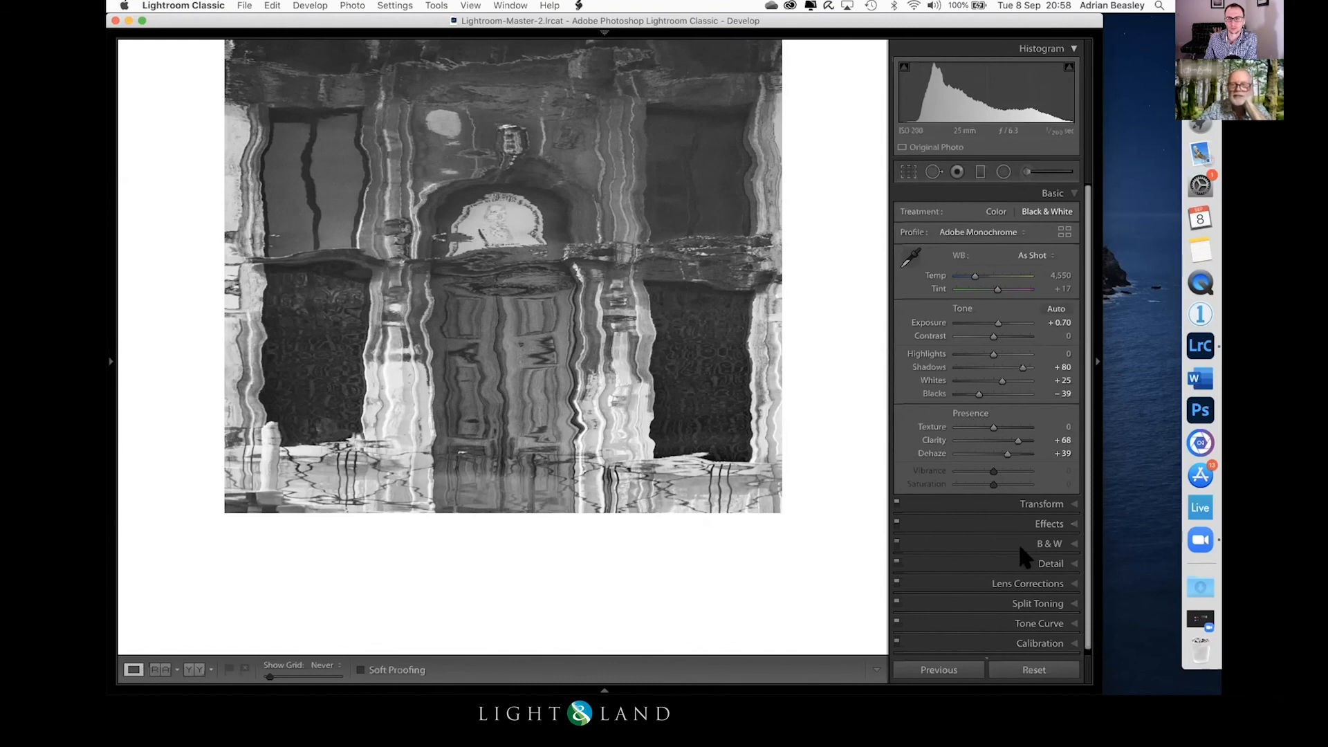
click(1048, 504)
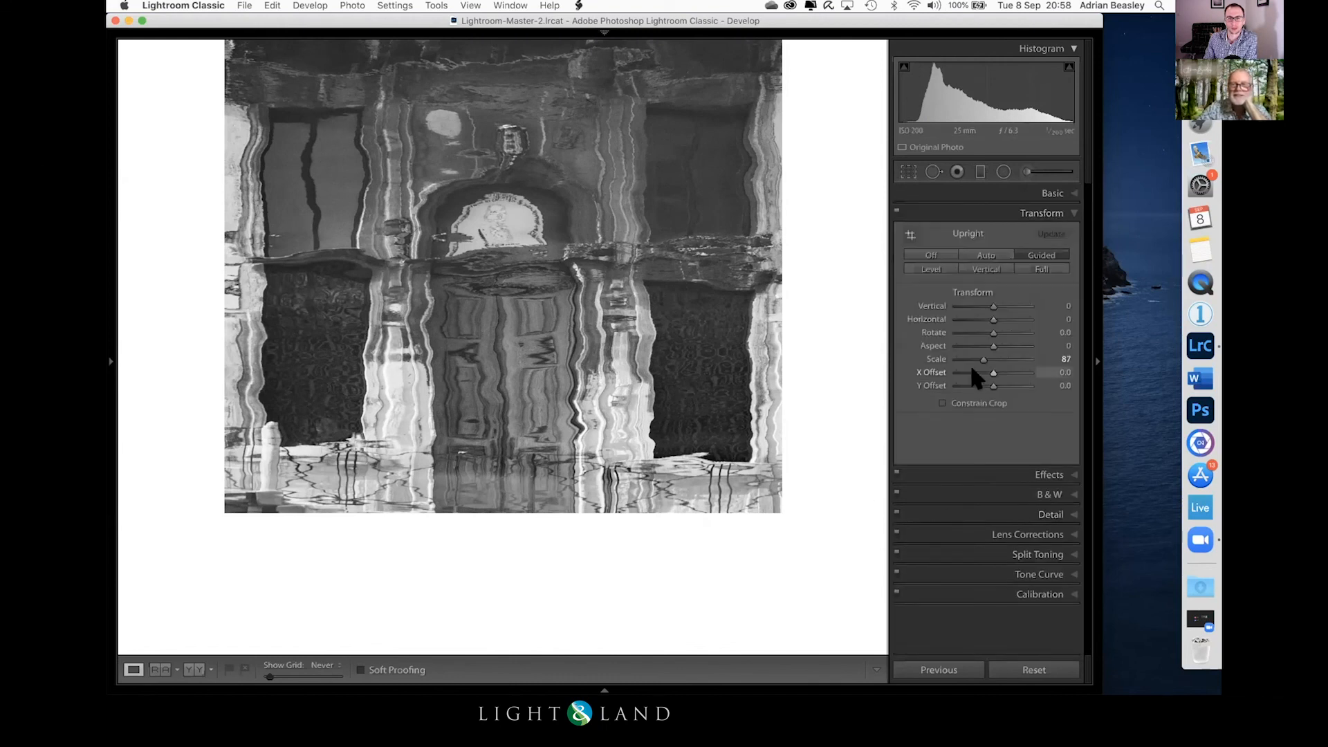
drag(985, 361, 976, 362)
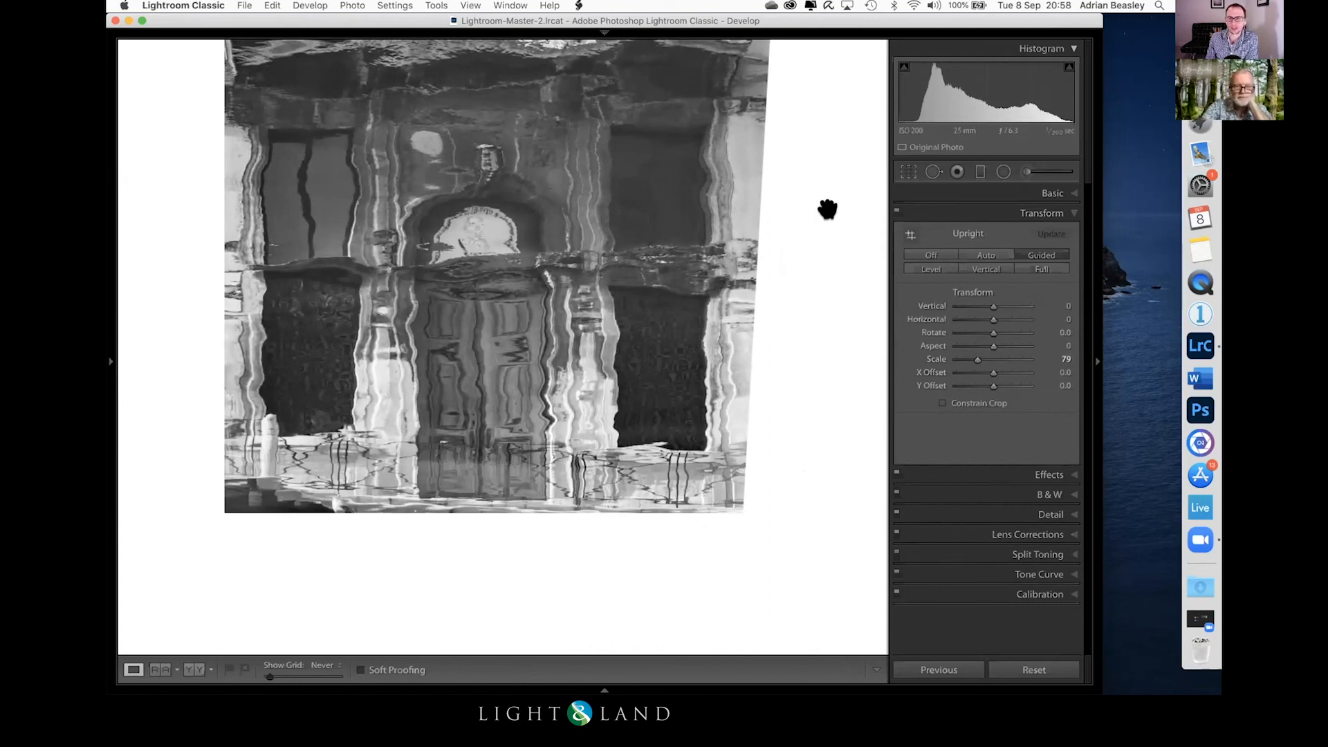
Step: Tighten the crop at the side and above the arches to exclude the blank edges around the reflection
key(r)
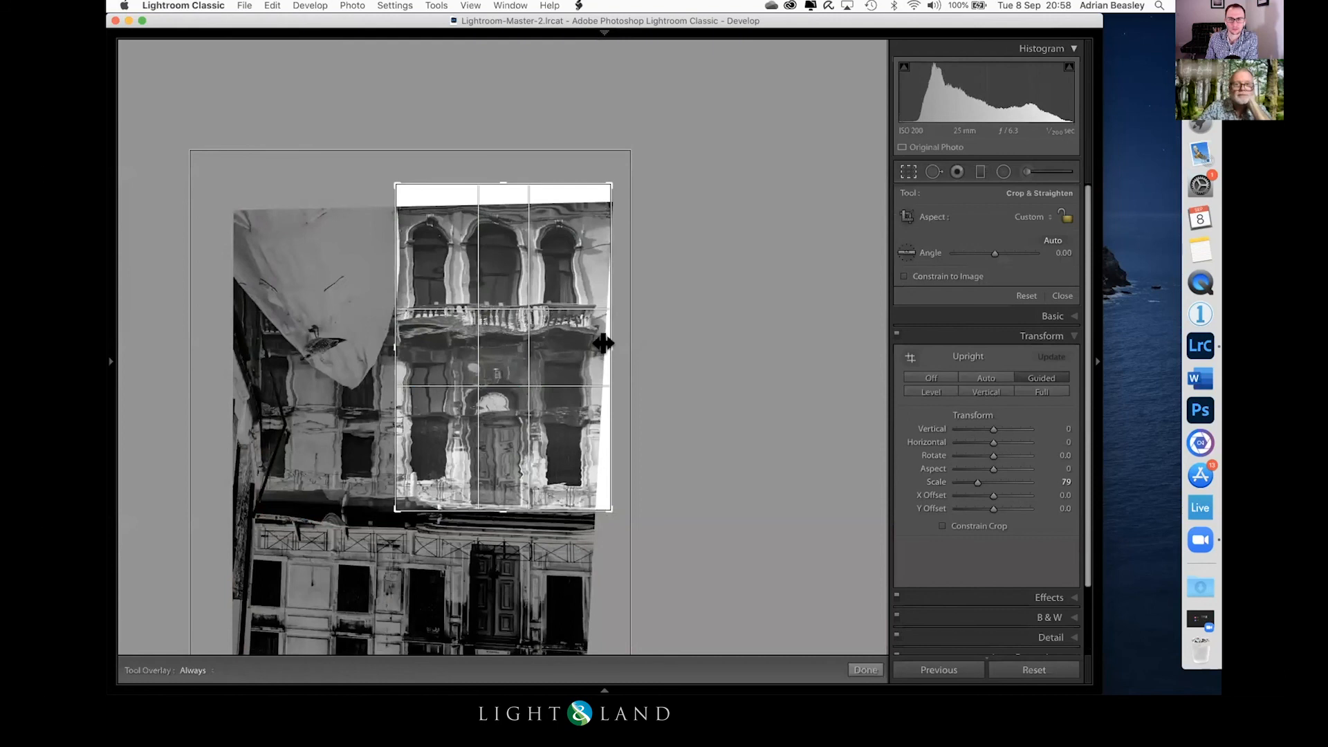
drag(600, 344, 590, 341)
drag(492, 176, 494, 186)
key(r)
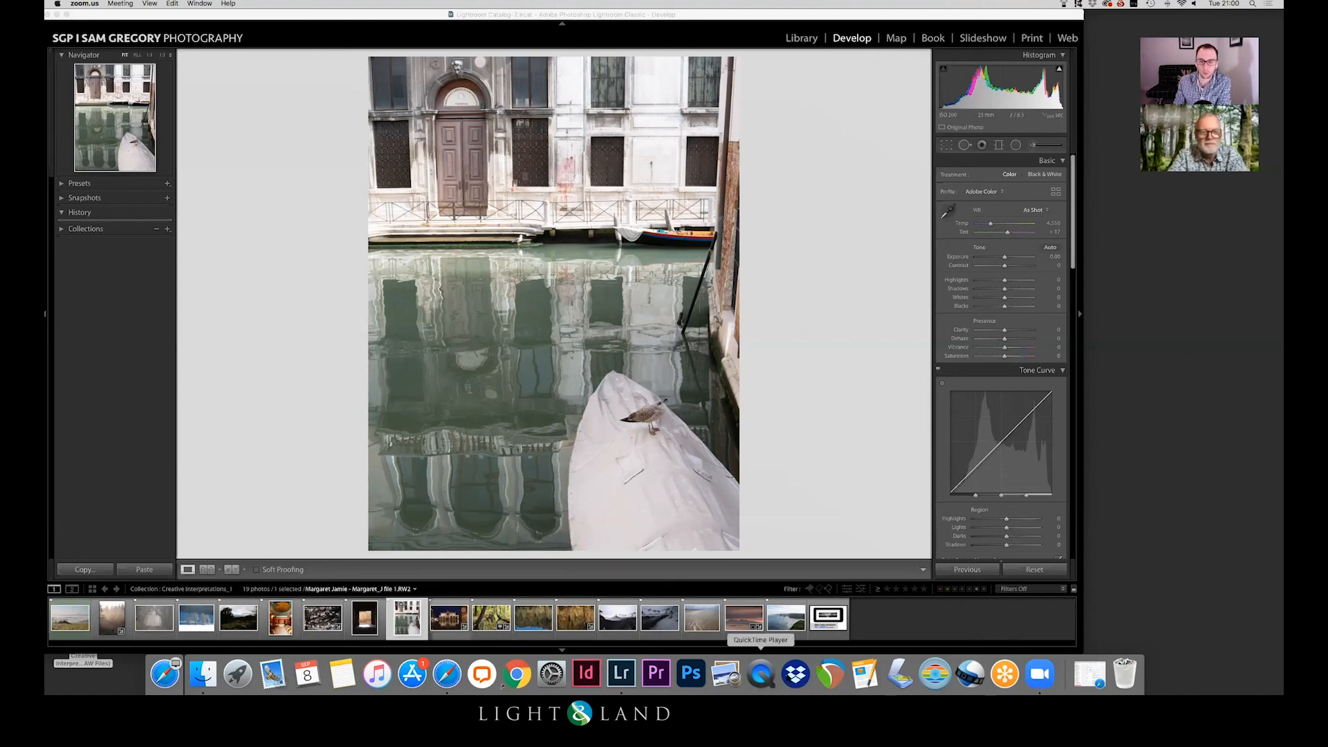
Step: Select the last image in the Creative Interpretations collection
click(824, 618)
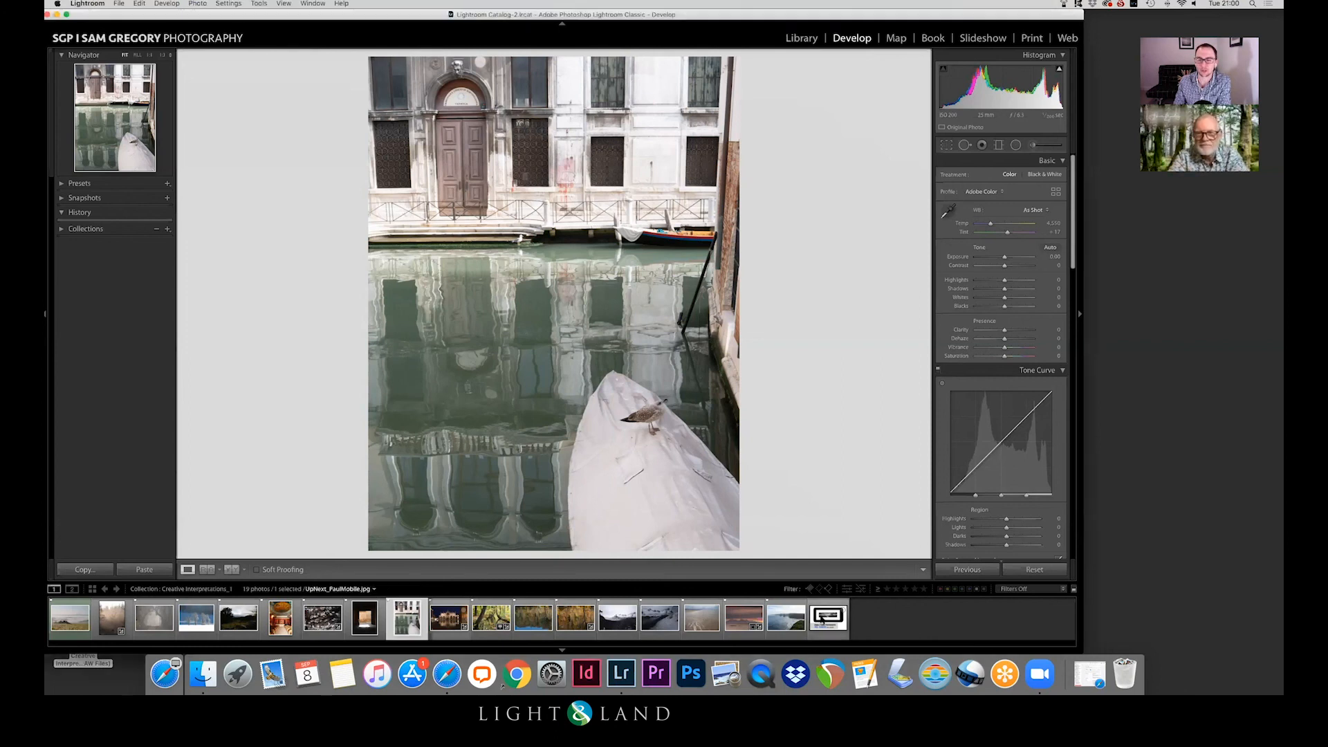